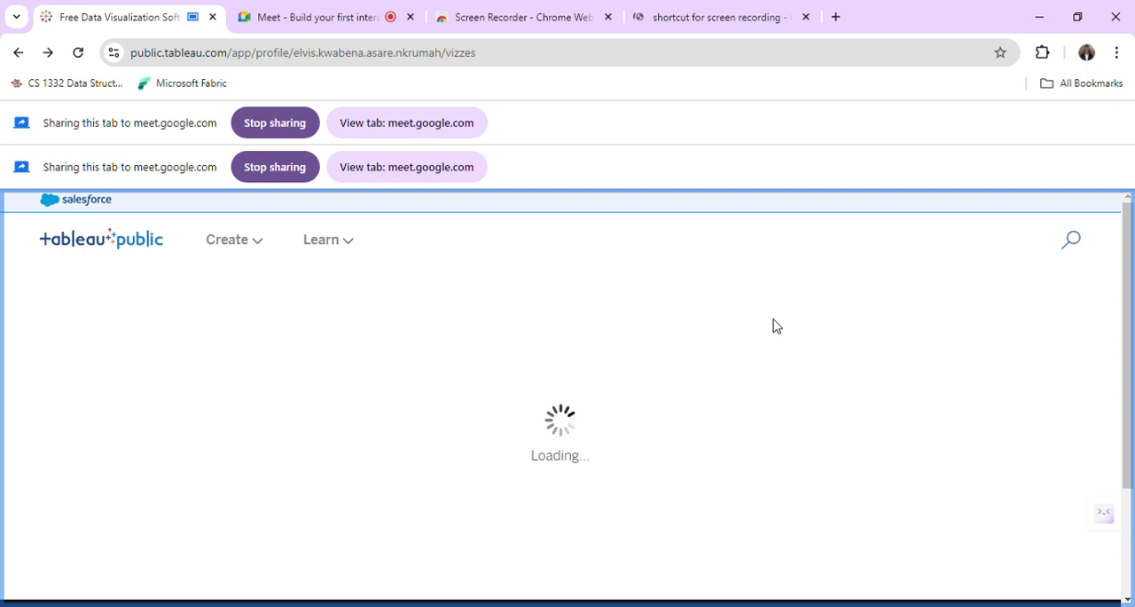
# Create a new viz from the profile page and upload GhanaTelecomData.csv as its data source.
pyautogui.scroll(-3, 773, 327)
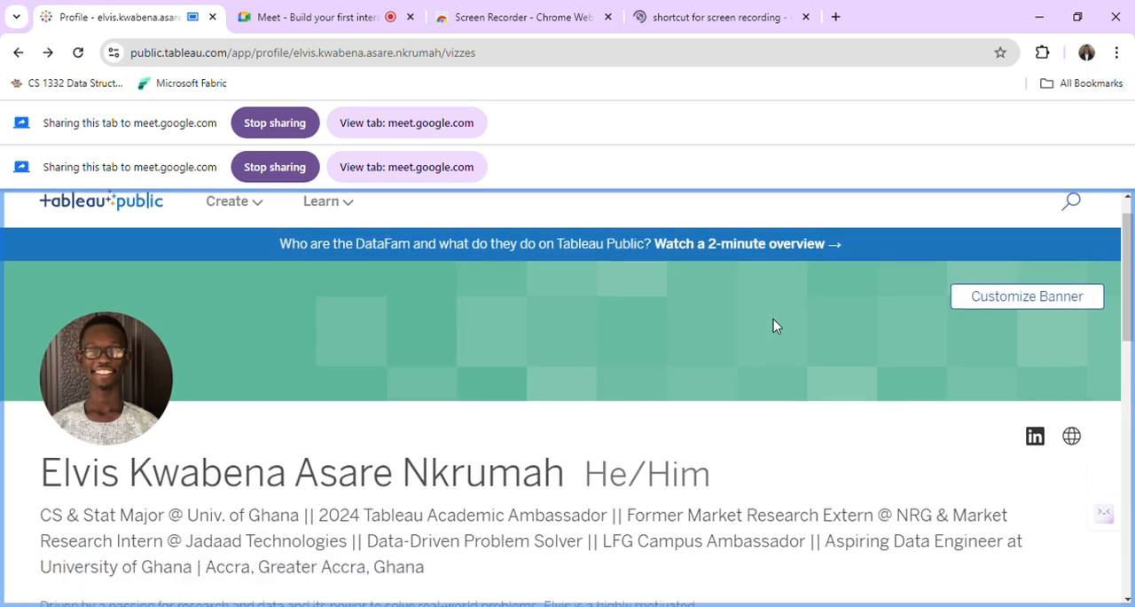
pyautogui.scroll(-5, 725, 414)
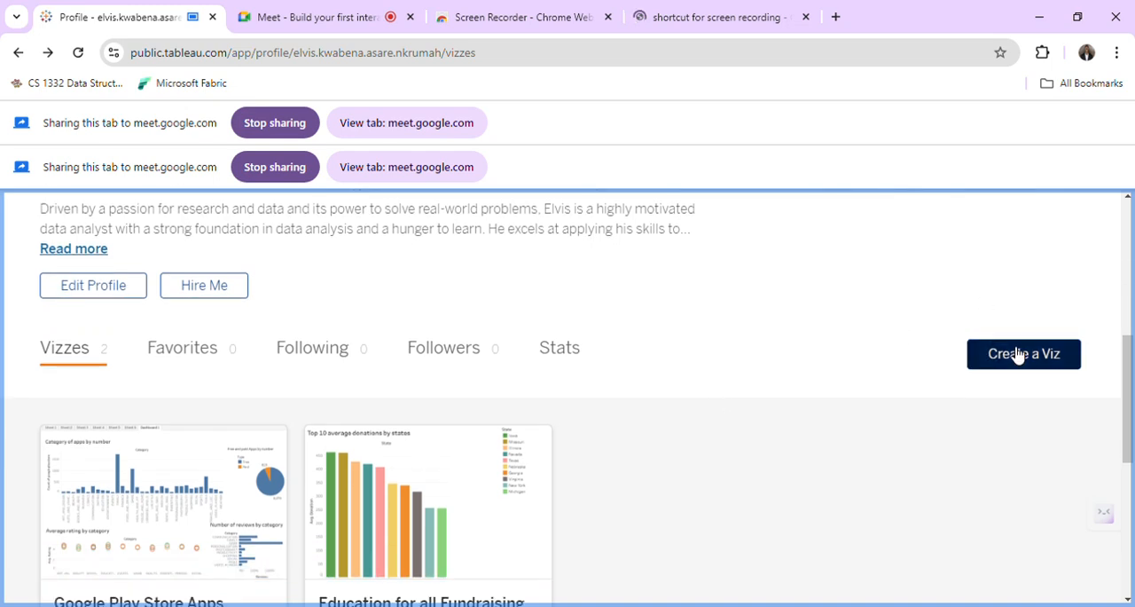
pyautogui.click(1014, 353)
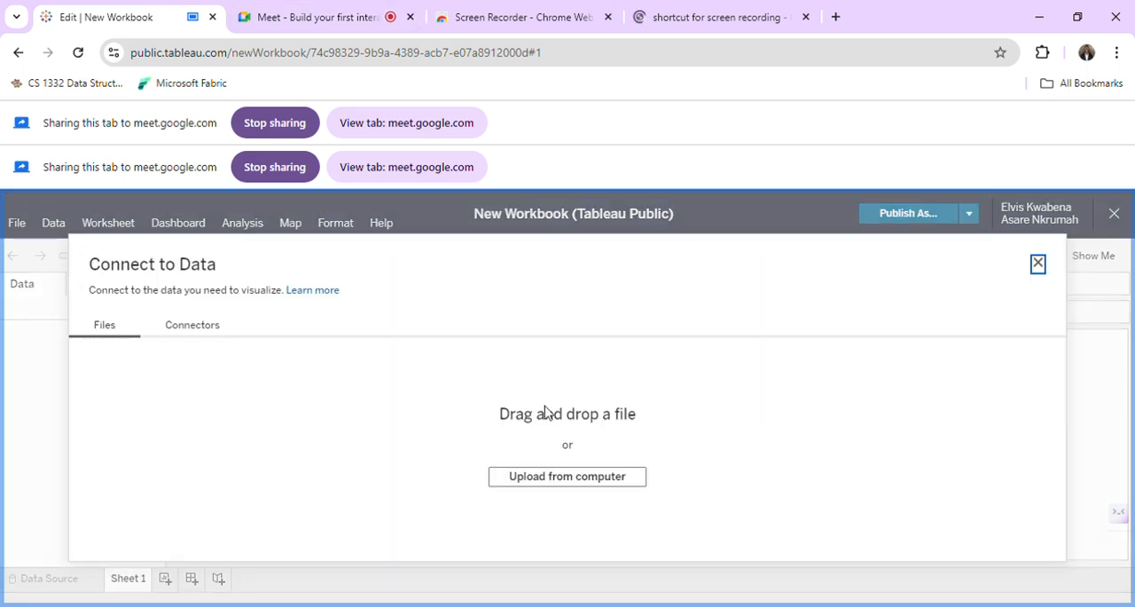
pyautogui.click(574, 480)
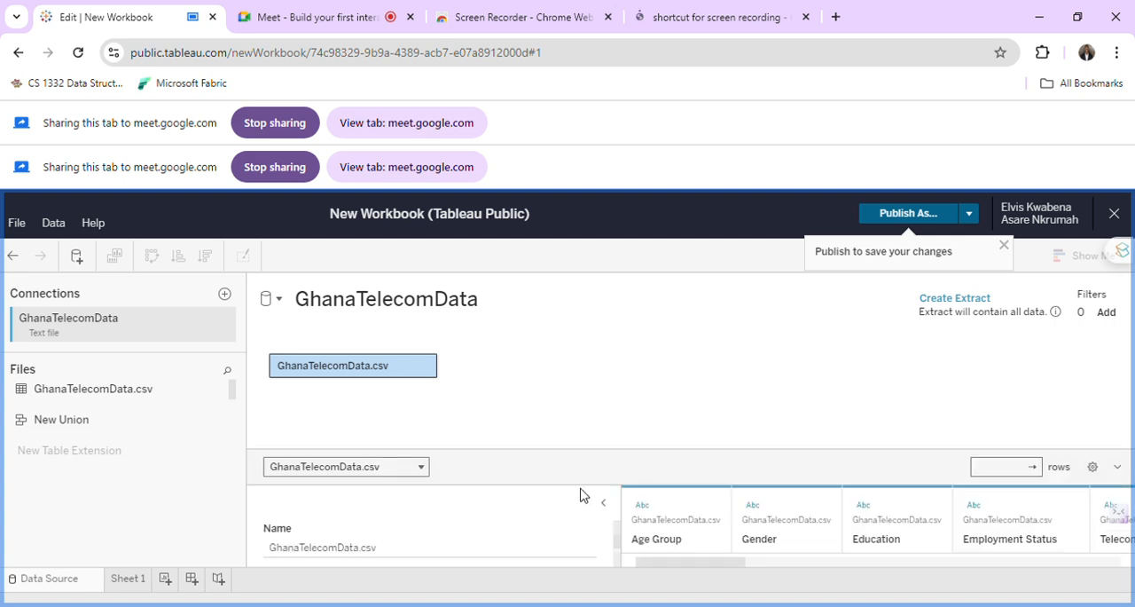
# Enlarge the data grid, load the preview rows of GhanaTelecomData.csv, and open Sheet 1.
pyautogui.moveTo(580, 459); pyautogui.dragTo(596, 403)
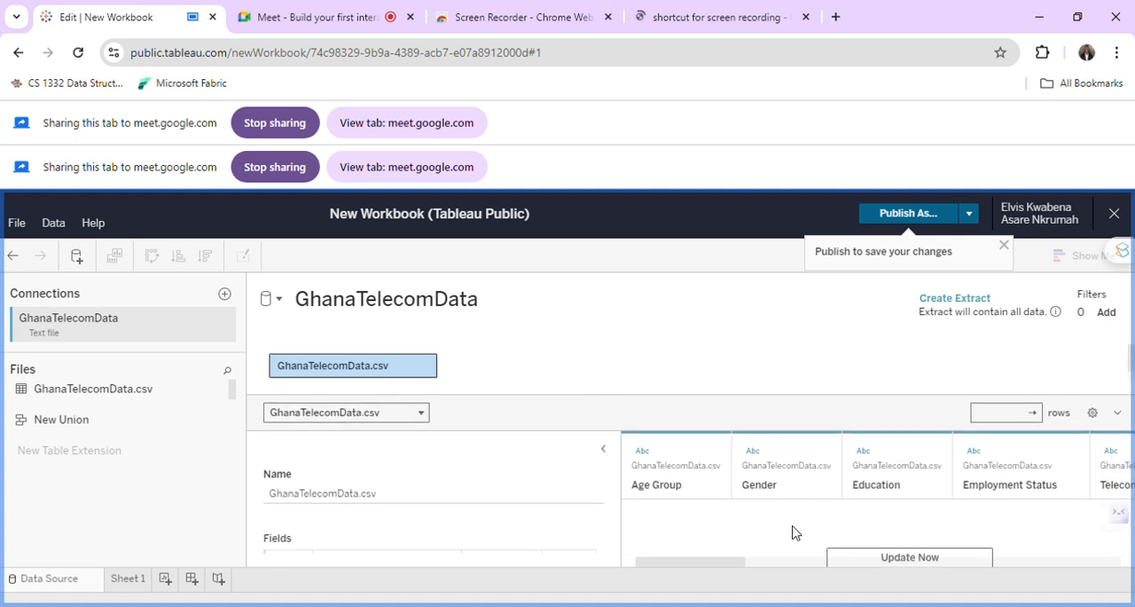
pyautogui.moveTo(692, 404); pyautogui.dragTo(704, 357)
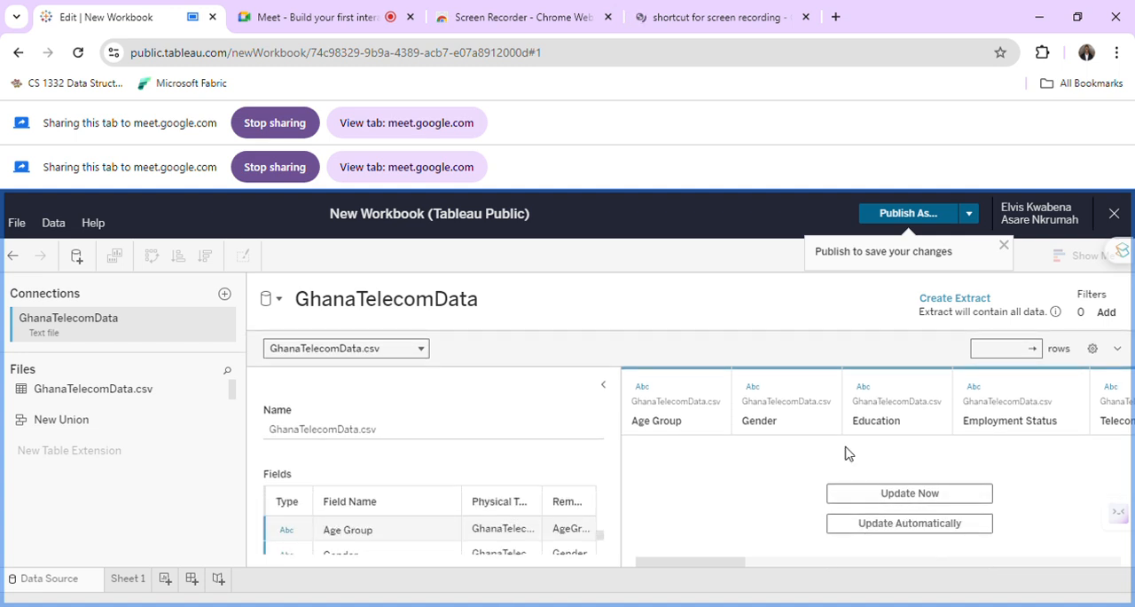
pyautogui.click(854, 494)
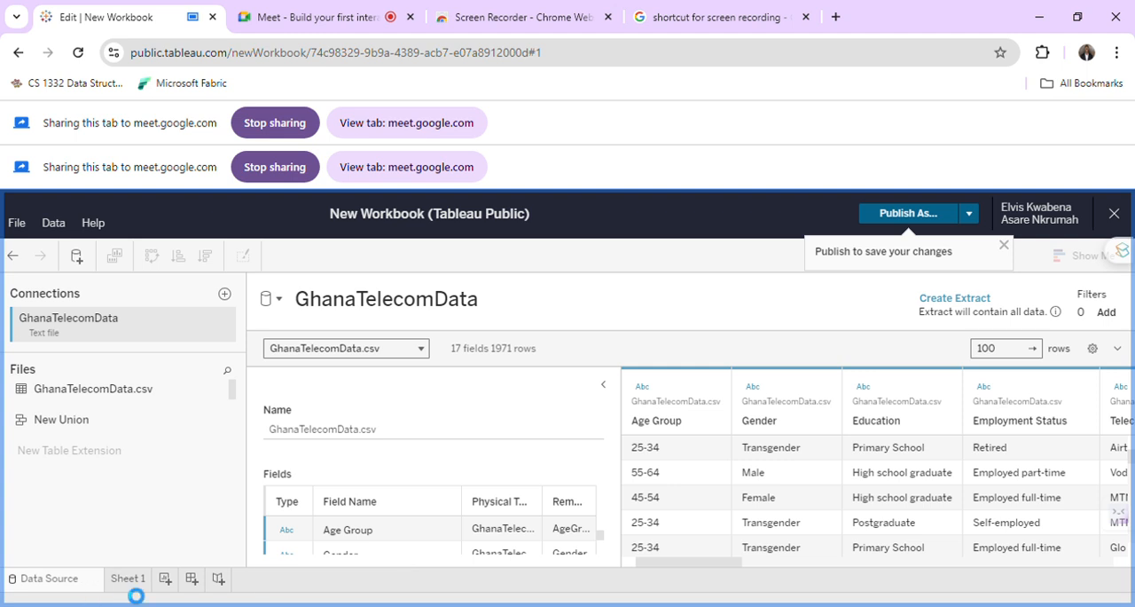
pyautogui.click(133, 589)
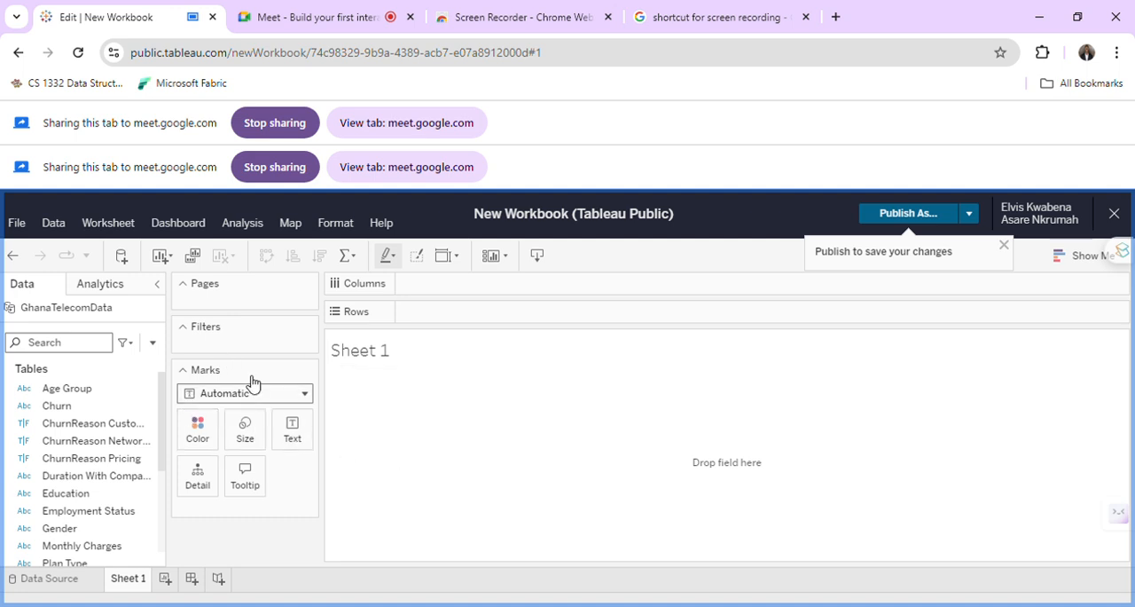
# Look through the available mark types and the Show Me chart types for the empty sheet.
pyautogui.click(253, 404)
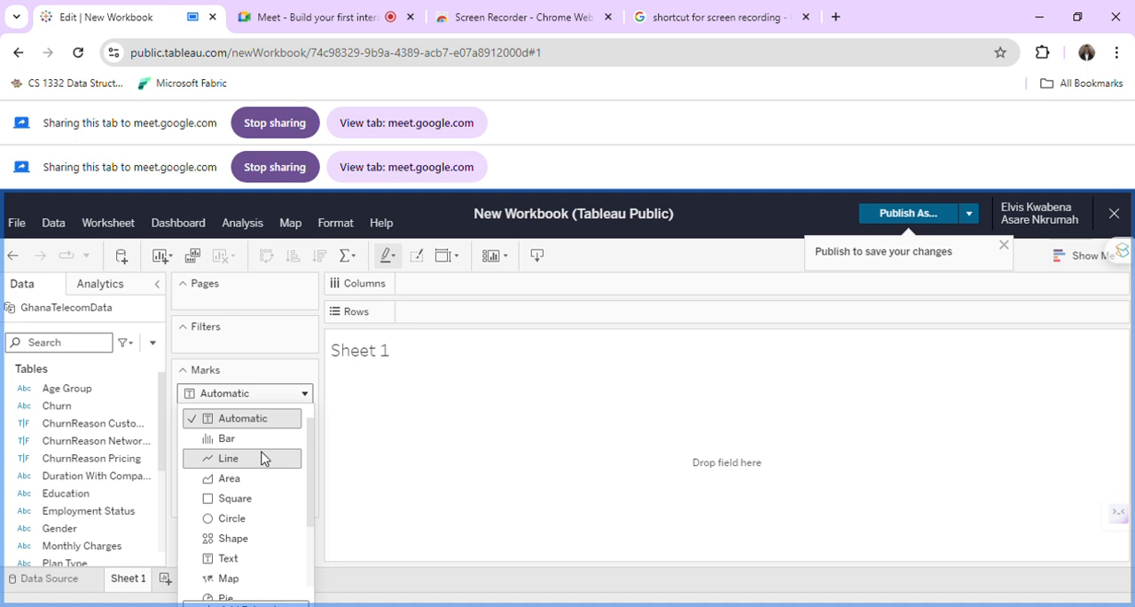
pyautogui.scroll(-4, 262, 458)
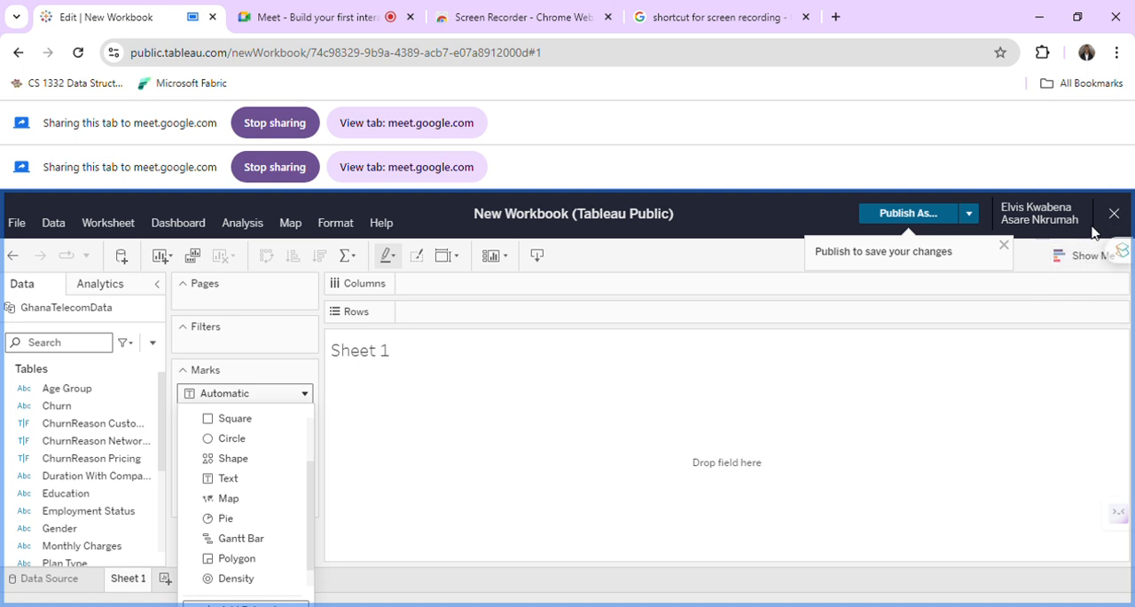
pyautogui.click(1061, 262)
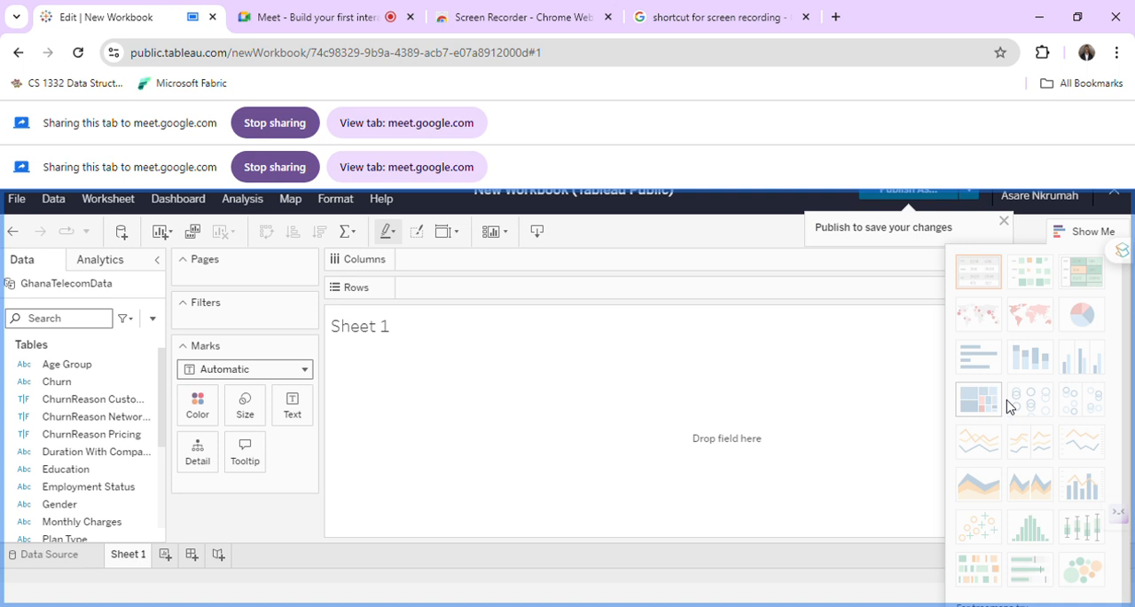
pyautogui.scroll(-1, 1008, 406)
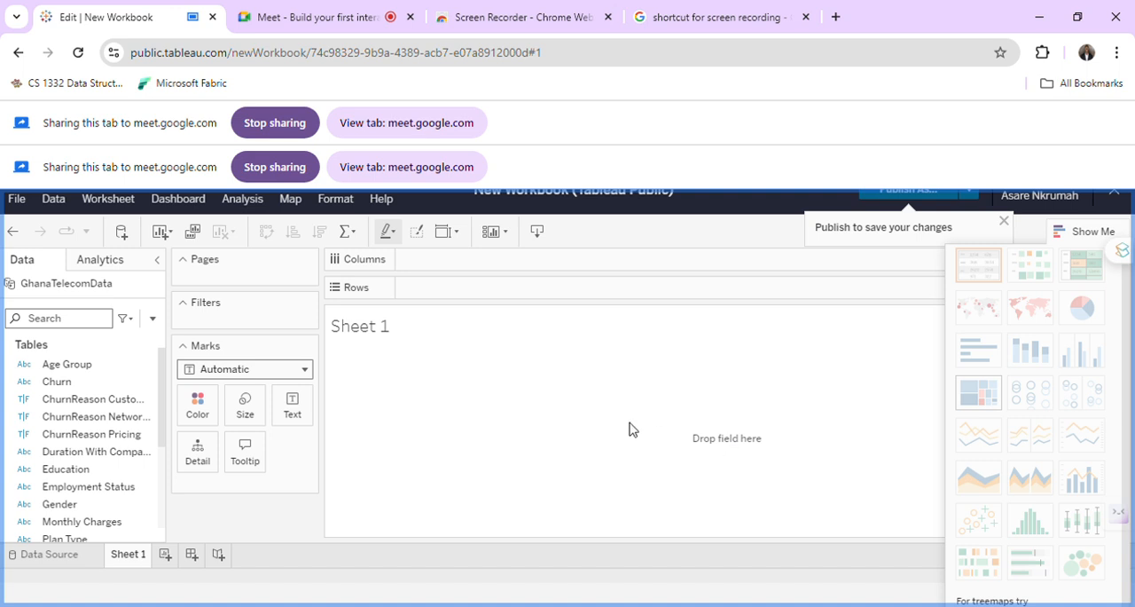
pyautogui.click(1096, 232)
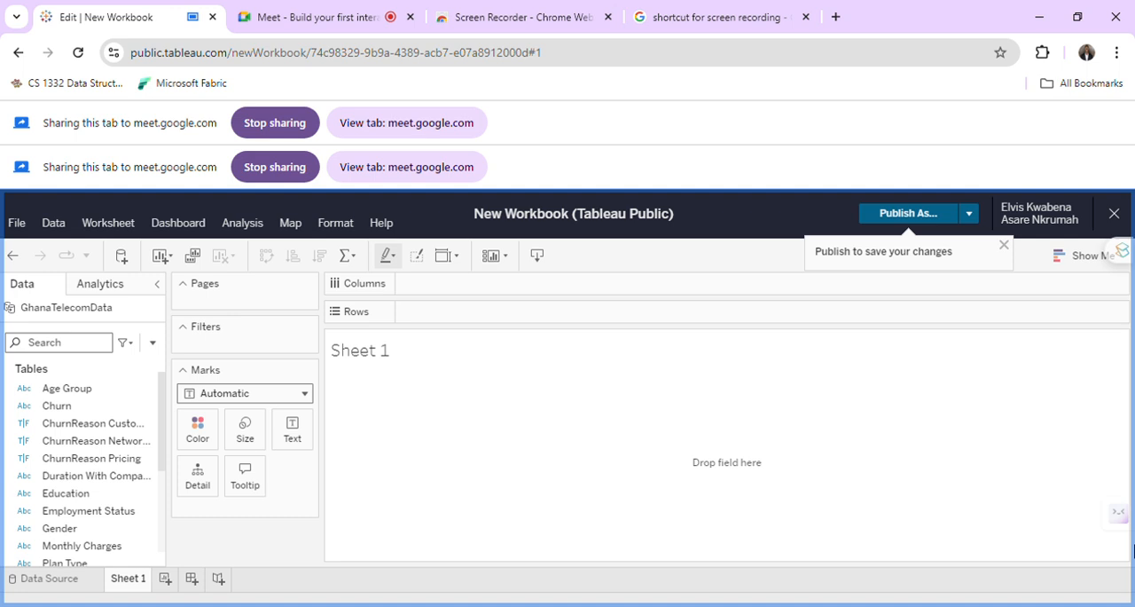
# Switch to the Google Meet call and change the presentation to share the entire screen.
pyautogui.click(337, 14)
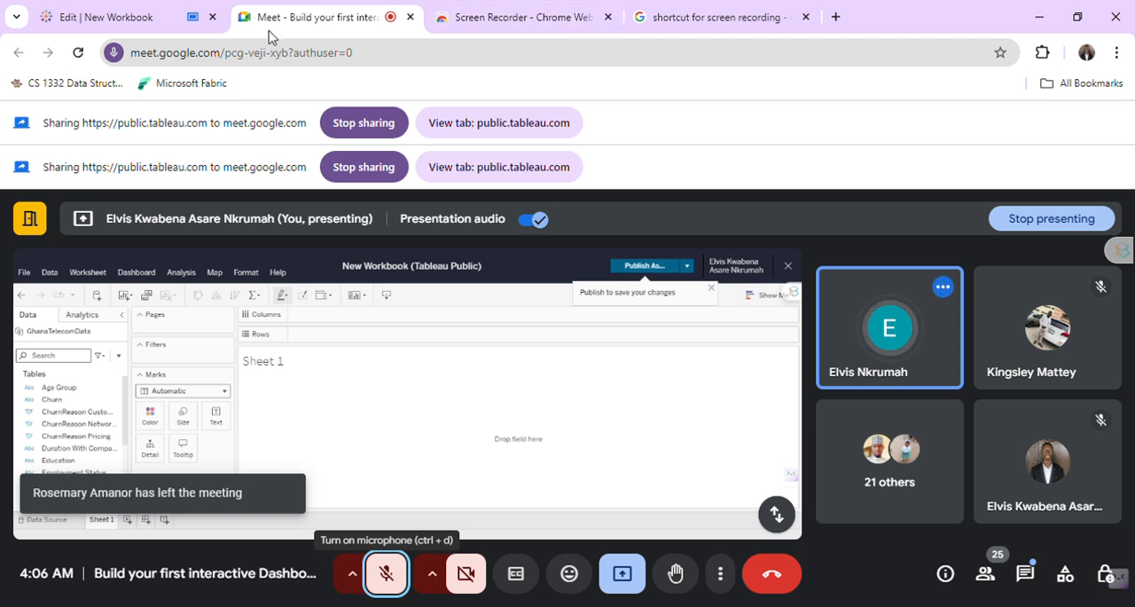
pyautogui.click(646, 577)
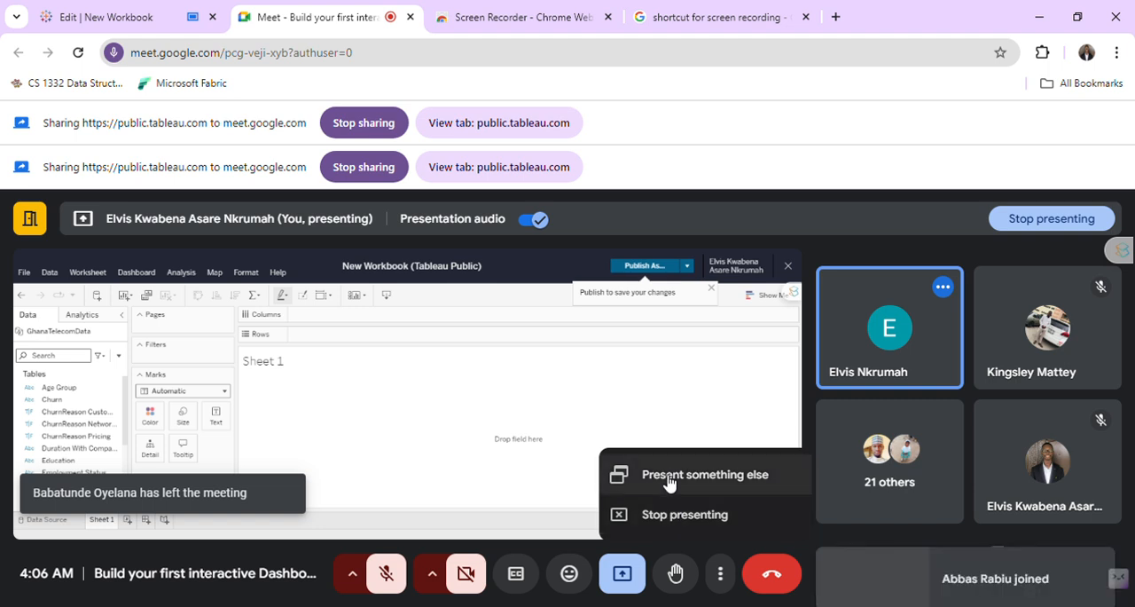
pyautogui.click(659, 442)
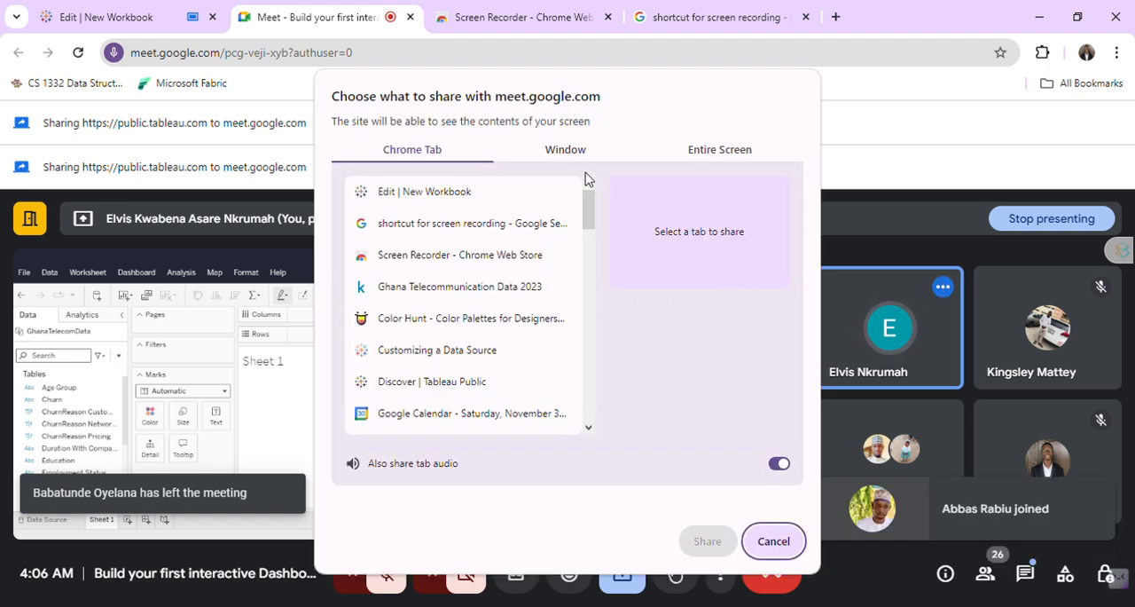
pyautogui.click(659, 153)
pyautogui.click(548, 356)
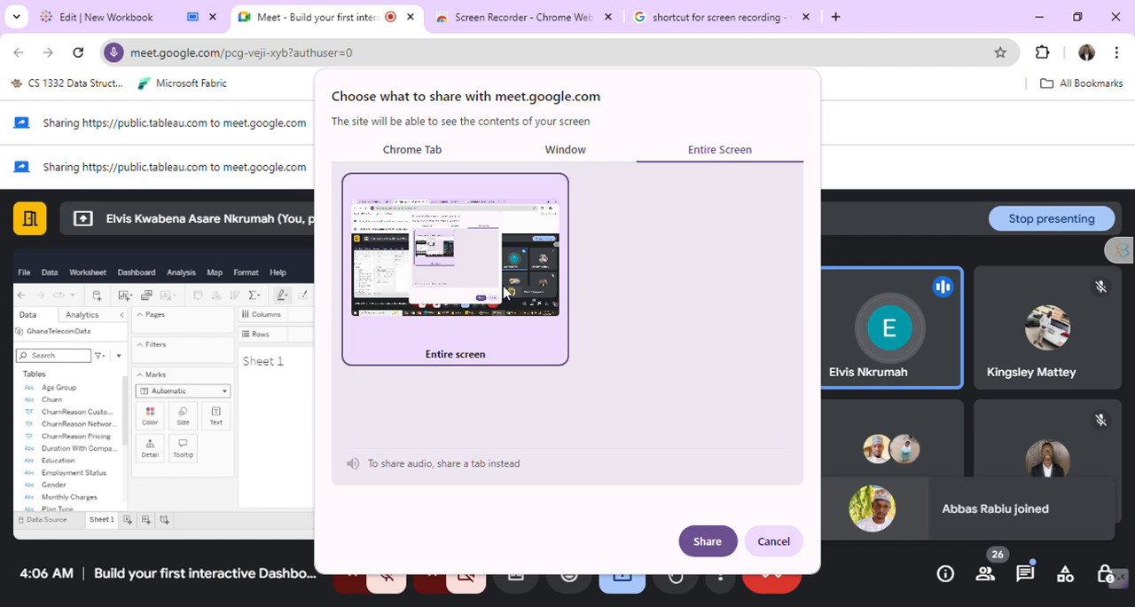
pyautogui.click(715, 548)
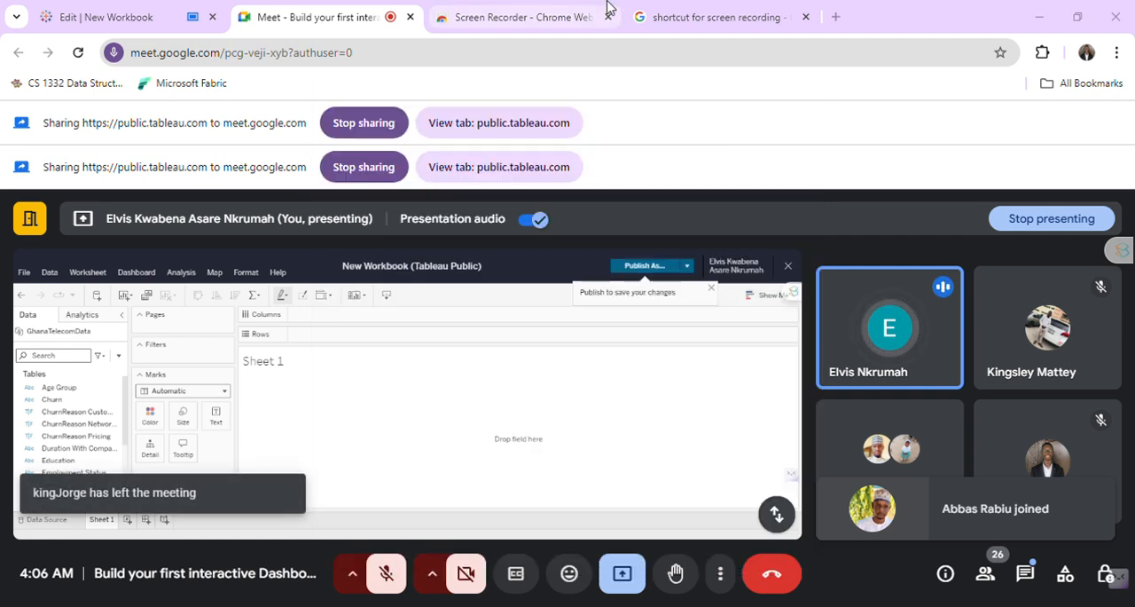
# Open the Color Hunt site in a new browser tab and copy colour code #F29F58 from the first palette.
pyautogui.click(661, 11)
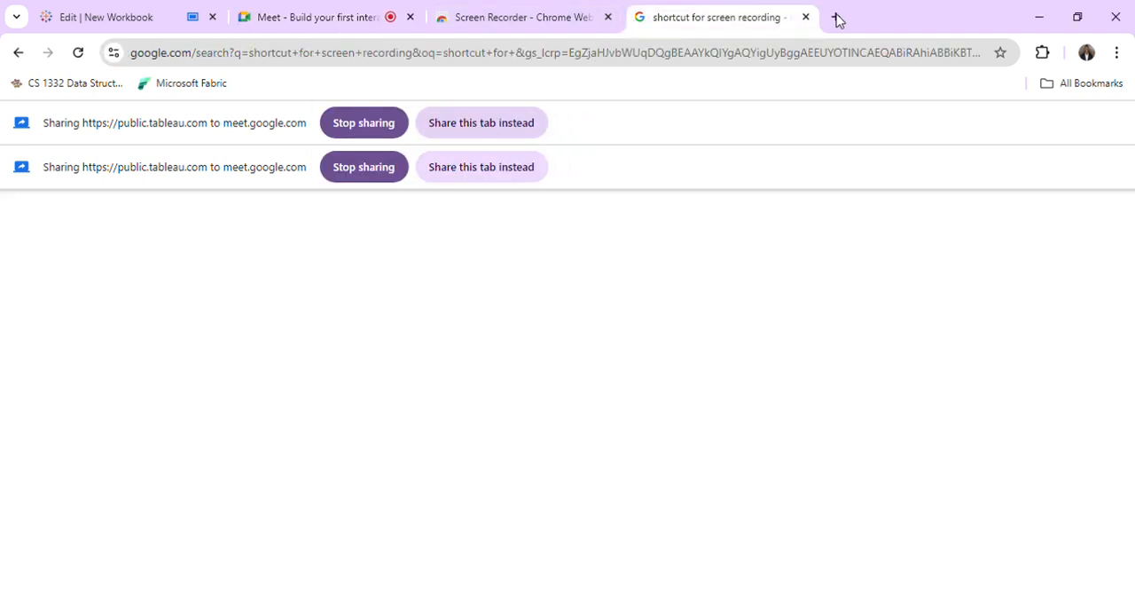
pyautogui.hotkey('ctrl', 't')
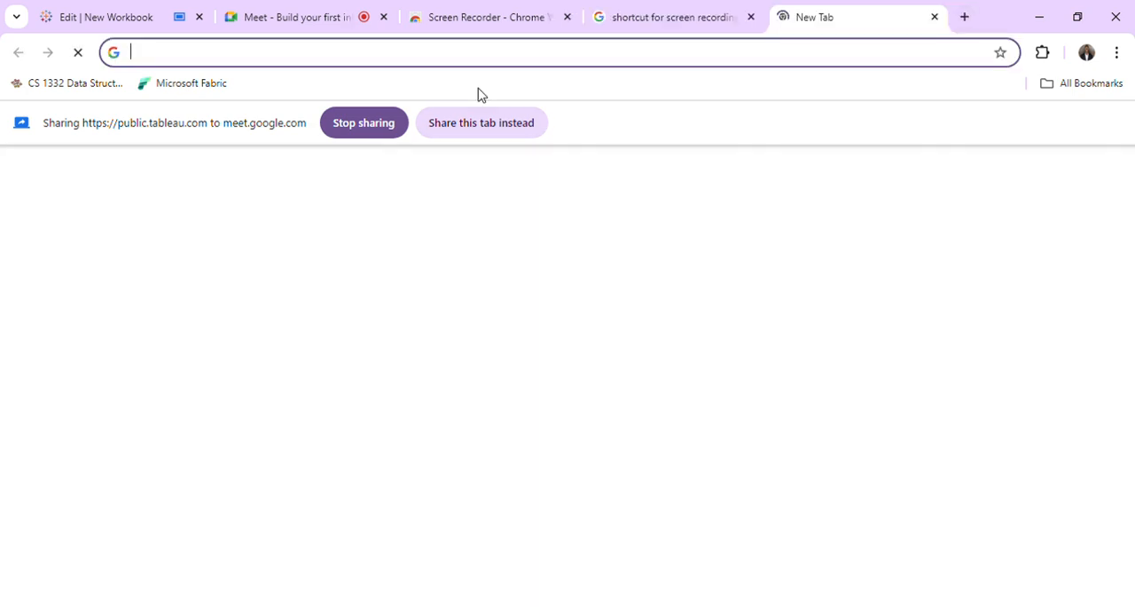
pyautogui.write('color')
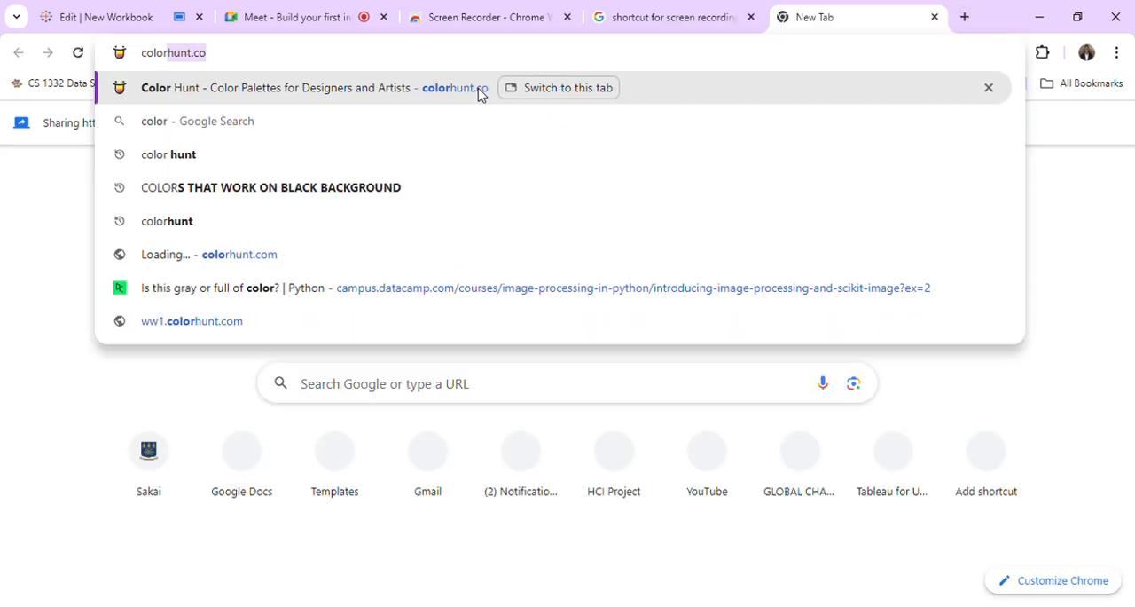
pyautogui.press('Delete')
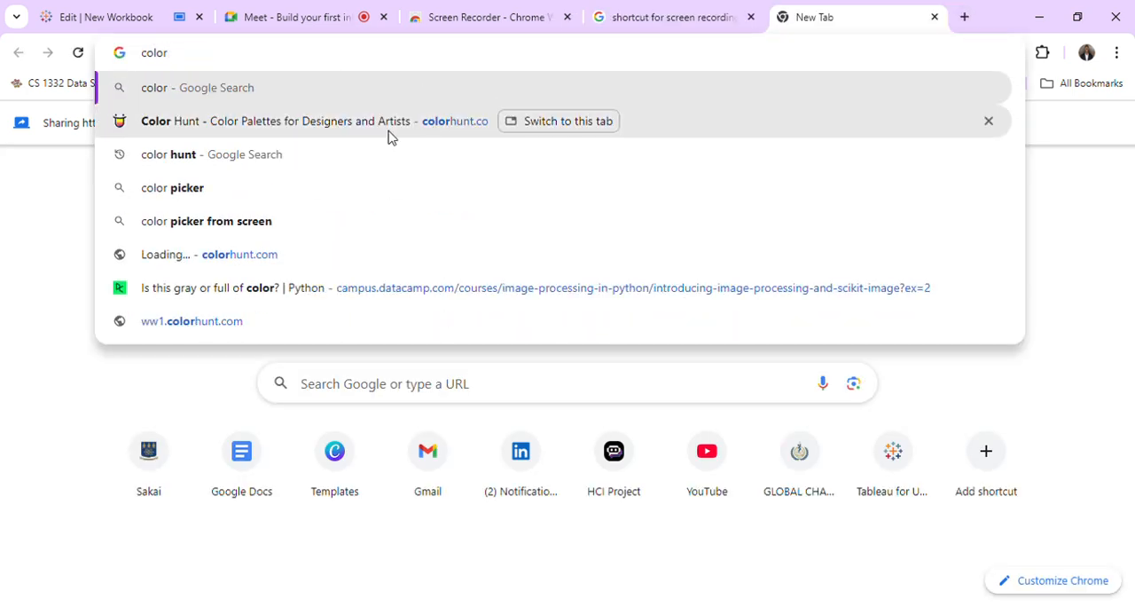
pyautogui.click(381, 122)
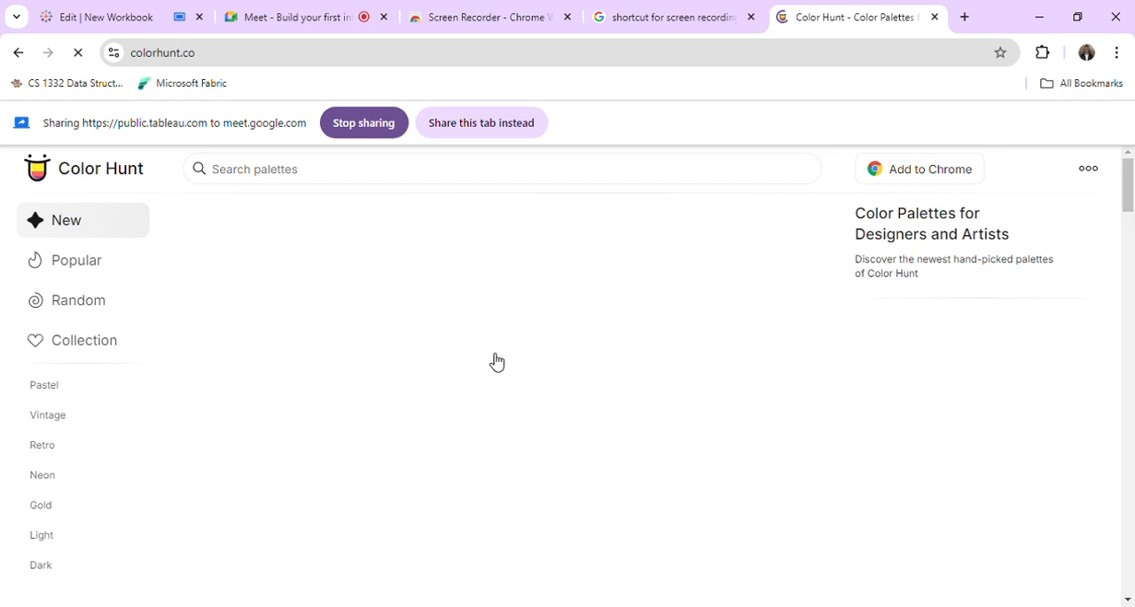
pyautogui.moveTo(249, 285)
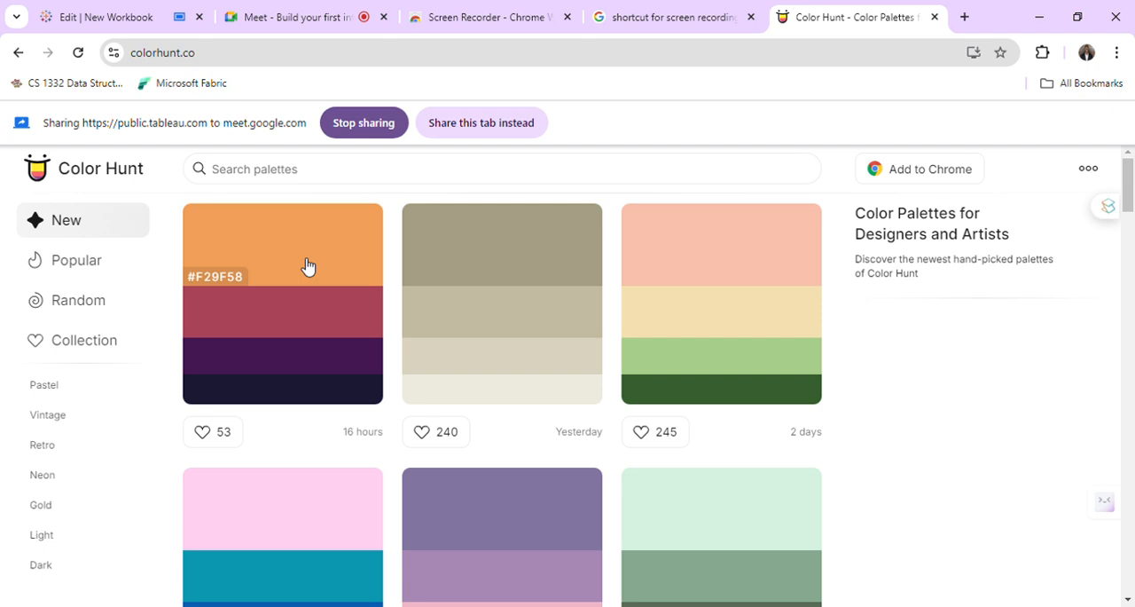
pyautogui.click(229, 278)
# Return to the Tableau workbook and examine the formatting options for the Sheet 1 title.
pyautogui.click(622, 9)
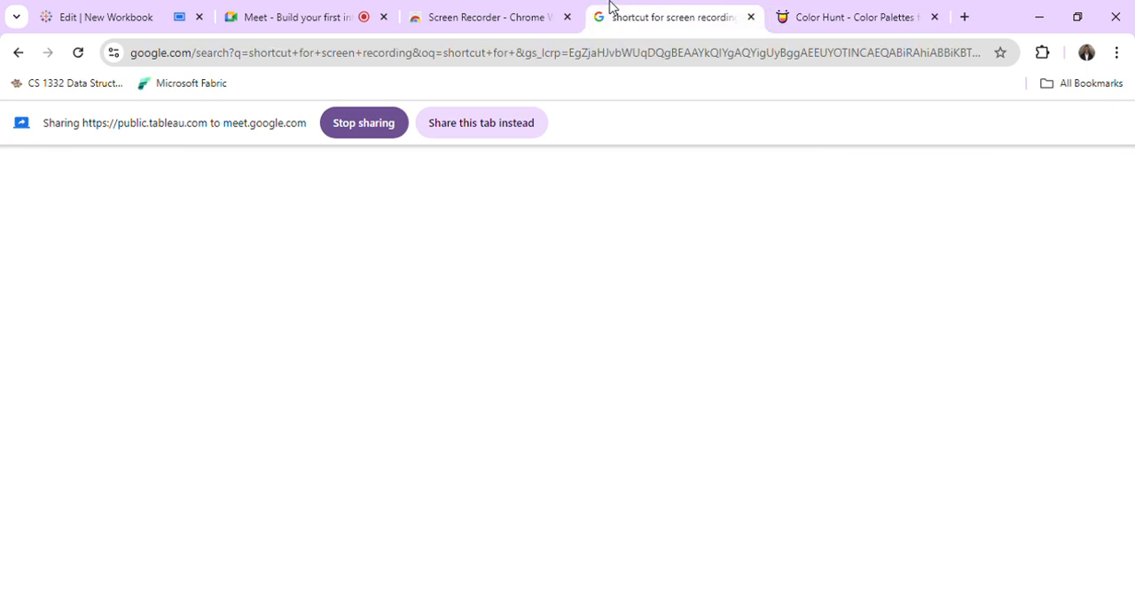
pyautogui.click(363, 7)
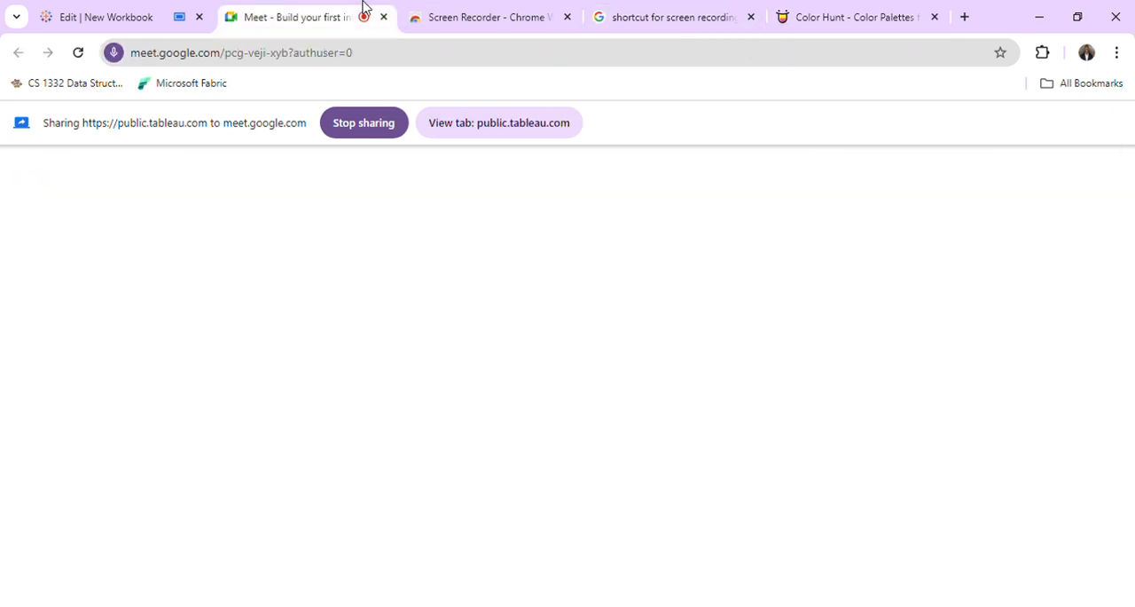
pyautogui.click(177, 12)
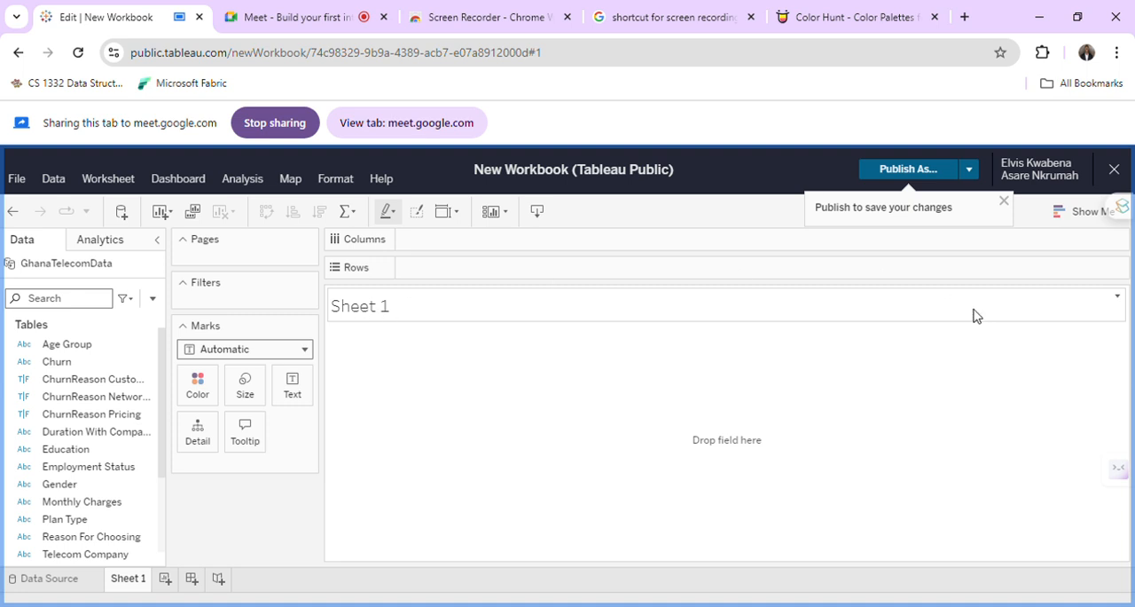
pyautogui.click(1118, 296)
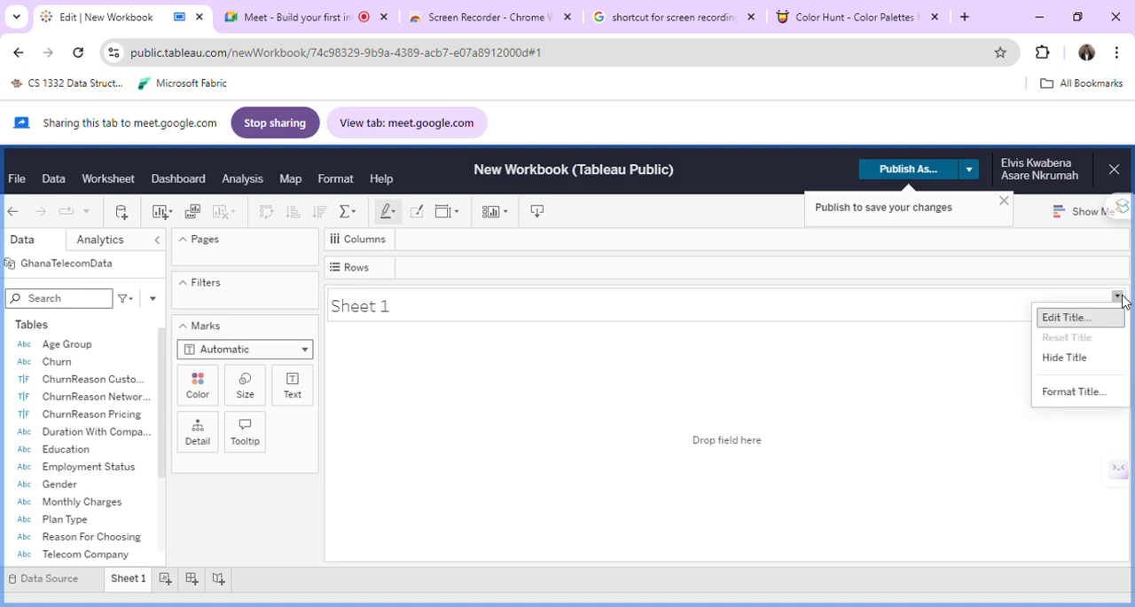
pyautogui.click(1067, 393)
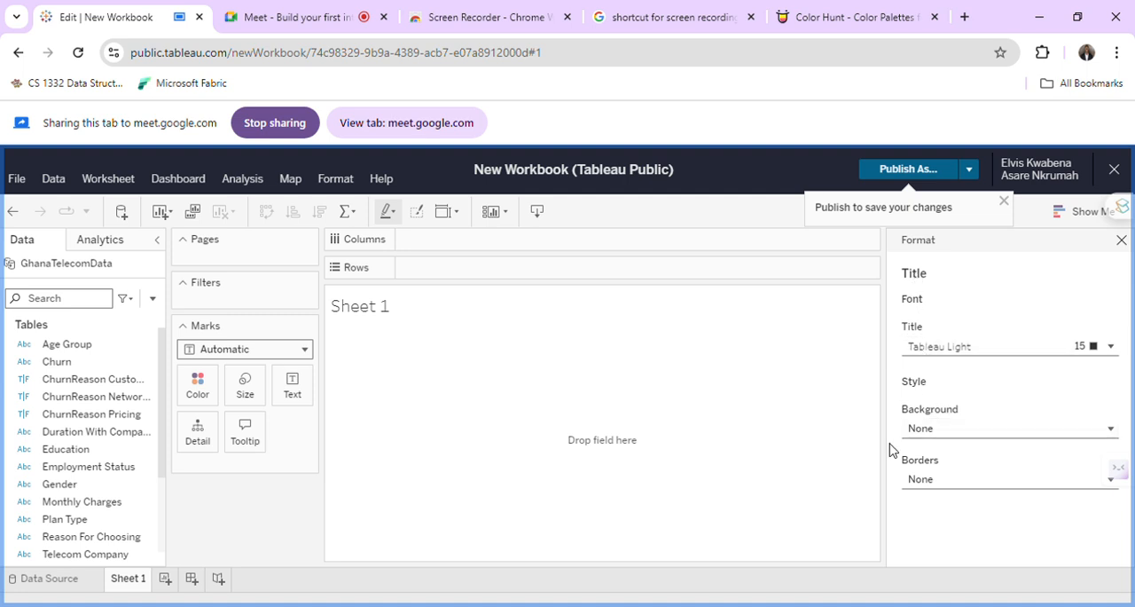
pyautogui.click(1121, 240)
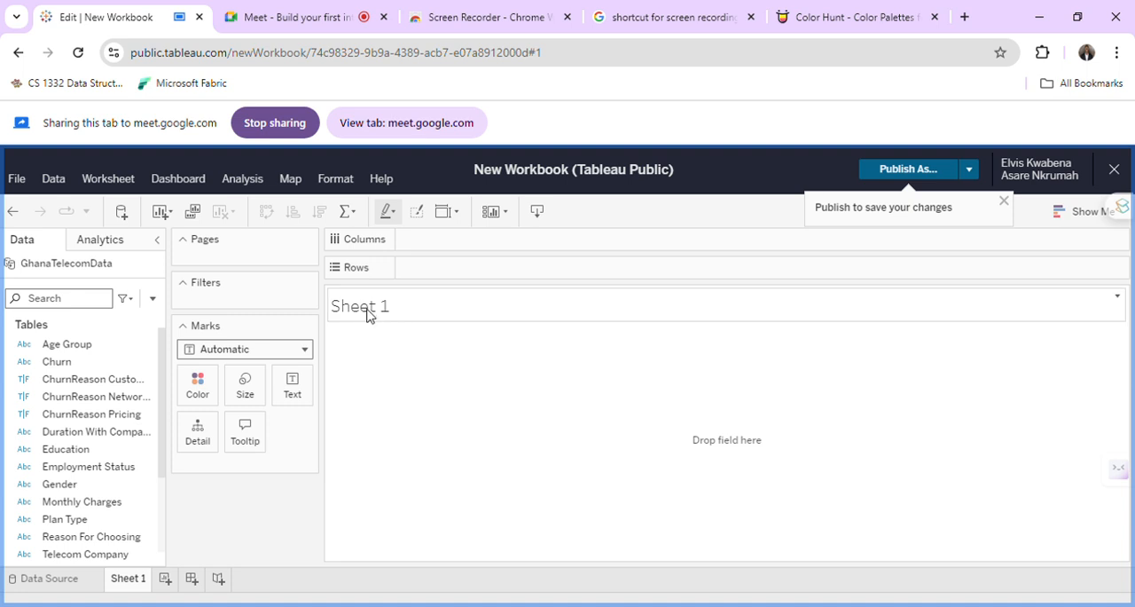
# Replace the Sheet 1 title's sheet-name placeholder with the text "2023 GHANA TELECOM DASHBOARD".
pyautogui.doubleClick(363, 310)
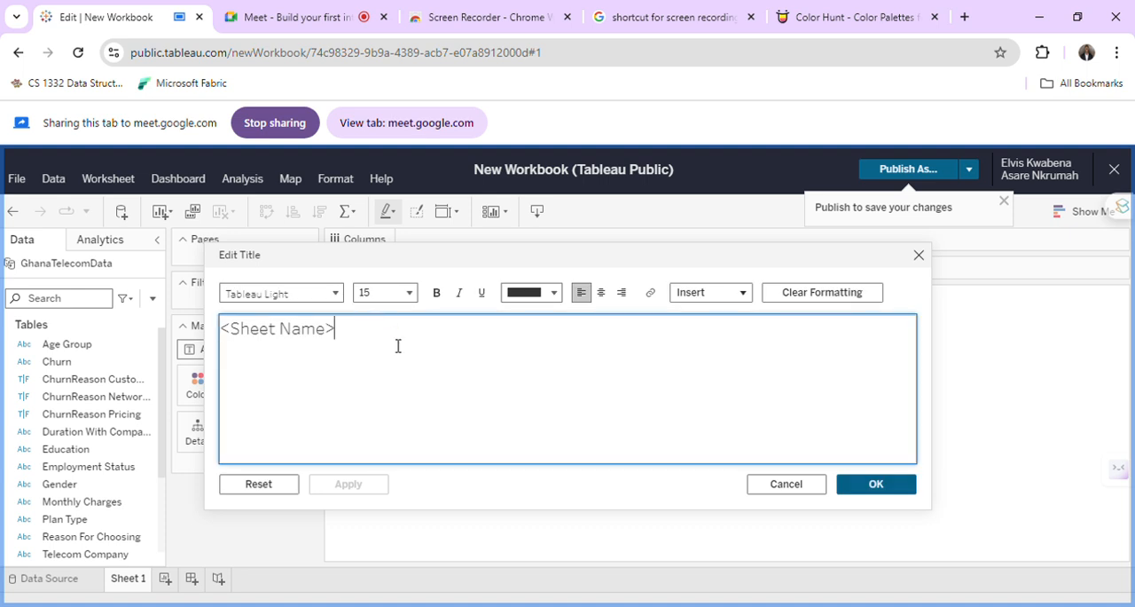
pyautogui.hotkey('ctrl', 'a')
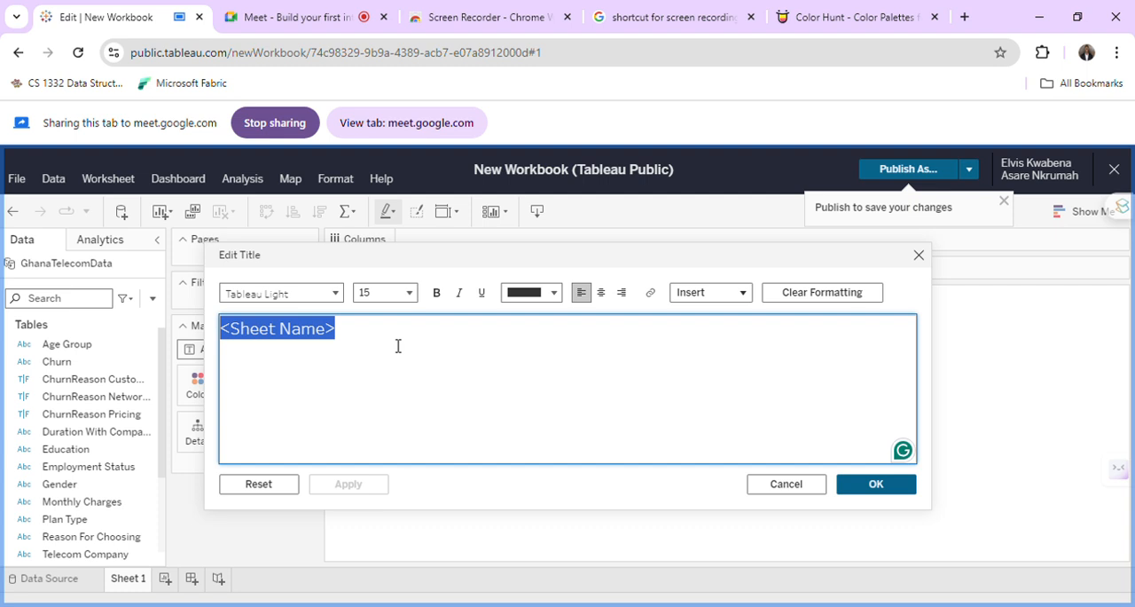
pyautogui.write('2023 GHA')
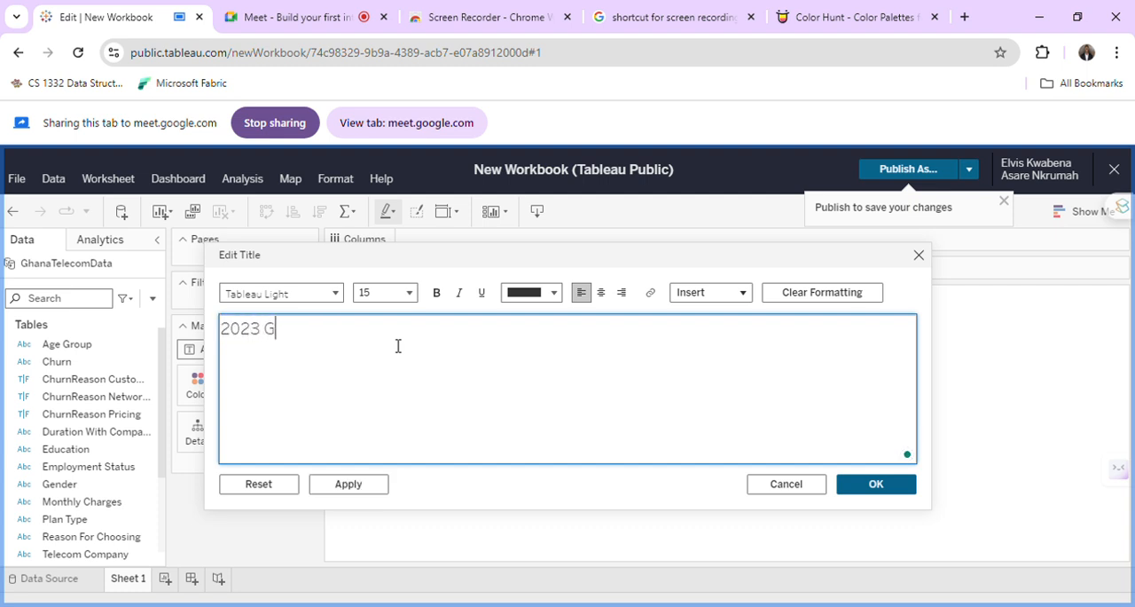
pyautogui.press('BackSpace')
pyautogui.write('NA')
pyautogui.press('BackSpace')
pyautogui.press('BackSpace')
pyautogui.write('ANA TELEC')
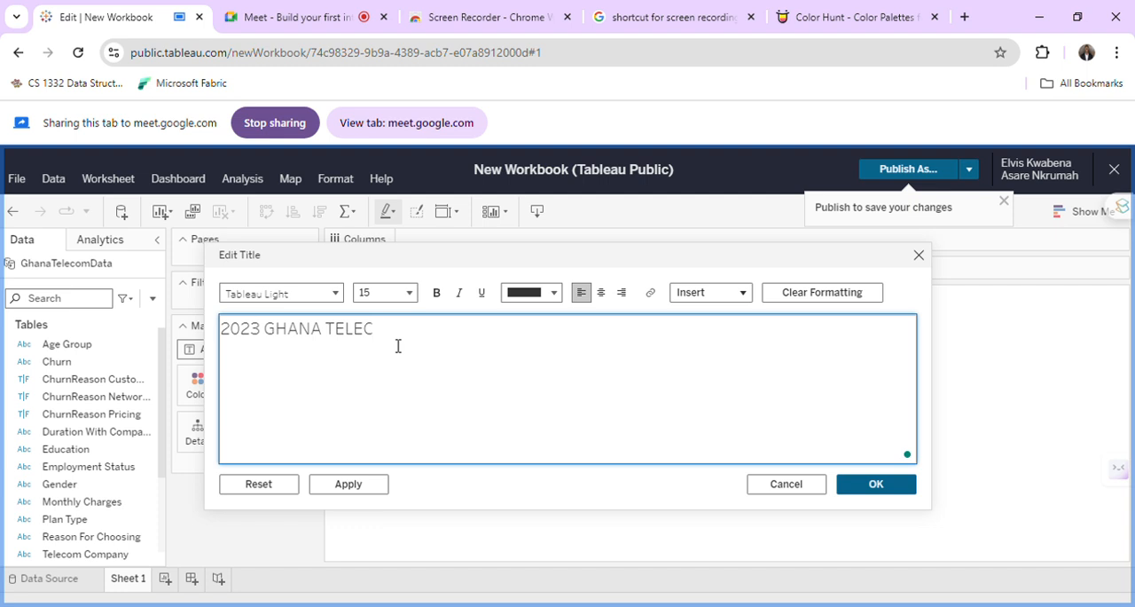
pyautogui.press('BackSpace')
pyautogui.press('BackSpace')
pyautogui.write('ECOMM')
pyautogui.write('UN')
pyautogui.press('BackSpace')
pyautogui.press('BackSpace')
pyautogui.press('BackSpace')
pyautogui.press('BackSpace')
pyautogui.write('M DATA')
pyautogui.press('BackSpace')
pyautogui.press('BackSpace')
pyautogui.press('BackSpace')
pyautogui.write('ASHBOARD')
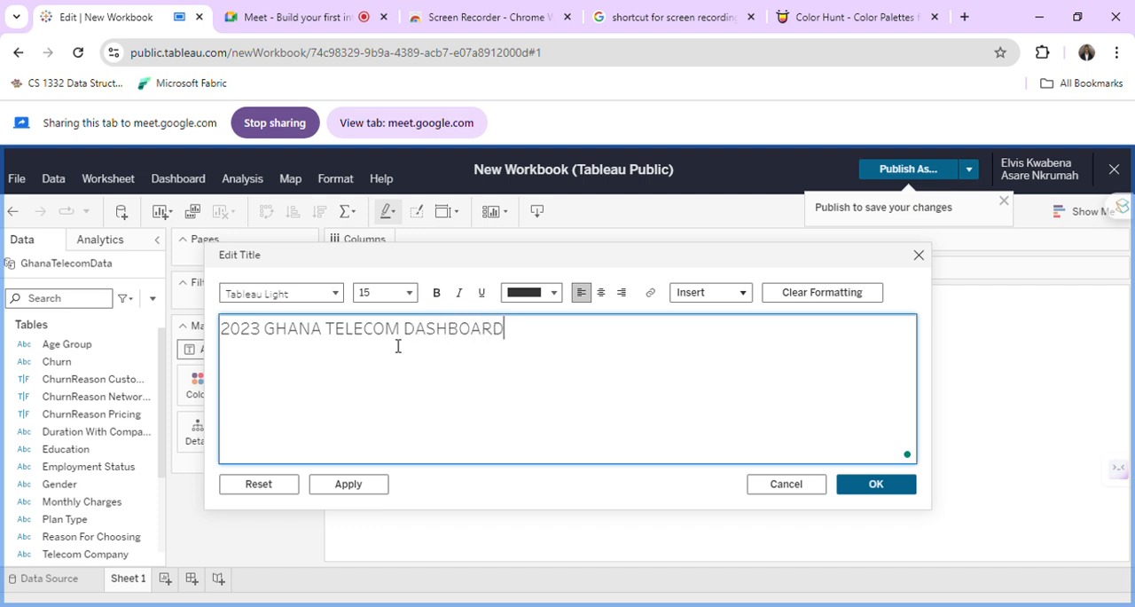
# Format the whole title text as size 36, bold and centred, and apply the title changes.
pyautogui.hotkey('ctrl', 'a')
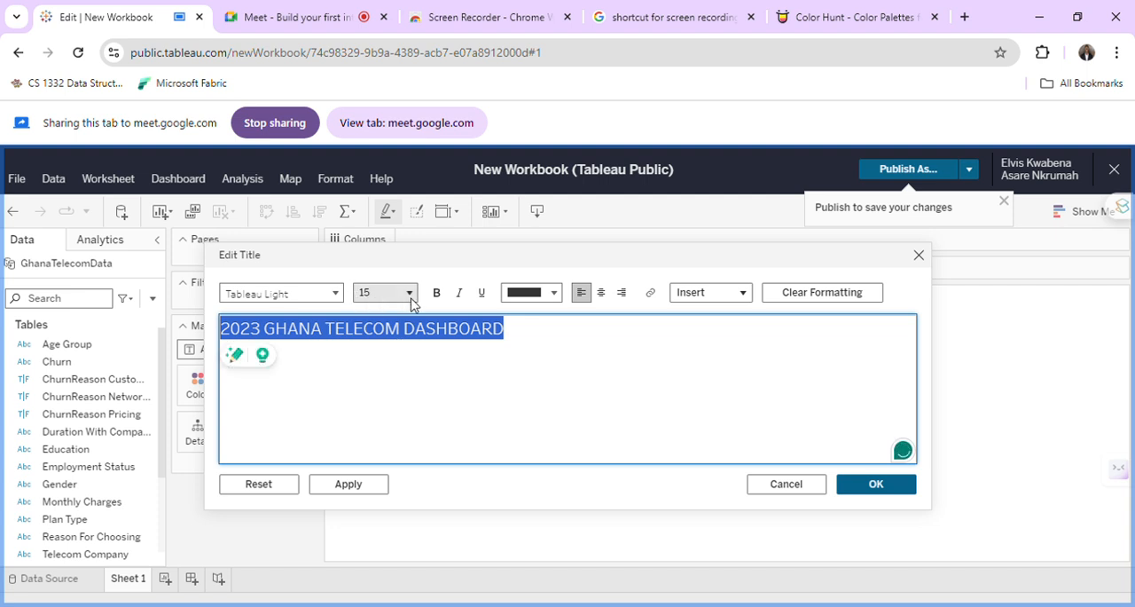
pyautogui.click(411, 302)
pyautogui.scroll(-3, 395, 439)
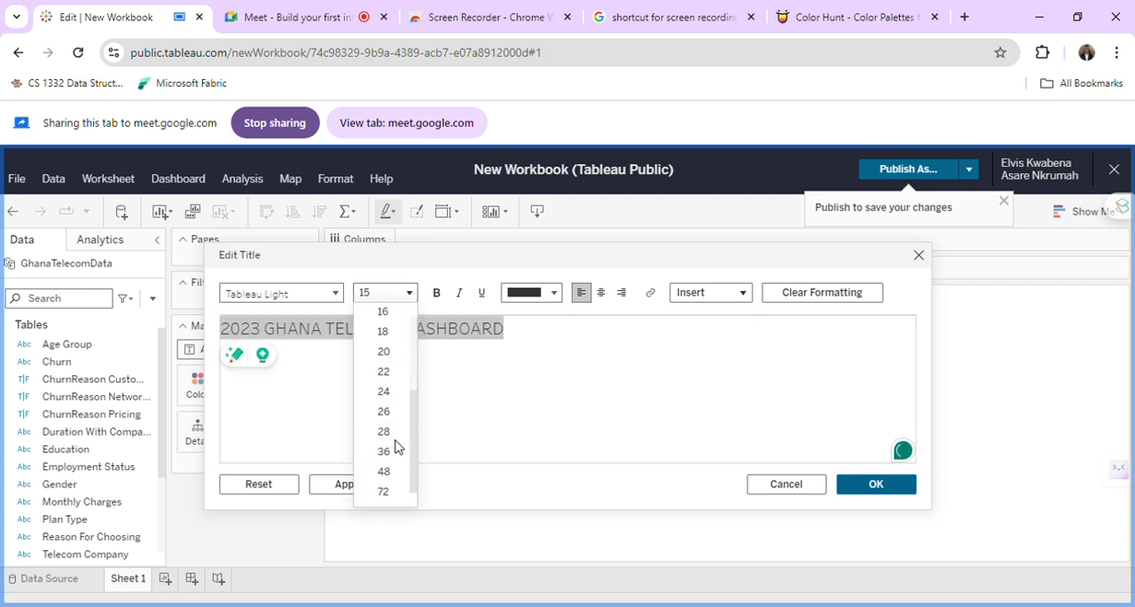
pyautogui.click(390, 452)
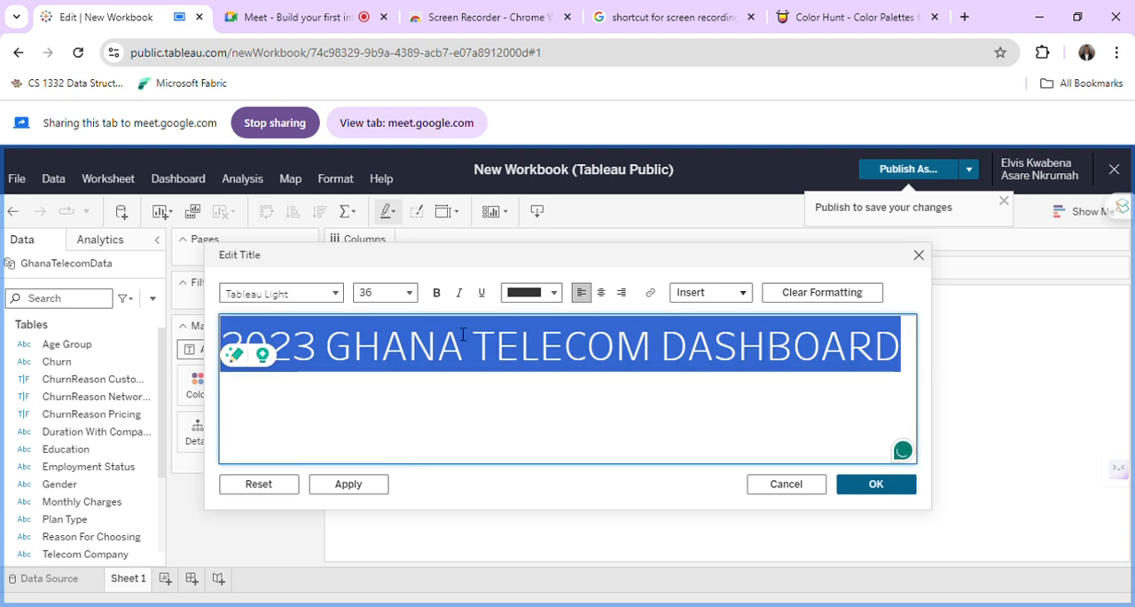
pyautogui.hotkey('ctrl', 'b')
pyautogui.click(601, 292)
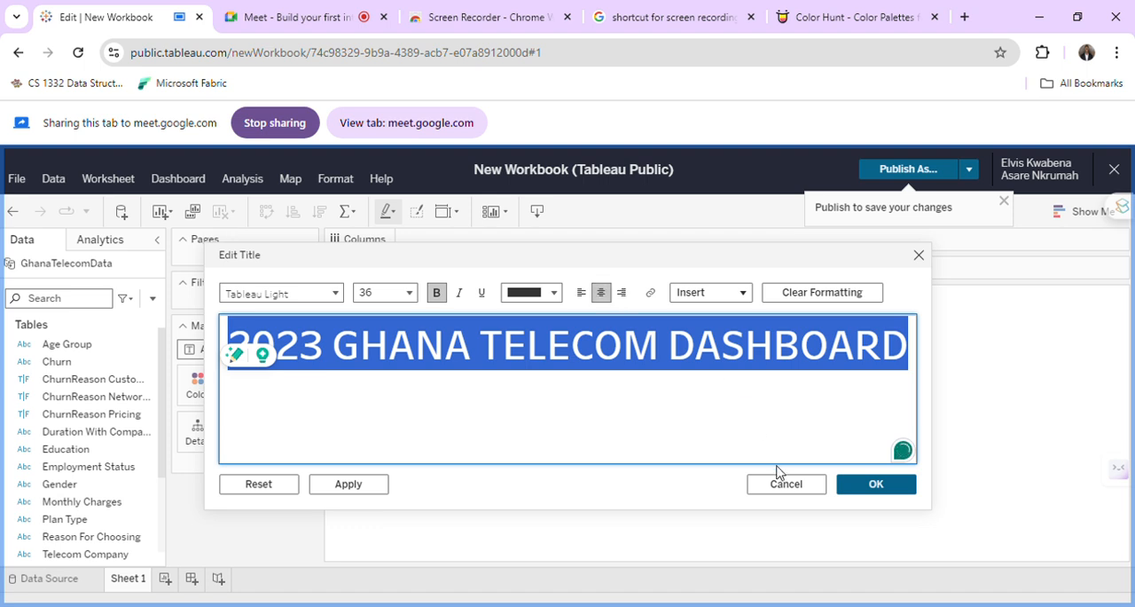
pyautogui.click(860, 486)
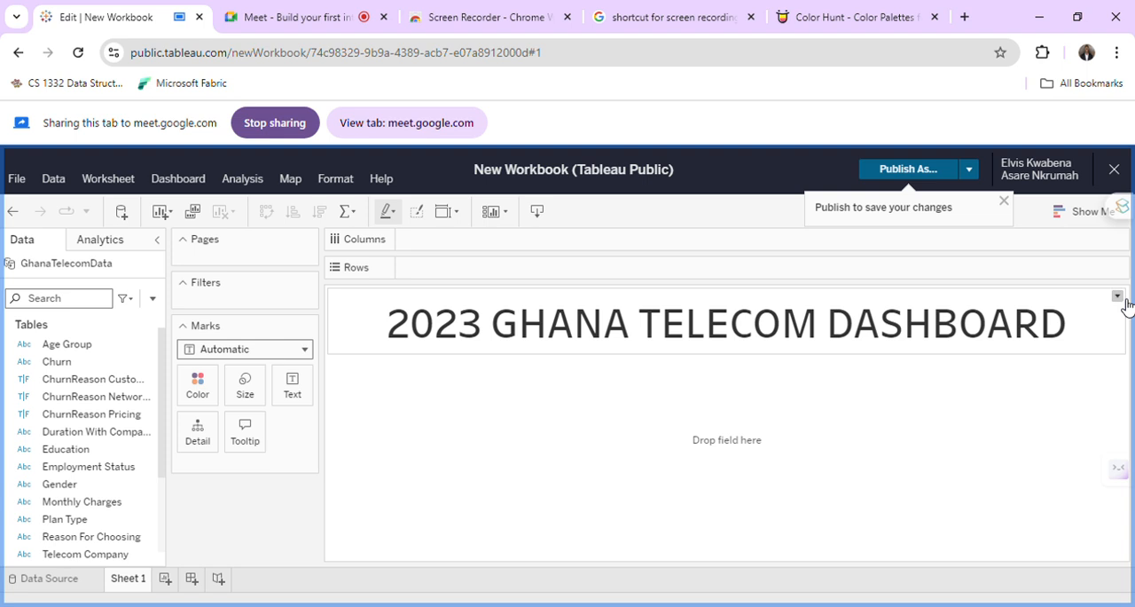
pyautogui.click(1117, 296)
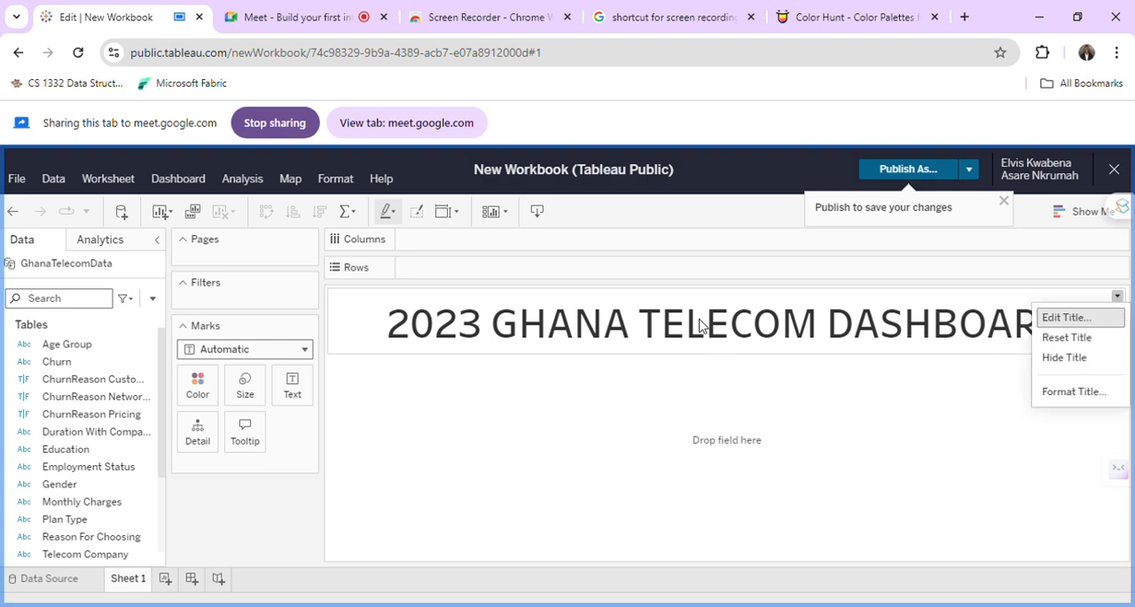
pyautogui.click(457, 316)
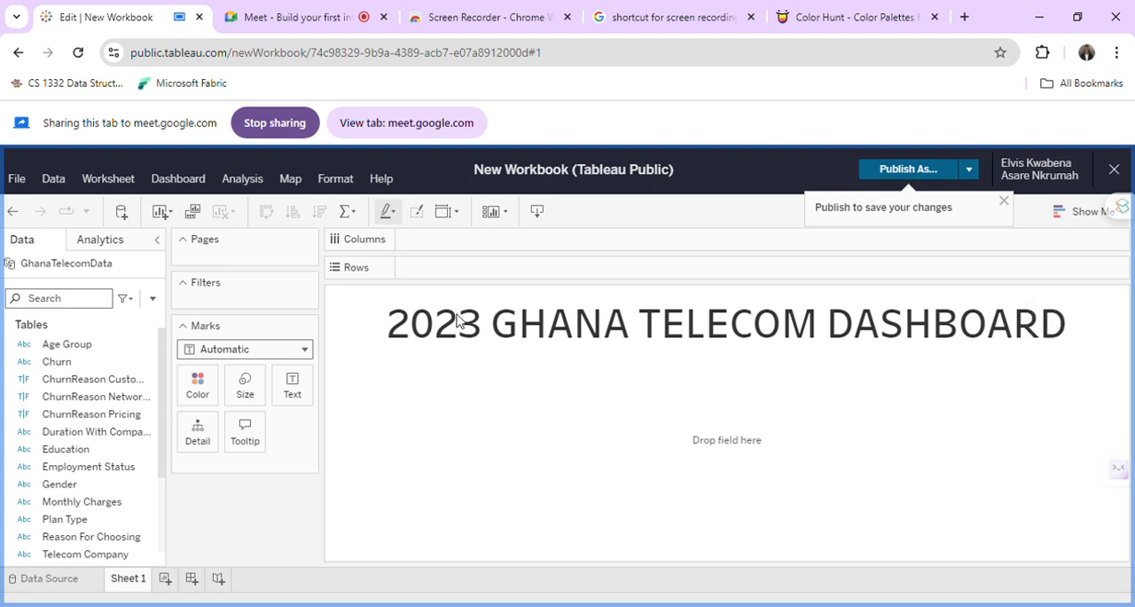
pyautogui.doubleClick(671, 318)
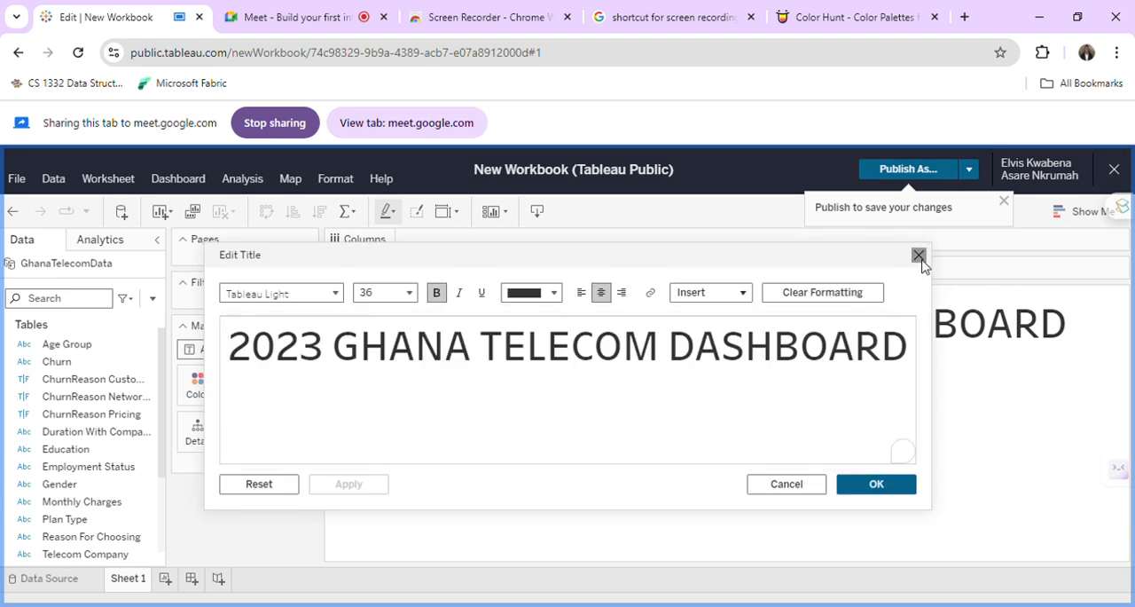
pyautogui.click(919, 255)
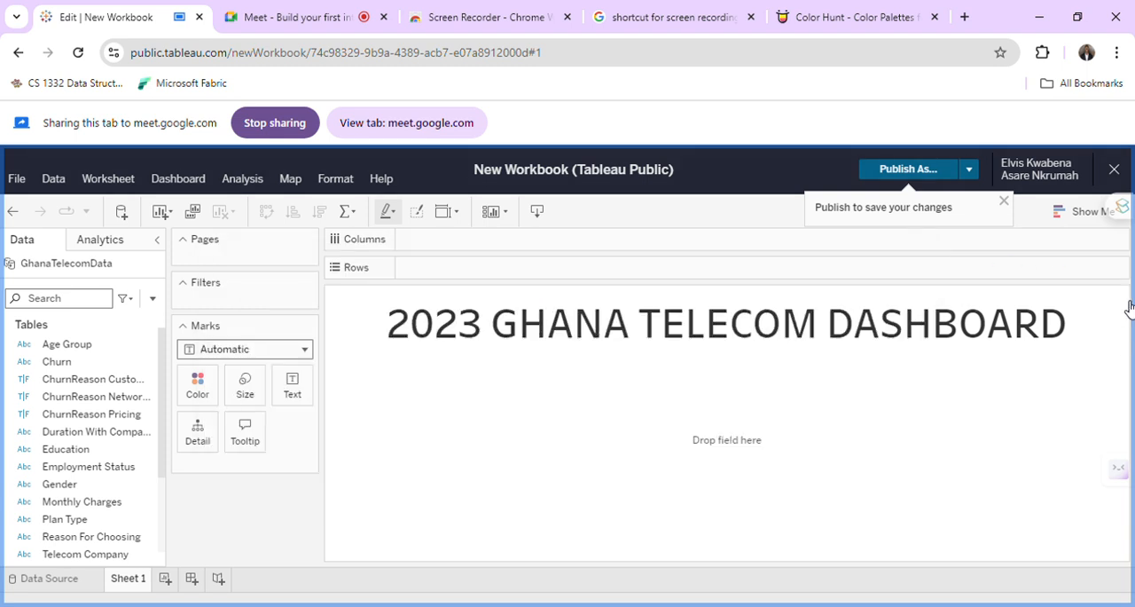
# Set the title's background to the copied colour #F29F58 in the title formatting options.
pyautogui.click(1118, 295)
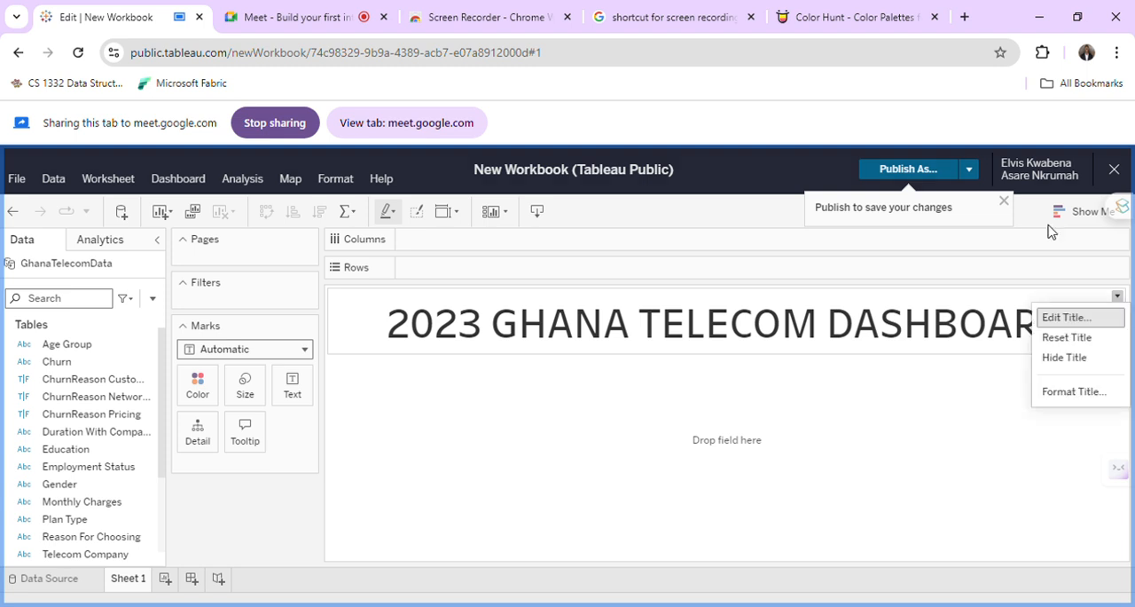
pyautogui.click(1062, 393)
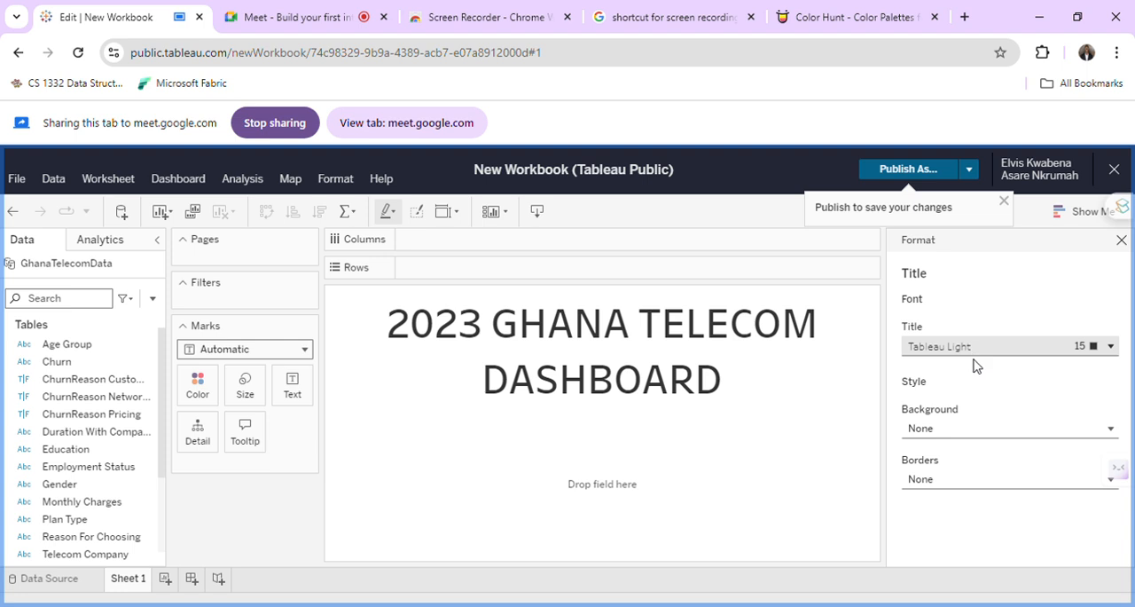
pyautogui.click(979, 430)
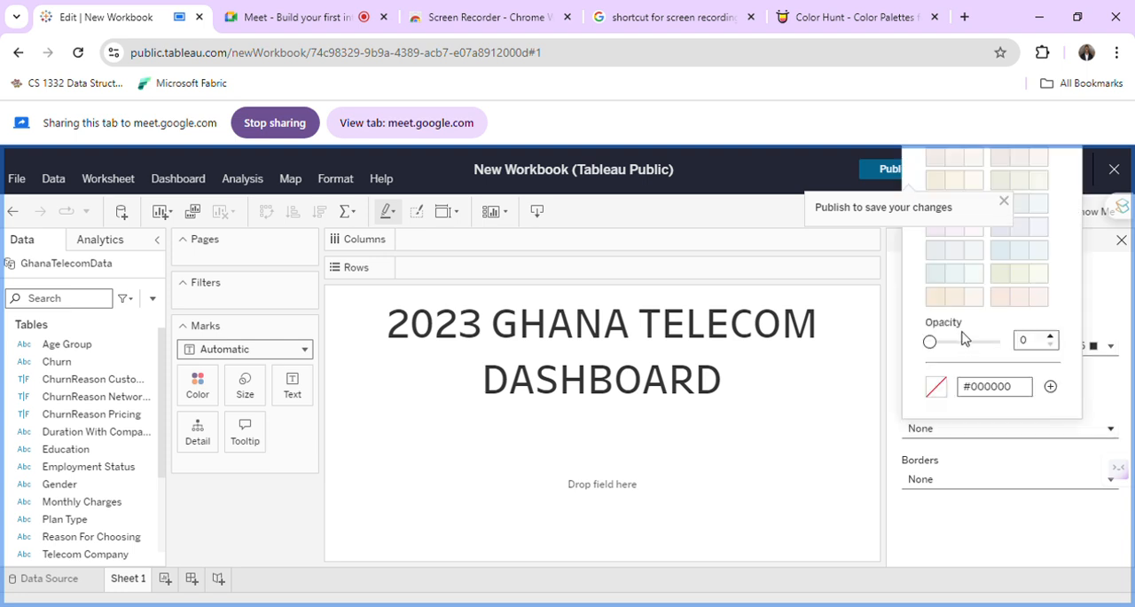
pyautogui.click(1002, 393)
pyautogui.doubleClick(1001, 393)
pyautogui.write('F29F58')
pyautogui.press('Return')
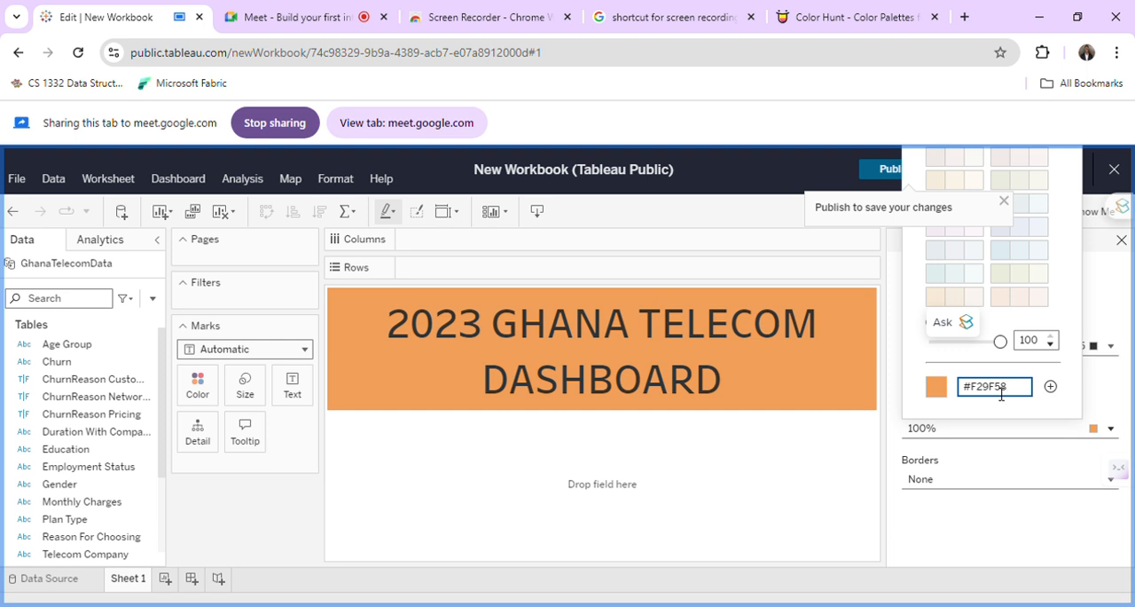
pyautogui.click(1083, 311)
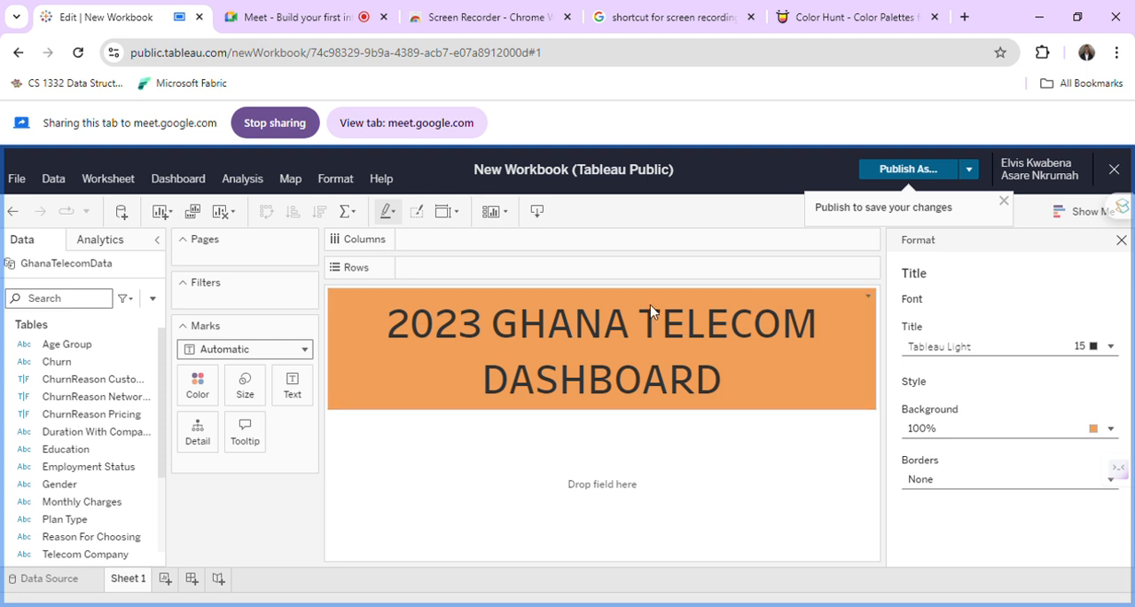
# Try to change the title's font colour to white without selecting its text.
pyautogui.doubleClick(680, 334)
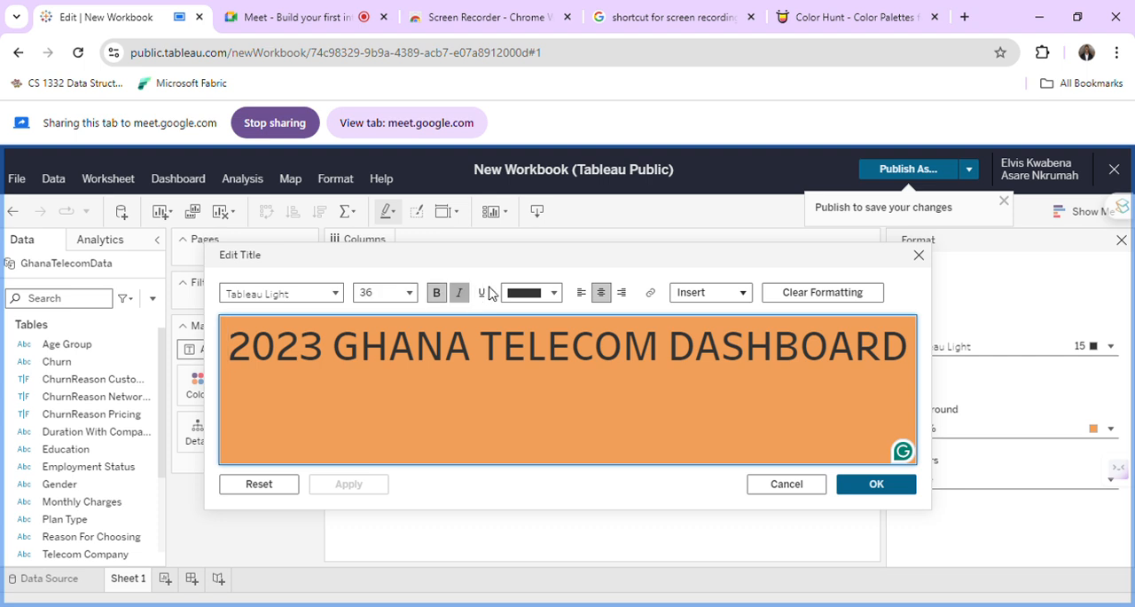
pyautogui.click(530, 293)
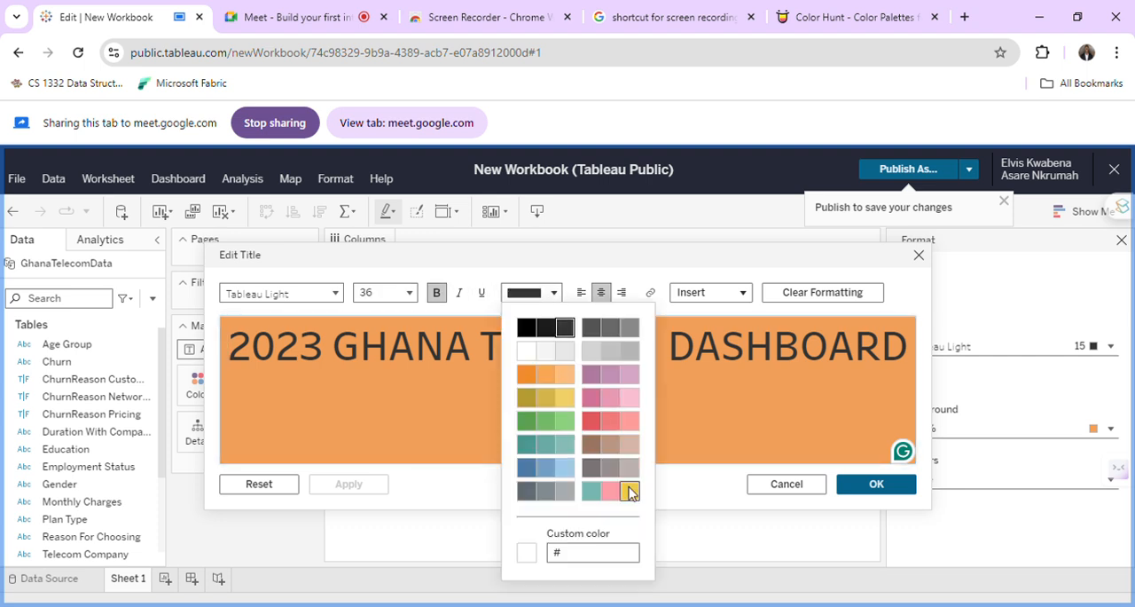
pyautogui.click(528, 351)
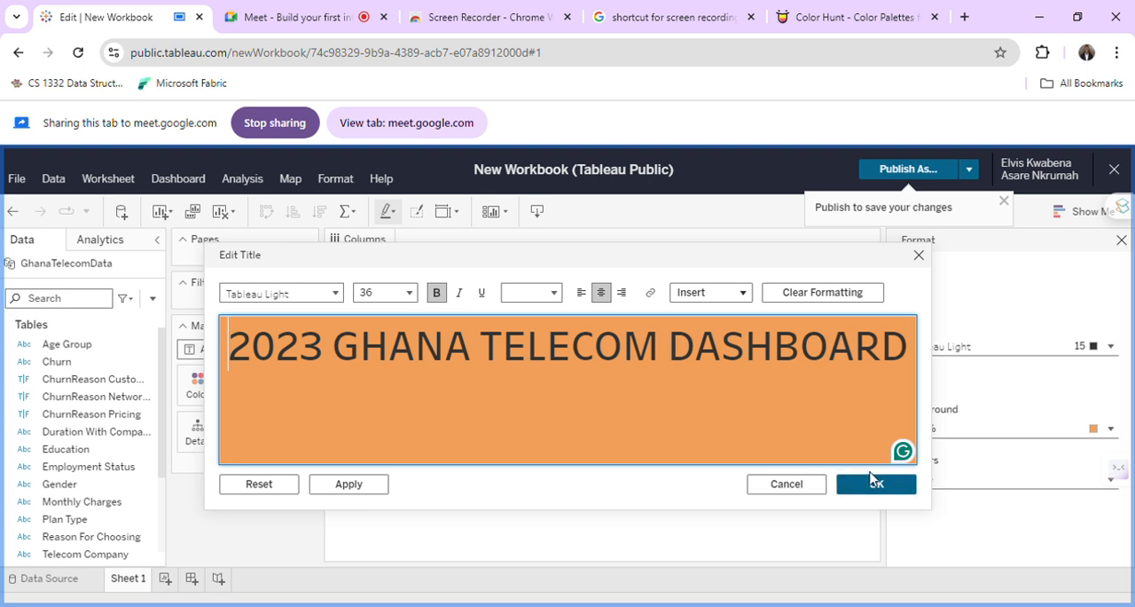
pyautogui.click(530, 293)
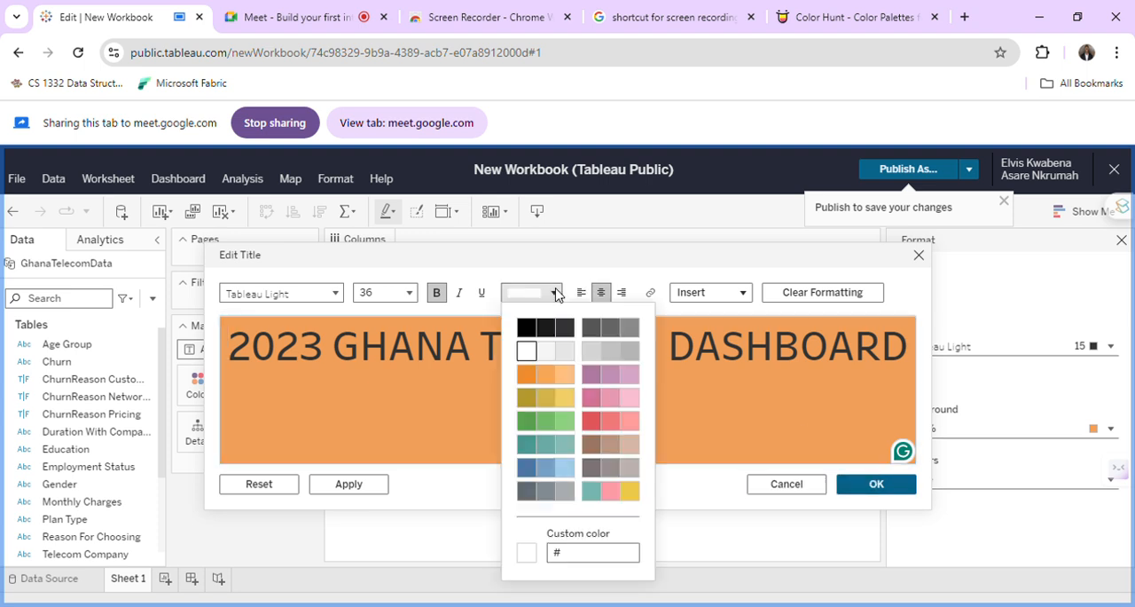
pyautogui.click(887, 484)
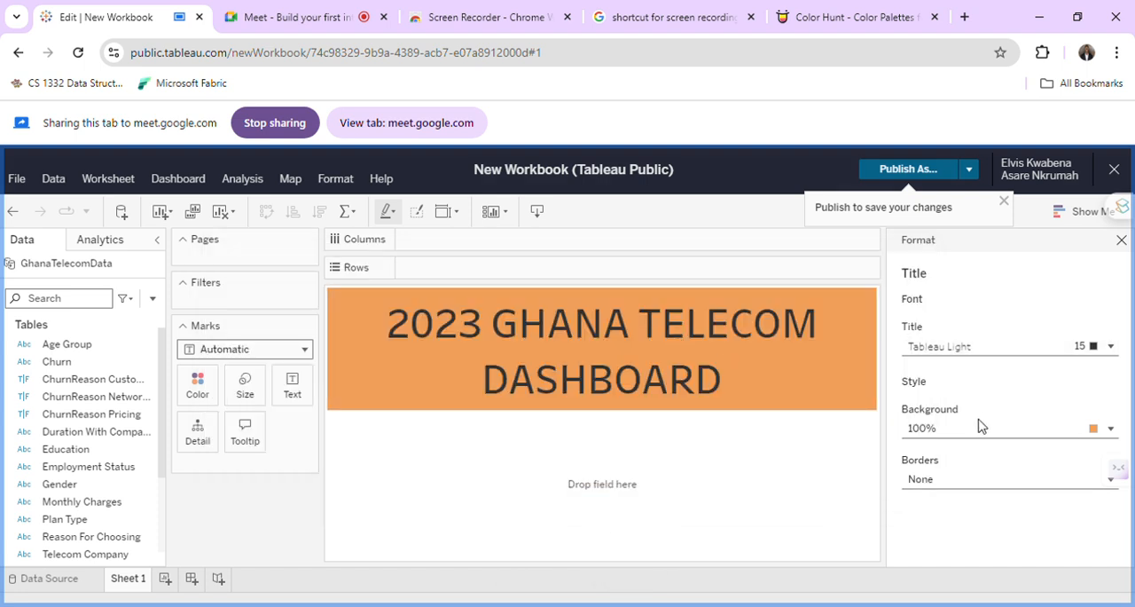
# Select the entire title text, set its font colour to white and apply the change.
pyautogui.doubleClick(467, 340)
pyautogui.click(473, 334)
pyautogui.hotkey('ctrl', 'a')
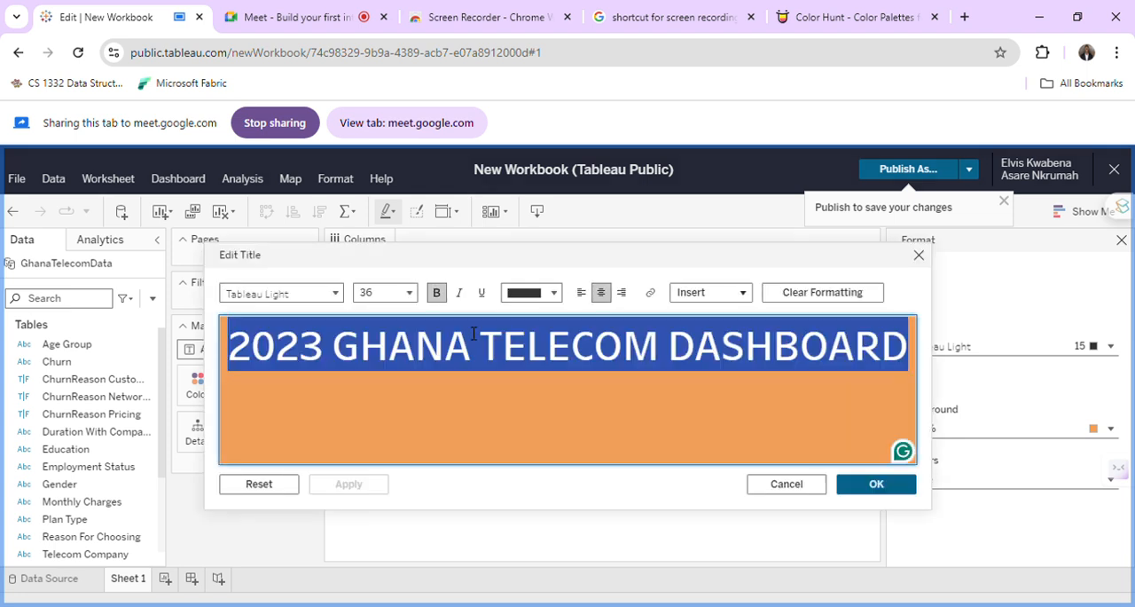
pyautogui.click(547, 294)
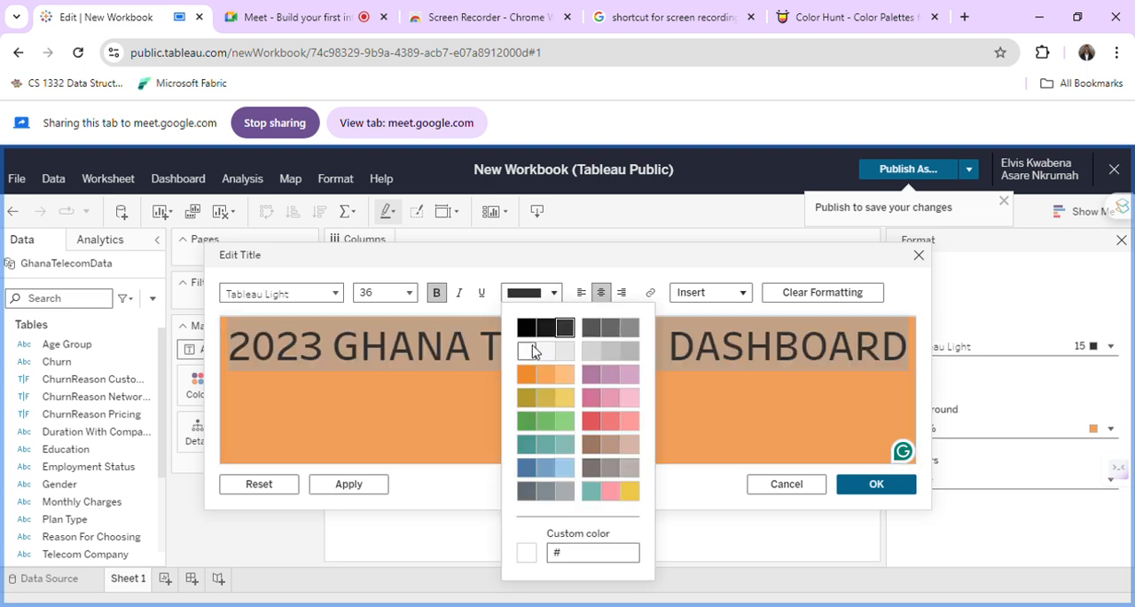
pyautogui.click(531, 351)
pyautogui.click(902, 487)
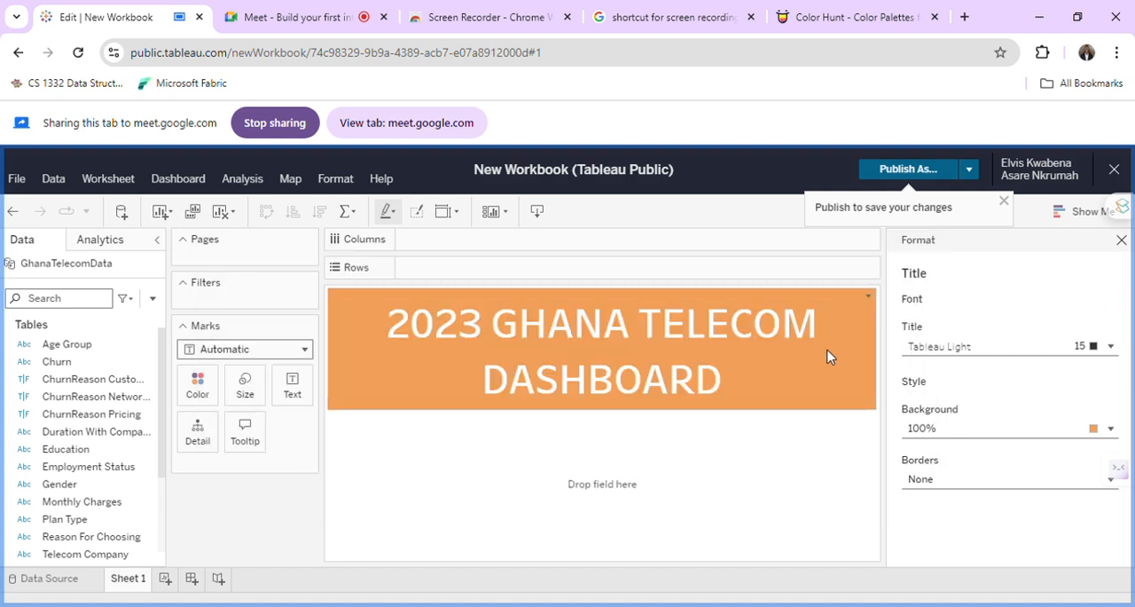
# With the title's border options open, copy colour code #AB4459 from the first Color Hunt palette and return to the Tableau workbook.
pyautogui.click(957, 482)
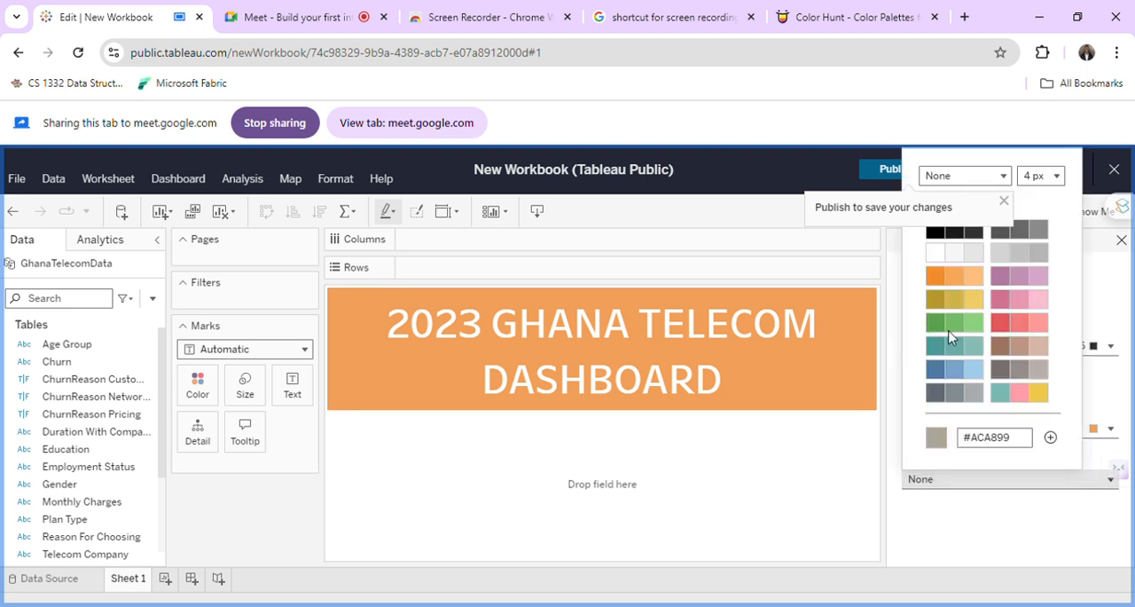
pyautogui.click(792, 9)
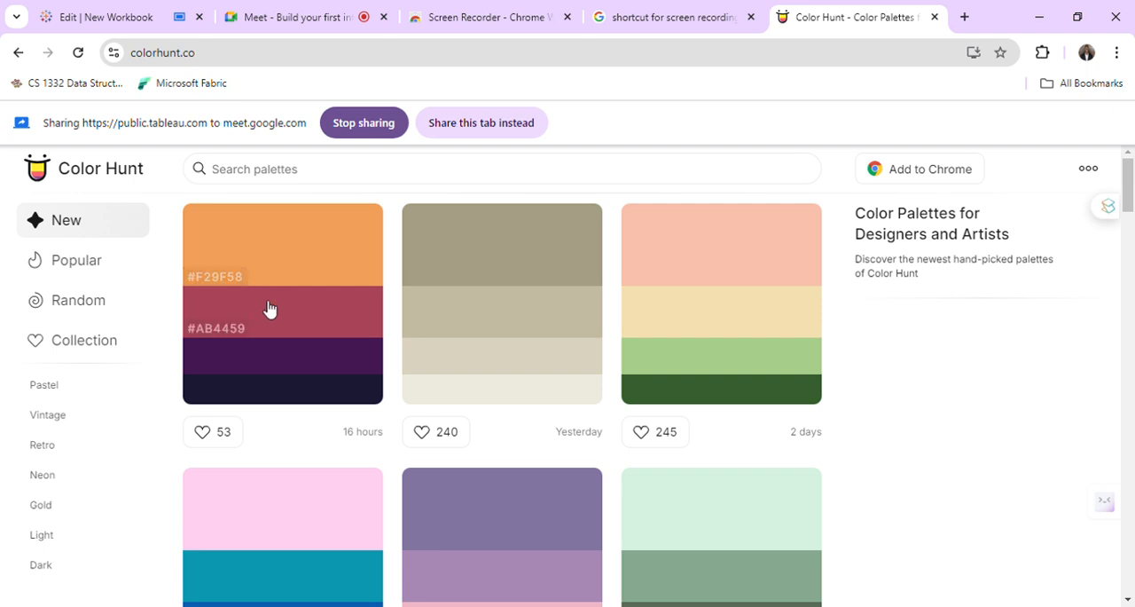
pyautogui.click(228, 328)
pyautogui.click(315, 25)
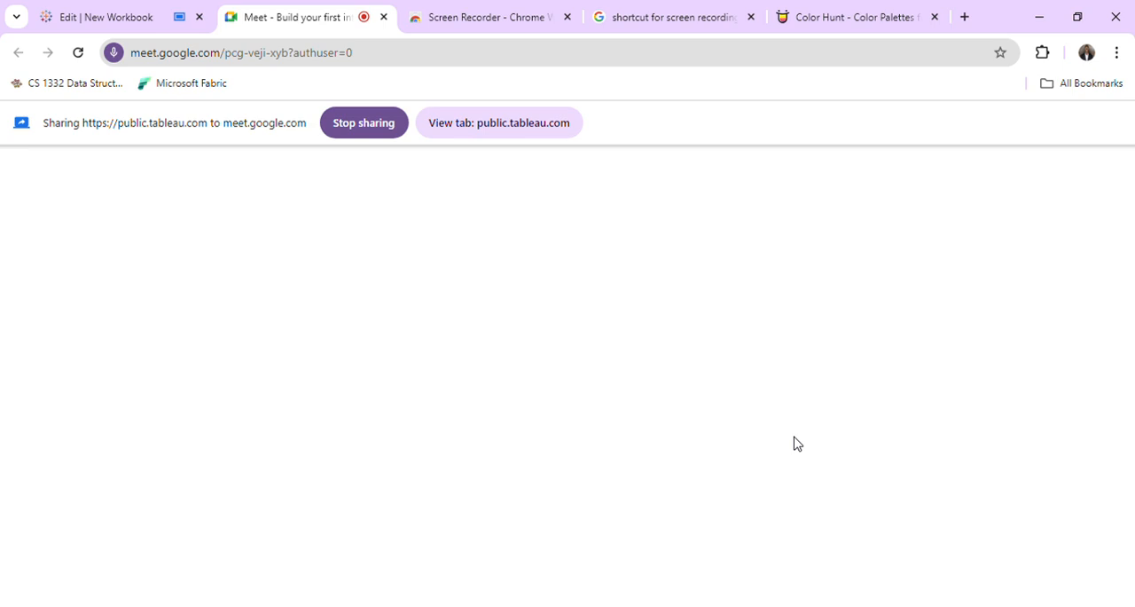
pyautogui.click(132, 11)
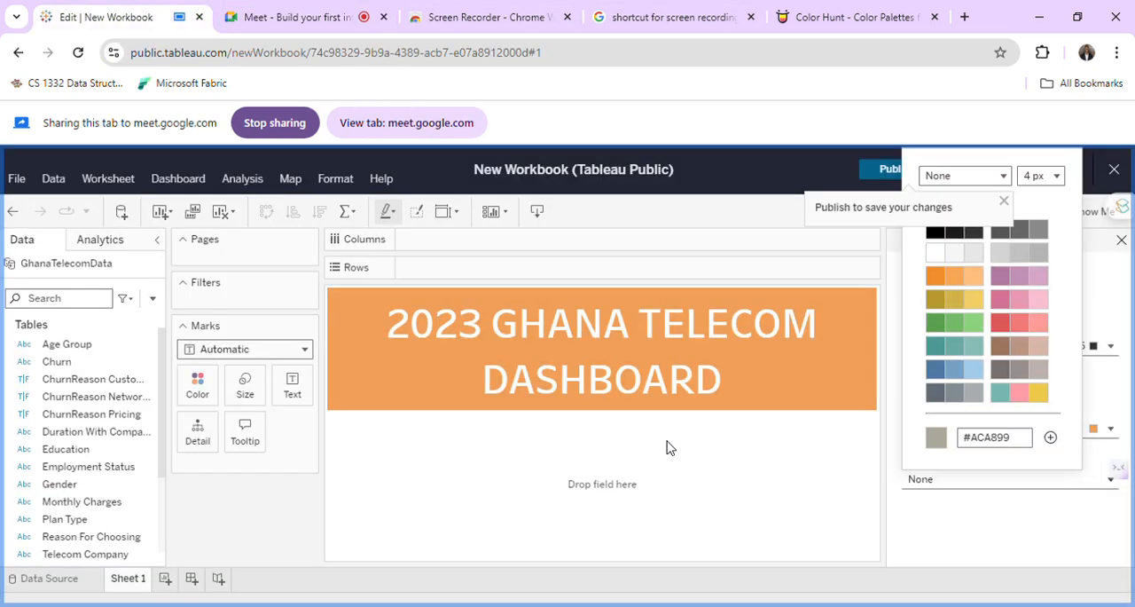
# Give the title a solid border in the copied colour #AB4459 with a thickness of 5 px.
pyautogui.doubleClick(1021, 438)
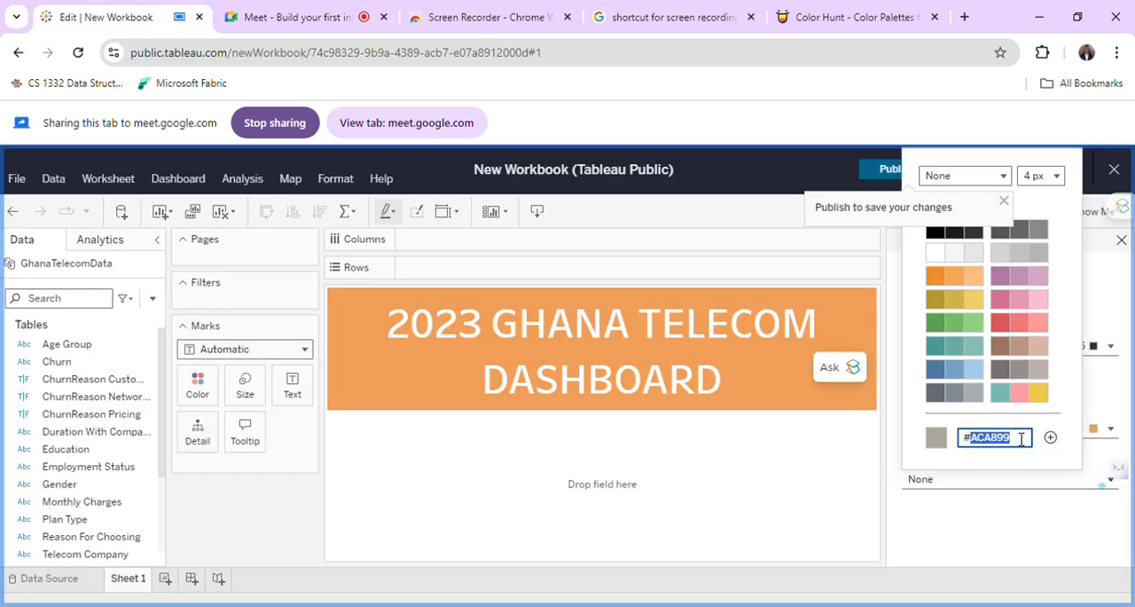
pyautogui.hotkey('ctrl', 'v')
pyautogui.press('Return')
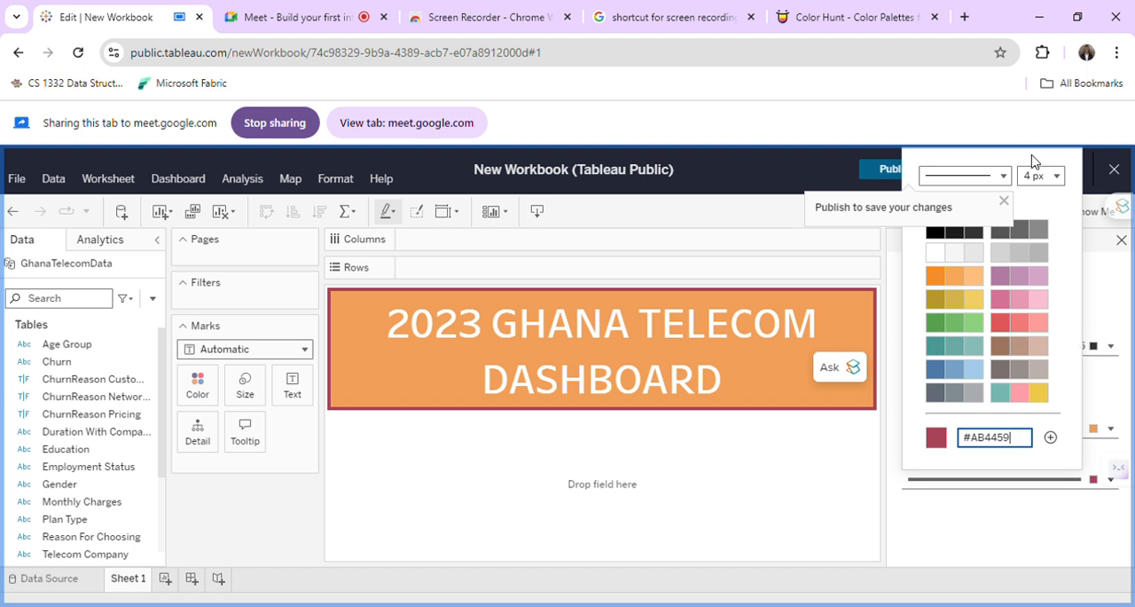
pyautogui.click(1037, 176)
pyautogui.click(1058, 281)
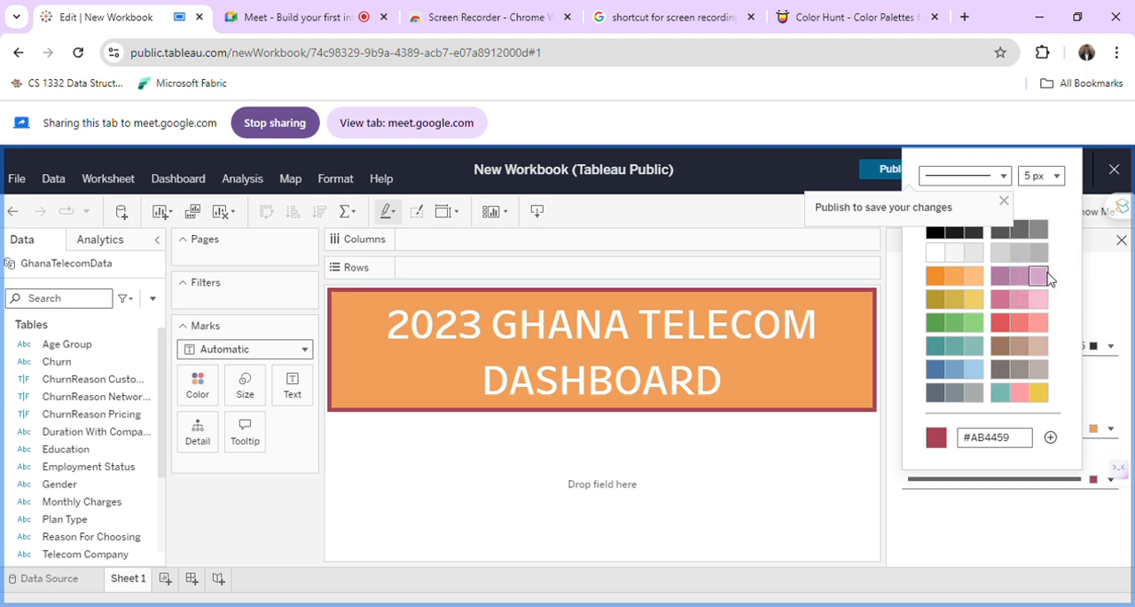
pyautogui.click(795, 462)
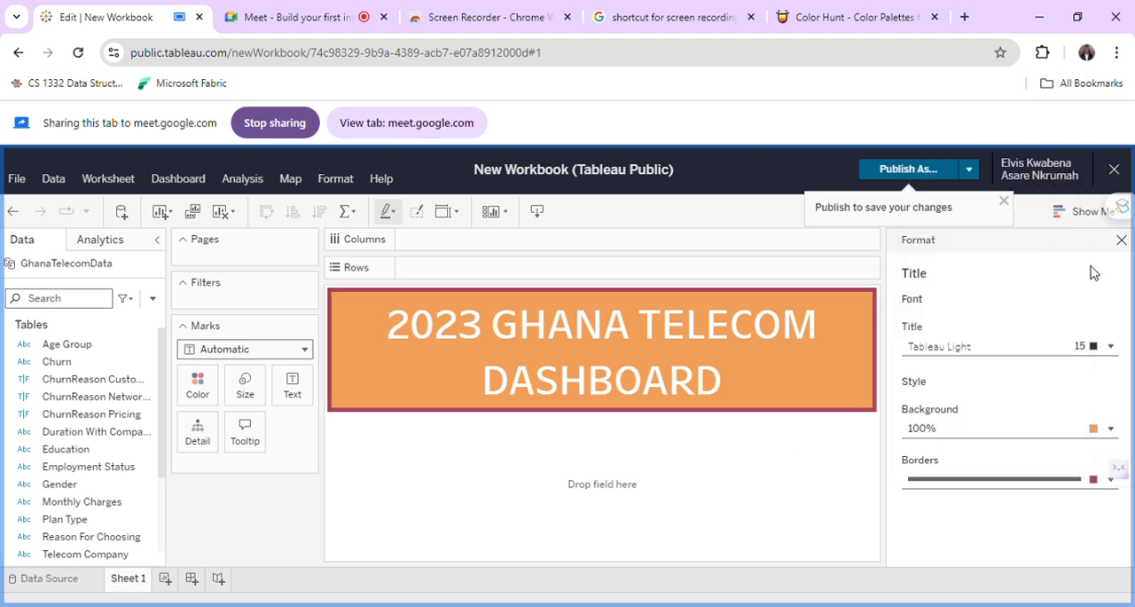
# Close the title formatting options and rename the first sheet as "Dashboard Name".
pyautogui.click(1121, 242)
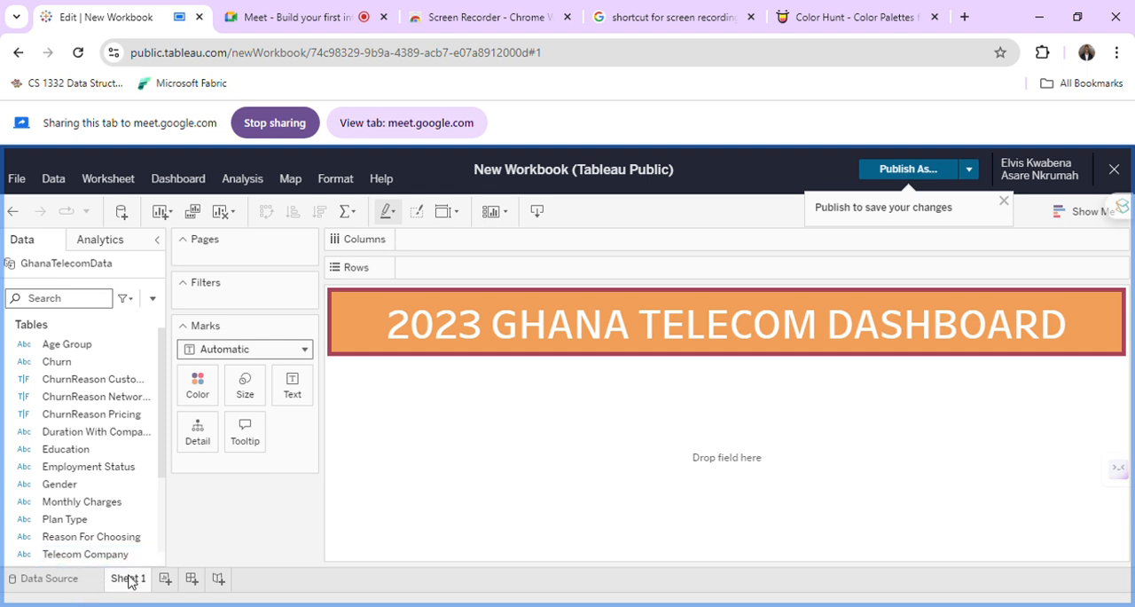
pyautogui.doubleClick(128, 578)
pyautogui.write('A')
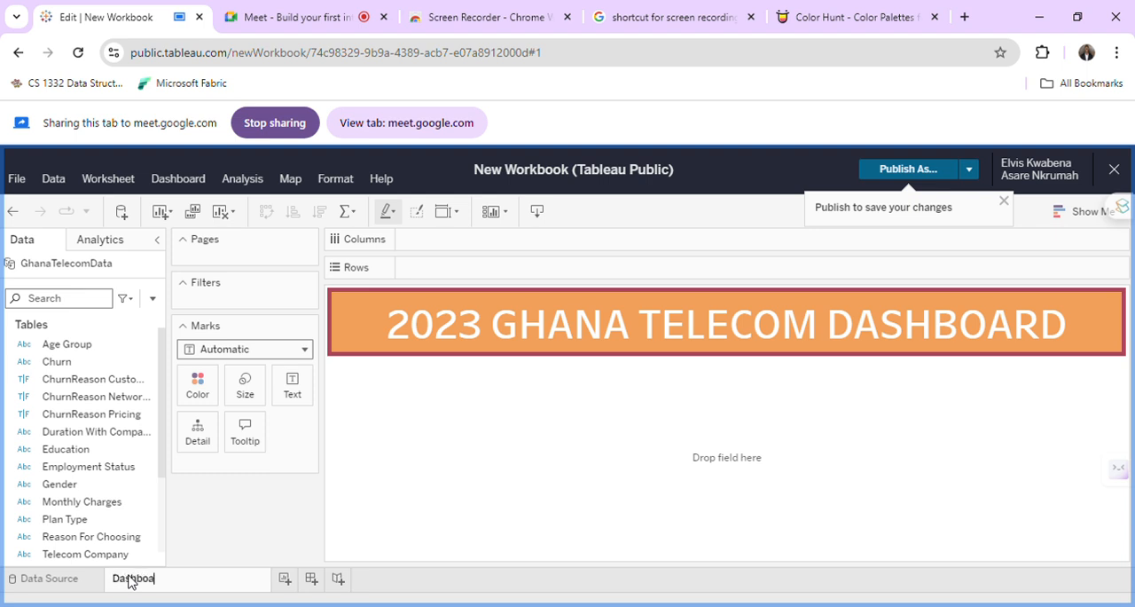
pyautogui.write('Name')
pyautogui.click(348, 533)
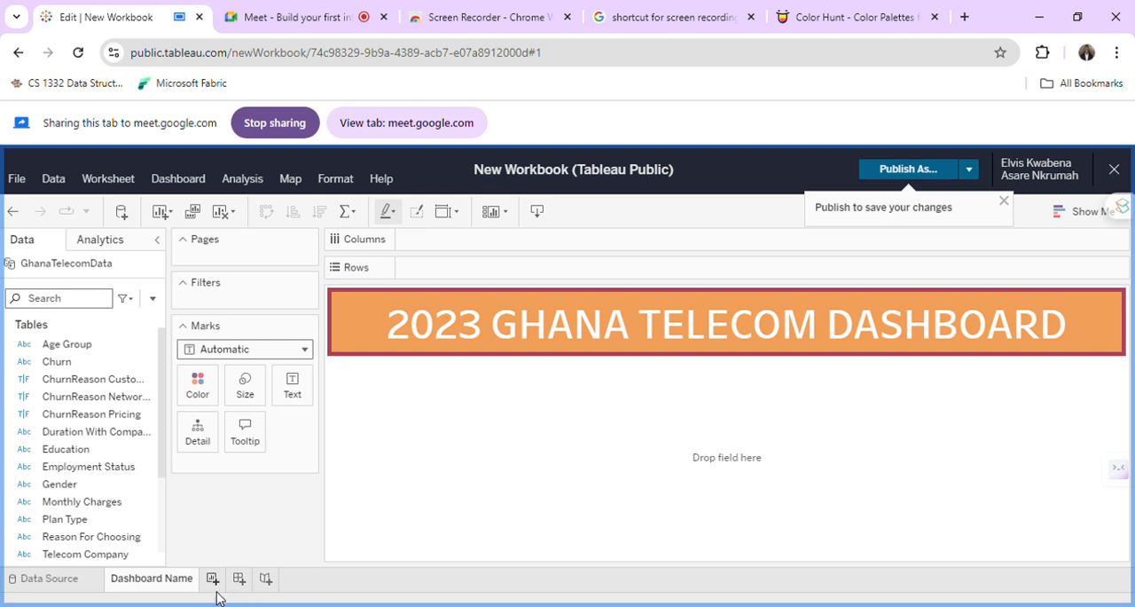
# Add a second worksheet and name it "KPIs".
pyautogui.click(216, 584)
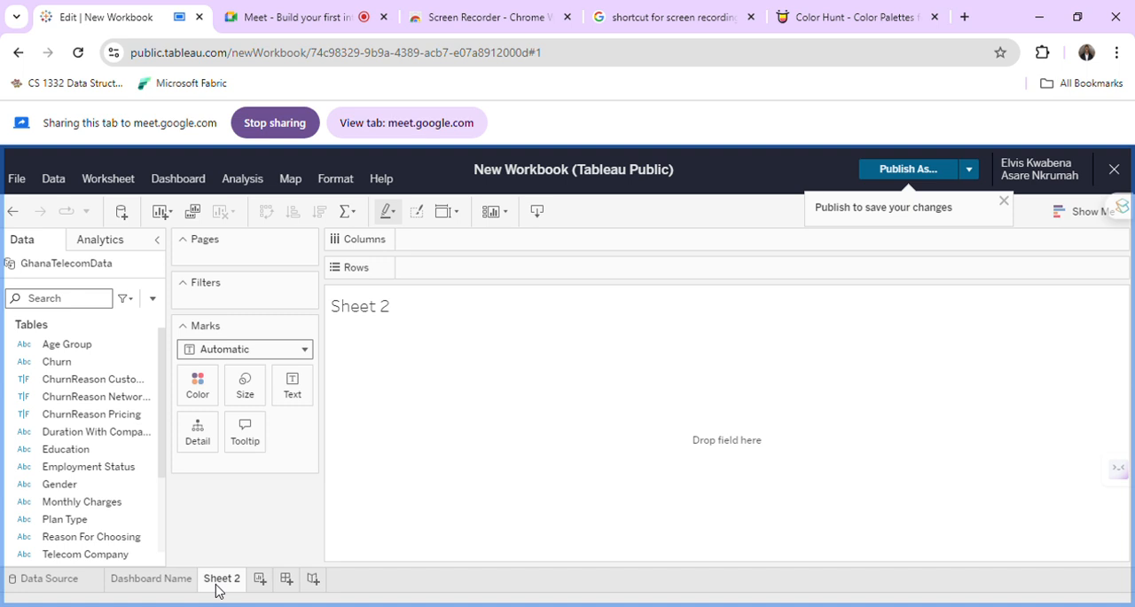
pyautogui.doubleClick(216, 581)
pyautogui.write('KPI')
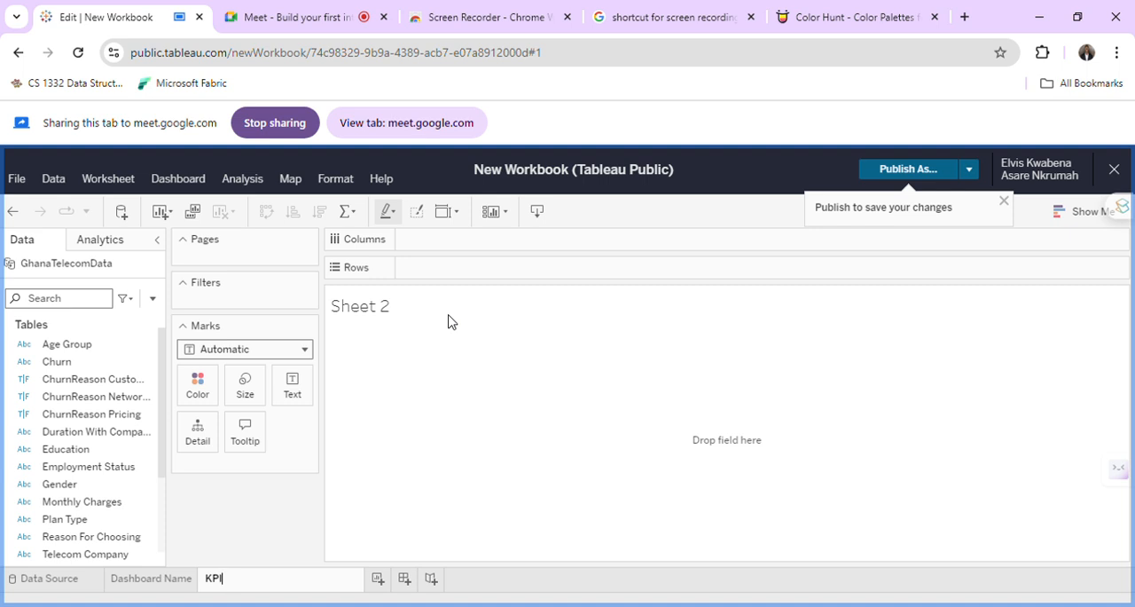
pyautogui.write('s')
pyautogui.press('Return')
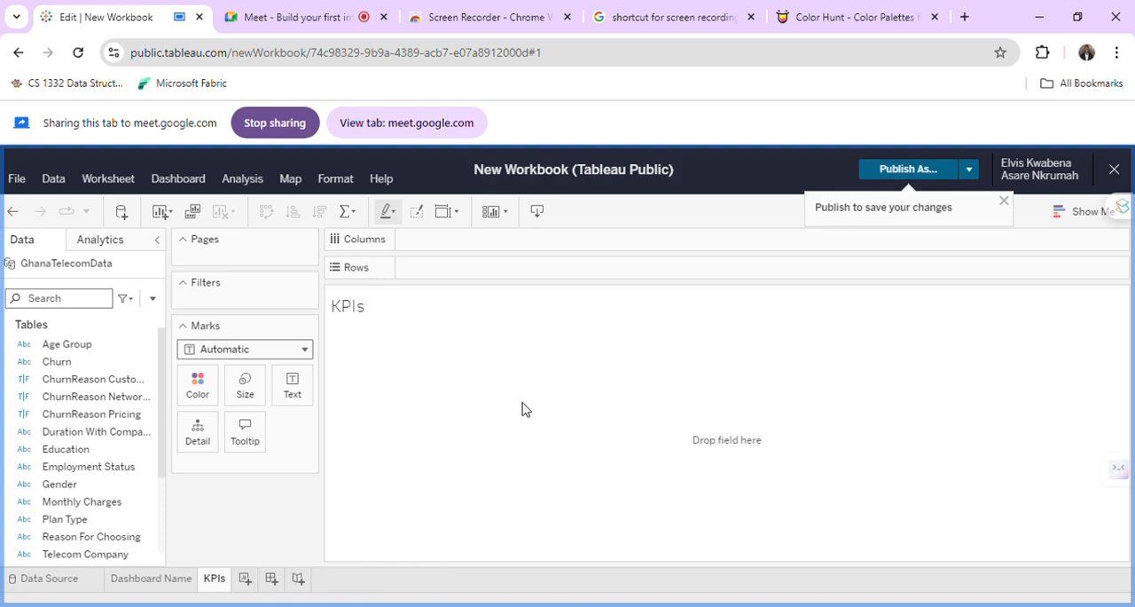
# Review the Dashboard Name sheet and the first Color Hunt palette, and return to the KPIs sheet in the Tableau workbook.
pyautogui.scroll(-2, 112, 483)
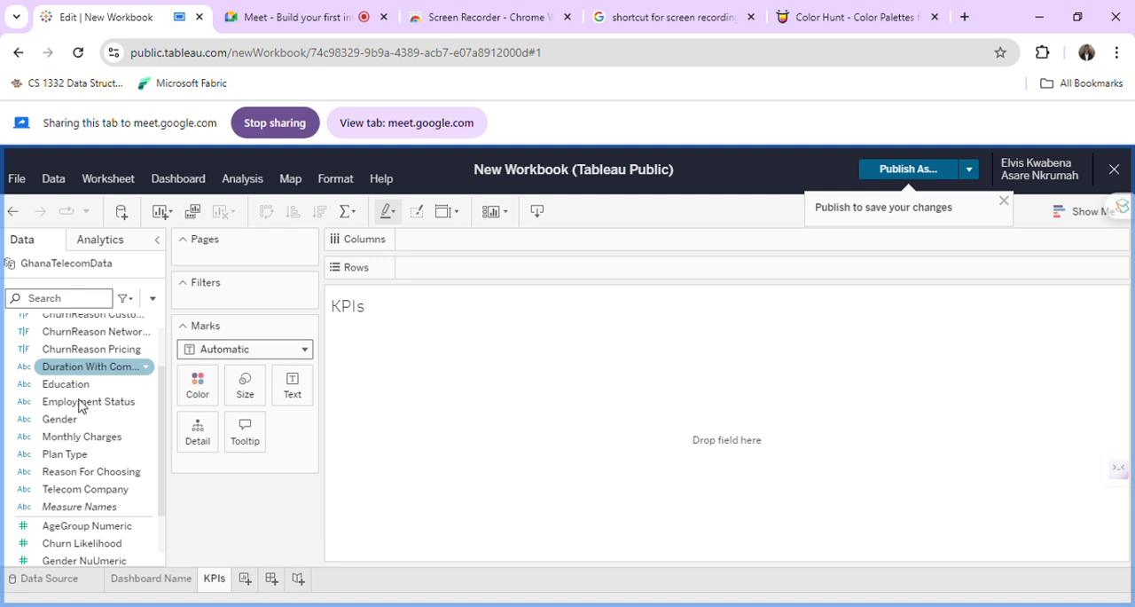
pyautogui.click(156, 586)
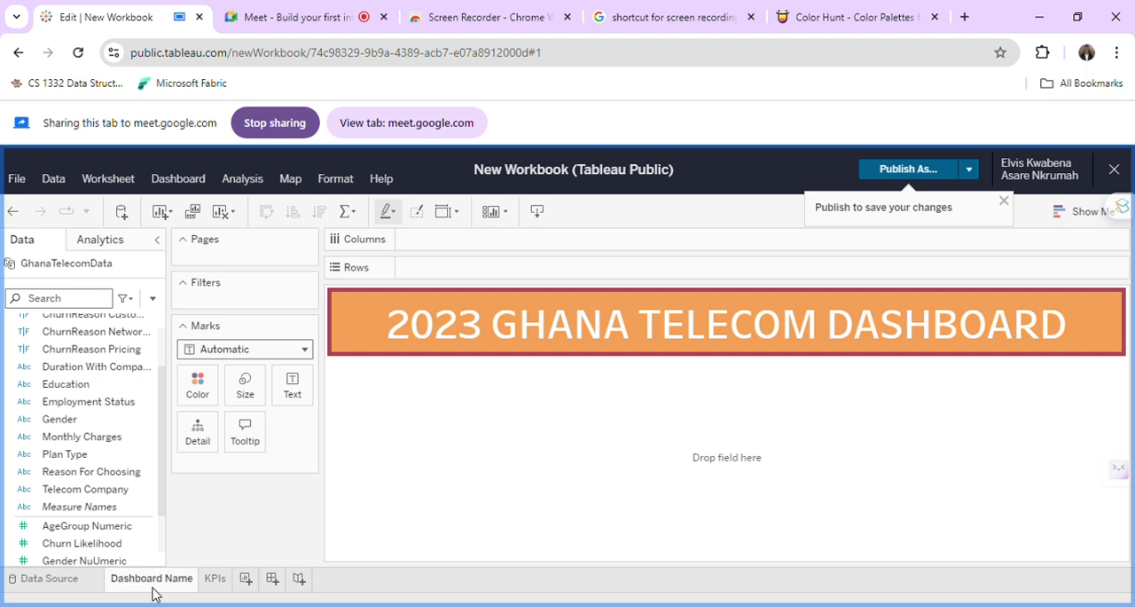
pyautogui.click(825, 10)
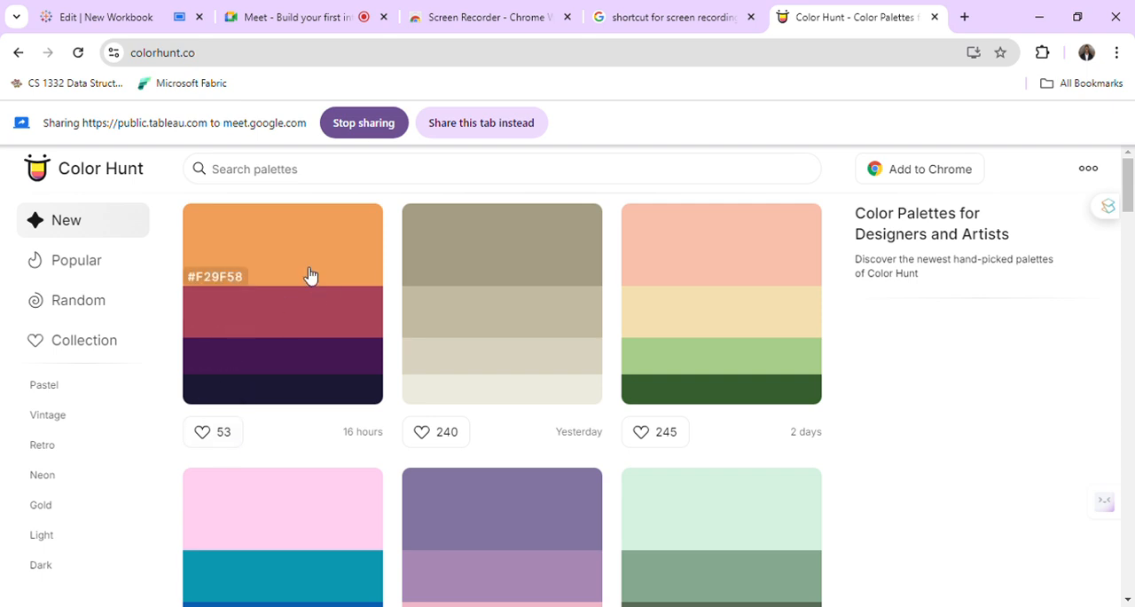
pyautogui.click(370, 16)
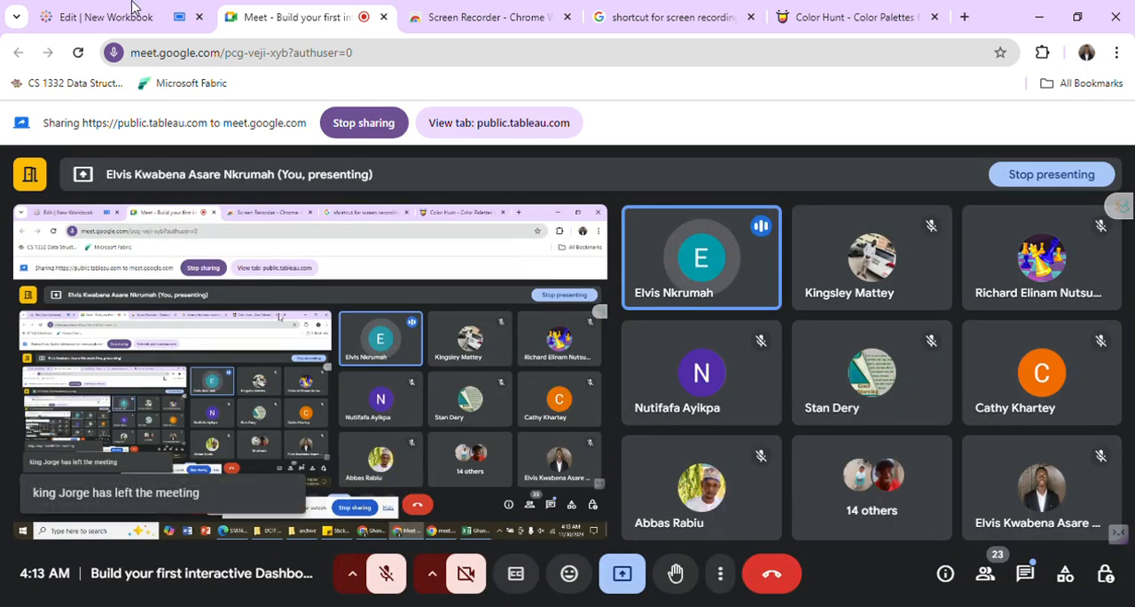
pyautogui.click(133, 11)
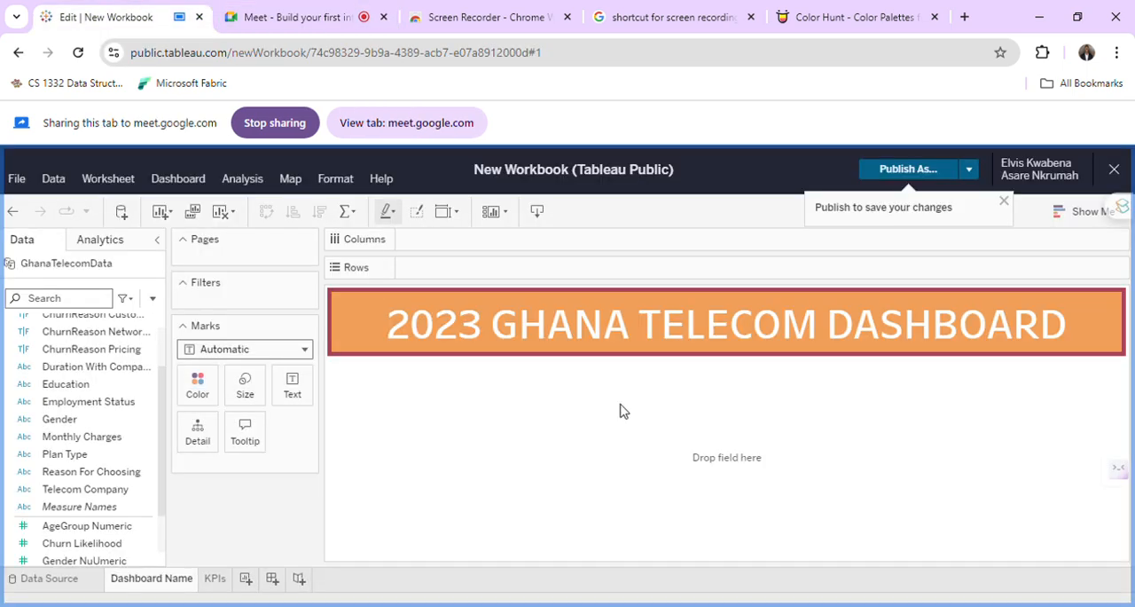
pyautogui.click(216, 579)
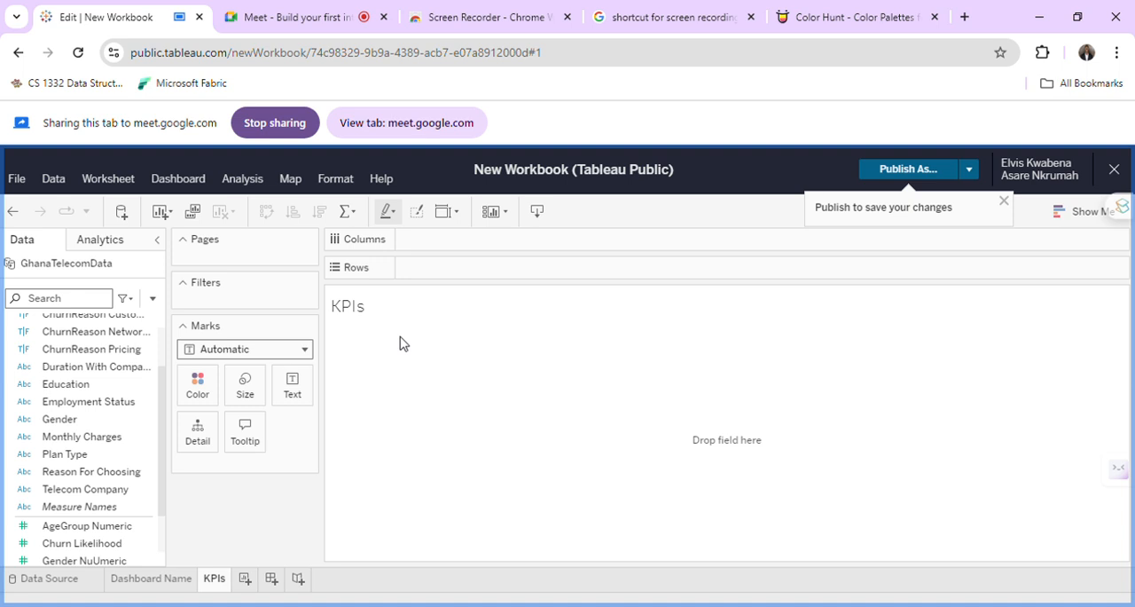
# Place the Age Group field on the columns of the KPIs sheet.
pyautogui.scroll(2, 46, 433)
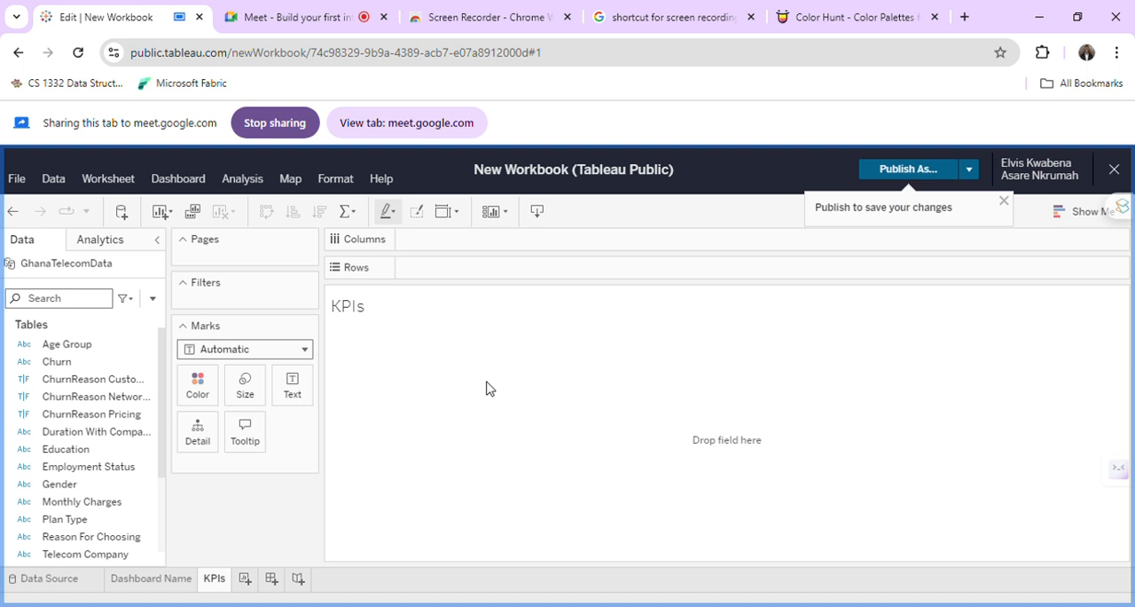
pyautogui.click(132, 484)
pyautogui.scroll(-3, 132, 486)
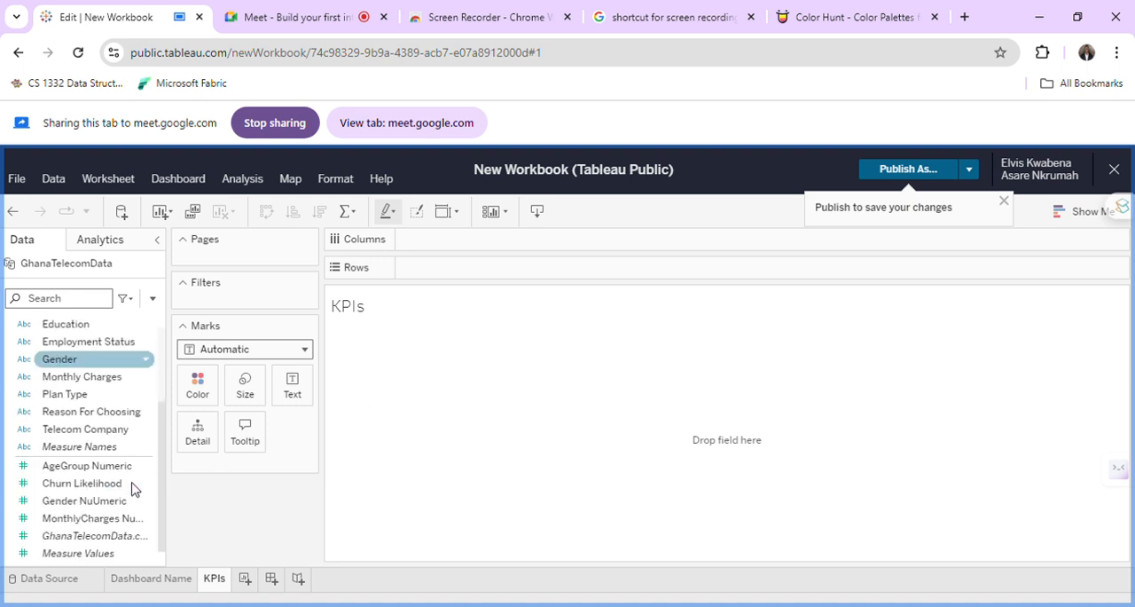
pyautogui.click(64, 431)
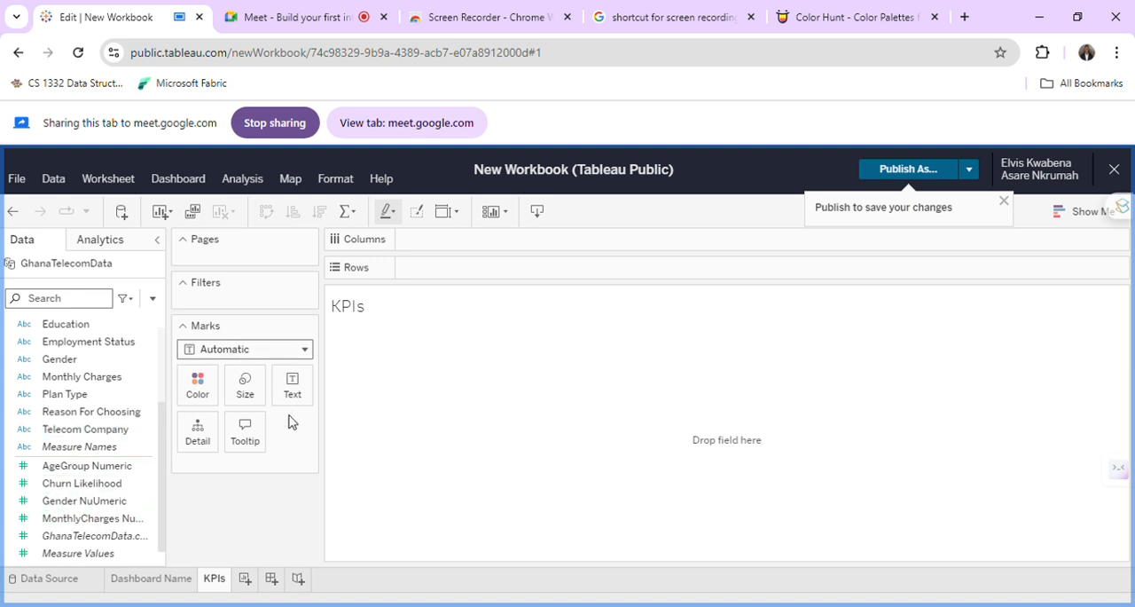
pyautogui.click(113, 394)
pyautogui.scroll(3, 114, 397)
pyautogui.click(112, 394)
pyautogui.scroll(-2, 113, 395)
pyautogui.click(112, 391)
pyautogui.scroll(-2, 112, 394)
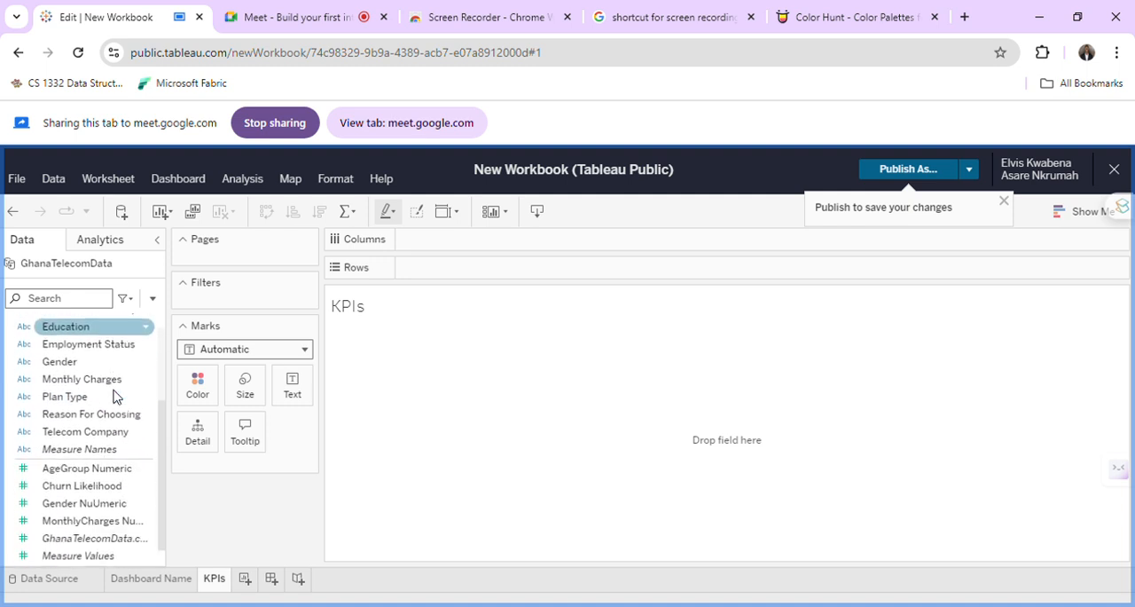
pyautogui.click(110, 412)
pyautogui.scroll(3, 109, 416)
pyautogui.click(89, 344)
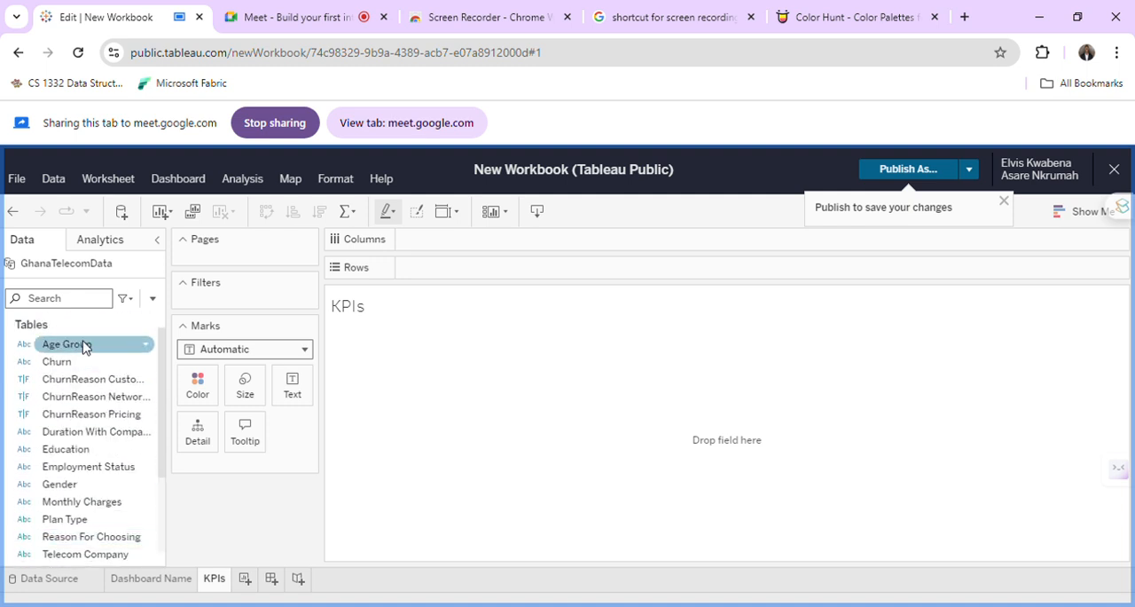
pyautogui.moveTo(112, 347); pyautogui.dragTo(467, 251)
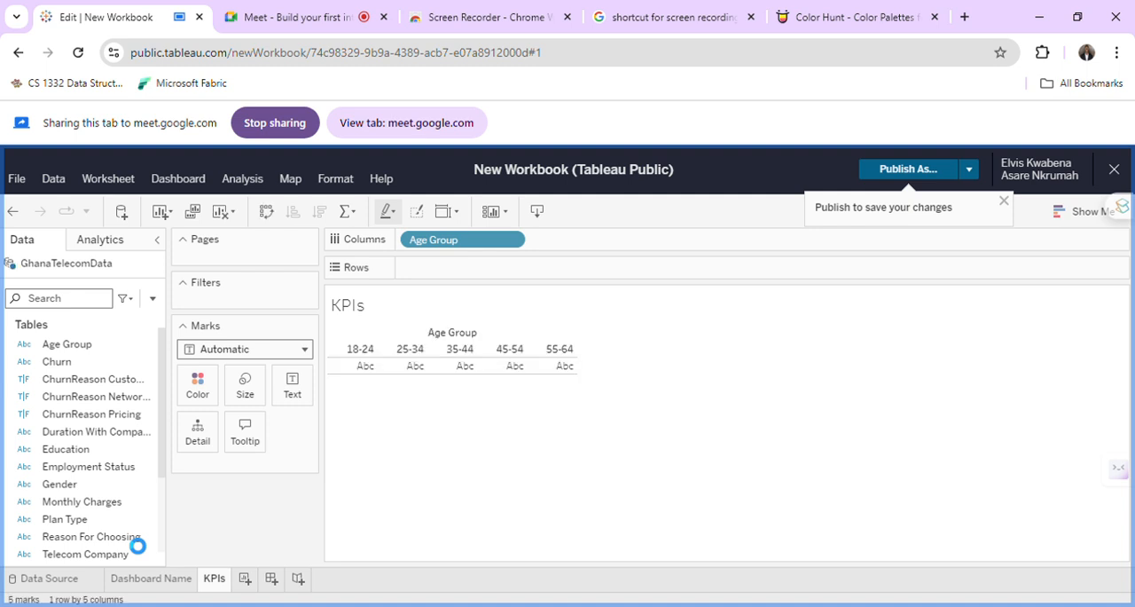
# Examine the numeric fields in the data list and the placeholder cells shown for each age group.
pyautogui.click(109, 503)
pyautogui.scroll(-1, 108, 507)
pyautogui.scroll(-1, 107, 507)
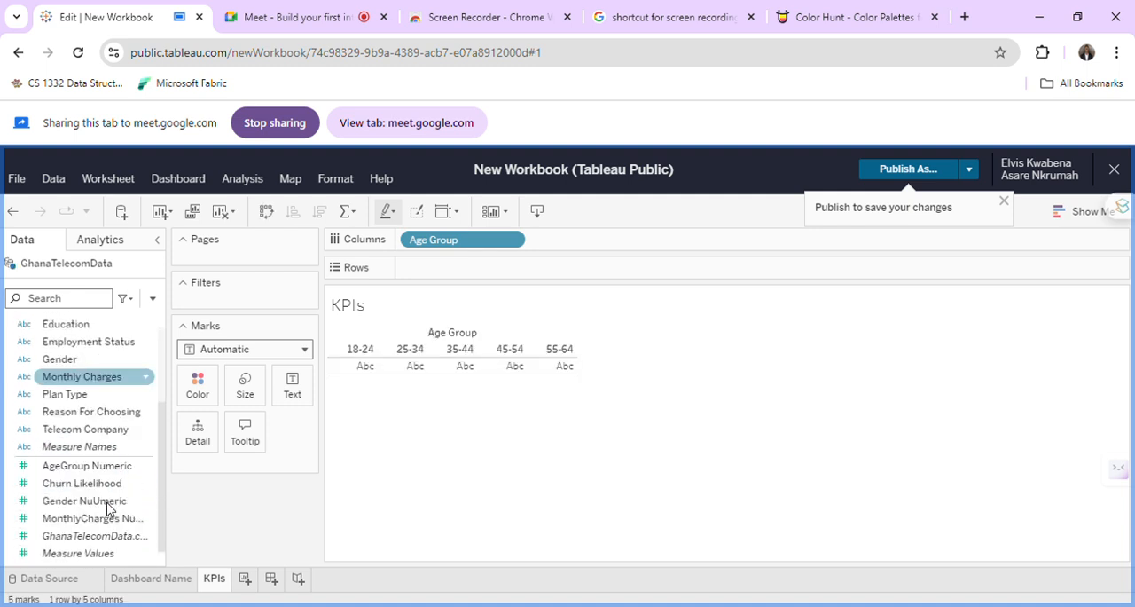
pyautogui.click(106, 482)
pyautogui.click(105, 470)
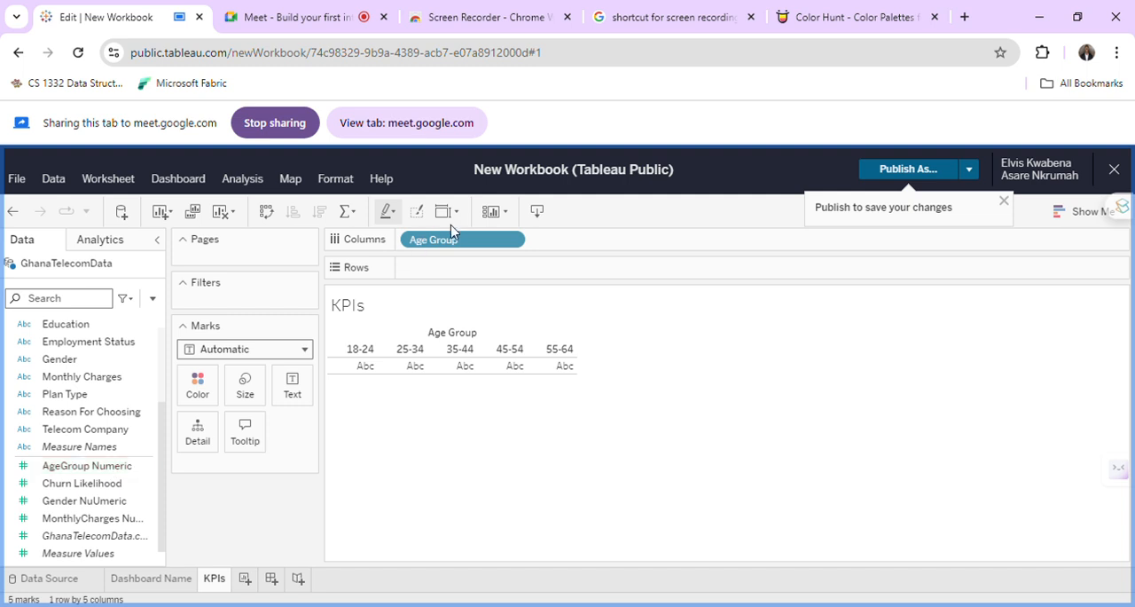
pyautogui.click(107, 377)
pyautogui.scroll(2, 106, 381)
pyautogui.click(85, 350)
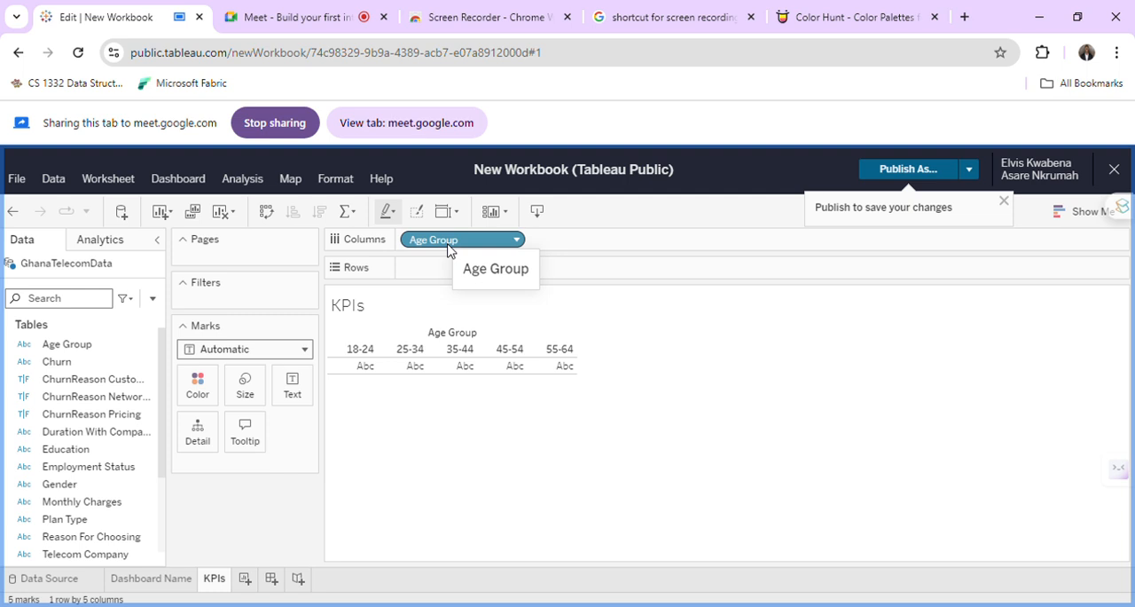
pyautogui.moveTo(373, 376)
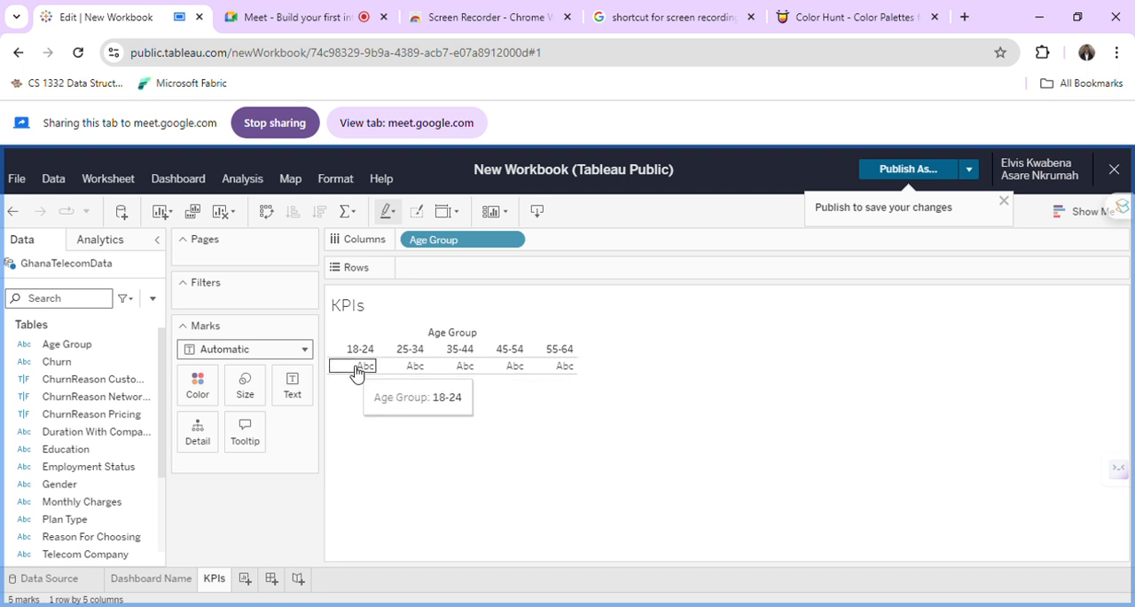
# Add AgeGroup Numeric to the KPIs sheet's marks as a detail and look at its aggregation options.
pyautogui.scroll(-3, 89, 517)
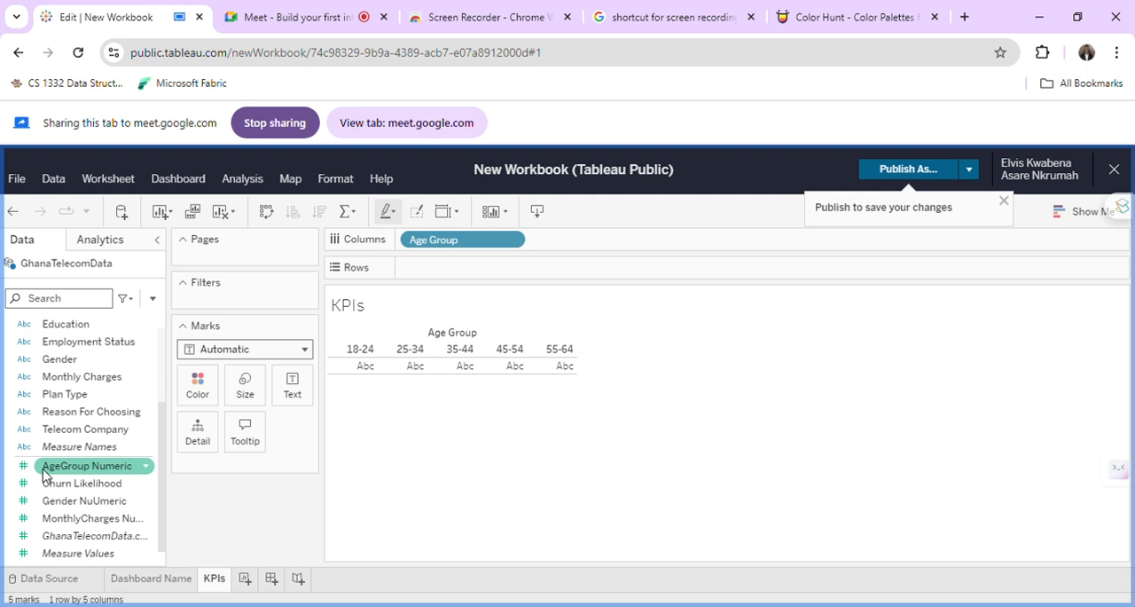
pyautogui.moveTo(44, 474); pyautogui.dragTo(247, 474)
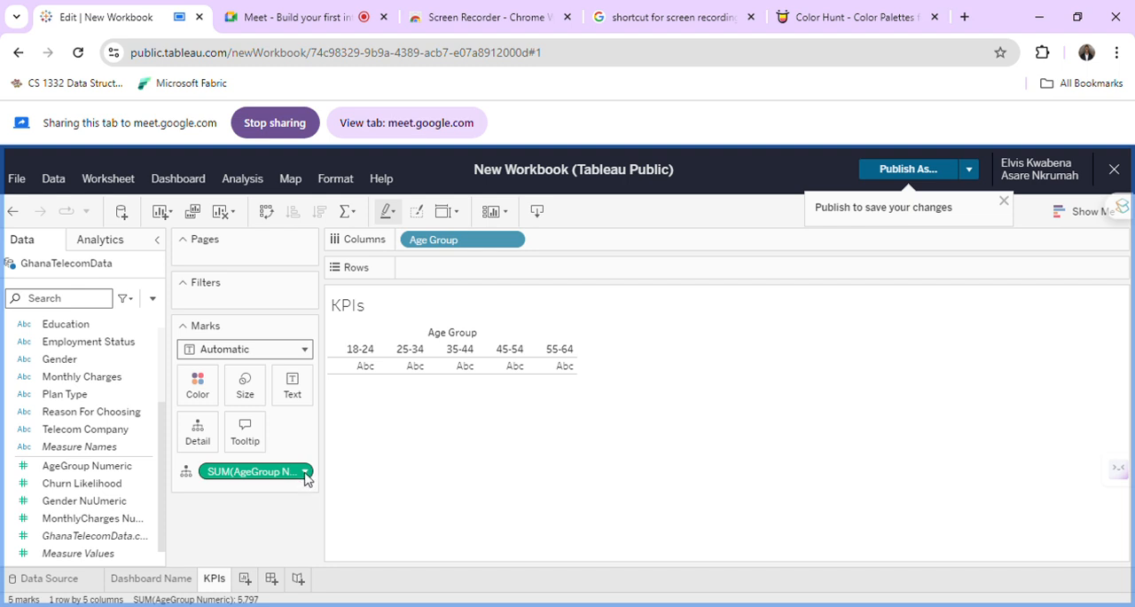
pyautogui.rightClick(229, 474)
pyautogui.scroll(-1, 293, 372)
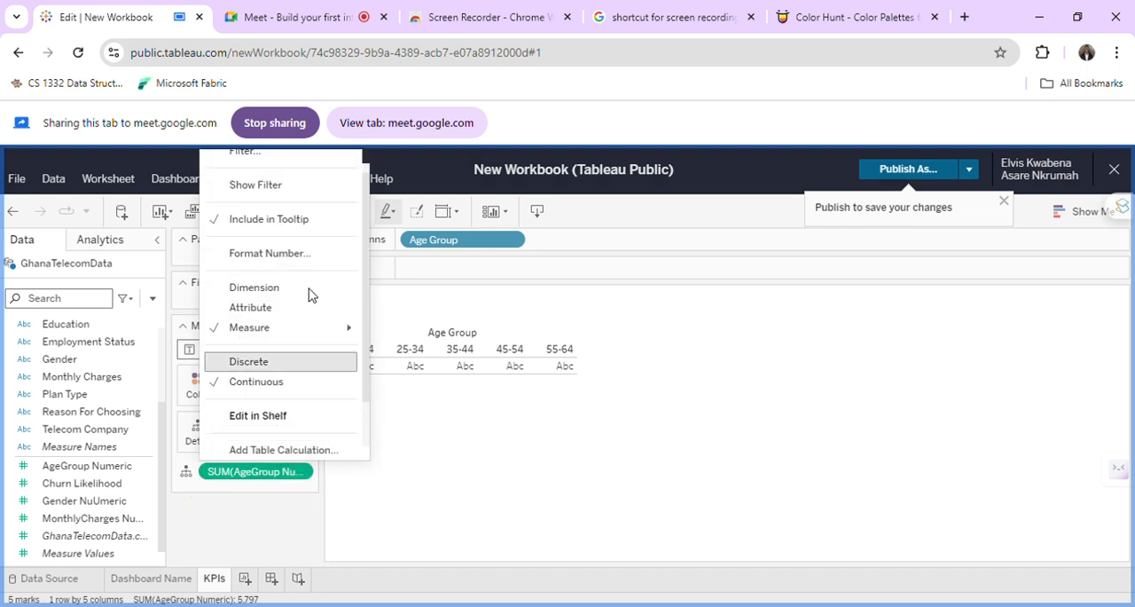
pyautogui.moveTo(306, 330)
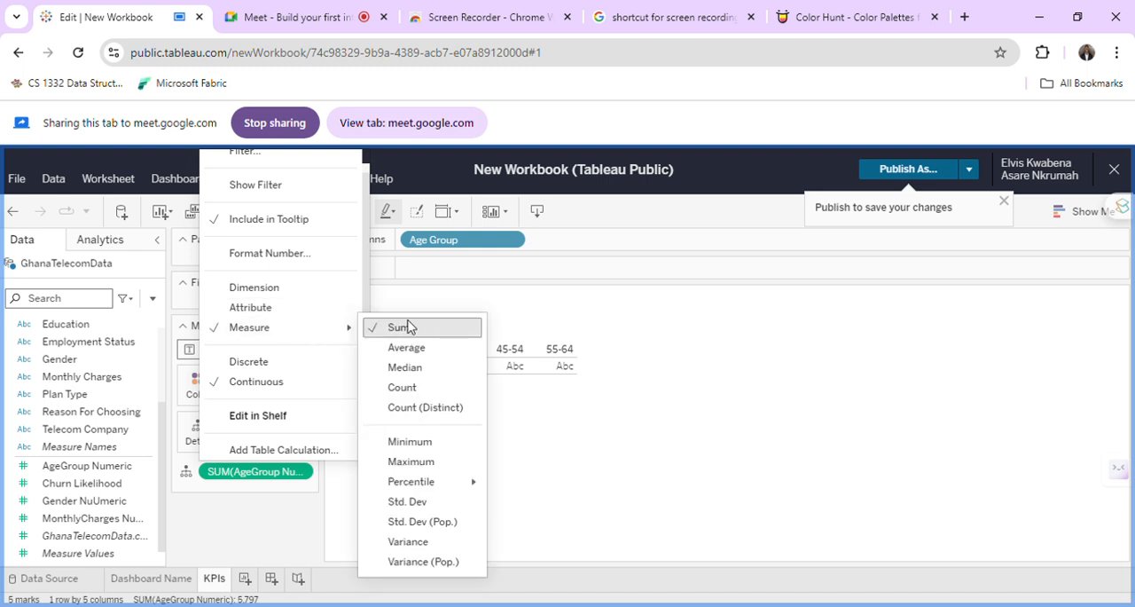
pyautogui.click(248, 507)
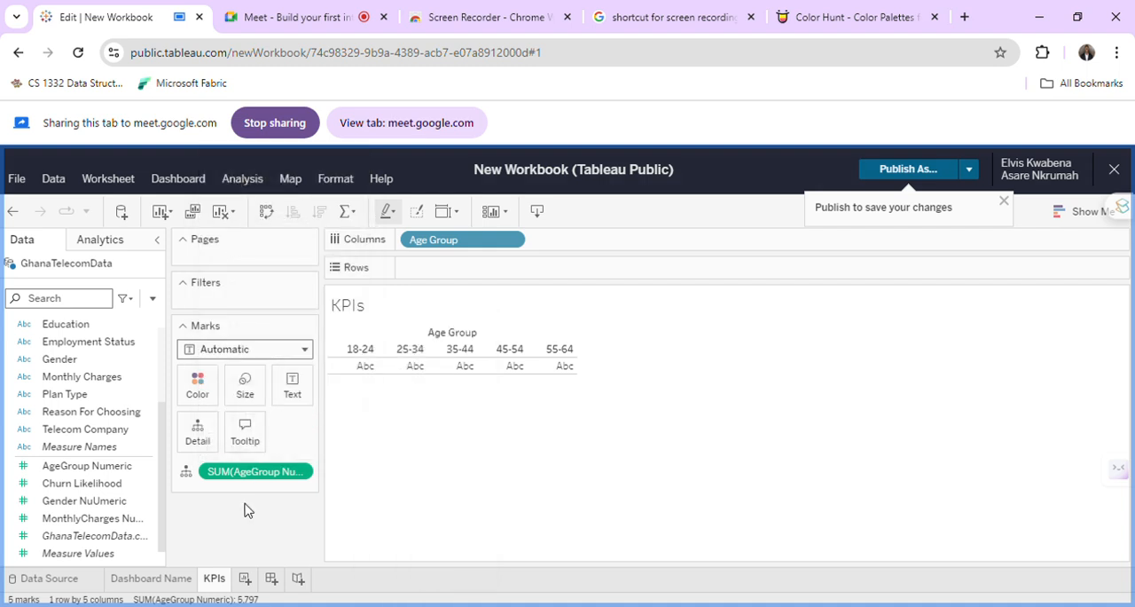
# Change the aggregation of AgeGroup Numeric in the marks to Average.
pyautogui.click(305, 472)
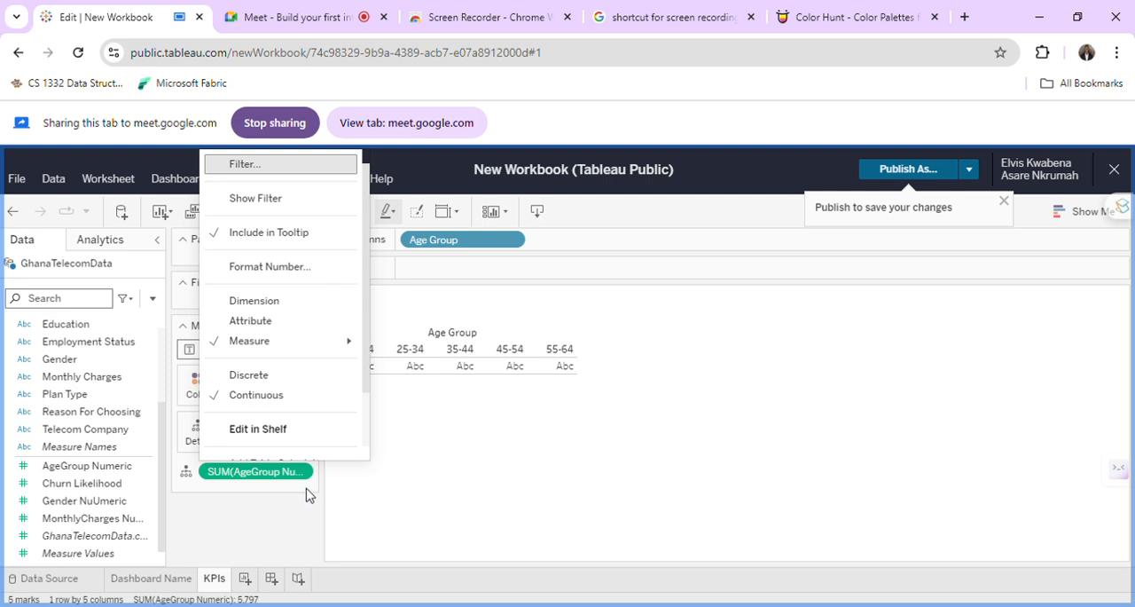
pyautogui.scroll(-2, 310, 439)
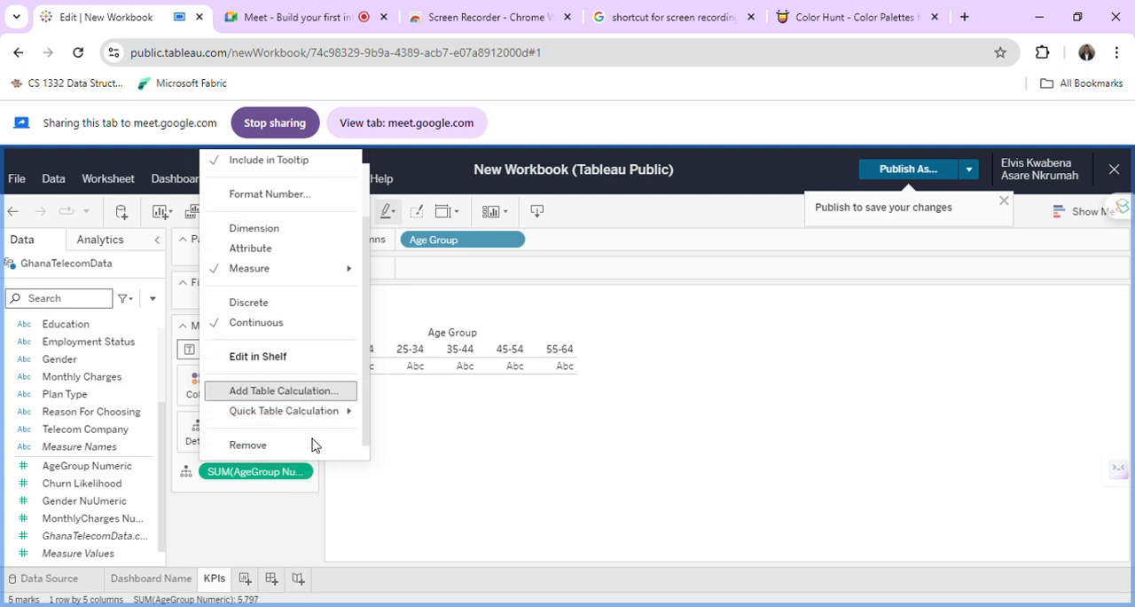
pyautogui.moveTo(324, 269)
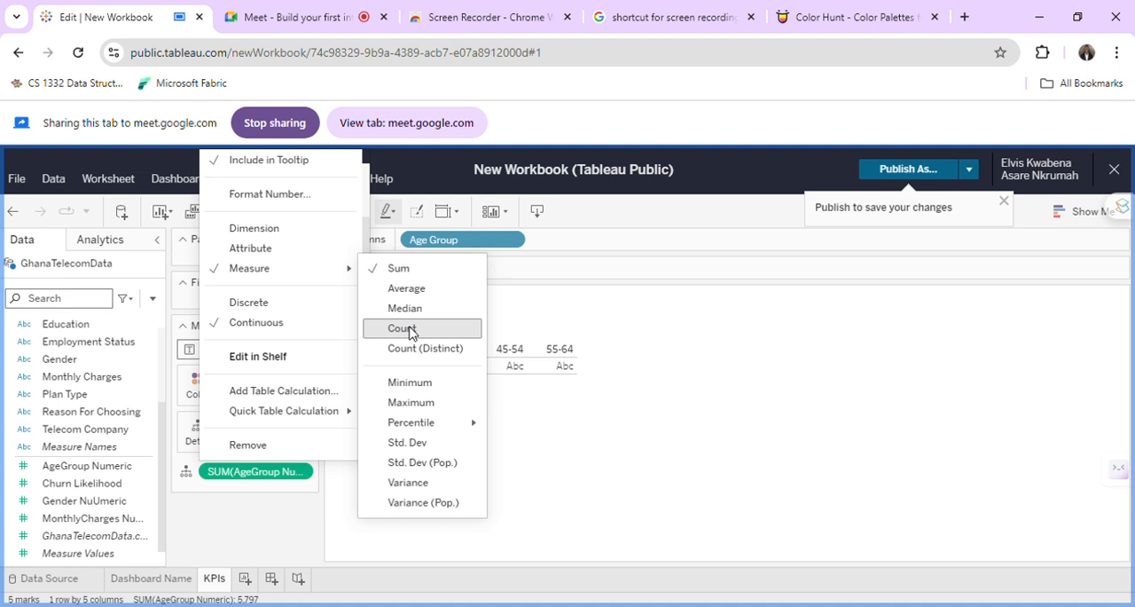
pyautogui.click(404, 288)
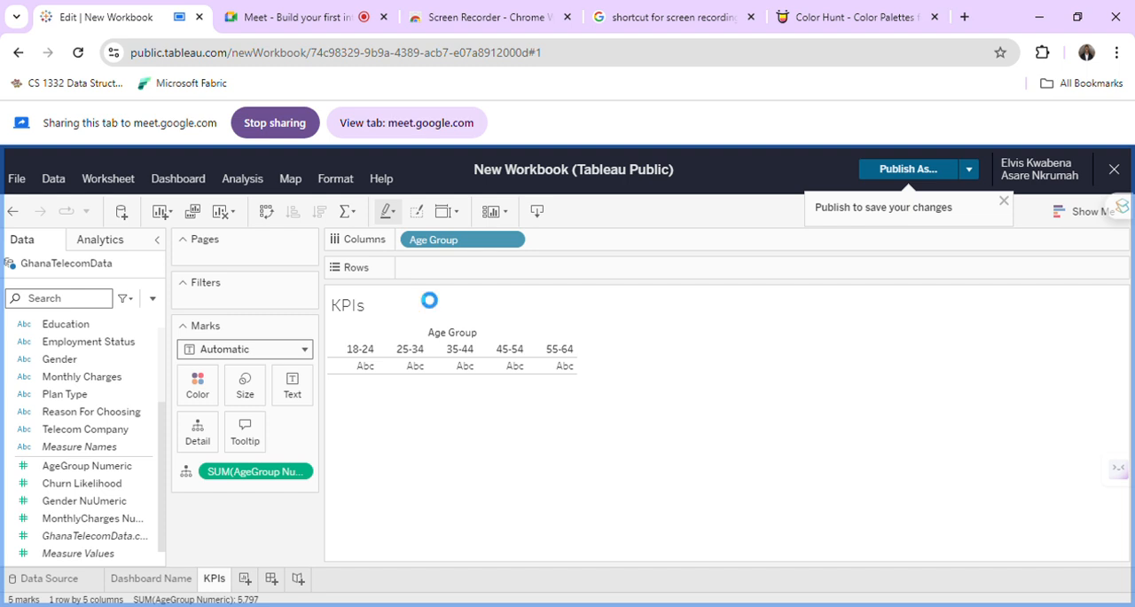
# Remove the averaged AgeGroup Numeric field from the KPIs sheet's marks.
pyautogui.click(53, 519)
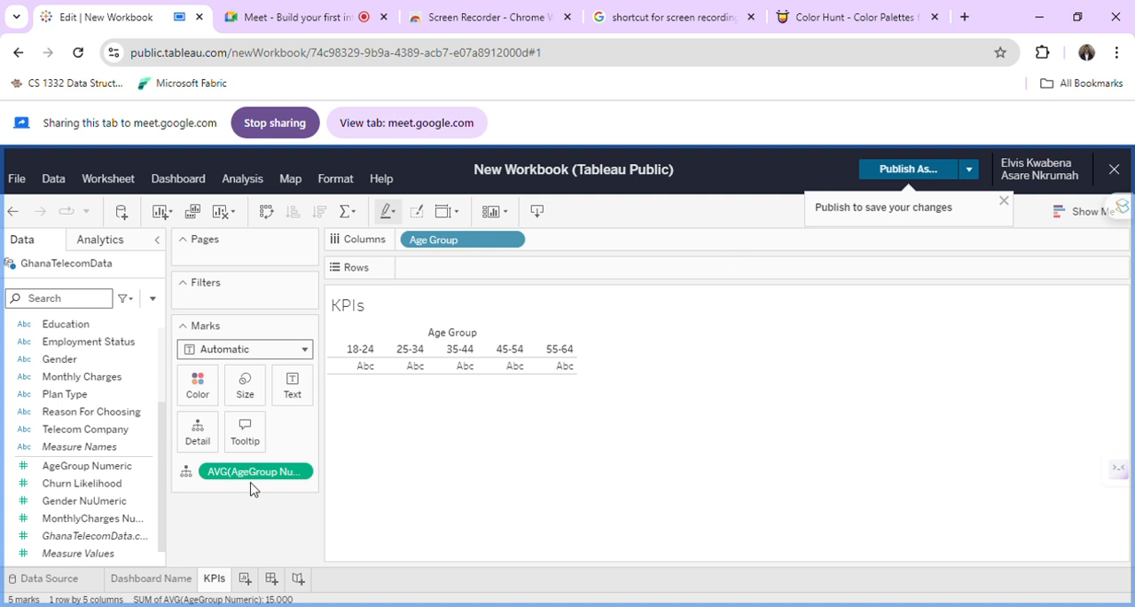
pyautogui.moveTo(247, 470); pyautogui.dragTo(94, 491)
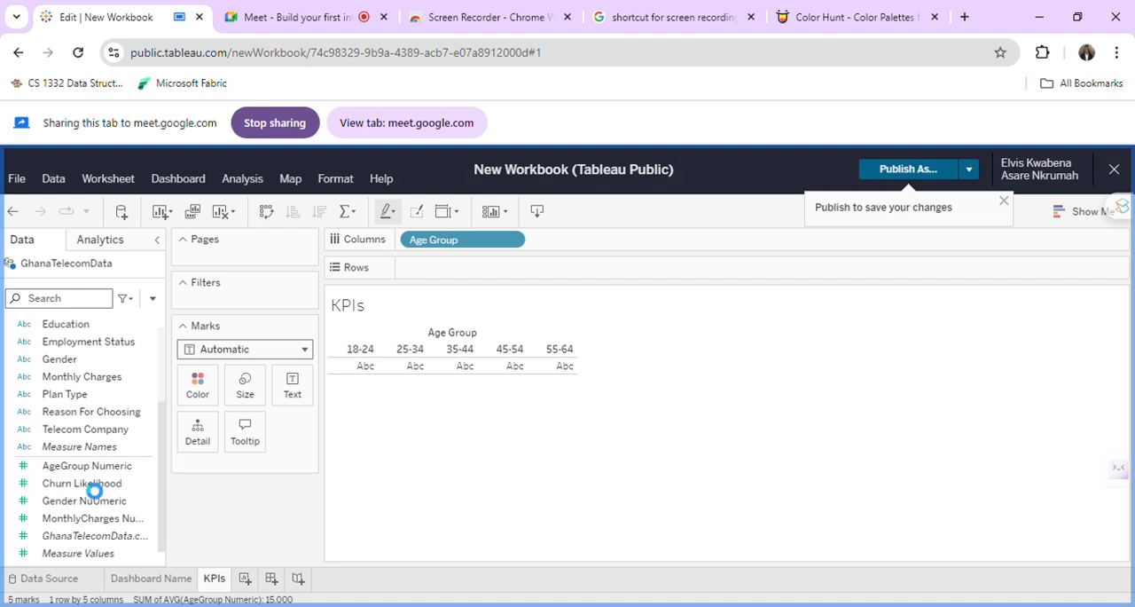
pyautogui.click(85, 535)
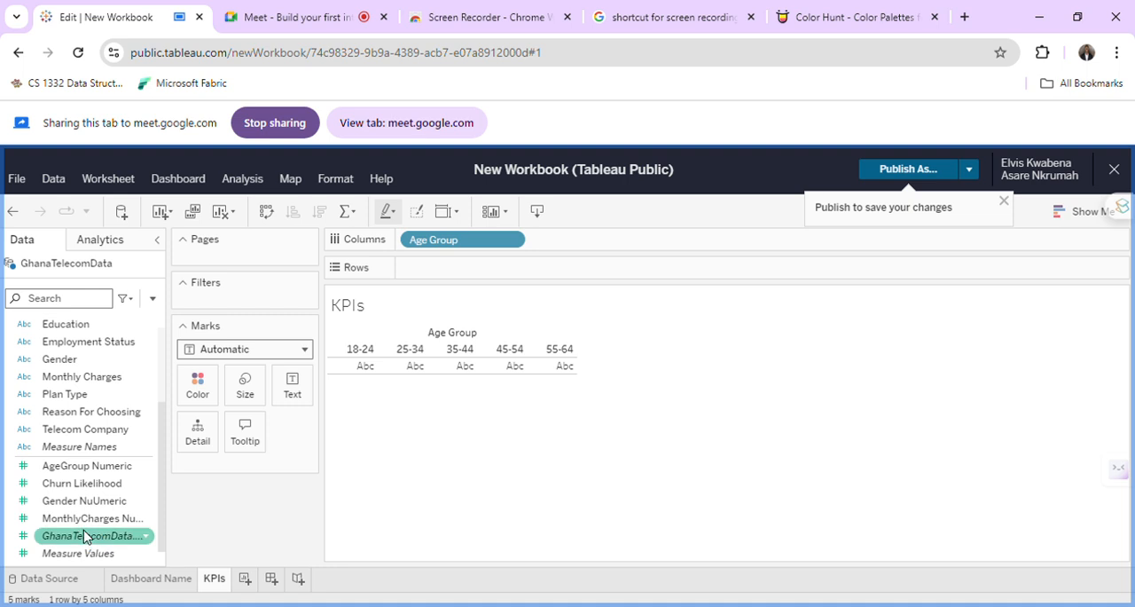
pyautogui.click(122, 502)
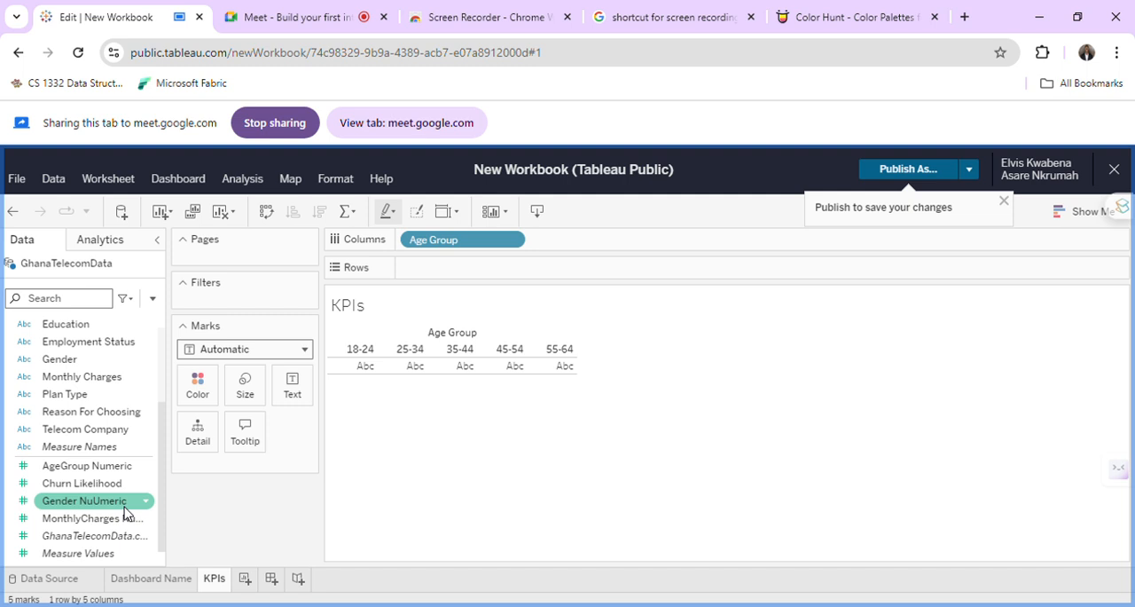
# Try Measure Names as a detail in the KPIs sheet's marks, then take it off again.
pyautogui.click(110, 447)
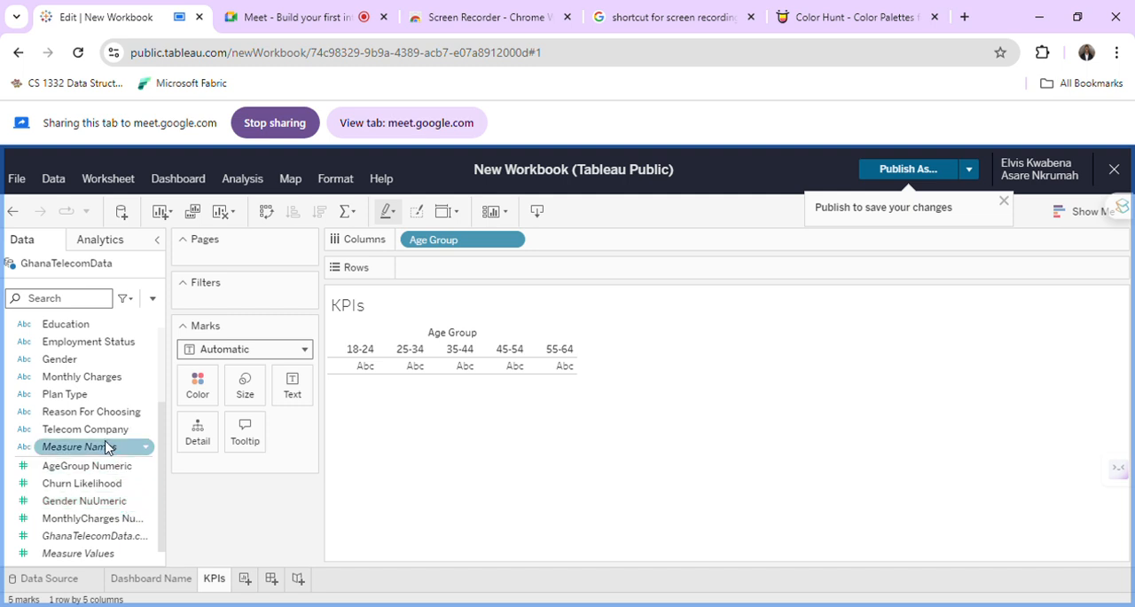
pyautogui.moveTo(94, 456); pyautogui.dragTo(221, 471)
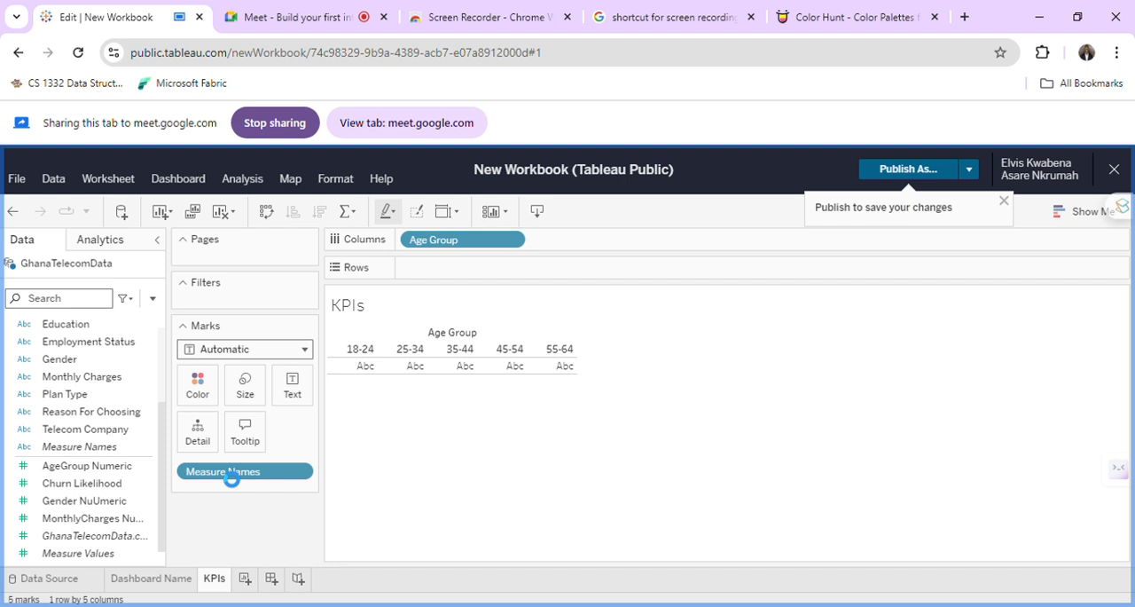
pyautogui.click(304, 476)
pyautogui.click(278, 474)
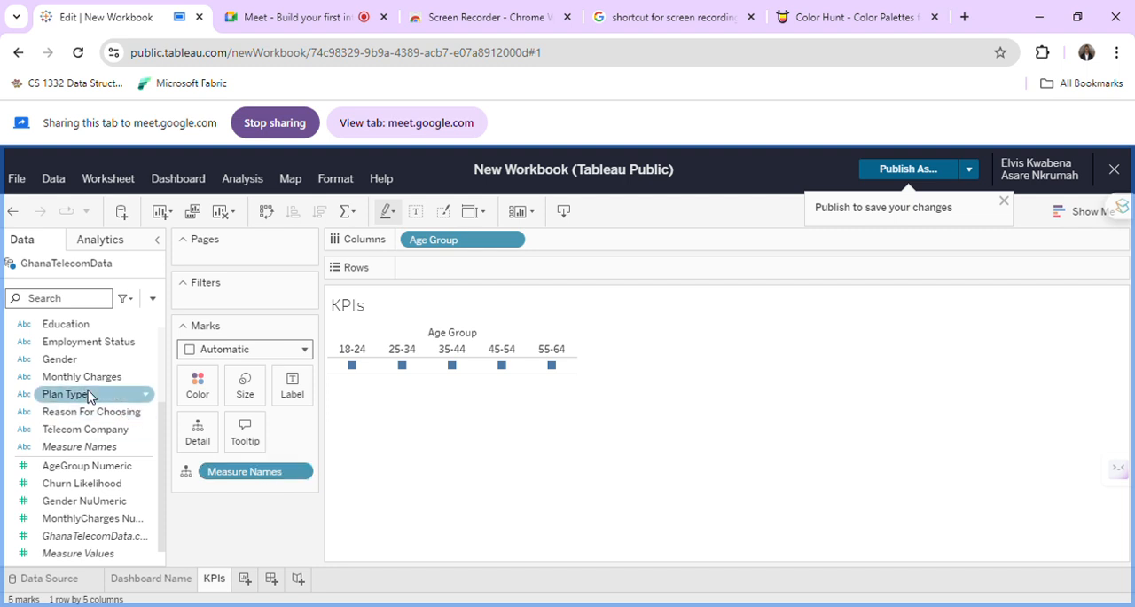
pyautogui.scroll(3, 88, 395)
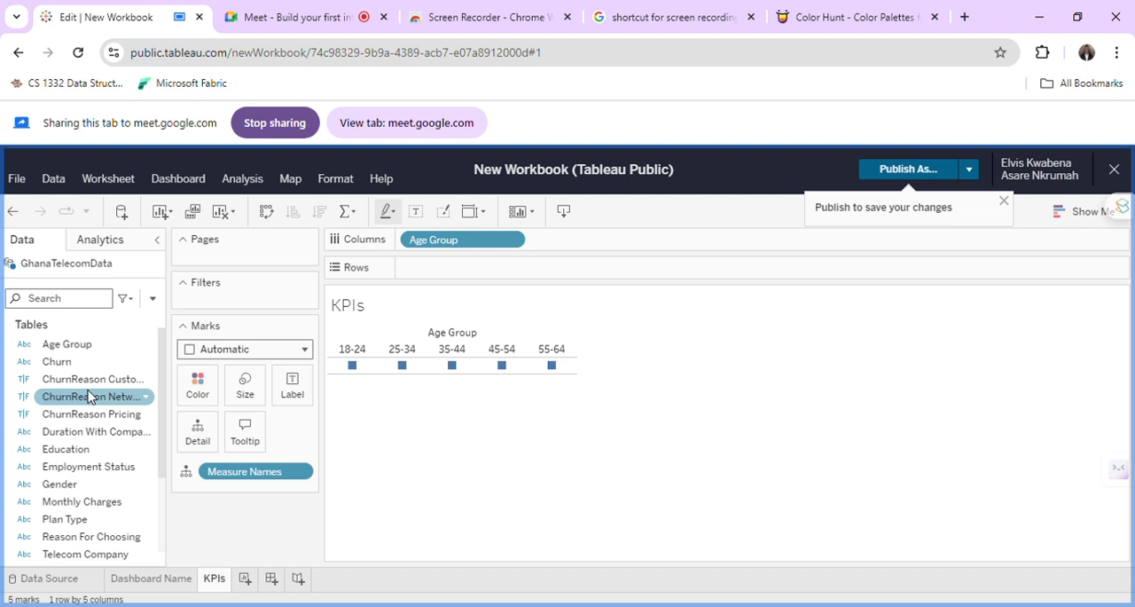
pyautogui.scroll(-3, 89, 395)
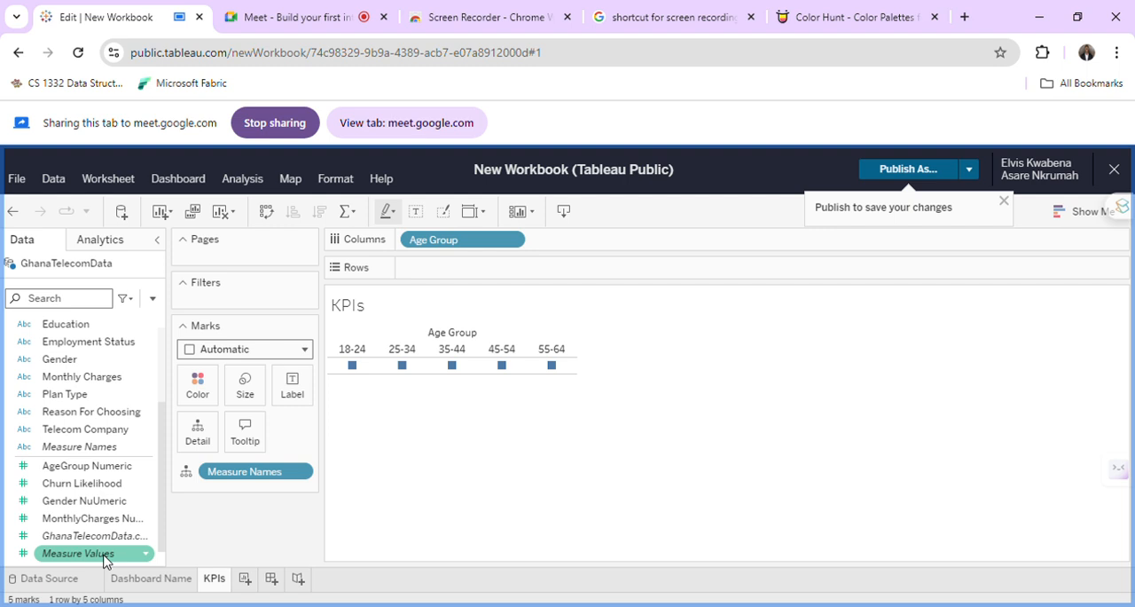
pyautogui.moveTo(277, 477); pyautogui.dragTo(112, 449)
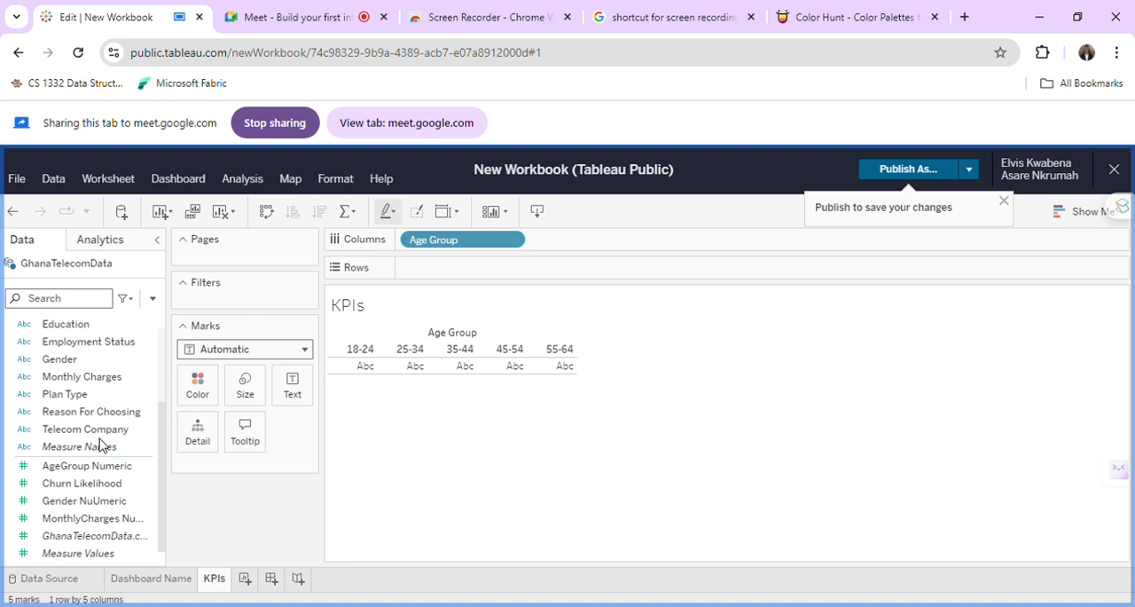
pyautogui.scroll(2, 100, 439)
pyautogui.scroll(-2, 100, 442)
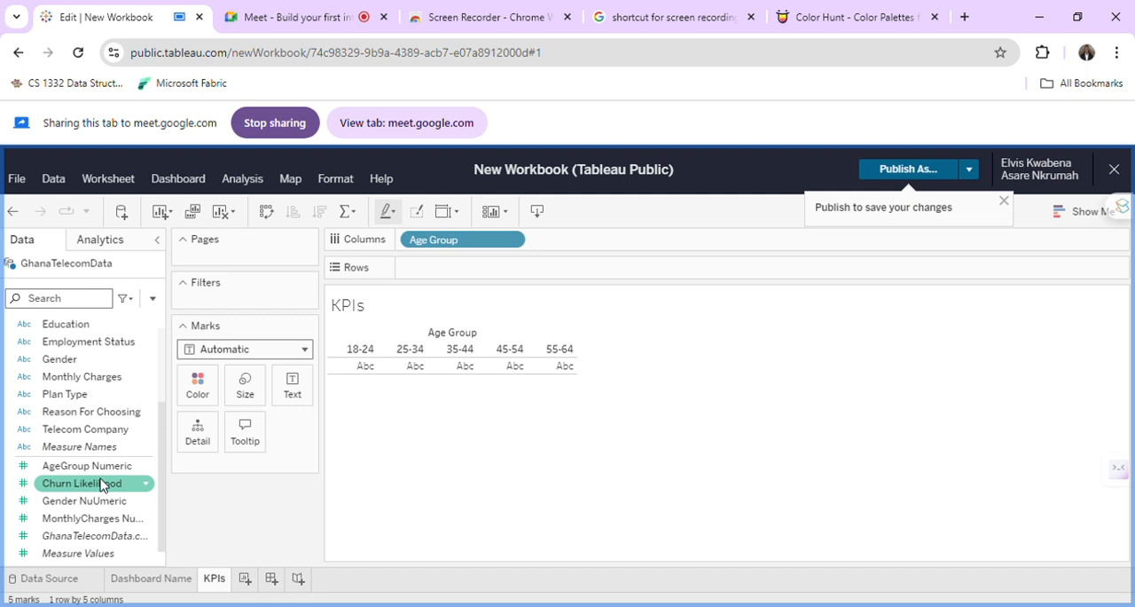
pyautogui.scroll(2, 101, 483)
pyautogui.scroll(-2, 100, 483)
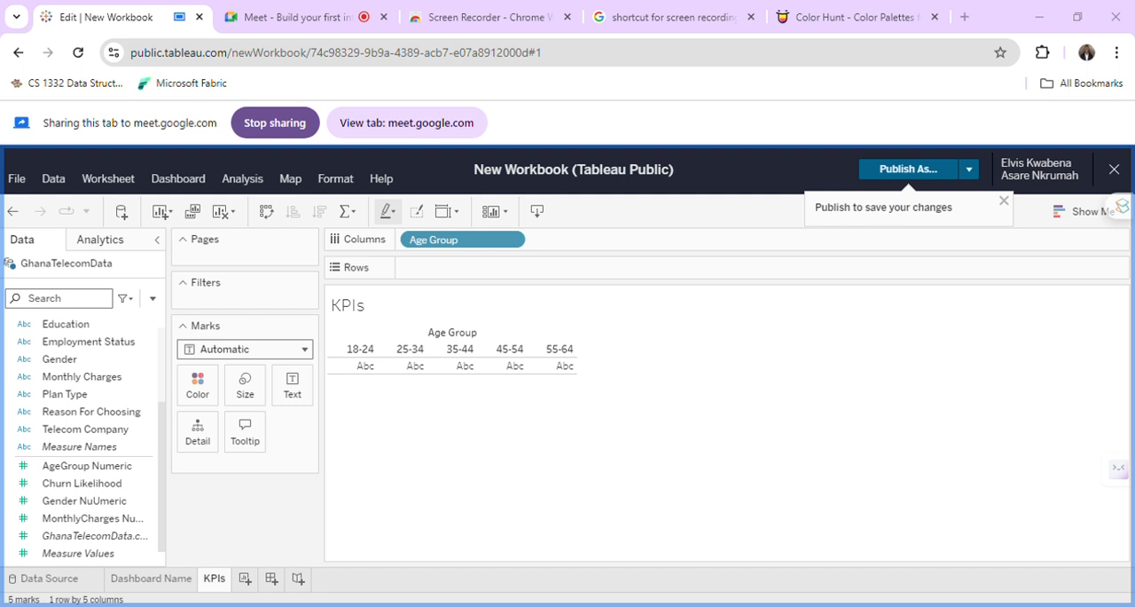
pyautogui.click(357, 7)
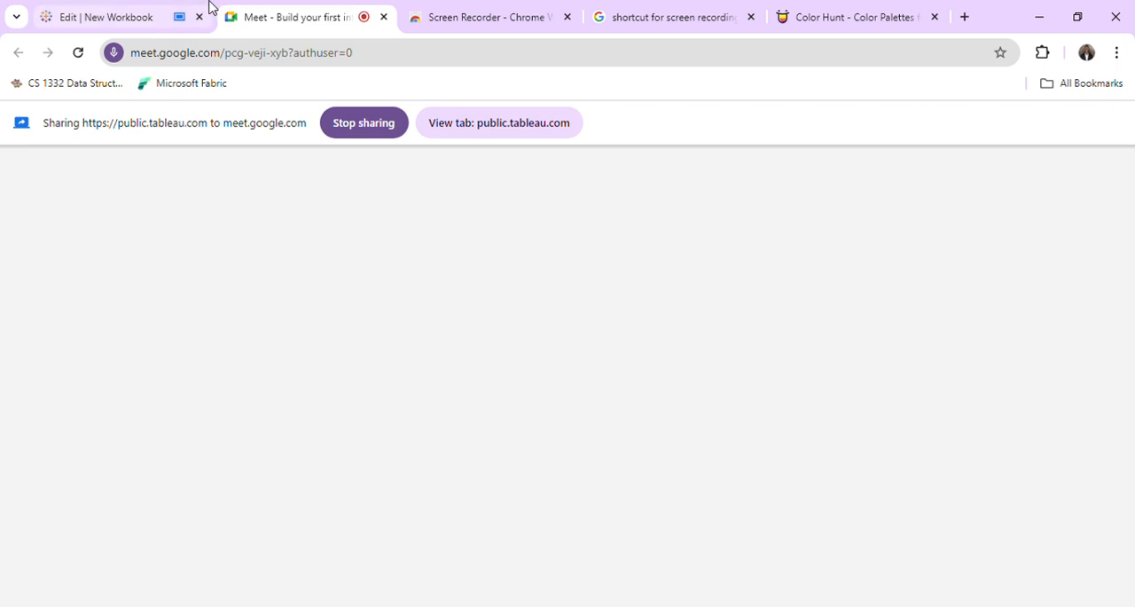
pyautogui.click(180, 7)
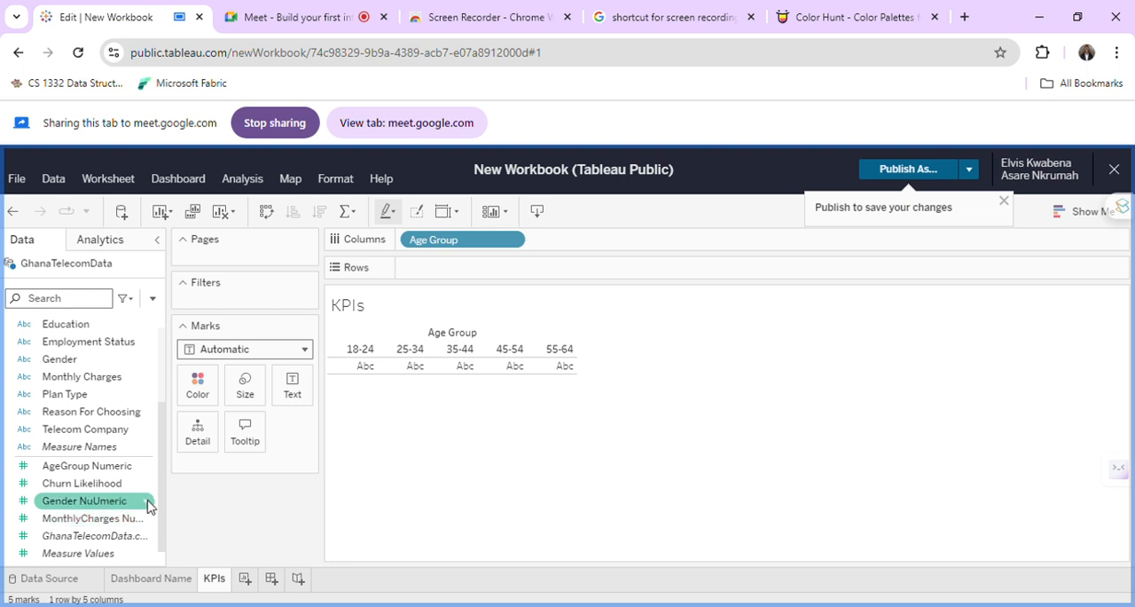
# Add AgeGroup Numeric to the KPIs sheet's rows to chart its sum for each age group.
pyautogui.moveTo(107, 483); pyautogui.dragTo(239, 463)
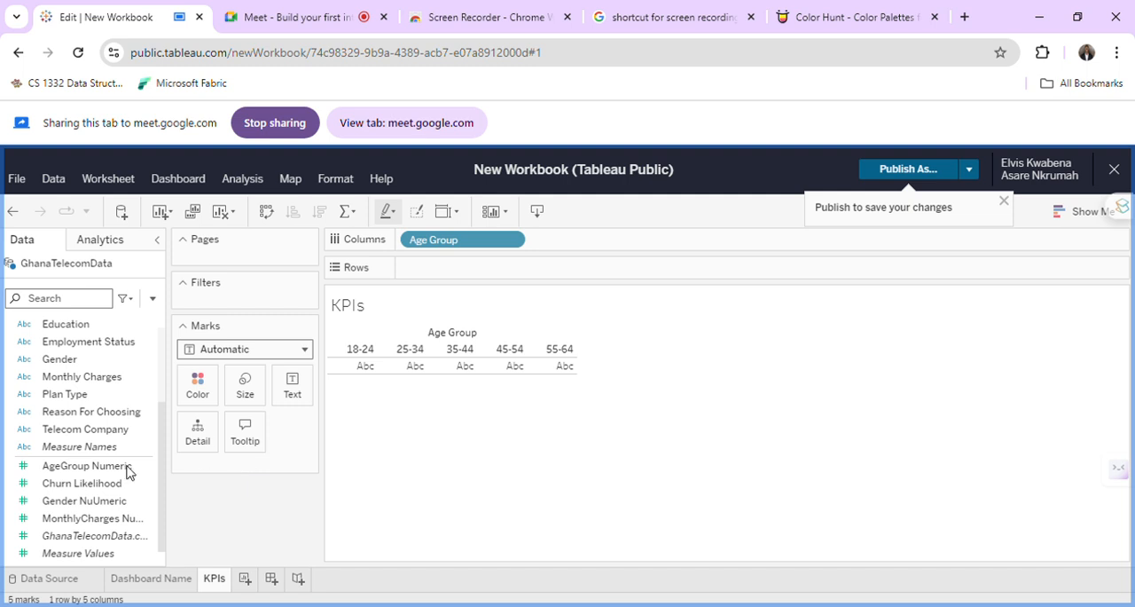
pyautogui.click(87, 466)
pyautogui.moveTo(441, 356); pyautogui.dragTo(475, 276)
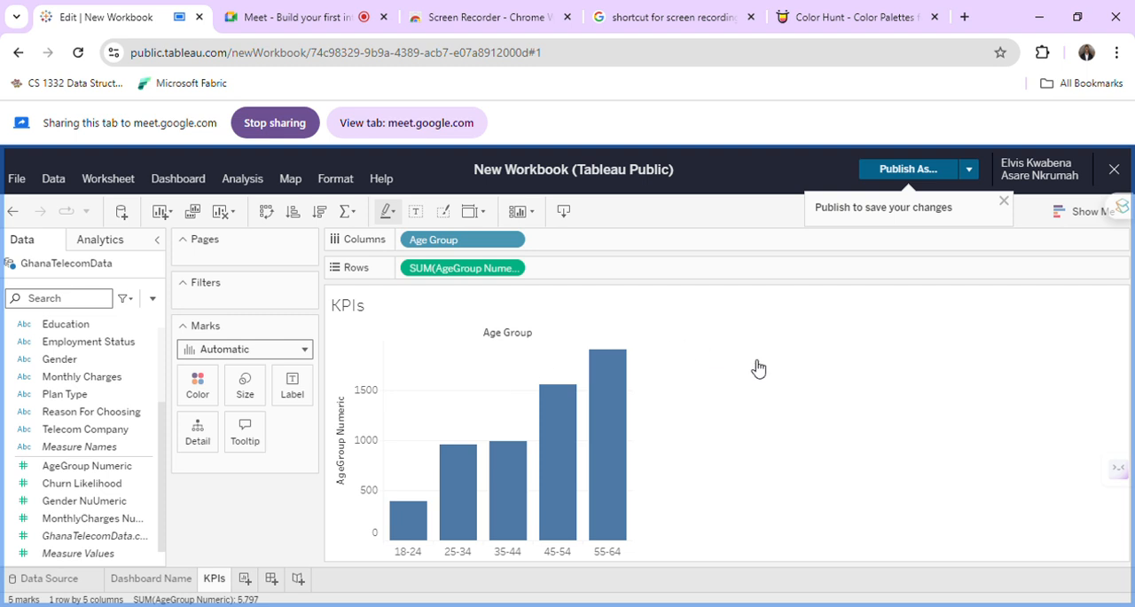
# Try the Text mark type on the KPIs chart.
pyautogui.click(297, 352)
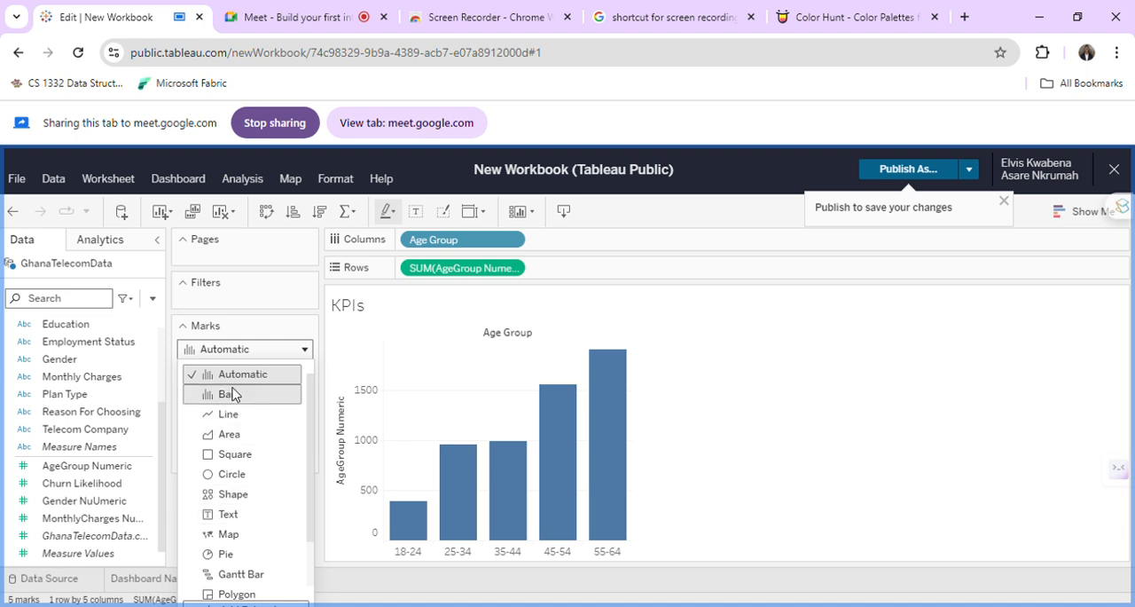
pyautogui.click(247, 514)
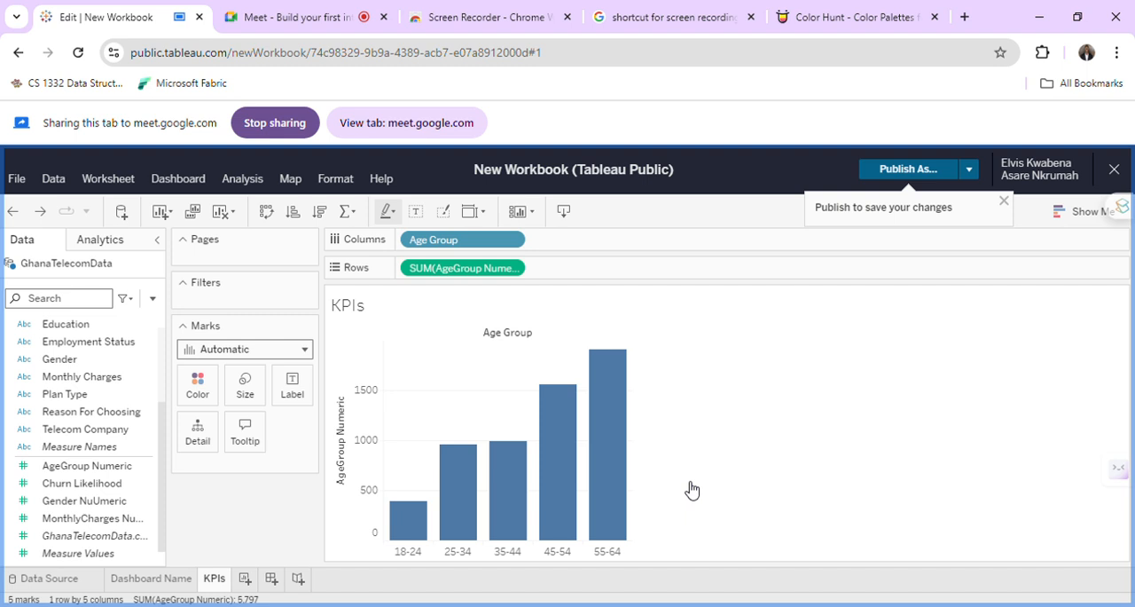
# Switch to the Google Meet call and enable Host management in the meeting's host controls.
pyautogui.click(289, 16)
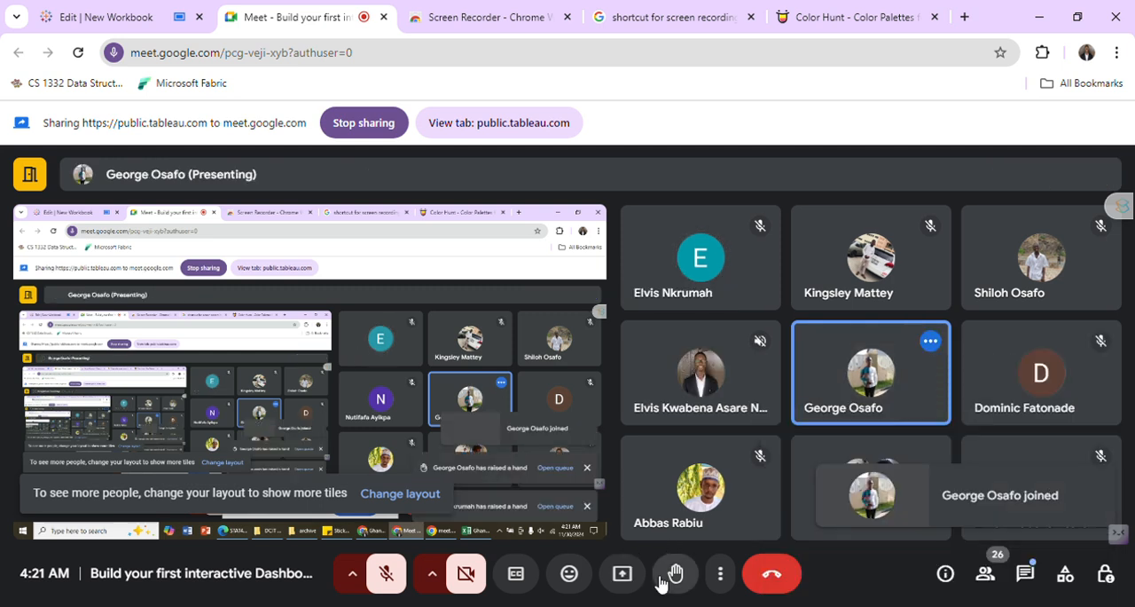
pyautogui.click(1108, 574)
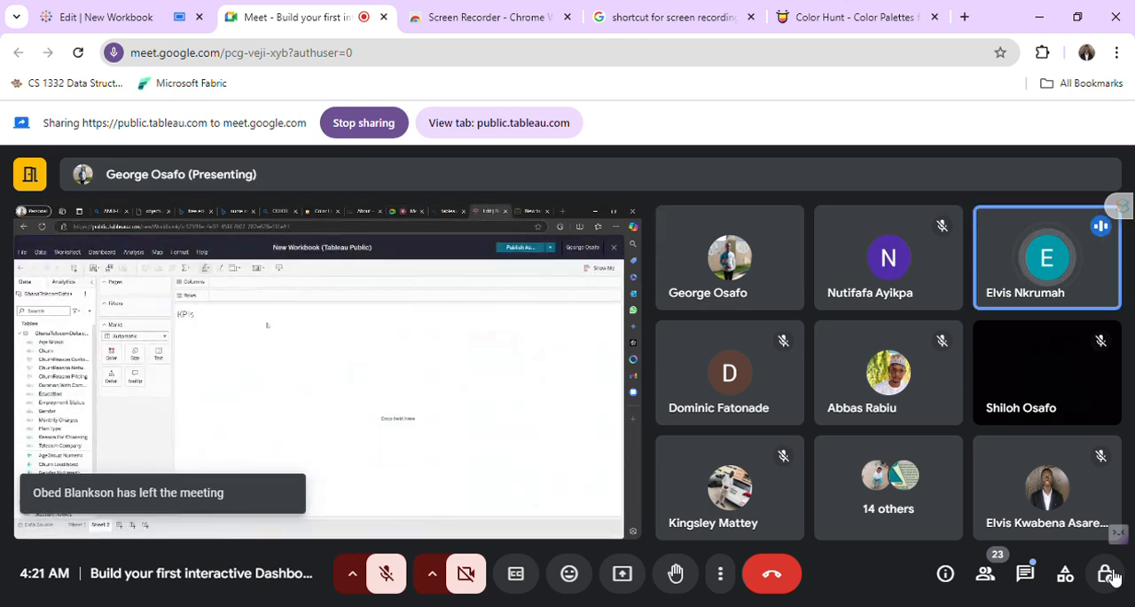
pyautogui.click(1106, 573)
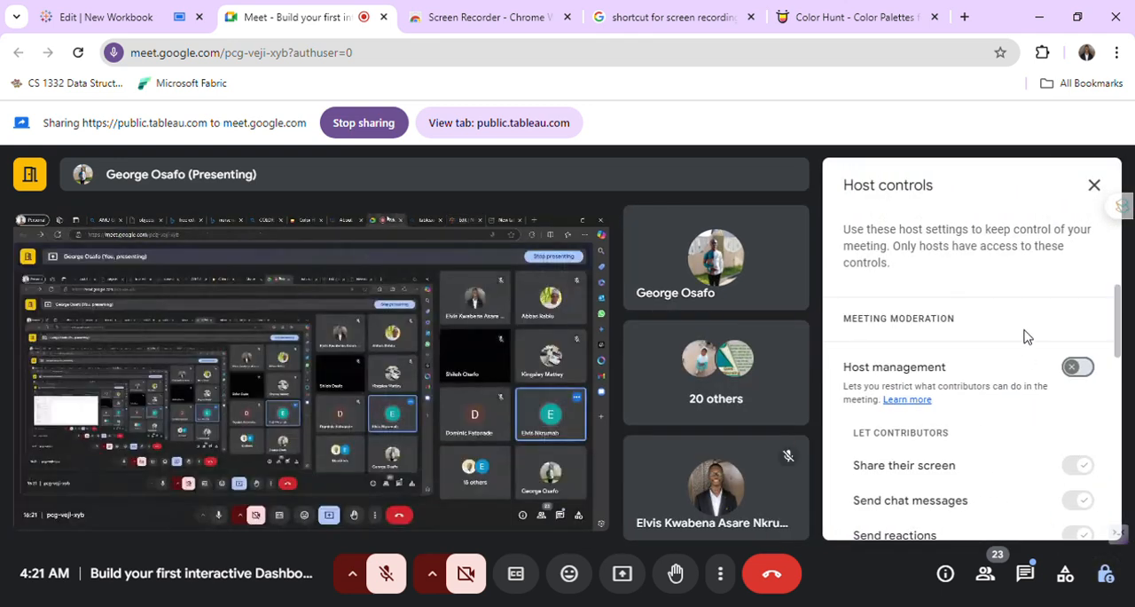
pyautogui.click(1079, 368)
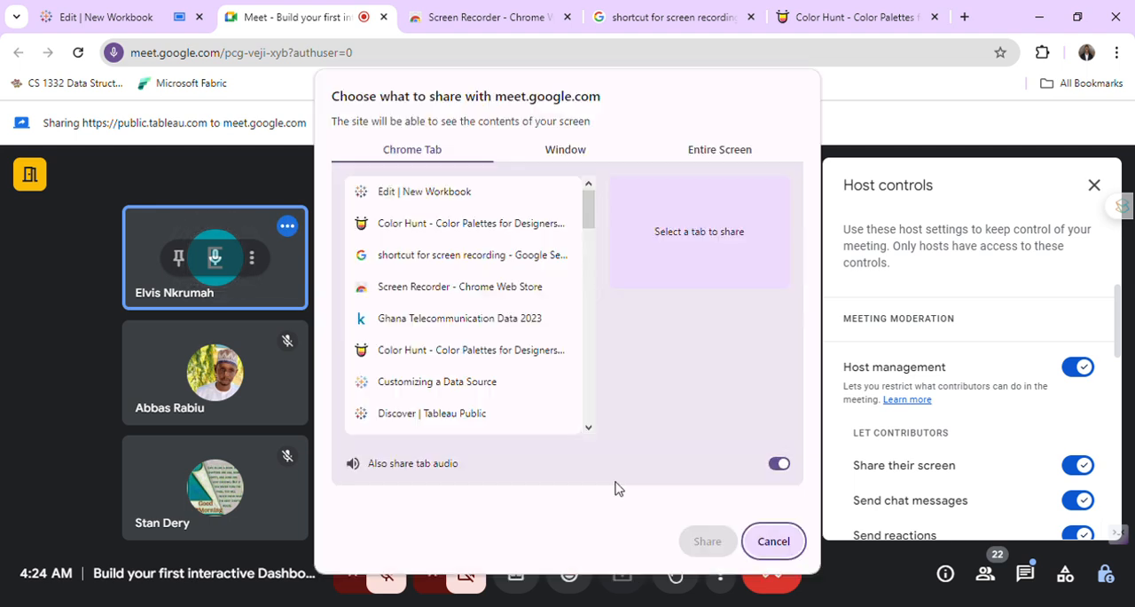
# Share the "Edit | New Workbook" browser tab with the Google Meet call.
pyautogui.click(772, 541)
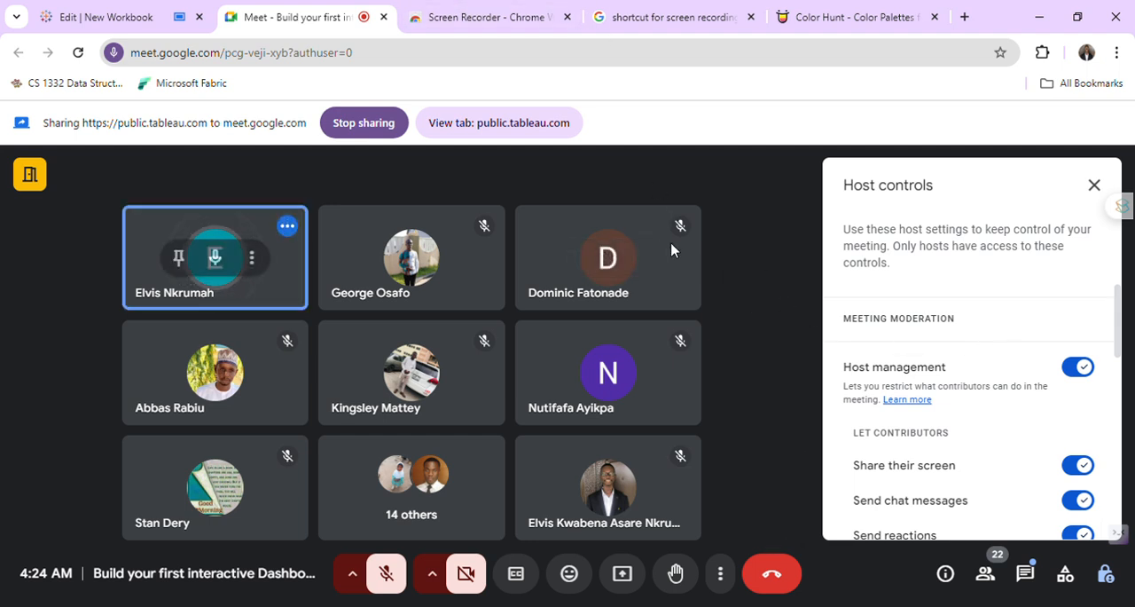
pyautogui.click(622, 573)
pyautogui.click(433, 190)
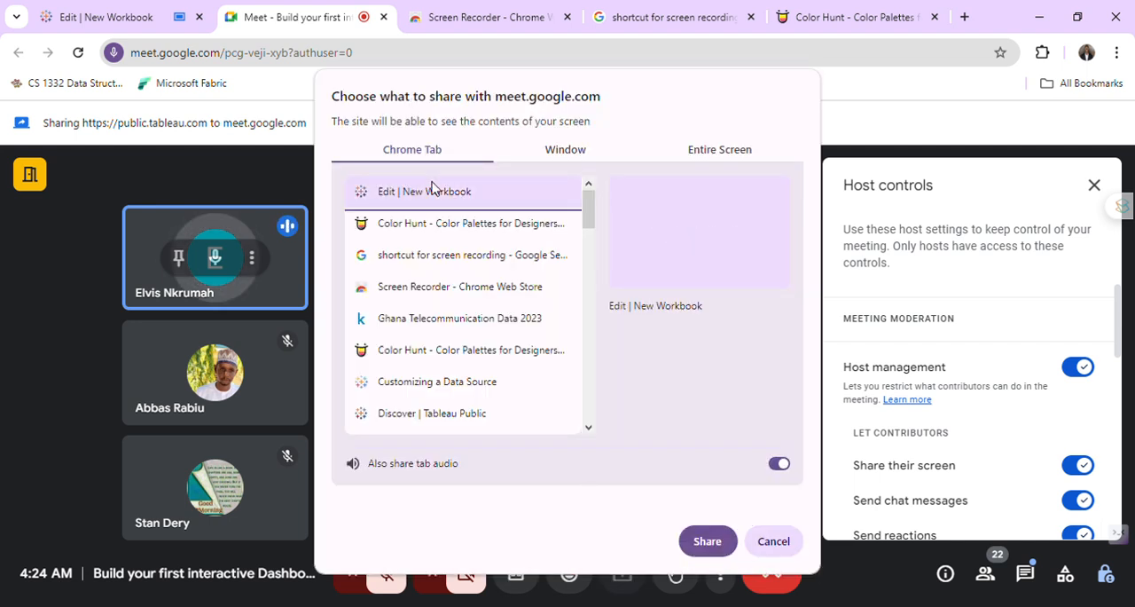
pyautogui.click(719, 544)
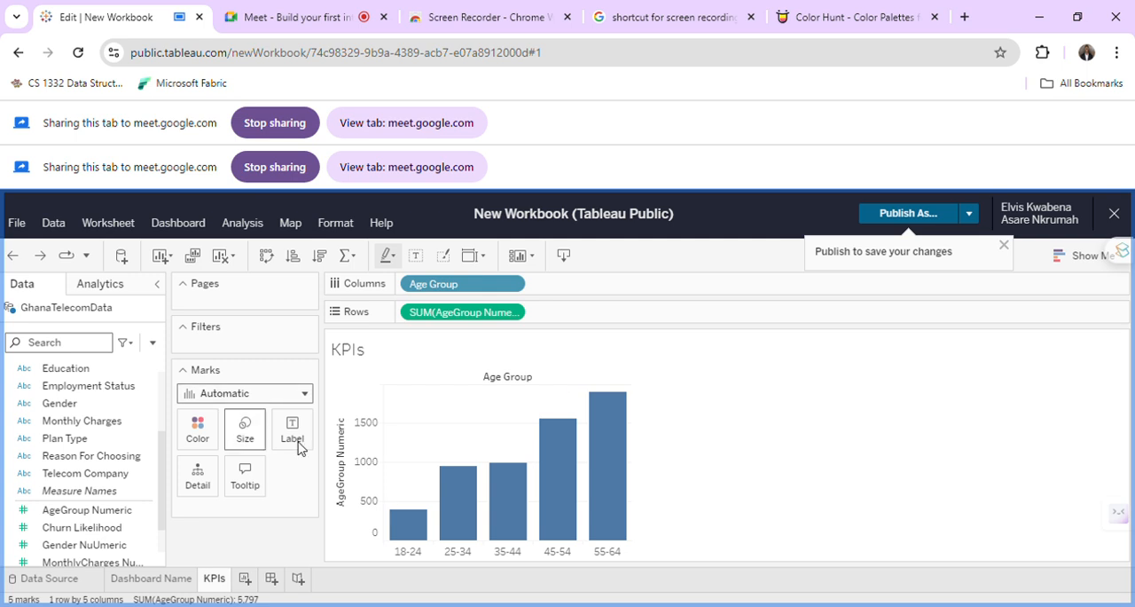
# Convert the KPIs bar chart into a text table and swap its rows and columns.
pyautogui.click(1090, 258)
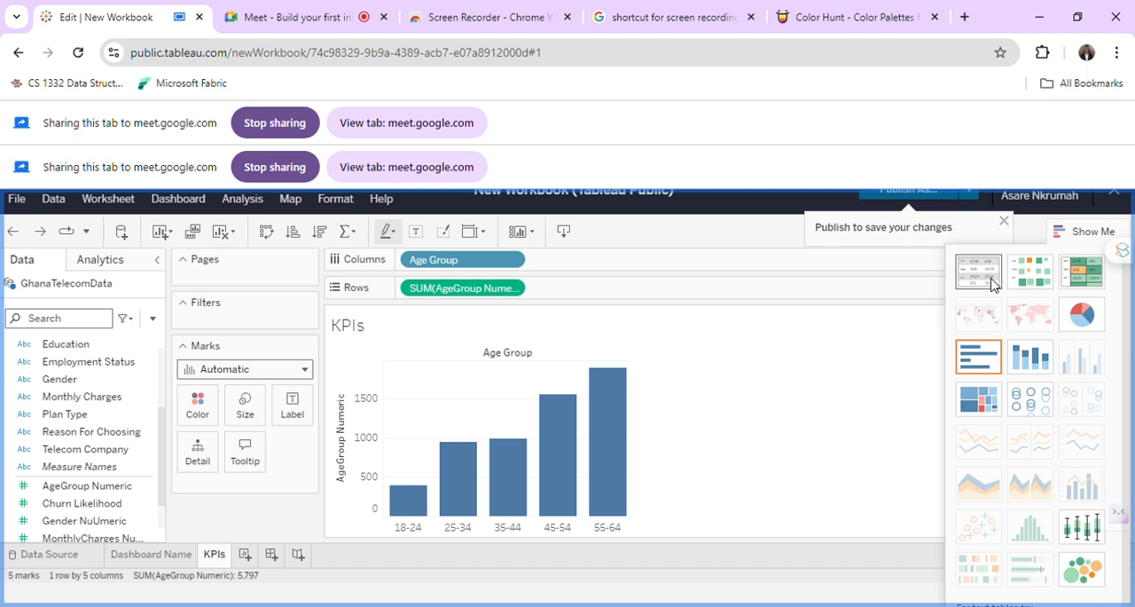
pyautogui.click(1001, 287)
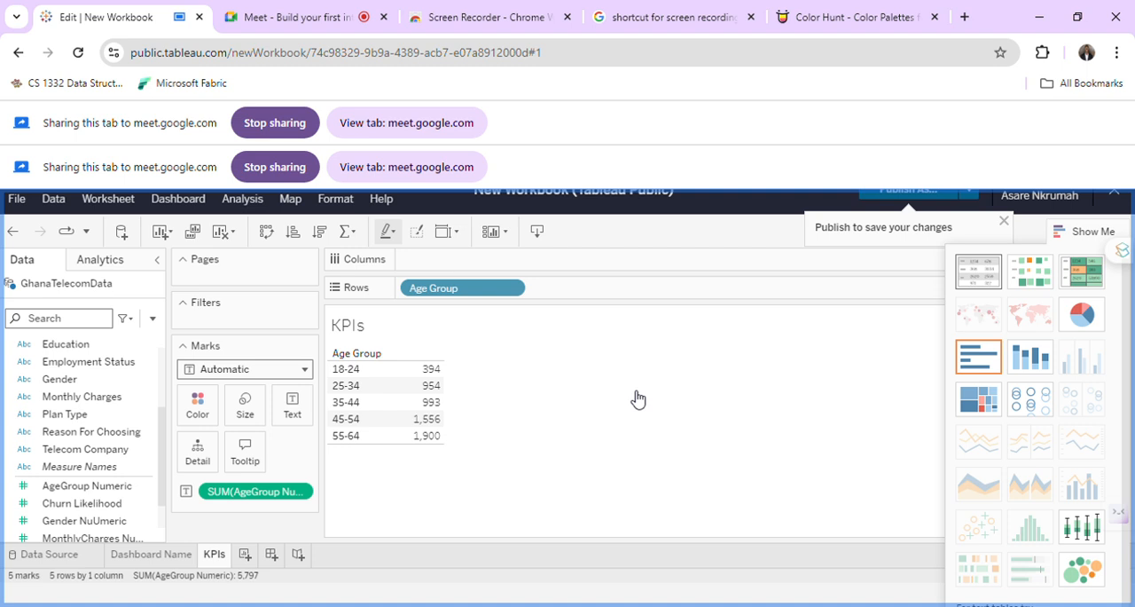
pyautogui.click(266, 233)
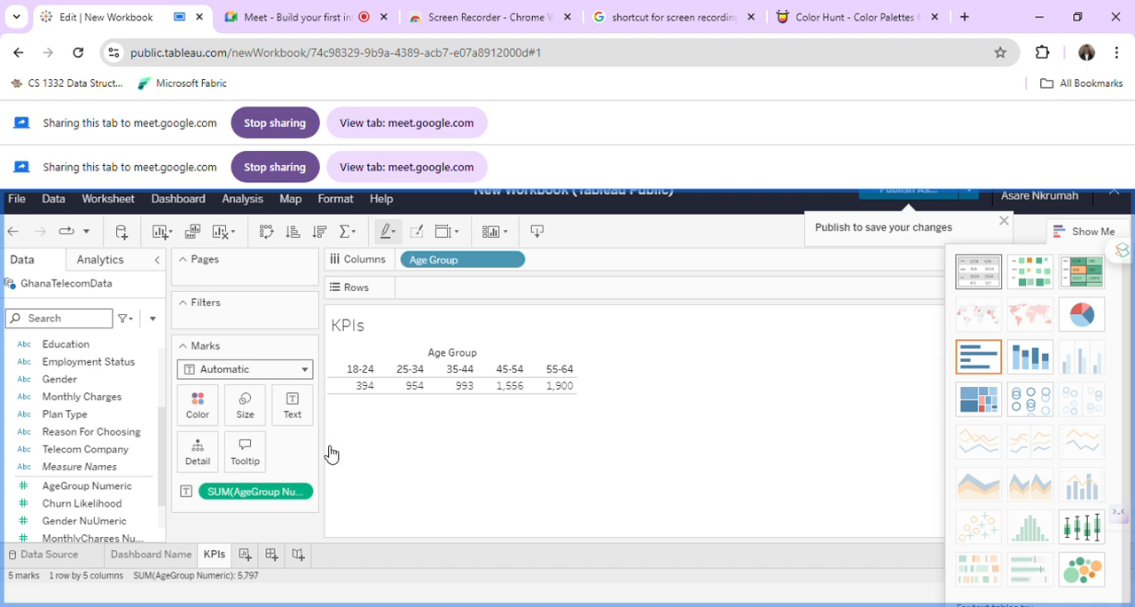
# Try to replace the KPIs table's label text with "Age Group" in bold.
pyautogui.click(290, 414)
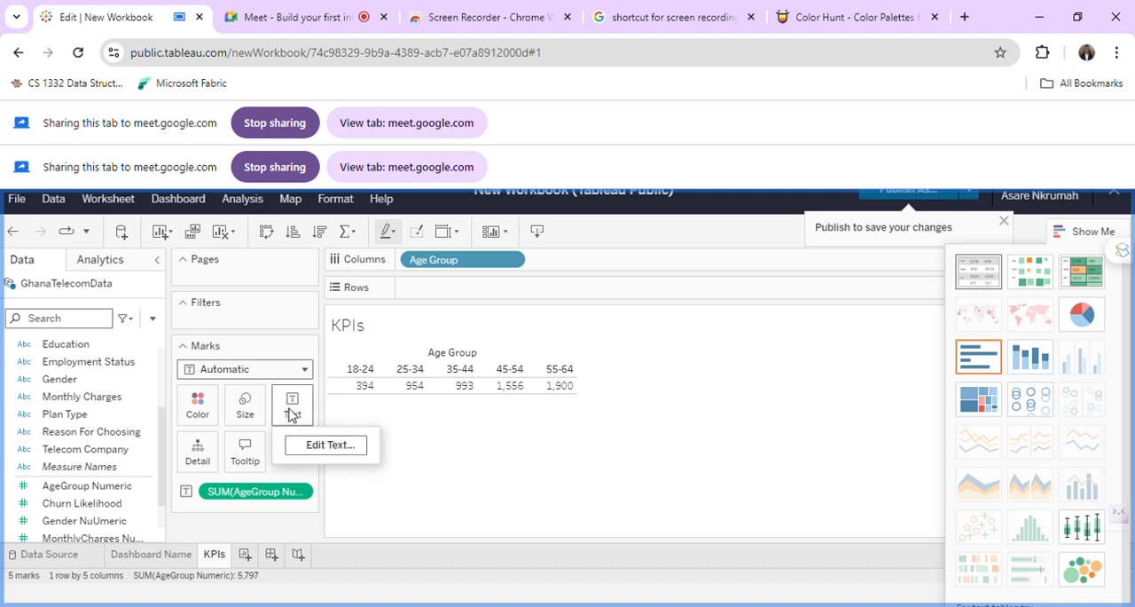
pyautogui.click(314, 446)
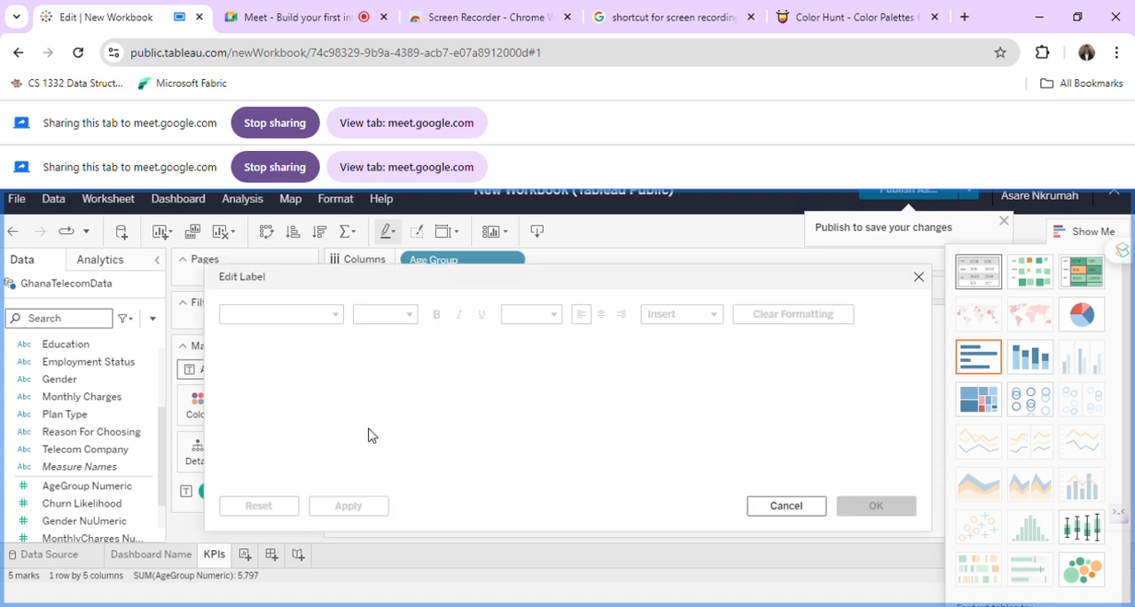
pyautogui.doubleClick(676, 364)
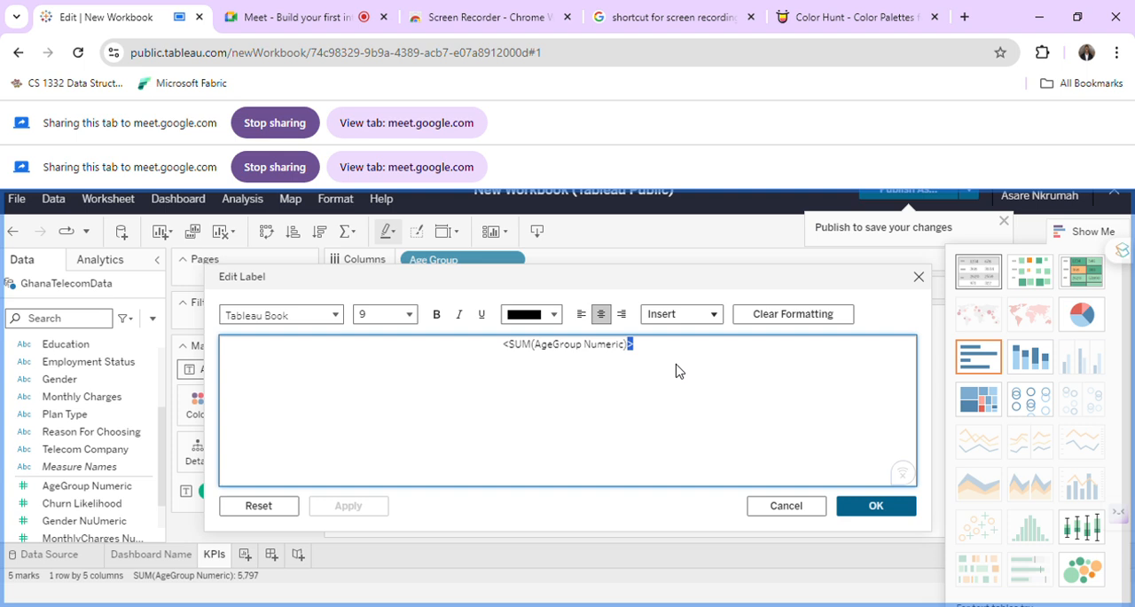
pyautogui.click(661, 364)
pyautogui.hotkey('ctrl', 'a')
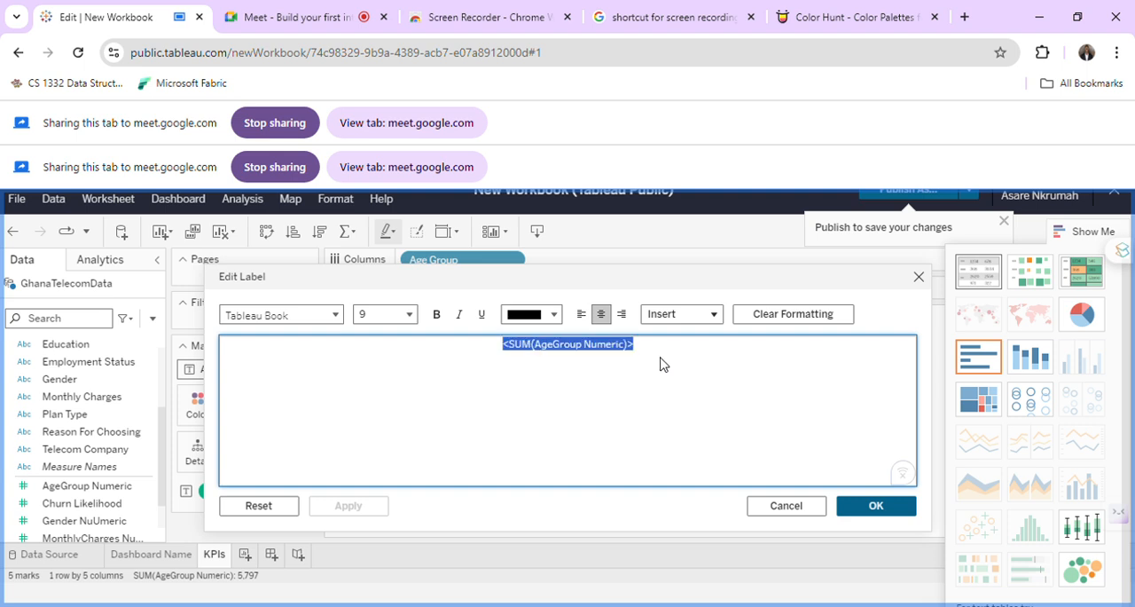
pyautogui.write('Age Group')
pyautogui.hotkey('ctrl', 'a')
pyautogui.hotkey('ctrl', 'b')
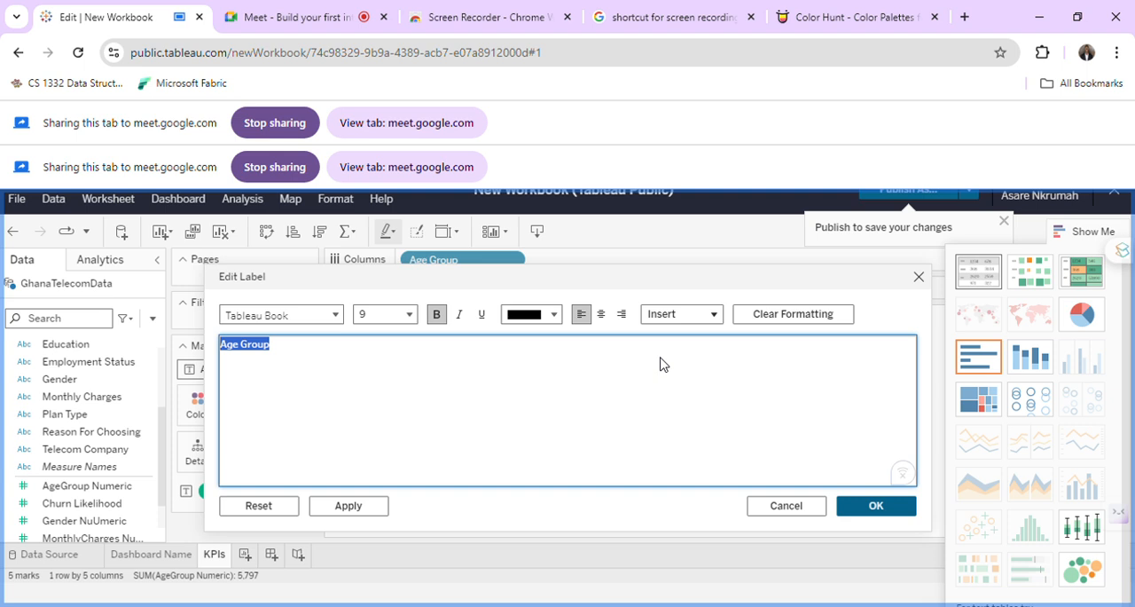
# Try font size 48 and centred alignment for the "Age Group" label, and accept the label edits.
pyautogui.click(411, 315)
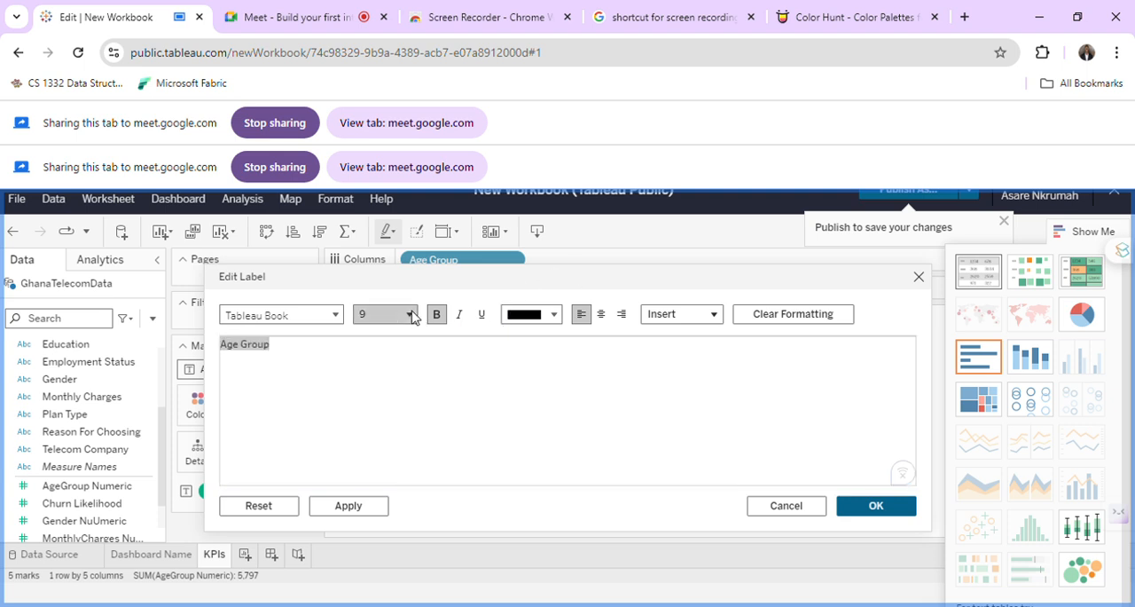
pyautogui.scroll(-2, 398, 462)
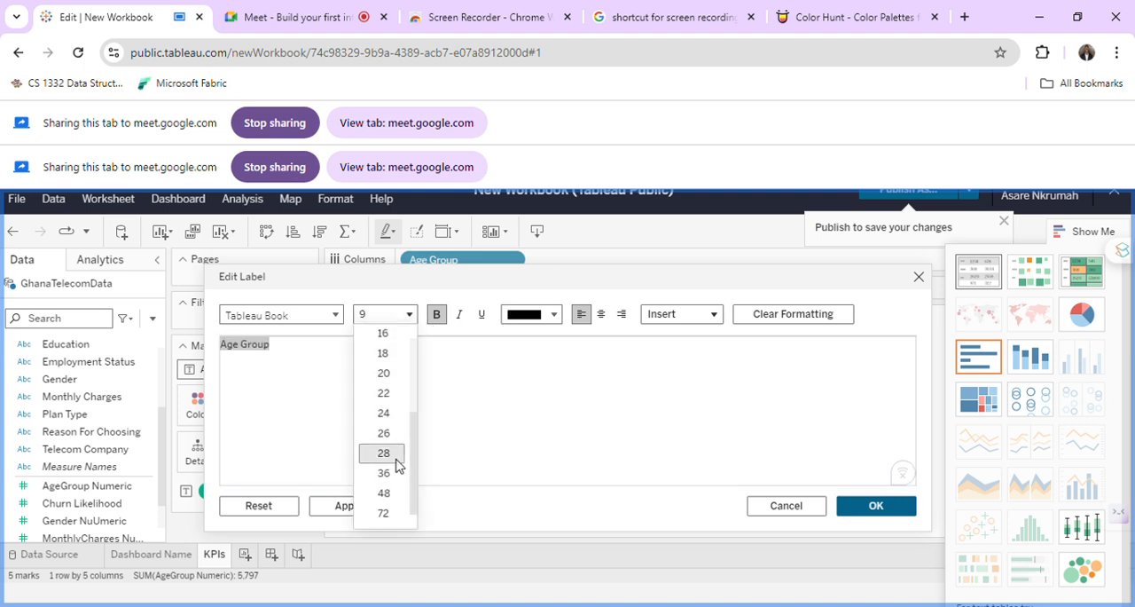
pyautogui.click(390, 492)
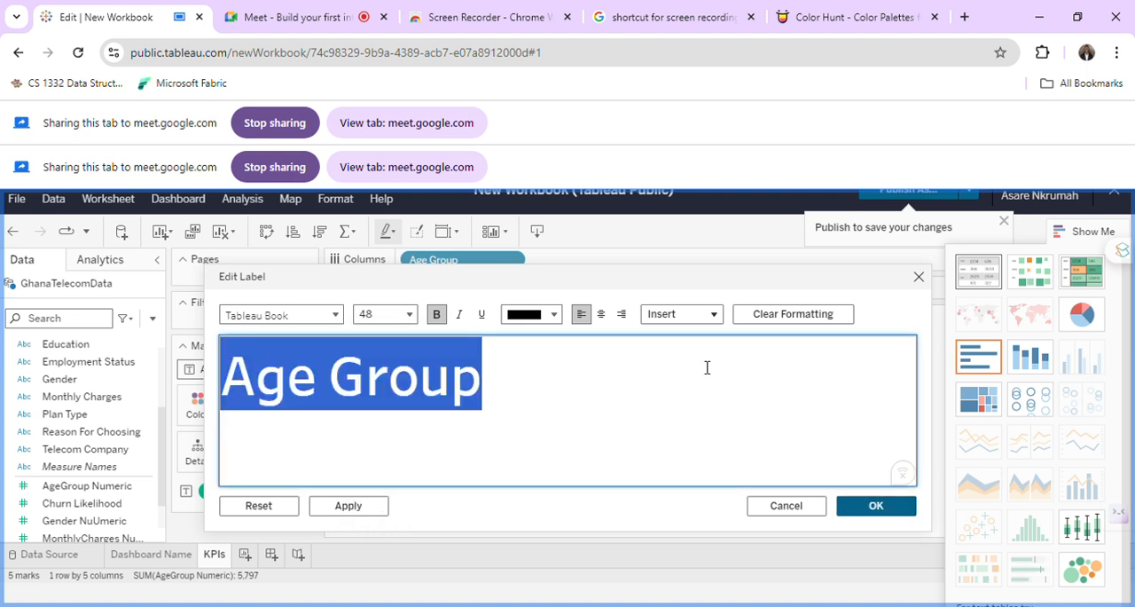
pyautogui.click(602, 315)
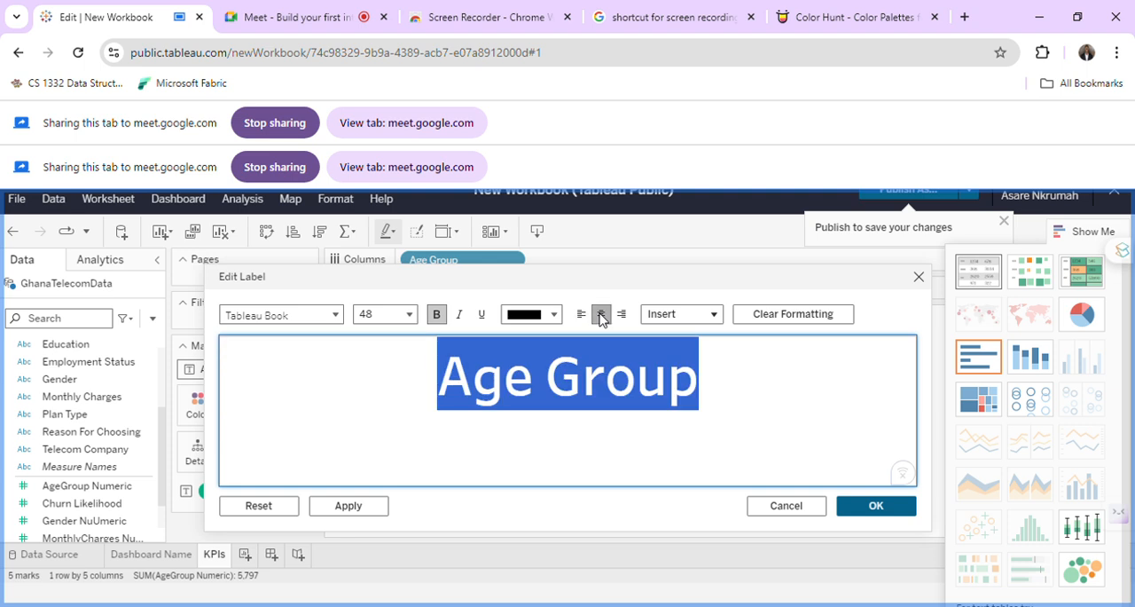
pyautogui.click(865, 505)
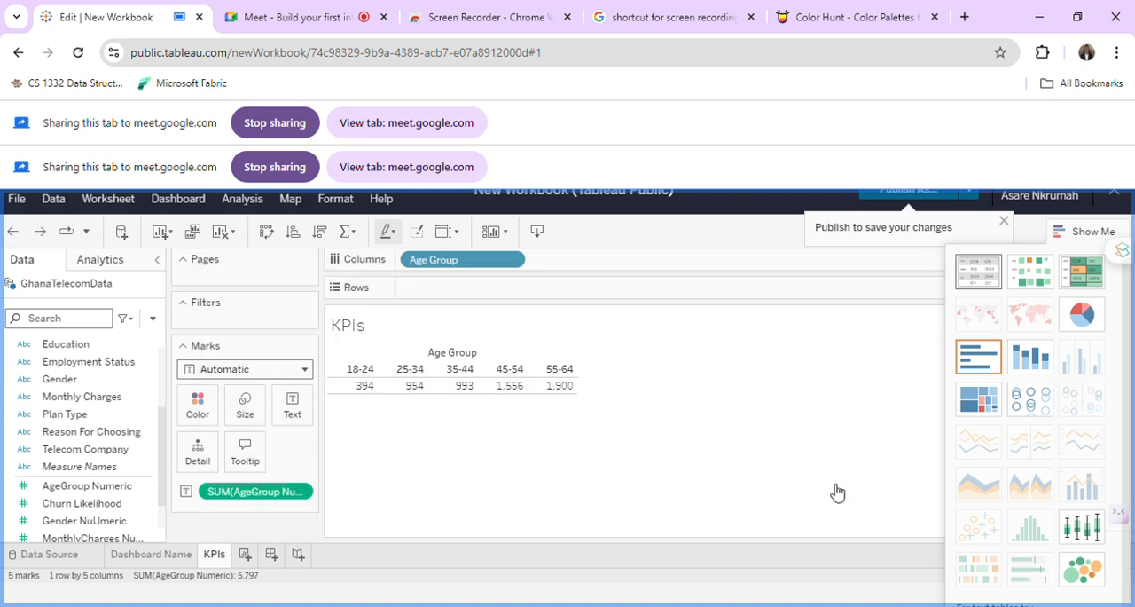
pyautogui.click(307, 493)
pyautogui.scroll(-2, 317, 463)
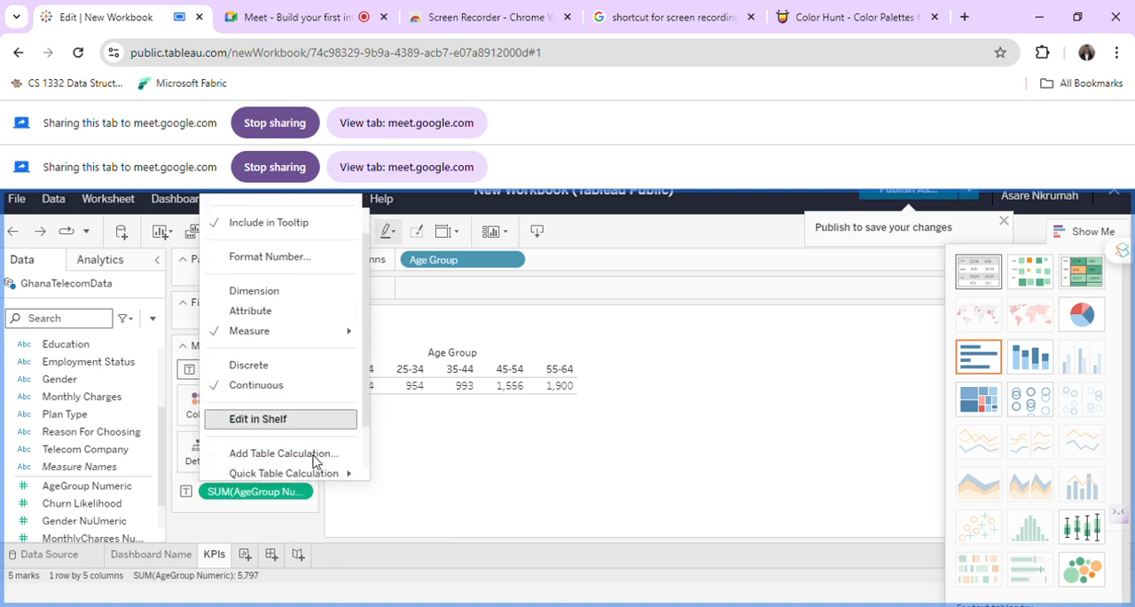
pyautogui.scroll(2, 315, 459)
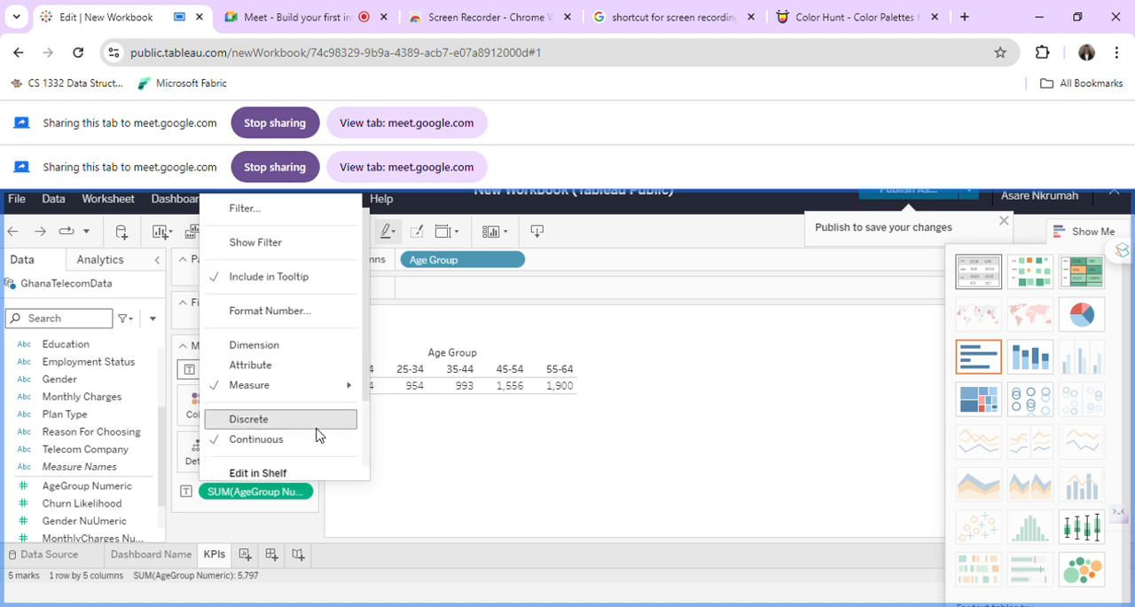
pyautogui.click(312, 307)
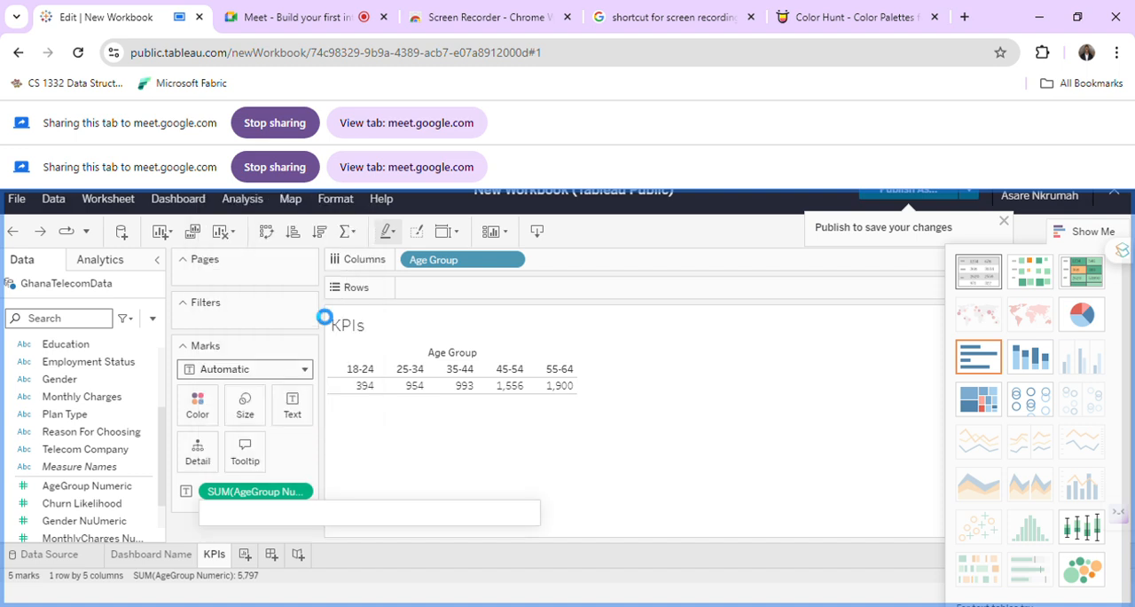
pyautogui.click(577, 354)
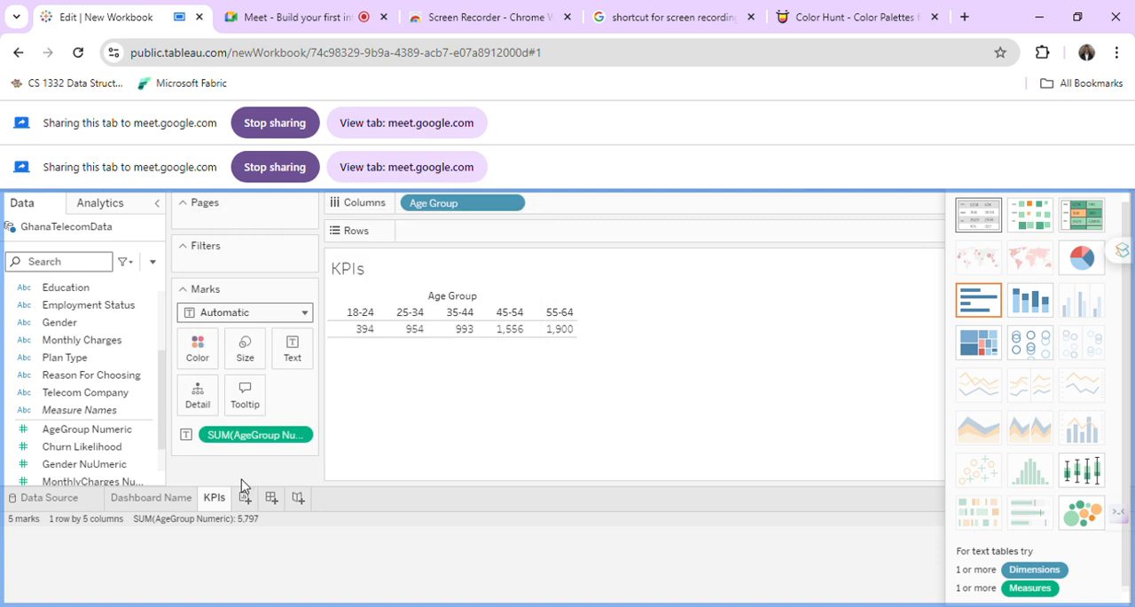
pyautogui.click(306, 434)
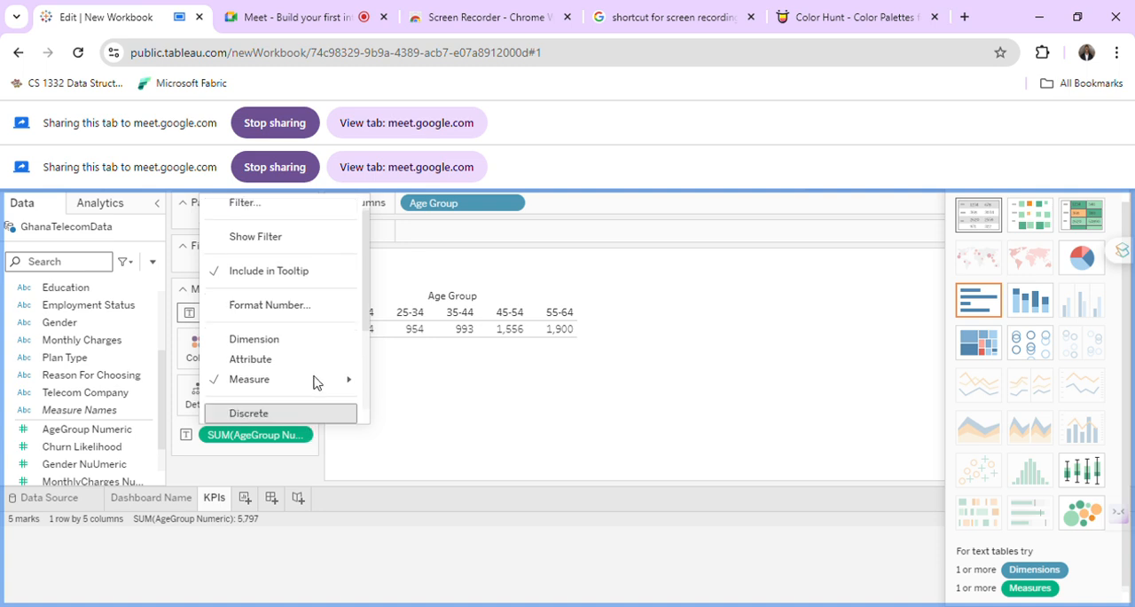
pyautogui.moveTo(314, 380)
pyautogui.scroll(-2, 315, 381)
pyautogui.scroll(-2, 315, 381)
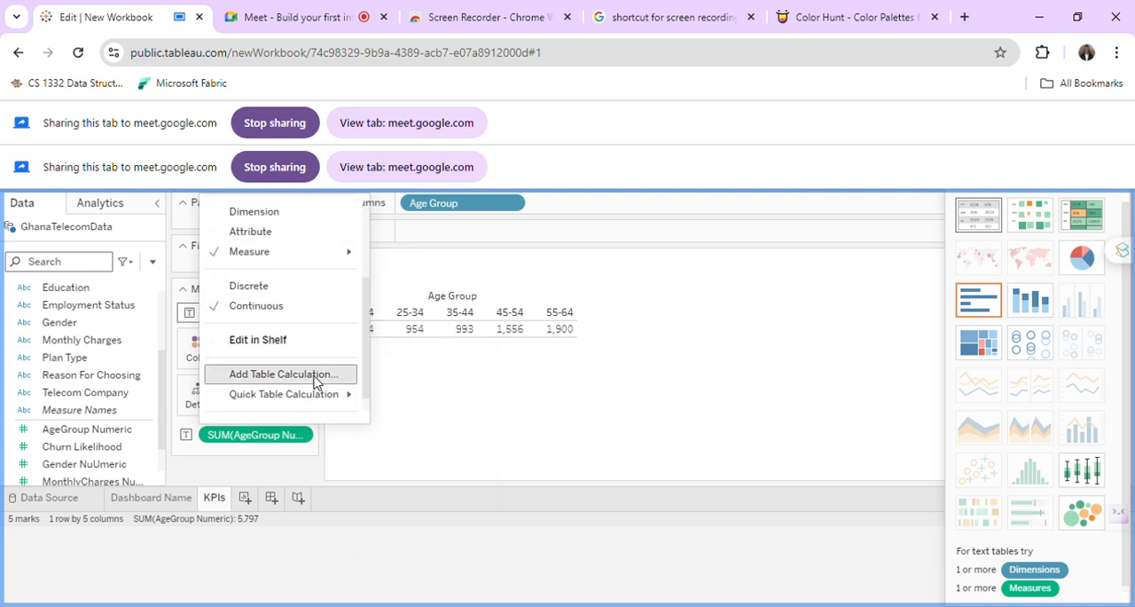
pyautogui.click(306, 321)
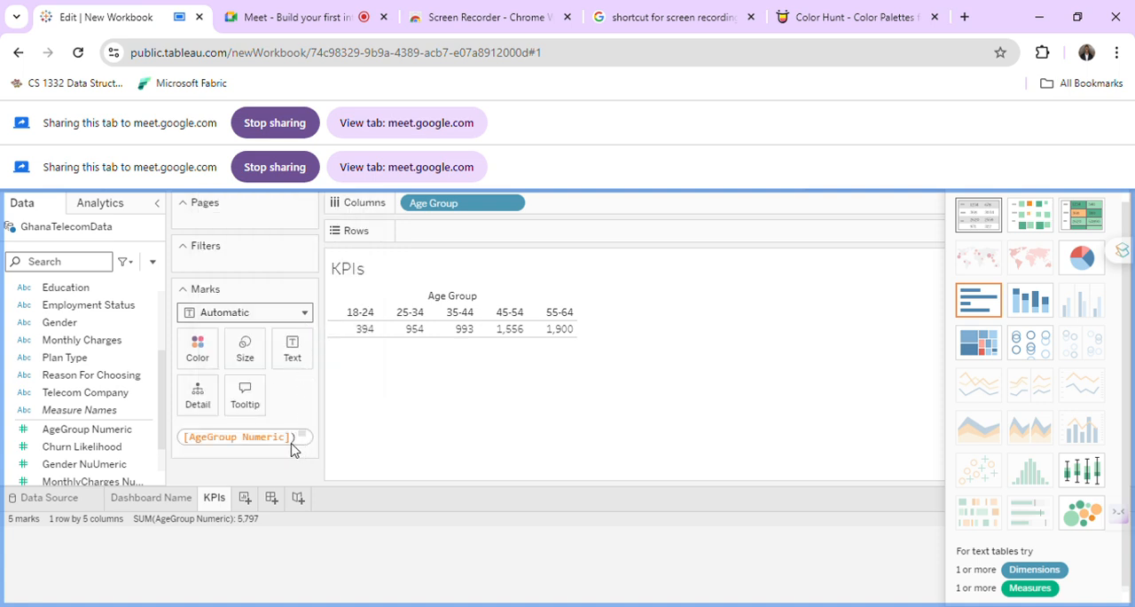
pyautogui.click(363, 465)
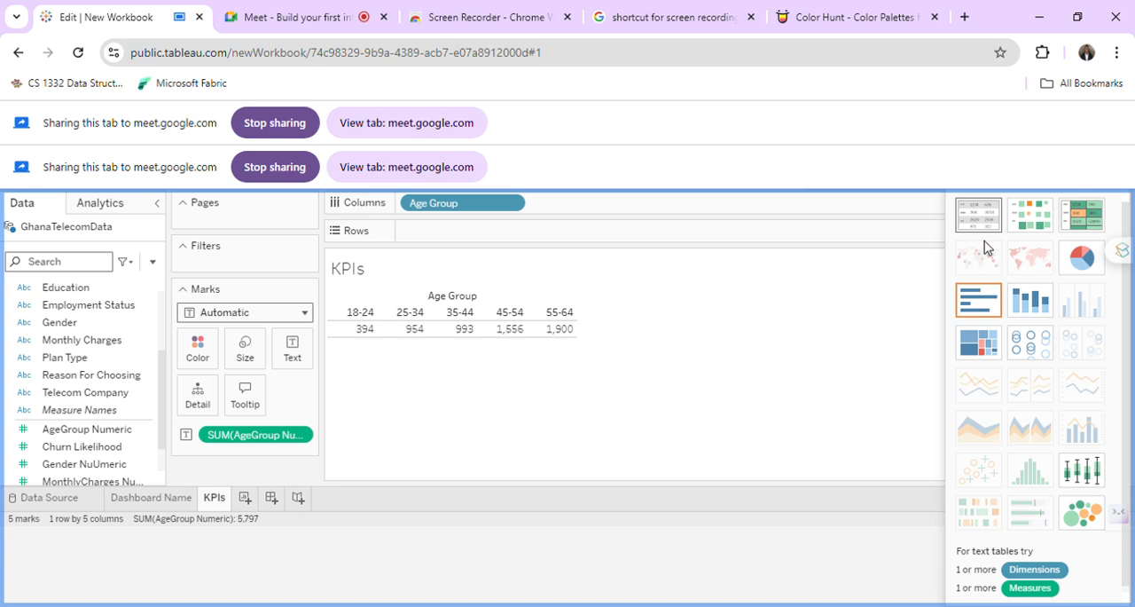
# Reapply the text table chart type to the KPIs sheet and move Age Group from Rows to Columns.
pyautogui.click(998, 215)
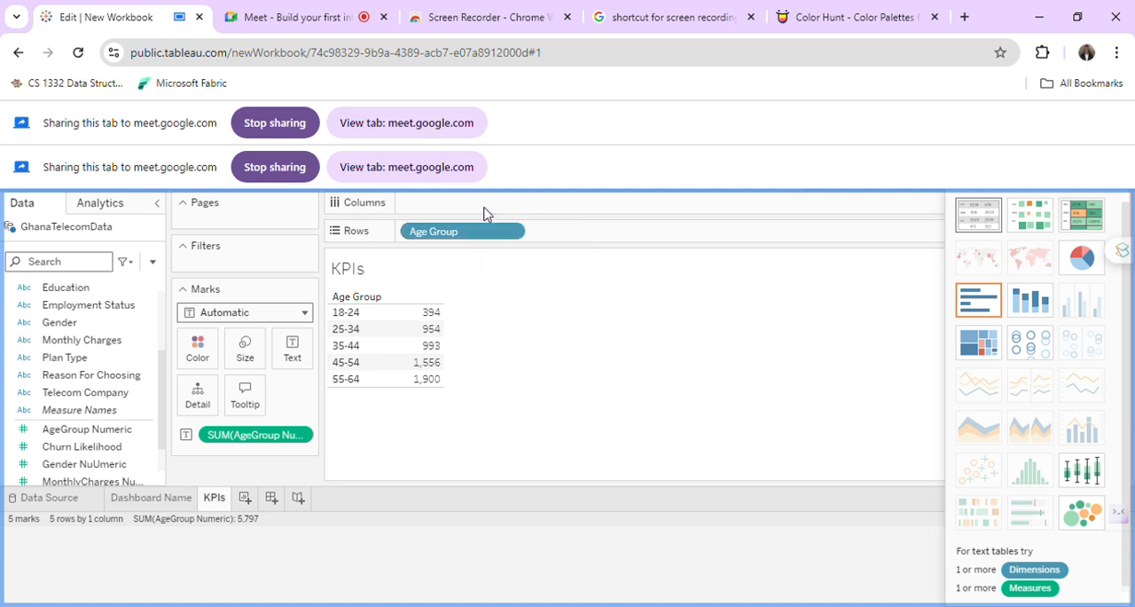
pyautogui.moveTo(485, 231); pyautogui.dragTo(484, 209)
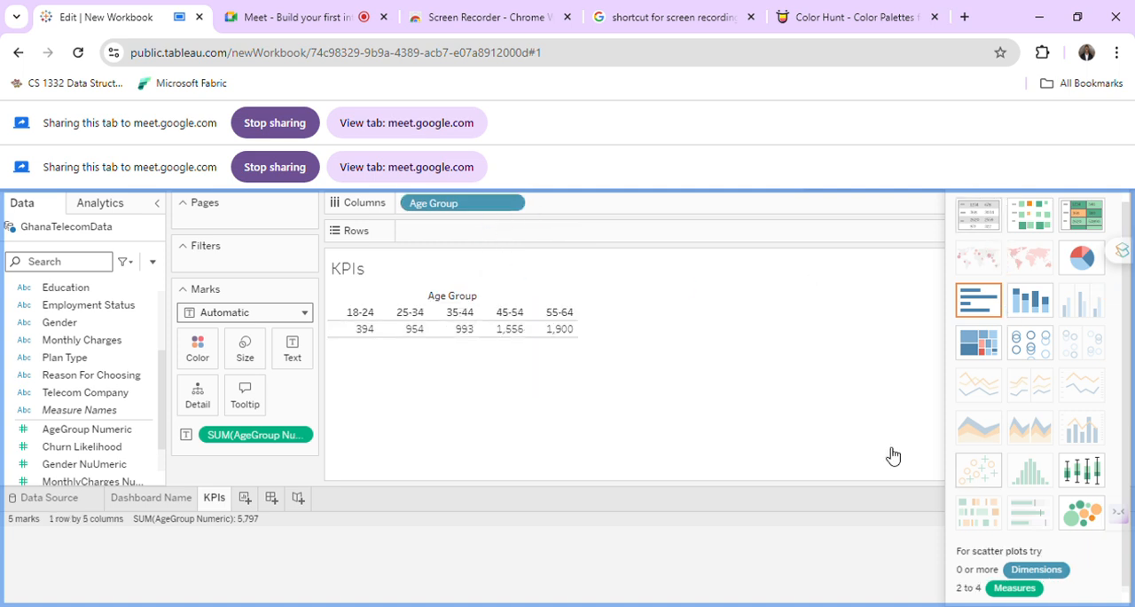
pyautogui.click(995, 205)
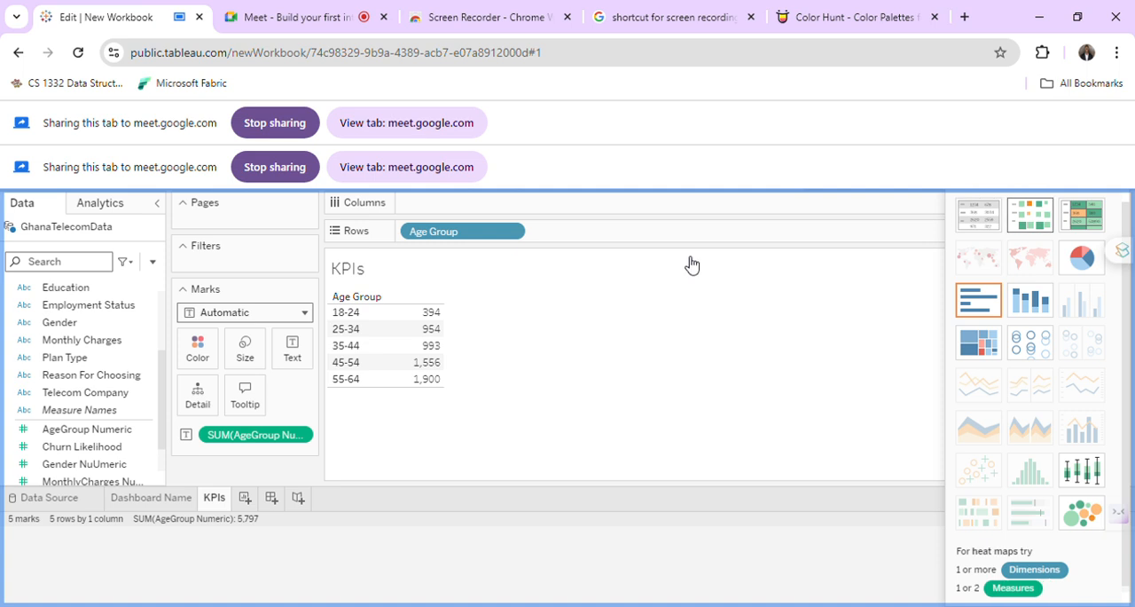
pyautogui.moveTo(467, 230)
pyautogui.mouseDown()
pyautogui.moveTo(471, 208)
pyautogui.moveTo(477, 217)
pyautogui.mouseUp()
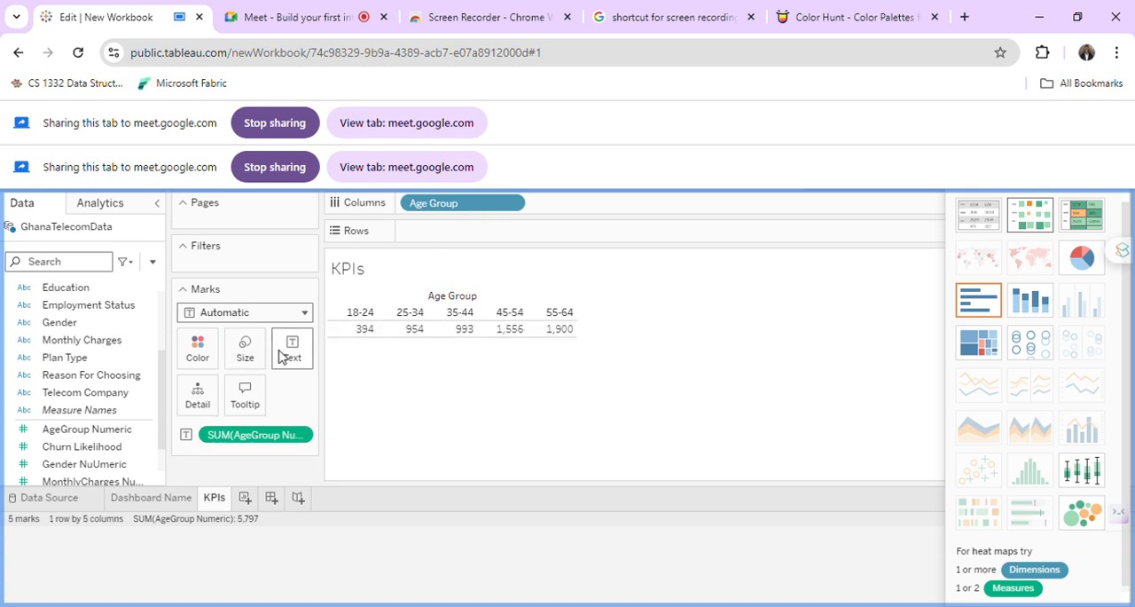
# Try a mark size of 63% for the KPIs table values, and set it to 47%.
pyautogui.click(245, 352)
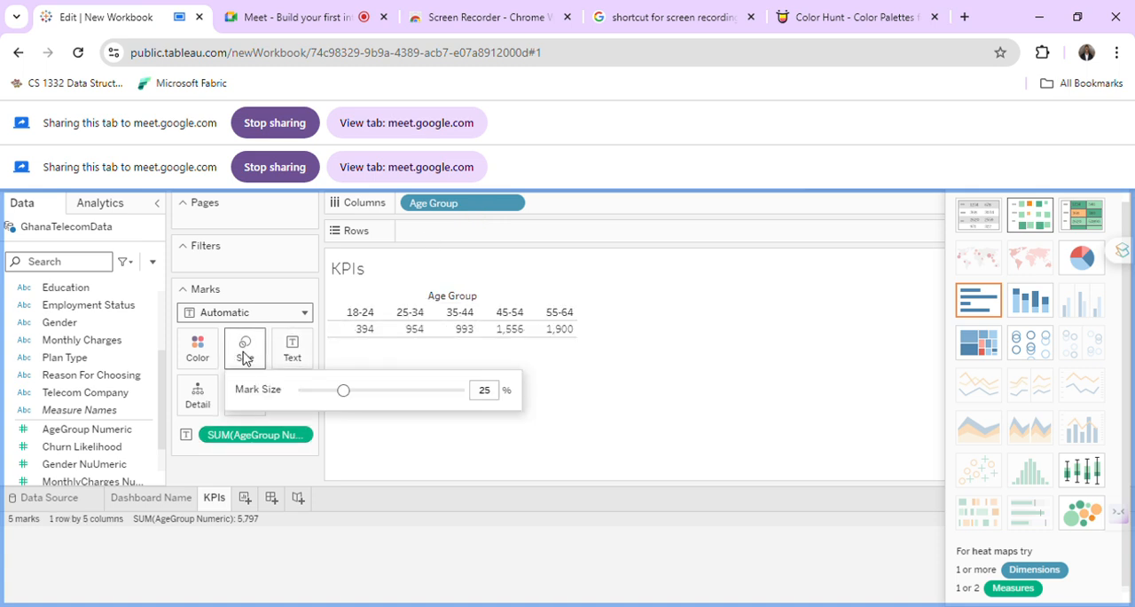
pyautogui.click(377, 391)
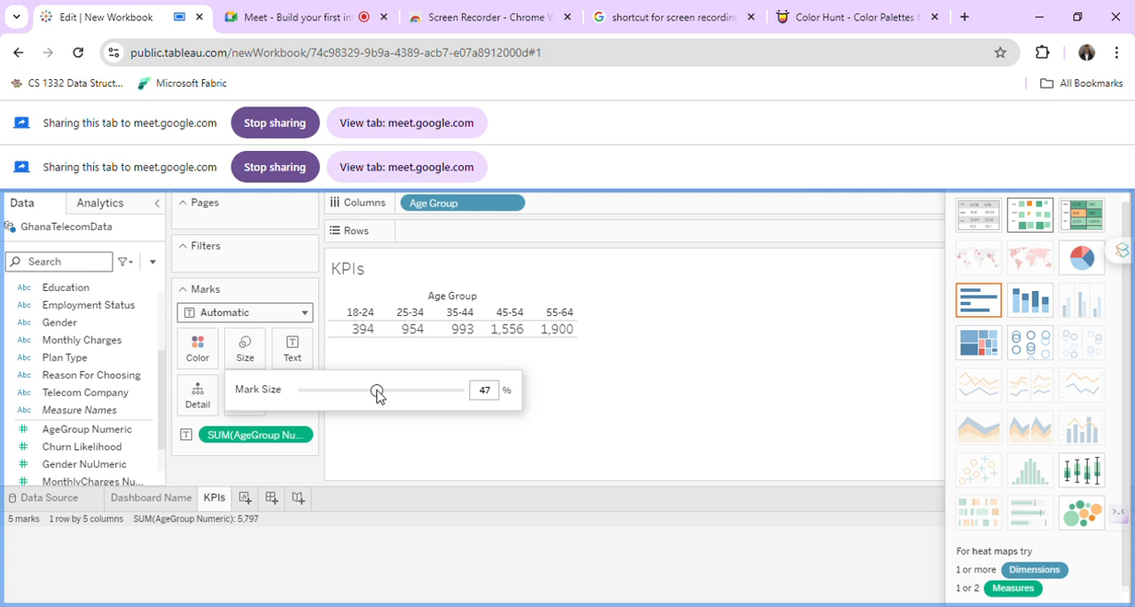
pyautogui.click(426, 391)
pyautogui.moveTo(427, 397); pyautogui.dragTo(401, 395)
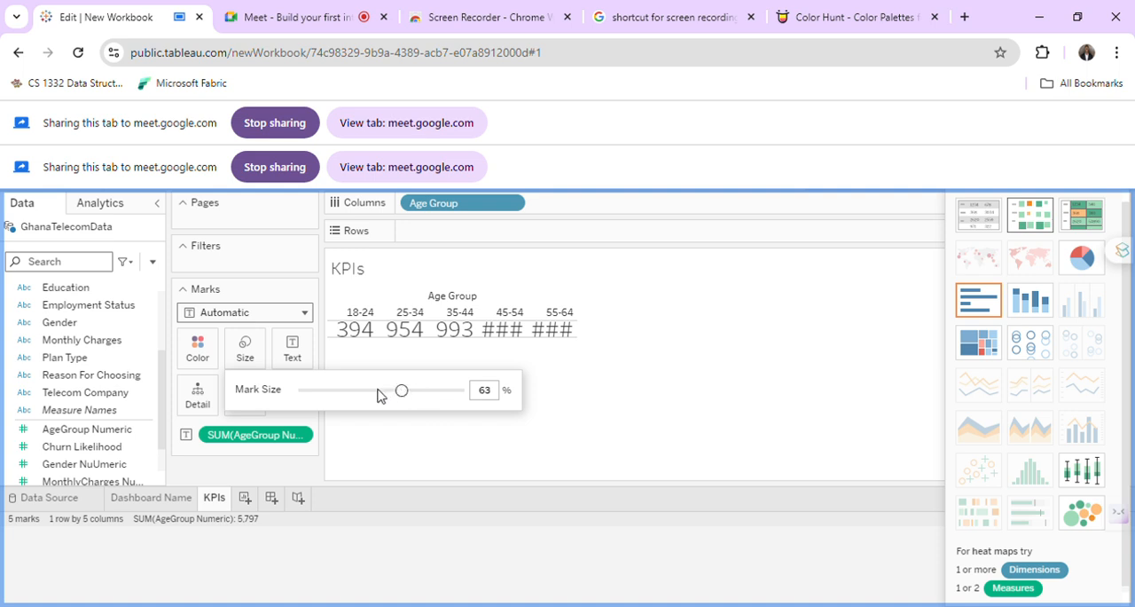
pyautogui.click(378, 391)
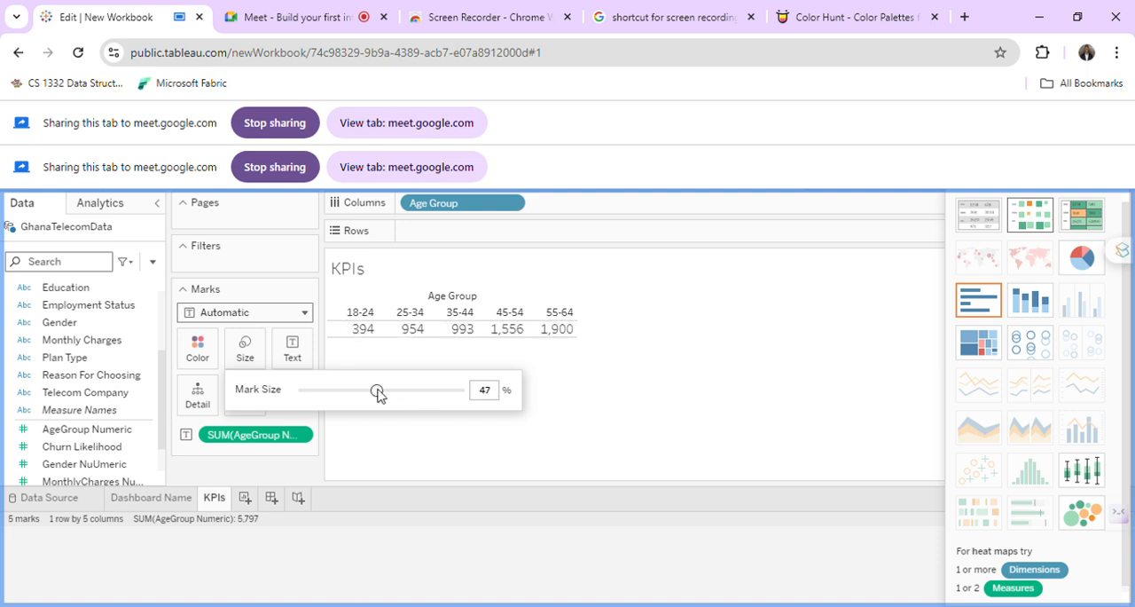
pyautogui.click(614, 397)
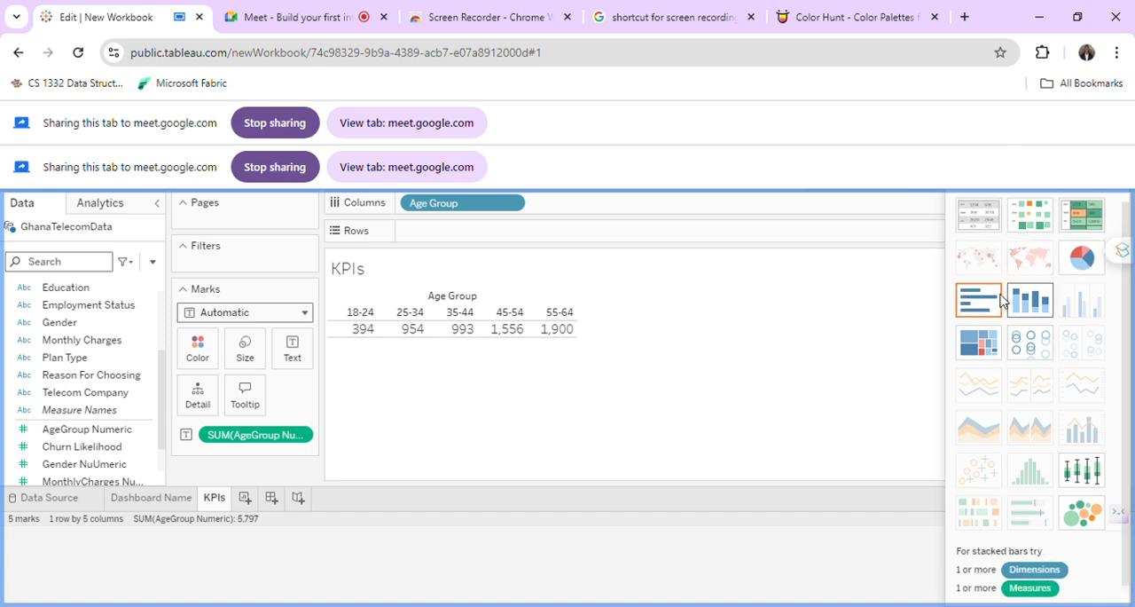
# Rebuild the KPIs view as a default text table with Age Group placed on Columns, keeping the Automatic mark type.
pyautogui.click(975, 224)
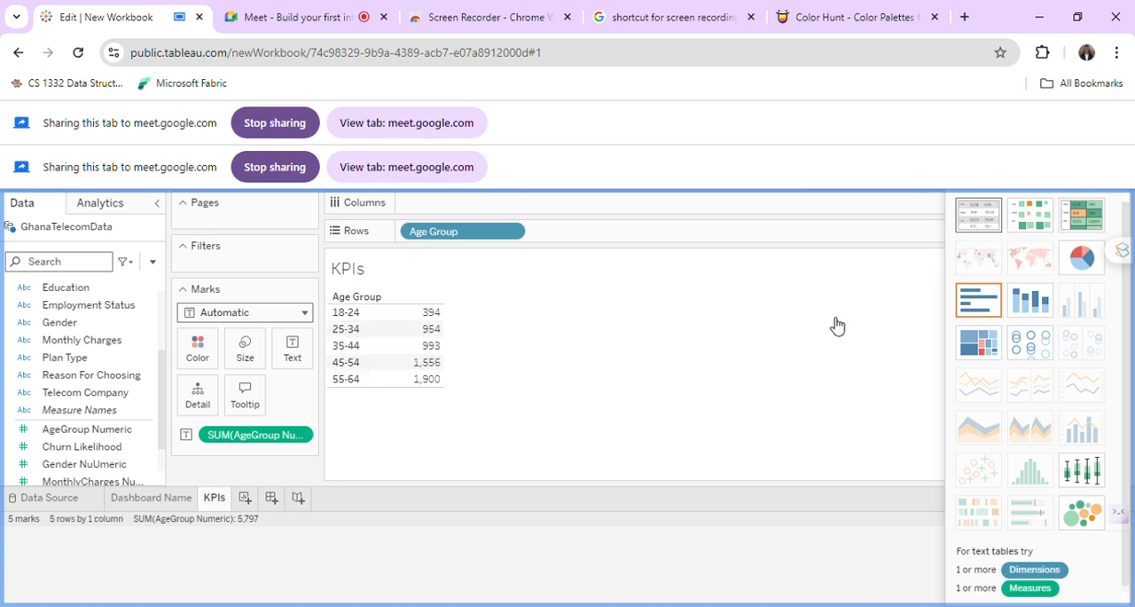
pyautogui.moveTo(473, 234); pyautogui.dragTo(488, 212)
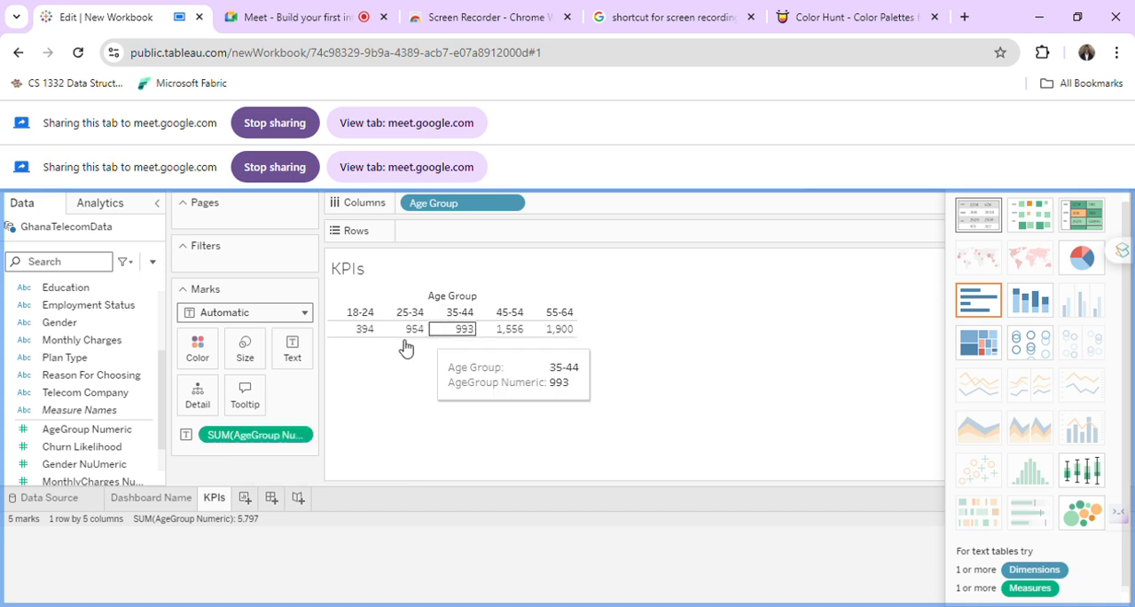
pyautogui.click(301, 313)
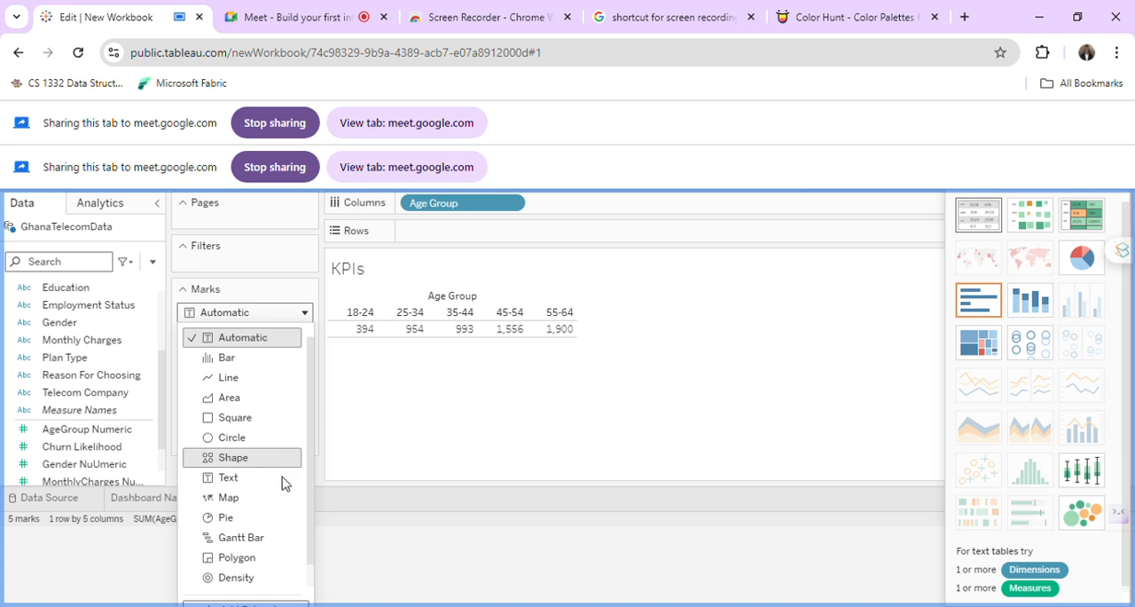
pyautogui.click(476, 466)
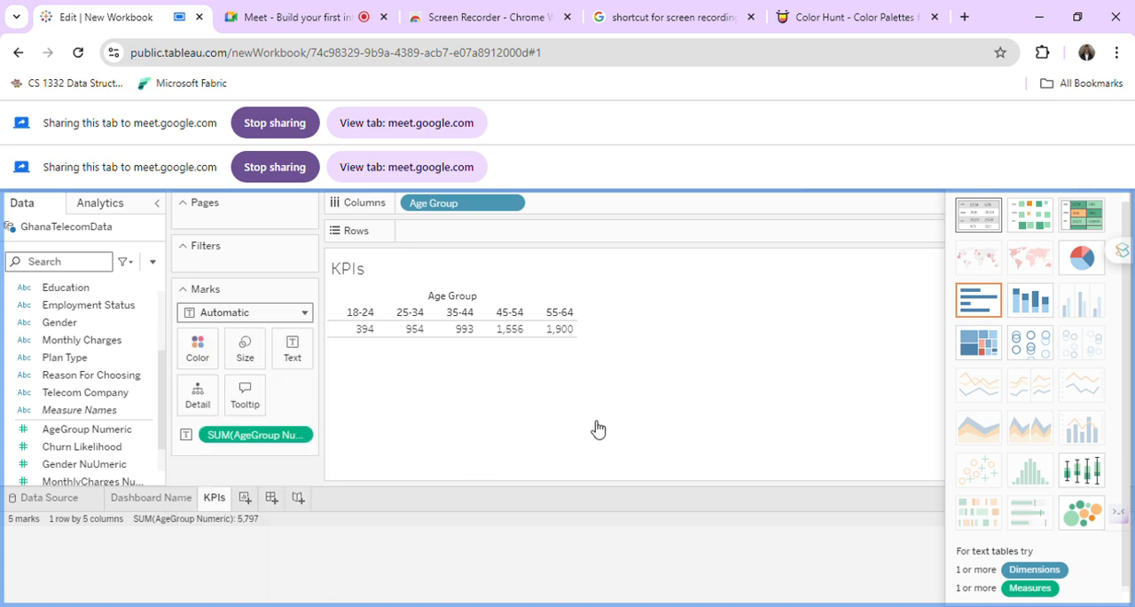
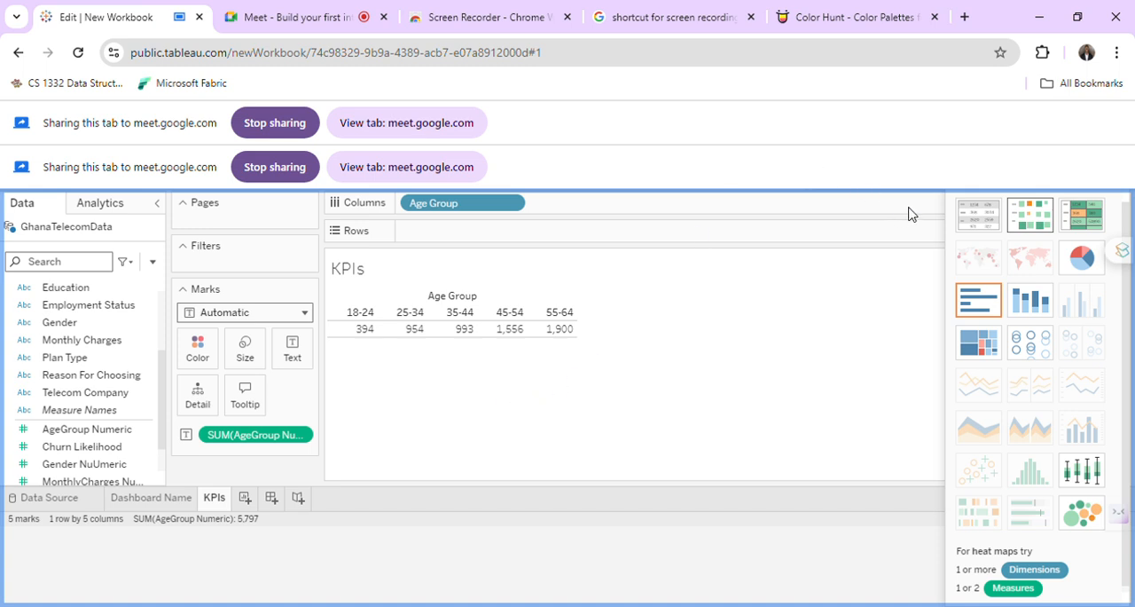
pyautogui.scroll(-1, 1015, 441)
pyautogui.scroll(1, 1108, 188)
pyautogui.click(364, 312)
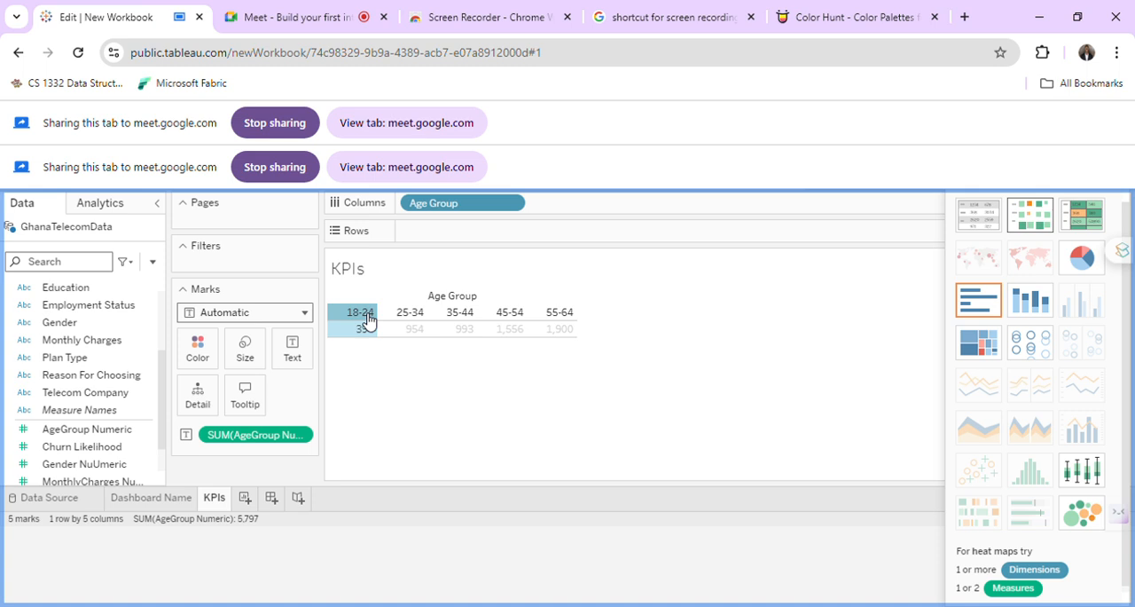
pyautogui.click(551, 331)
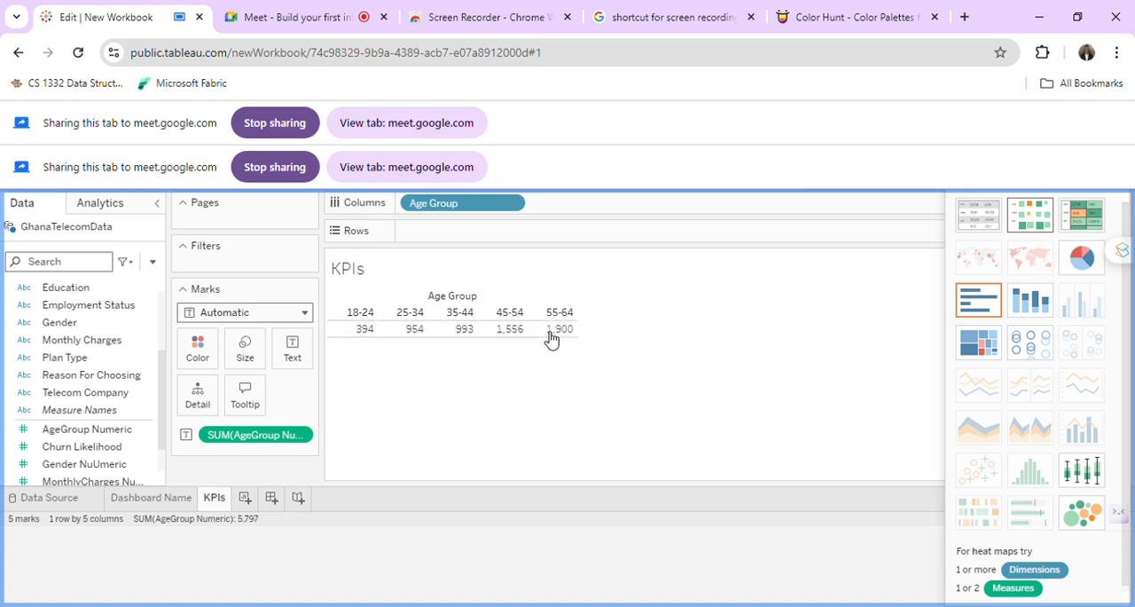
pyautogui.click(358, 312)
pyautogui.click(359, 314)
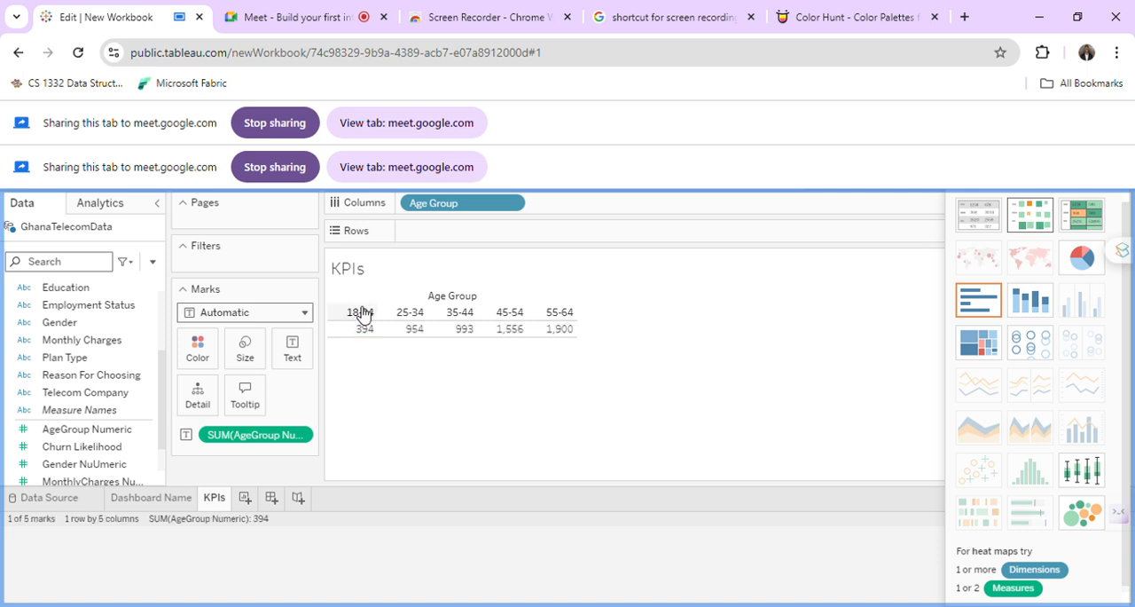
pyautogui.click(367, 317)
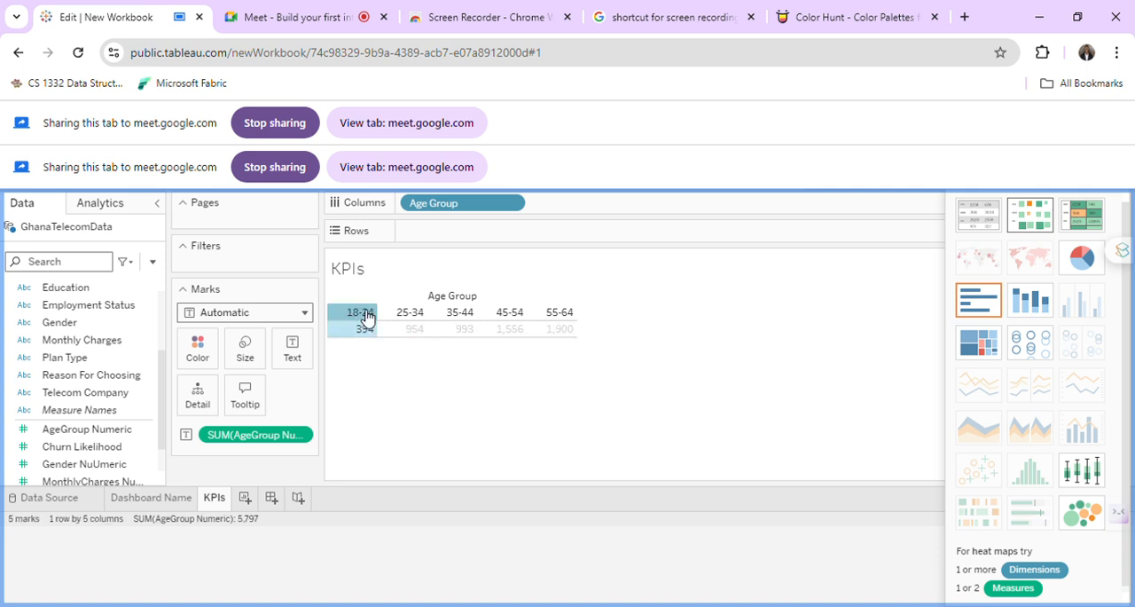
pyautogui.rightClick(365, 317)
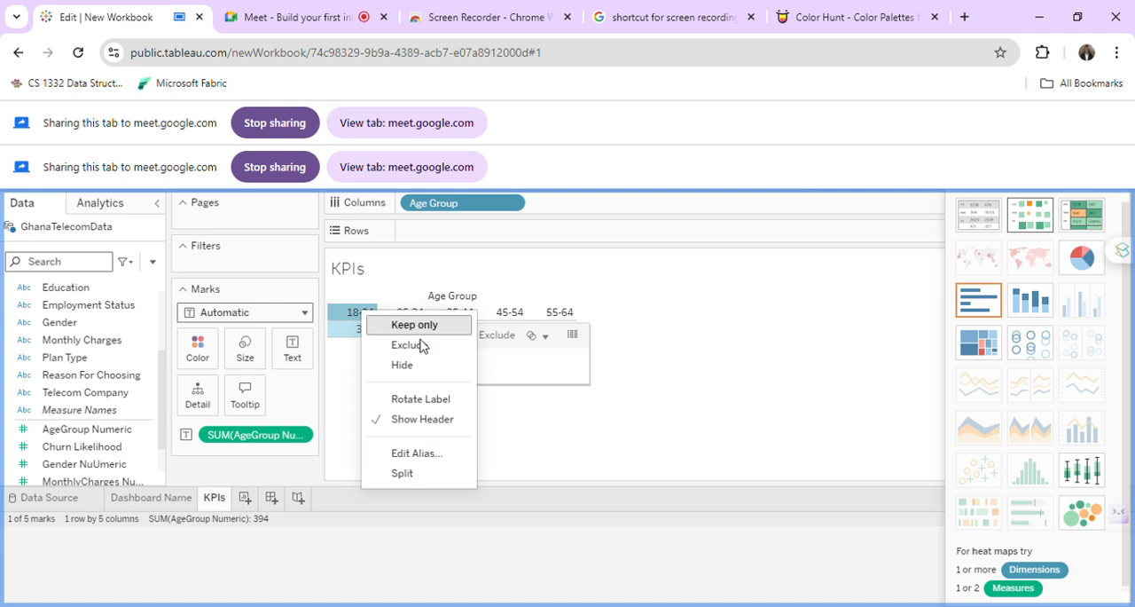
pyautogui.click(431, 453)
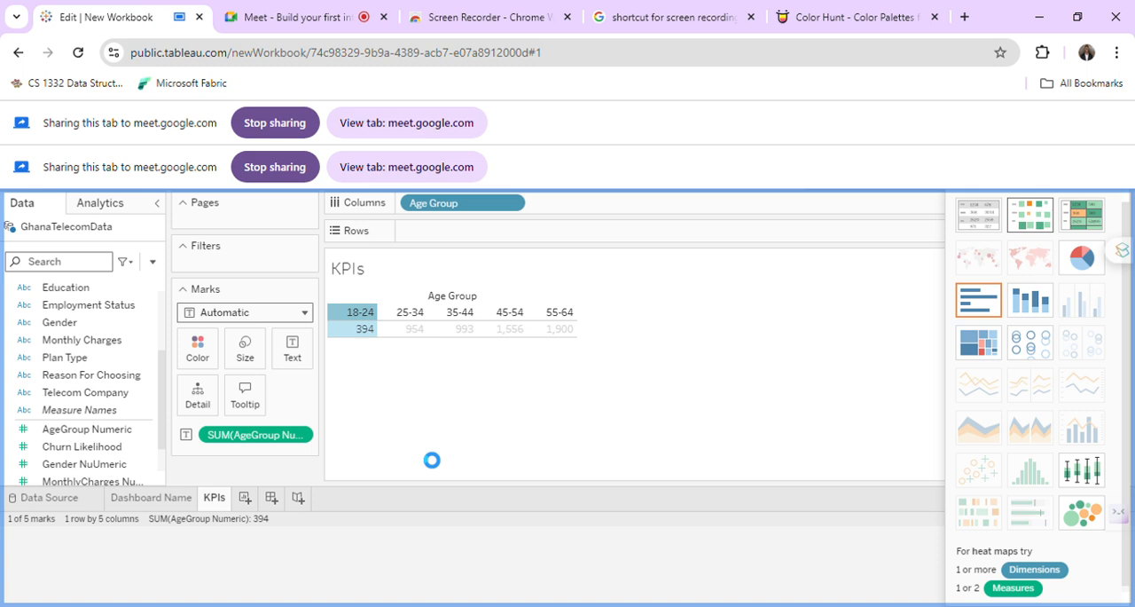
pyautogui.click(640, 436)
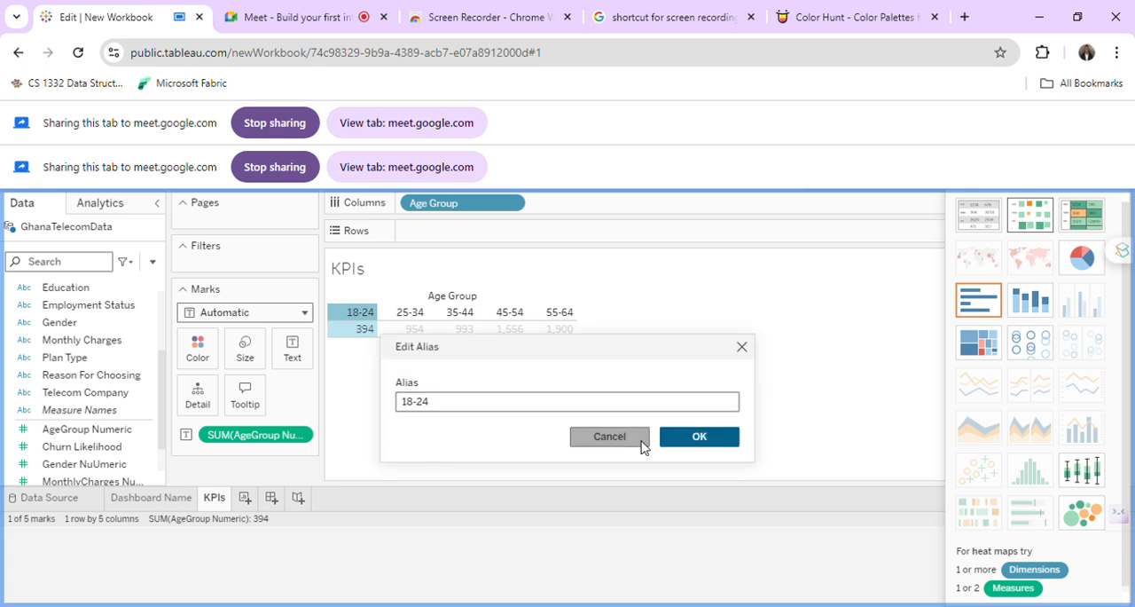
pyautogui.rightClick(362, 312)
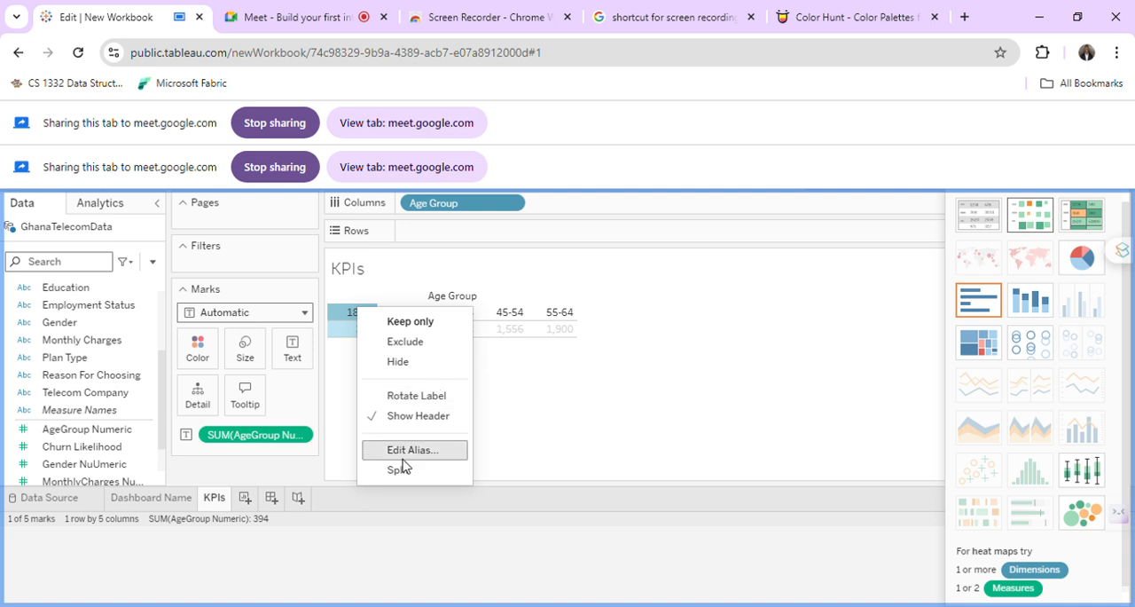
pyautogui.click(344, 280)
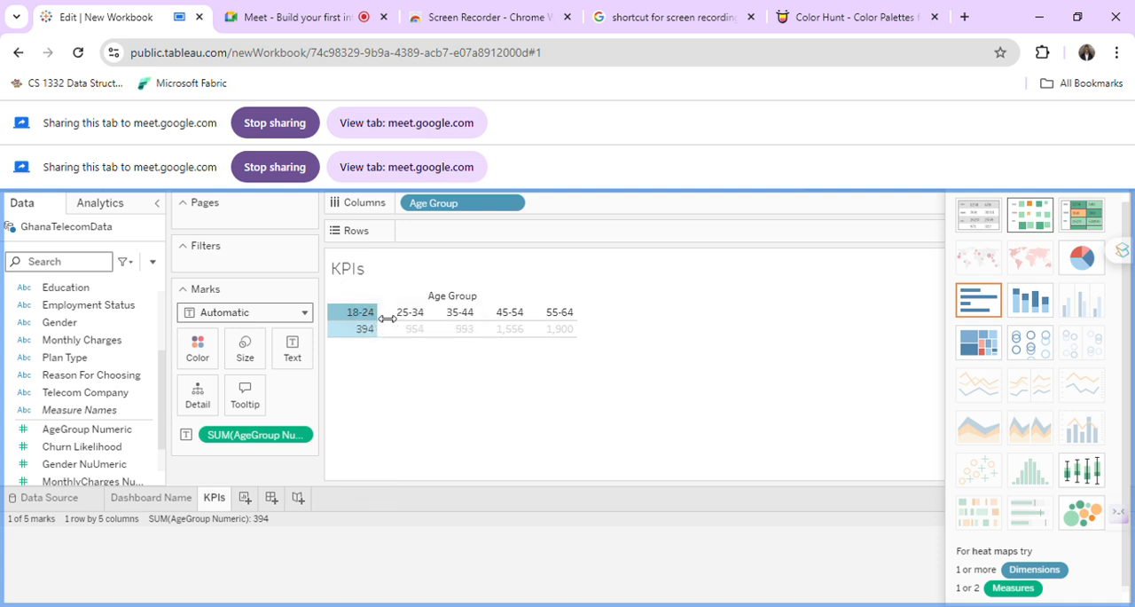
# Widen the age group columns of the KPIs table so the values spread further across the view.
pyautogui.moveTo(387, 313); pyautogui.dragTo(424, 321)
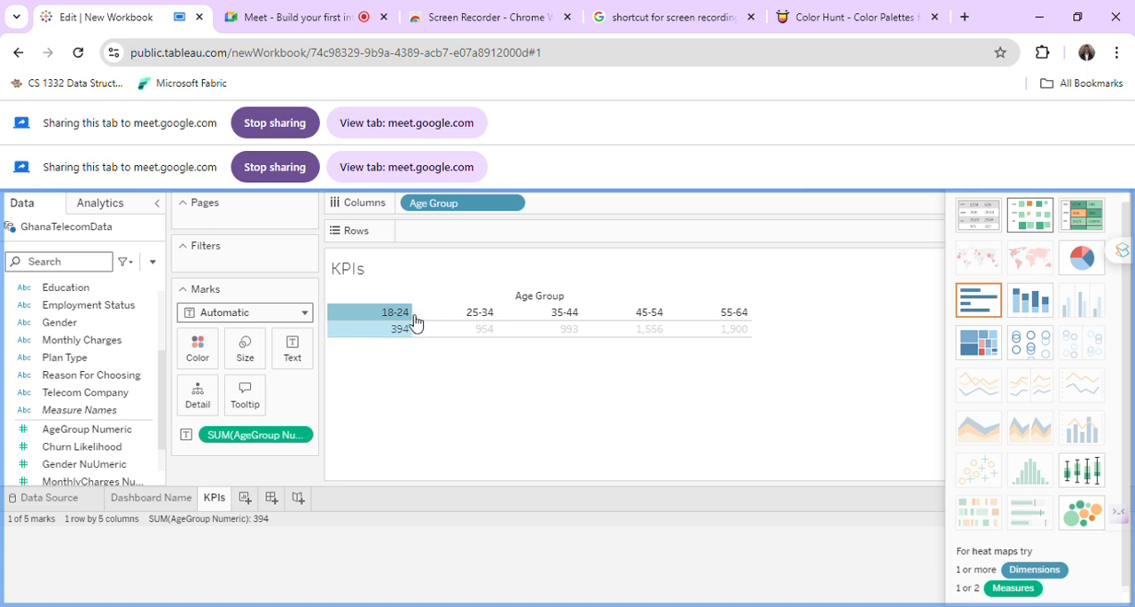
pyautogui.moveTo(417, 322)
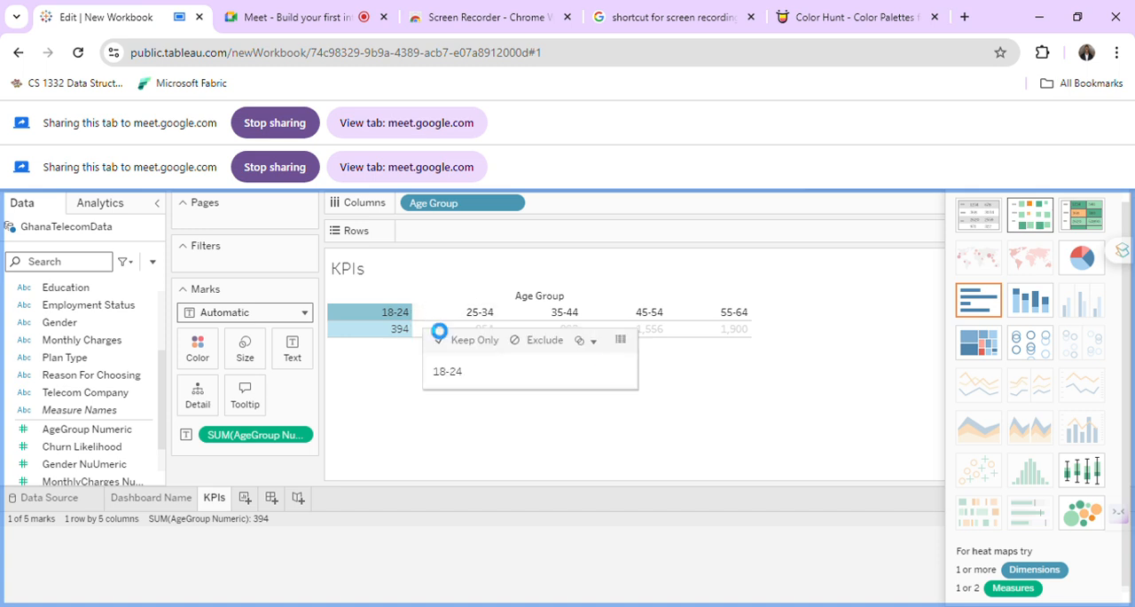
# Open the underlying data for the 18-24 group, close the data window, and clear the selection in the KPIs table.
pyautogui.click(594, 342)
pyautogui.click(596, 343)
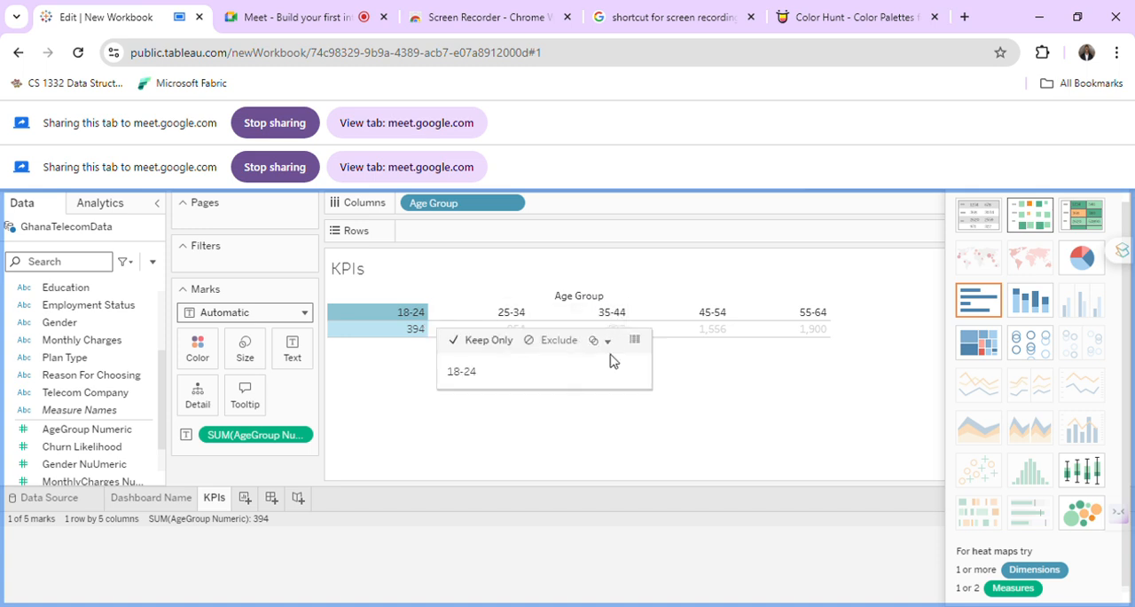
pyautogui.click(635, 341)
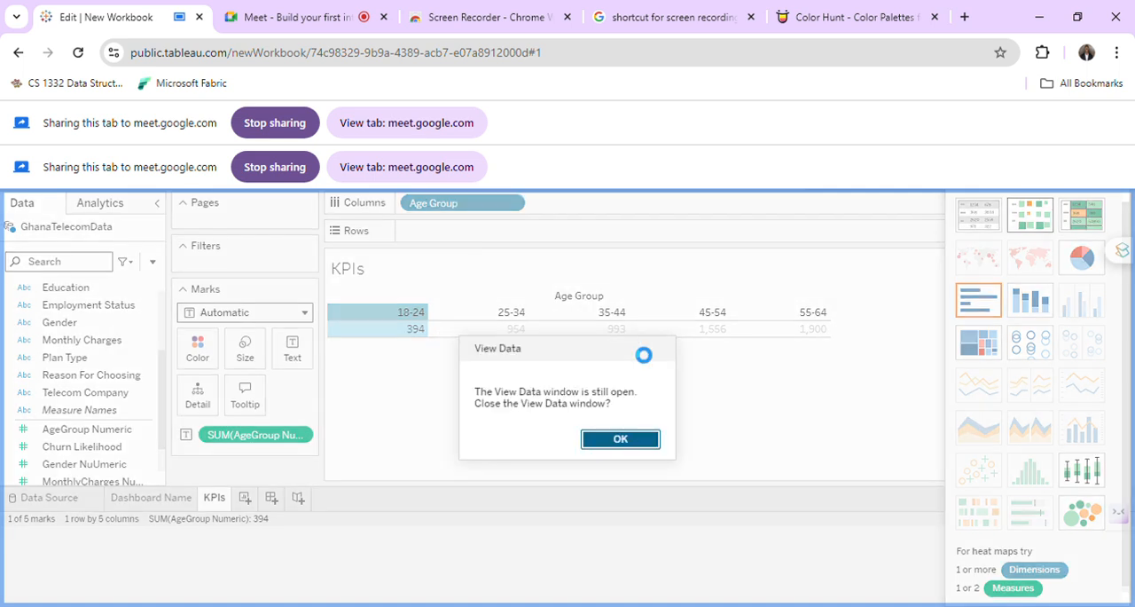
pyautogui.click(621, 444)
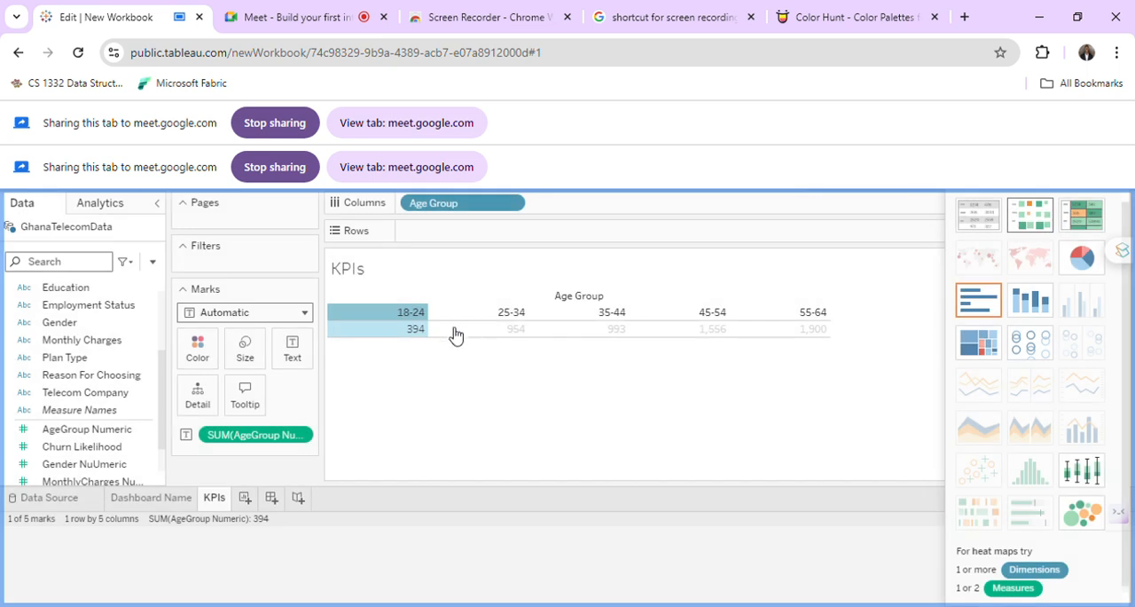
pyautogui.click(508, 312)
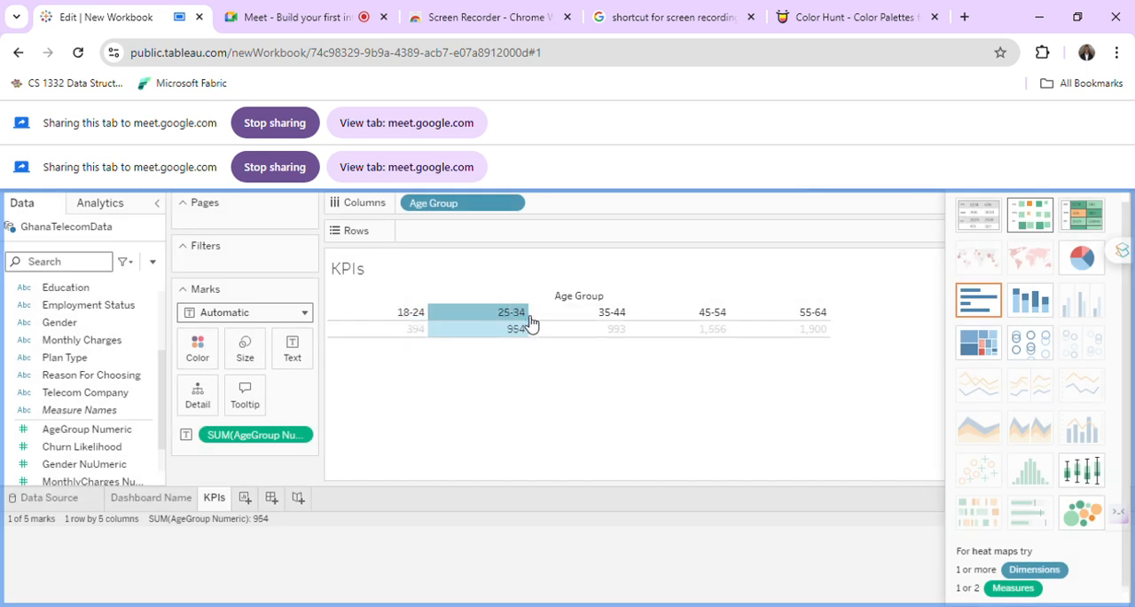
pyautogui.click(537, 318)
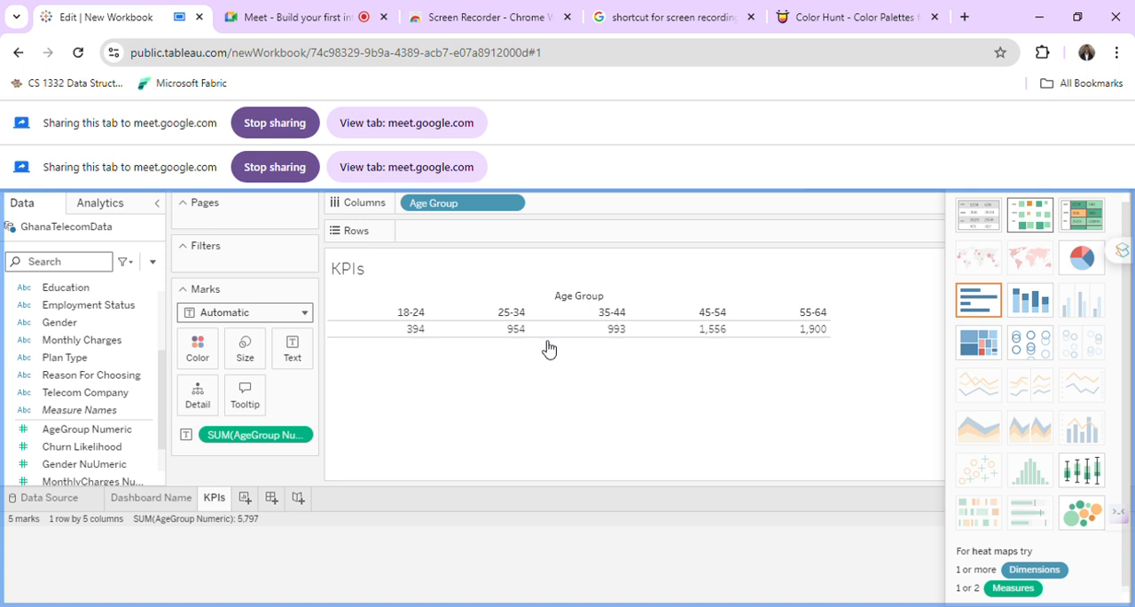
# Examine the available options for the SUM(AgeGroup Numeric) text mark, including its quick table calculations.
pyautogui.moveTo(834, 330)
pyautogui.click(306, 435)
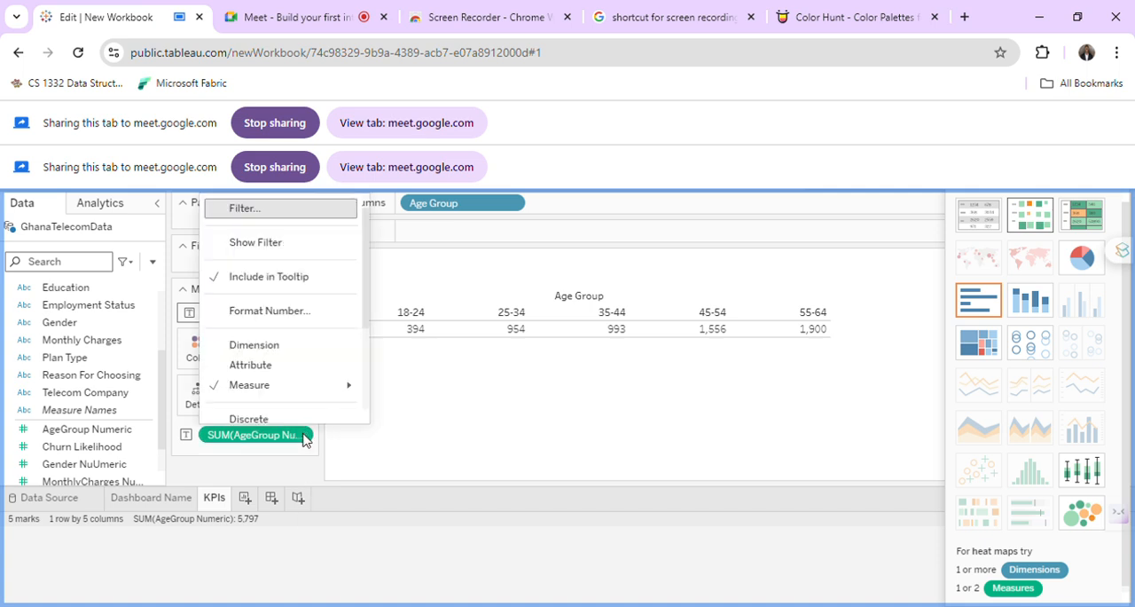
pyautogui.scroll(-3, 307, 406)
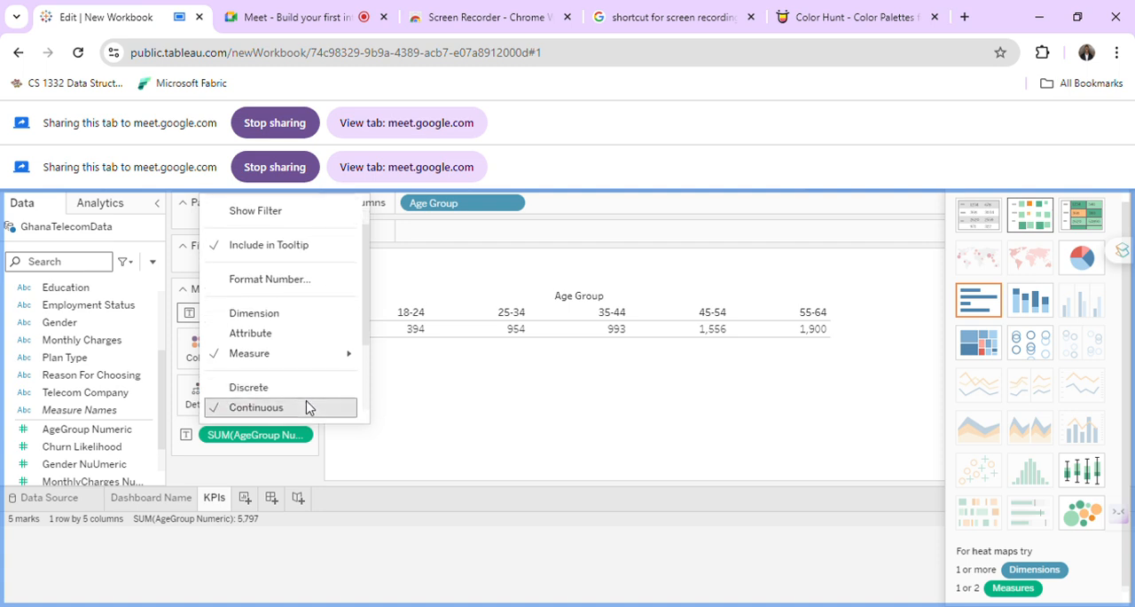
pyautogui.scroll(-2, 305, 405)
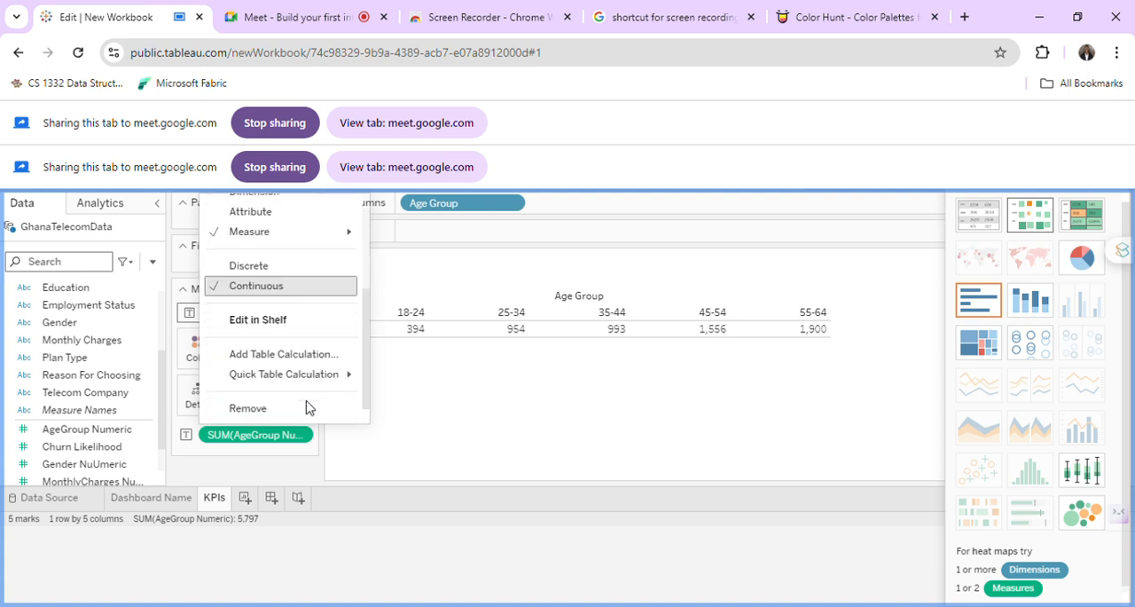
pyautogui.click(464, 450)
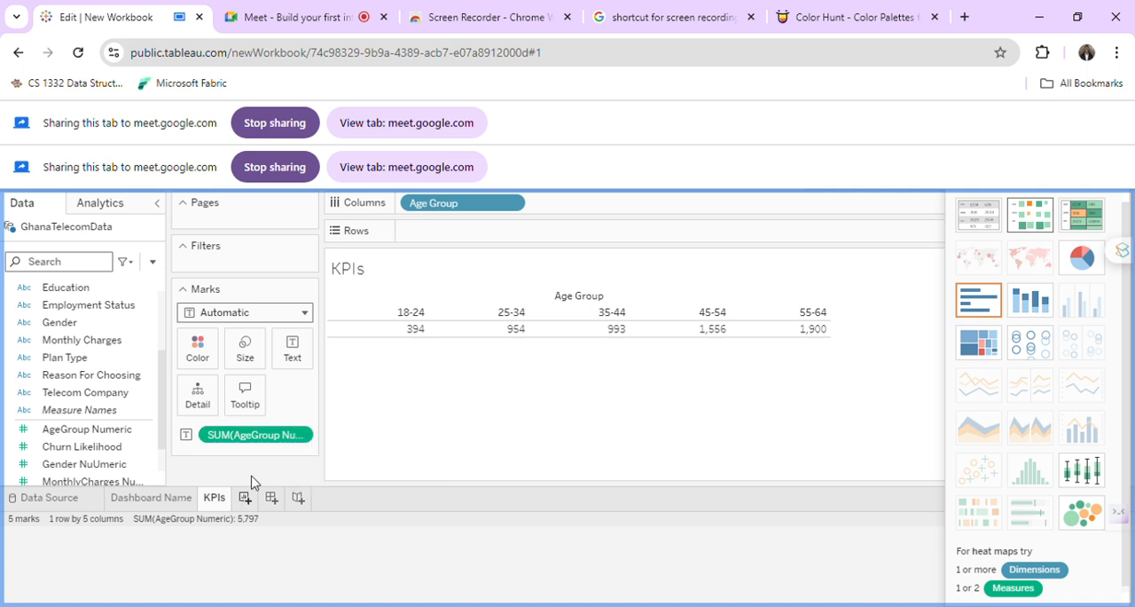
pyautogui.click(304, 436)
pyautogui.scroll(-2, 305, 385)
pyautogui.moveTo(304, 388)
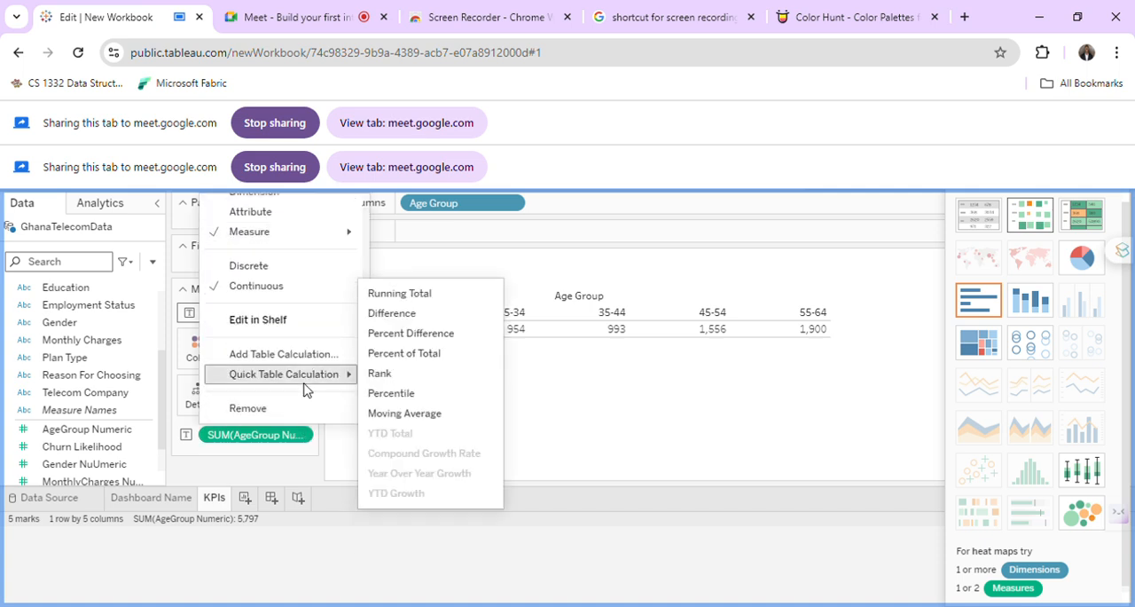
pyautogui.scroll(2, 304, 387)
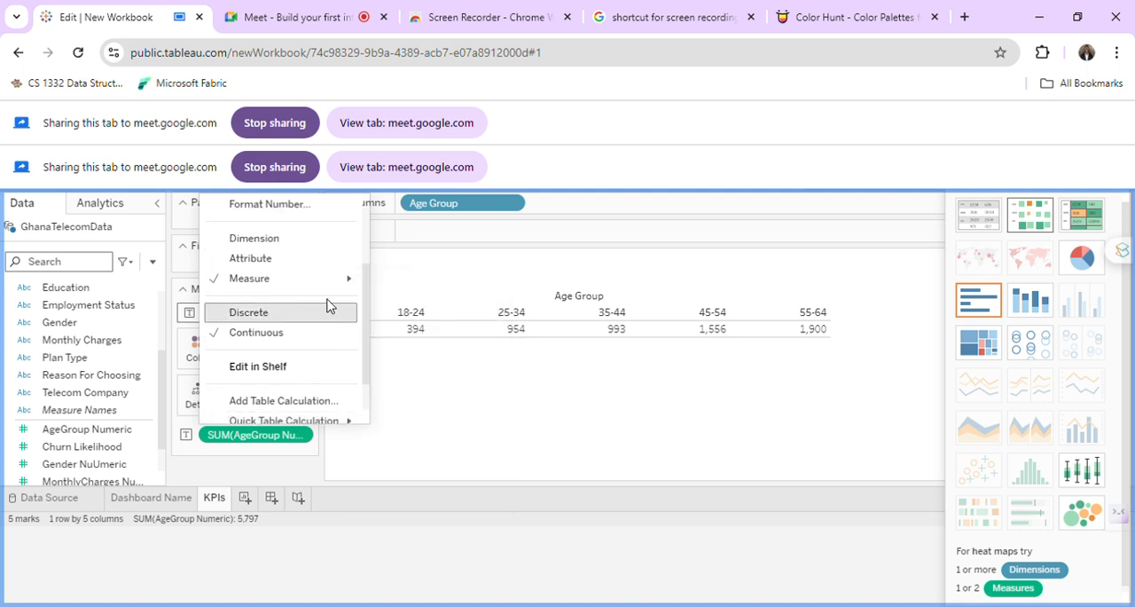
pyautogui.scroll(2, 325, 306)
pyautogui.scroll(1, 328, 306)
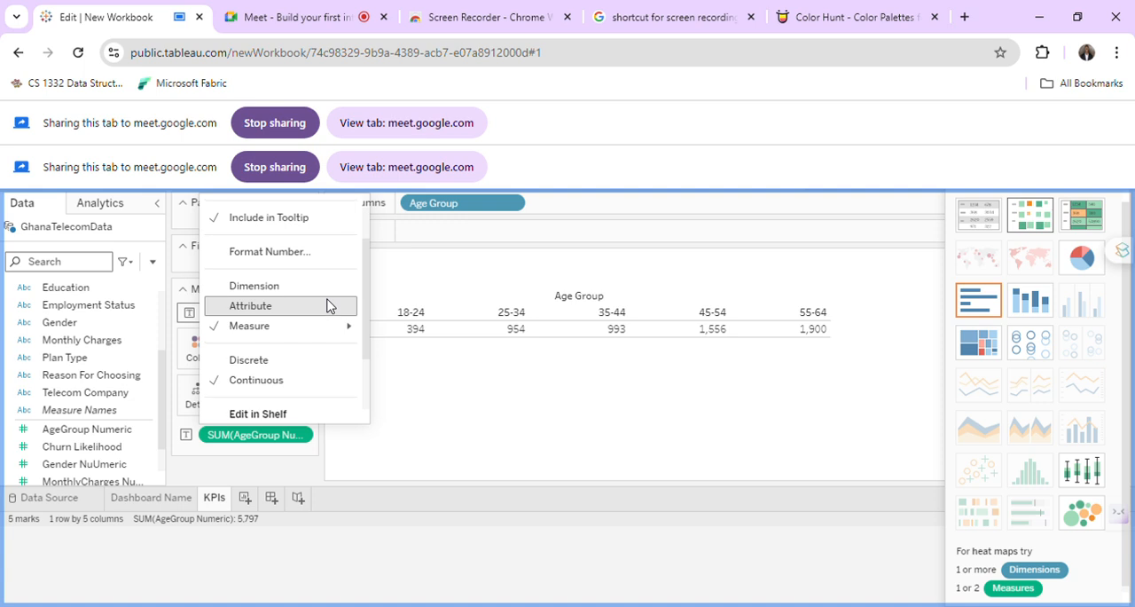
pyautogui.click(399, 356)
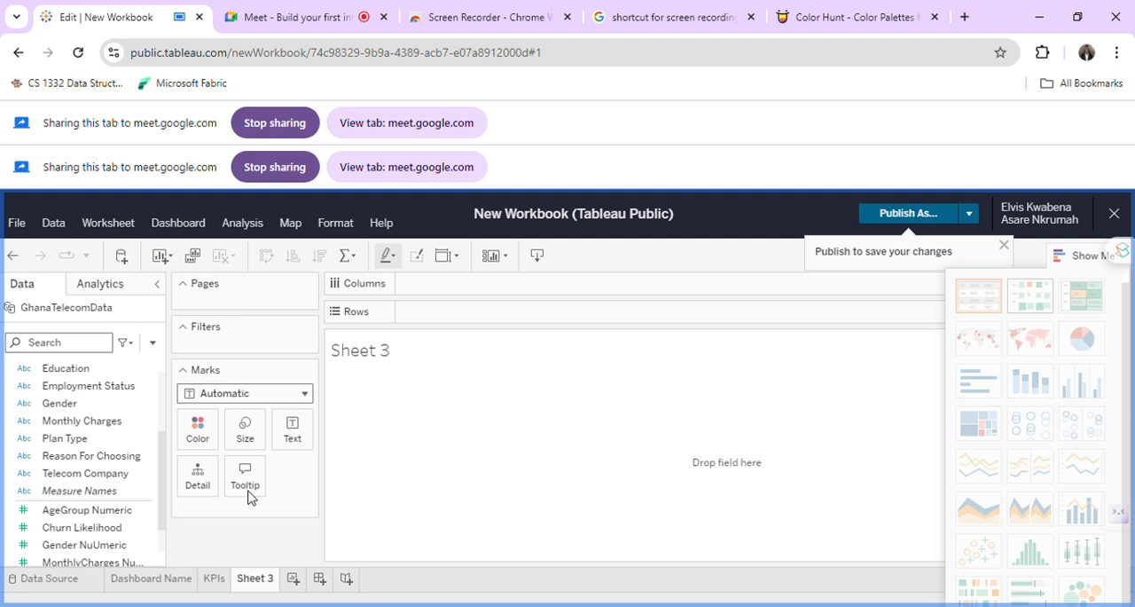
# On the empty Sheet 3, place Gender on Rows and AgeGroup Numeric on Columns as a sum.
pyautogui.scroll(-1, 118, 471)
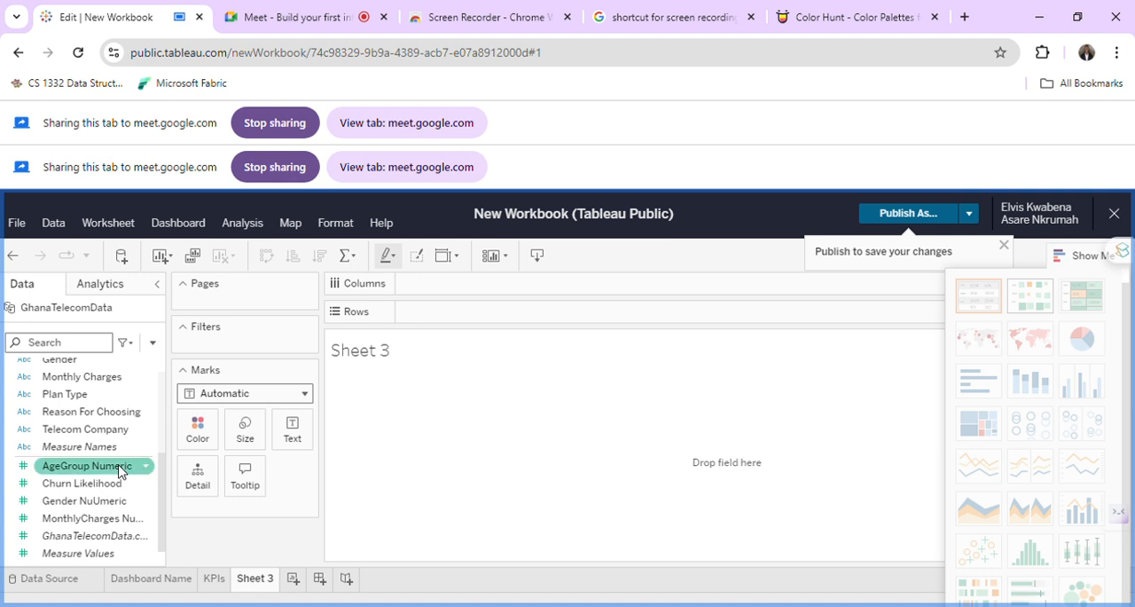
pyautogui.scroll(3, 119, 471)
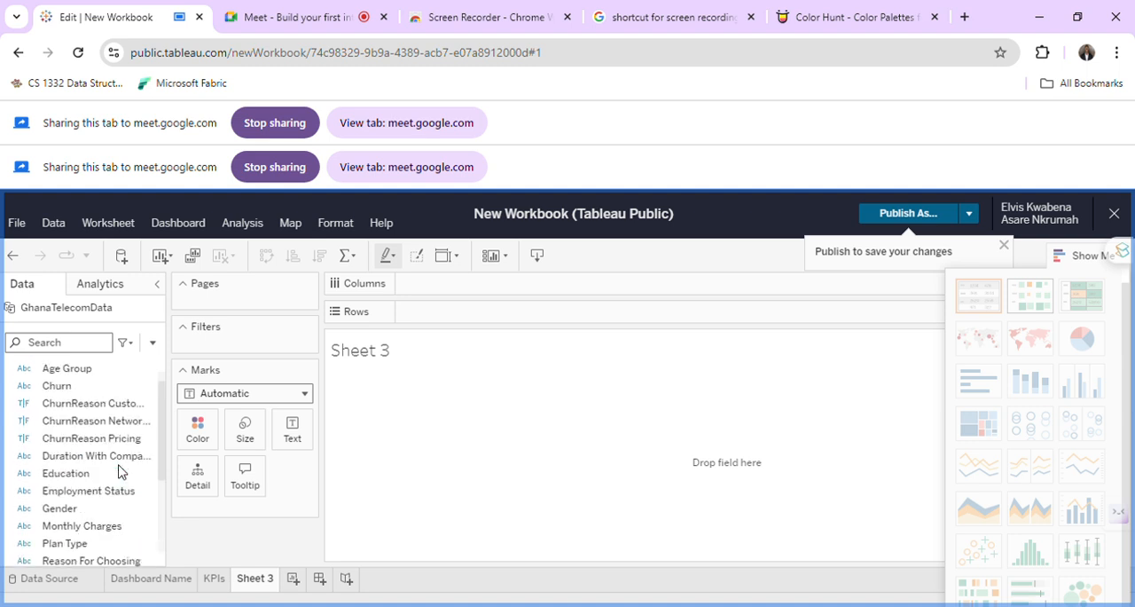
pyautogui.scroll(-1, 119, 471)
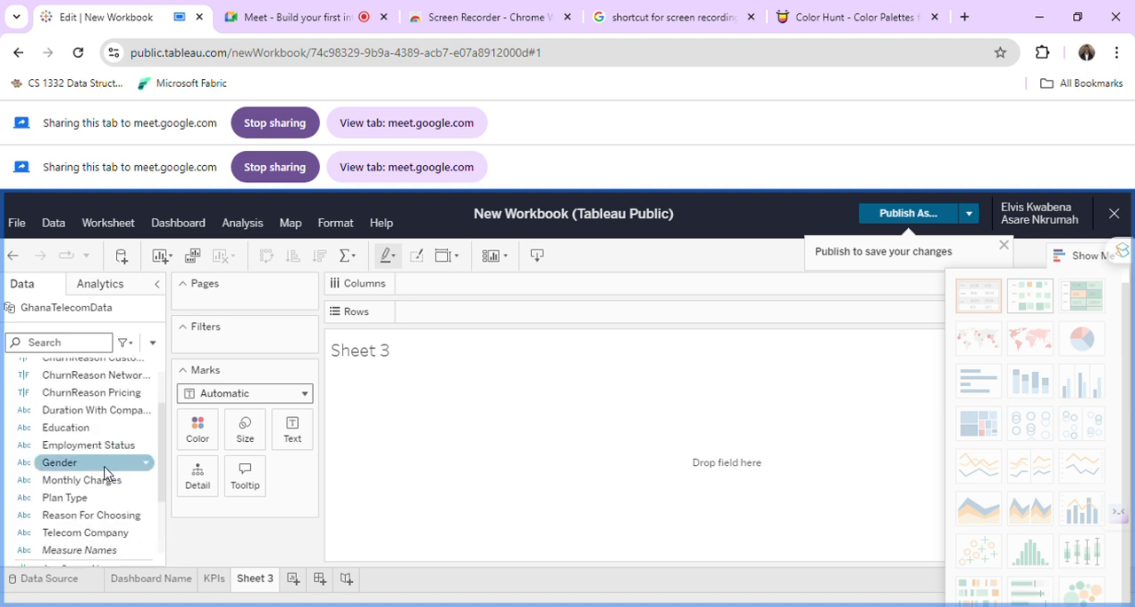
pyautogui.click(106, 469)
pyautogui.moveTo(105, 472); pyautogui.dragTo(461, 321)
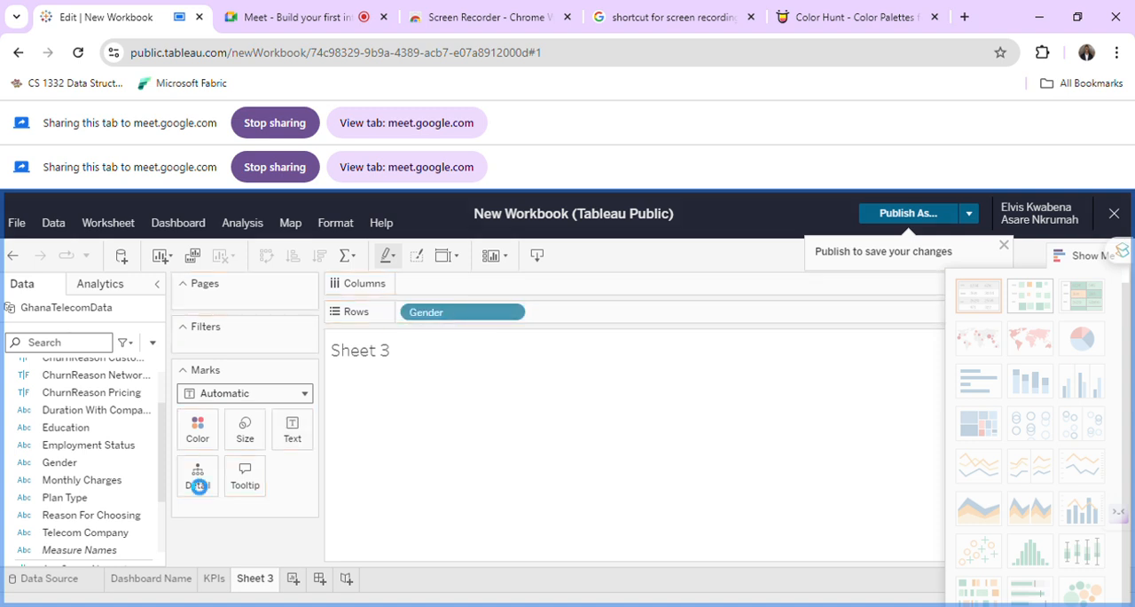
pyautogui.scroll(-3, 110, 494)
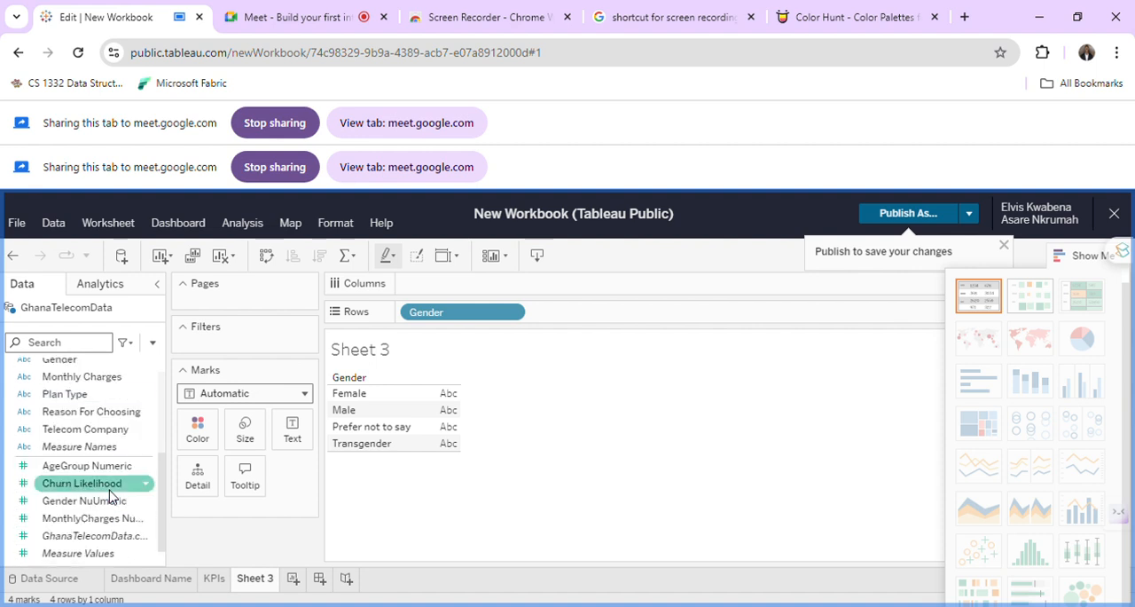
pyautogui.moveTo(102, 466); pyautogui.dragTo(498, 297)
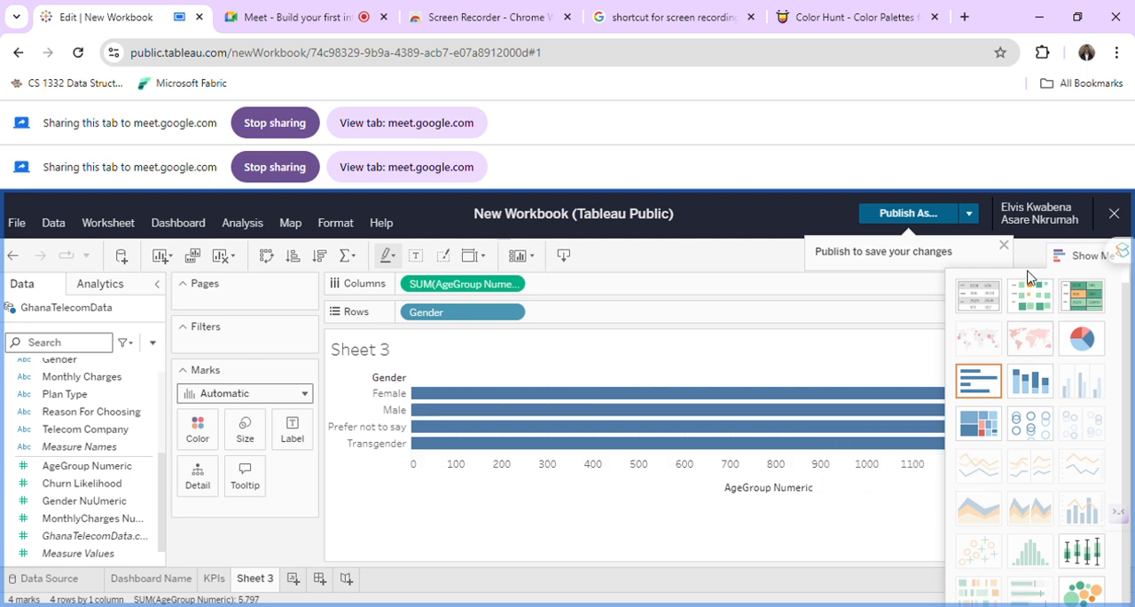
# Dismiss the publish reminder, then try a pie chart and switch to a treemap for the Gender view on Sheet 3.
pyautogui.click(1003, 245)
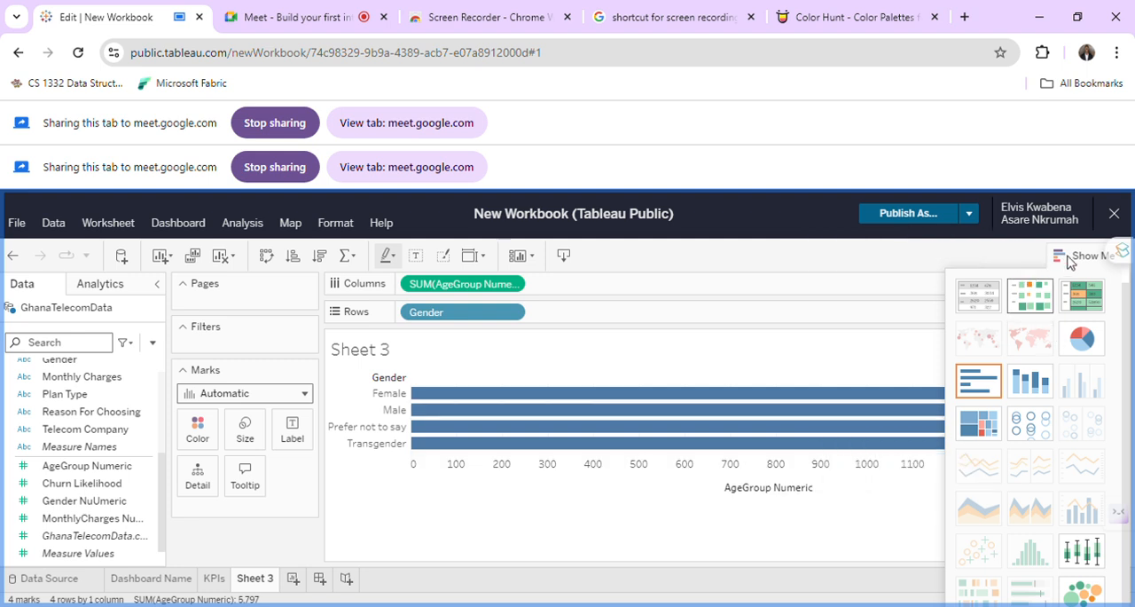
pyautogui.click(1073, 258)
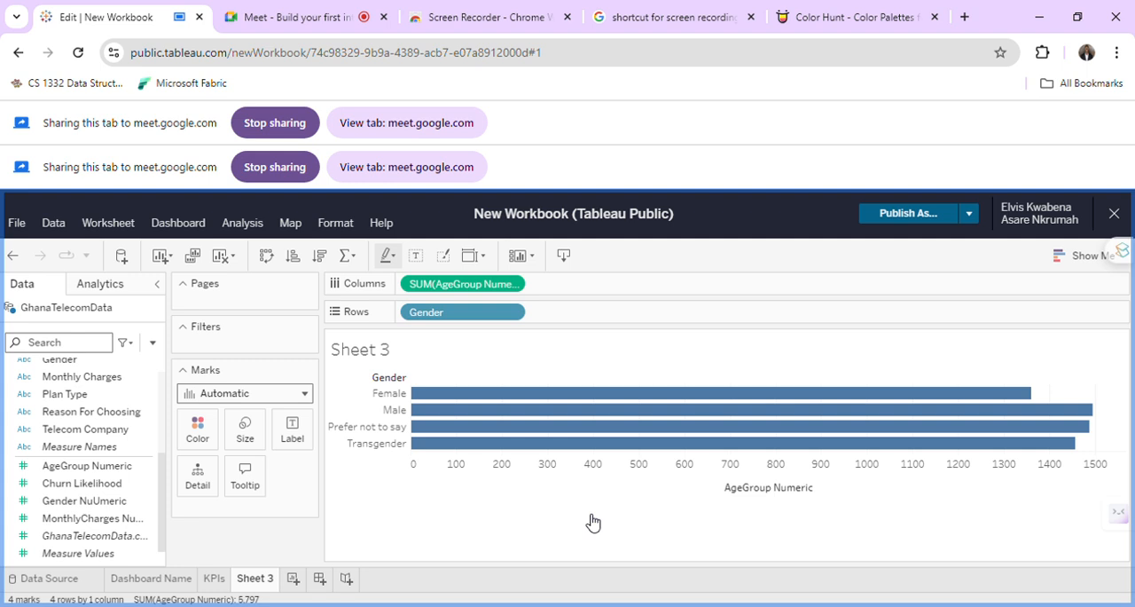
pyautogui.click(1075, 259)
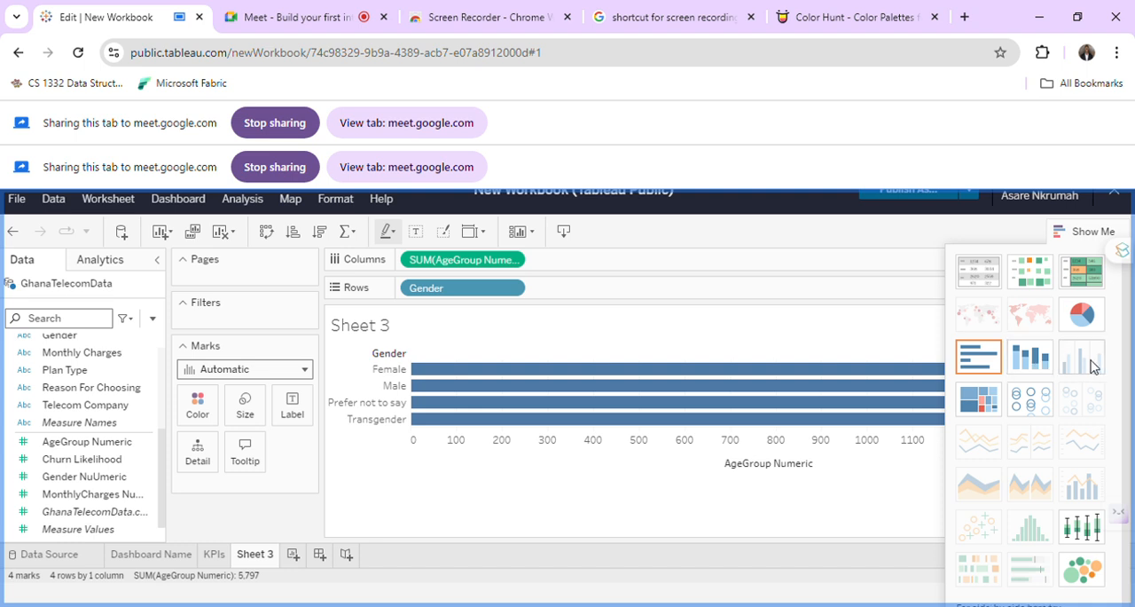
pyautogui.click(1078, 319)
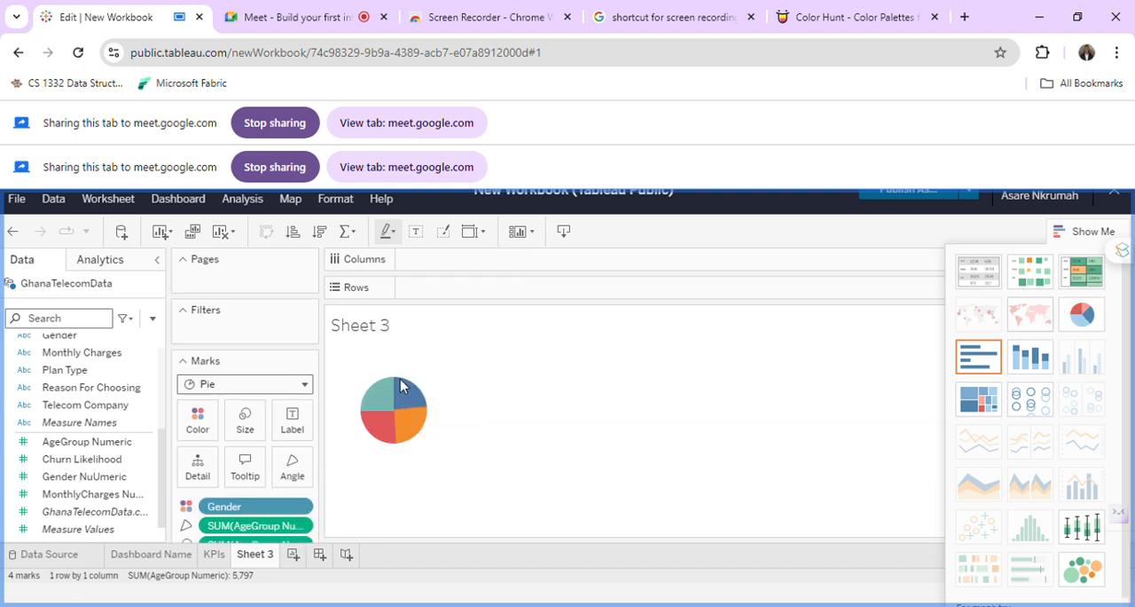
pyautogui.moveTo(405, 418)
pyautogui.click(978, 403)
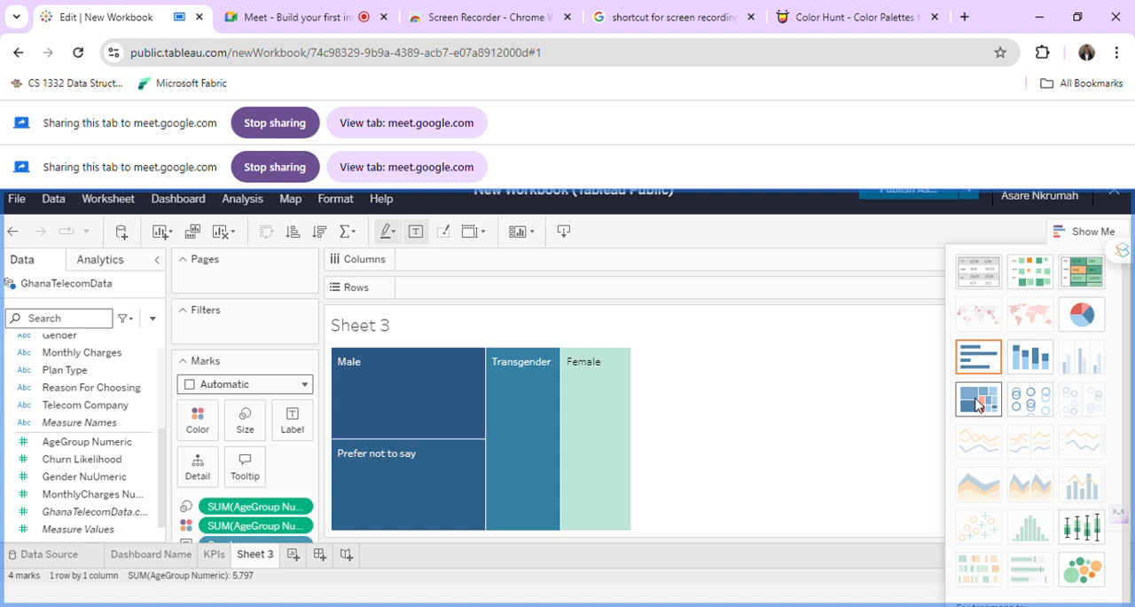
# Change the Sheet 3 gender view to a pie chart and show its mark labels.
pyautogui.click(1085, 327)
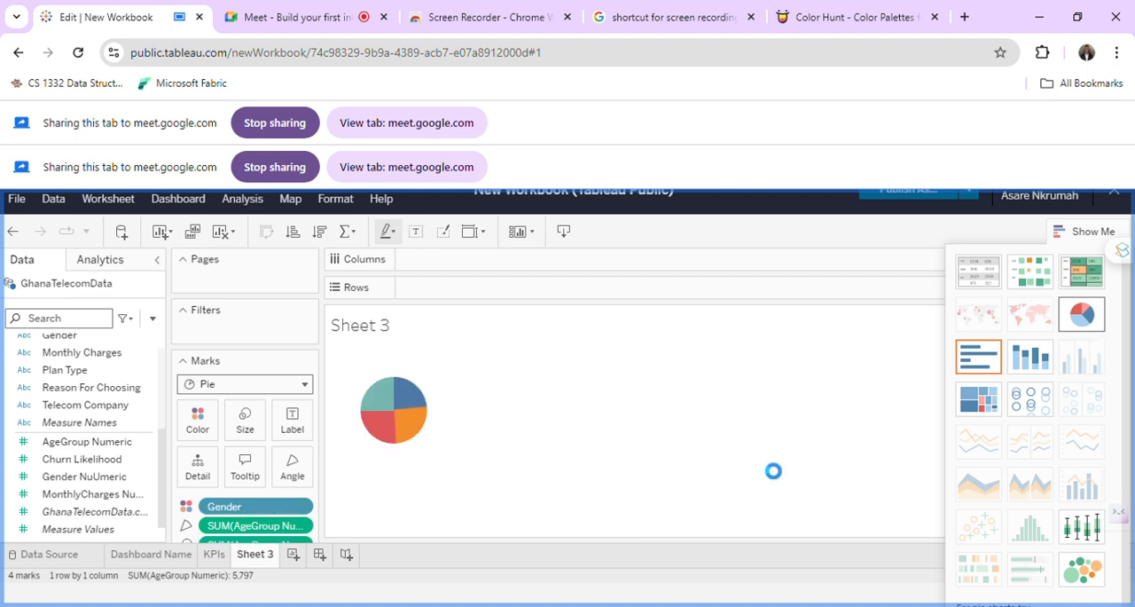
pyautogui.click(292, 416)
pyautogui.click(287, 459)
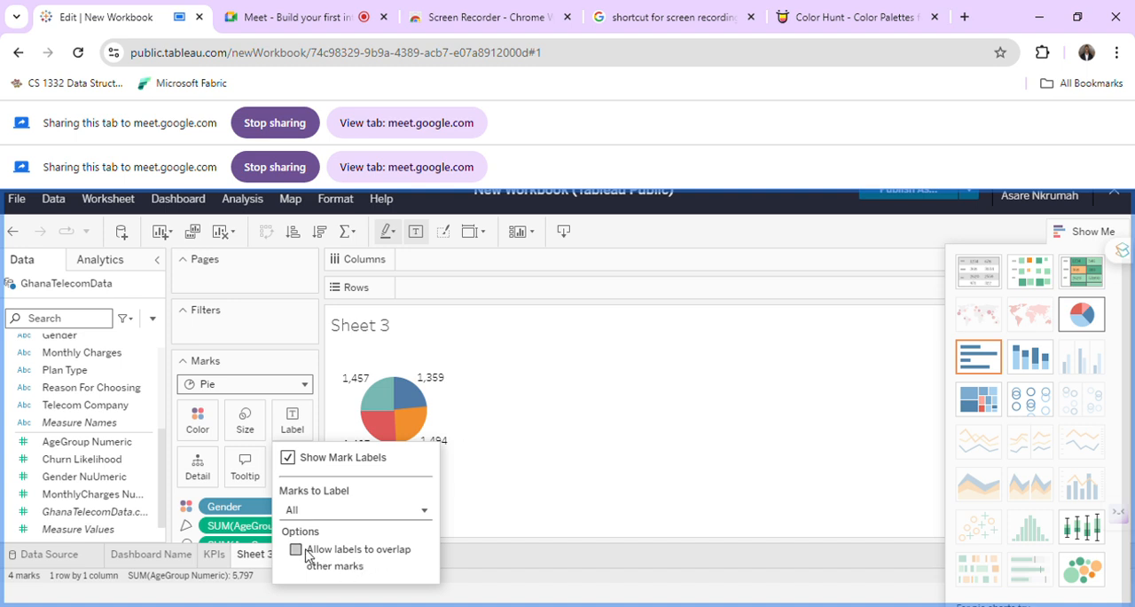
# Try labelling only the selected marks of the pie, return Marks to Label to All, and close the label options.
pyautogui.click(365, 514)
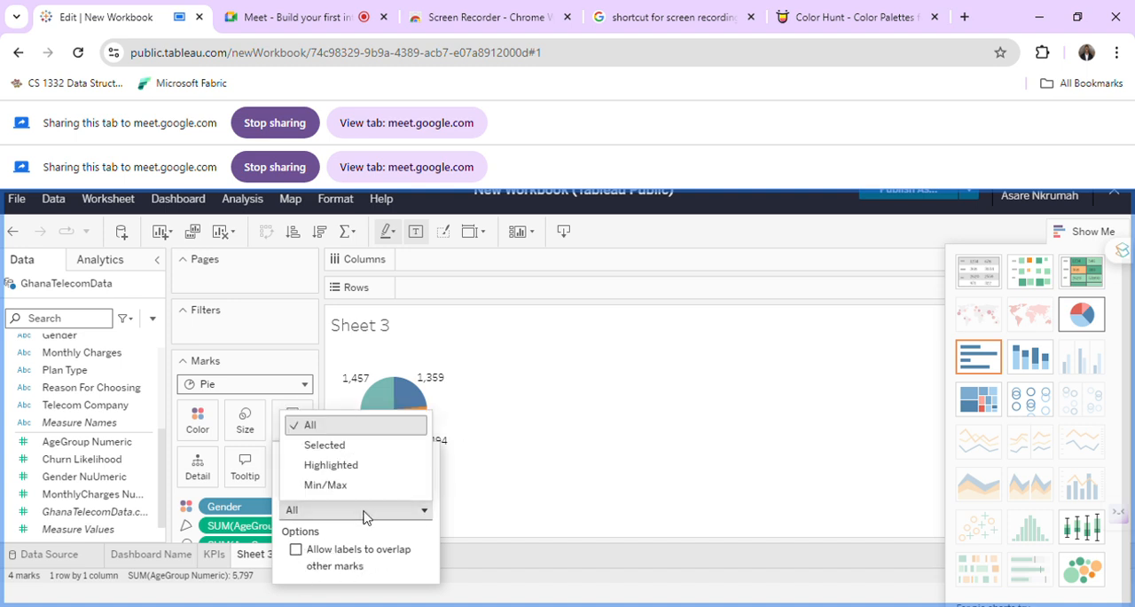
pyautogui.click(367, 451)
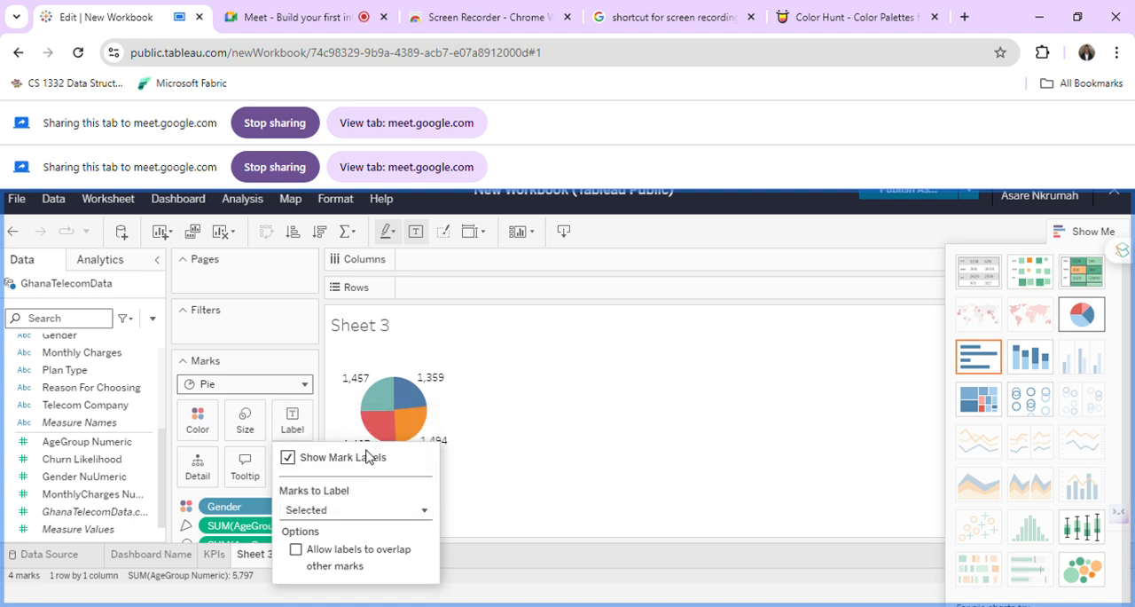
pyautogui.click(364, 509)
pyautogui.click(332, 429)
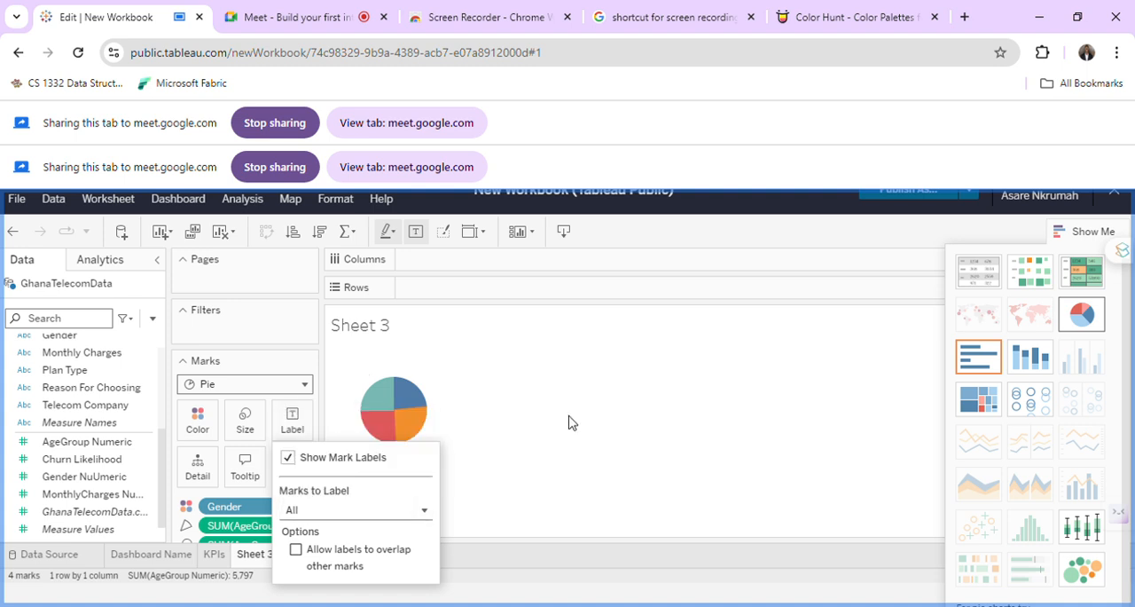
pyautogui.click(527, 437)
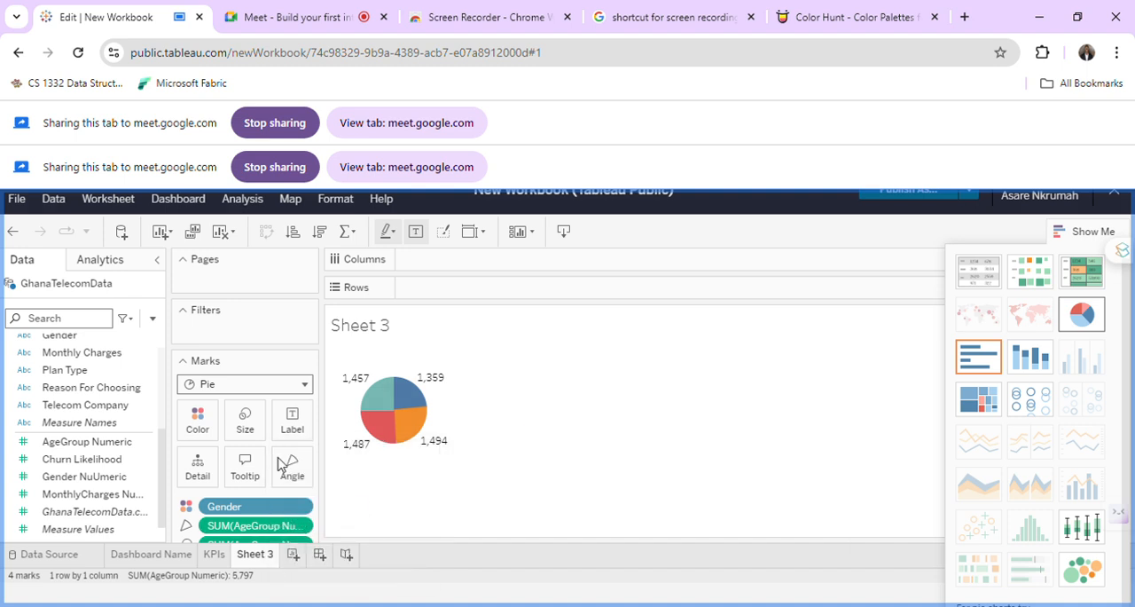
# Rename Sheet 3 as Gender.
pyautogui.doubleClick(255, 554)
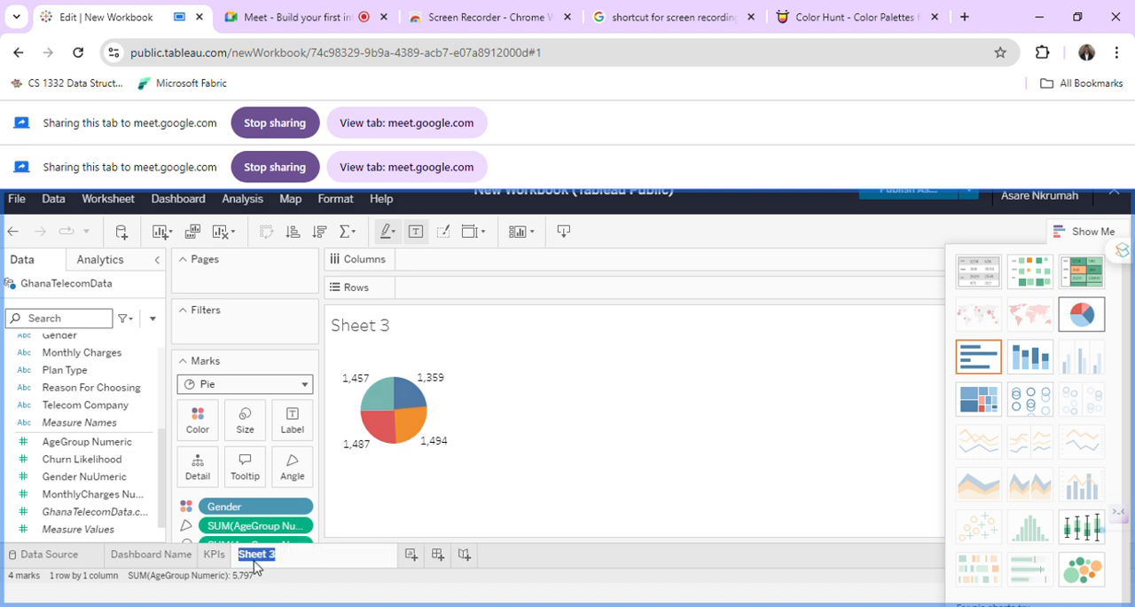
pyautogui.write('Age')
pyautogui.press('BackSpace')
pyautogui.press('BackSpace')
pyautogui.press('BackSpace')
pyautogui.write('Gender')
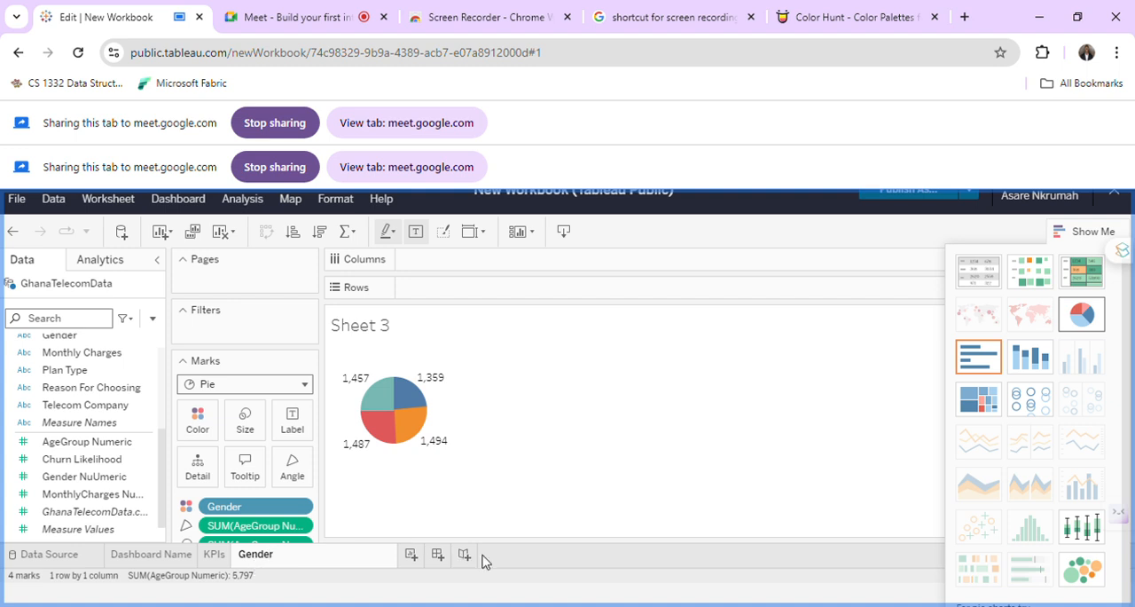
pyautogui.click(410, 554)
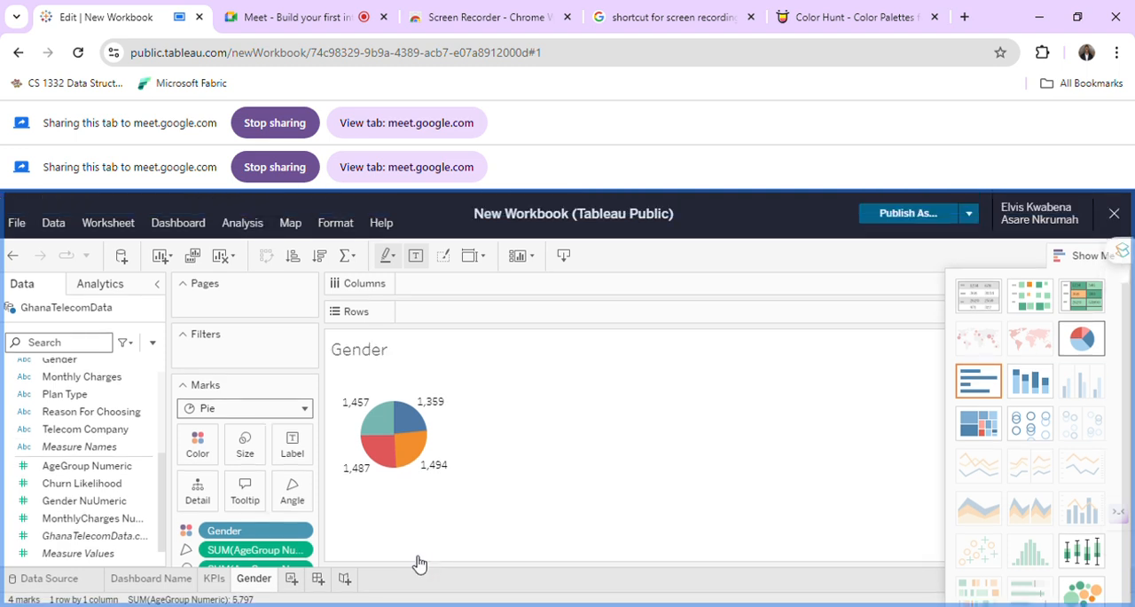
# Check the KPIs sheet, return to the Gender sheet, and add a new empty worksheet after it.
pyautogui.click(216, 582)
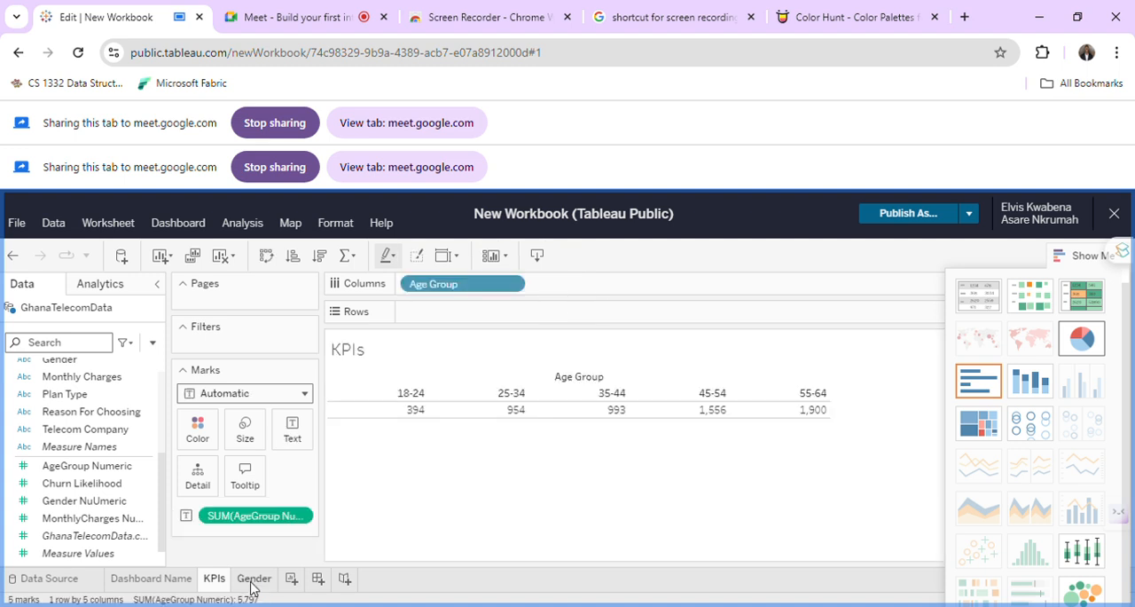
pyautogui.click(254, 582)
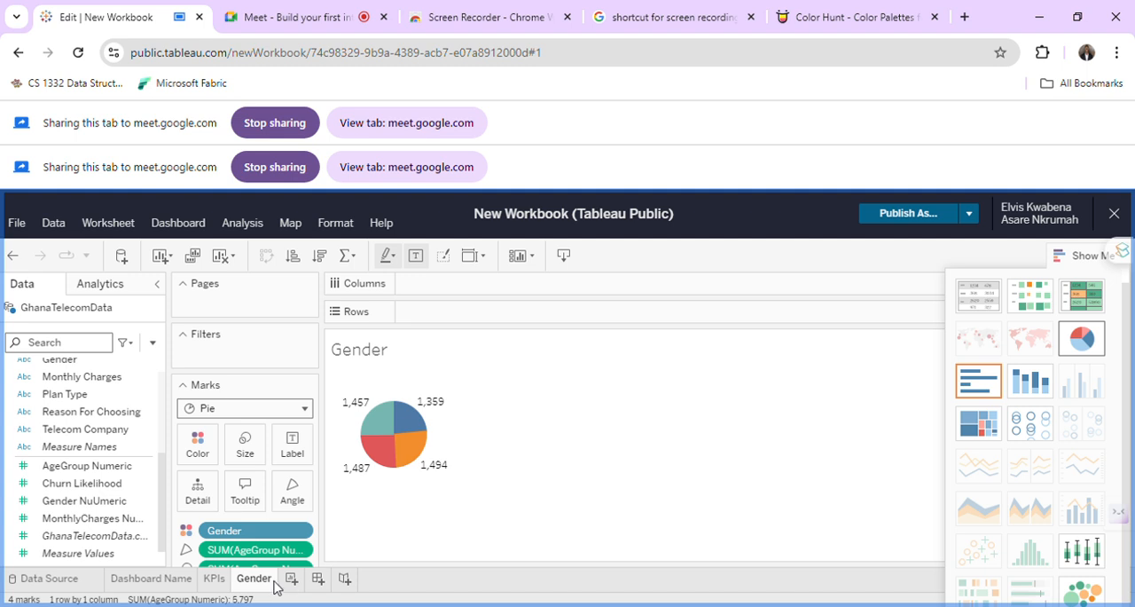
pyautogui.click(292, 579)
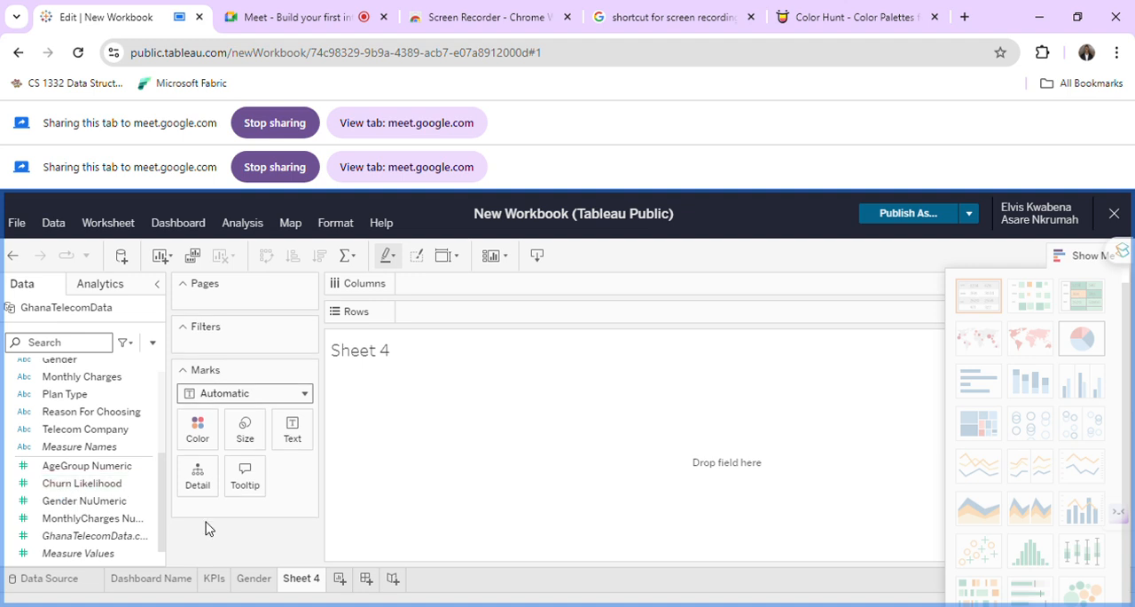
pyautogui.scroll(5, 116, 459)
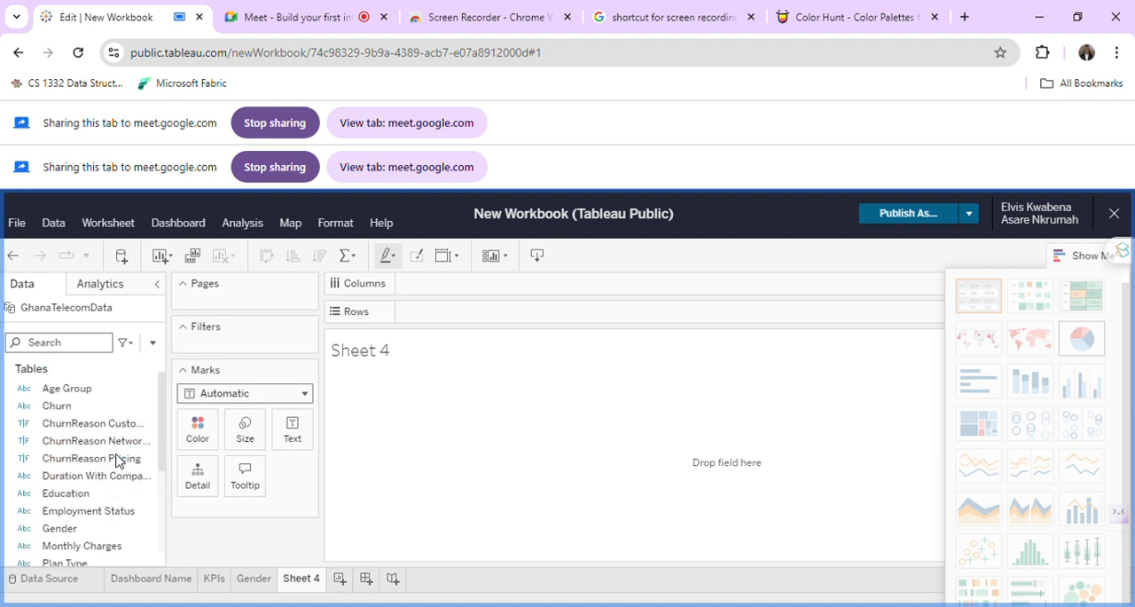
pyautogui.click(116, 459)
# On the Gender sheet, examine the aliases of the Gender field and the pie's tooltip text, leaving both unchanged.
pyautogui.click(249, 579)
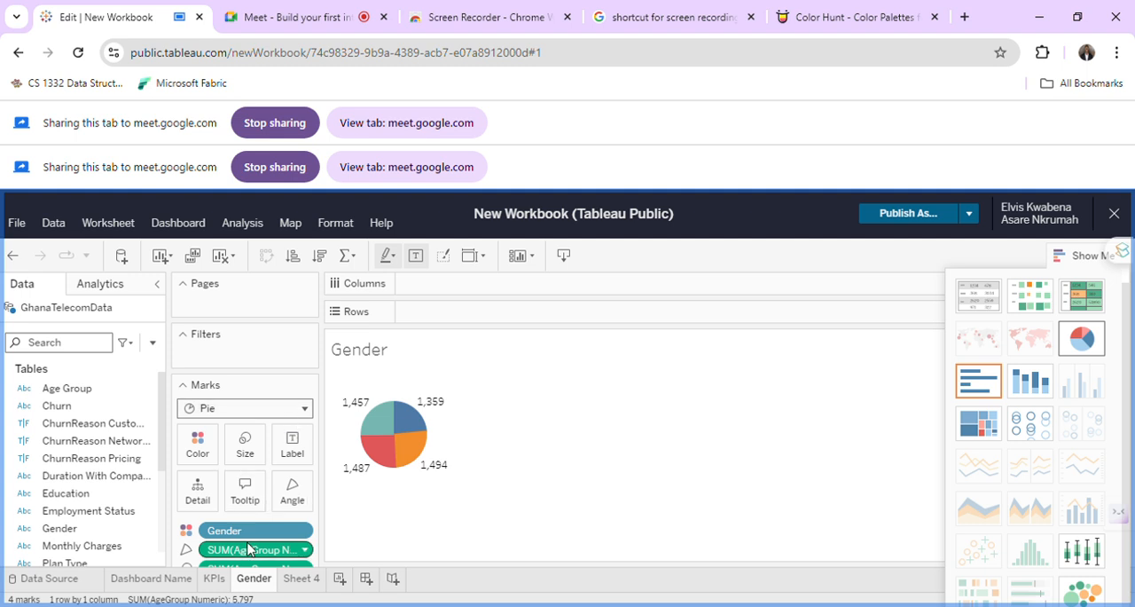
pyautogui.click(306, 532)
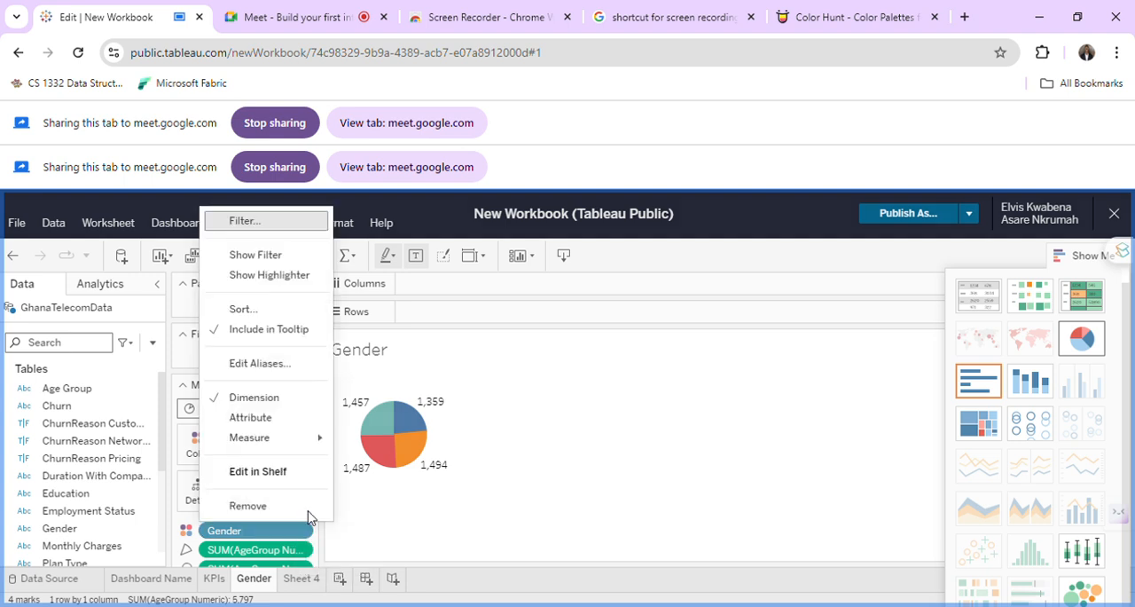
pyautogui.click(278, 365)
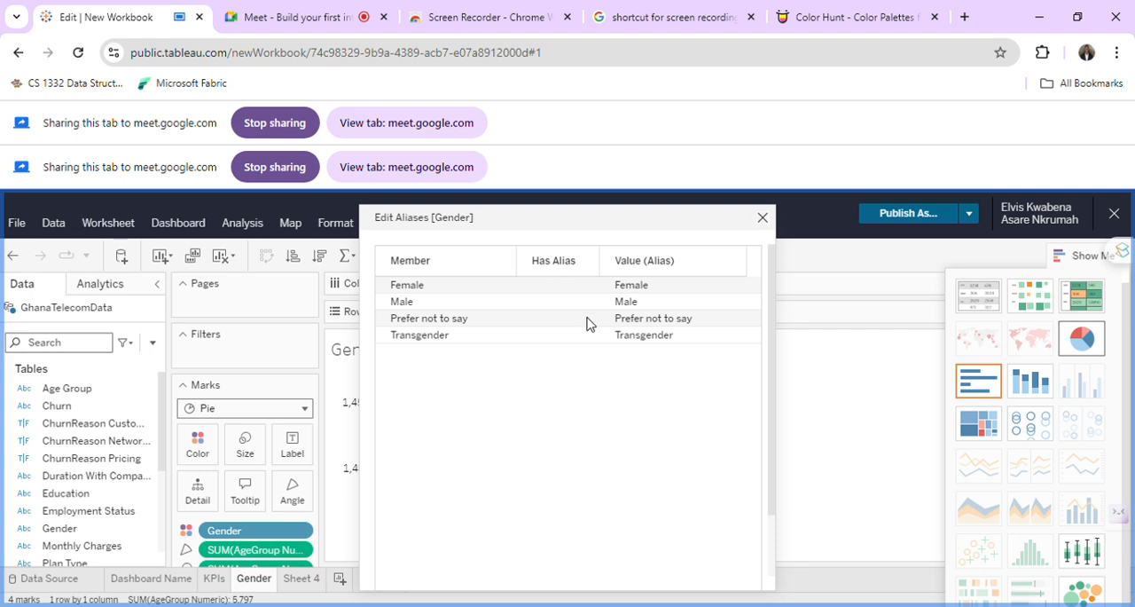
pyautogui.scroll(-2, 586, 323)
pyautogui.scroll(2, 586, 323)
pyautogui.click(763, 219)
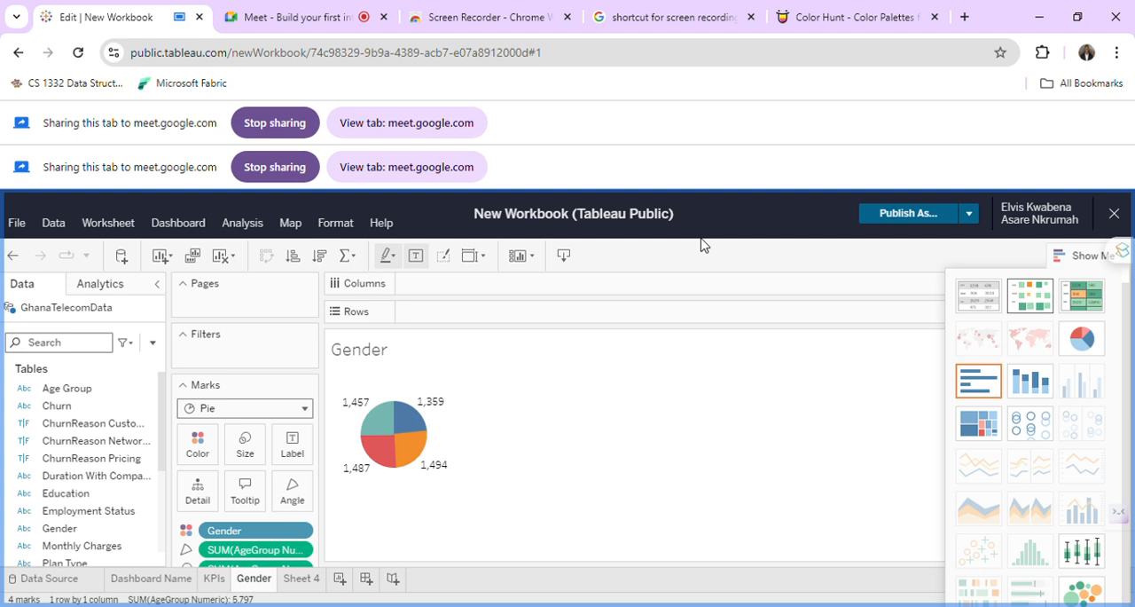
pyautogui.click(244, 495)
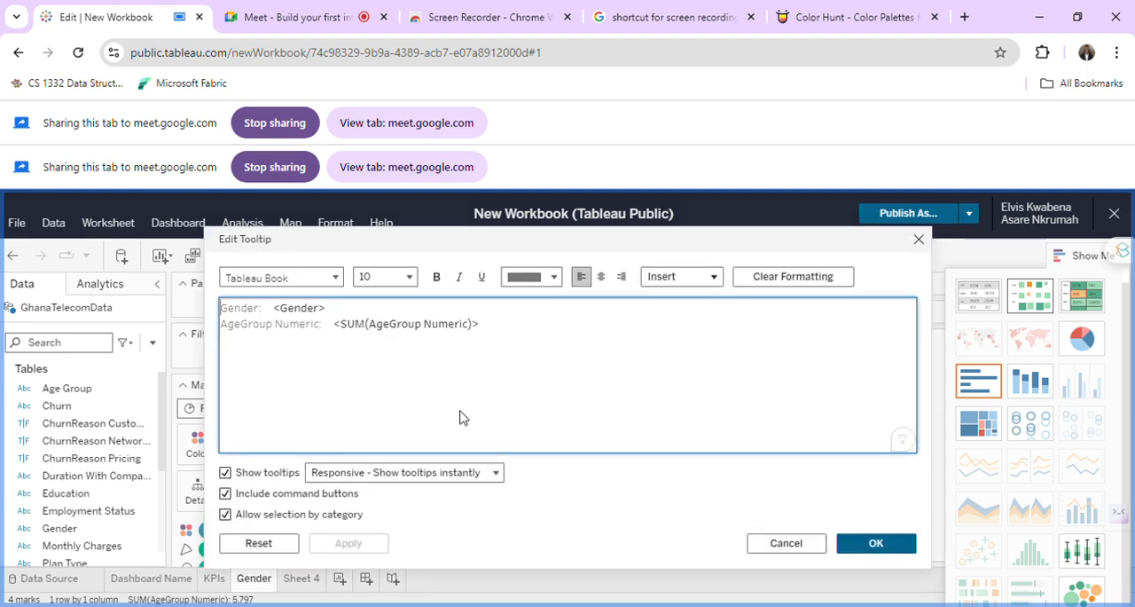
pyautogui.click(806, 542)
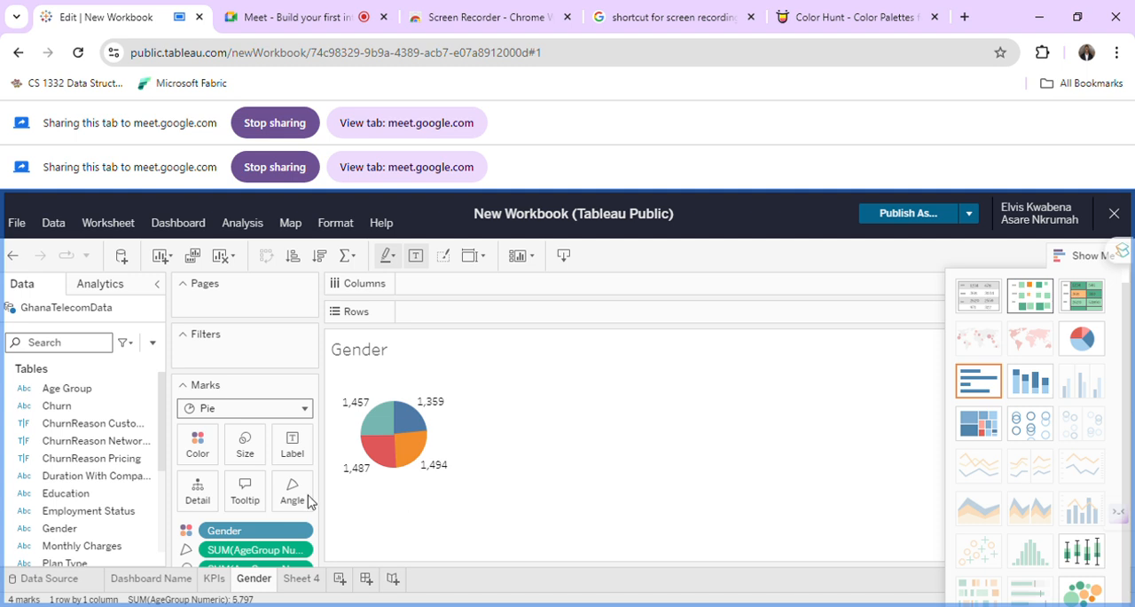
# Label the pie slices with the Gender field while keeping Gender on colour.
pyautogui.moveTo(254, 532); pyautogui.dragTo(307, 458)
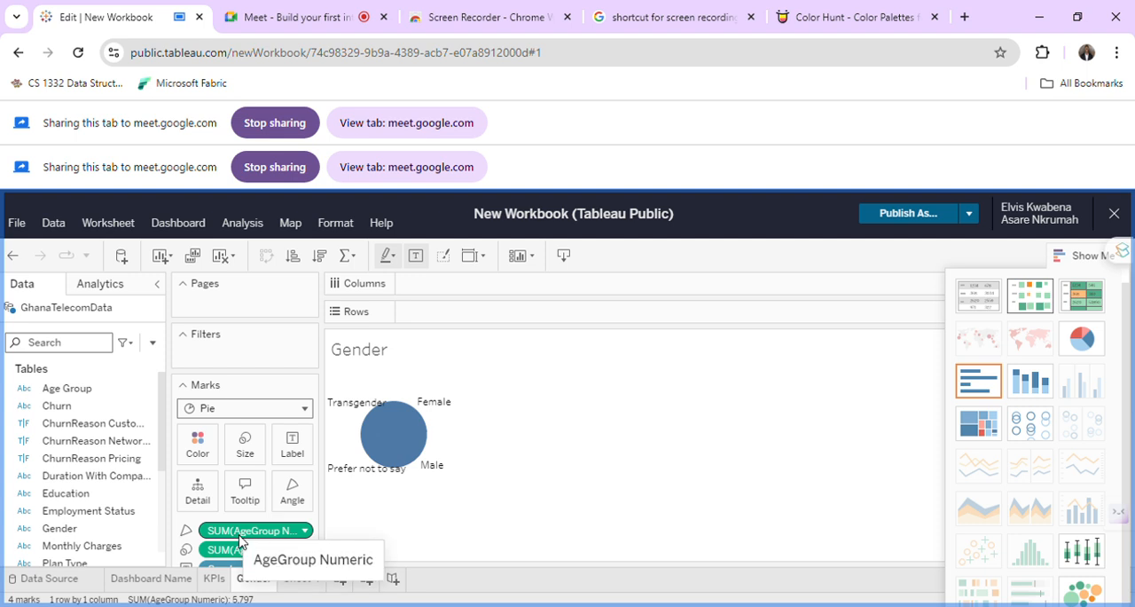
pyautogui.hotkey('ctrl', 'z')
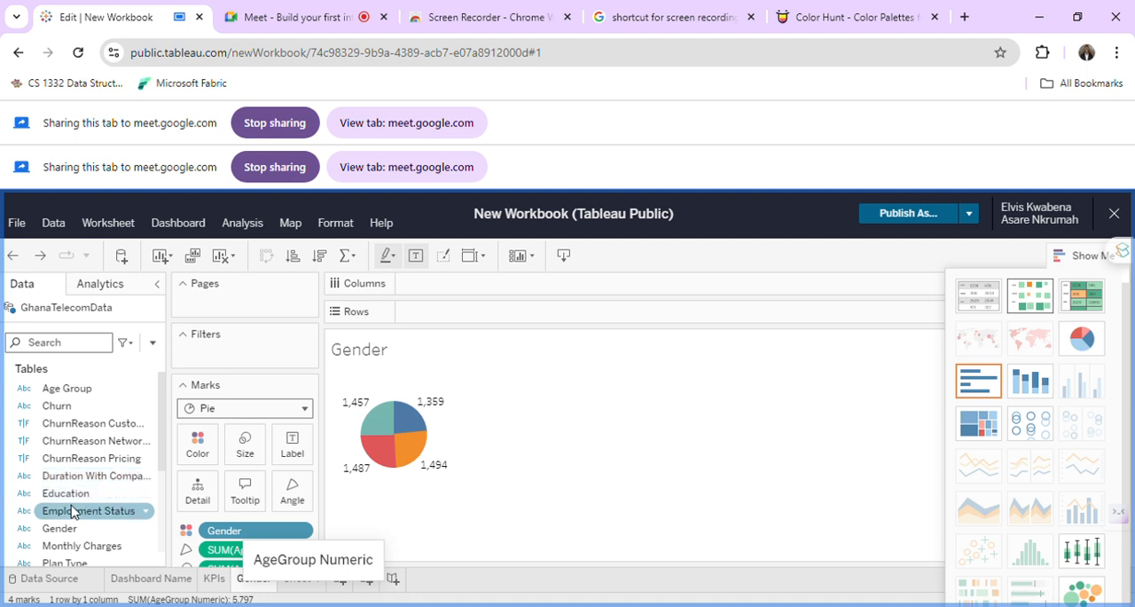
pyautogui.scroll(-2, 73, 510)
pyautogui.scroll(1, 74, 504)
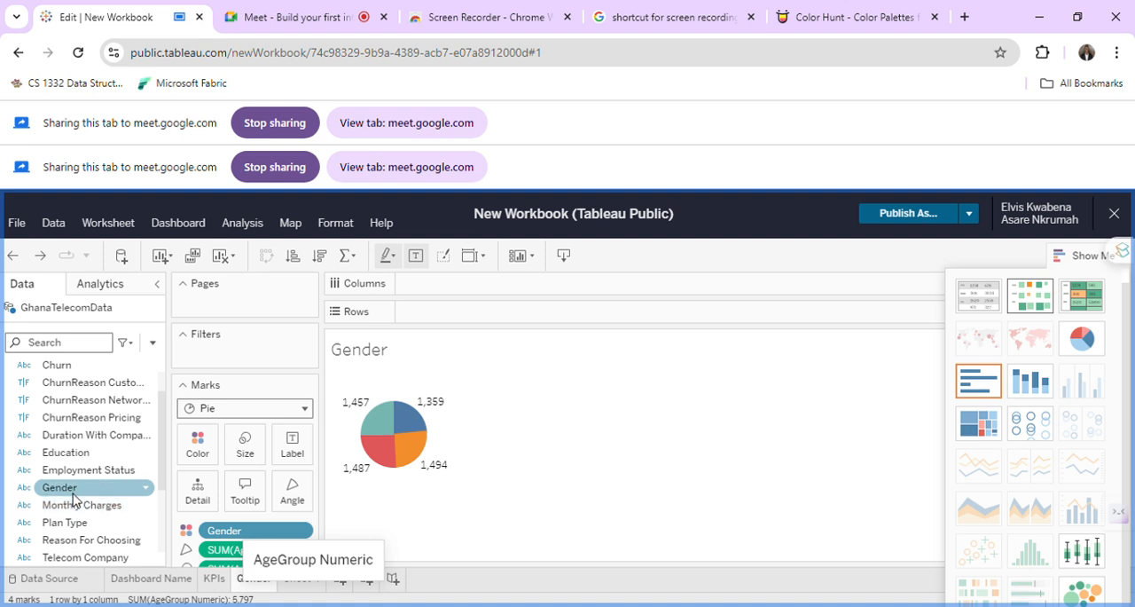
pyautogui.moveTo(75, 498); pyautogui.dragTo(322, 458)
pyautogui.moveTo(114, 489); pyautogui.dragTo(306, 444)
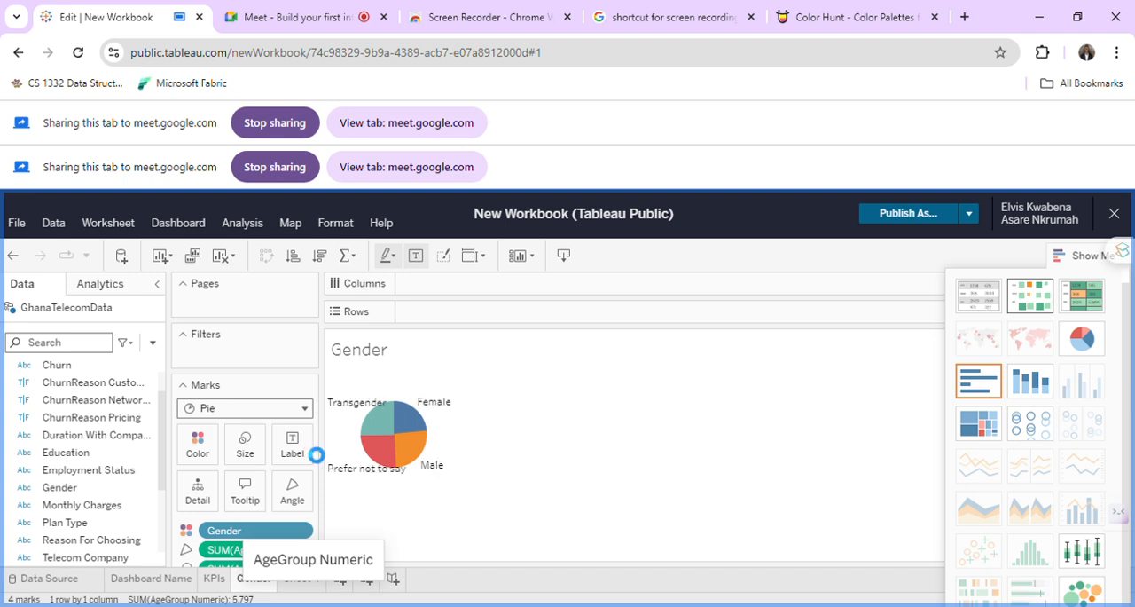
# Try adding Gender to the pie's labels again, and review the options of the SUM(AgeGroup Numeric) angle field.
pyautogui.moveTo(411, 435)
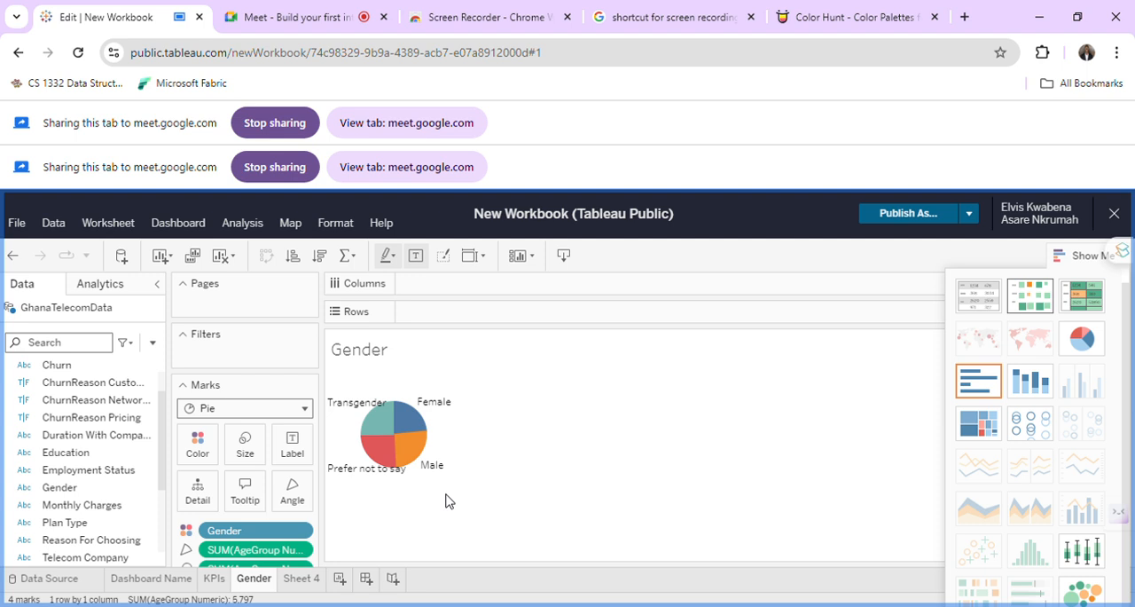
pyautogui.scroll(-3, 157, 475)
pyautogui.scroll(1, 157, 479)
pyautogui.scroll(3, 156, 479)
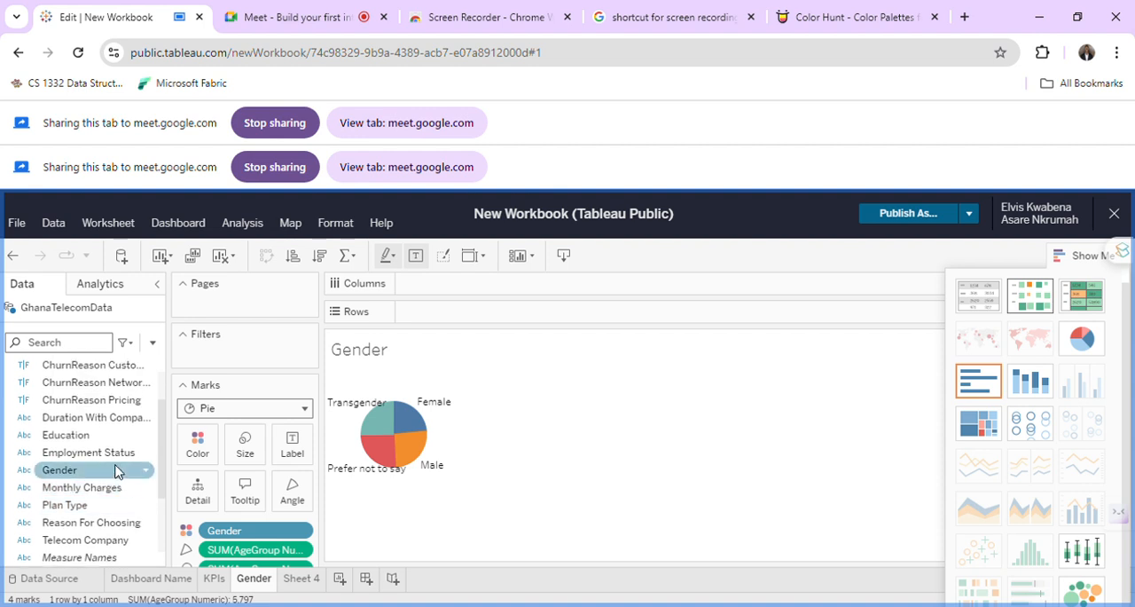
pyautogui.moveTo(115, 471); pyautogui.dragTo(286, 449)
pyautogui.click(80, 471)
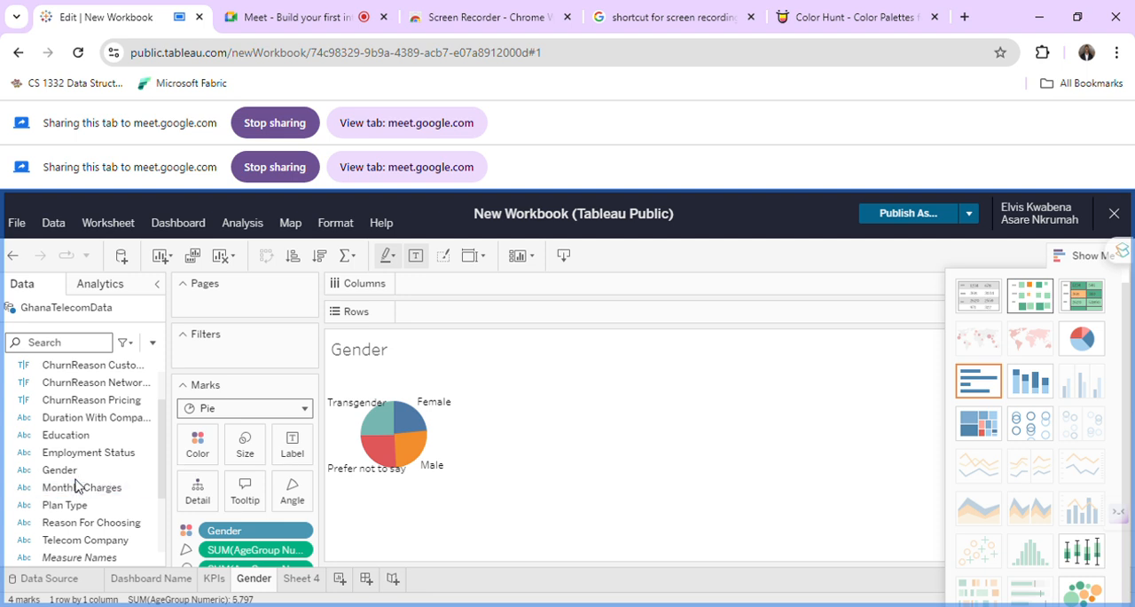
pyautogui.click(302, 551)
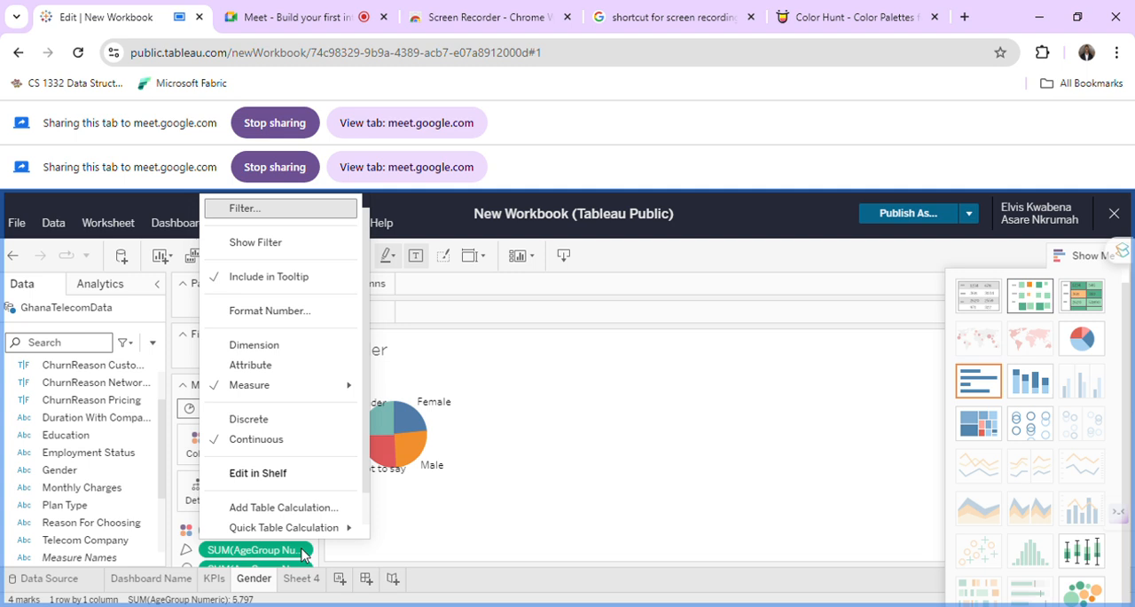
pyautogui.click(435, 541)
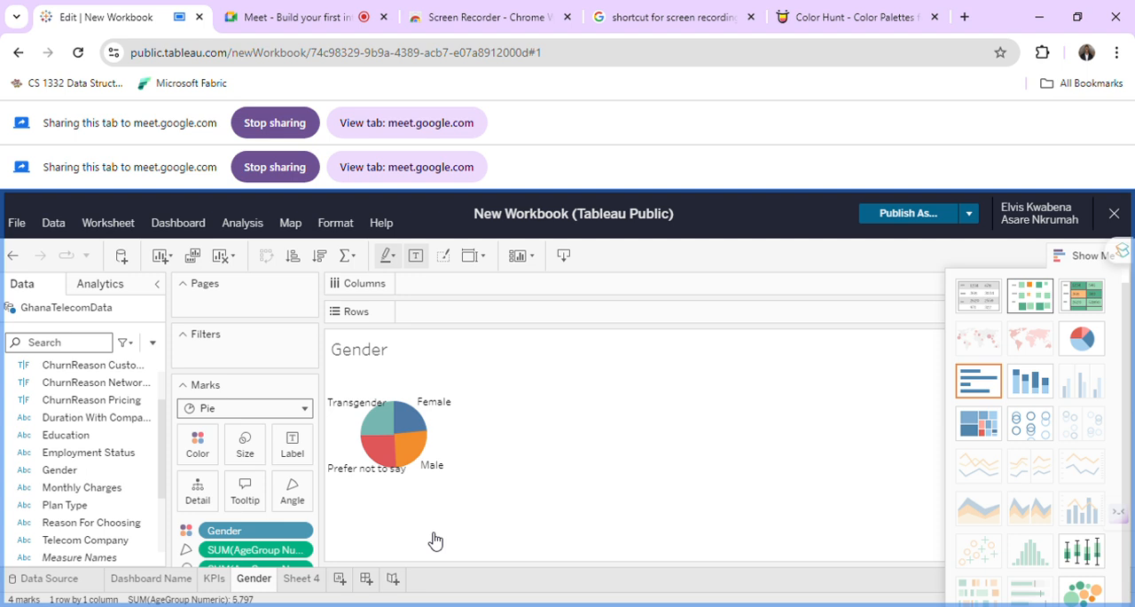
# On the empty Sheet 4, place Plan Type on Columns.
pyautogui.click(306, 579)
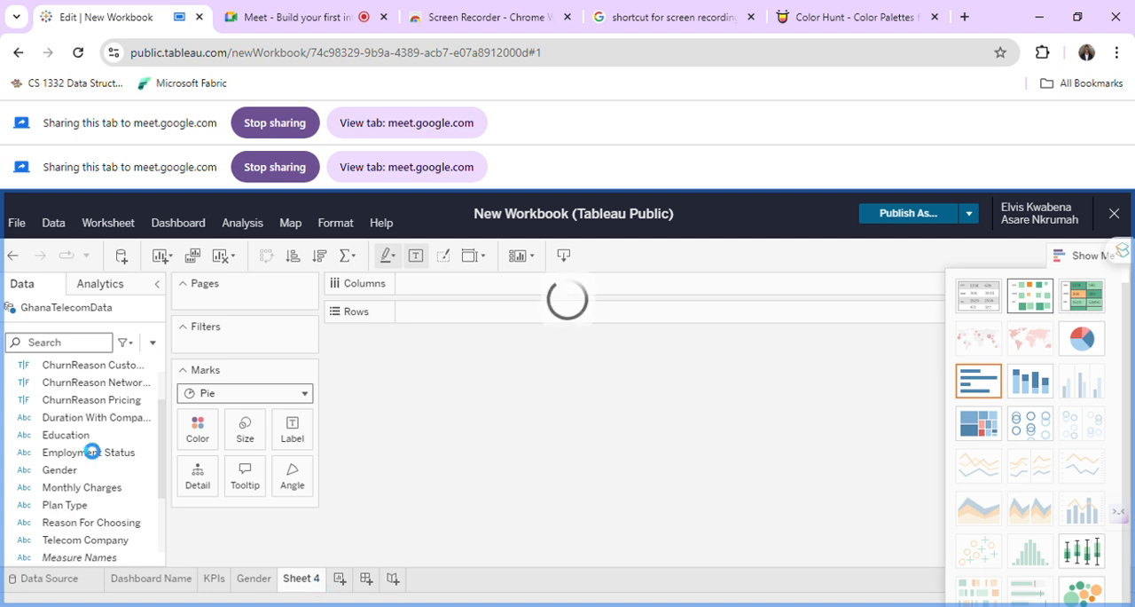
pyautogui.scroll(2, 159, 455)
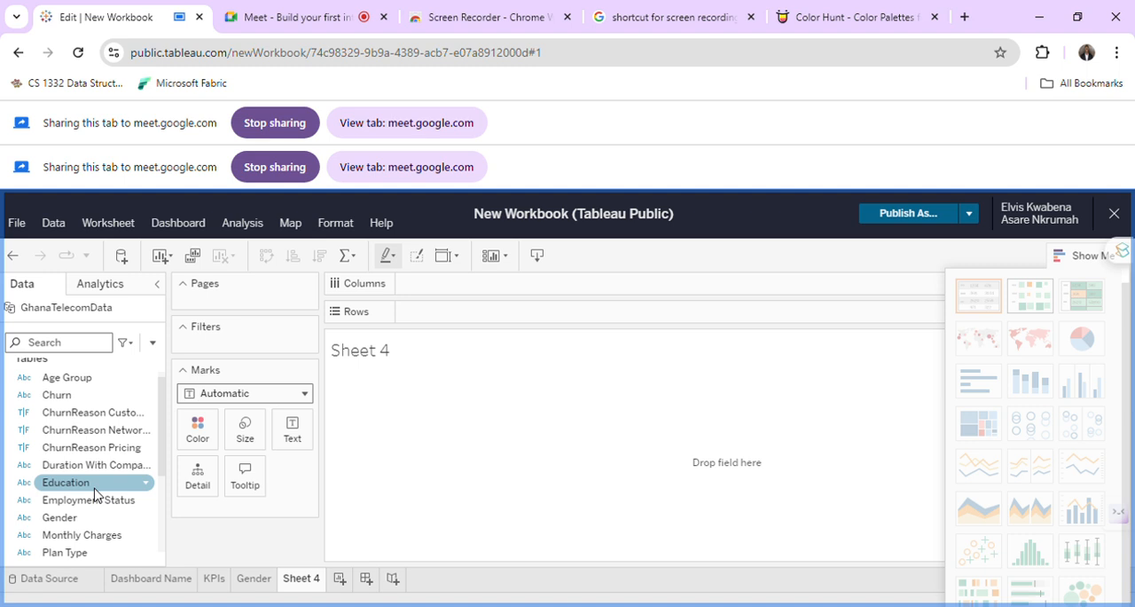
pyautogui.scroll(-2, 95, 493)
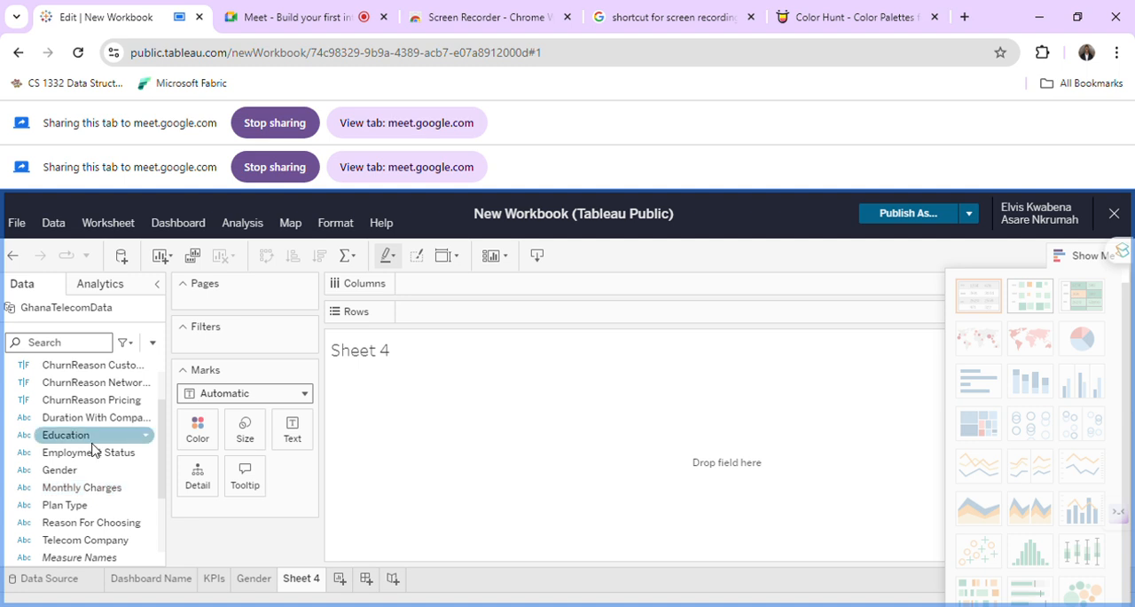
pyautogui.click(78, 505)
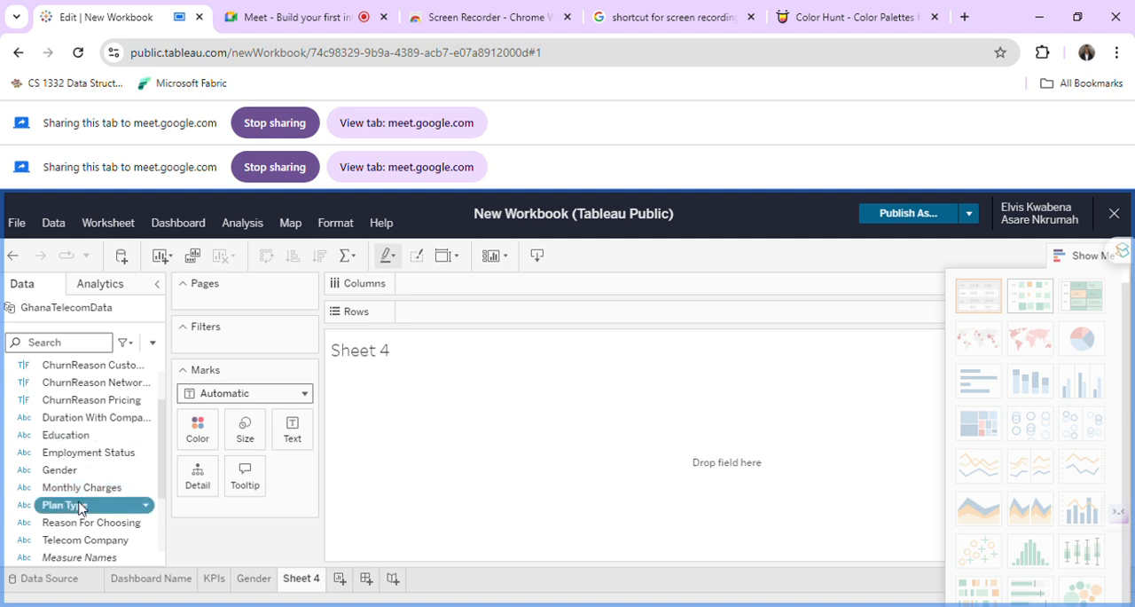
pyautogui.moveTo(78, 504); pyautogui.dragTo(461, 291)
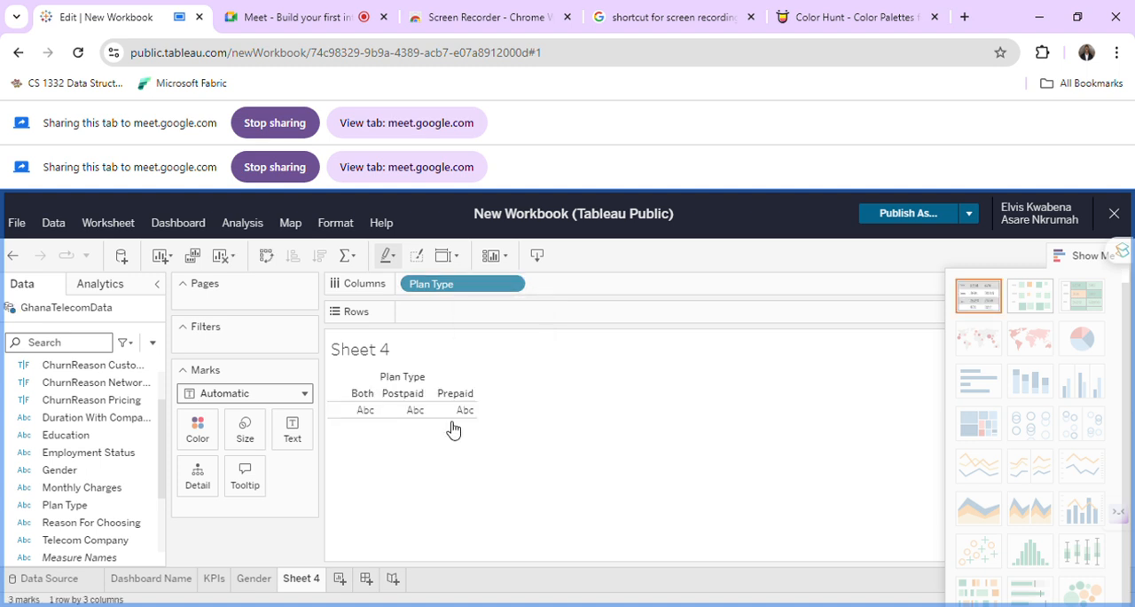
pyautogui.scroll(-3, 18, 475)
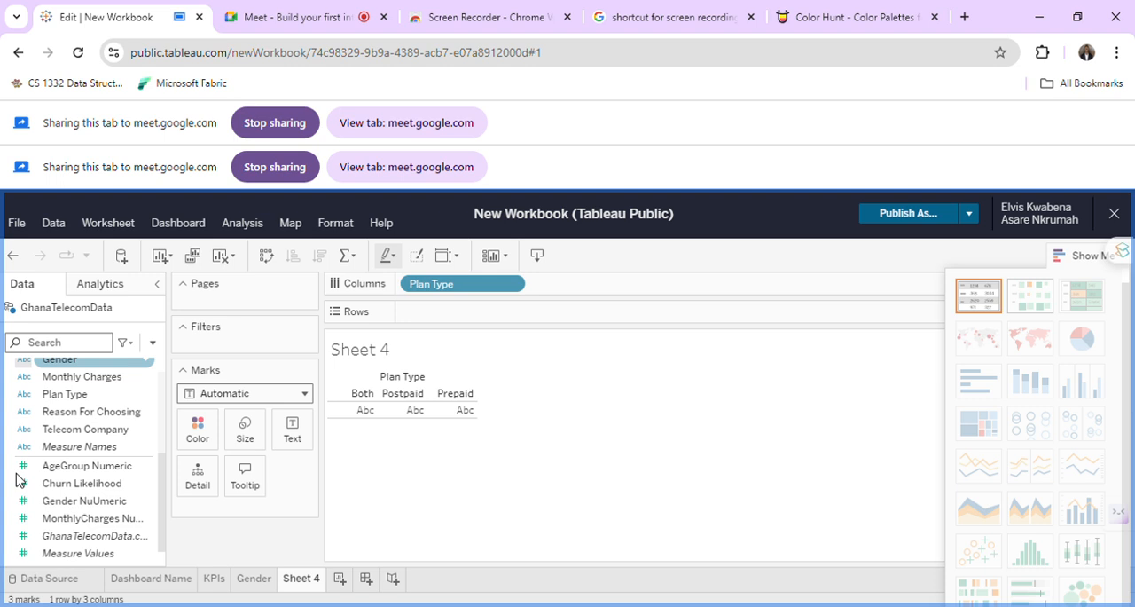
pyautogui.scroll(1, 112, 439)
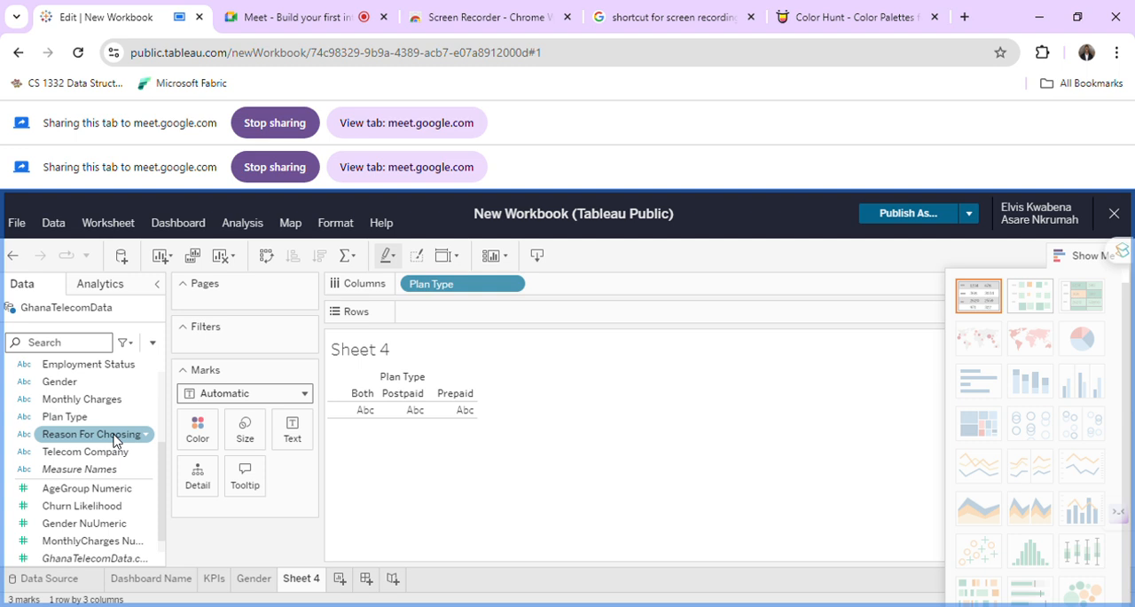
# Place Telecom Company on Rows and add the AgeGroup Numeric measure after it.
pyautogui.scroll(-1, 112, 439)
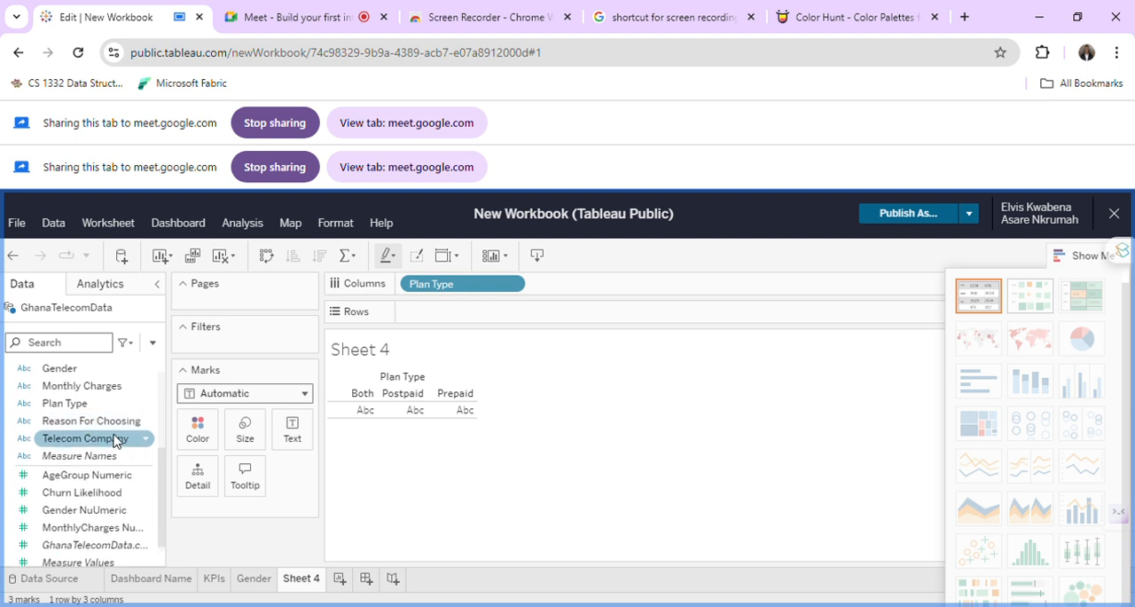
pyautogui.click(112, 439)
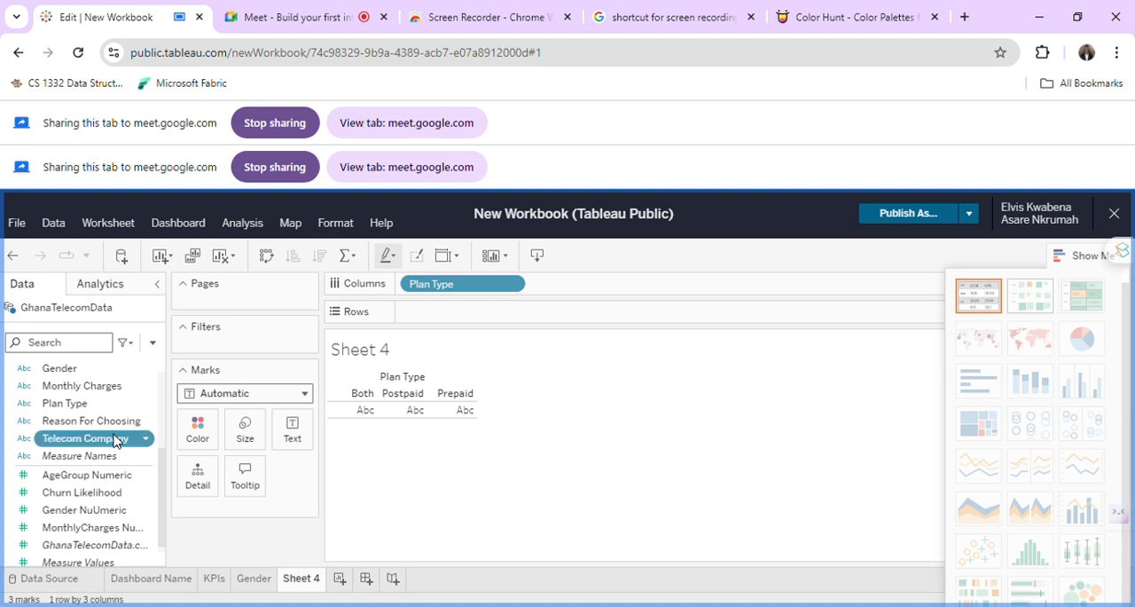
pyautogui.moveTo(112, 439); pyautogui.dragTo(452, 315)
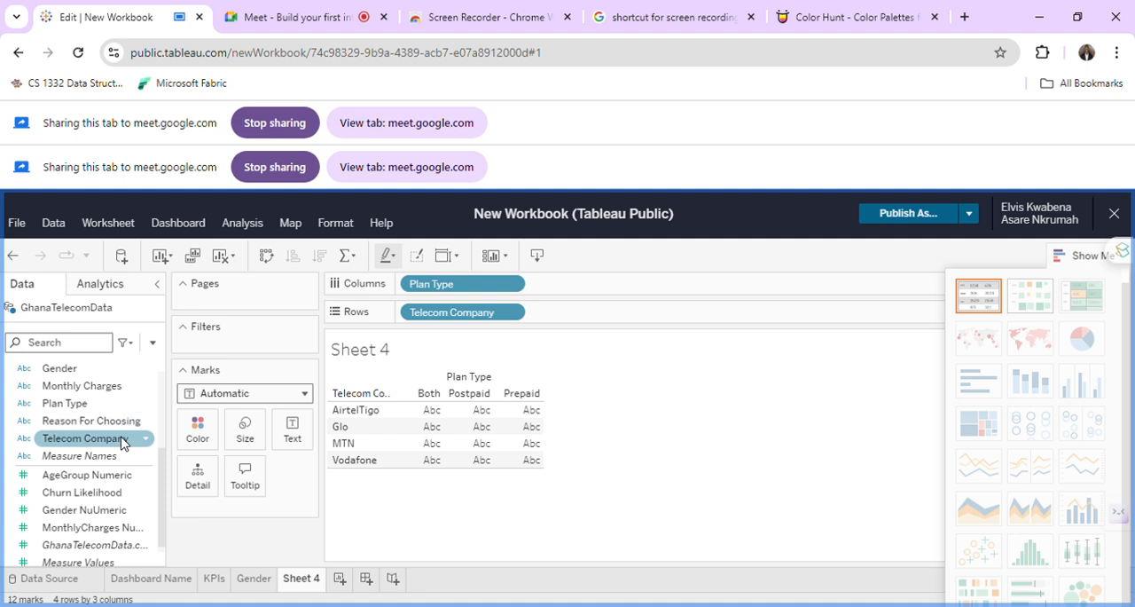
pyautogui.scroll(-1, 121, 444)
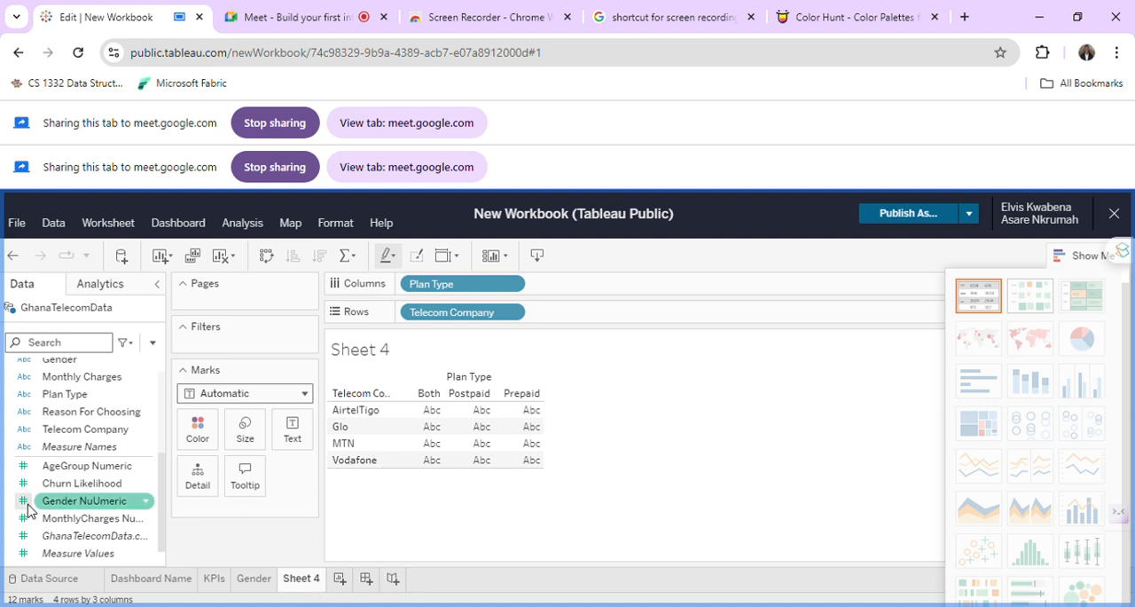
pyautogui.moveTo(71, 467); pyautogui.dragTo(246, 507)
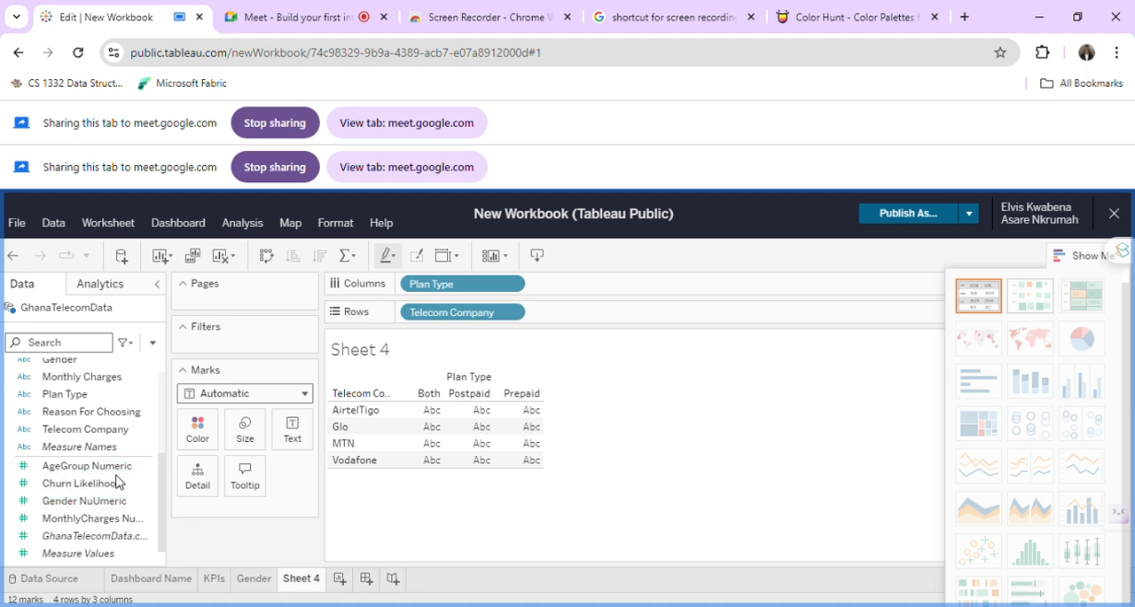
pyautogui.moveTo(115, 476); pyautogui.dragTo(617, 315)
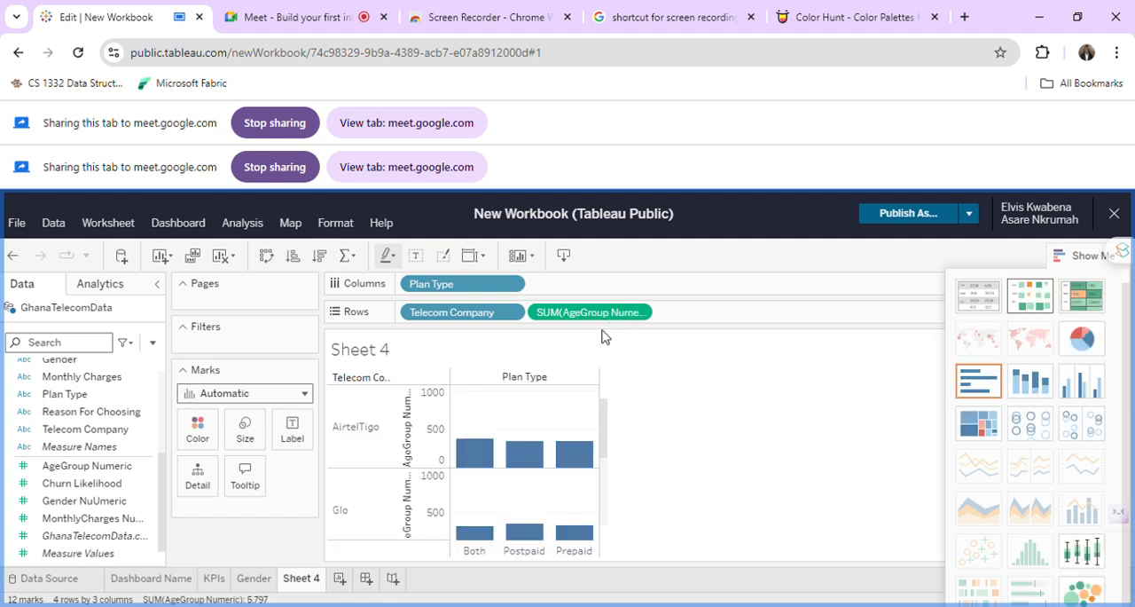
# Change the aggregation of AgeGroup Numeric on Rows from Sum to Count.
pyautogui.scroll(-3, 716, 439)
pyautogui.scroll(-2, 715, 438)
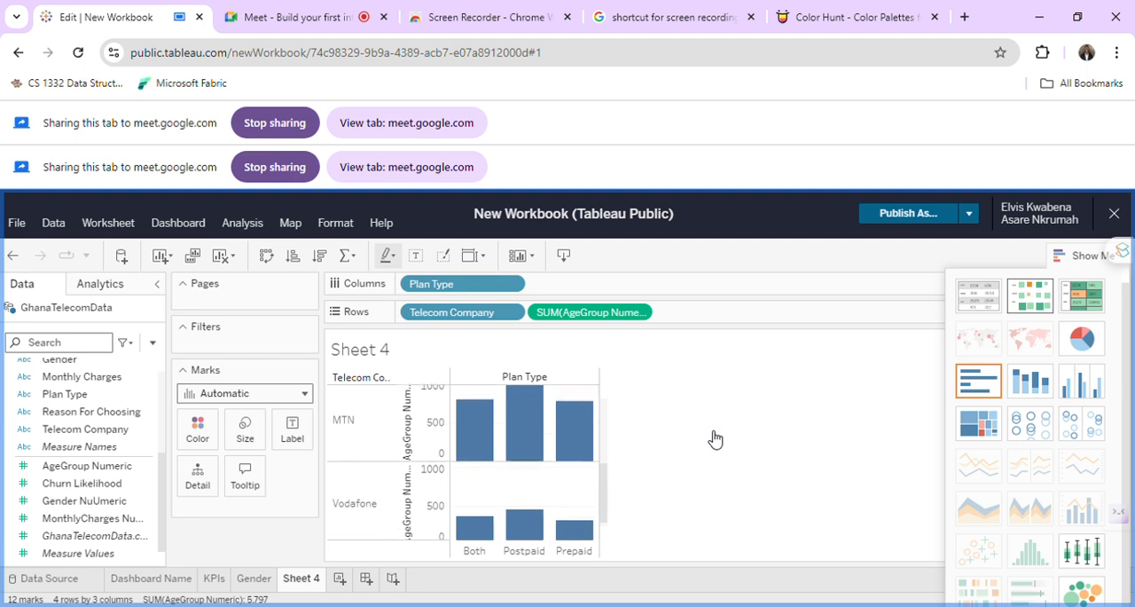
pyautogui.scroll(5, 715, 438)
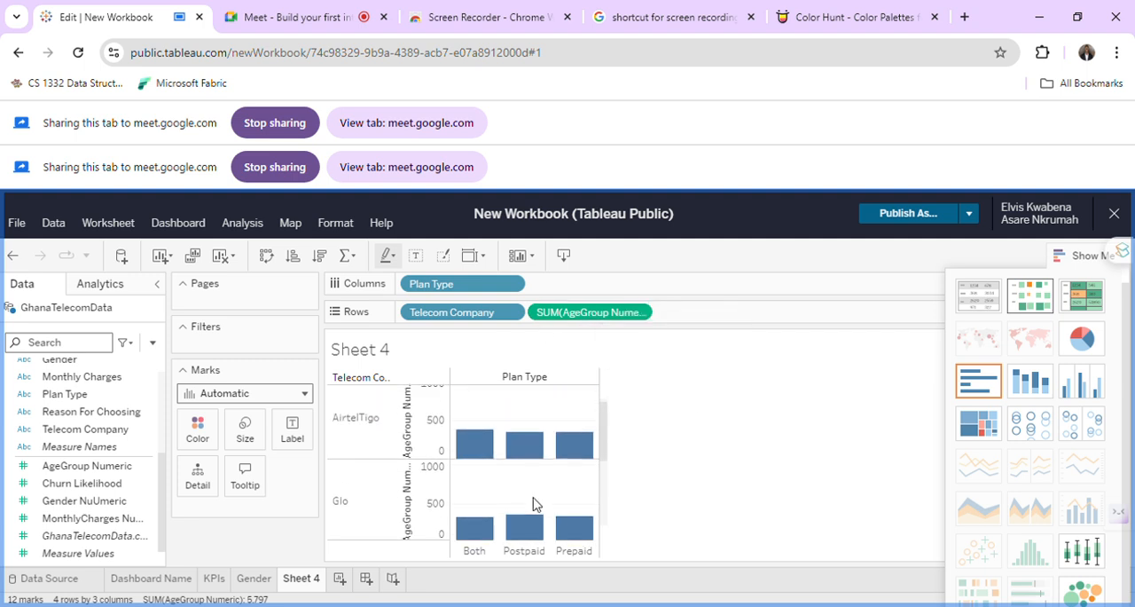
pyautogui.click(644, 312)
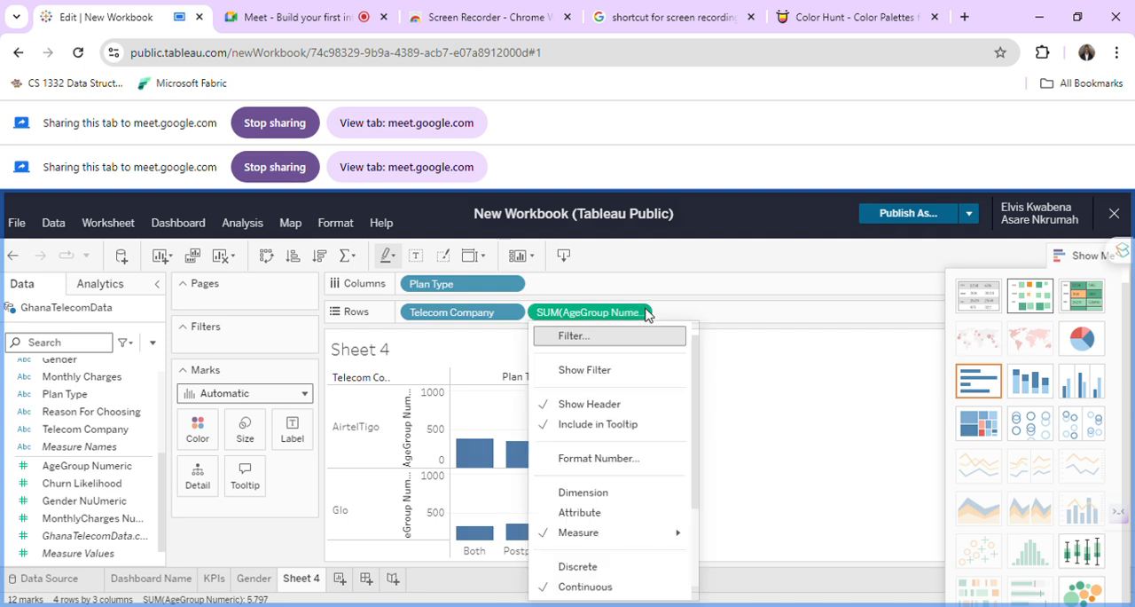
pyautogui.moveTo(631, 534)
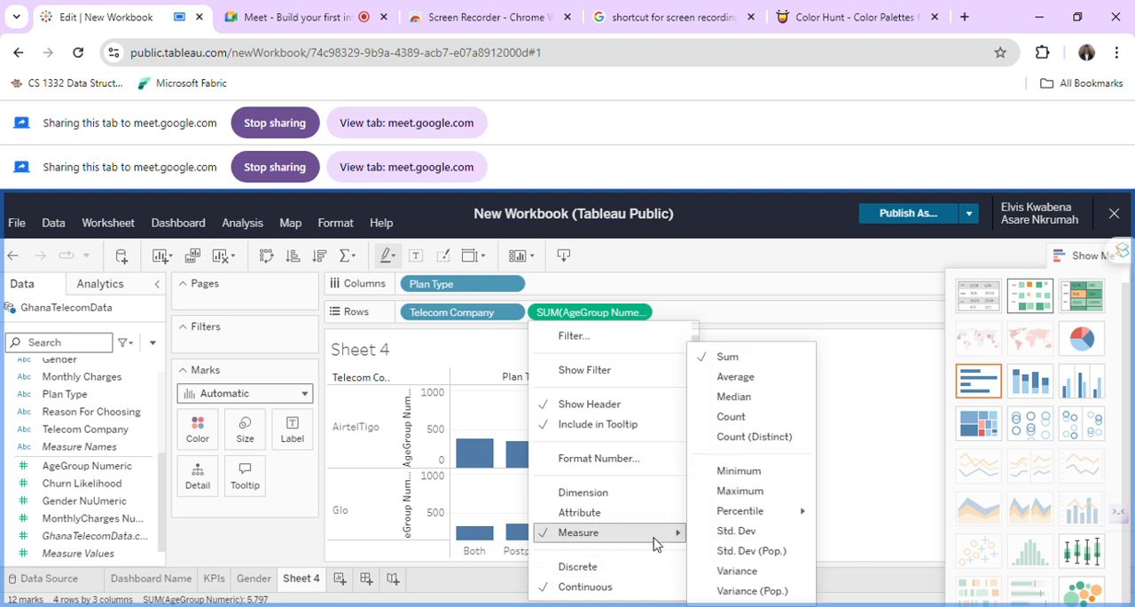
pyautogui.click(746, 424)
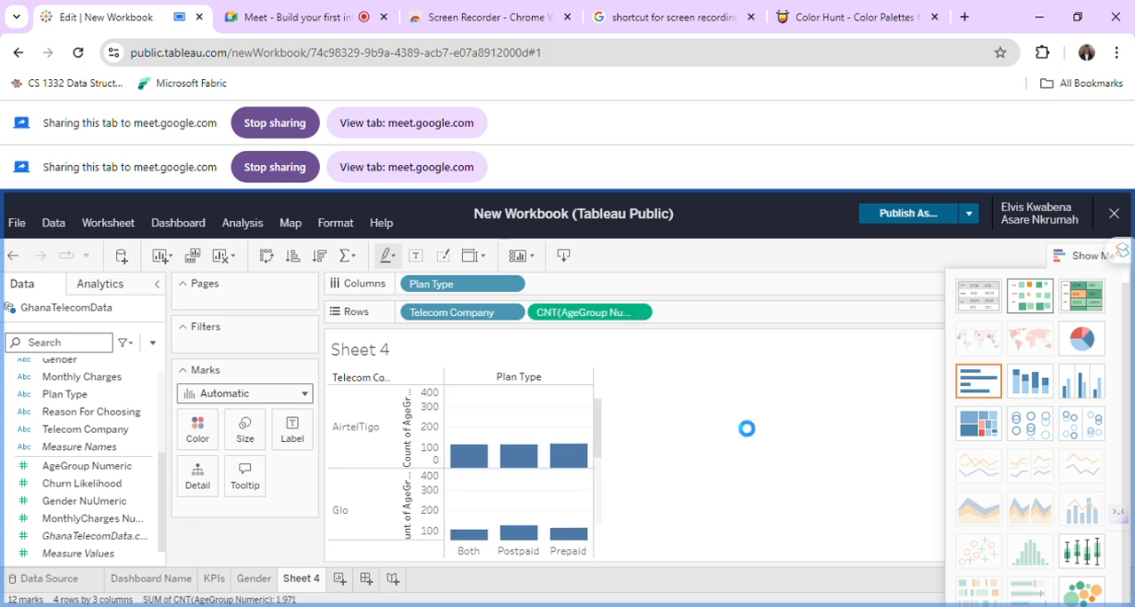
# Examine the bars for each telecom company and plan type, from AirtelTigo down to Vodafone.
pyautogui.scroll(-5, 603, 473)
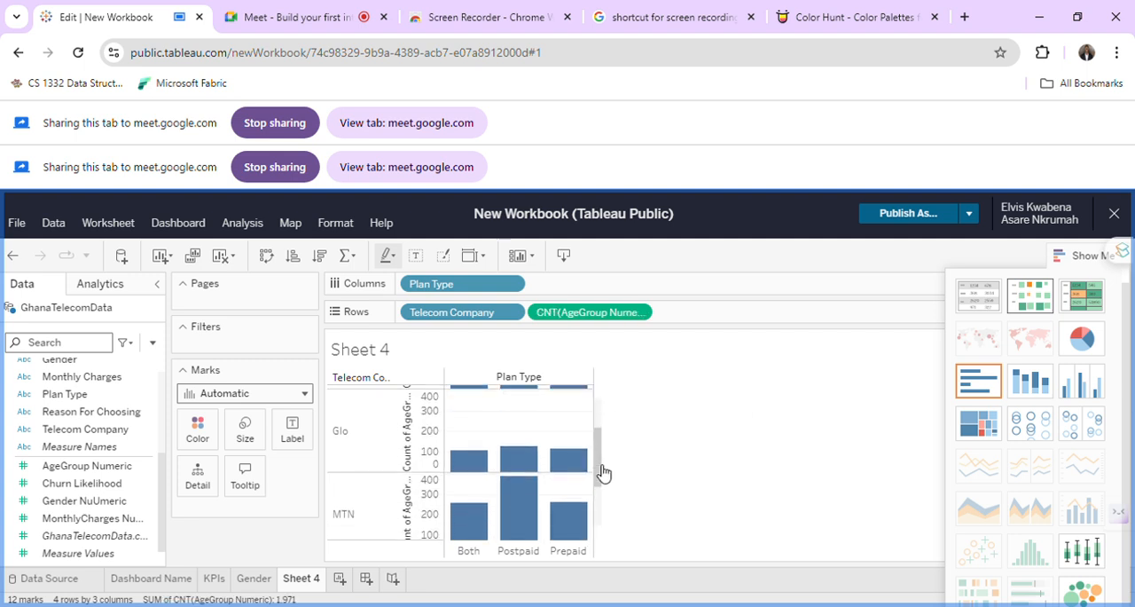
pyautogui.scroll(-2, 603, 473)
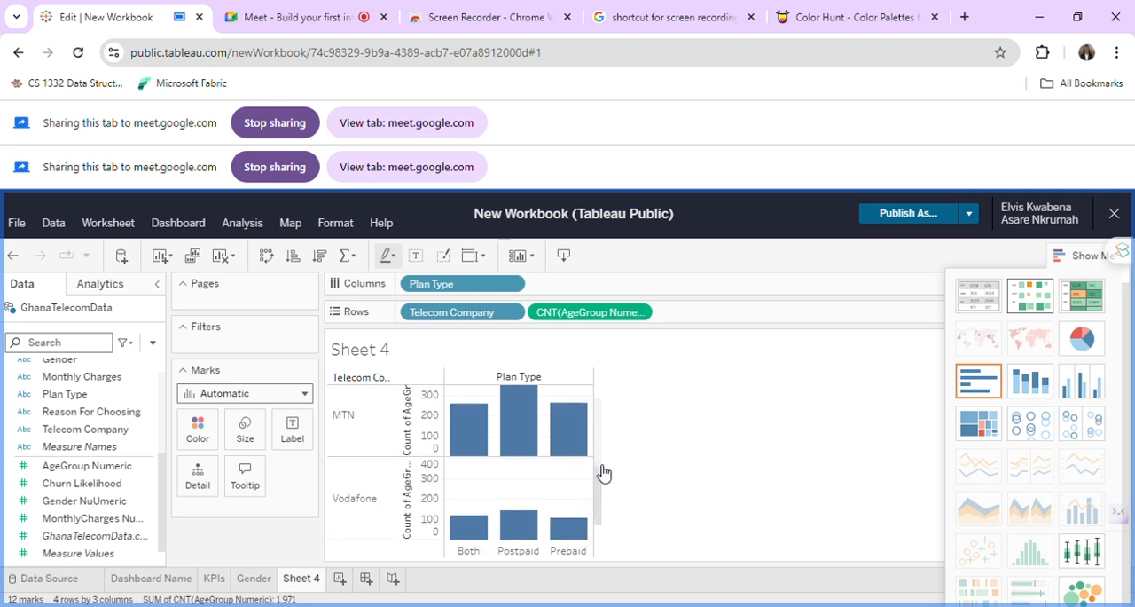
pyautogui.scroll(2, 603, 473)
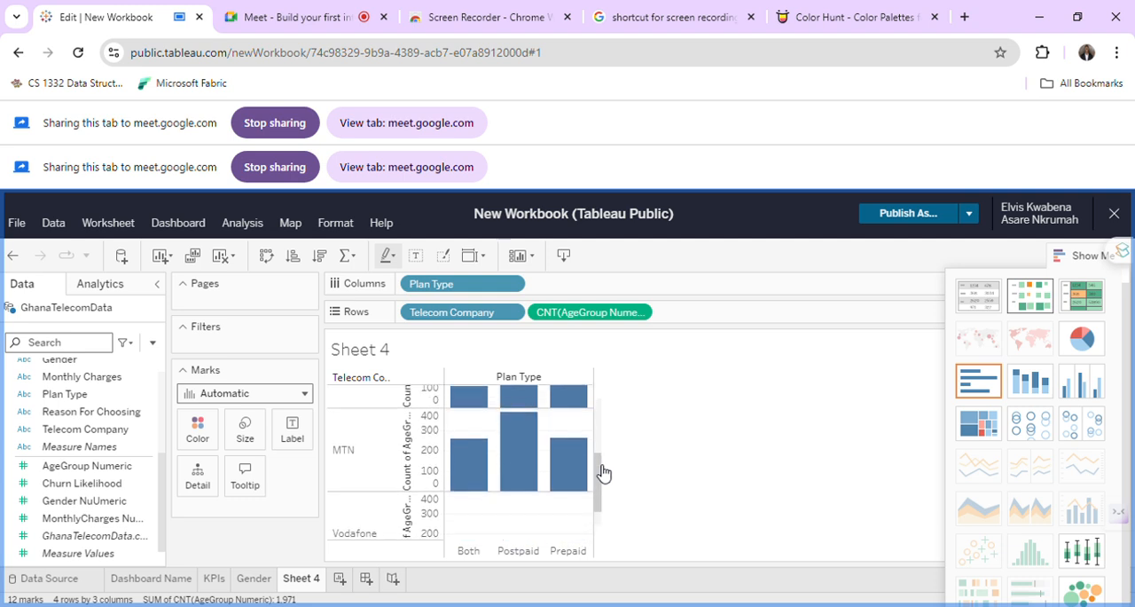
pyautogui.scroll(1, 603, 473)
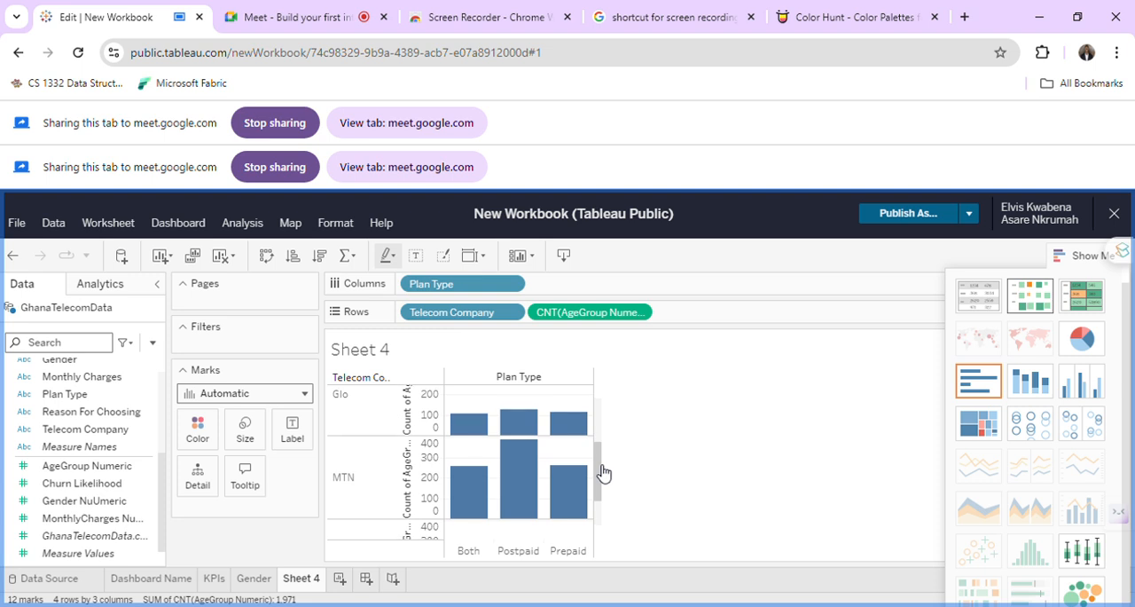
pyautogui.scroll(-2, 603, 470)
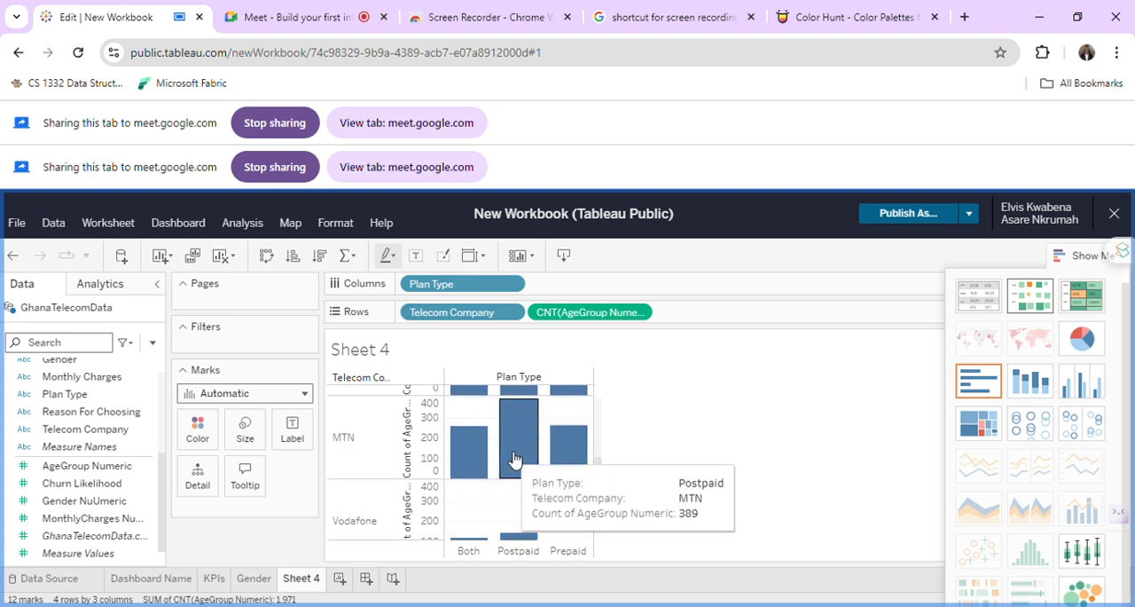
pyautogui.scroll(1, 514, 459)
pyautogui.scroll(3, 514, 458)
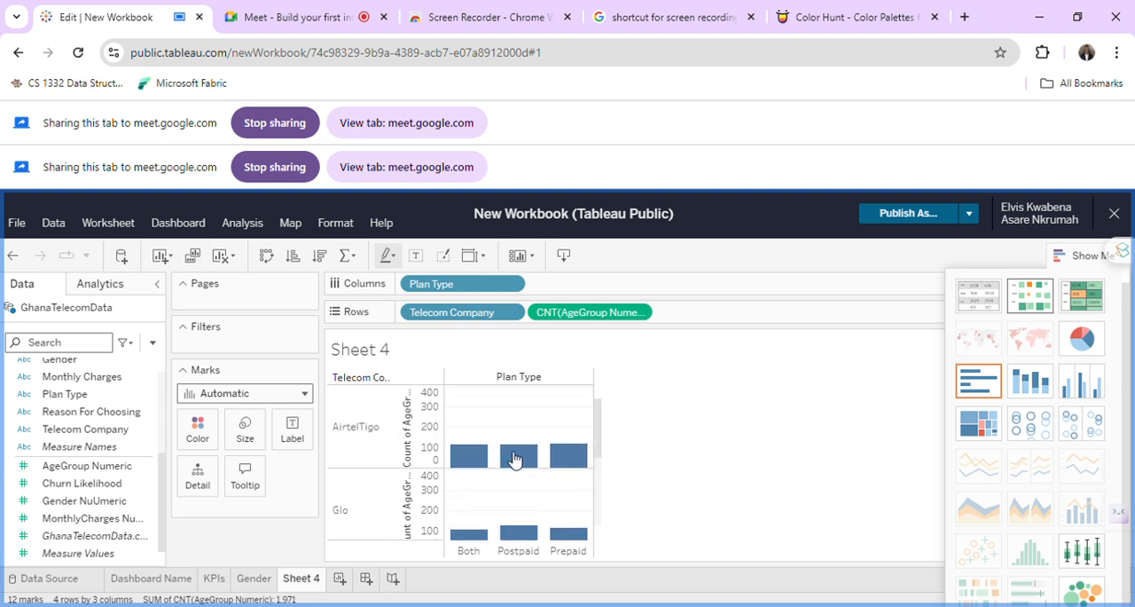
pyautogui.scroll(-3, 515, 459)
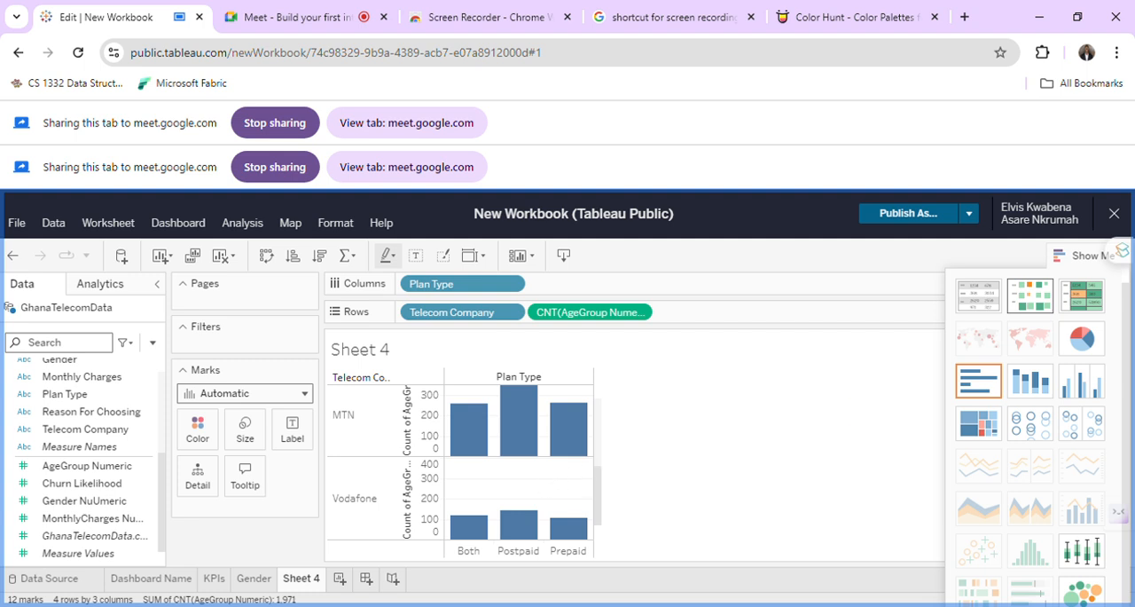
pyautogui.scroll(2, 577, 494)
pyautogui.scroll(-2, 577, 494)
pyautogui.scroll(2, 575, 493)
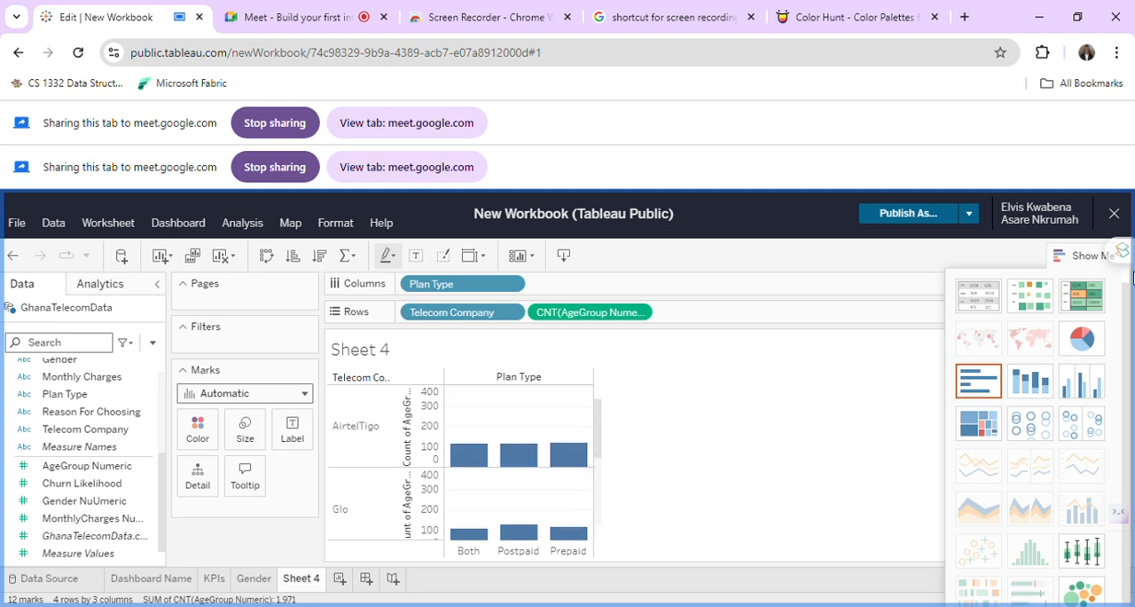
# Convert the chart to a text table with Plan Type across the columns, and change it to side-by-side bars.
pyautogui.click(992, 297)
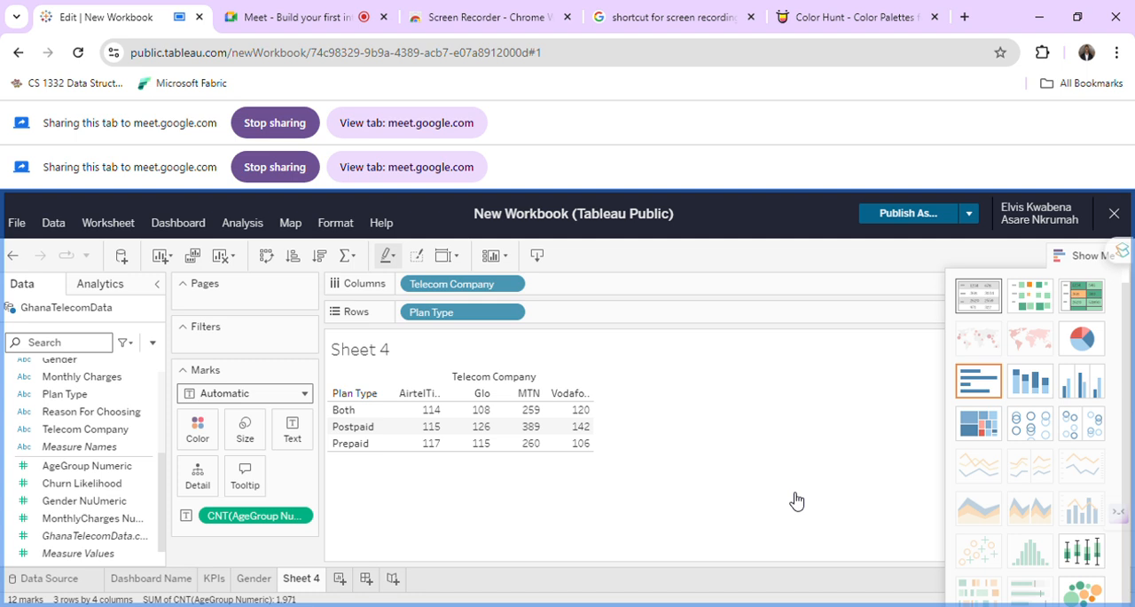
pyautogui.click(272, 261)
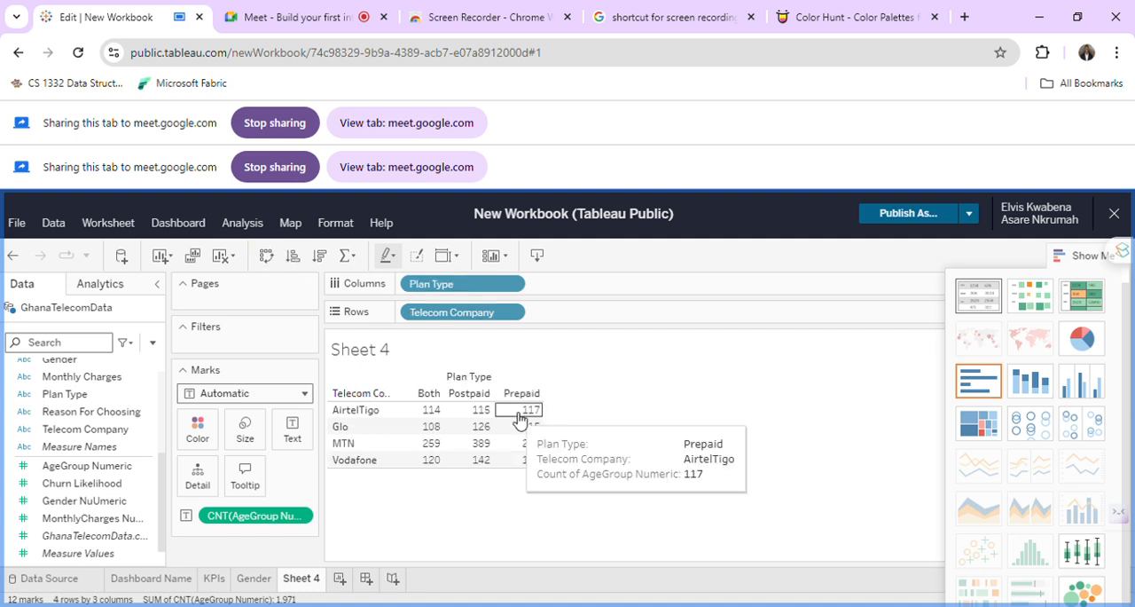
pyautogui.click(1090, 387)
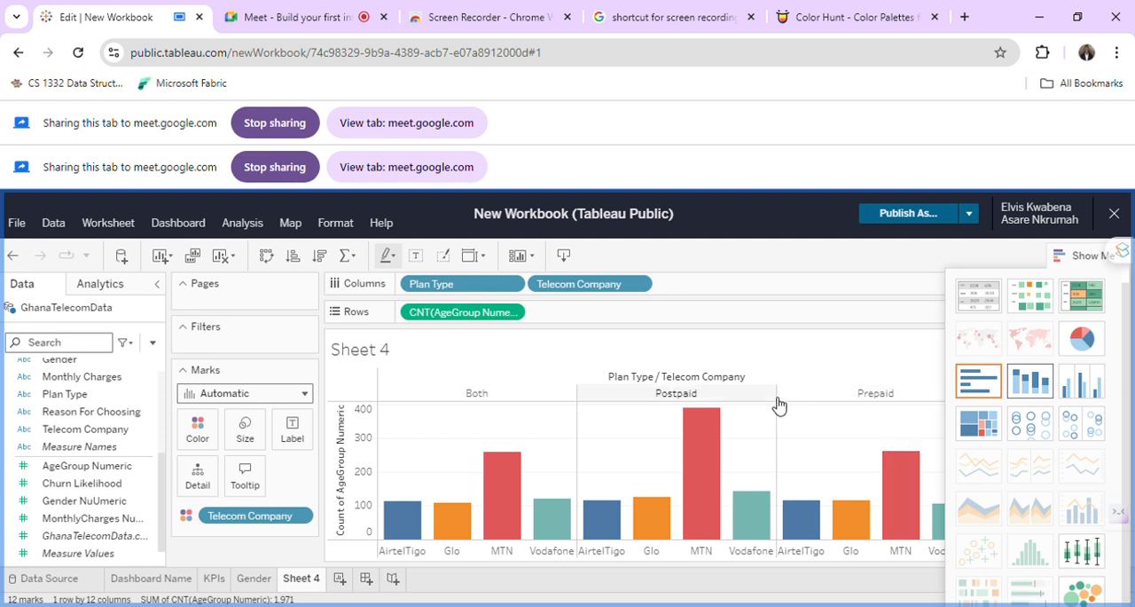
pyautogui.moveTo(584, 520)
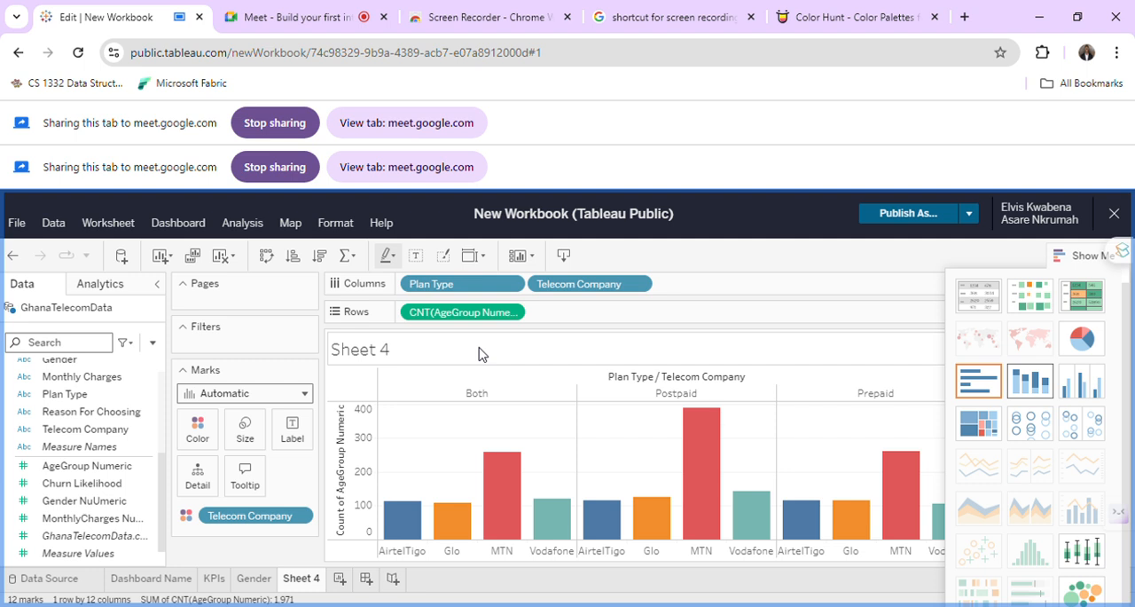
# Rename Sheet 4 as "Telecom by Number".
pyautogui.doubleClick(299, 580)
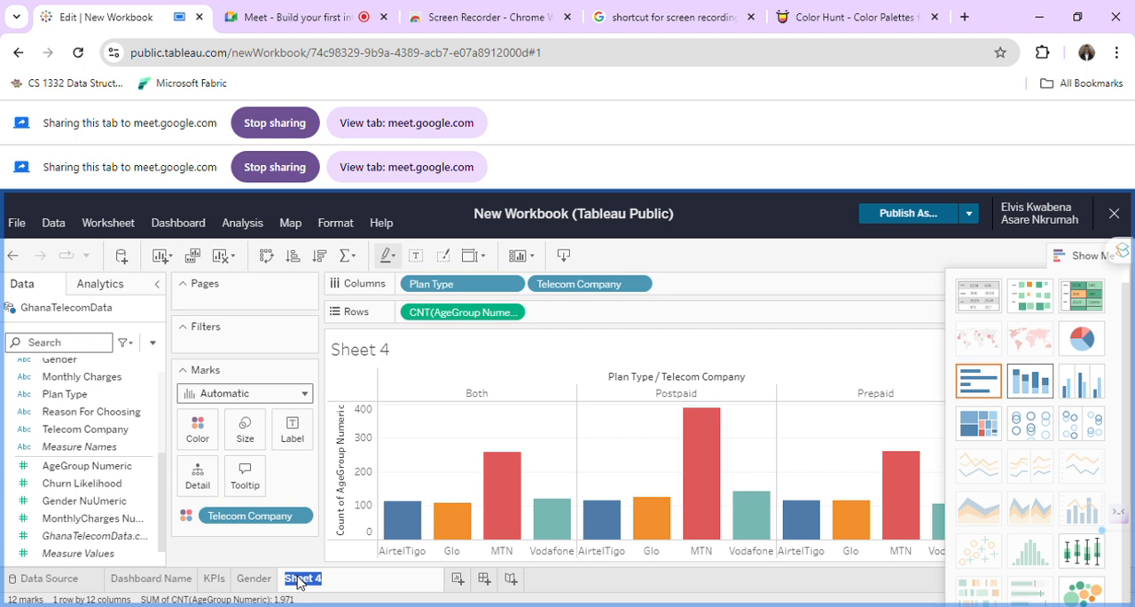
pyautogui.write('Telecom by N')
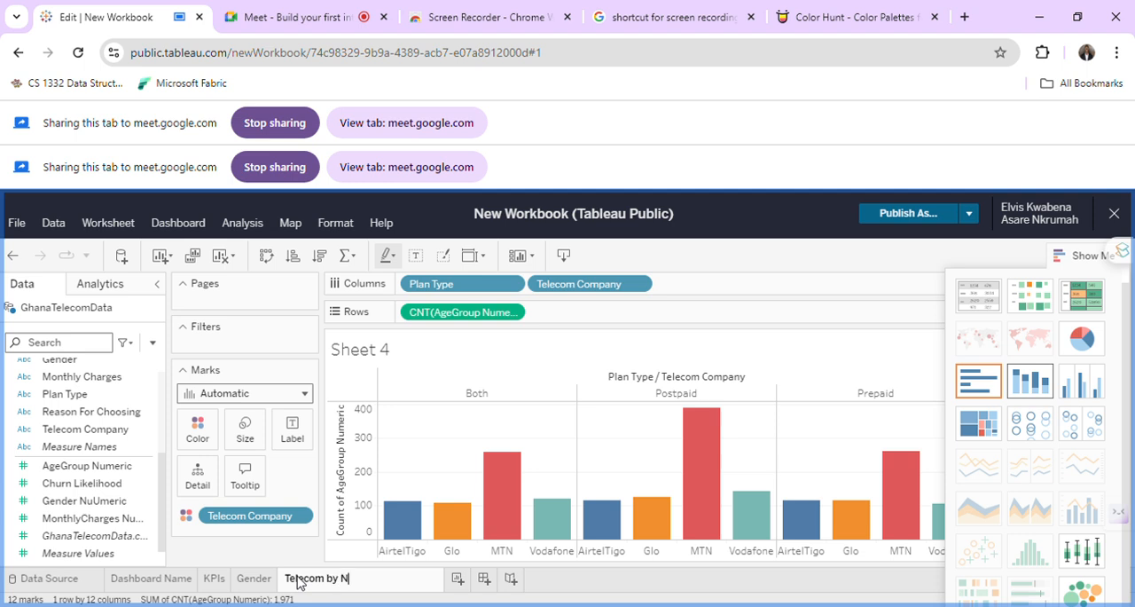
pyautogui.write('umber')
pyautogui.press('Return')
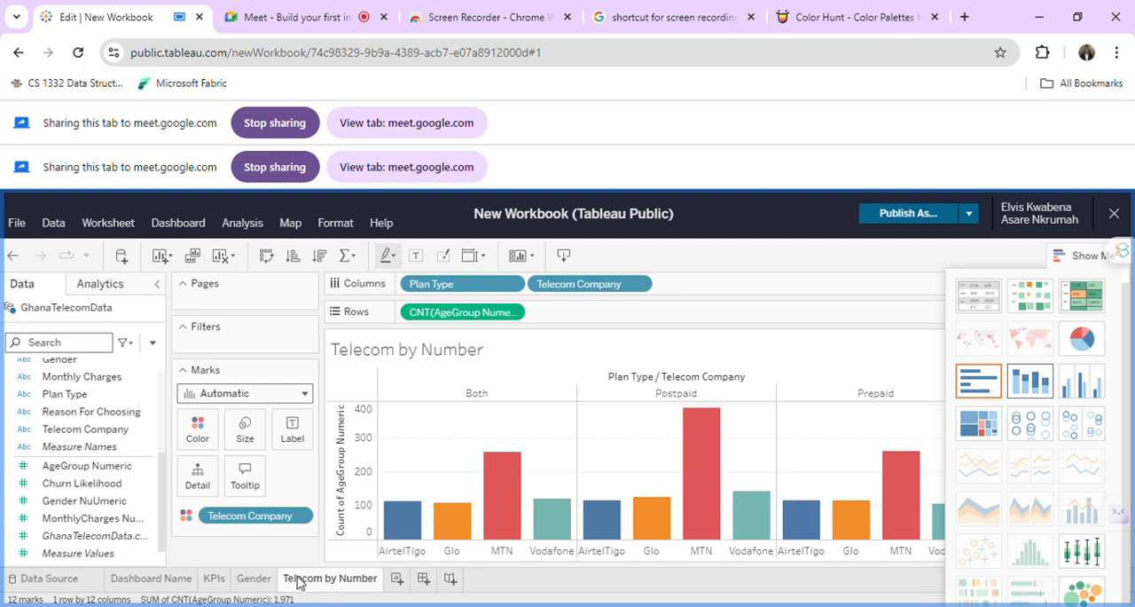
# Extend the sheet's name to "Telecom by Number and Plan".
pyautogui.doubleClick(321, 580)
pyautogui.click(344, 580)
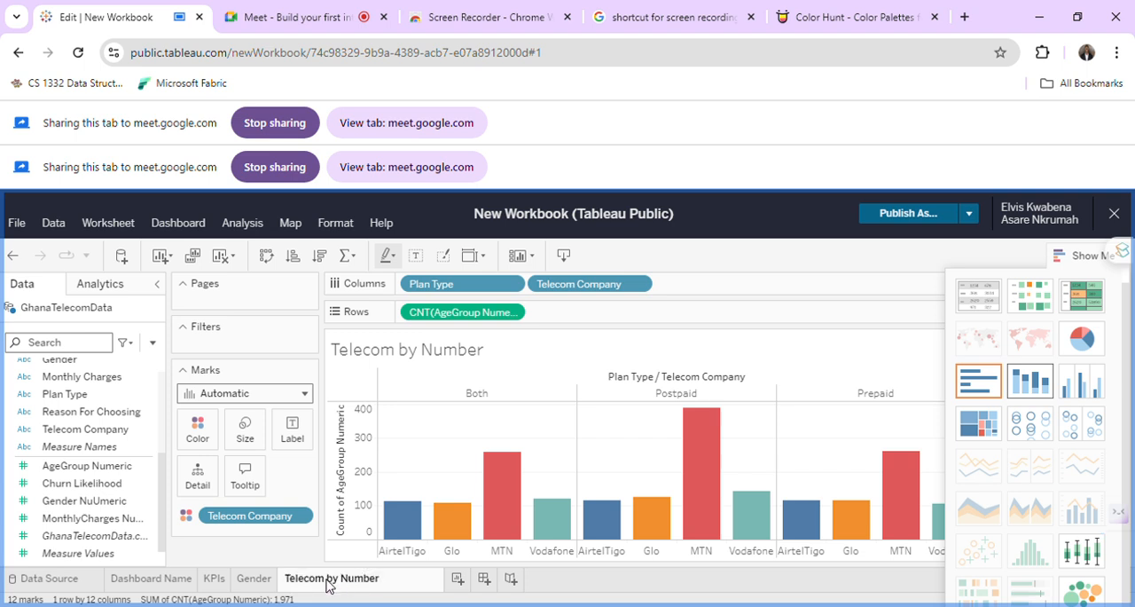
pyautogui.press('Right')
pyautogui.press('Right')
pyautogui.press('Right')
pyautogui.press('Right')
pyautogui.press('Right')
pyautogui.press('Right')
pyautogui.press('Right')
pyautogui.write('and Plan')
pyautogui.press('Return')
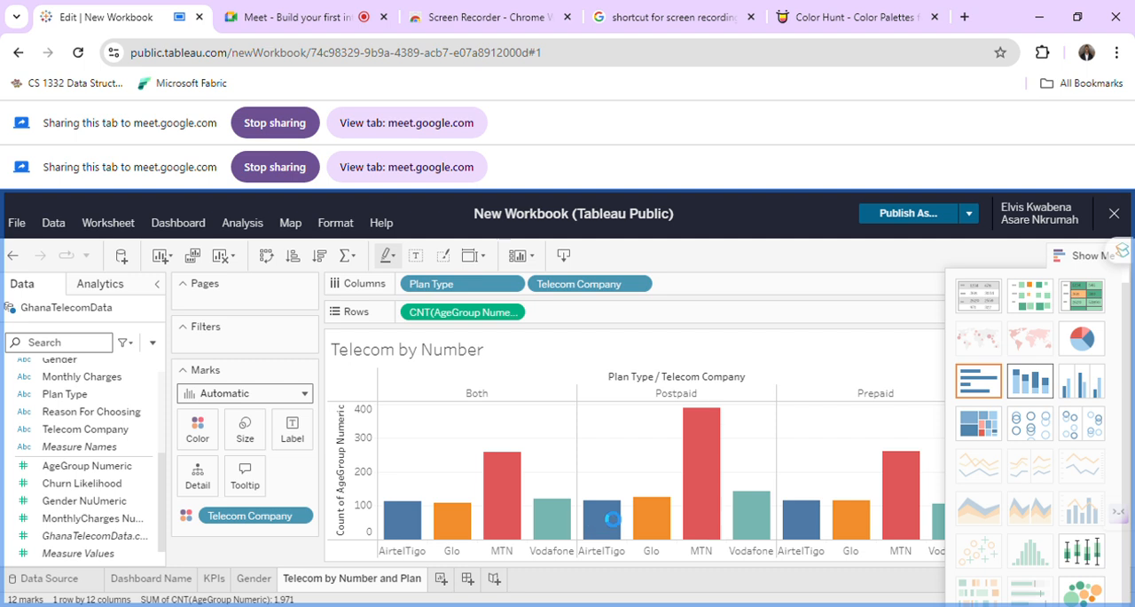
# Create a new worksheet and place Employment Status on Rows.
pyautogui.click(443, 582)
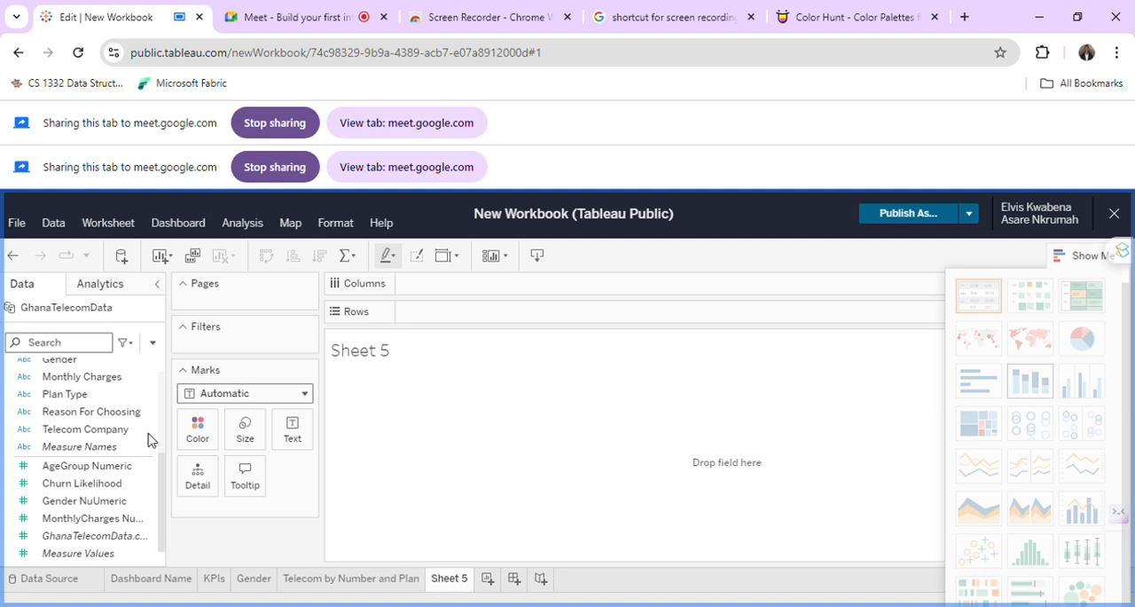
pyautogui.scroll(1, 114, 452)
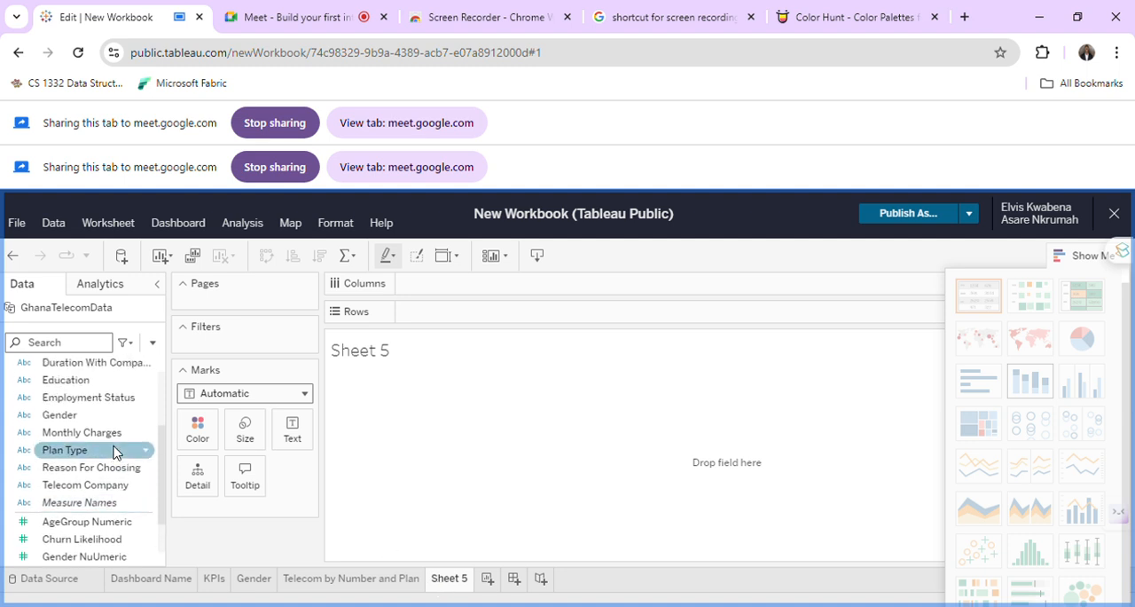
pyautogui.scroll(1, 114, 453)
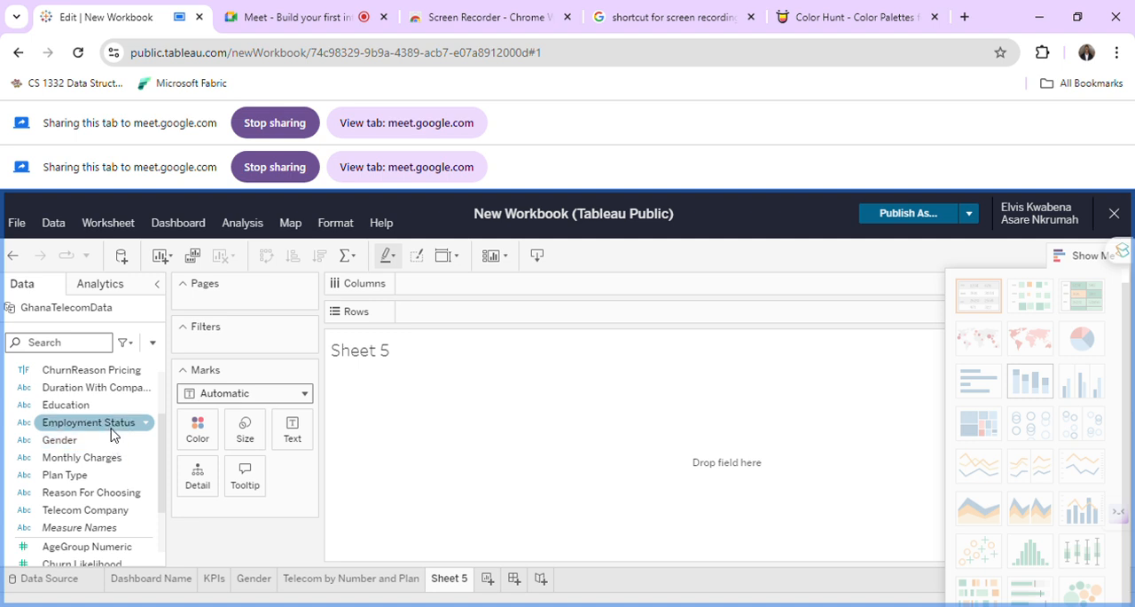
pyautogui.moveTo(111, 435); pyautogui.dragTo(466, 312)
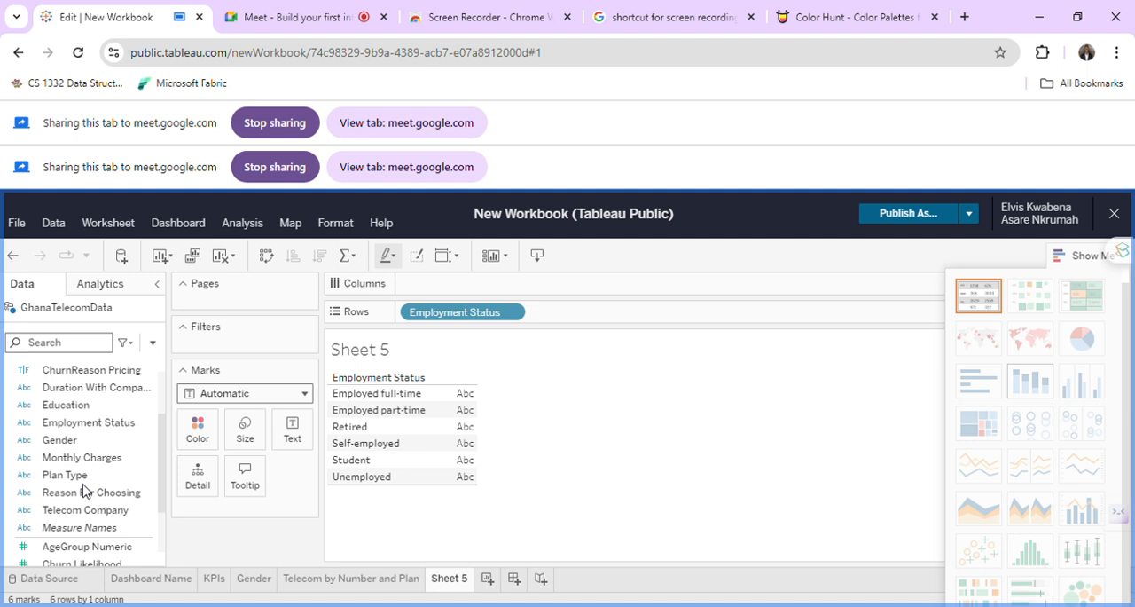
pyautogui.scroll(-1, 83, 491)
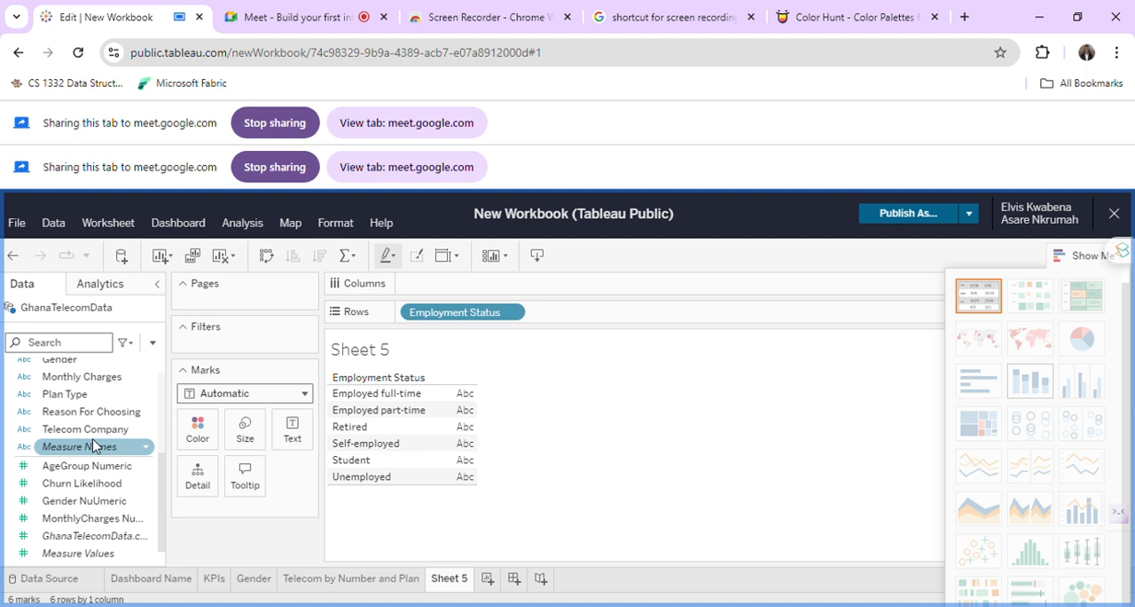
pyautogui.scroll(3, 94, 445)
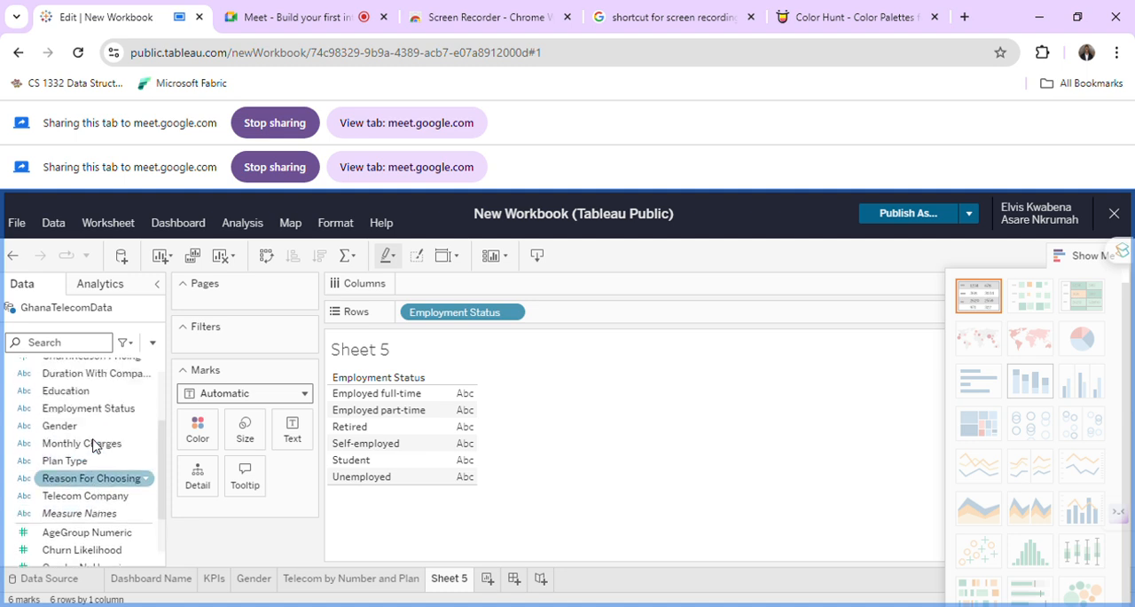
pyautogui.scroll(2, 94, 446)
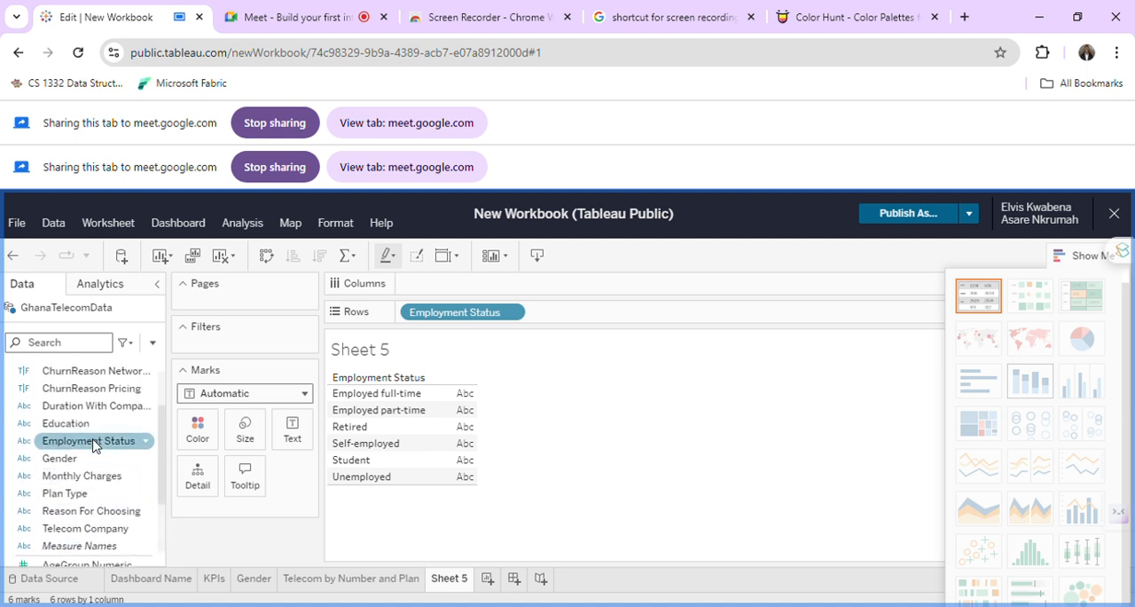
# Place the Churn field on Columns against the Employment Status rows.
pyautogui.scroll(3, 94, 444)
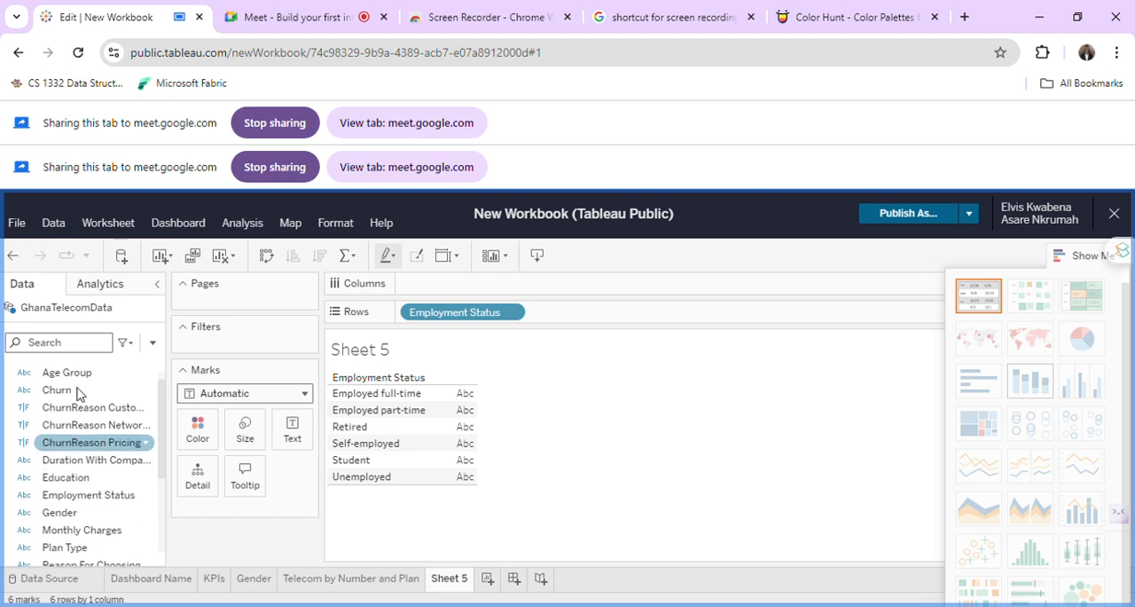
pyautogui.click(78, 393)
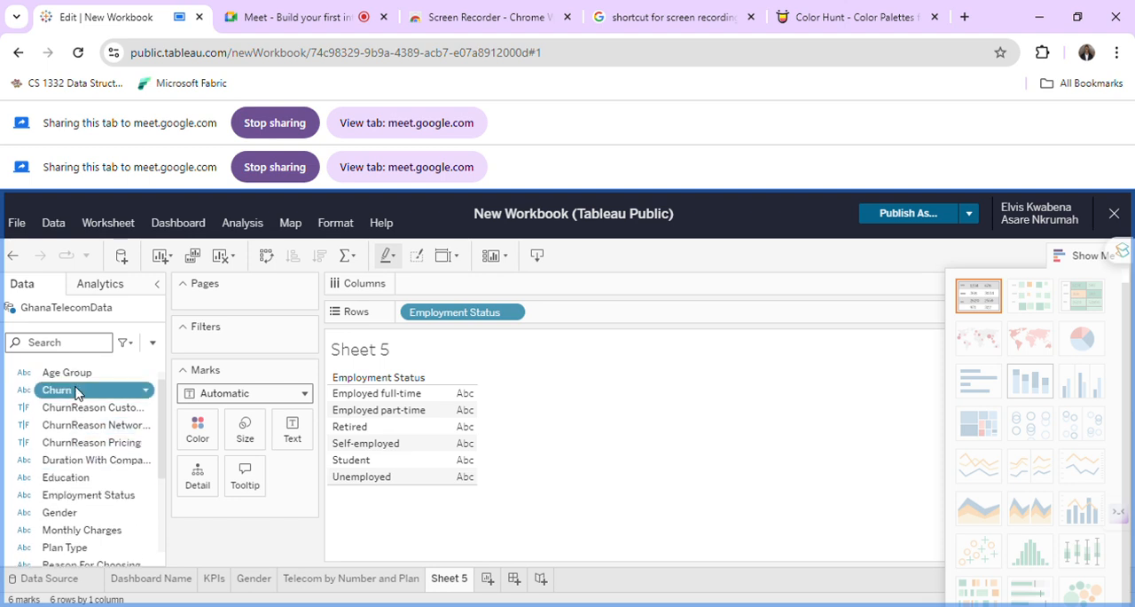
pyautogui.moveTo(78, 393); pyautogui.dragTo(460, 287)
pyautogui.moveTo(471, 298); pyautogui.dragTo(471, 298)
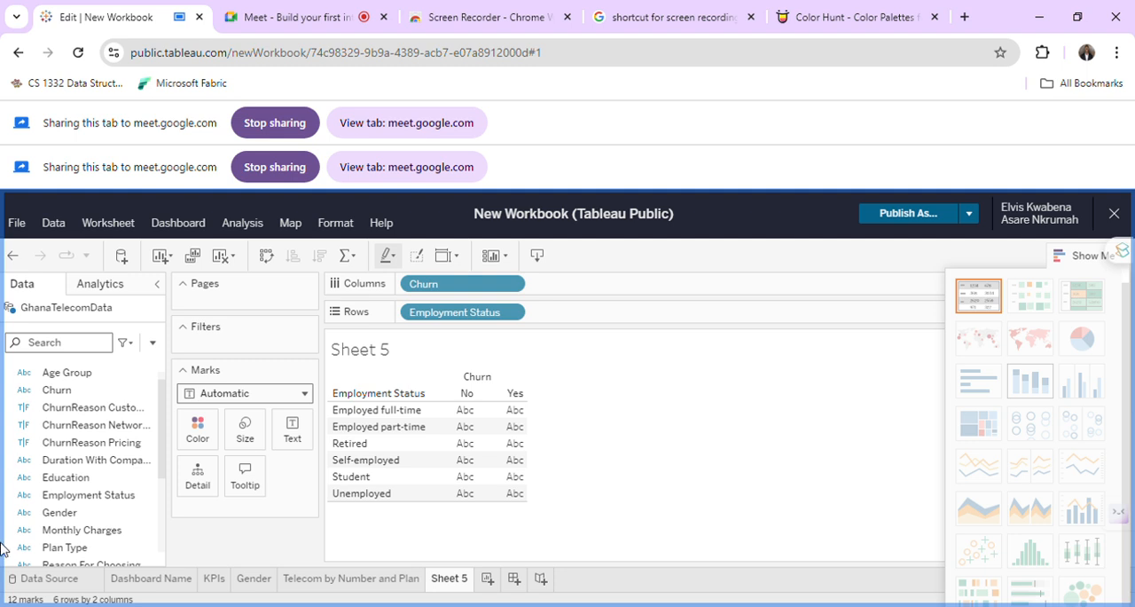
# Add the AgeGroup Numeric measure to Rows after Employment Status.
pyautogui.scroll(-3, 120, 455)
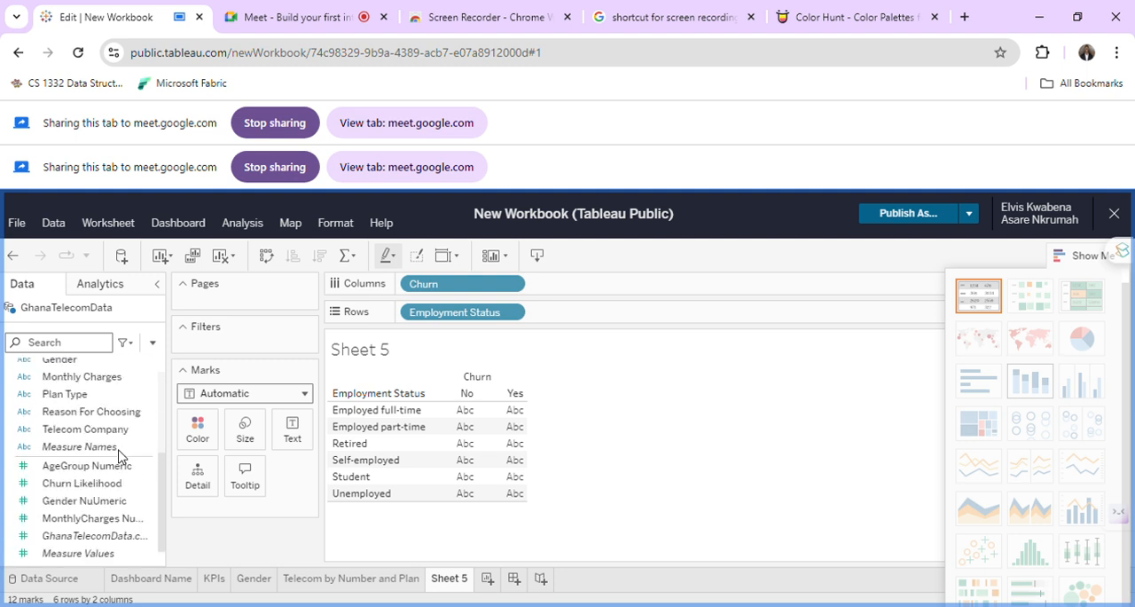
pyautogui.click(120, 448)
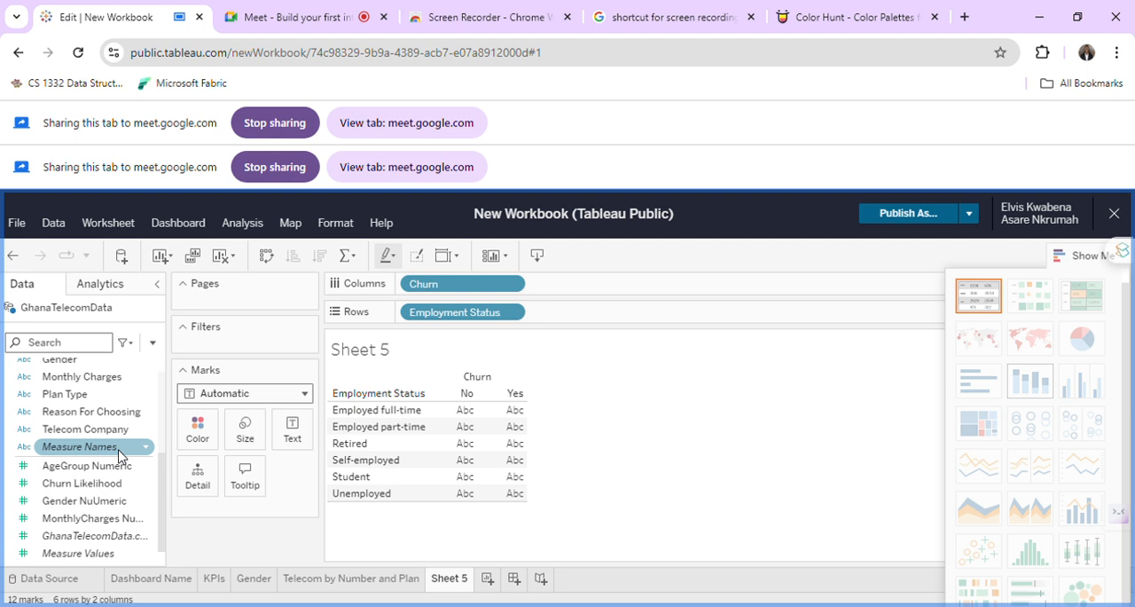
pyautogui.click(124, 502)
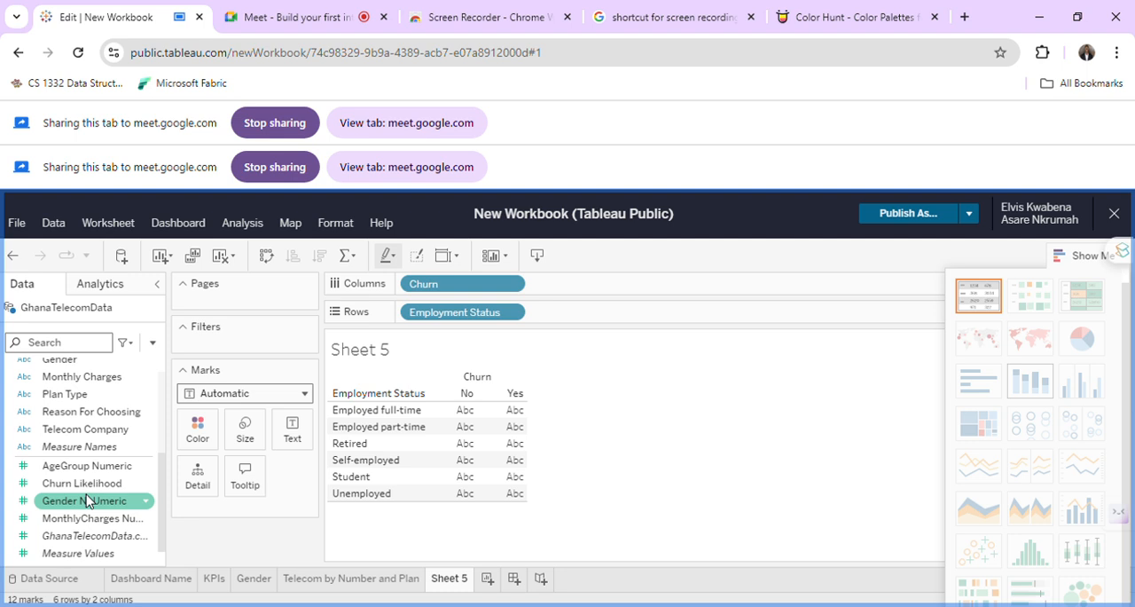
pyautogui.moveTo(85, 471); pyautogui.dragTo(598, 317)
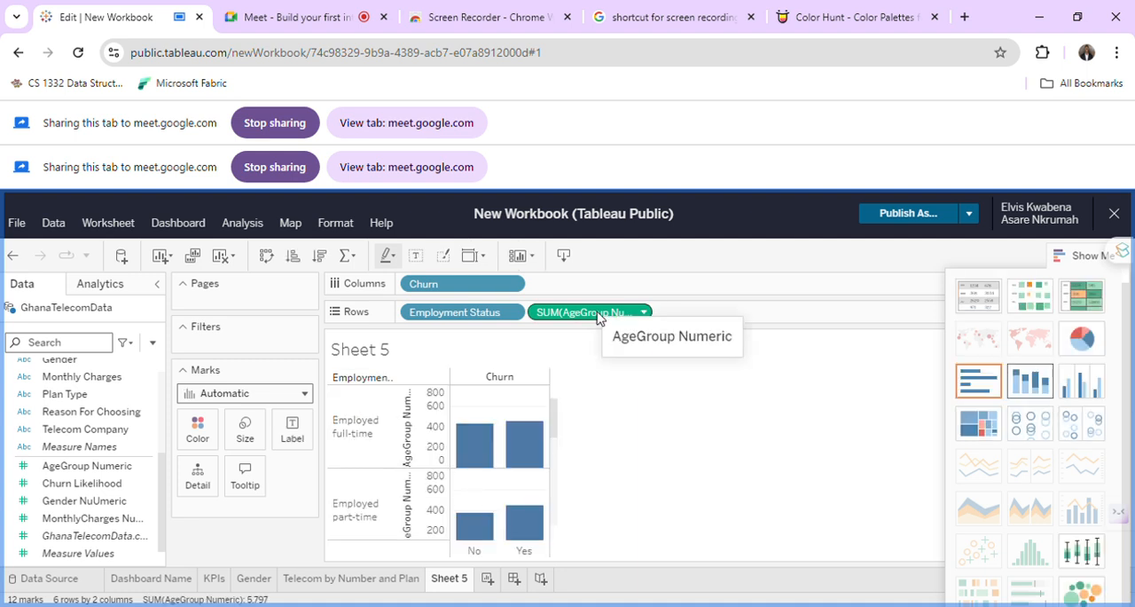
# Change the AgeGroup Numeric aggregation to Count (Distinct) and inspect the bars for each employment status.
pyautogui.click(645, 314)
pyautogui.moveTo(621, 536)
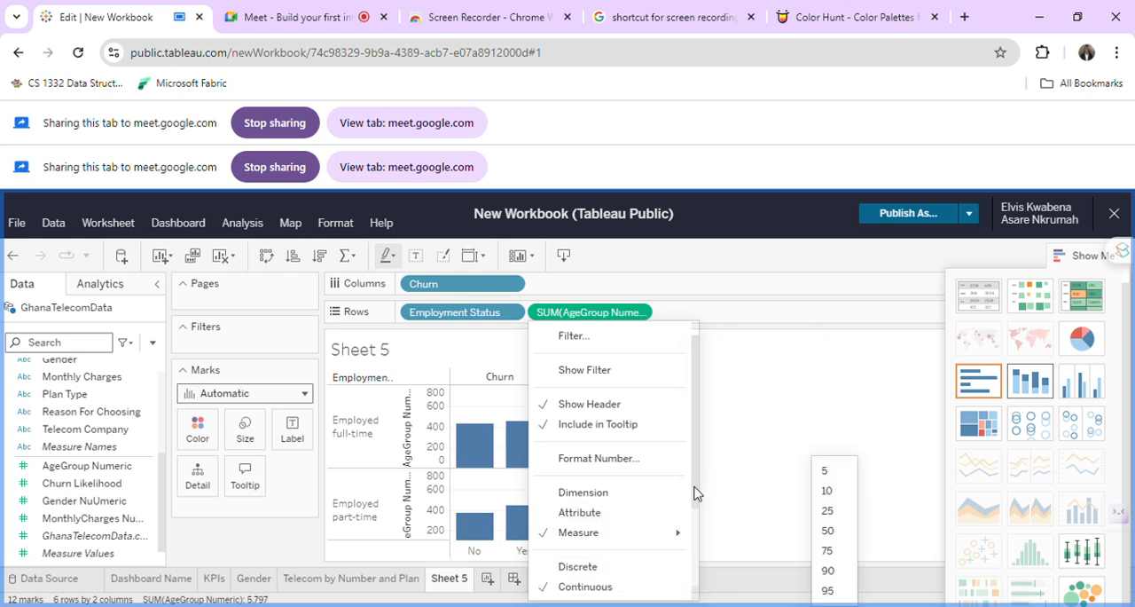
pyautogui.moveTo(669, 532)
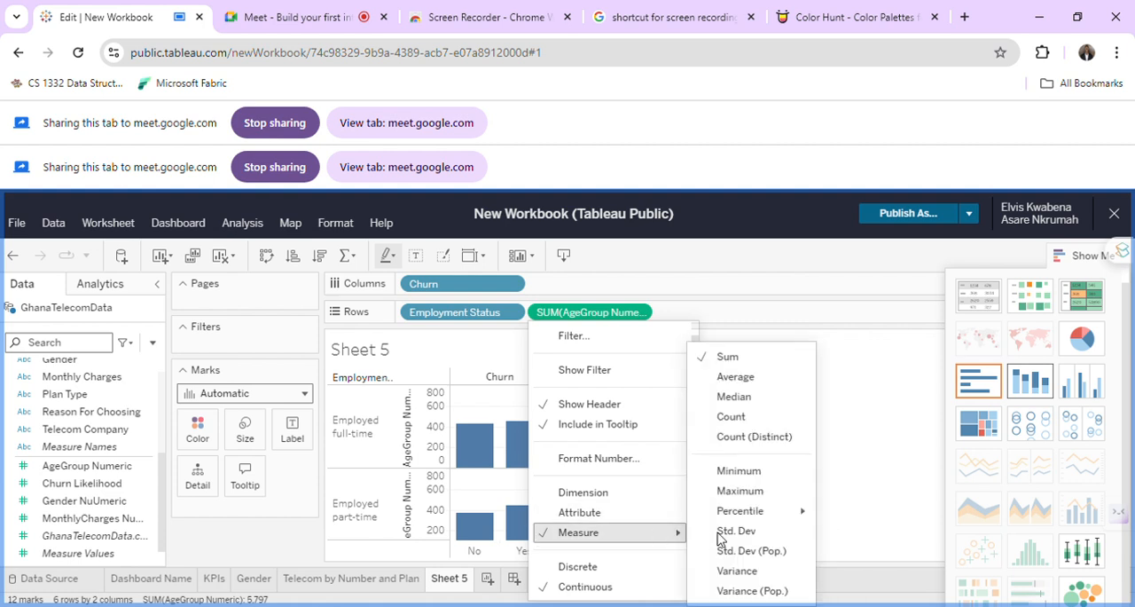
pyautogui.click(752, 438)
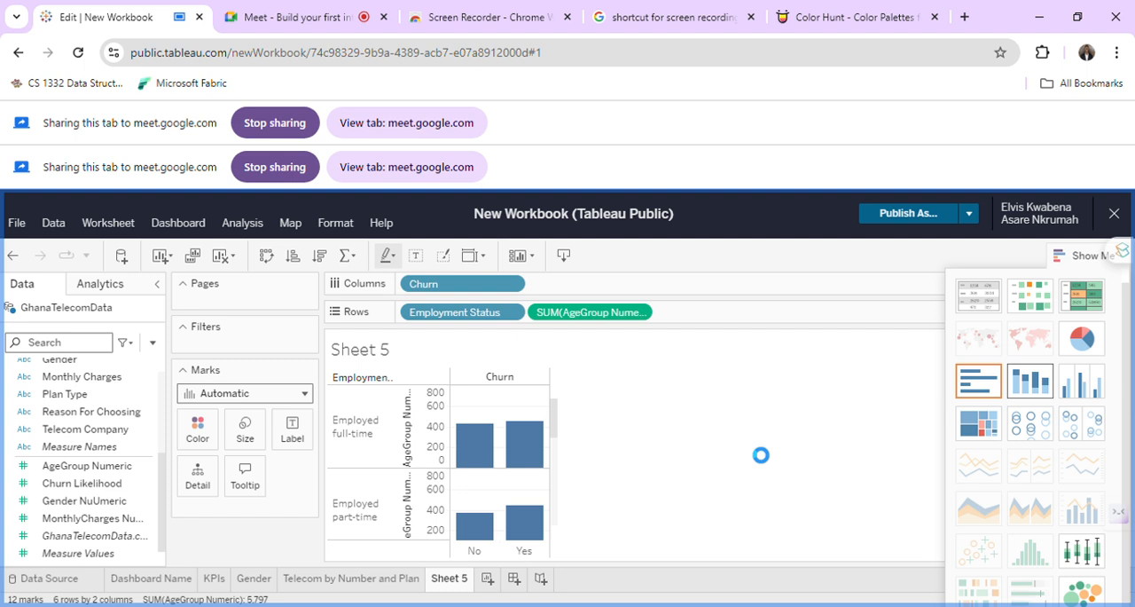
pyautogui.scroll(-1, 562, 424)
pyautogui.scroll(-3, 562, 426)
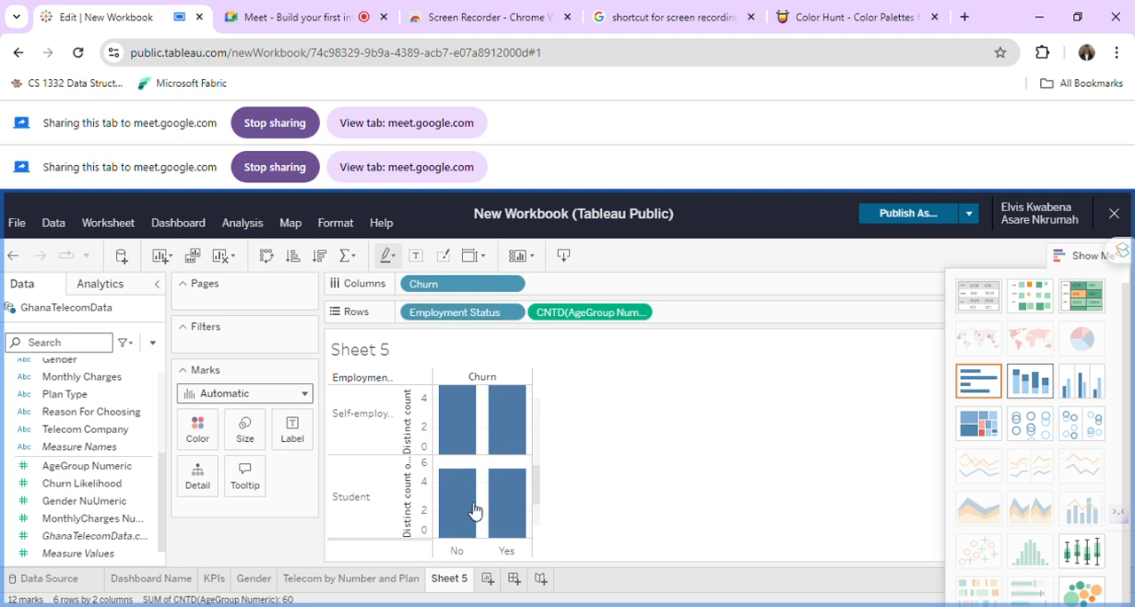
pyautogui.moveTo(472, 514)
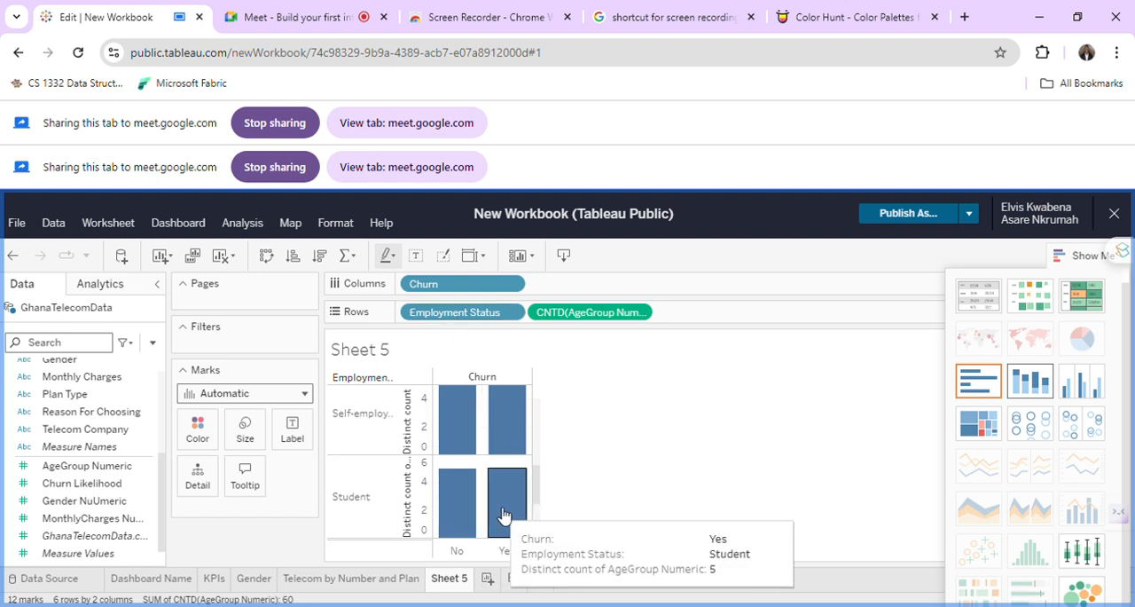
pyautogui.scroll(-1, 362, 515)
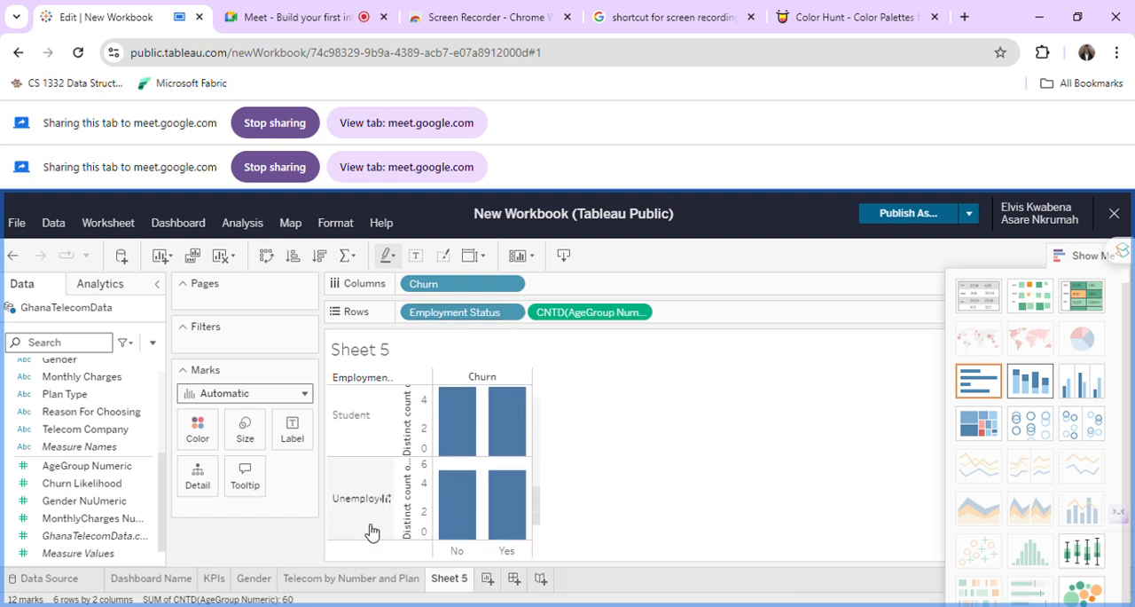
# Convert the chart to stacked bars and set the AgeGroup Numeric aggregation to Count.
pyautogui.click(1036, 389)
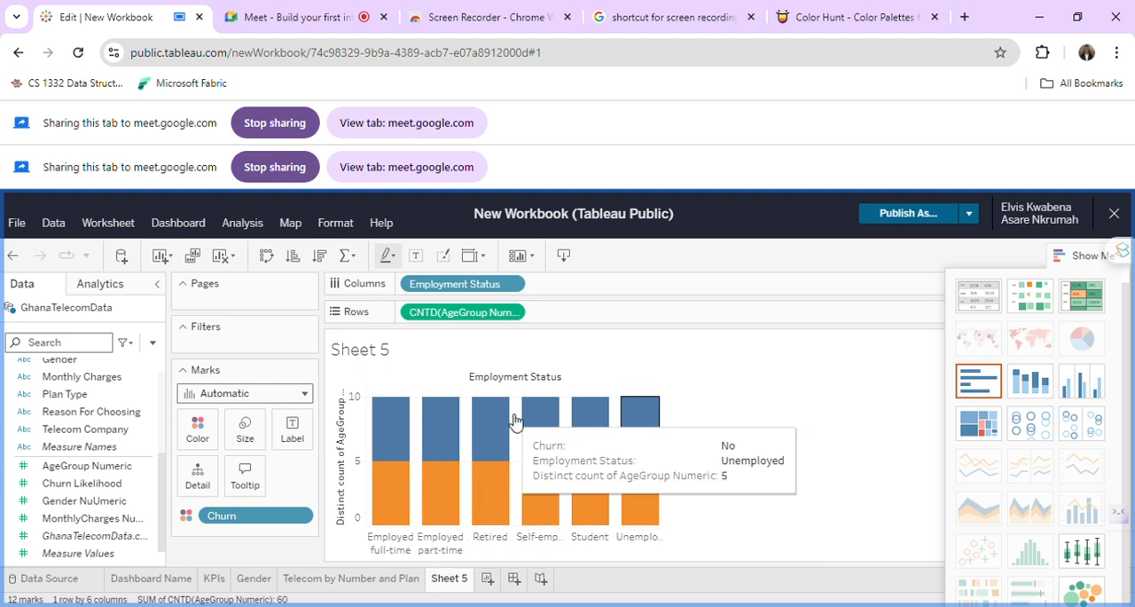
pyautogui.click(517, 316)
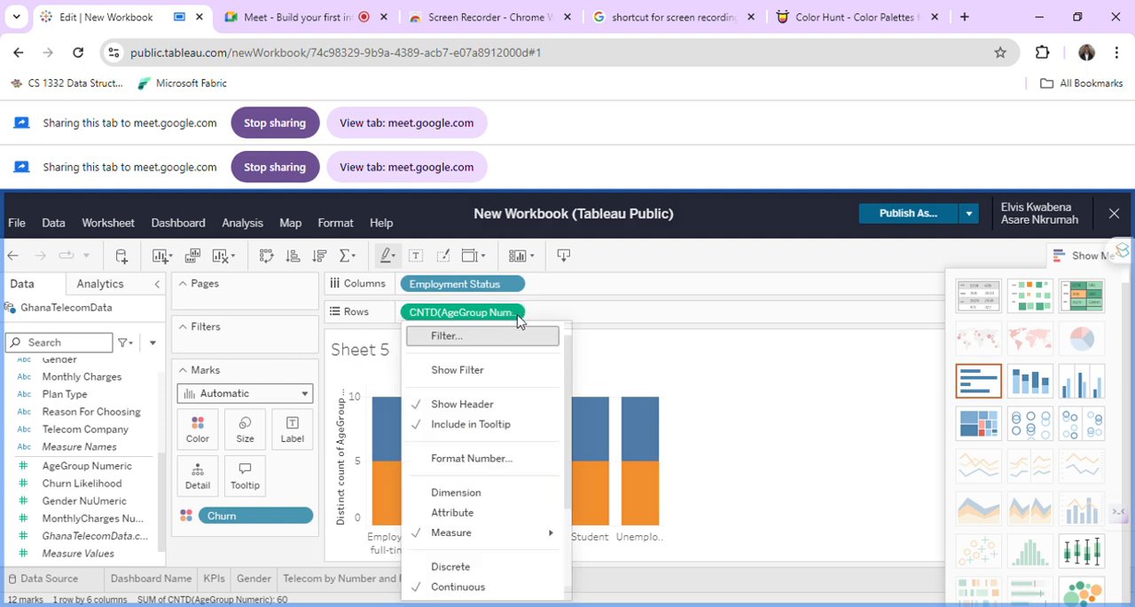
pyautogui.moveTo(512, 533)
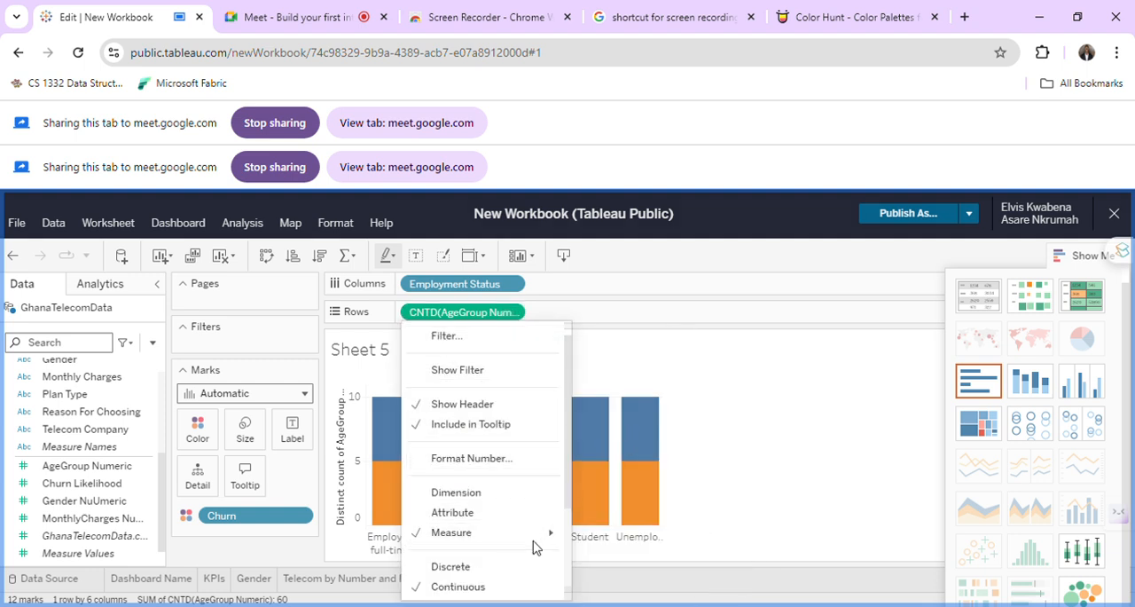
pyautogui.moveTo(551, 533)
pyautogui.click(626, 419)
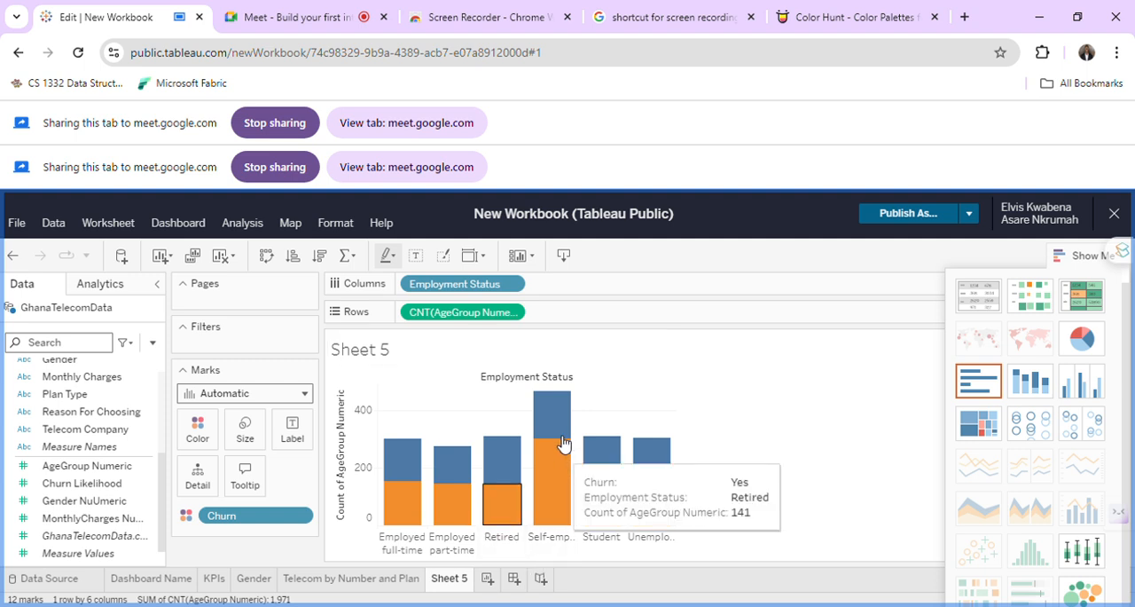
pyautogui.moveTo(562, 430)
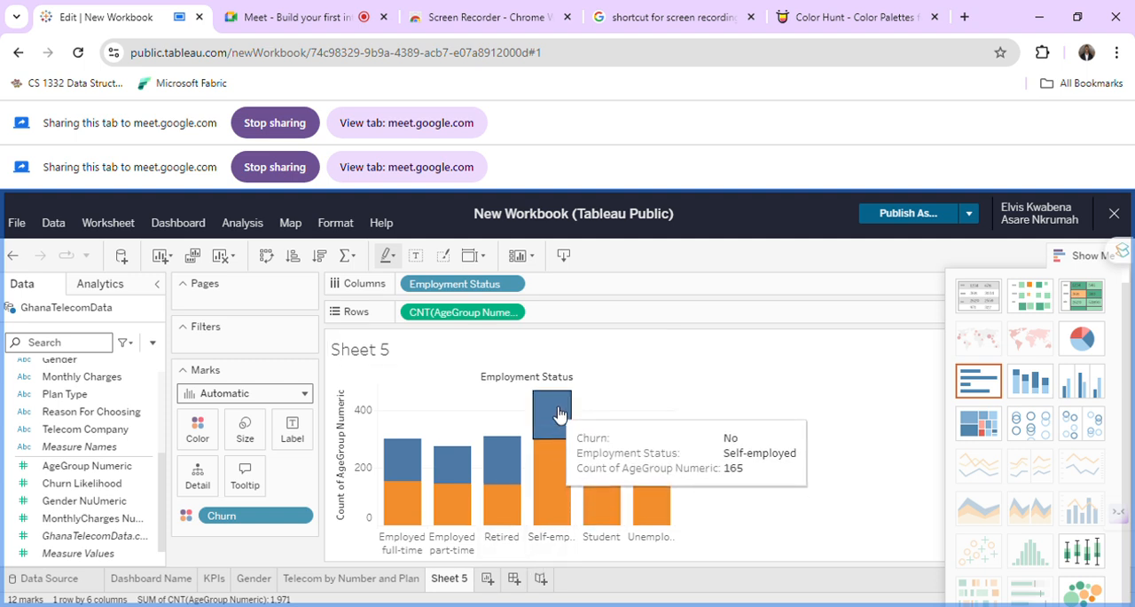
pyautogui.moveTo(559, 463)
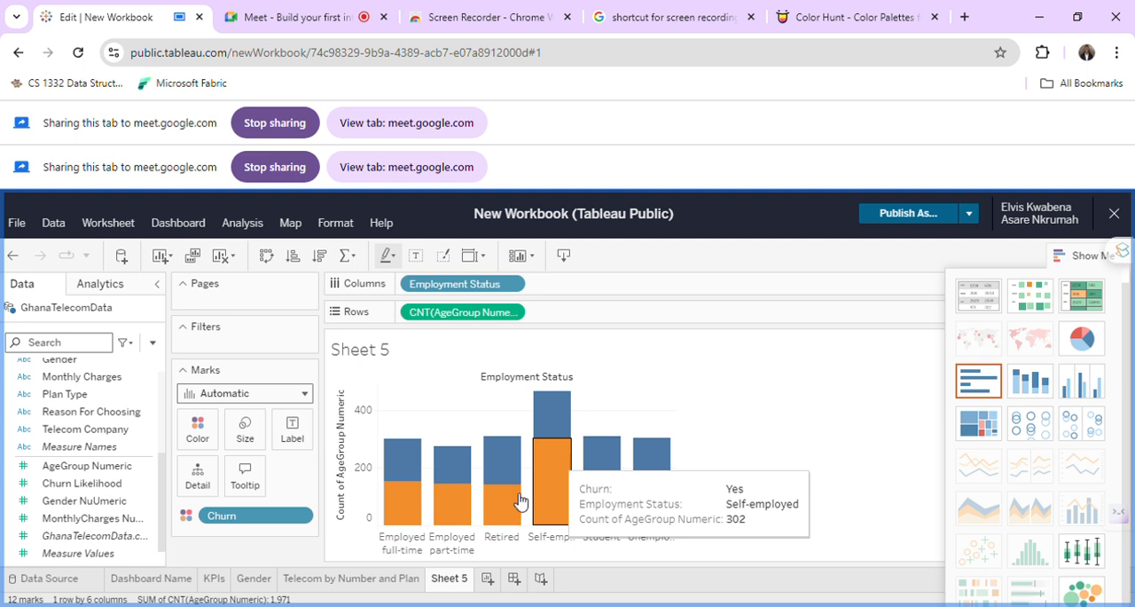
# Rename Sheet 5 as "Churn by Employment".
pyautogui.doubleClick(449, 578)
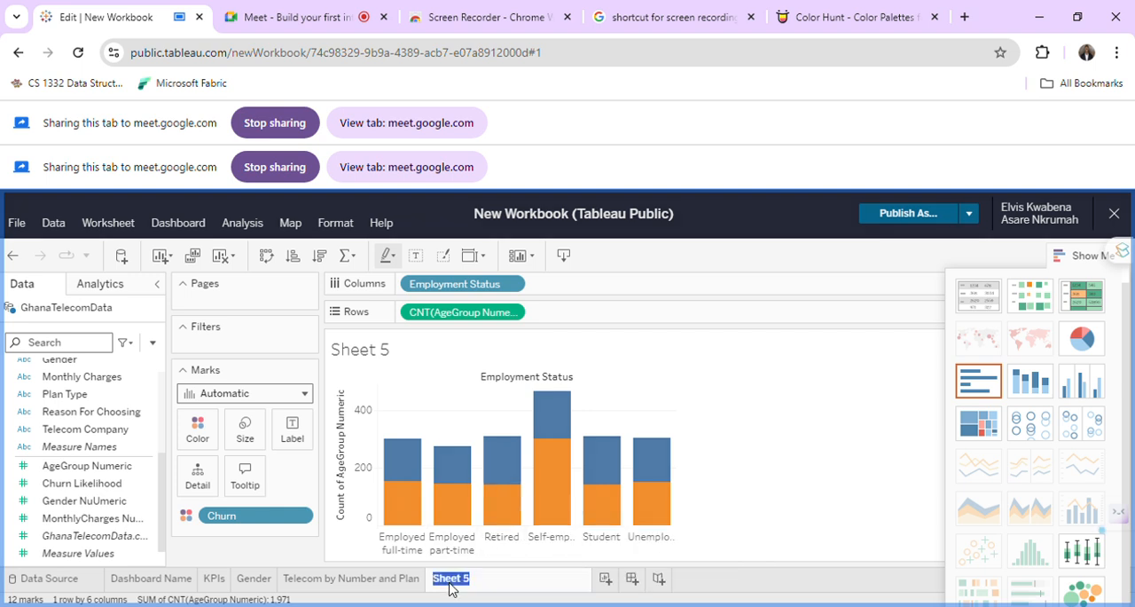
pyautogui.write('Churn by Employment')
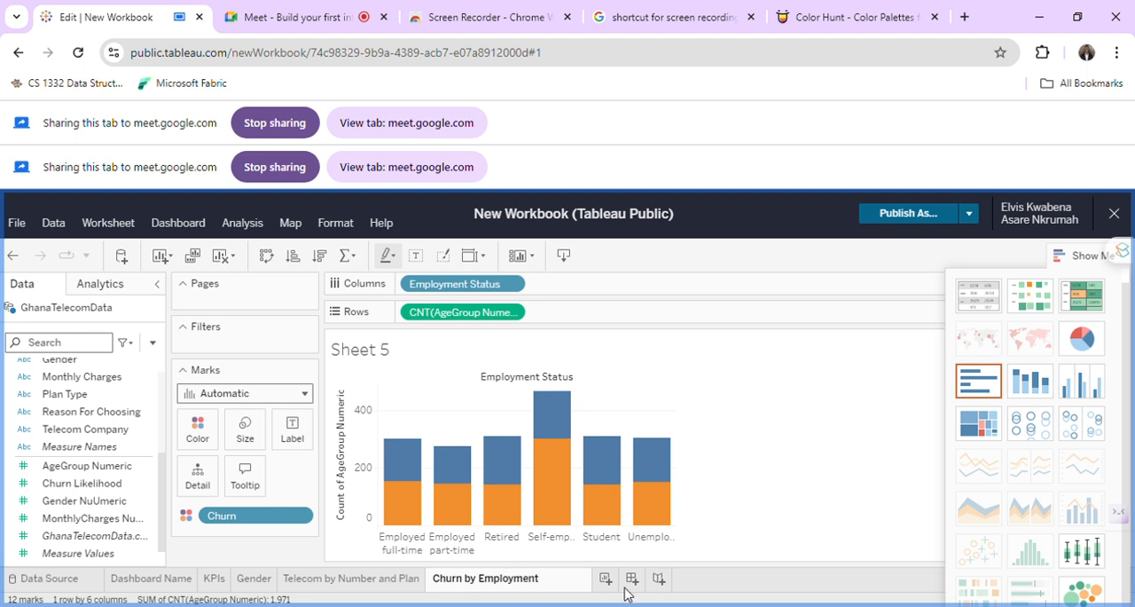
pyautogui.click(604, 581)
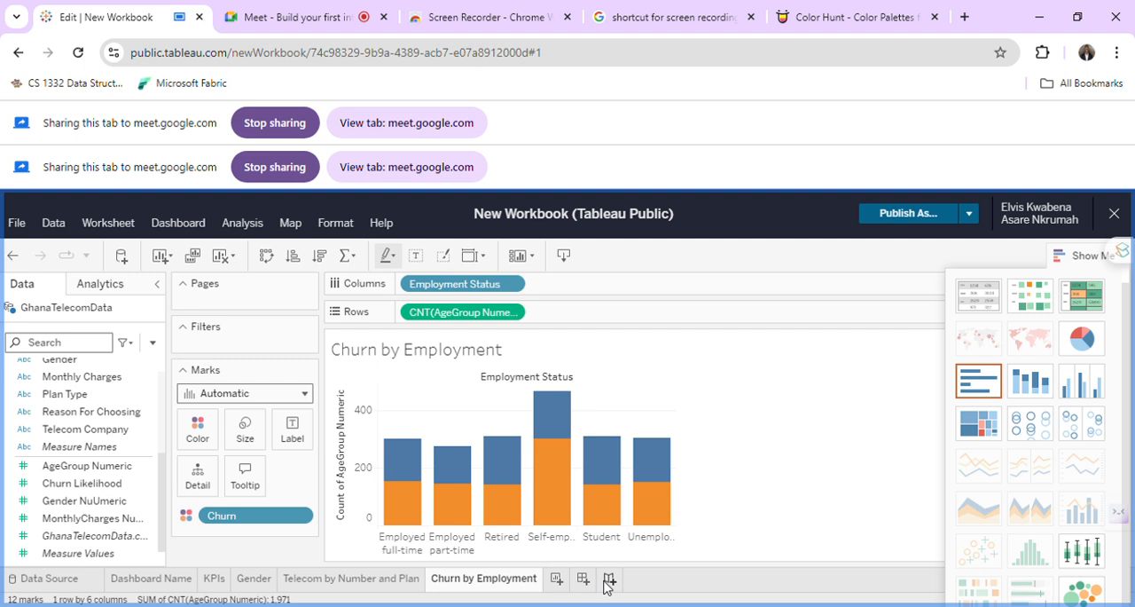
# Create a new worksheet, and check the GhanaTelecomData preview in the data source before returning to the blank sheet.
pyautogui.click(563, 583)
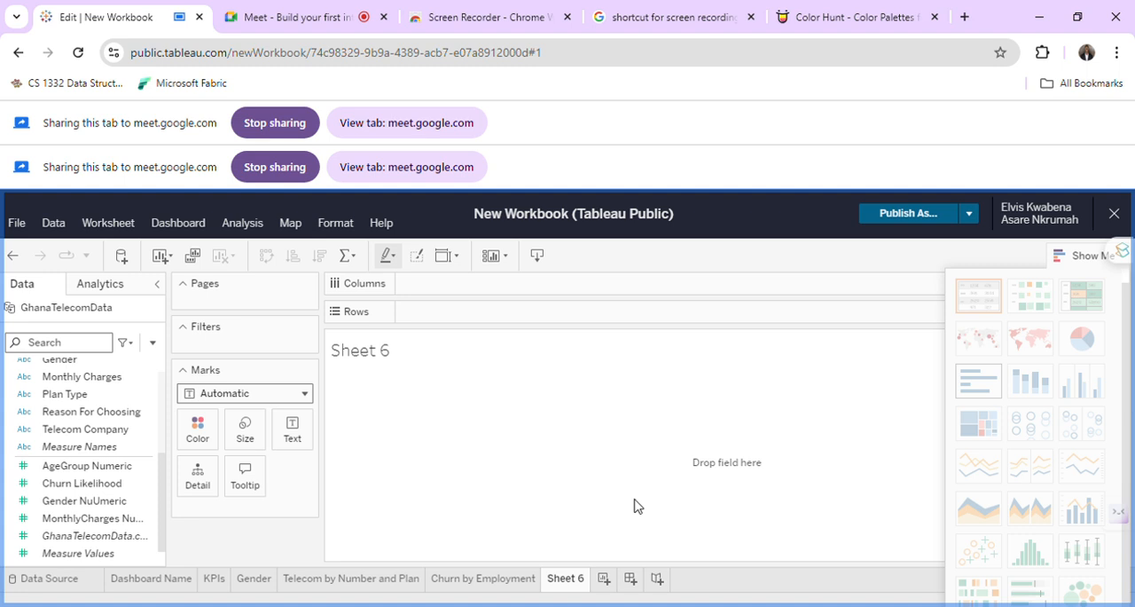
pyautogui.click(47, 581)
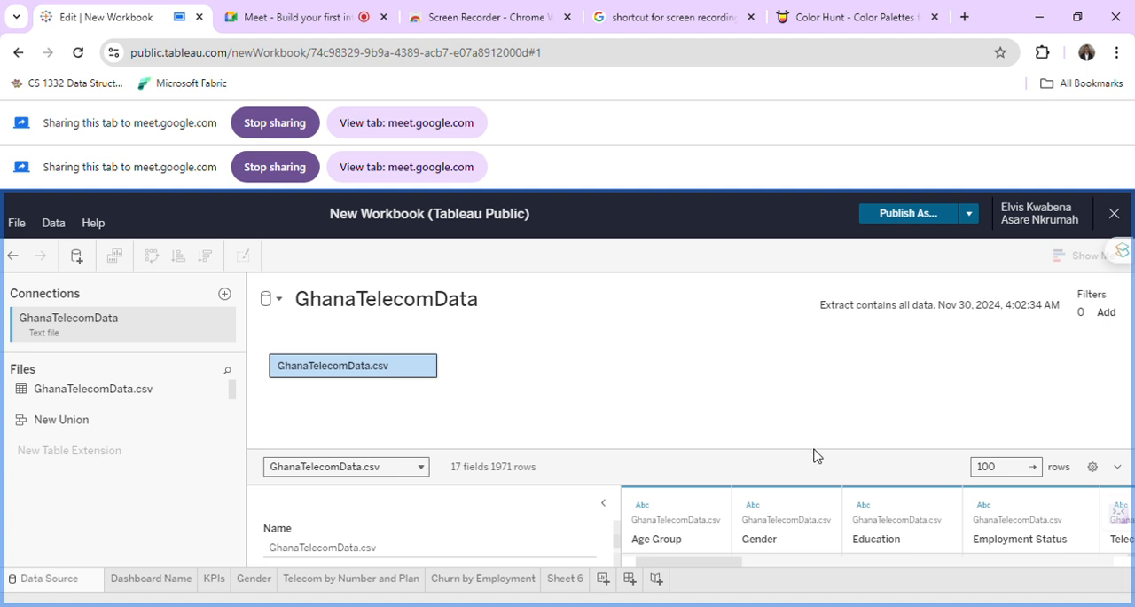
pyautogui.moveTo(817, 459); pyautogui.dragTo(808, 387)
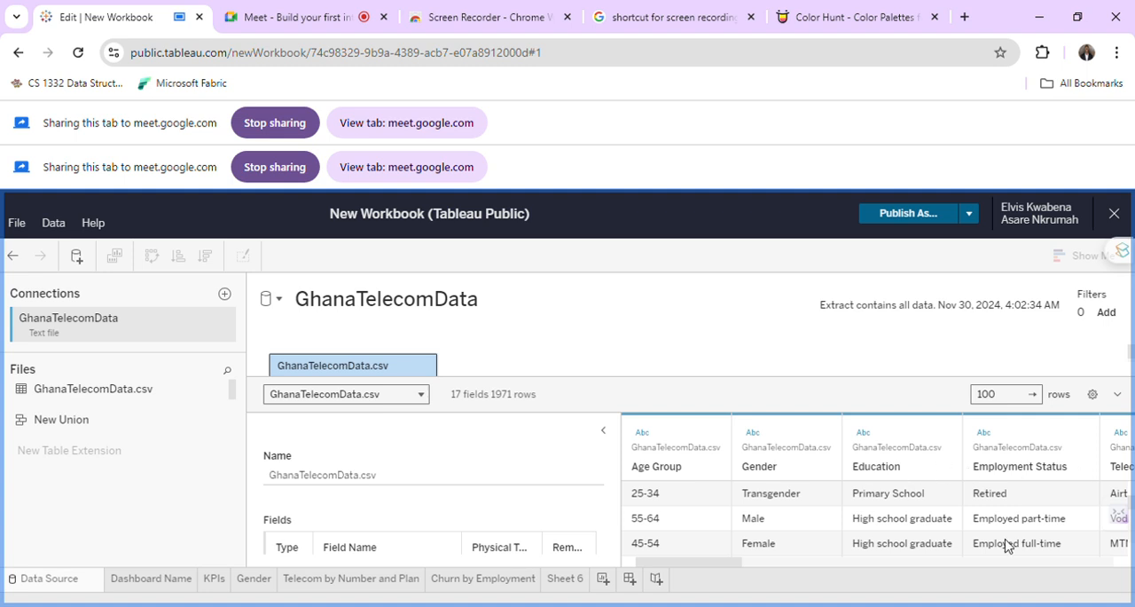
pyautogui.click(520, 582)
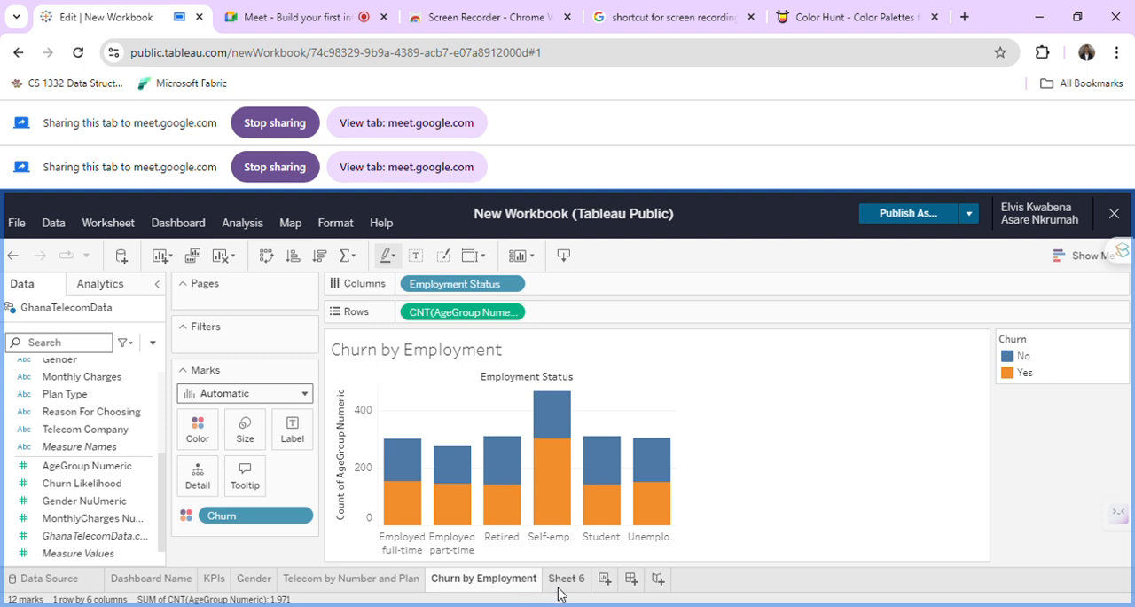
pyautogui.click(561, 581)
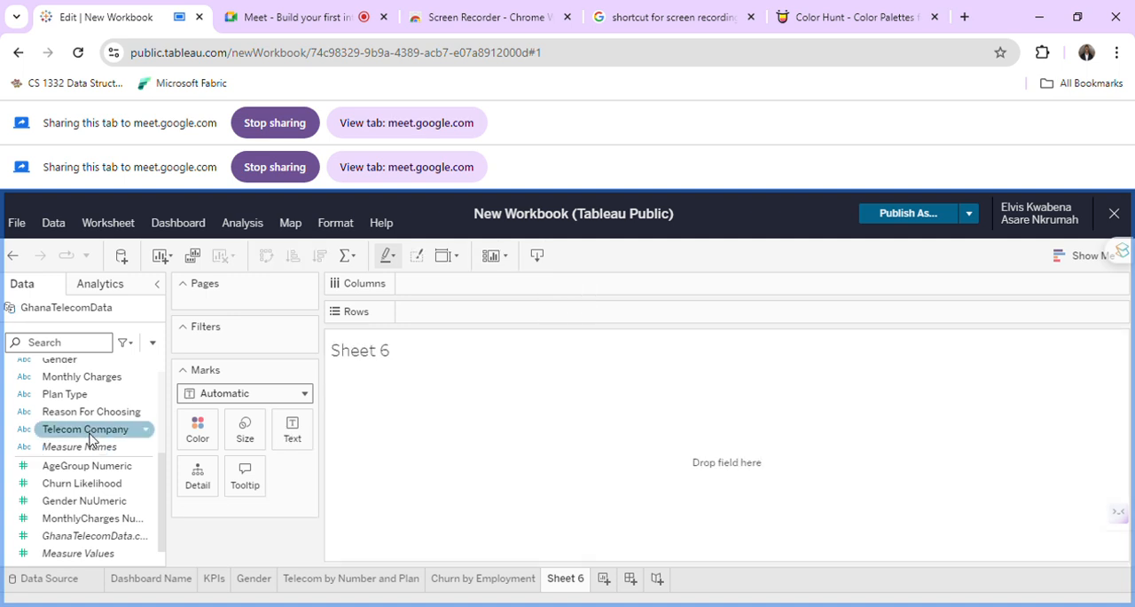
# Look through the available fields and place Monthly Charges on Columns of Sheet 6.
pyautogui.scroll(5, 137, 390)
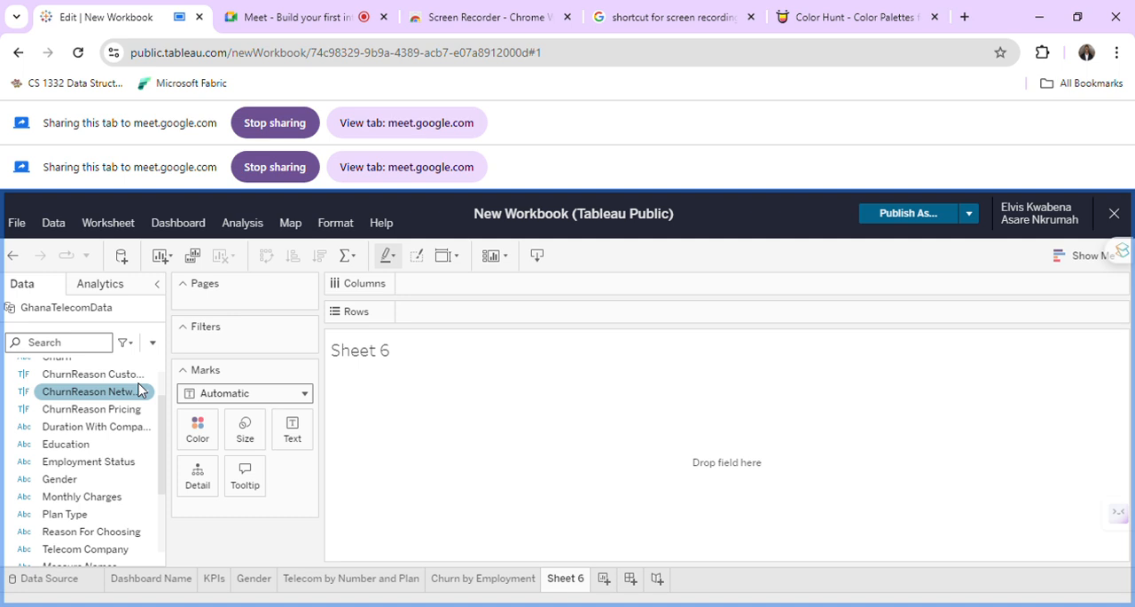
pyautogui.click(131, 532)
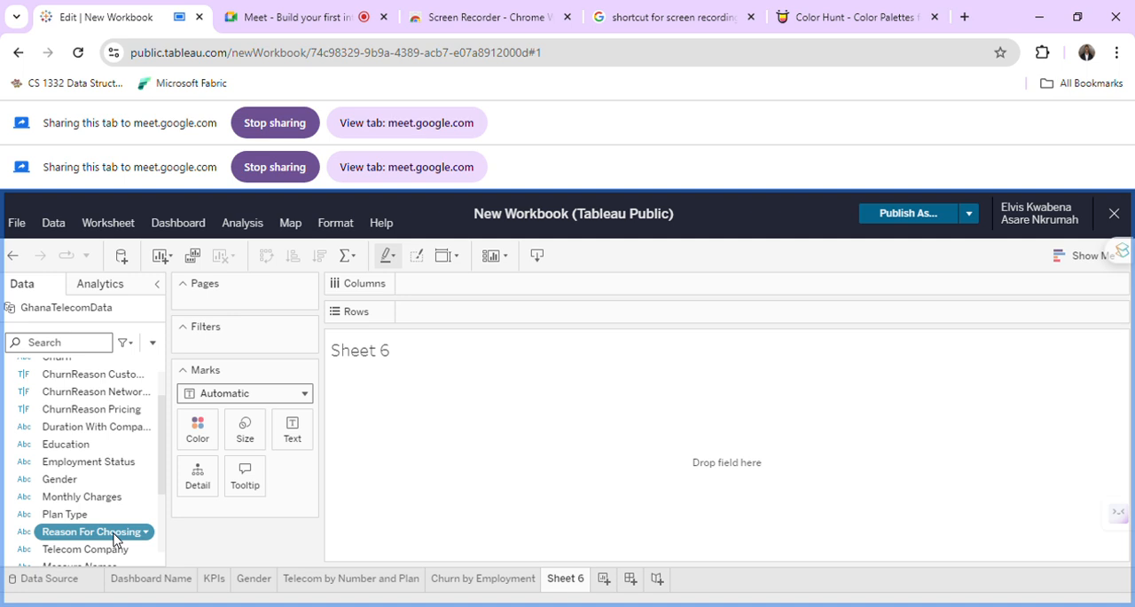
pyautogui.scroll(-2, 113, 536)
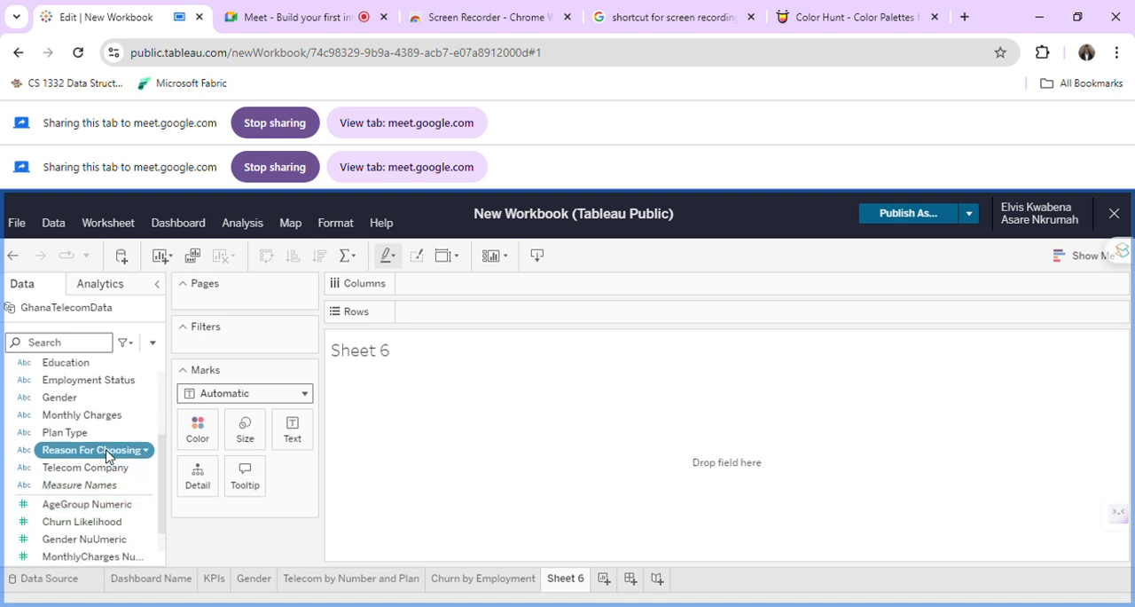
pyautogui.scroll(1, 107, 455)
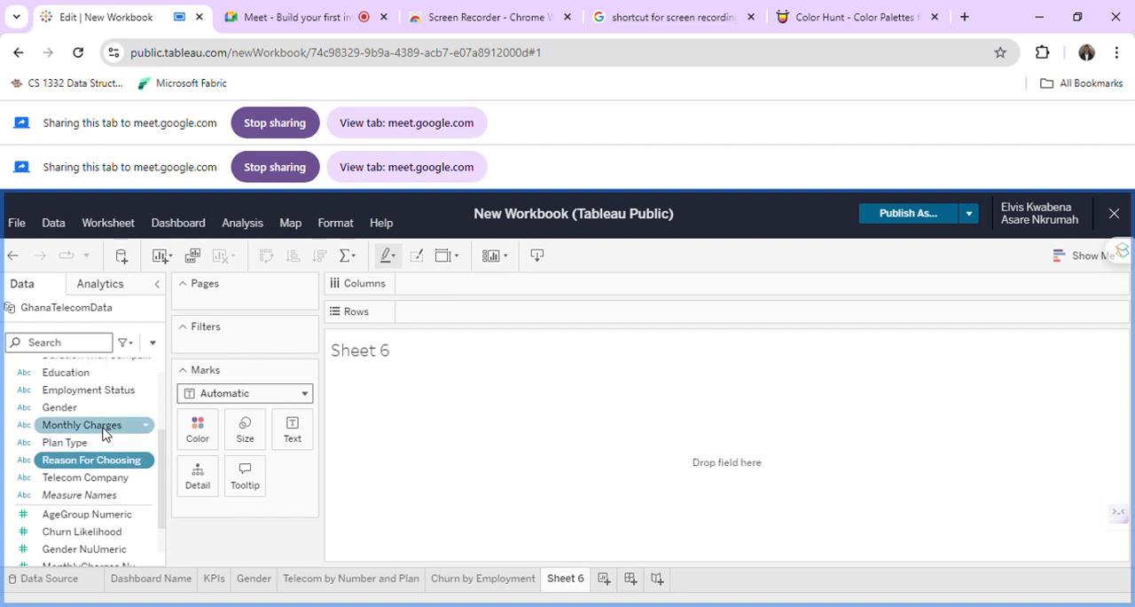
pyautogui.click(103, 429)
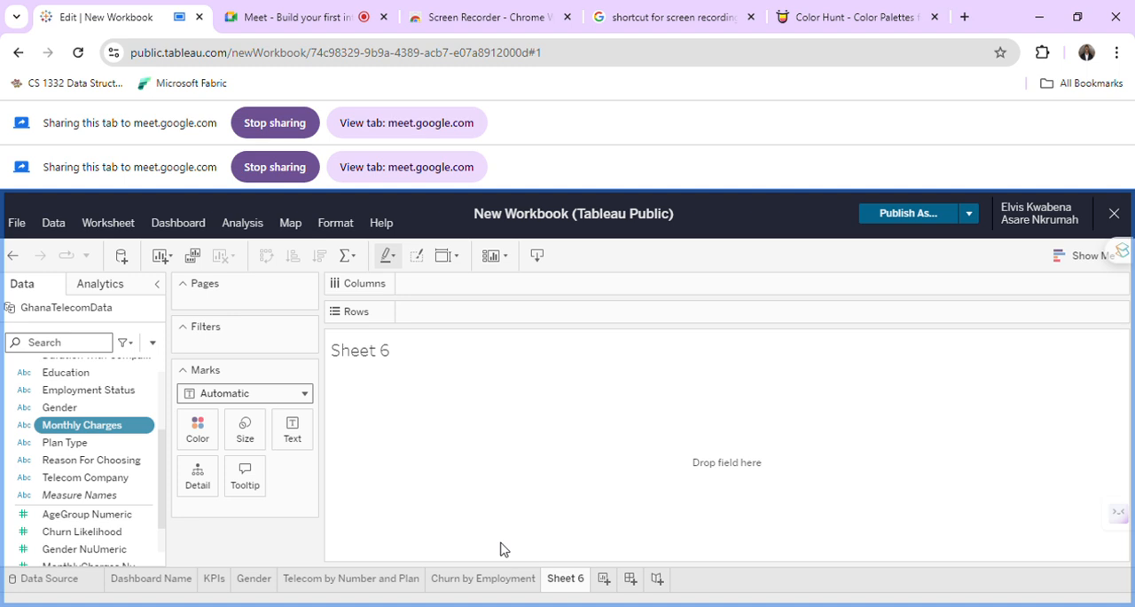
pyautogui.scroll(-2, 92, 534)
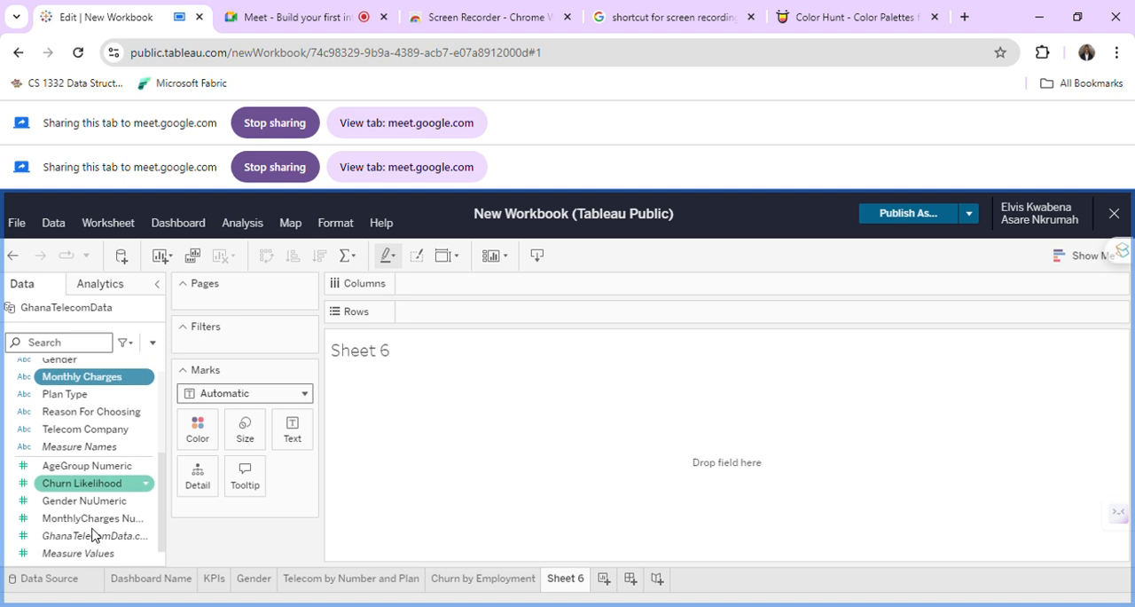
pyautogui.scroll(5, 93, 534)
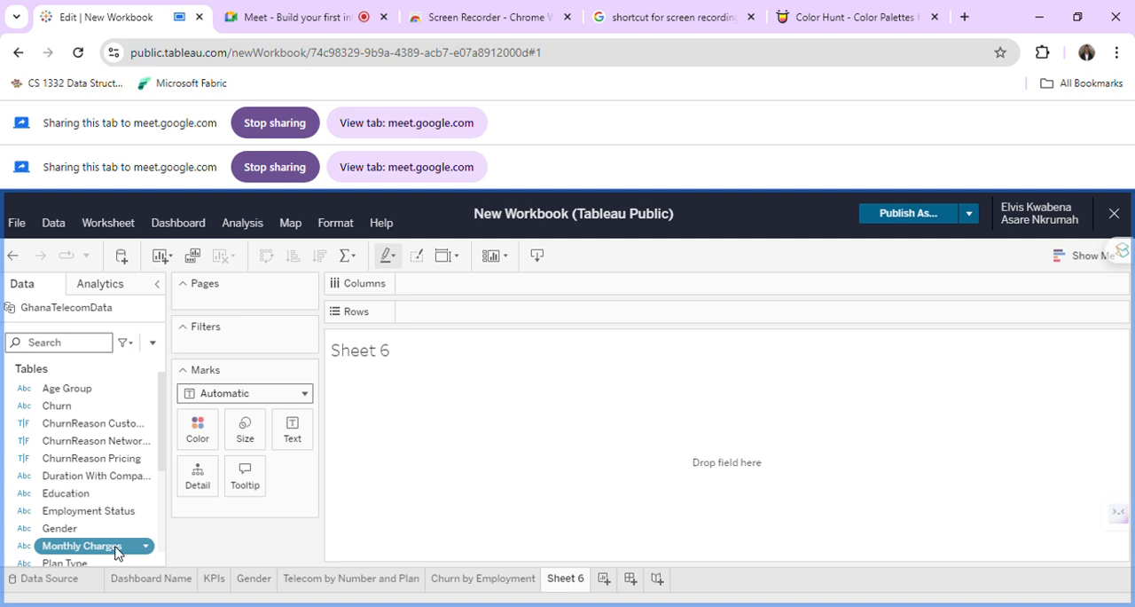
pyautogui.moveTo(115, 552); pyautogui.dragTo(447, 292)
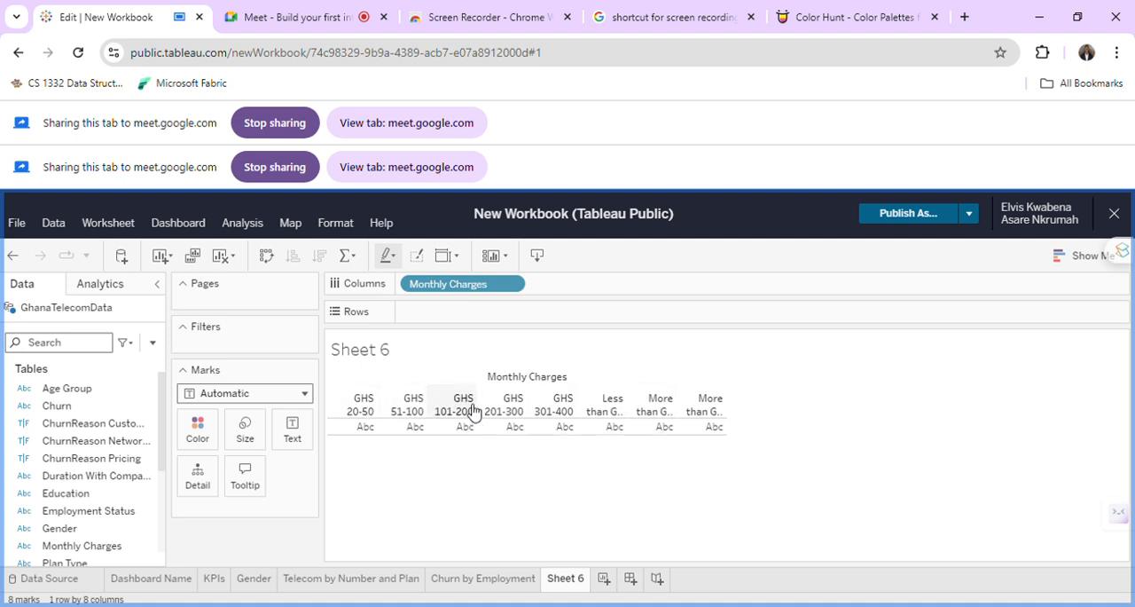
# Look through the available fields and place Duration With Company on Rows of Sheet 6.
pyautogui.click(94, 545)
pyautogui.scroll(-3, 96, 550)
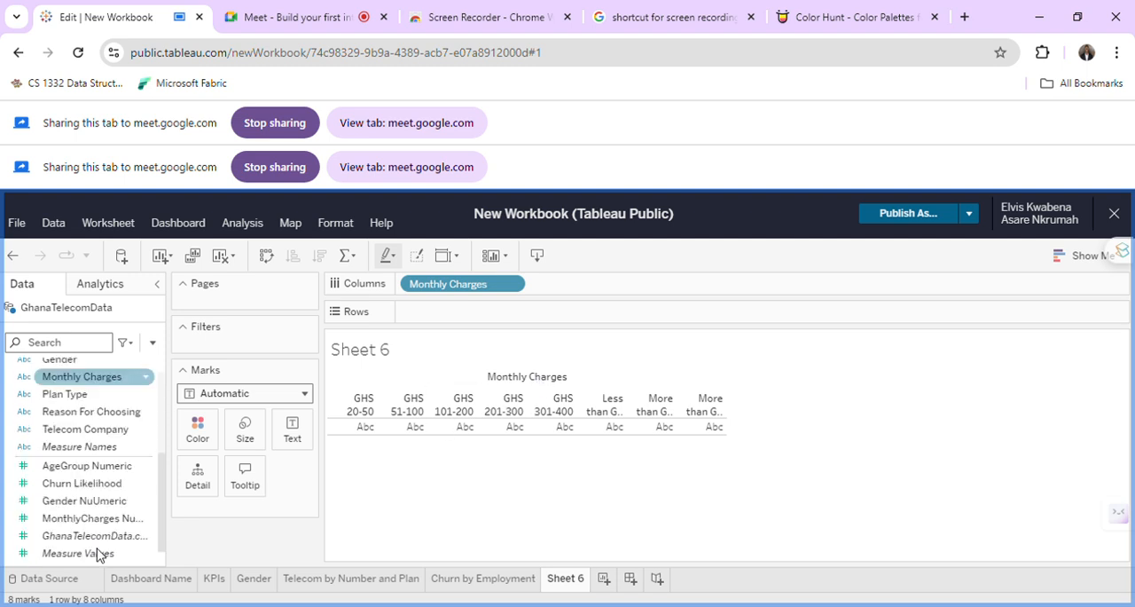
pyautogui.click(98, 553)
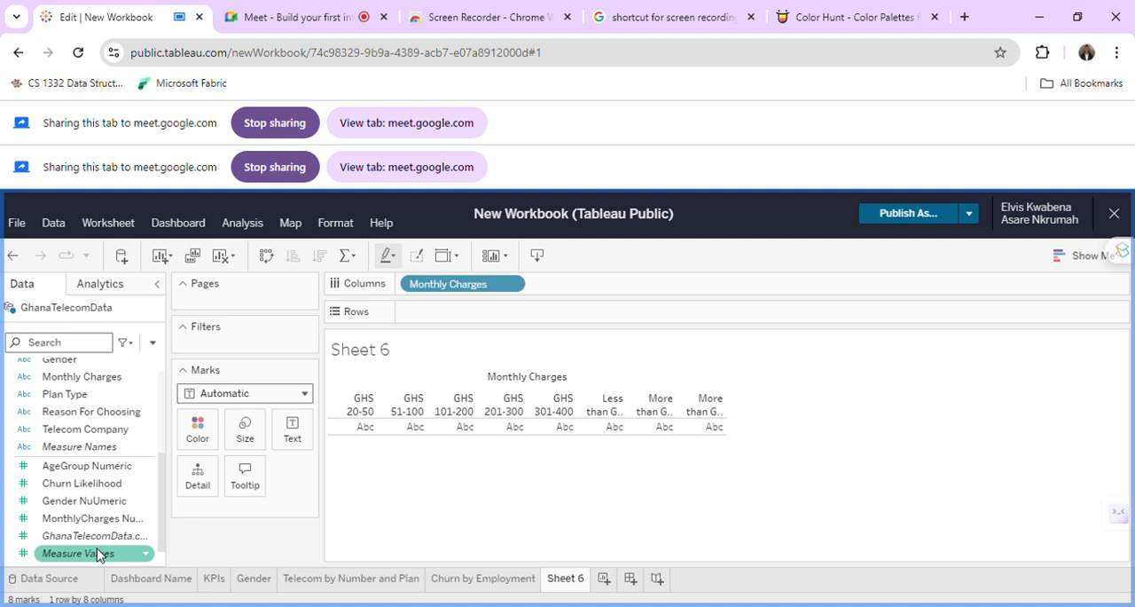
pyautogui.click(82, 471)
pyautogui.scroll(1, 82, 475)
pyautogui.click(81, 472)
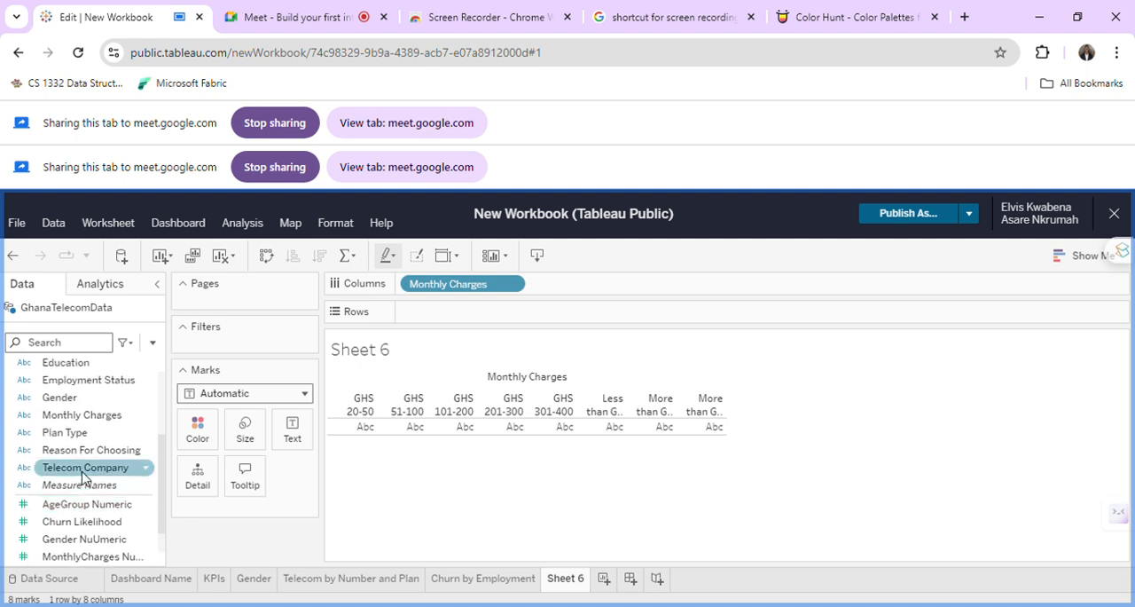
pyautogui.scroll(3, 81, 476)
pyautogui.click(82, 472)
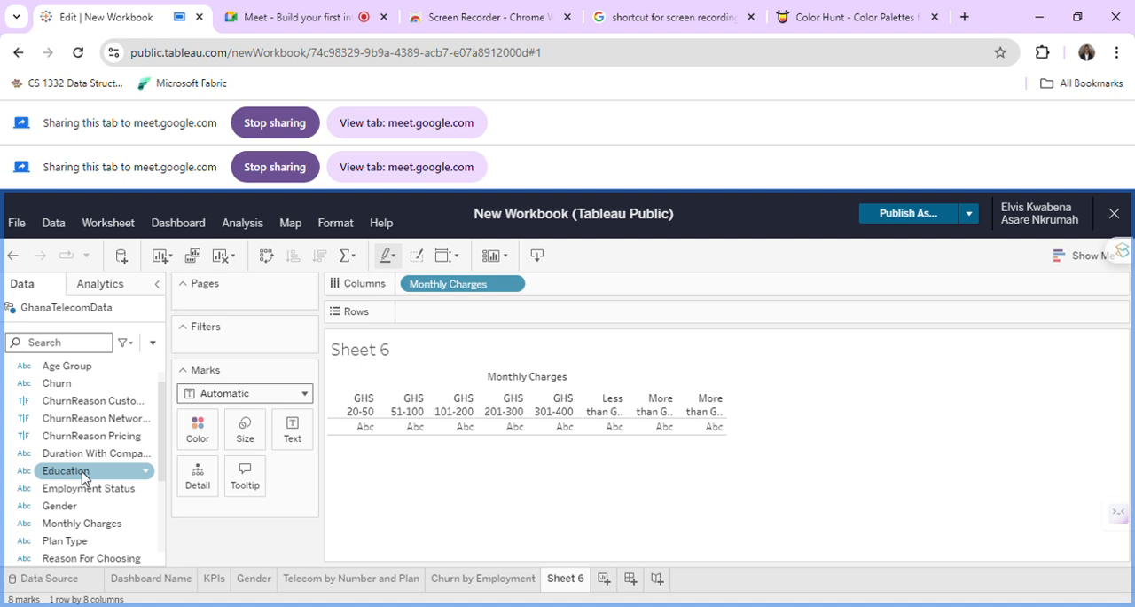
pyautogui.click(81, 456)
pyautogui.moveTo(89, 454); pyautogui.dragTo(448, 322)
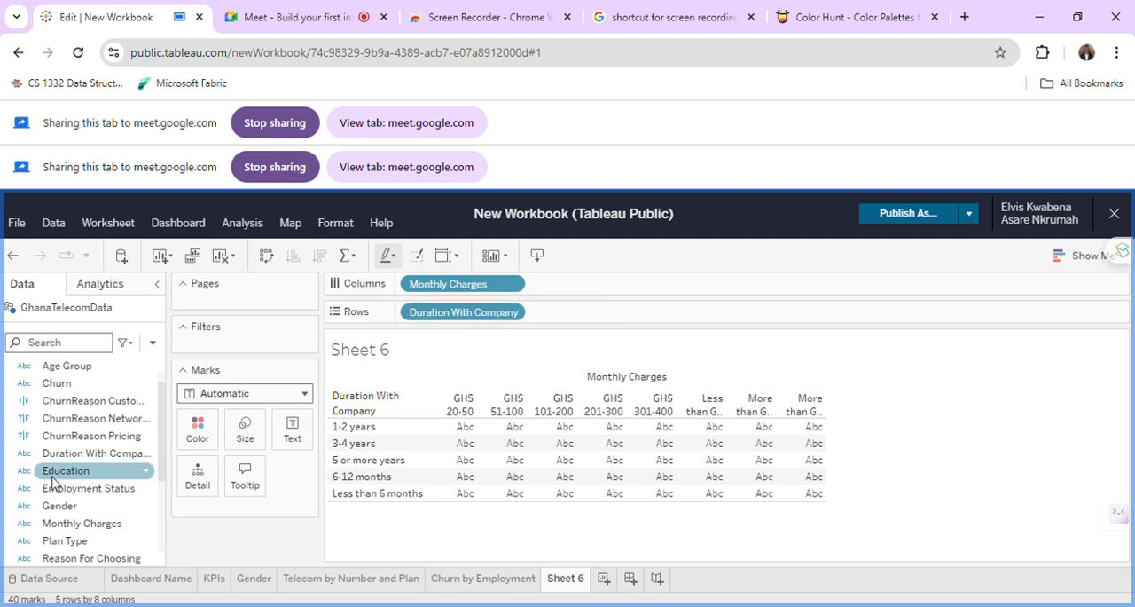
# Add AgeGroup Numeric to Rows of Sheet 6 after Duration With Company and set its aggregation to Count.
pyautogui.scroll(-3, 49, 479)
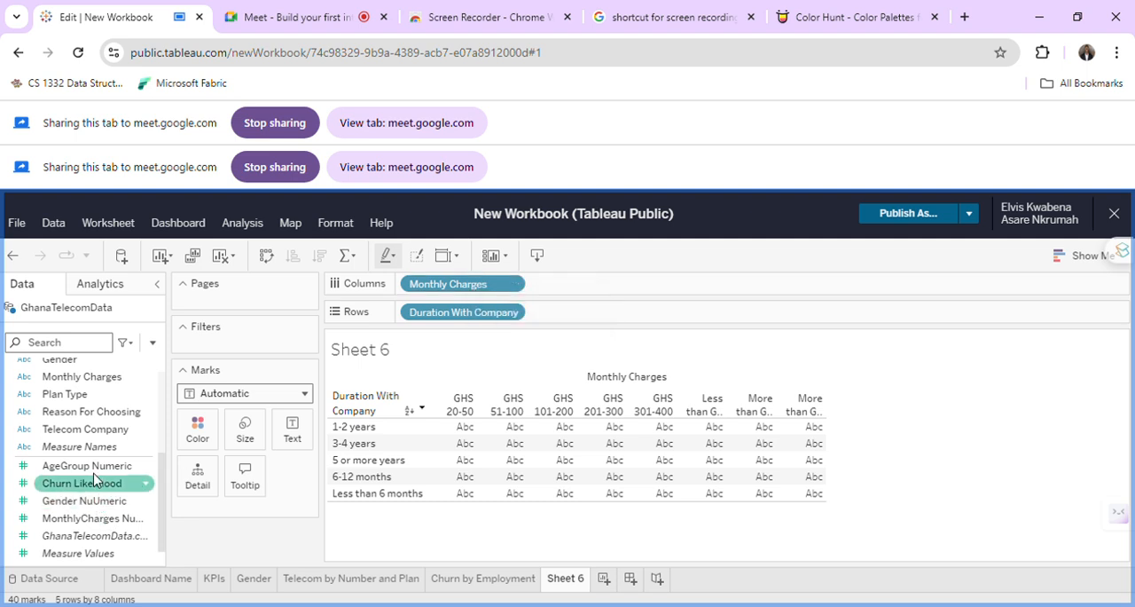
pyautogui.moveTo(93, 466); pyautogui.dragTo(582, 312)
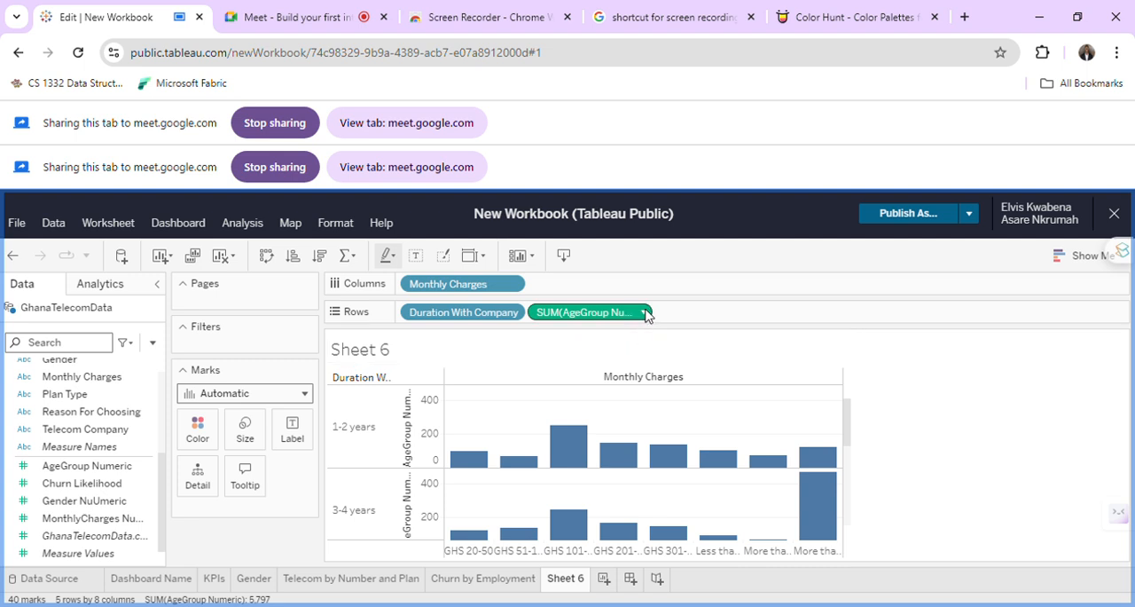
pyautogui.click(645, 313)
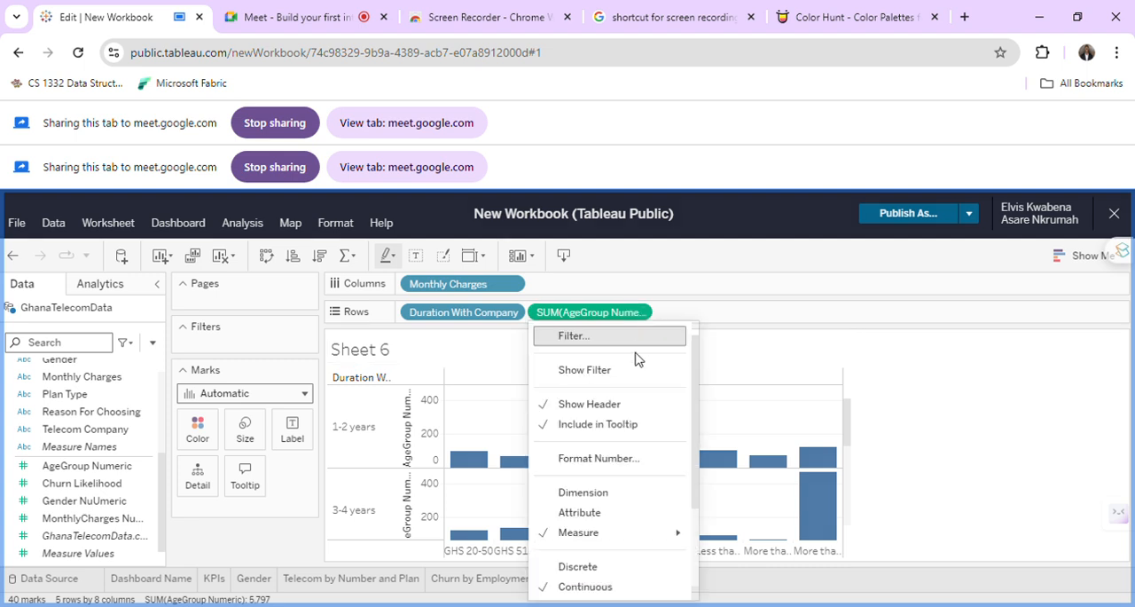
pyautogui.moveTo(610, 535)
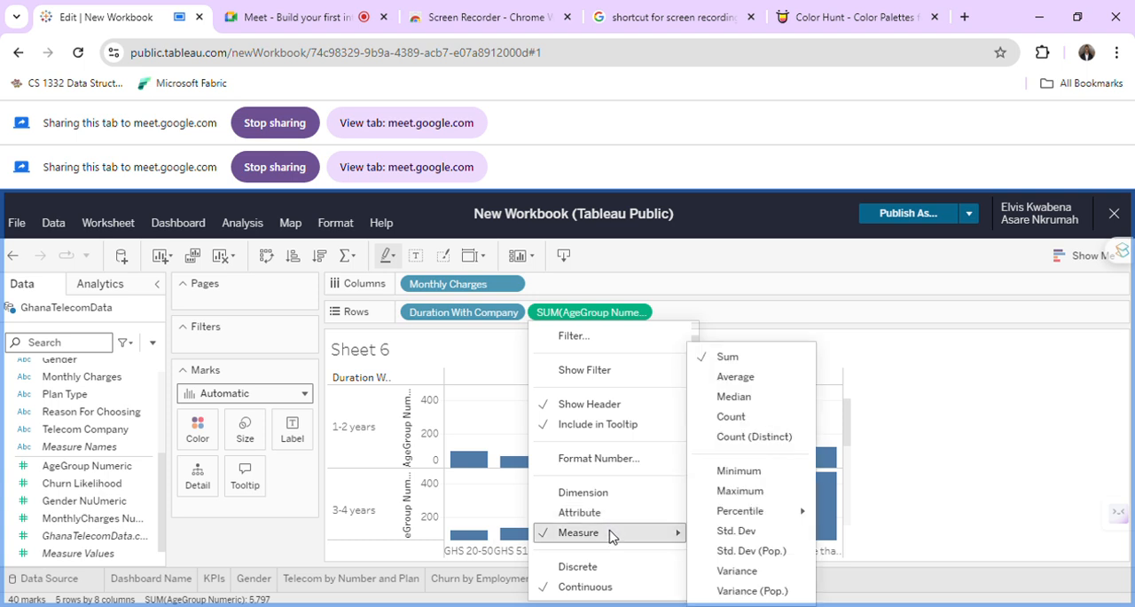
pyautogui.click(758, 420)
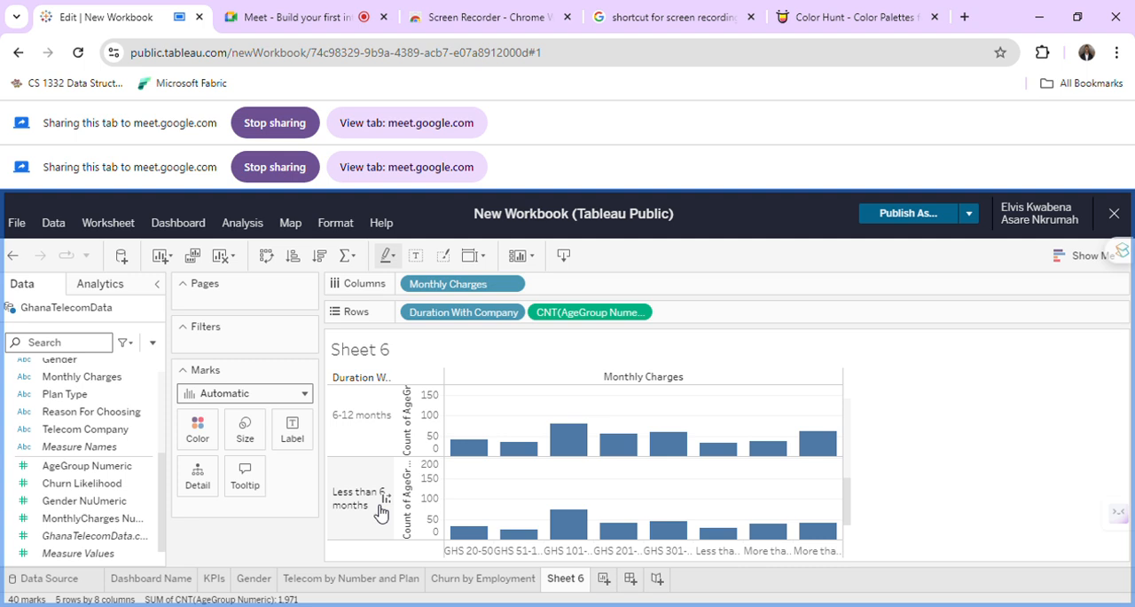
# Review the bars for each duration, try a treemap, and convert Sheet 6 to a text table.
pyautogui.scroll(3, 380, 511)
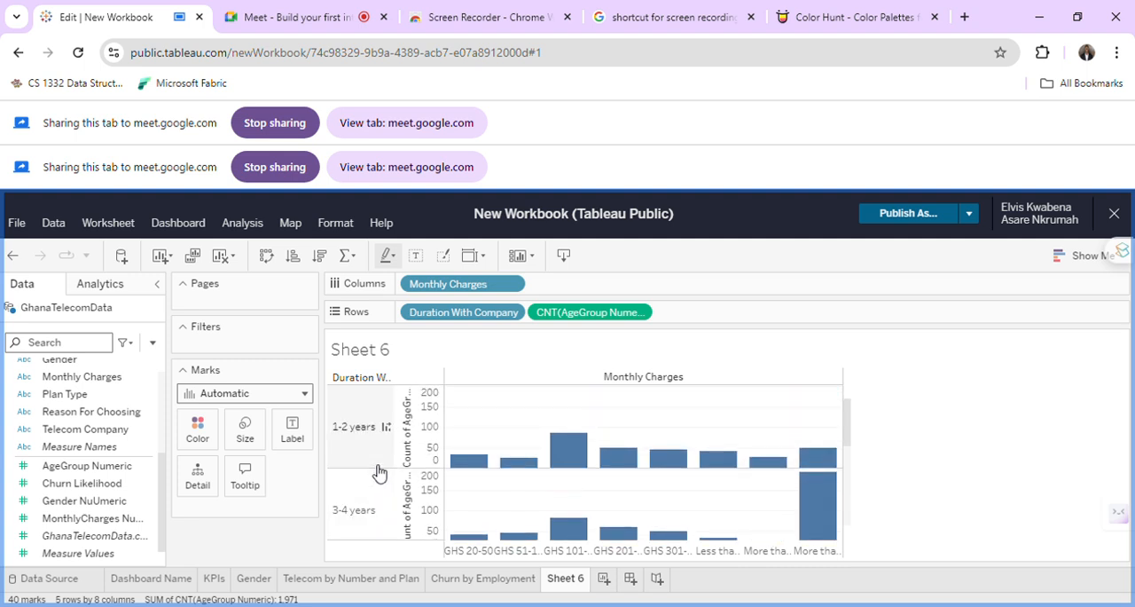
pyautogui.scroll(-3, 387, 523)
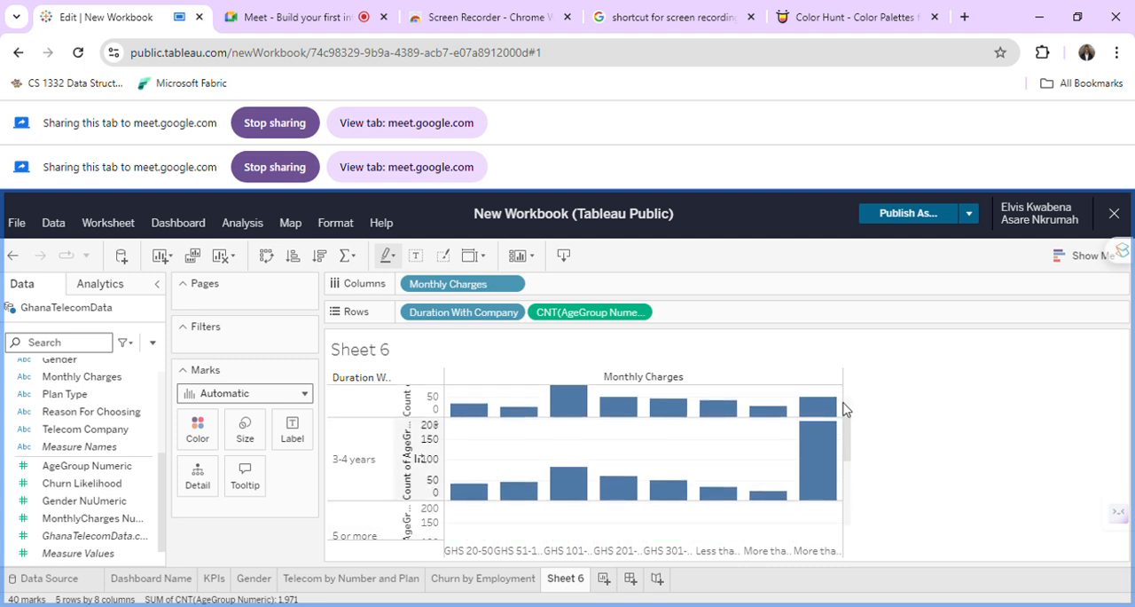
pyautogui.moveTo(826, 463)
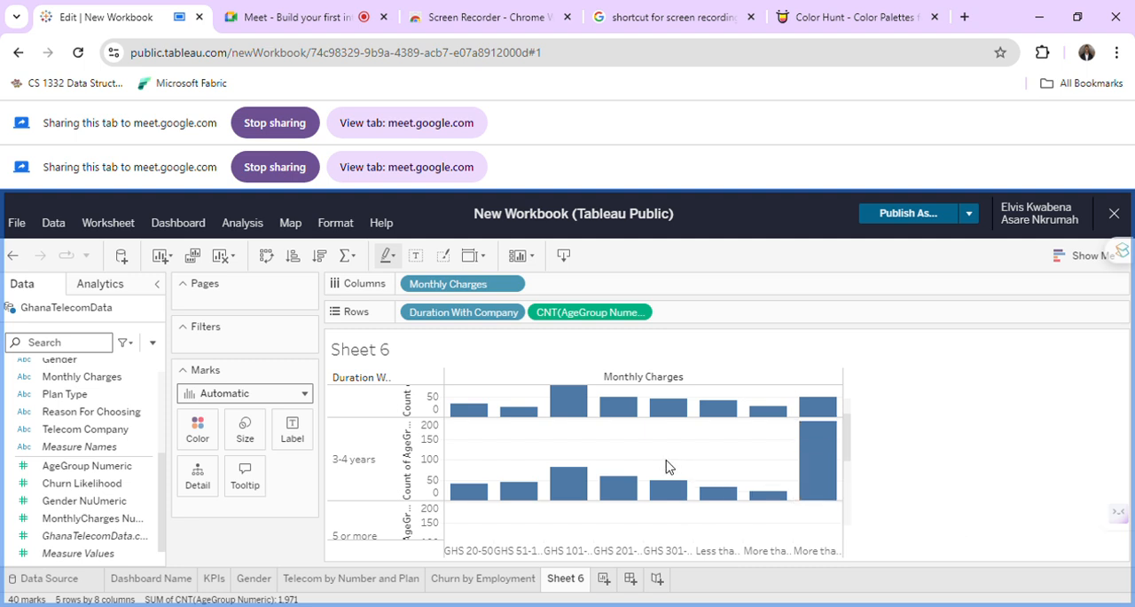
pyautogui.scroll(-5, 667, 465)
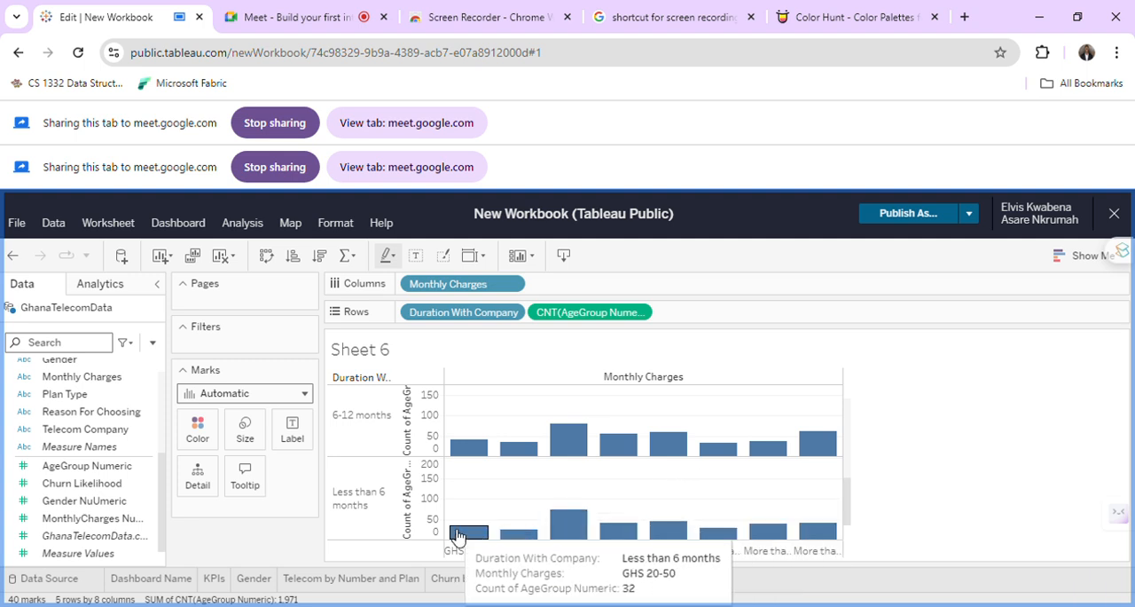
pyautogui.click(1086, 256)
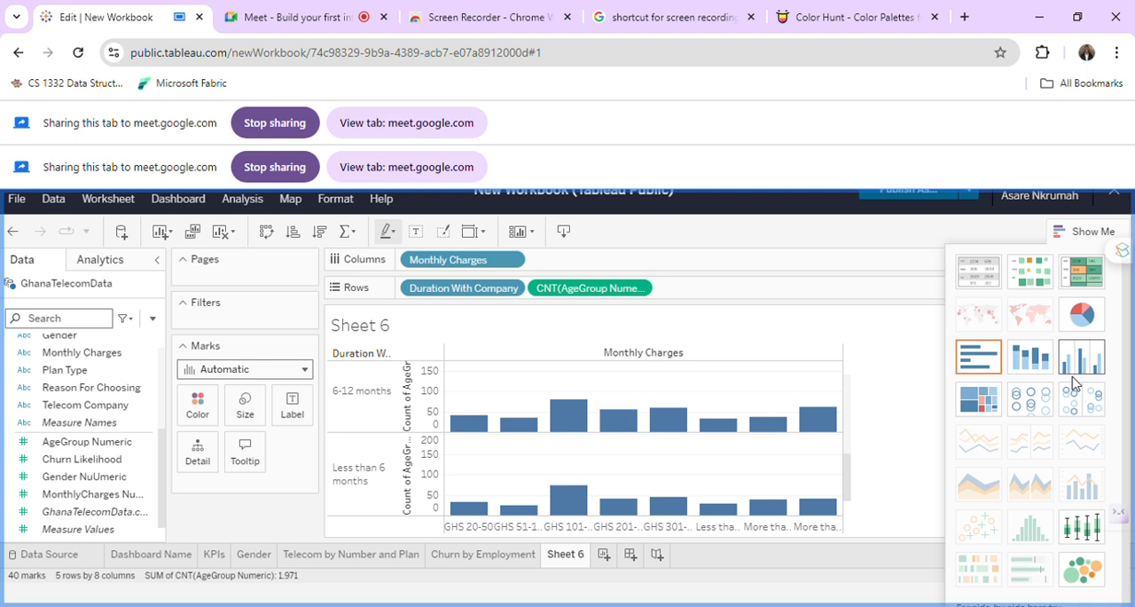
pyautogui.click(993, 404)
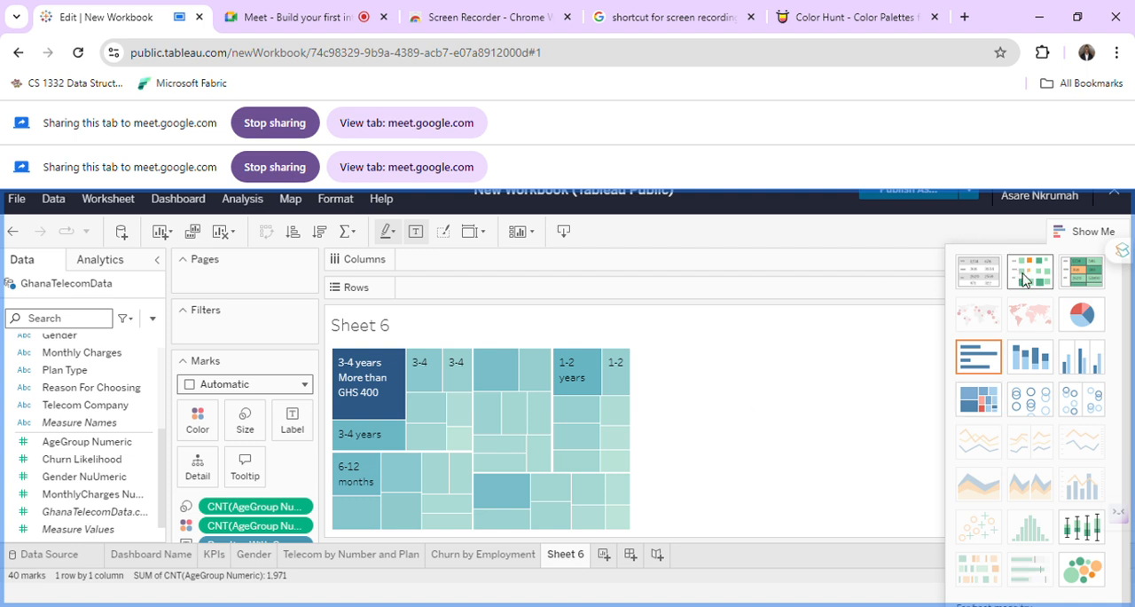
pyautogui.click(982, 279)
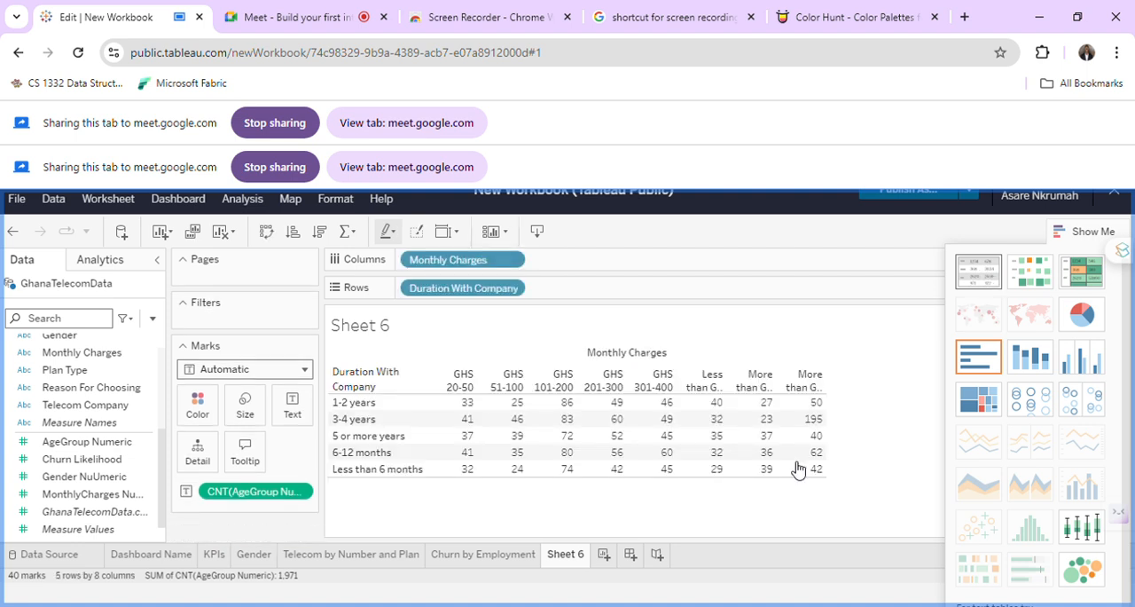
pyautogui.moveTo(796, 479)
# Rename Sheet 6 as "Number of Years By Monthly Charges".
pyautogui.doubleClick(568, 554)
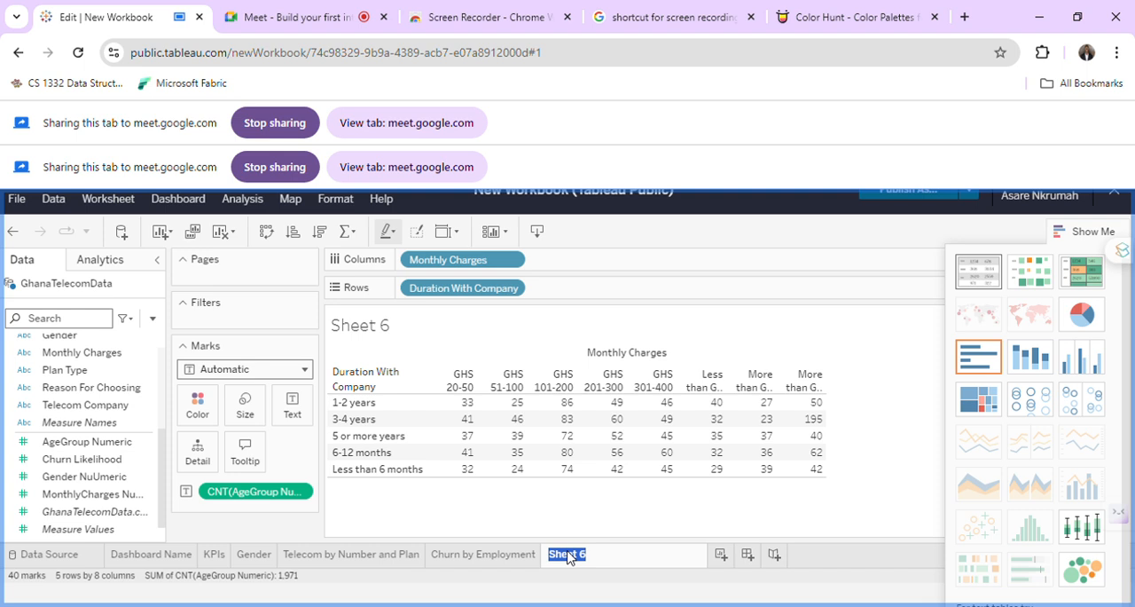
pyautogui.write('nUM')
pyautogui.press('BackSpace')
pyautogui.press('BackSpace')
pyautogui.press('BackSpace')
pyautogui.write('Number of Ye')
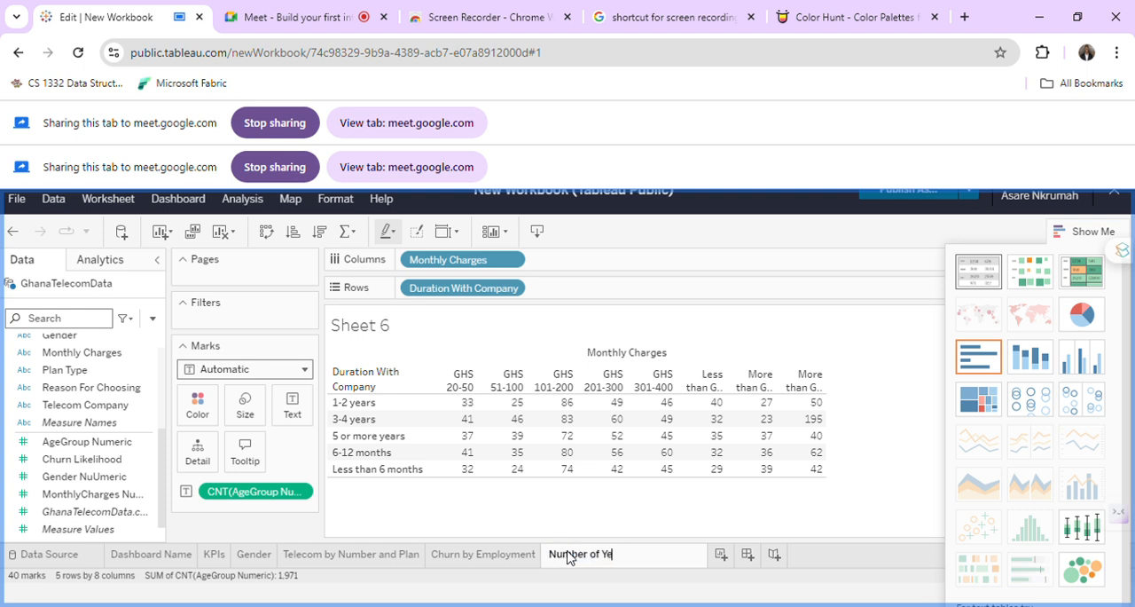
pyautogui.write('ars By Monthly Charges')
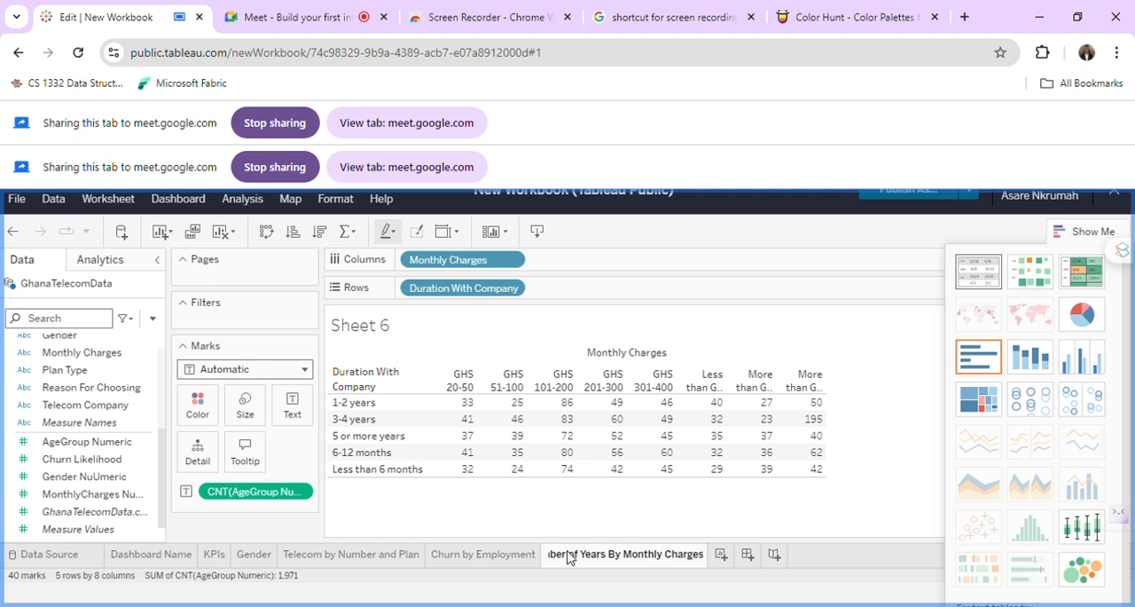
pyautogui.press('Return')
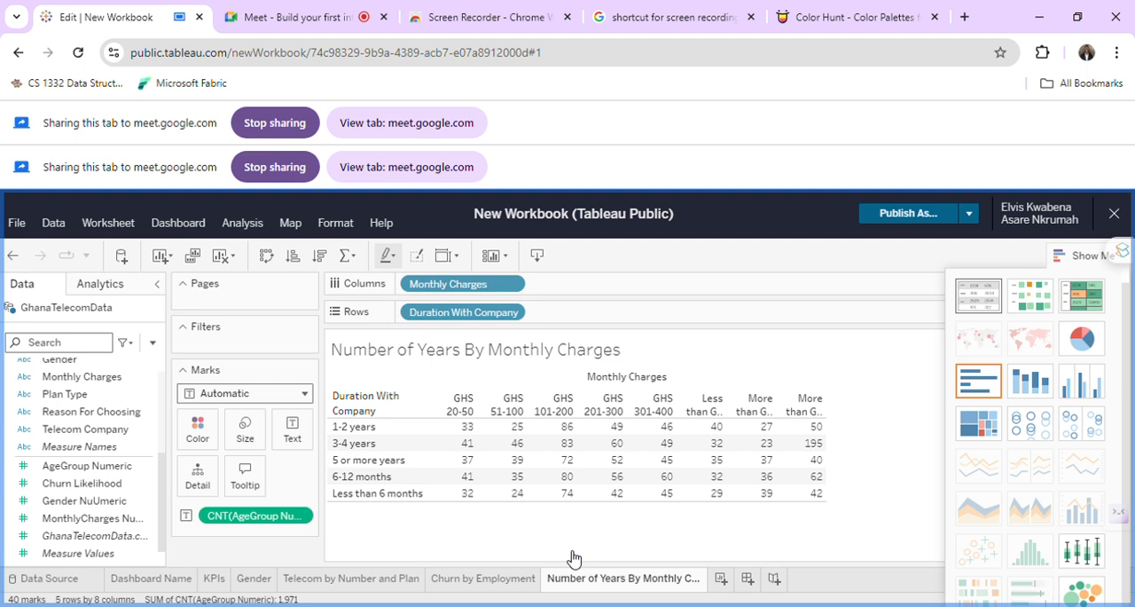
# Create a new worksheet and place Reason For Choosing on its Rows.
pyautogui.click(740, 585)
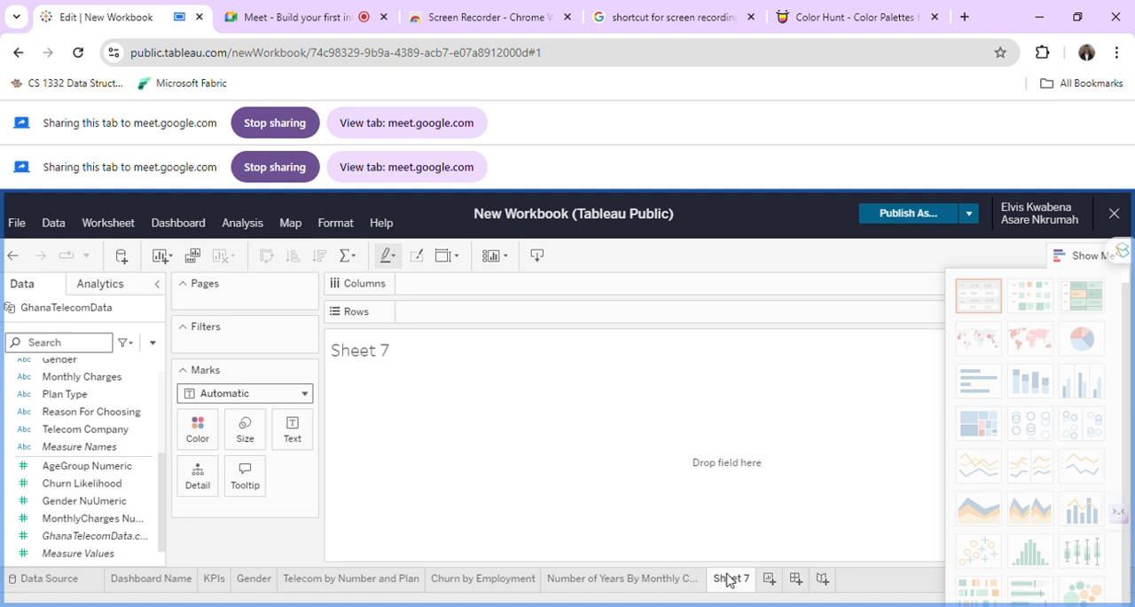
pyautogui.click(105, 415)
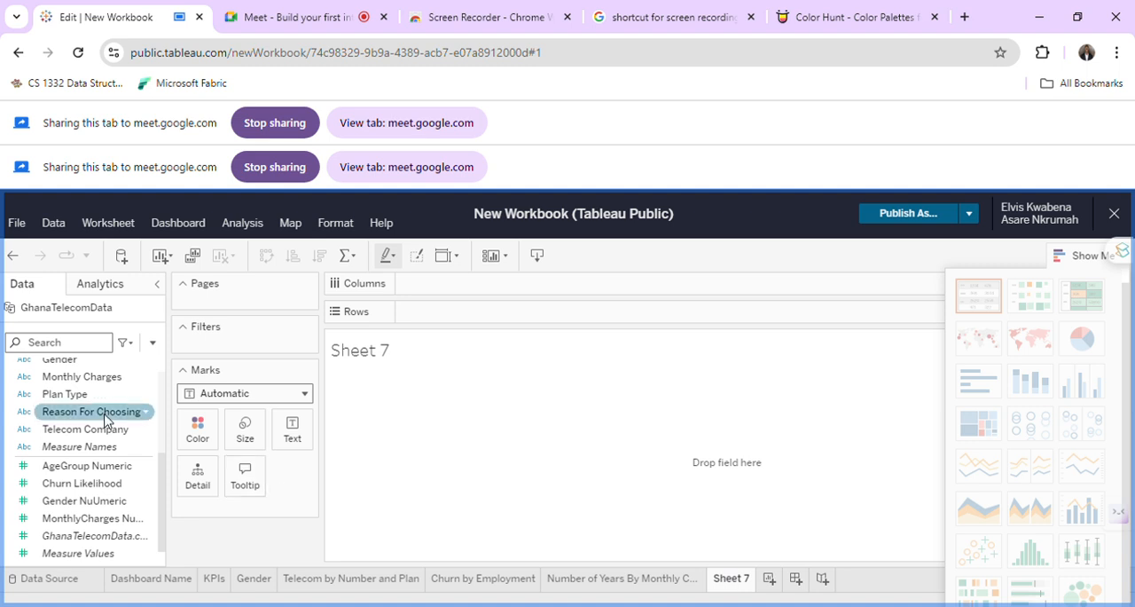
pyautogui.scroll(1, 105, 419)
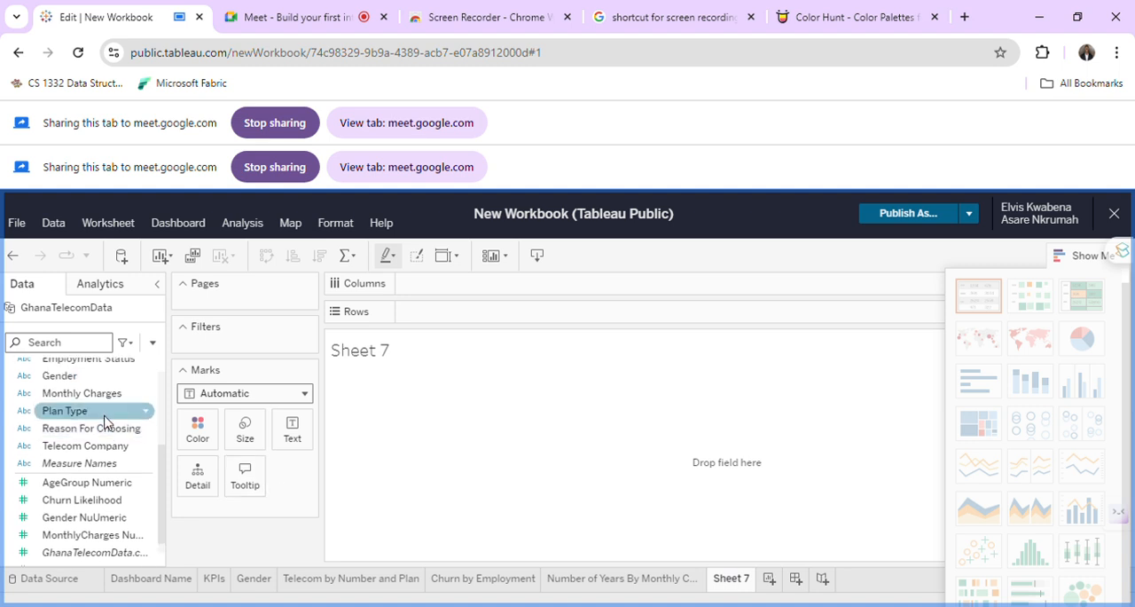
pyautogui.moveTo(105, 427); pyautogui.dragTo(428, 391)
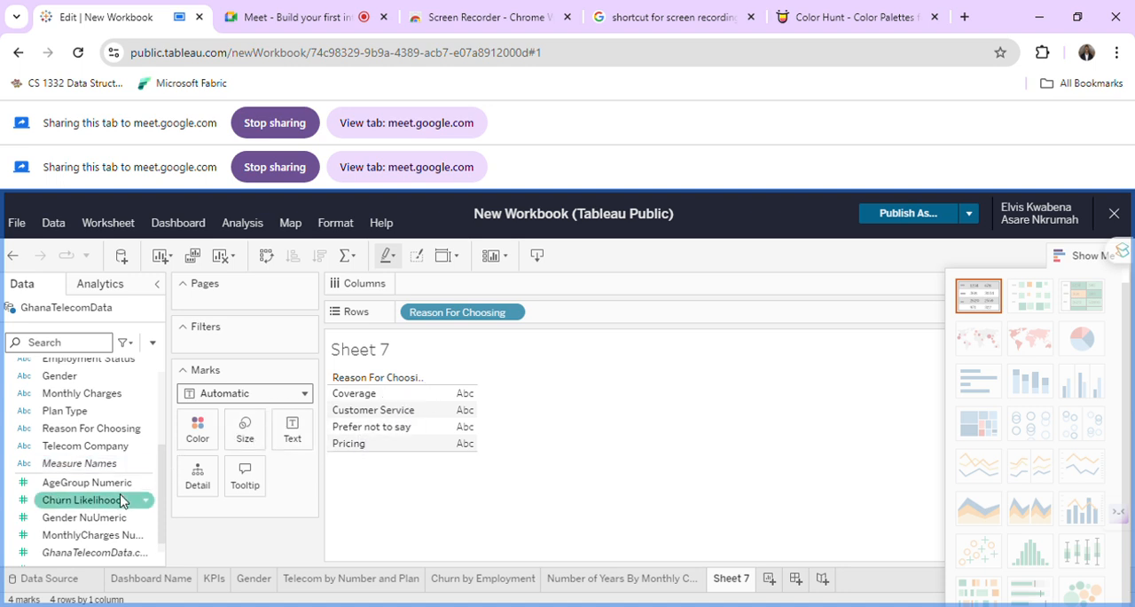
# Look through the field list and place Telecom Company on Columns of Sheet 7.
pyautogui.scroll(3, 108, 430)
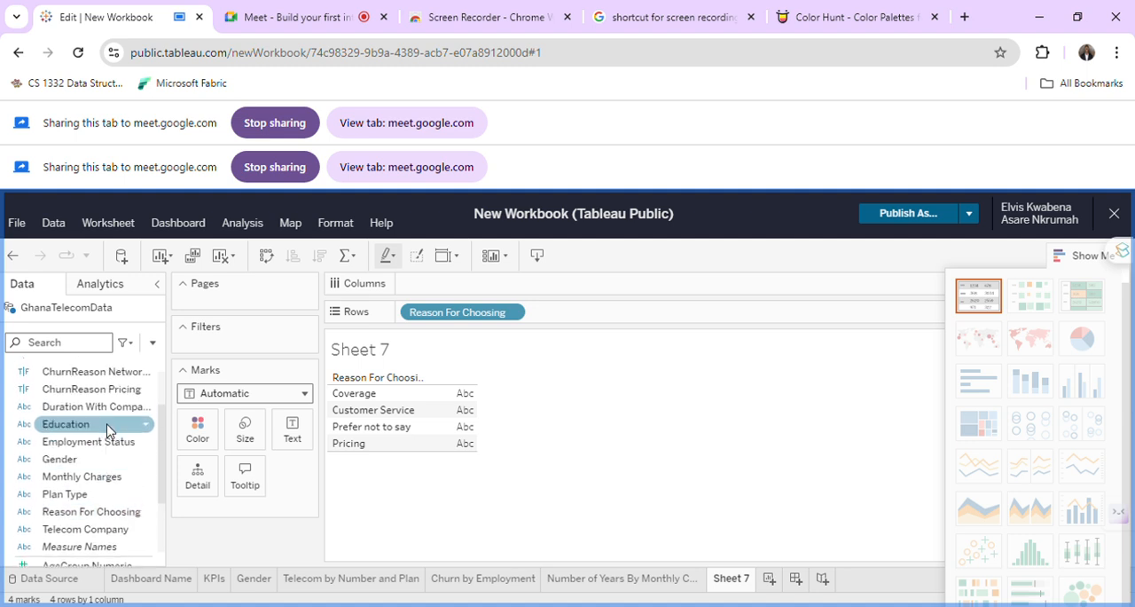
pyautogui.scroll(3, 108, 430)
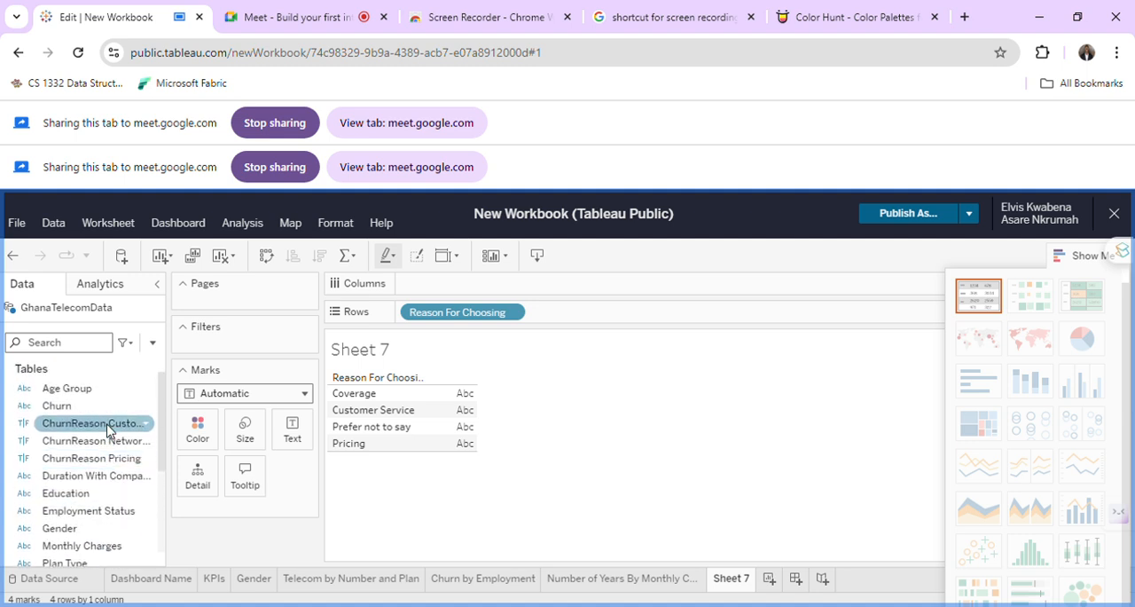
pyautogui.scroll(-5, 108, 428)
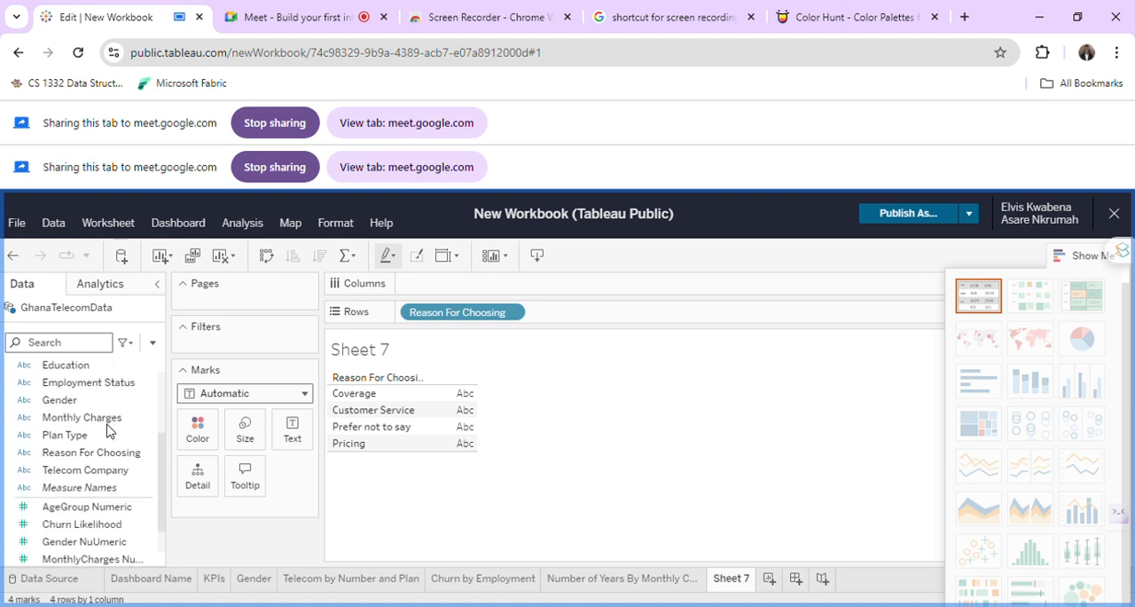
pyautogui.moveTo(111, 471); pyautogui.dragTo(476, 296)
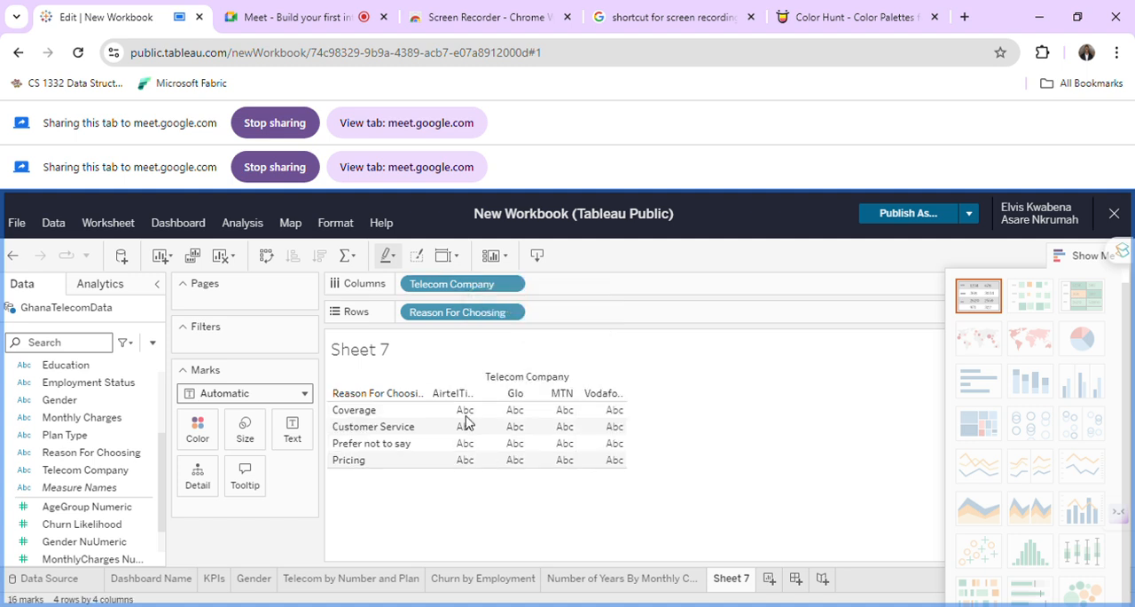
# Add AgeGroup Numeric to Rows of Sheet 7 after Reason For Choosing and aggregate it as Count.
pyautogui.scroll(-1, 142, 481)
pyautogui.click(121, 476)
pyautogui.moveTo(416, 373); pyautogui.dragTo(643, 318)
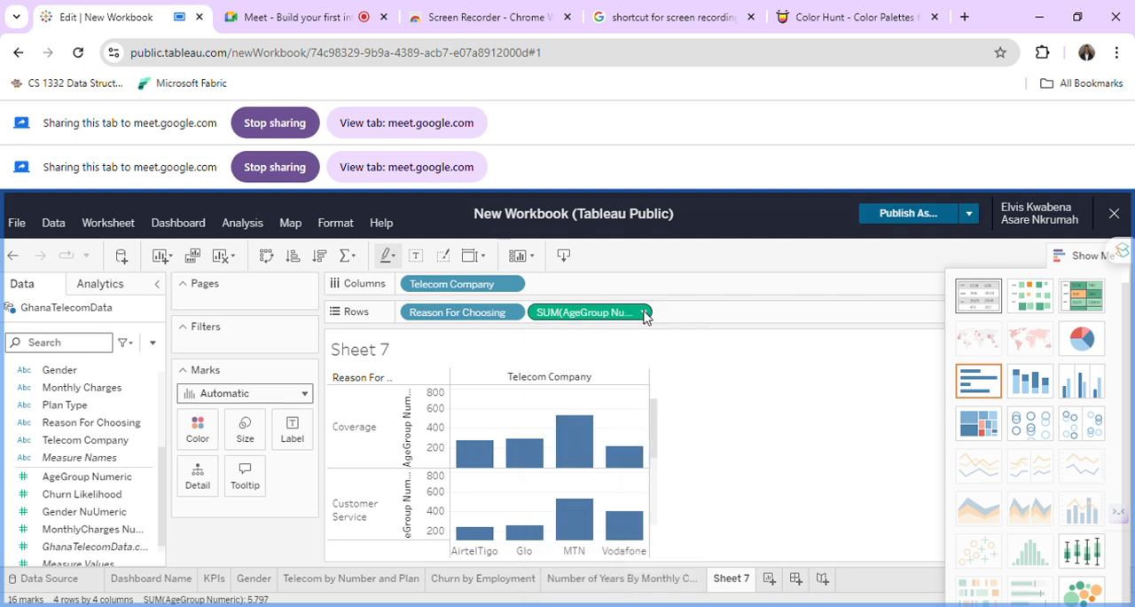
pyautogui.click(645, 313)
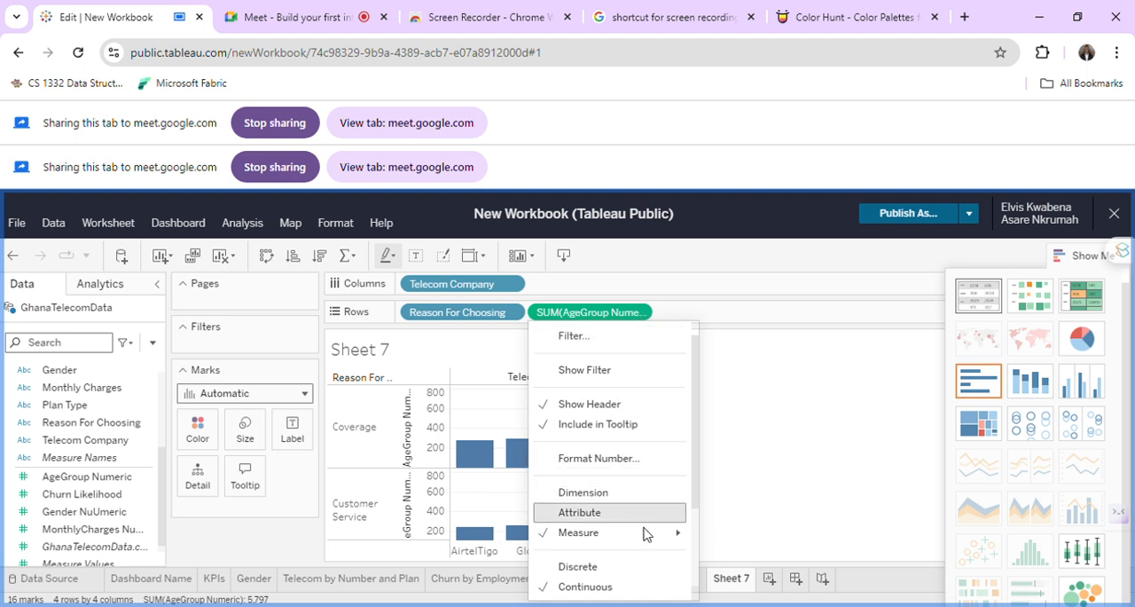
pyautogui.moveTo(647, 533)
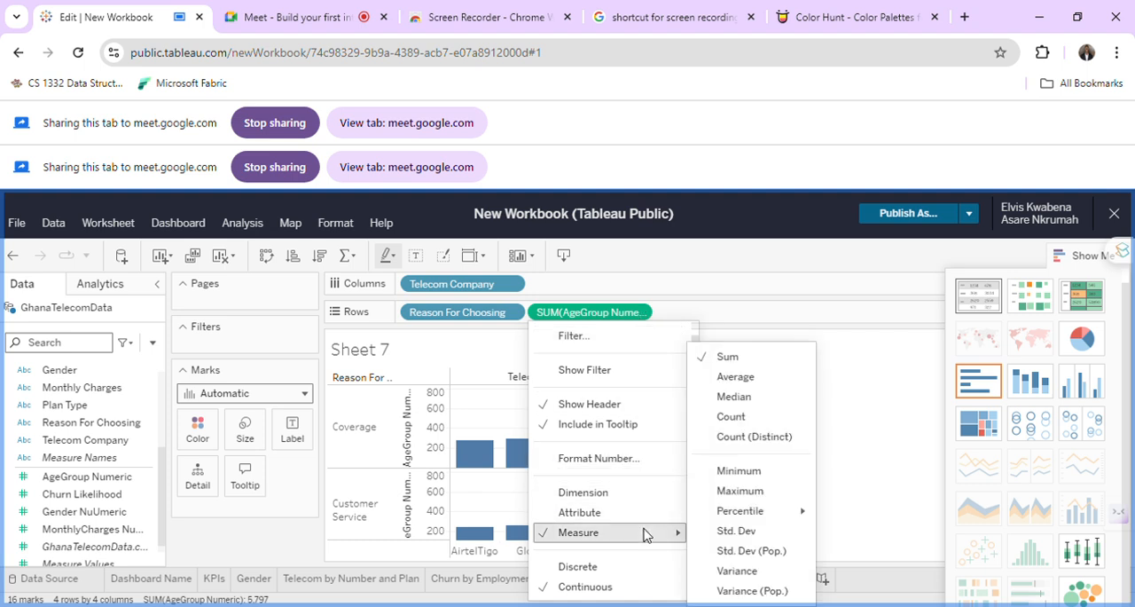
pyautogui.click(736, 418)
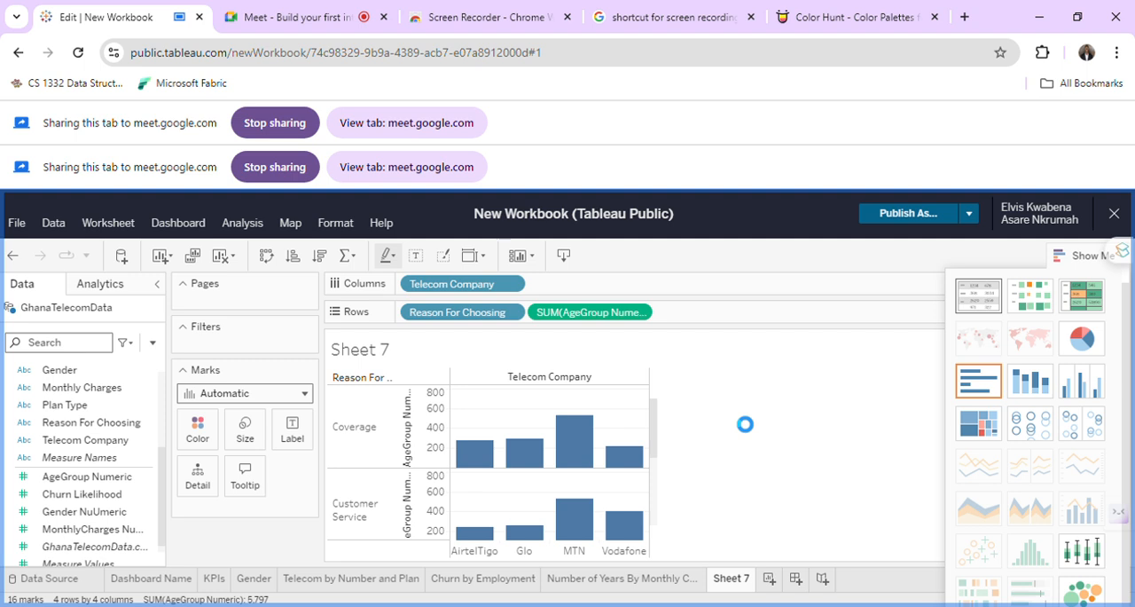
# Inspect the bars per reason and telecom company, and swap the rows and columns of Sheet 7.
pyautogui.scroll(-2, 621, 486)
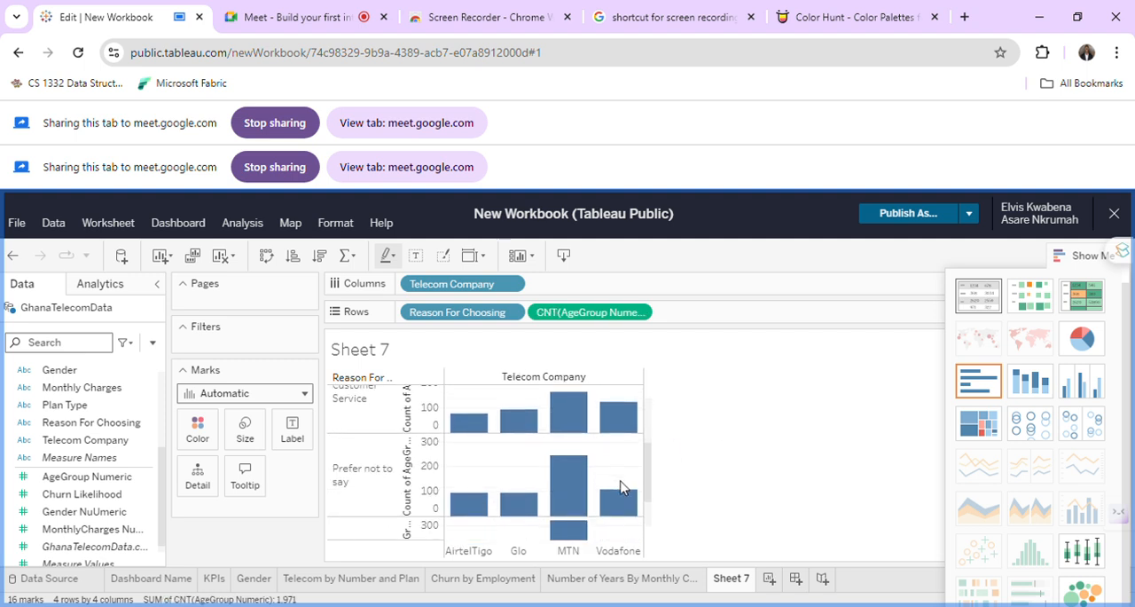
pyautogui.scroll(2, 621, 486)
pyautogui.moveTo(575, 433)
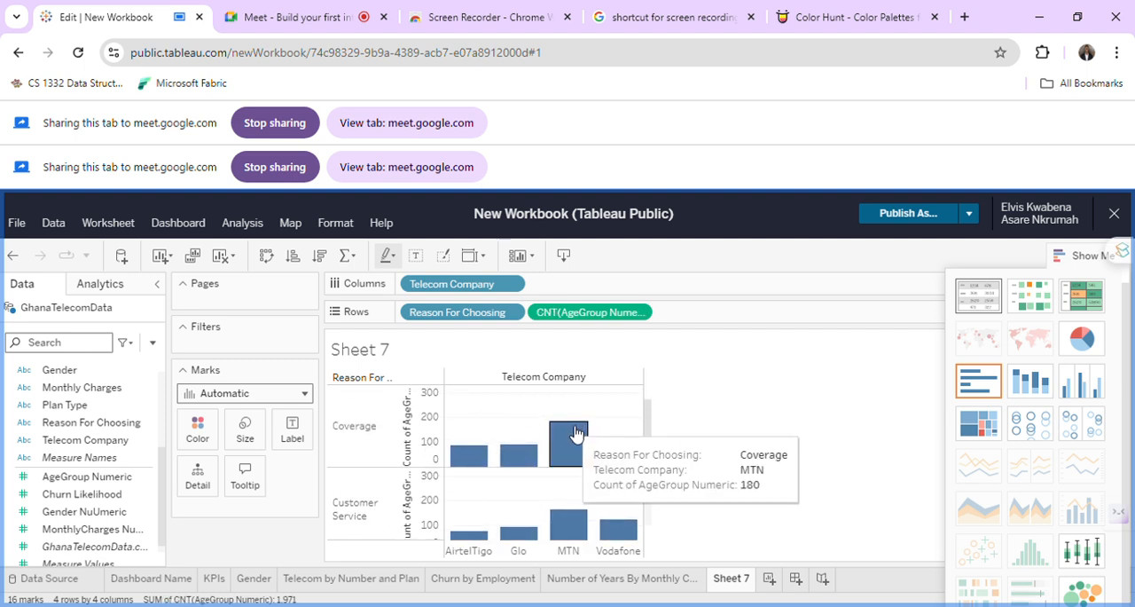
pyautogui.moveTo(520, 458)
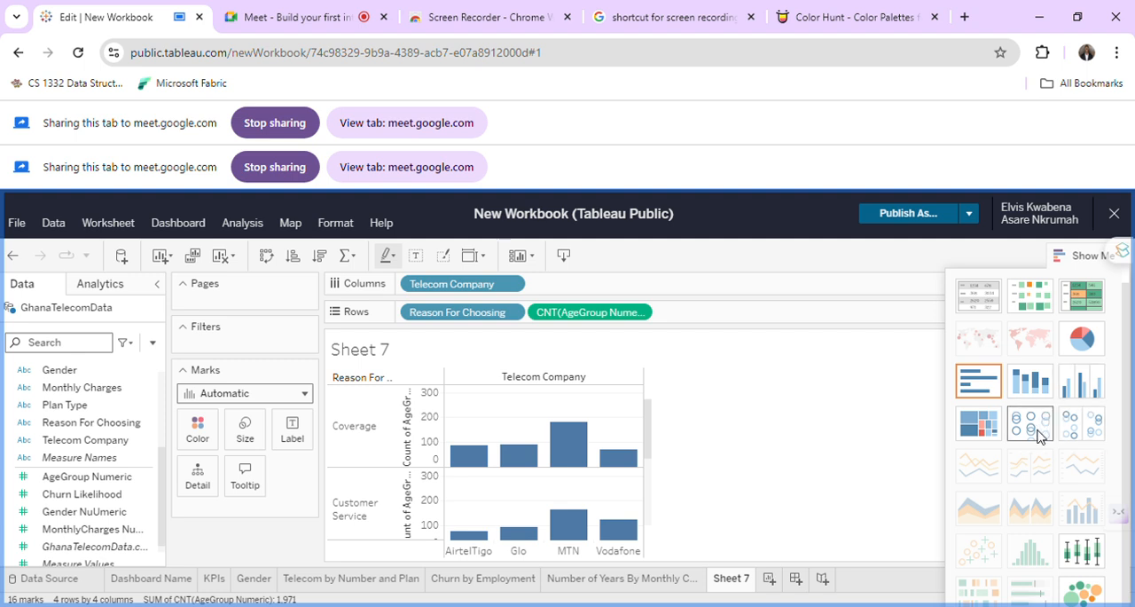
pyautogui.click(268, 263)
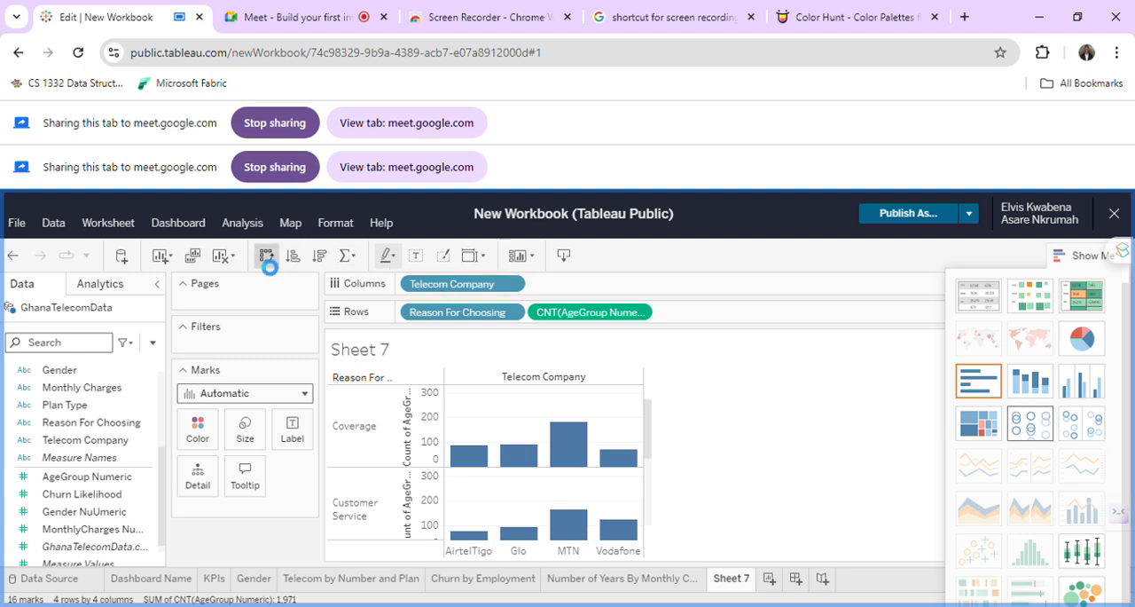
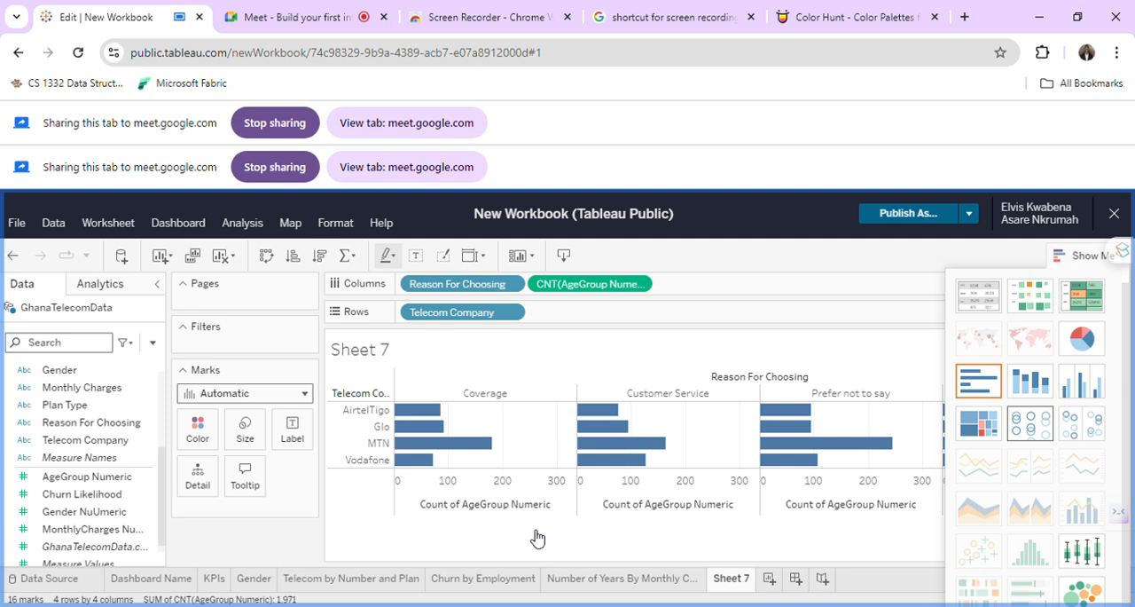
# Hide the Show Me chart suggestions and inspect the bars per telecom company for each reason for choosing.
pyautogui.moveTo(482, 458)
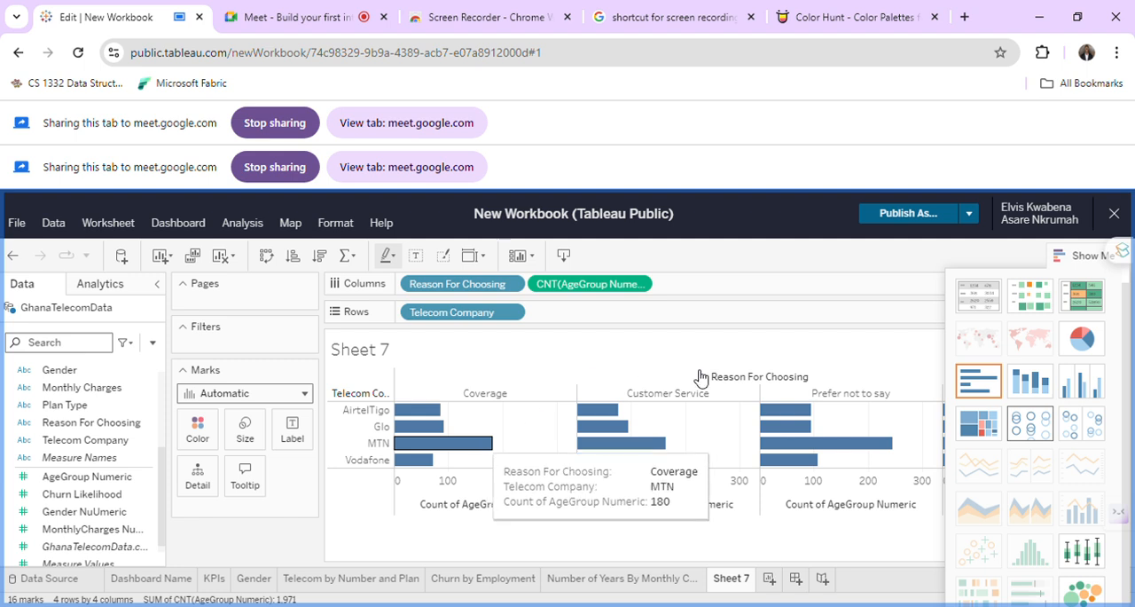
pyautogui.moveTo(665, 444)
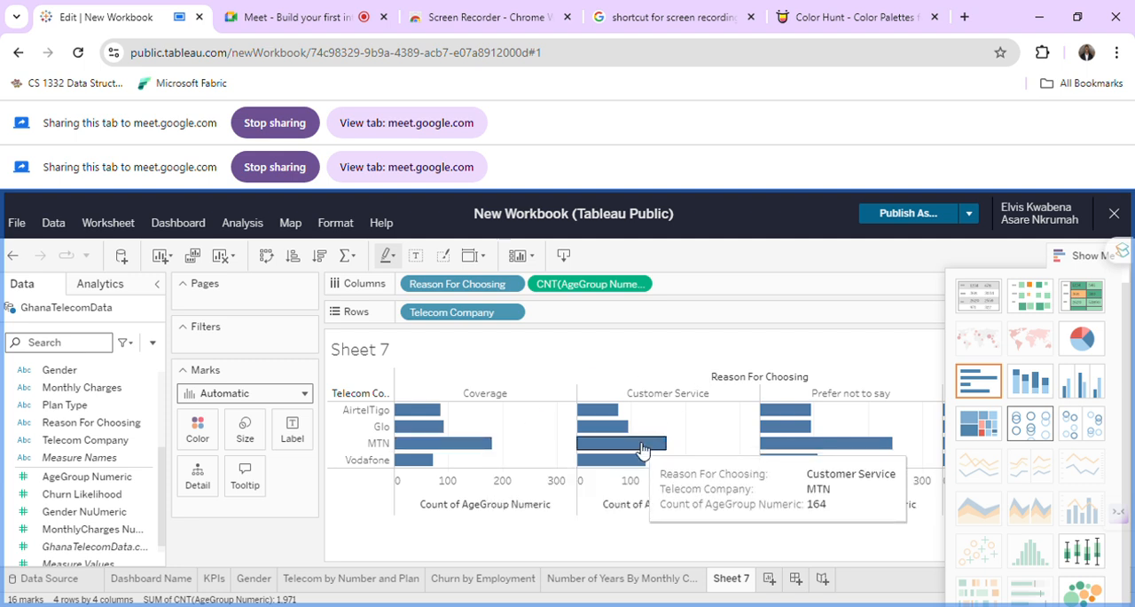
pyautogui.moveTo(877, 444)
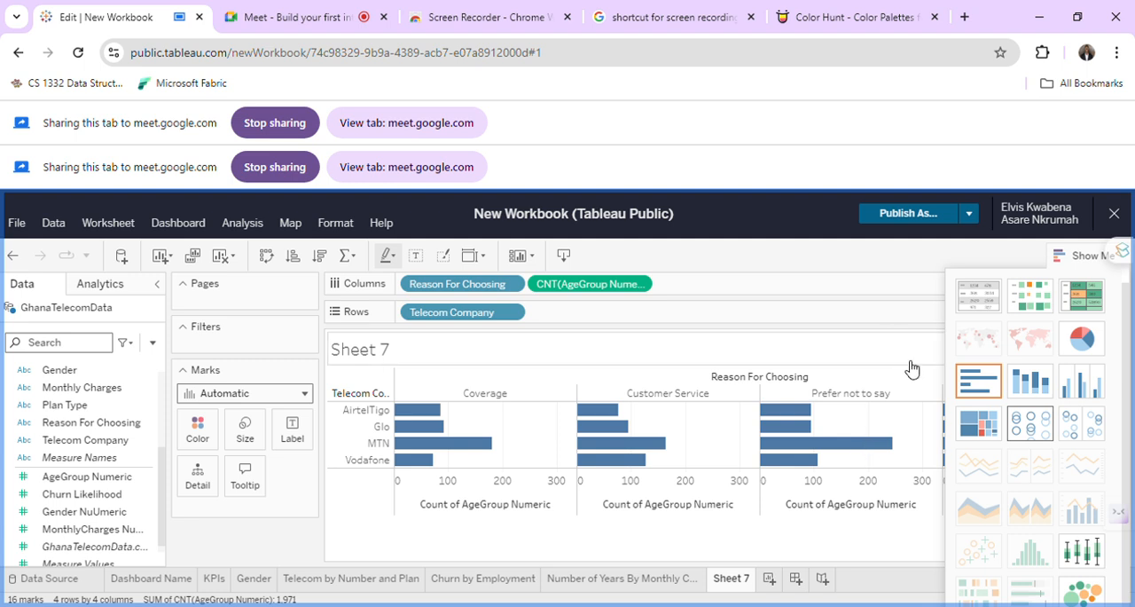
pyautogui.click(1100, 259)
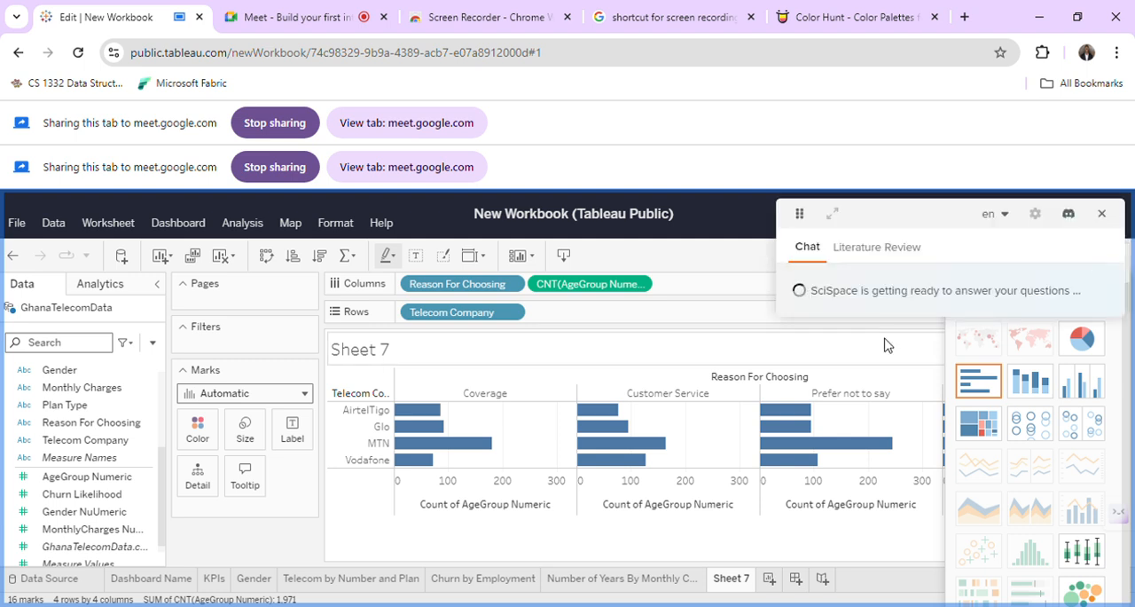
pyautogui.click(1104, 213)
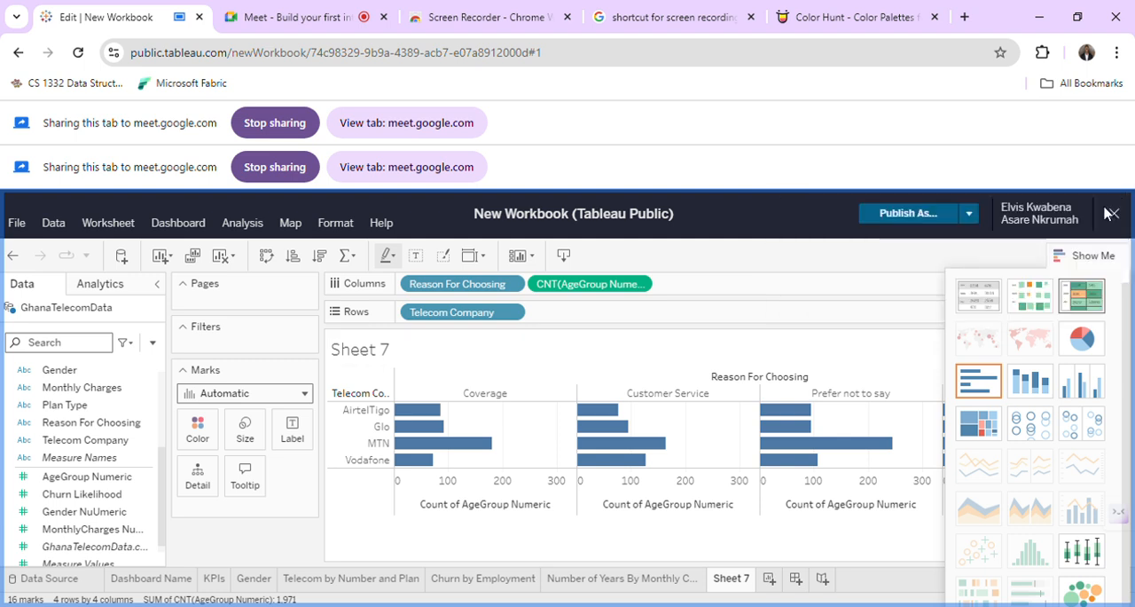
pyautogui.click(1065, 260)
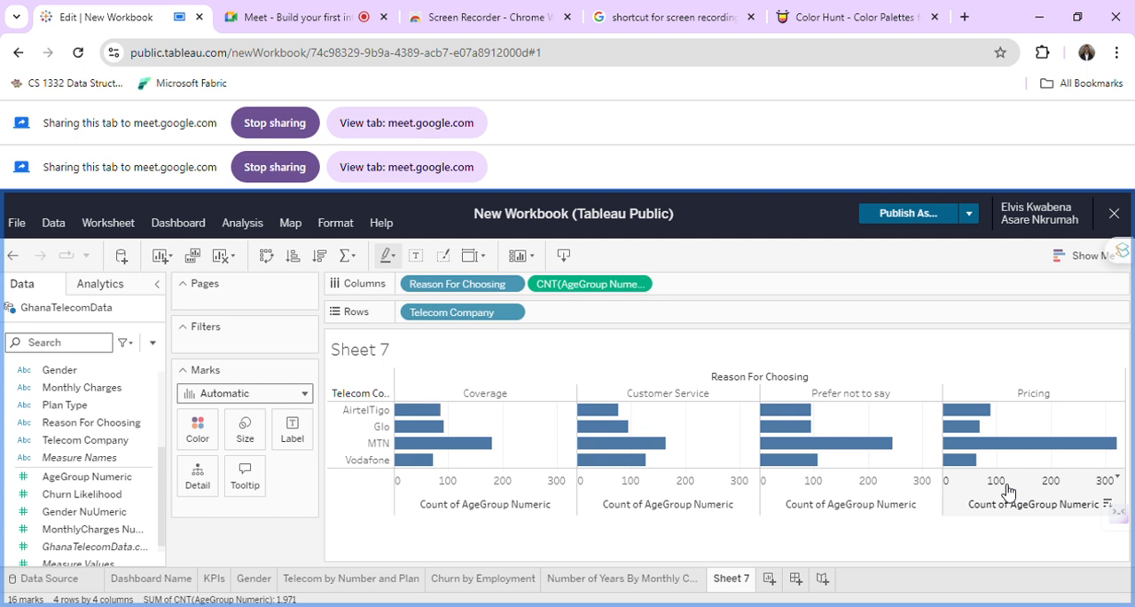
pyautogui.moveTo(1003, 453)
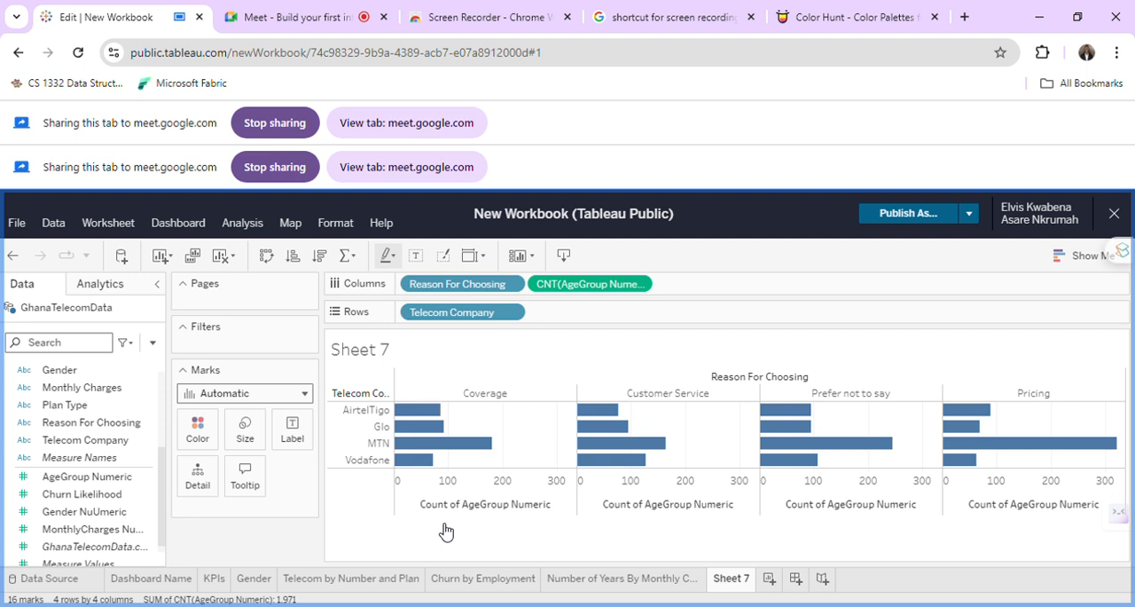
pyautogui.moveTo(618, 422)
# Rename Sheet 7 as "Telecom by Reasons for Choosing".
pyautogui.doubleClick(741, 583)
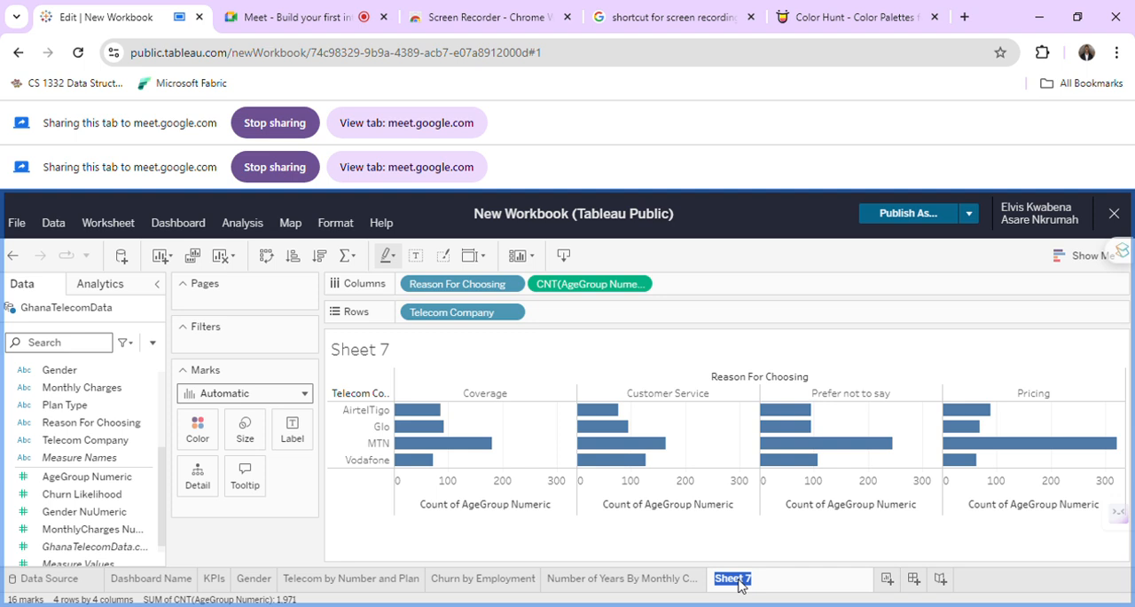
pyautogui.write('Telecom by Reas')
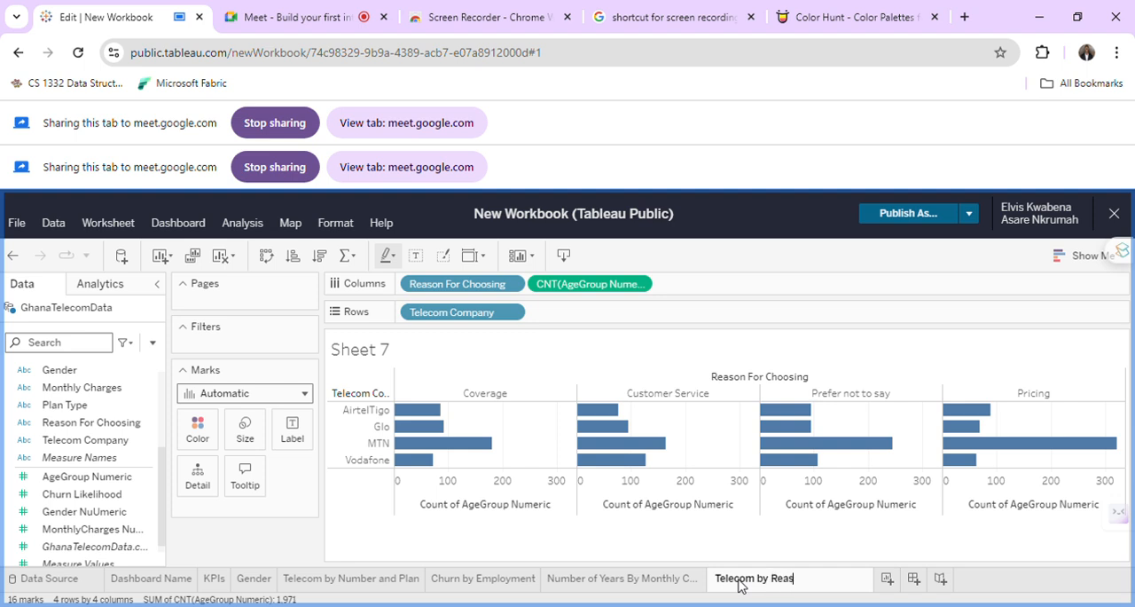
pyautogui.write('ons for leav')
pyautogui.write('ing')
pyautogui.press('BackSpace')
pyautogui.press('BackSpace')
pyautogui.press('BackSpace')
pyautogui.press('BackSpace')
pyautogui.press('BackSpace')
pyautogui.press('BackSpace')
pyautogui.press('BackSpace')
pyautogui.write('Choosing')
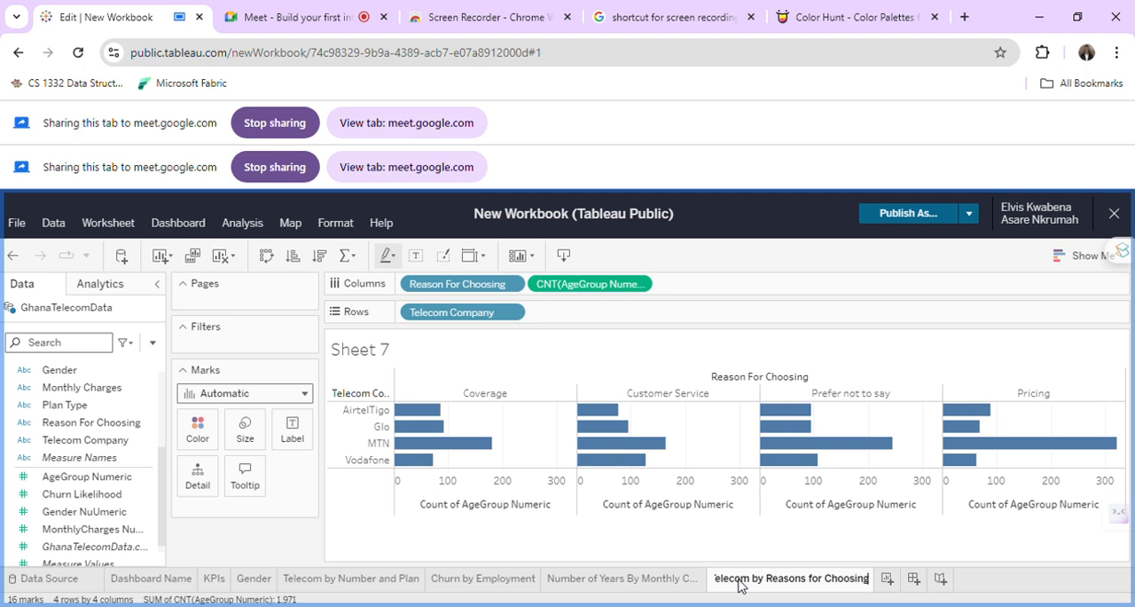
pyautogui.press('Return')
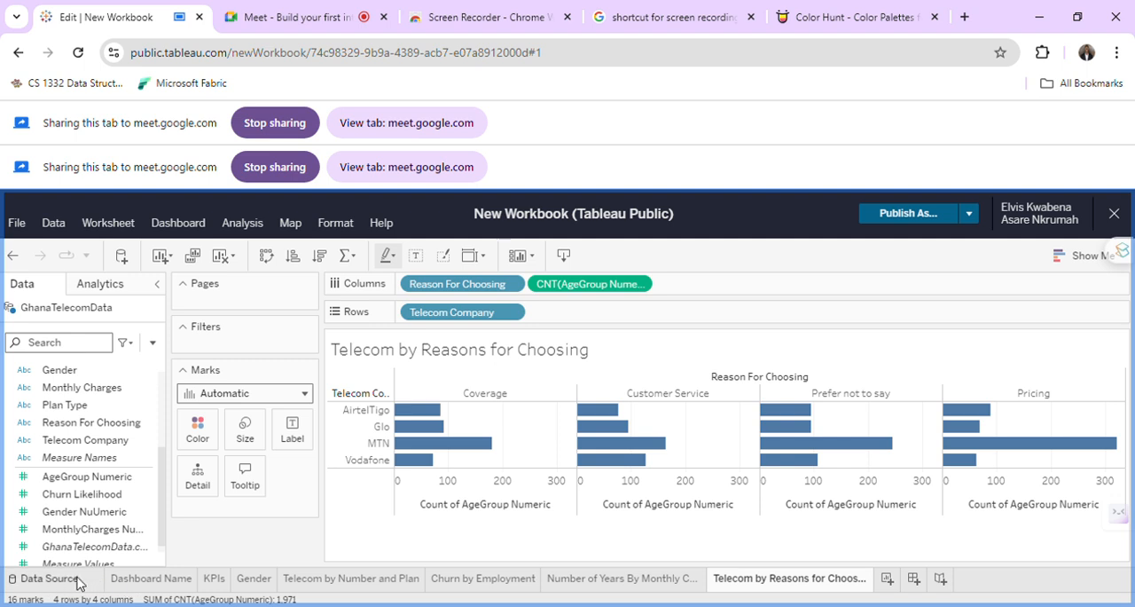
# Create a new dashboard, check its Phone layout and return to the Default layout.
pyautogui.click(137, 580)
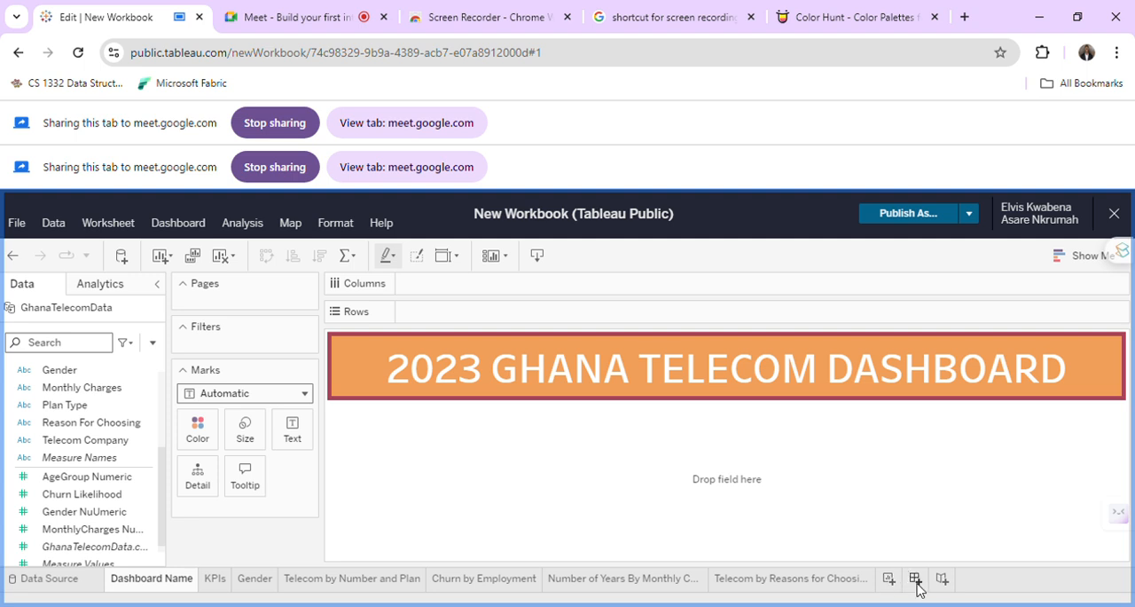
pyautogui.click(917, 583)
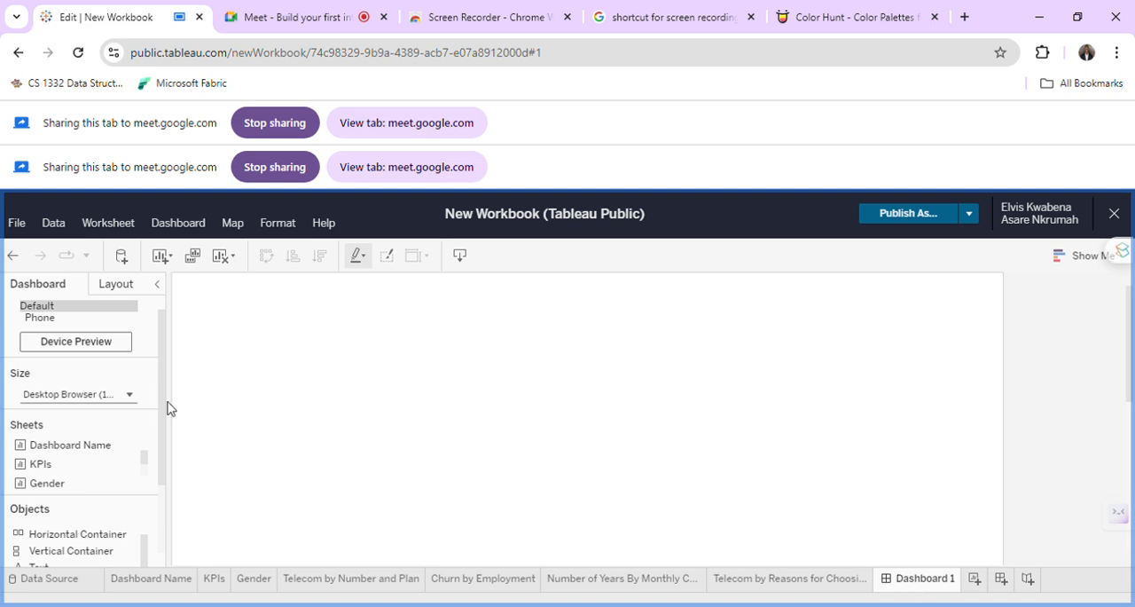
pyautogui.click(93, 334)
pyautogui.click(60, 314)
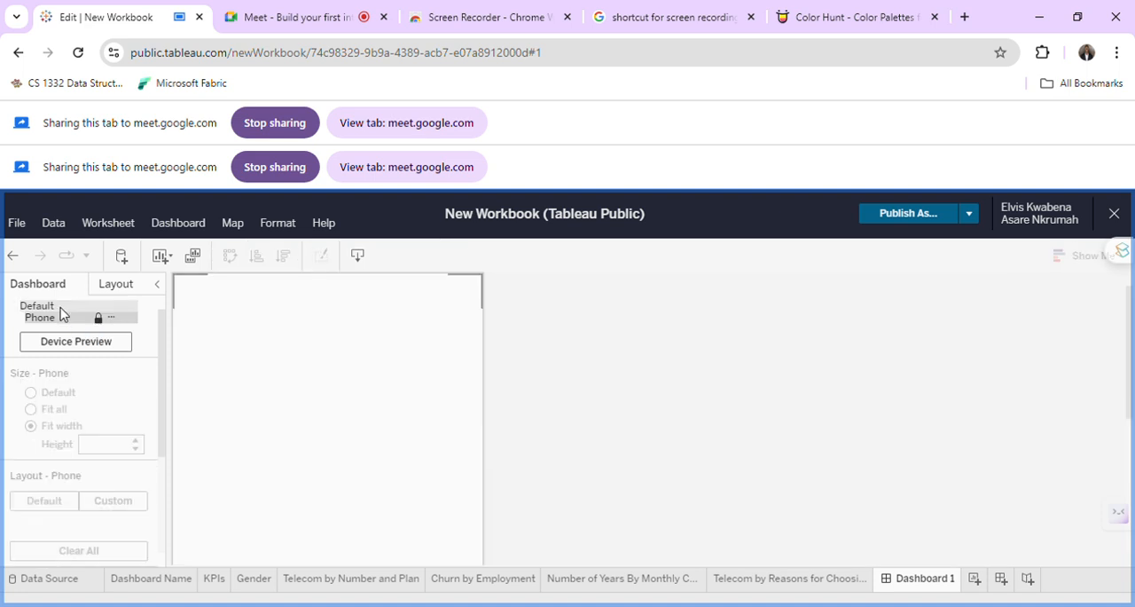
pyautogui.click(72, 319)
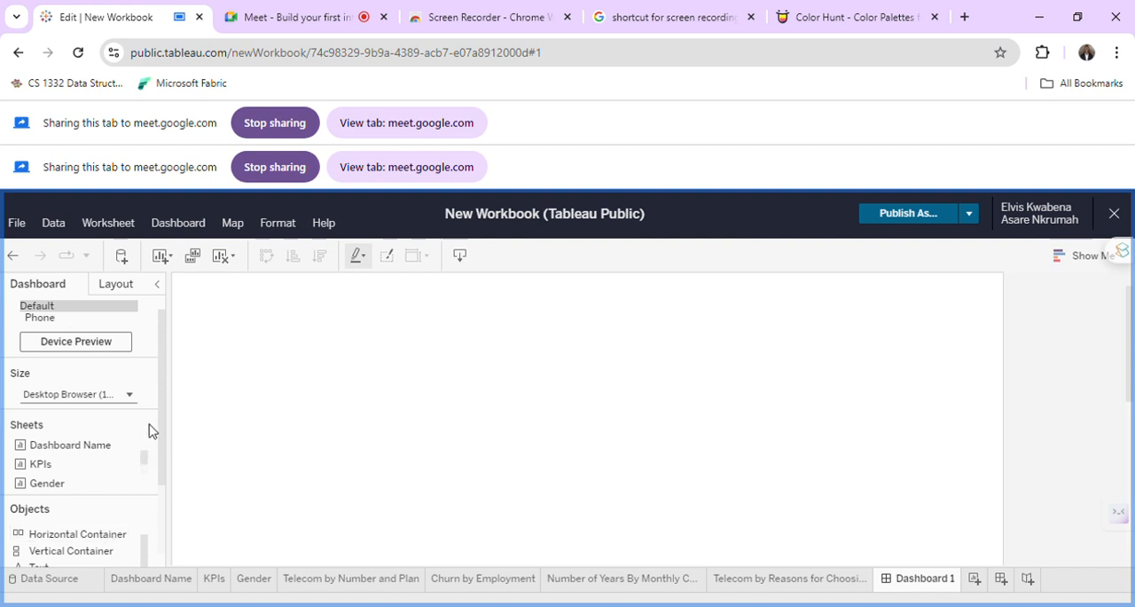
# Set the dashboard's fixed size to Generic Desktop (1366 x 768).
pyautogui.click(137, 396)
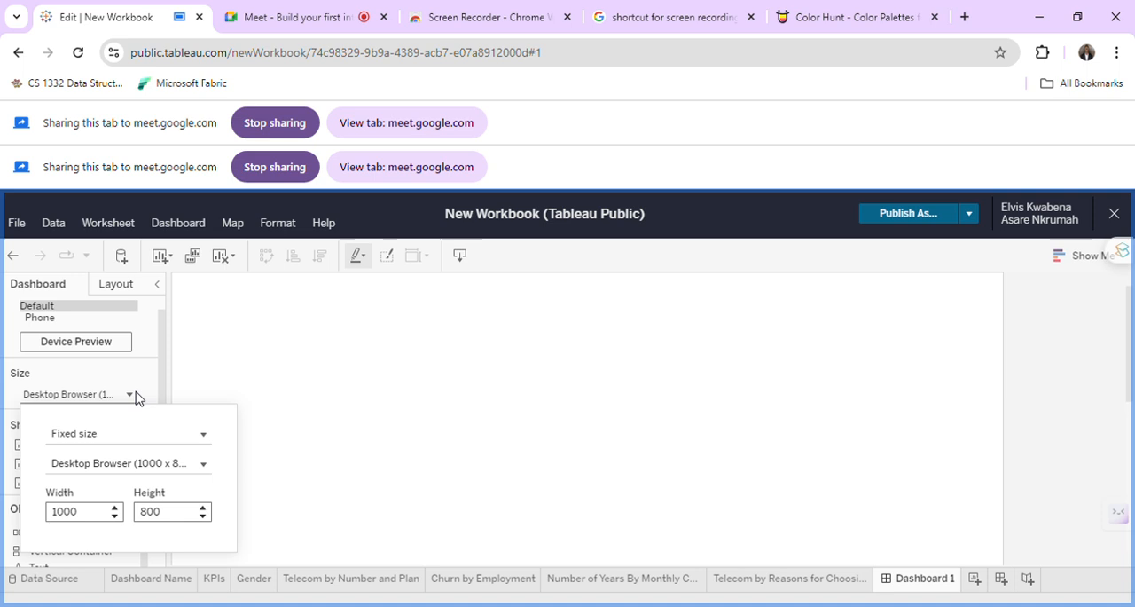
pyautogui.click(151, 467)
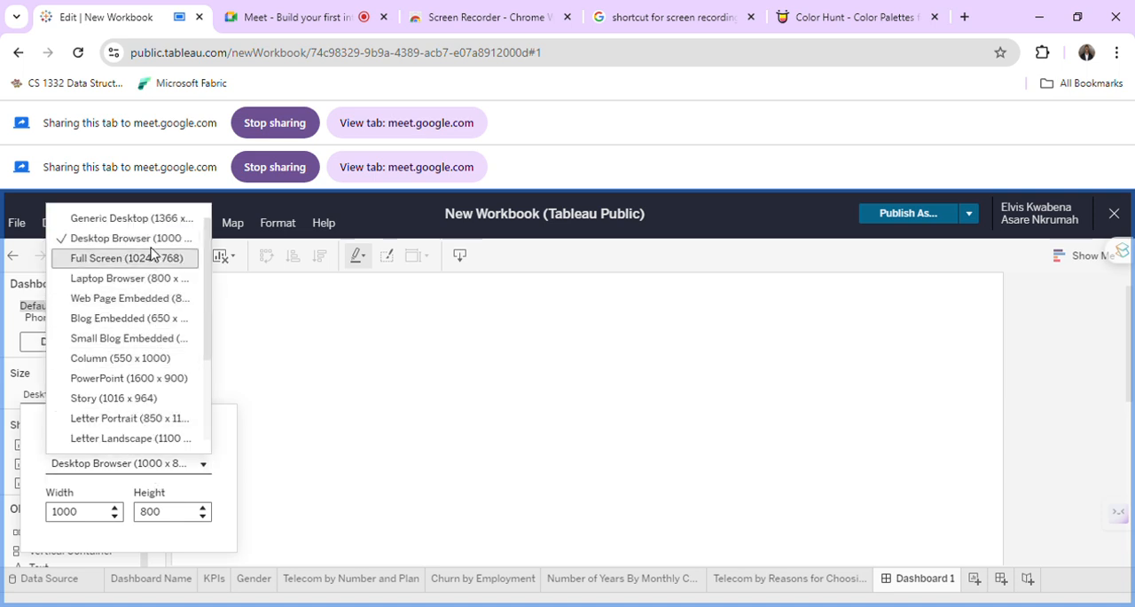
pyautogui.click(142, 220)
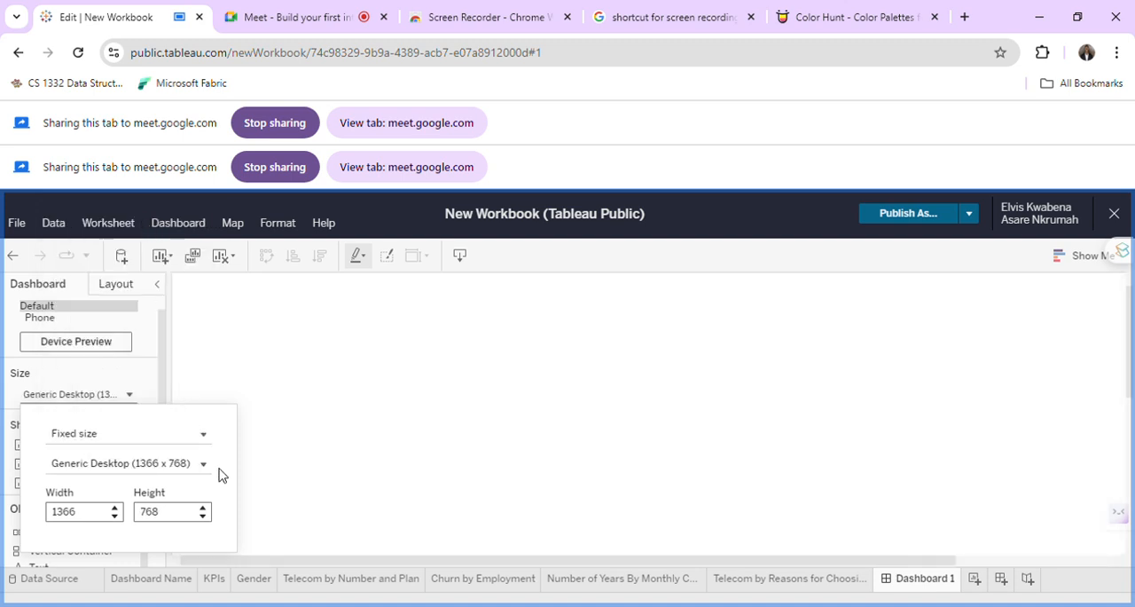
pyautogui.click(276, 461)
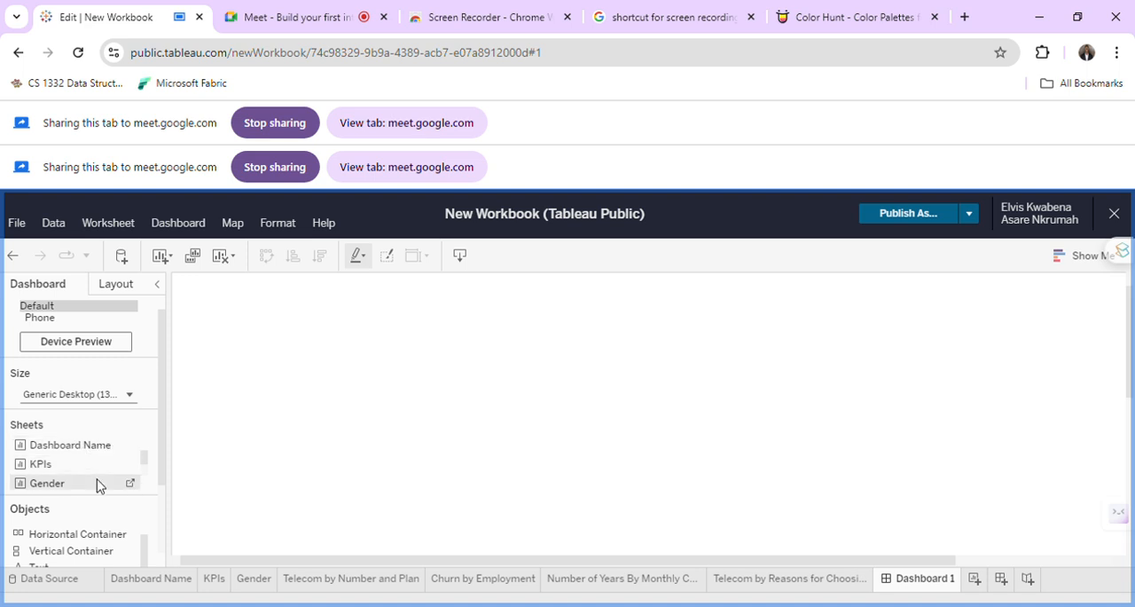
# Look through the available sheets and place the Dashboard Name sheet on the empty dashboard as its title banner.
pyautogui.scroll(-8, 97, 485)
pyautogui.scroll(5, 98, 485)
pyautogui.scroll(4, 98, 483)
pyautogui.scroll(-1, 98, 460)
pyautogui.scroll(1, 97, 460)
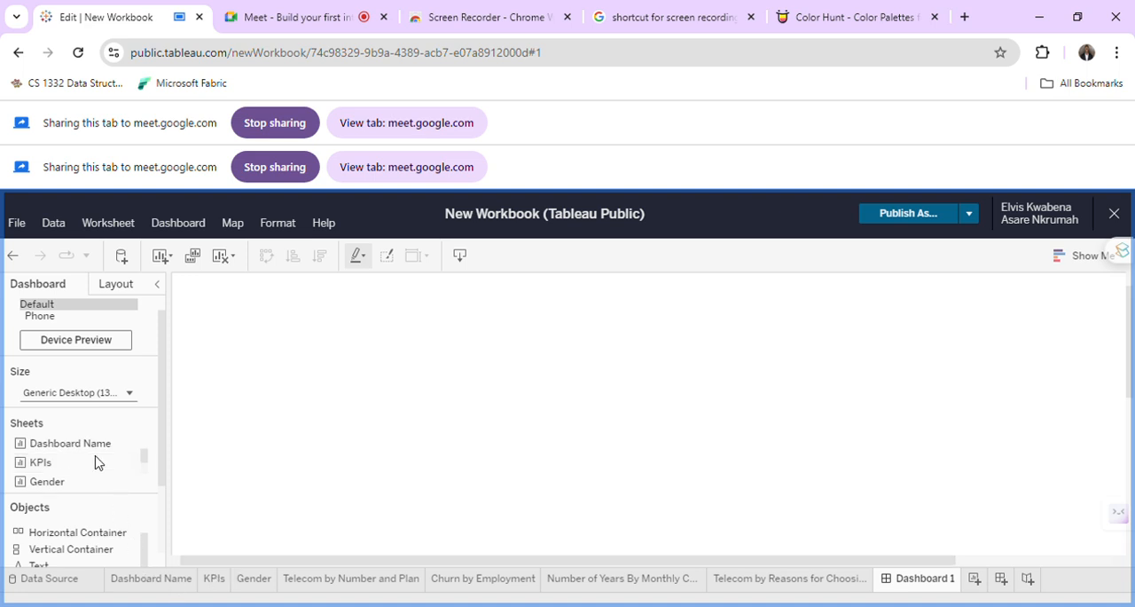
pyautogui.scroll(-4, 99, 470)
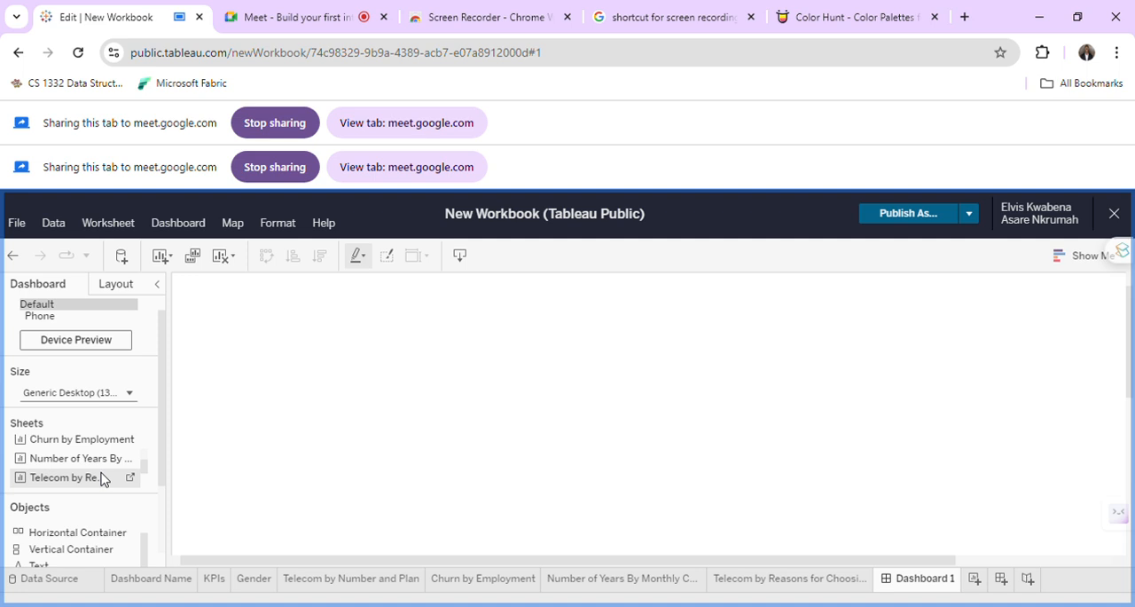
pyautogui.scroll(3, 93, 443)
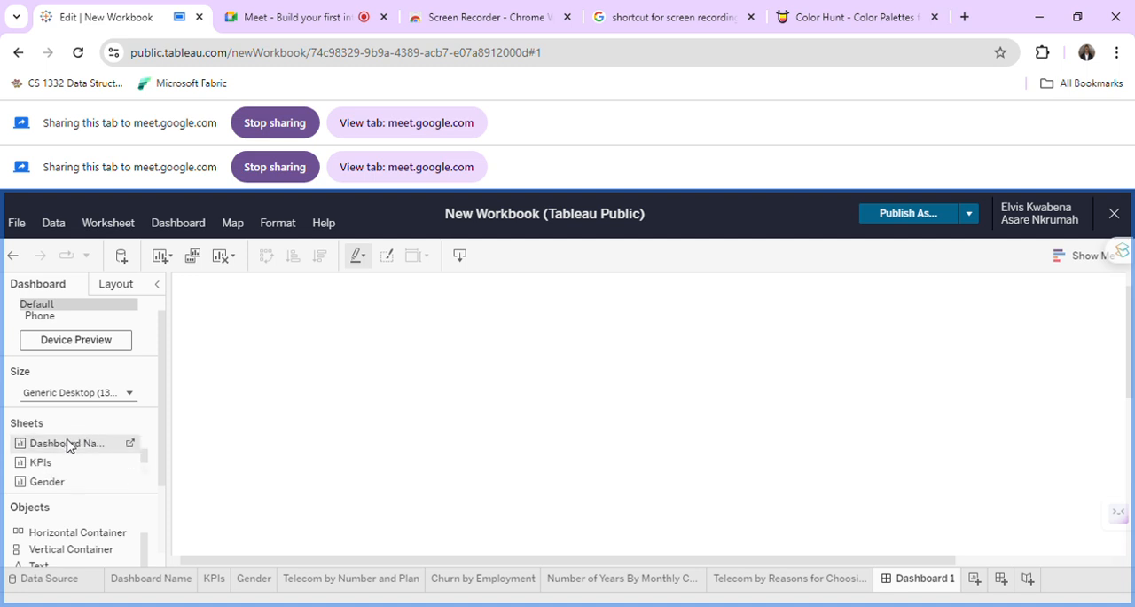
pyautogui.scroll(-1, 67, 445)
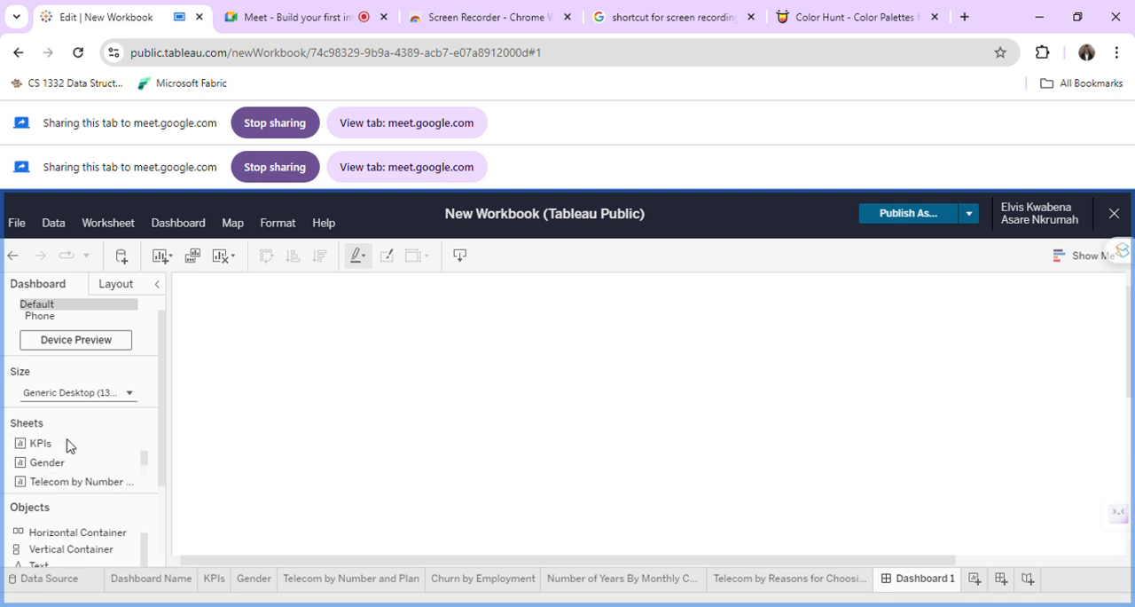
pyautogui.scroll(1, 68, 444)
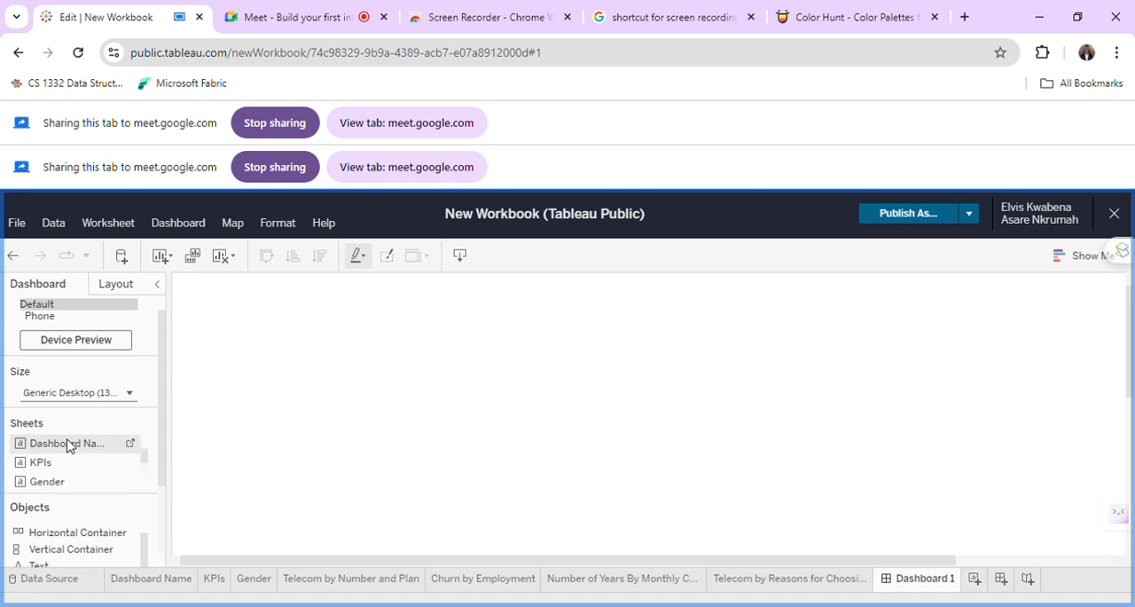
pyautogui.click(67, 445)
pyautogui.moveTo(408, 357); pyautogui.dragTo(418, 362)
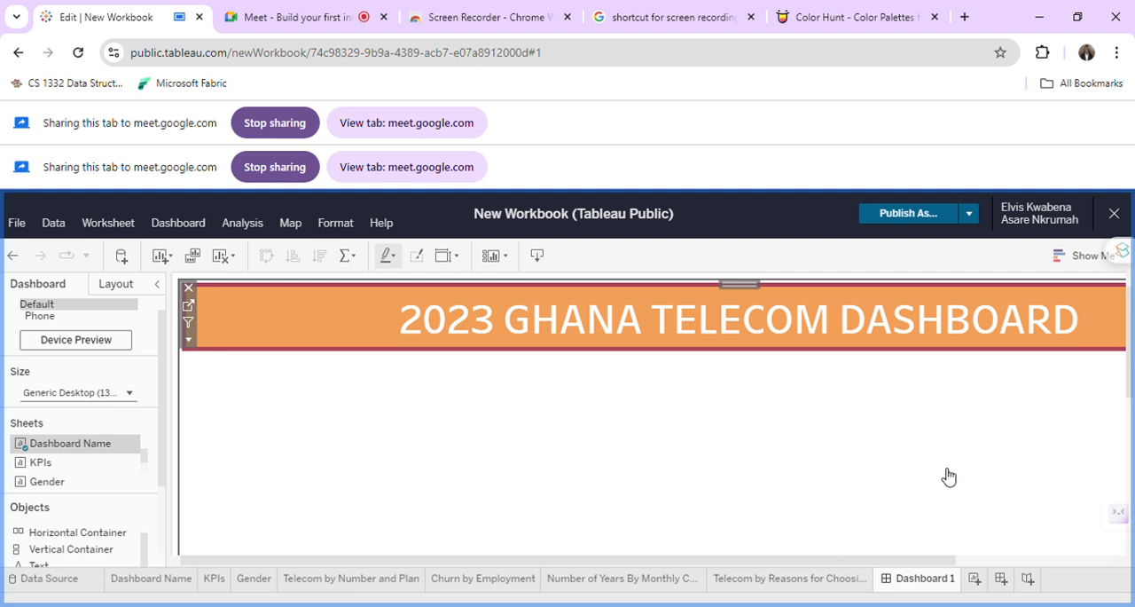
# Add the Churn by Employment sheet to the dashboard as a tiled chart beside the title banner.
pyautogui.hotkey('ctrl', '-')
pyautogui.hotkey('ctrl', '-')
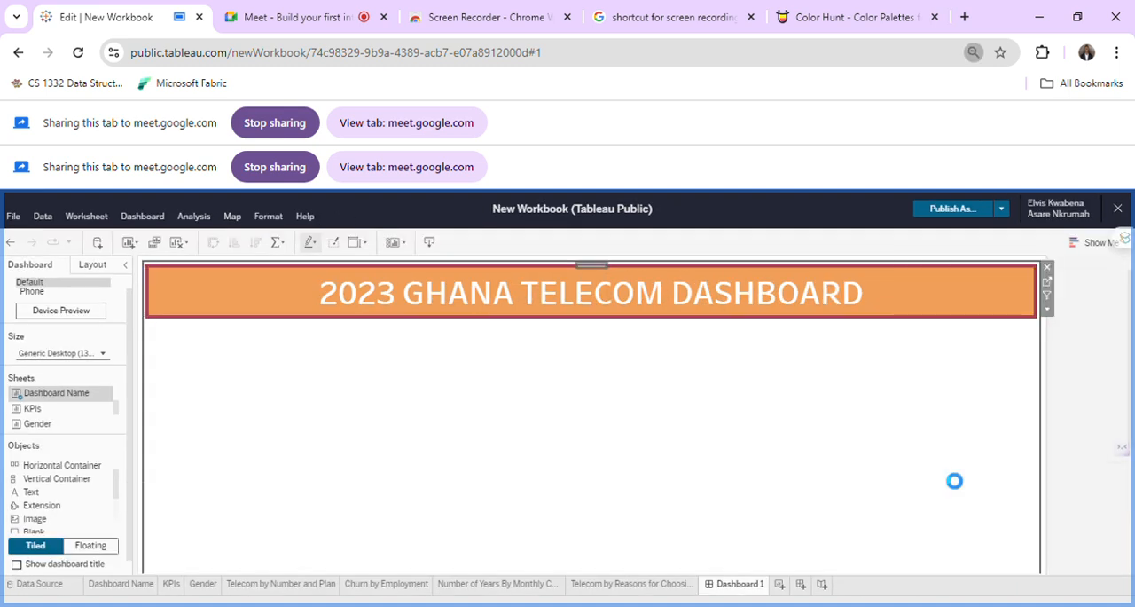
pyautogui.hotkey('ctrl', '-')
pyautogui.hotkey('ctrl', '-')
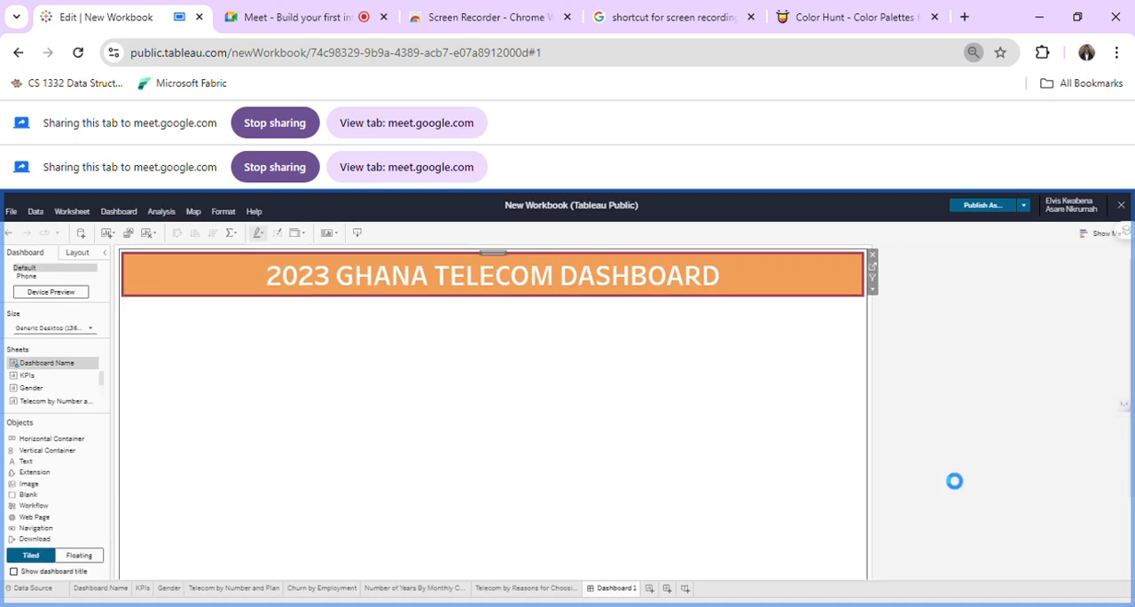
pyautogui.hotkey('ctrl', '-')
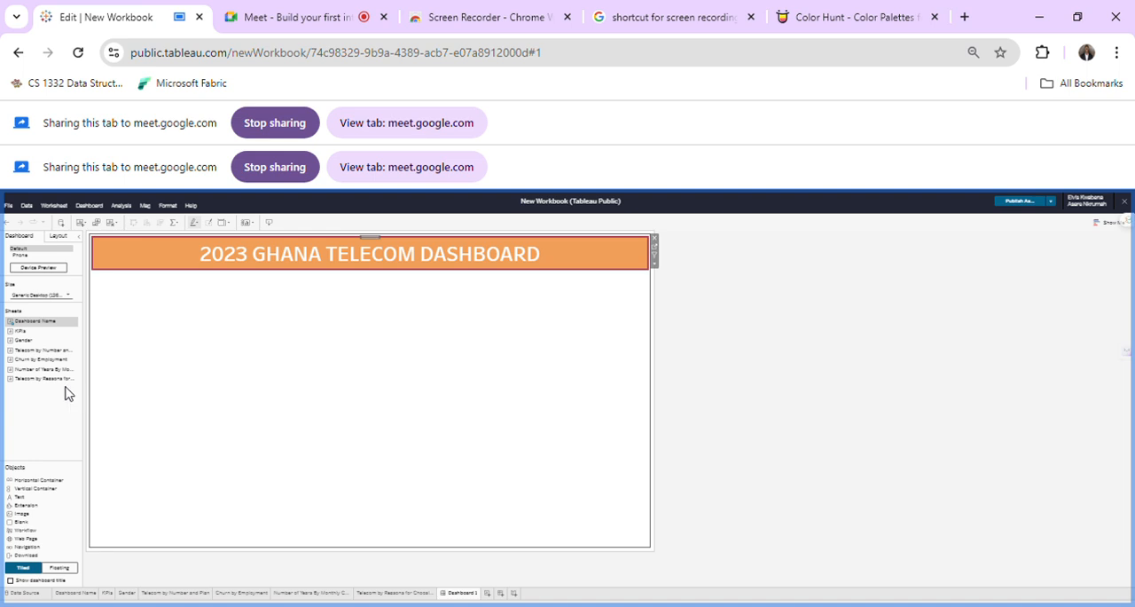
pyautogui.hotkey('ctrl', '+')
pyautogui.hotkey('ctrl', '+')
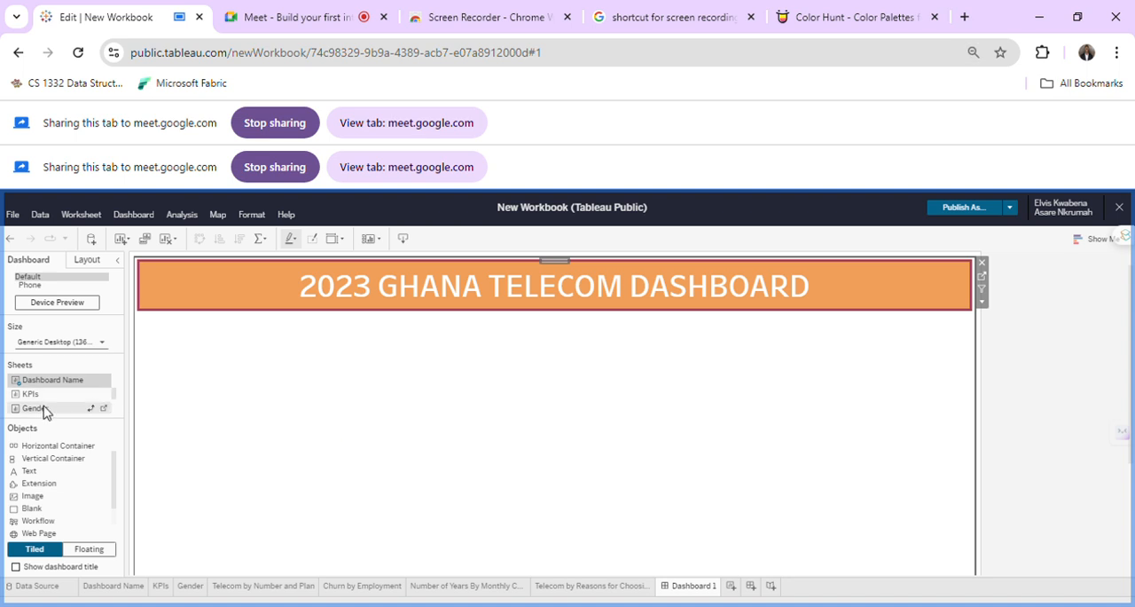
pyautogui.scroll(-2, 44, 411)
pyautogui.scroll(-2, 44, 411)
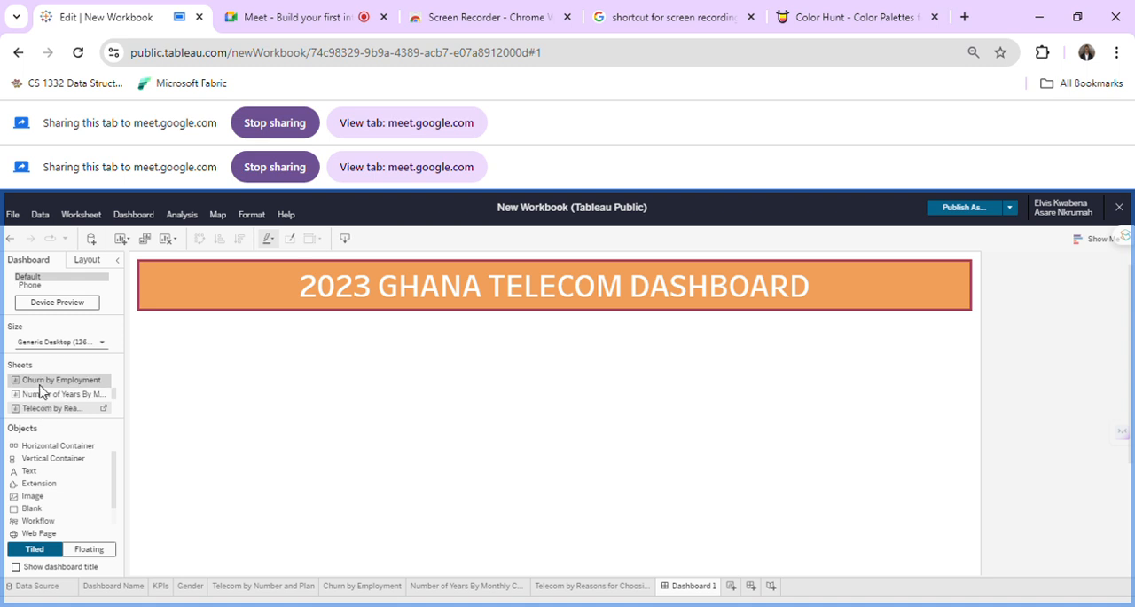
pyautogui.moveTo(42, 387); pyautogui.dragTo(247, 394)
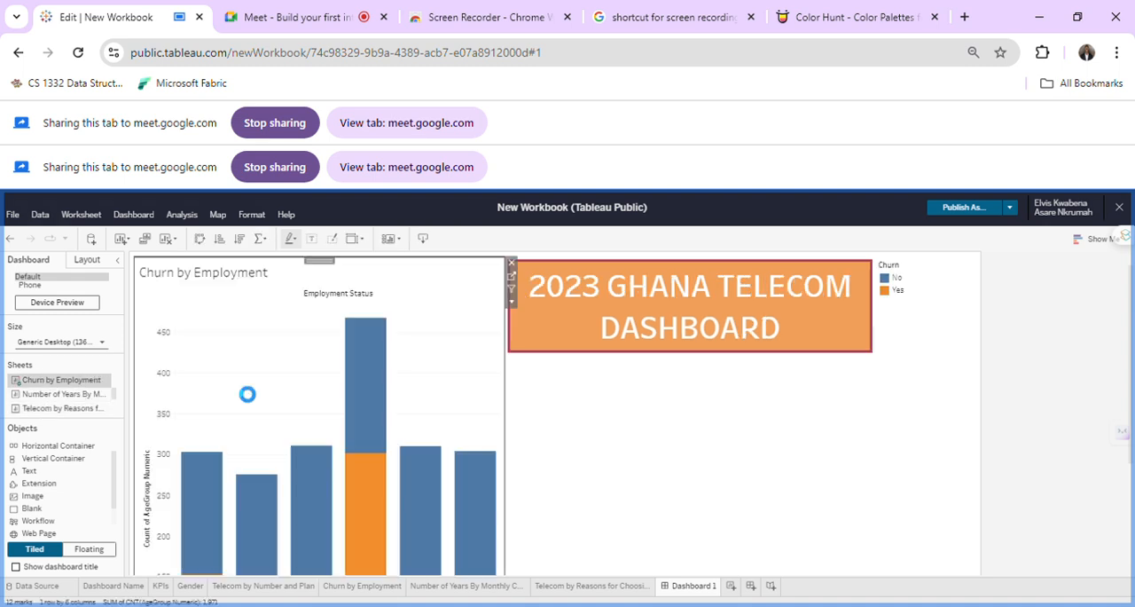
# Change the Churn by Employment chart on the dashboard from tiled to floating.
pyautogui.scroll(-3, 388, 323)
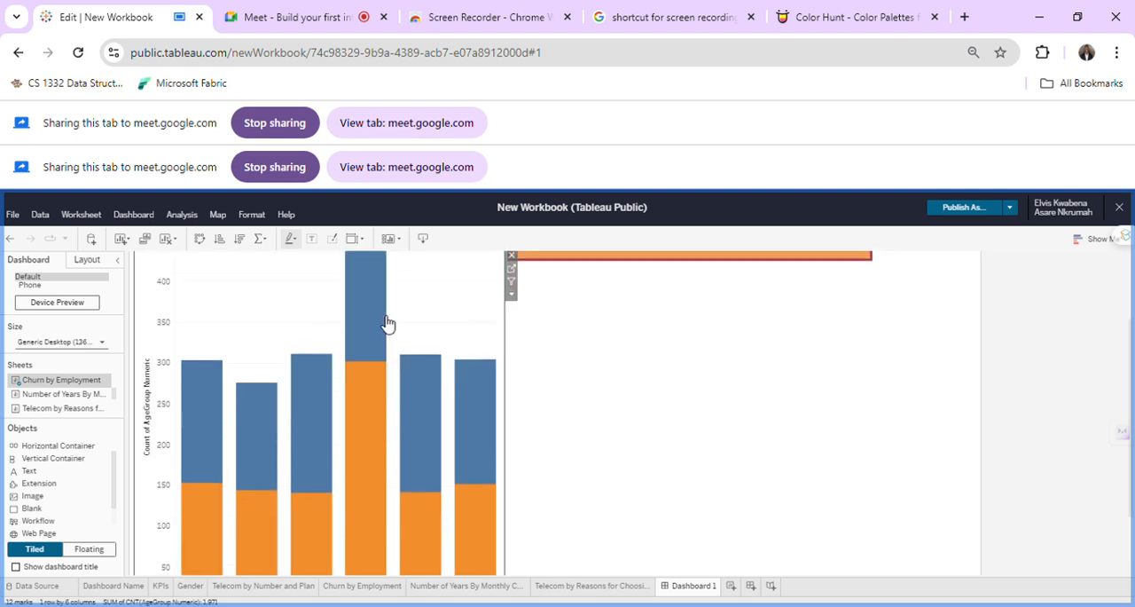
pyautogui.scroll(3, 387, 323)
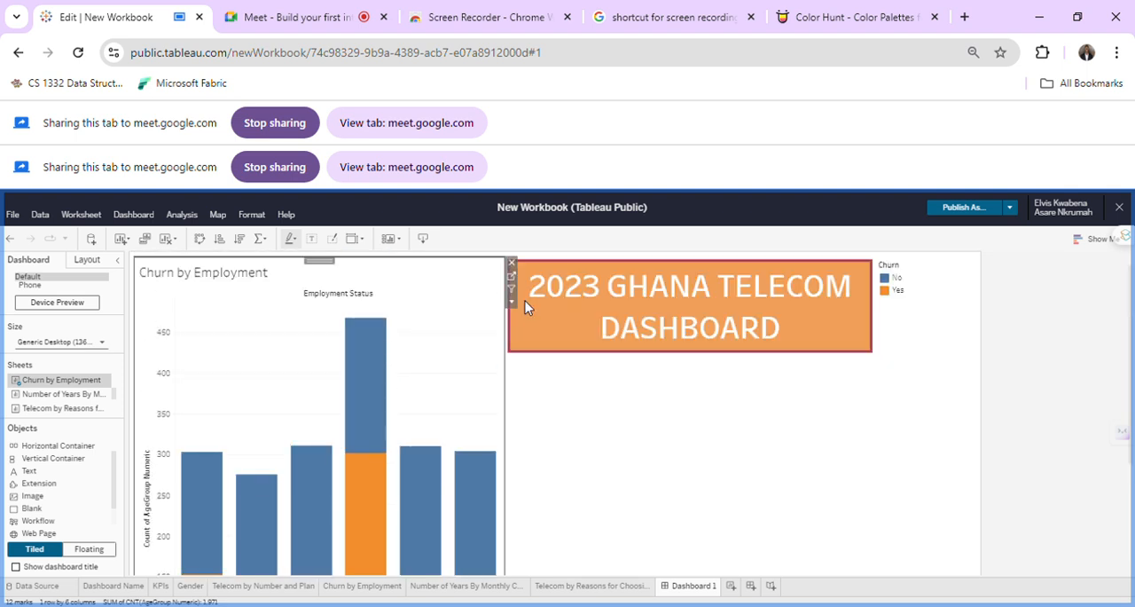
pyautogui.click(512, 304)
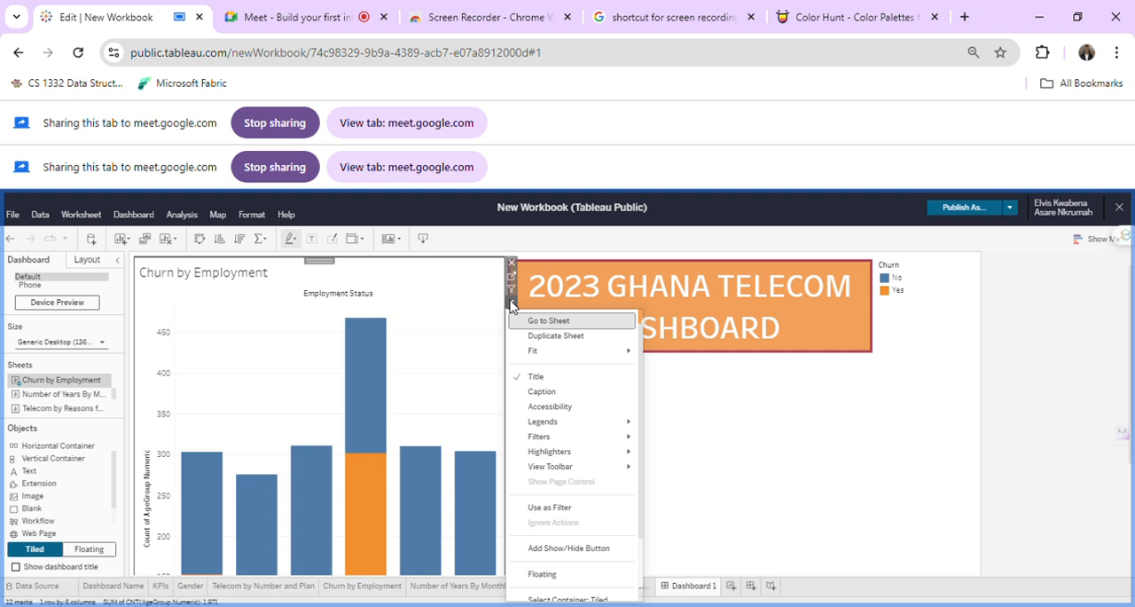
pyautogui.click(557, 576)
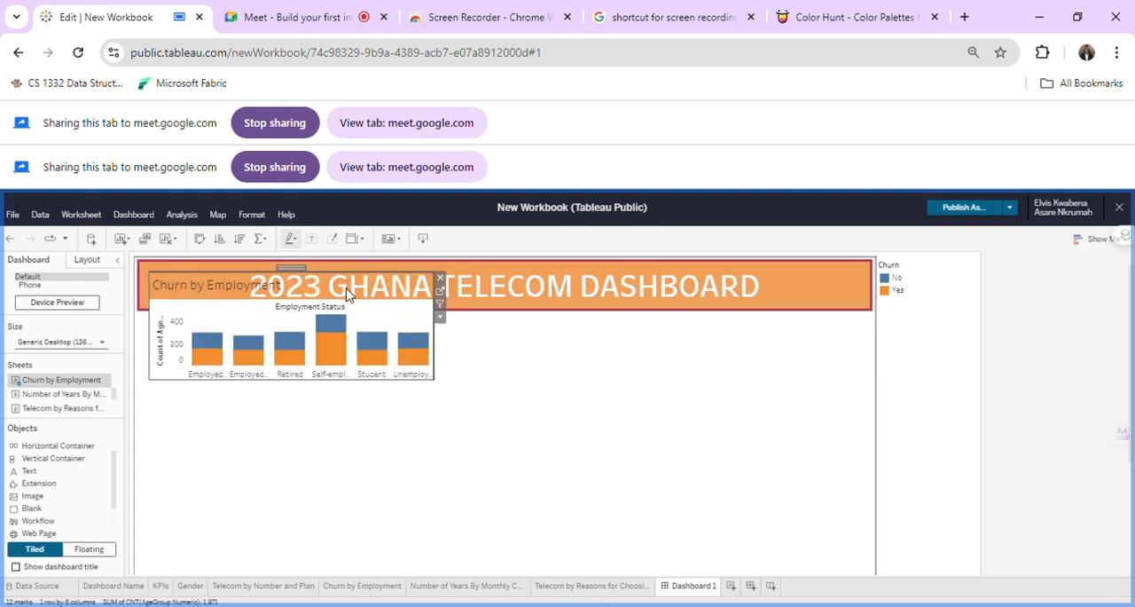
# Move the floating Churn by Employment chart below the title banner and enlarge it so the employment category labels fit.
pyautogui.moveTo(299, 270); pyautogui.dragTo(288, 402)
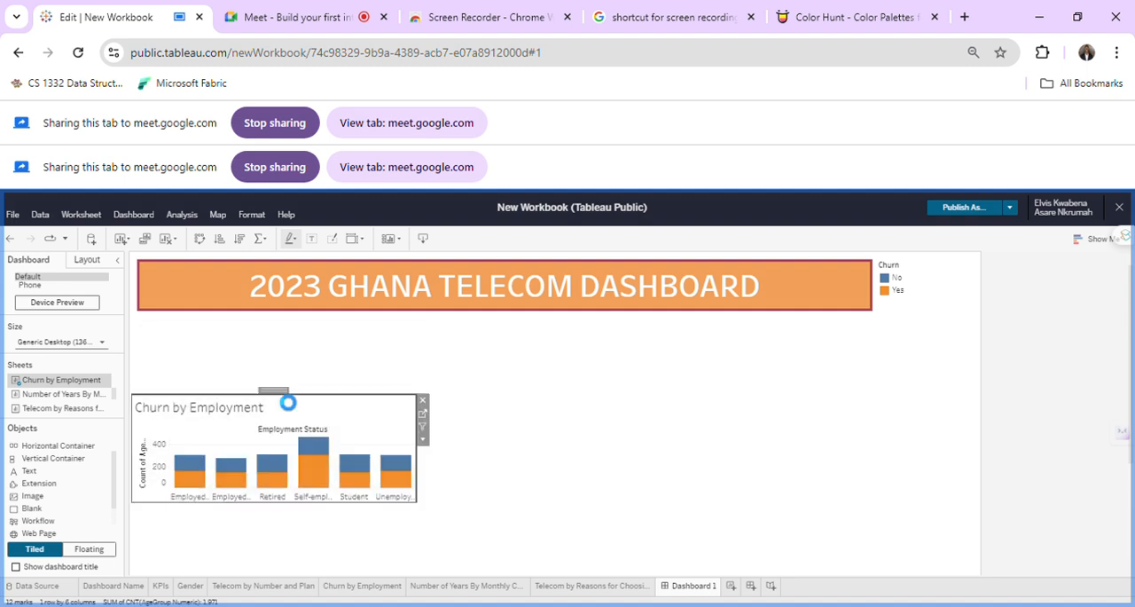
pyautogui.click(414, 379)
pyautogui.click(340, 441)
pyautogui.moveTo(391, 395)
pyautogui.mouseDown()
pyautogui.moveTo(387, 376)
pyautogui.moveTo(398, 385)
pyautogui.mouseUp()
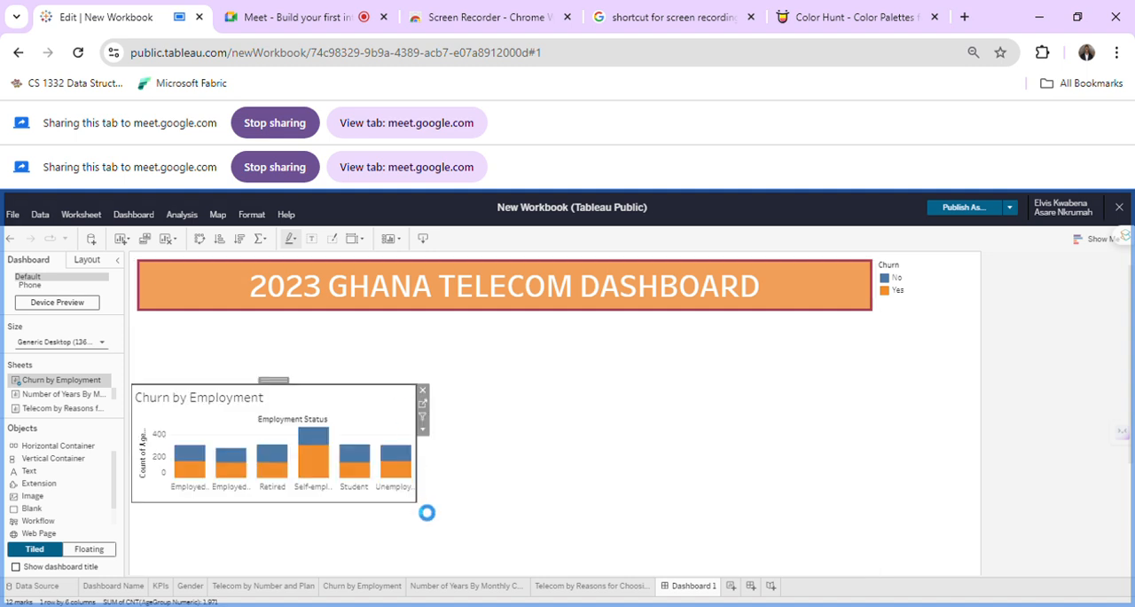
pyautogui.moveTo(424, 508); pyautogui.dragTo(449, 537)
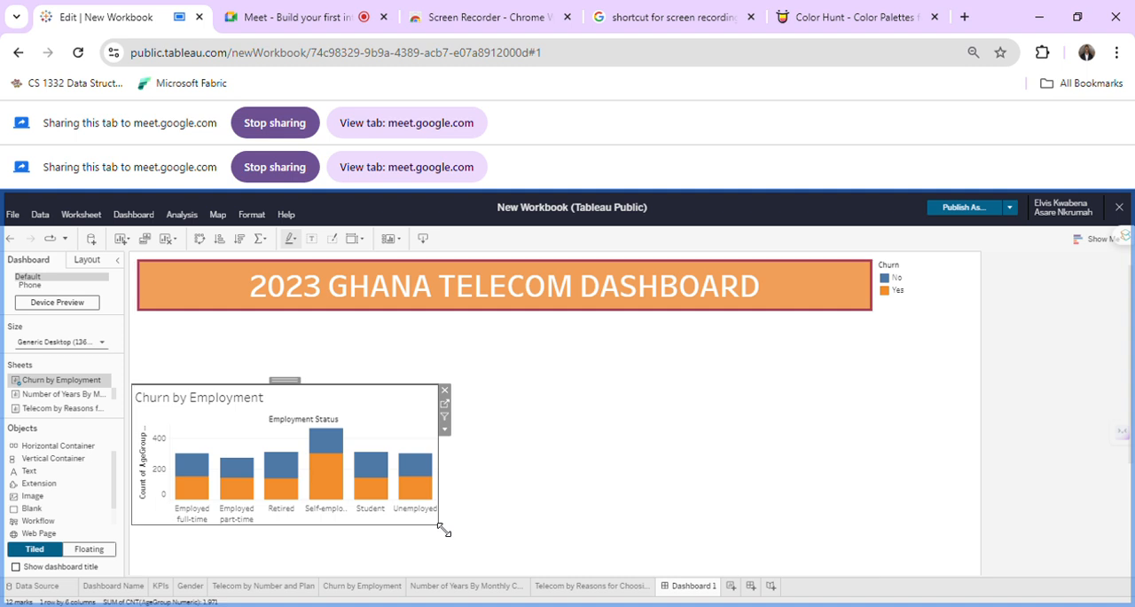
pyautogui.moveTo(444, 530); pyautogui.dragTo(530, 577)
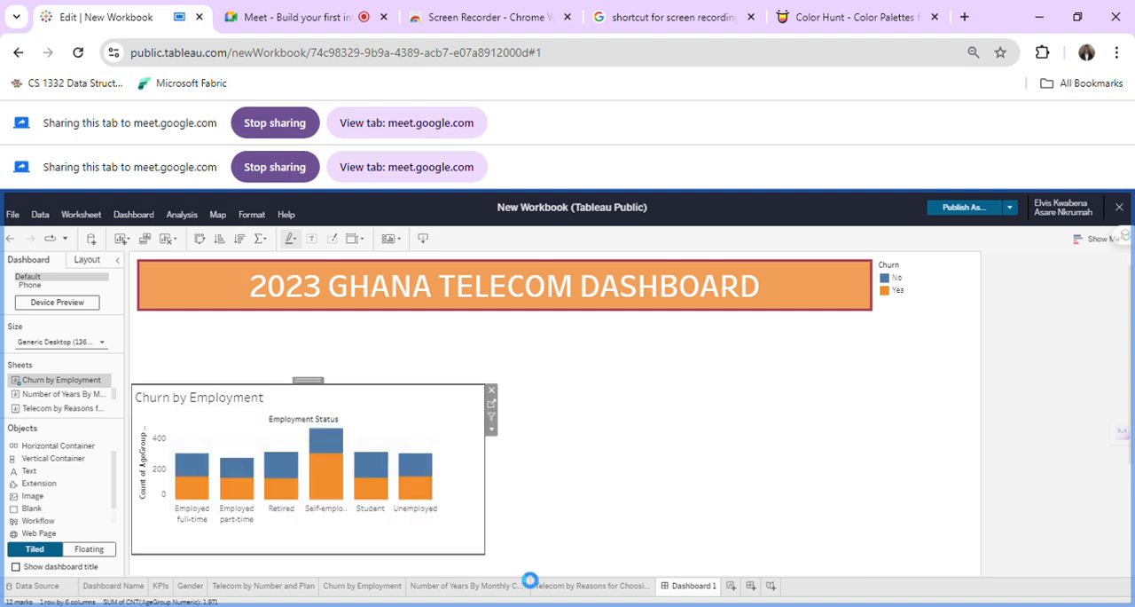
pyautogui.scroll(-1, 521, 573)
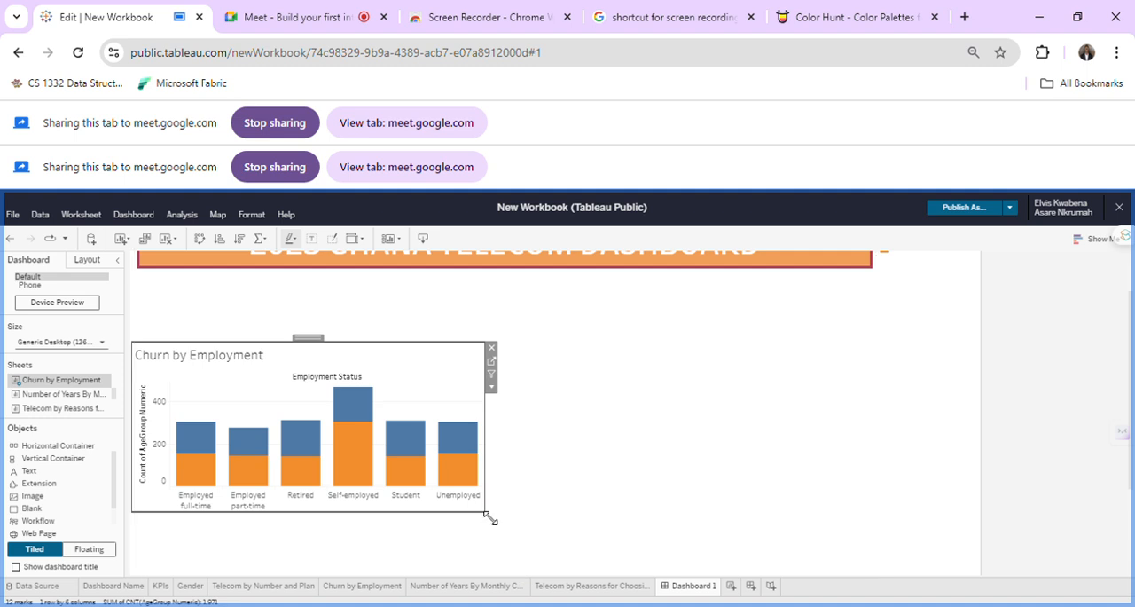
pyautogui.moveTo(558, 527); pyautogui.dragTo(562, 527)
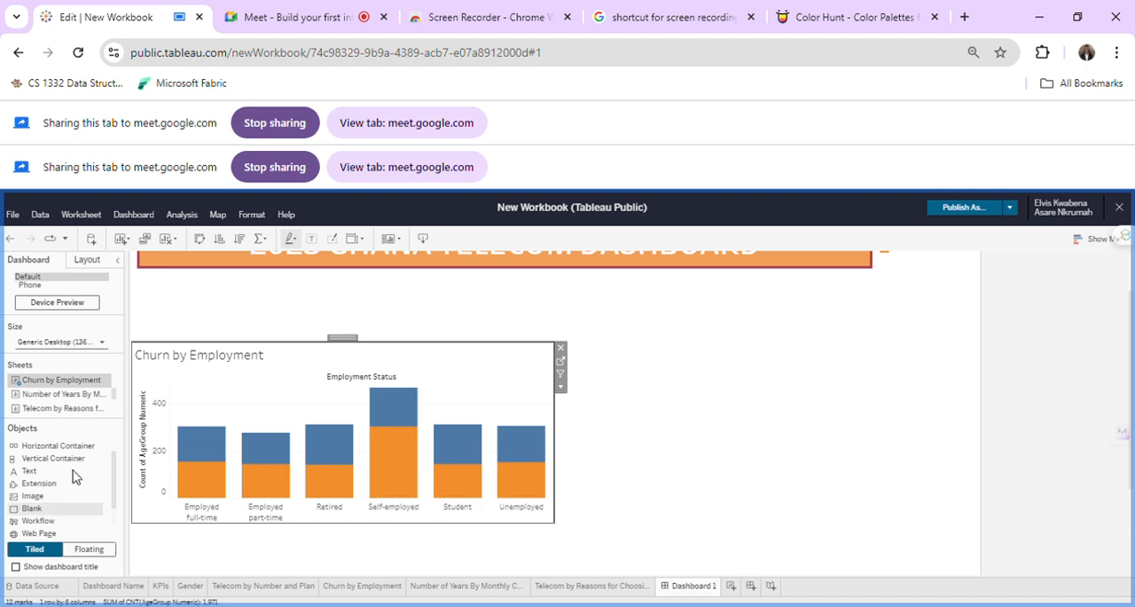
# Add the Number of Years By Monthly Charges sheet as a floating table and place it clear of the title banner, right of the churn chart.
pyautogui.click(696, 441)
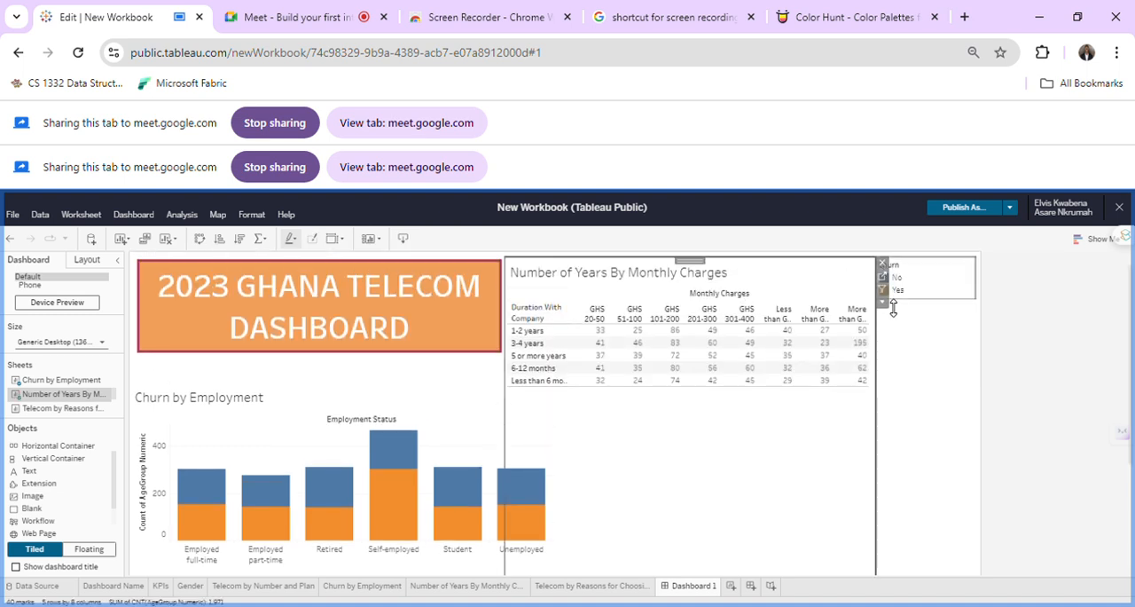
pyautogui.click(882, 302)
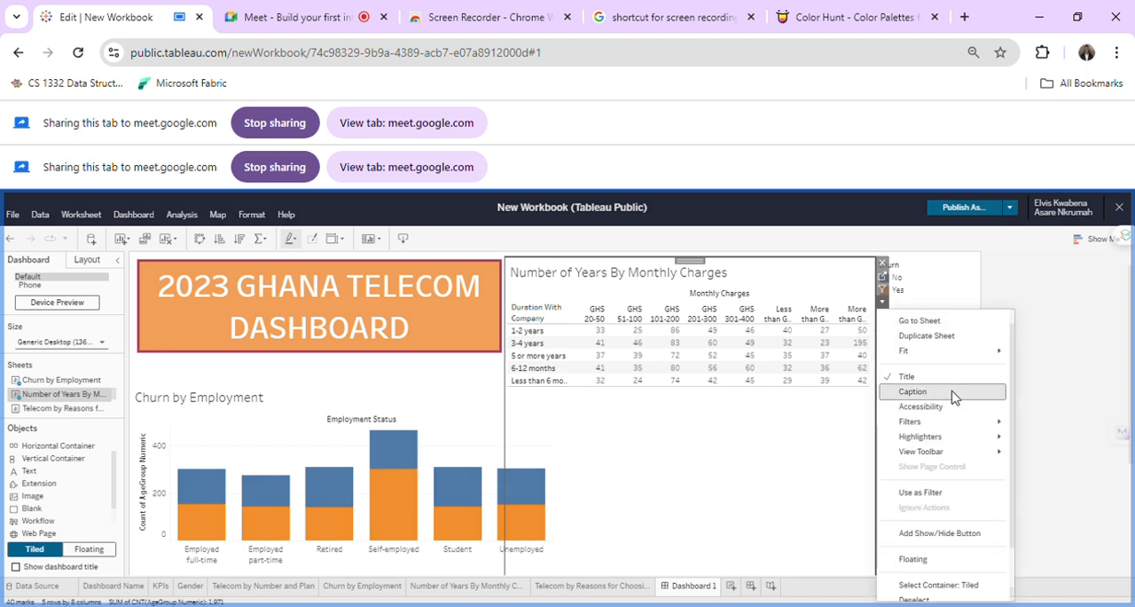
pyautogui.click(943, 565)
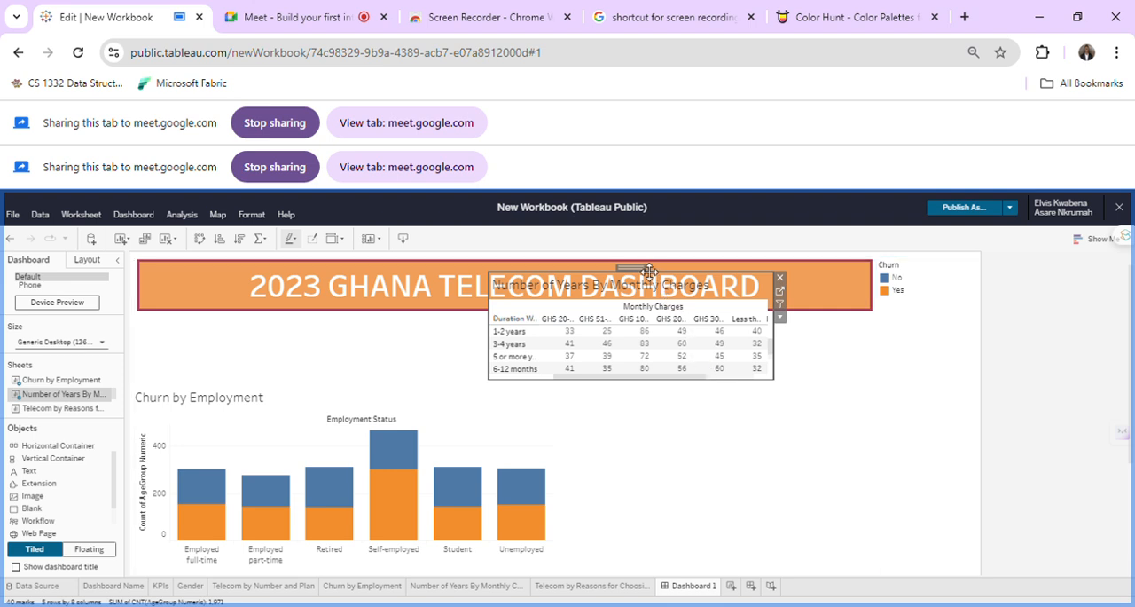
pyautogui.moveTo(705, 338)
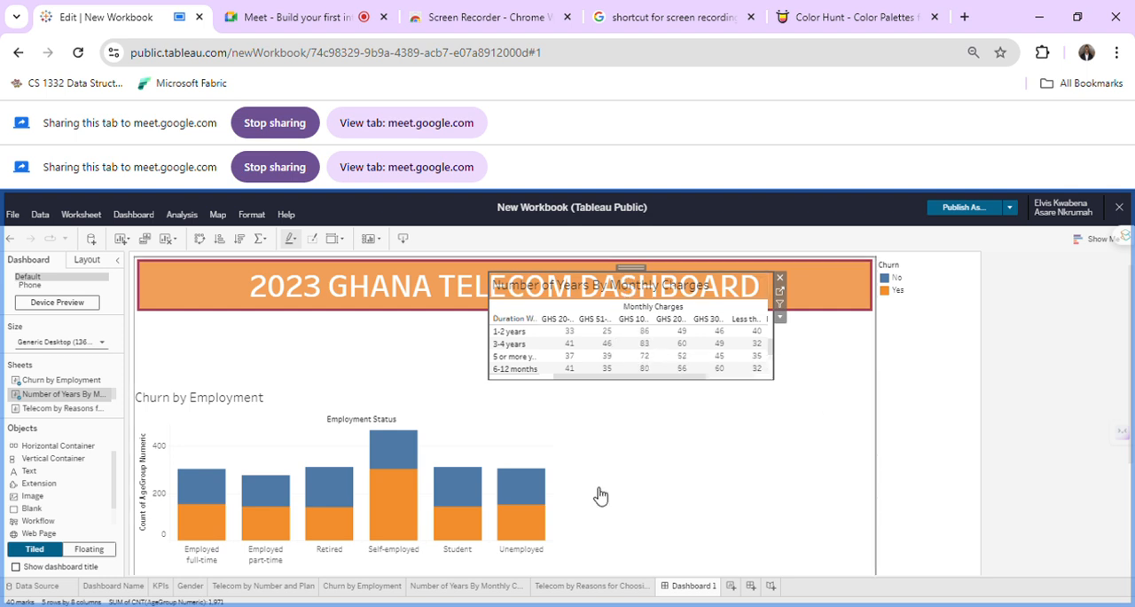
pyautogui.moveTo(649, 278); pyautogui.dragTo(850, 337)
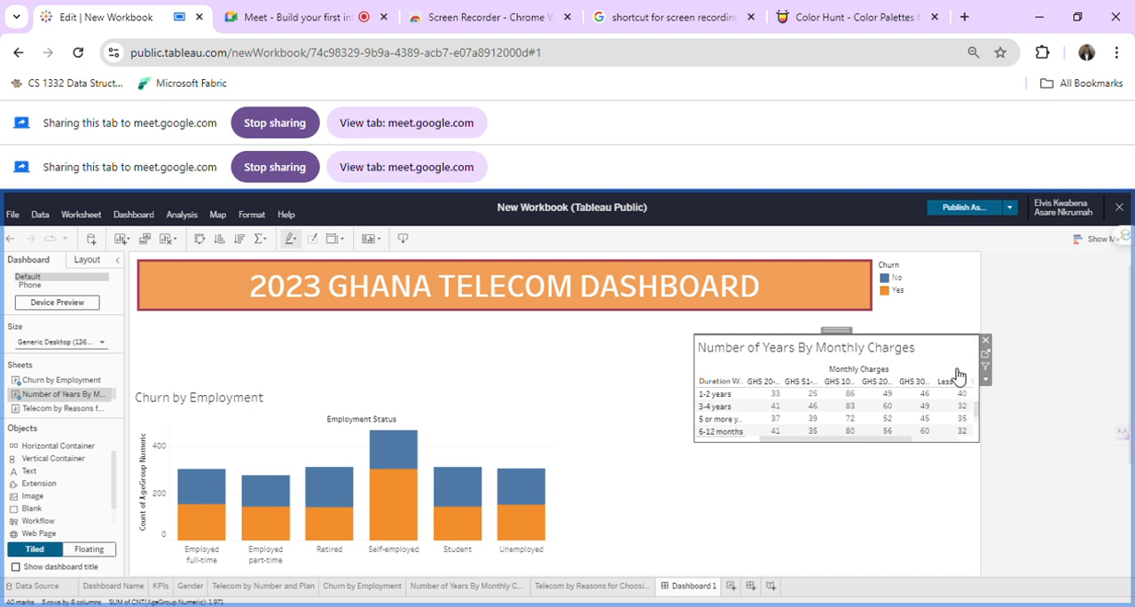
# Shift the Churn by Employment chart farther down to leave room for another chart beneath the title banner.
pyautogui.click(485, 415)
pyautogui.click(343, 377)
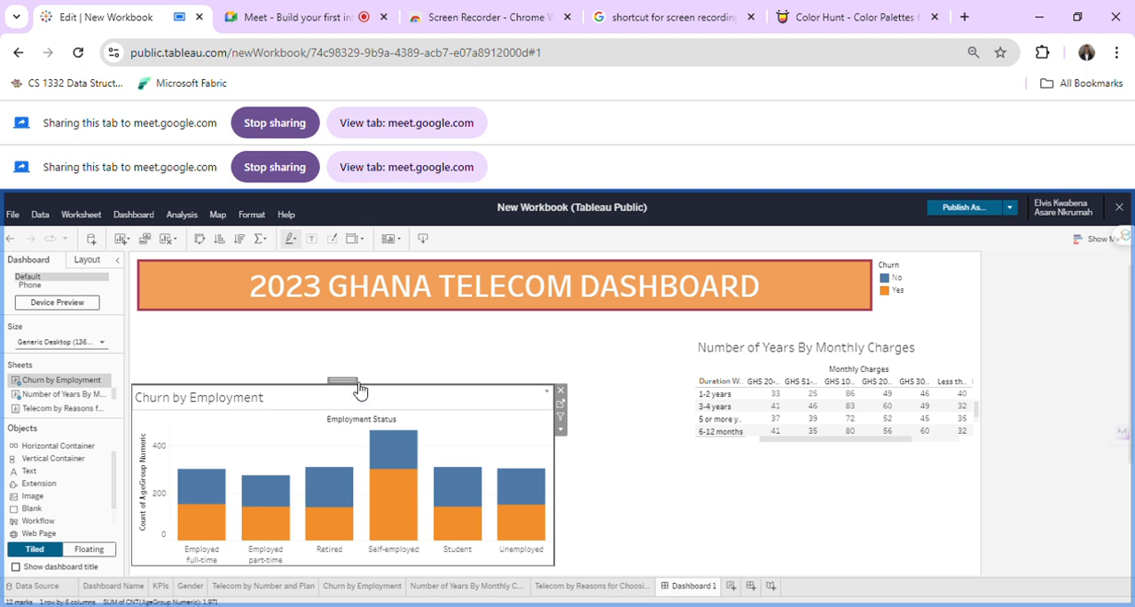
pyautogui.moveTo(355, 390); pyautogui.dragTo(356, 458)
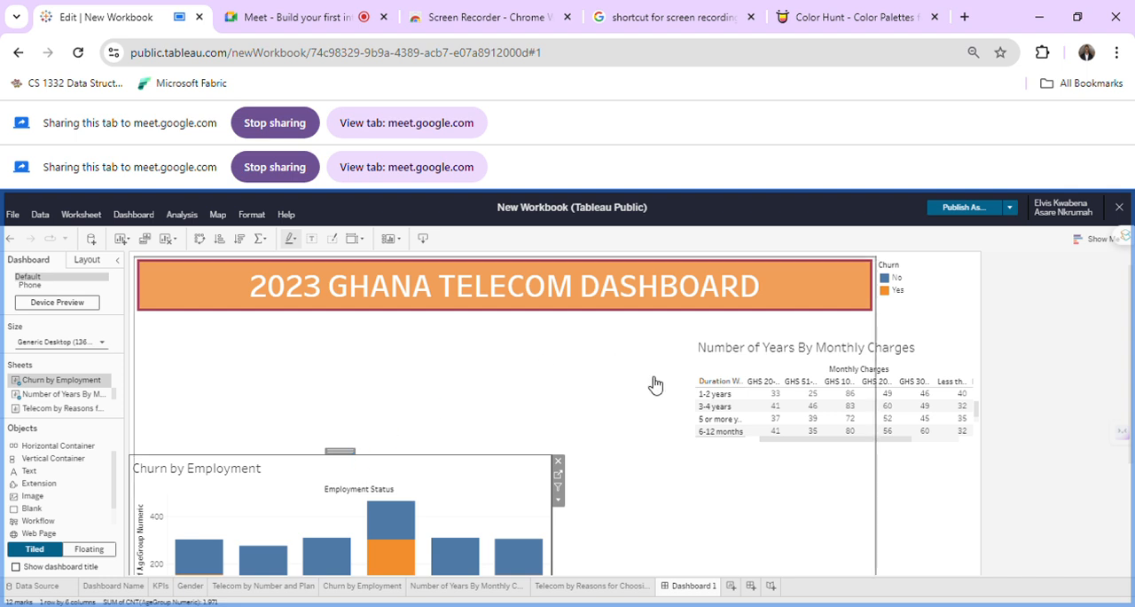
# Move the Number of Years By Monthly Charges table into the gap directly above the Churn by Employment chart.
pyautogui.click(847, 337)
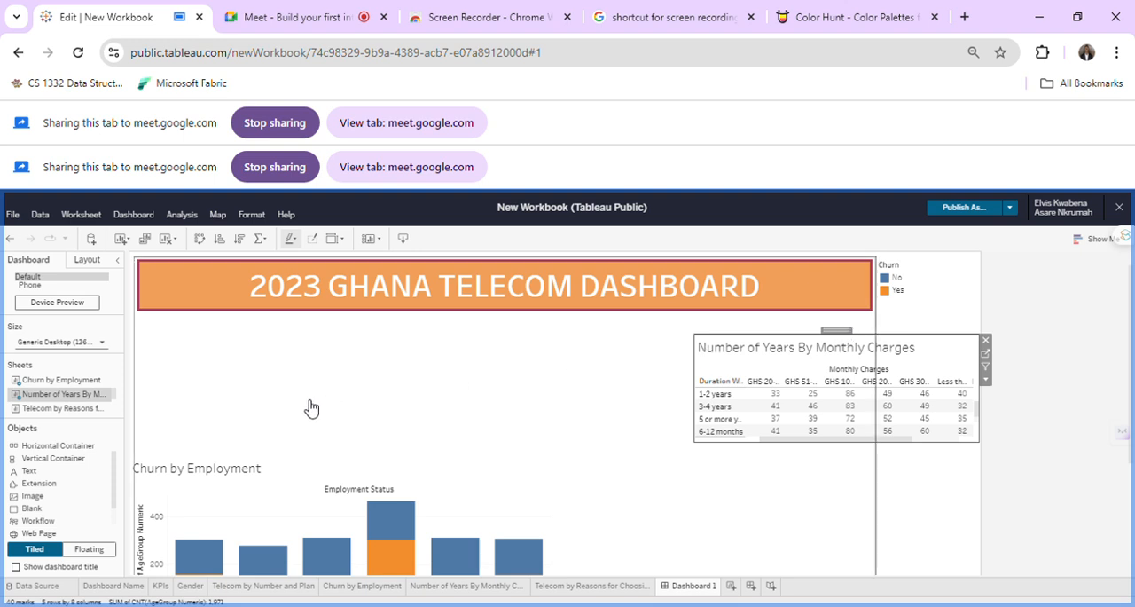
pyautogui.click(254, 408)
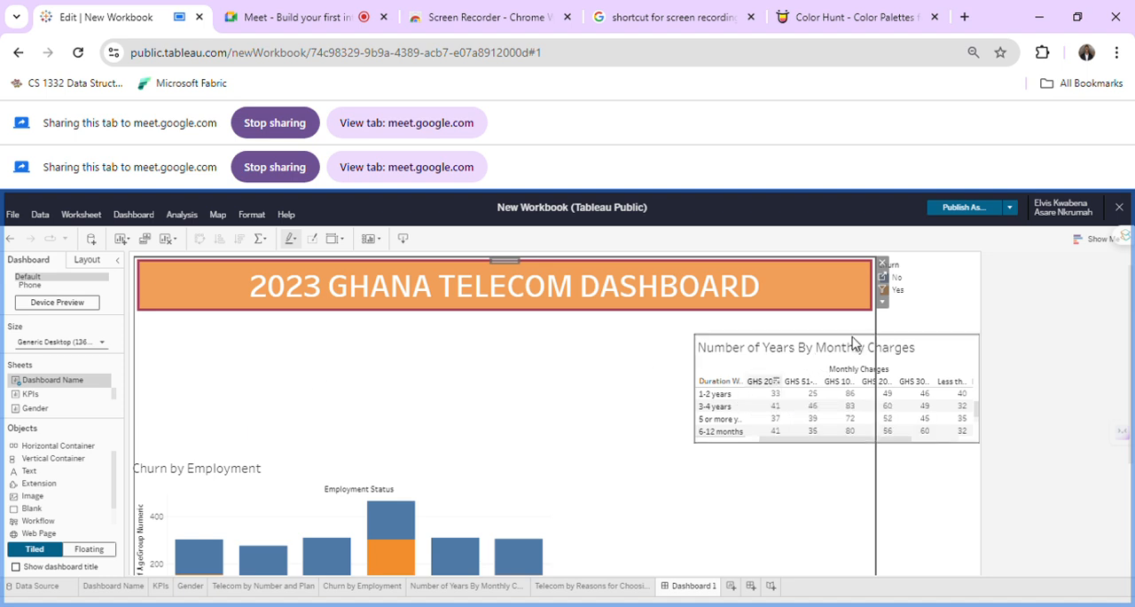
pyautogui.click(938, 344)
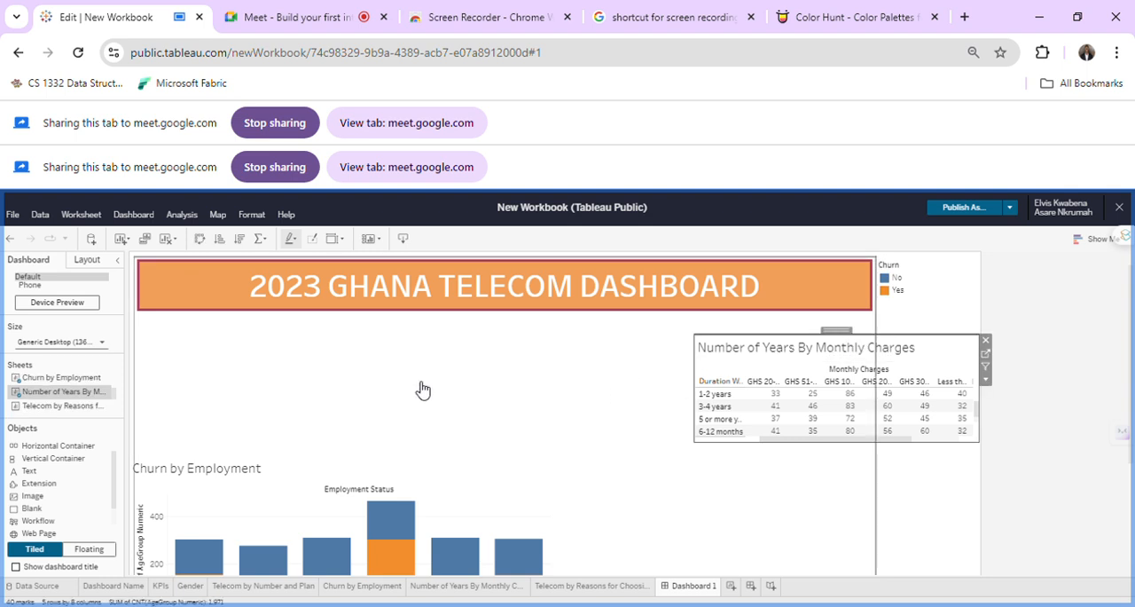
pyautogui.click(295, 404)
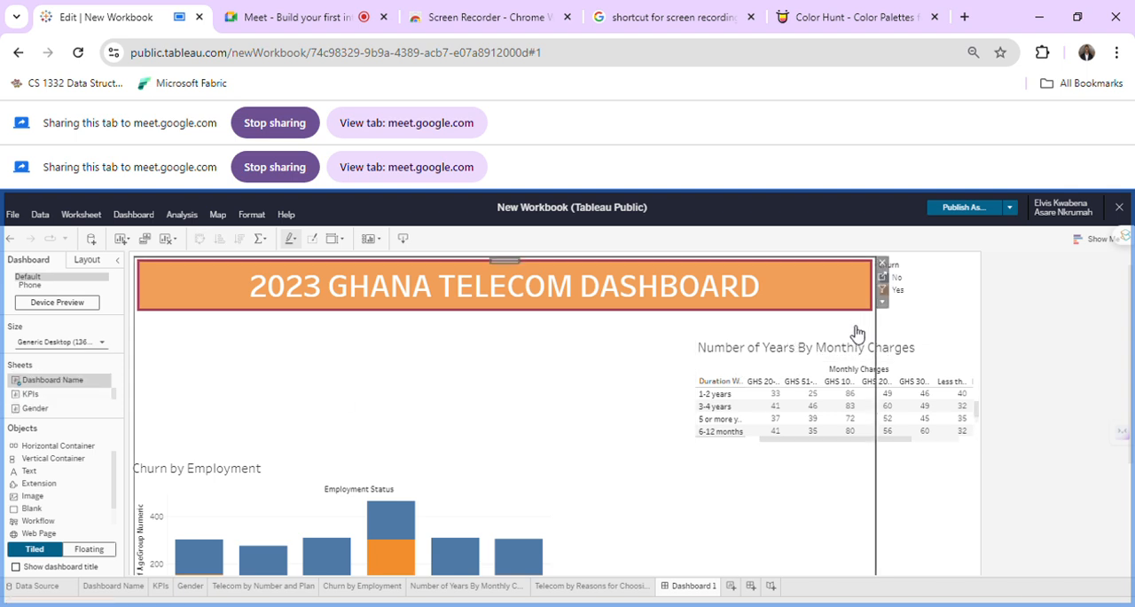
pyautogui.click(878, 351)
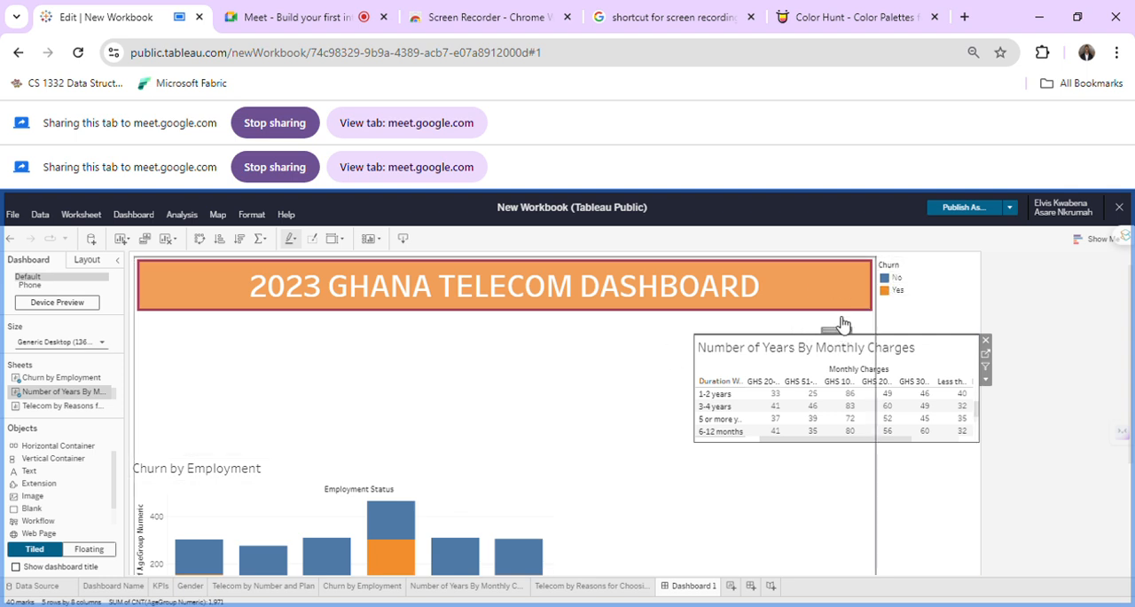
pyautogui.moveTo(840, 335); pyautogui.dragTo(278, 351)
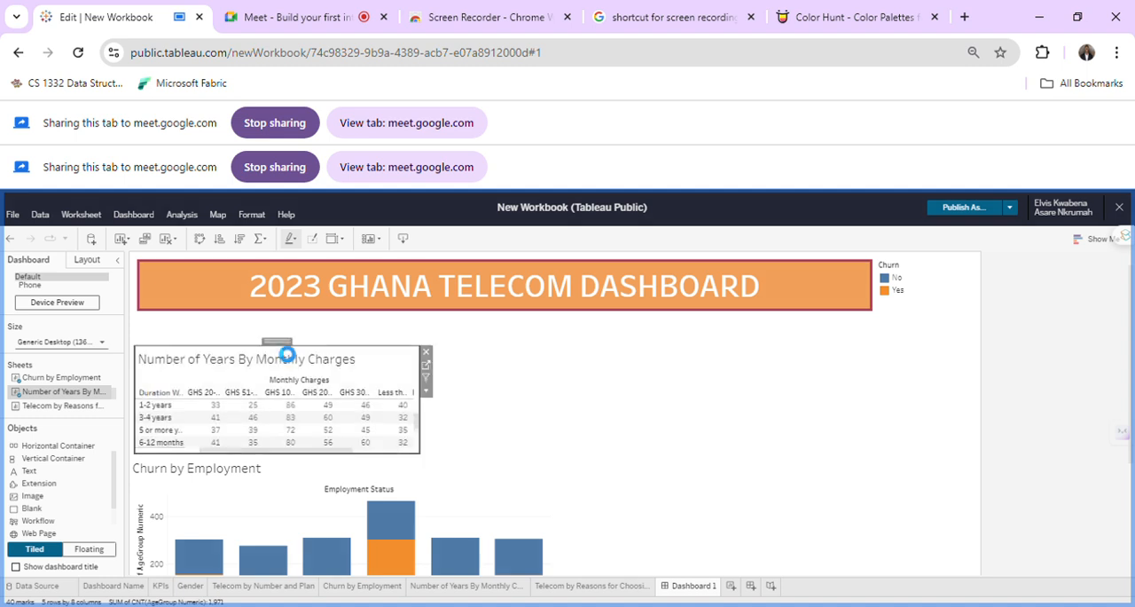
# Add the KPIs sheet to the dashboard and set its fit to Entire View.
pyautogui.click(559, 404)
pyautogui.moveTo(402, 432)
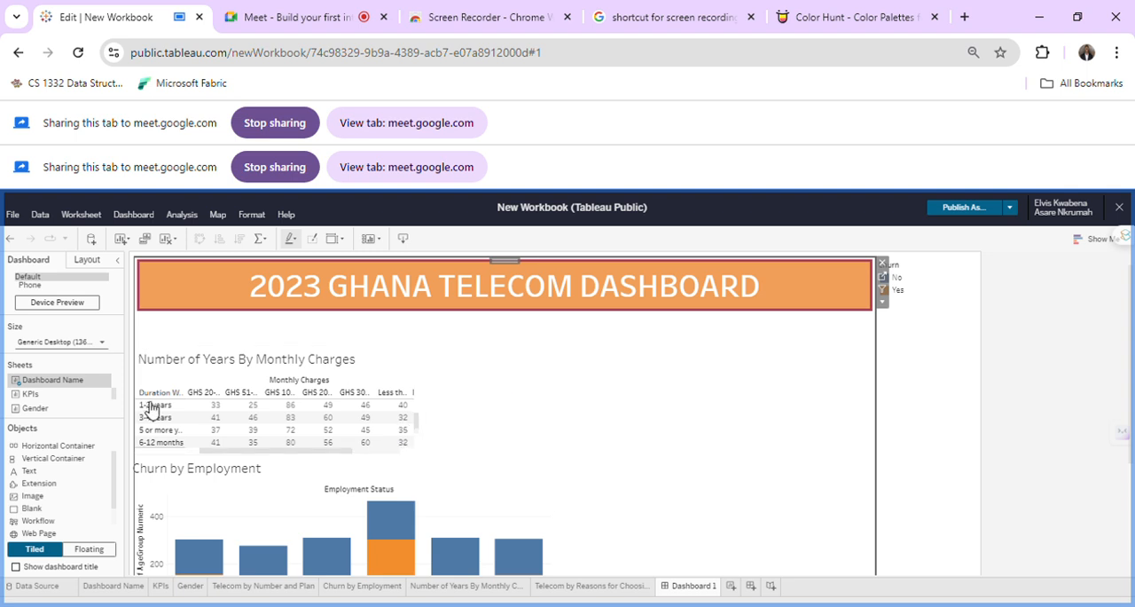
pyautogui.click(64, 396)
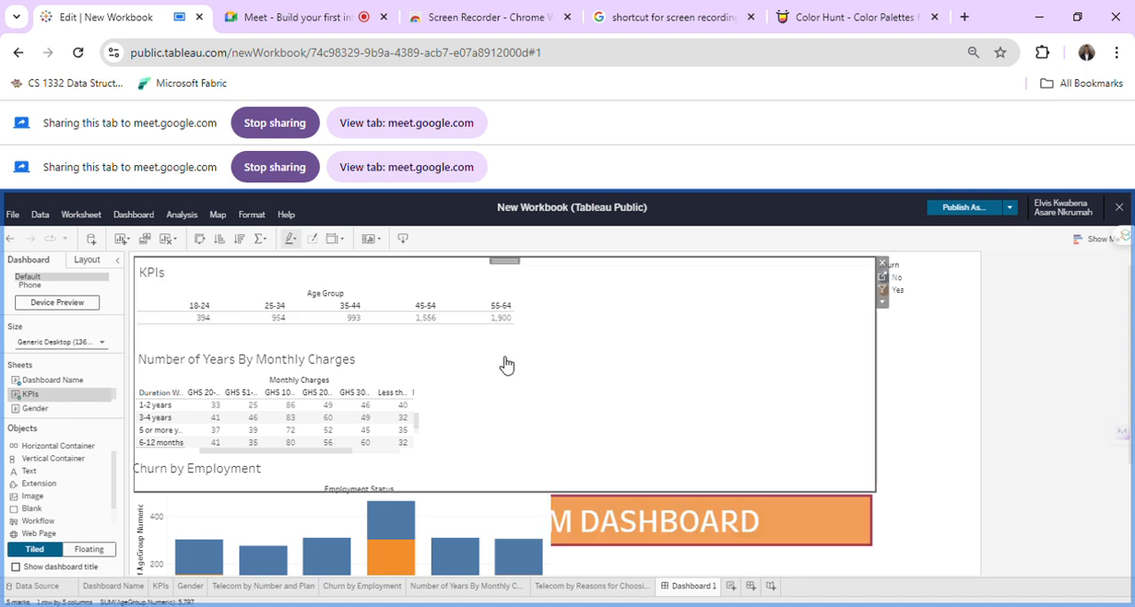
pyautogui.click(882, 303)
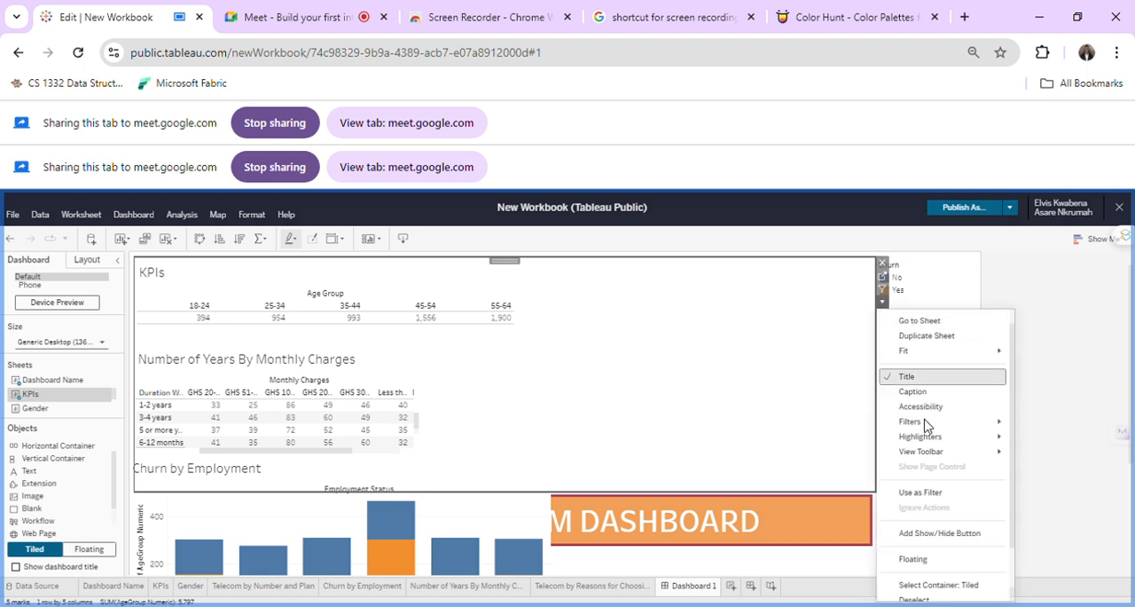
pyautogui.moveTo(929, 421)
pyautogui.moveTo(951, 351)
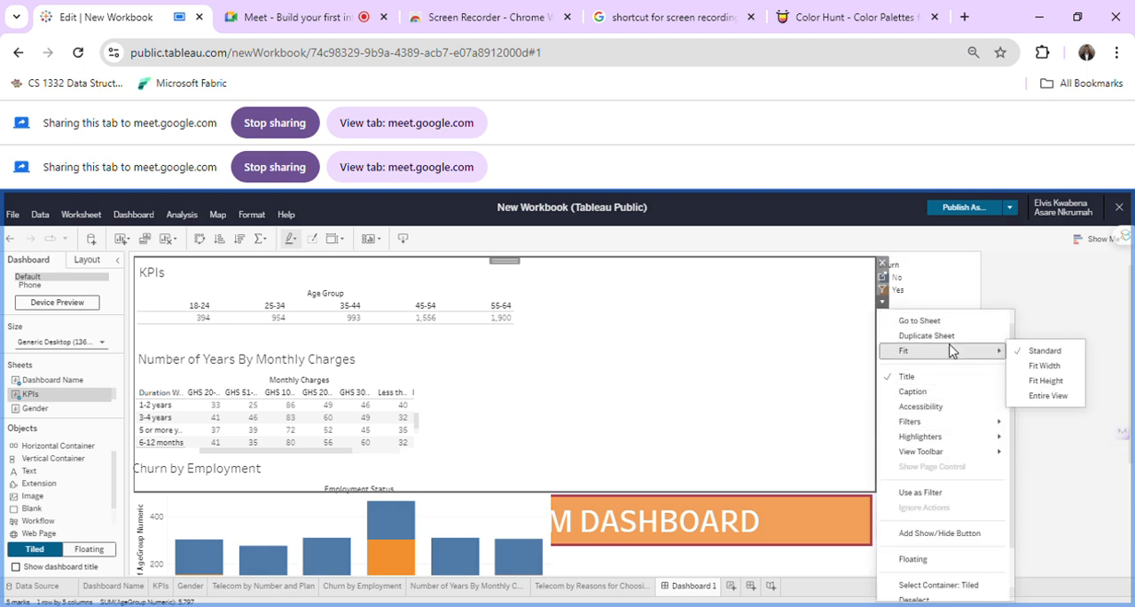
pyautogui.click(1047, 397)
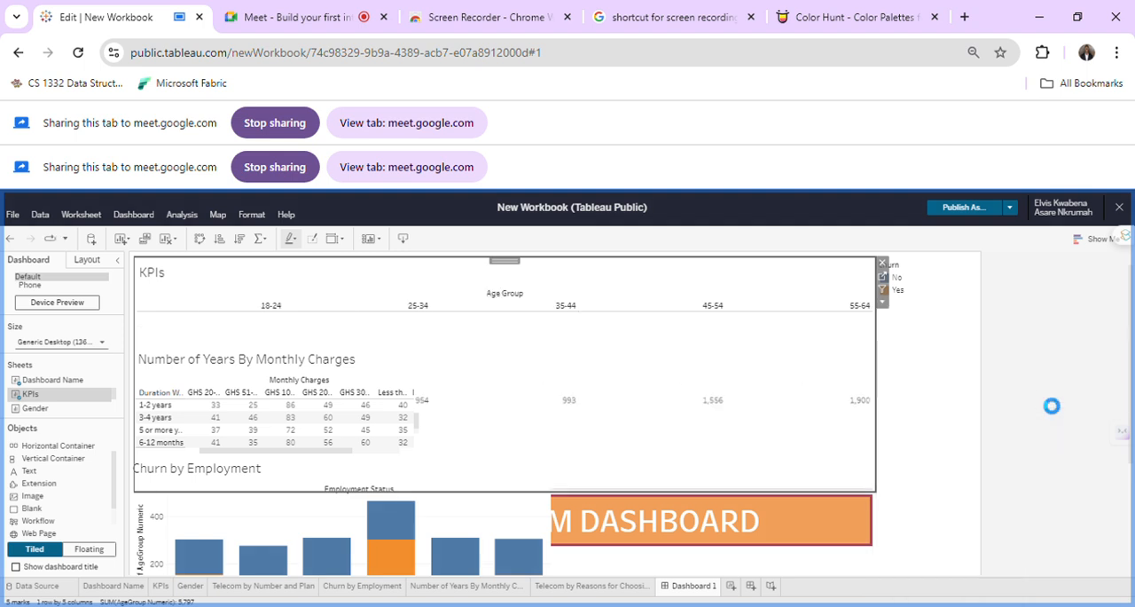
# Make the KPIs sheet floating and position it beneath the title banner, to the right of the Number of Years By Monthly Charges table.
pyautogui.click(883, 305)
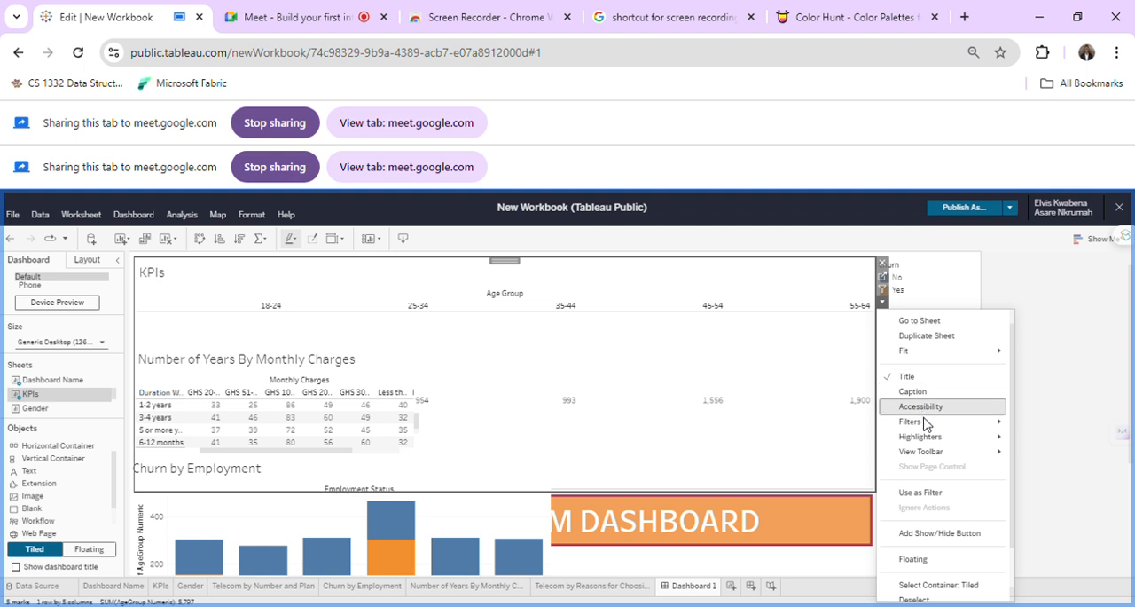
pyautogui.moveTo(928, 436)
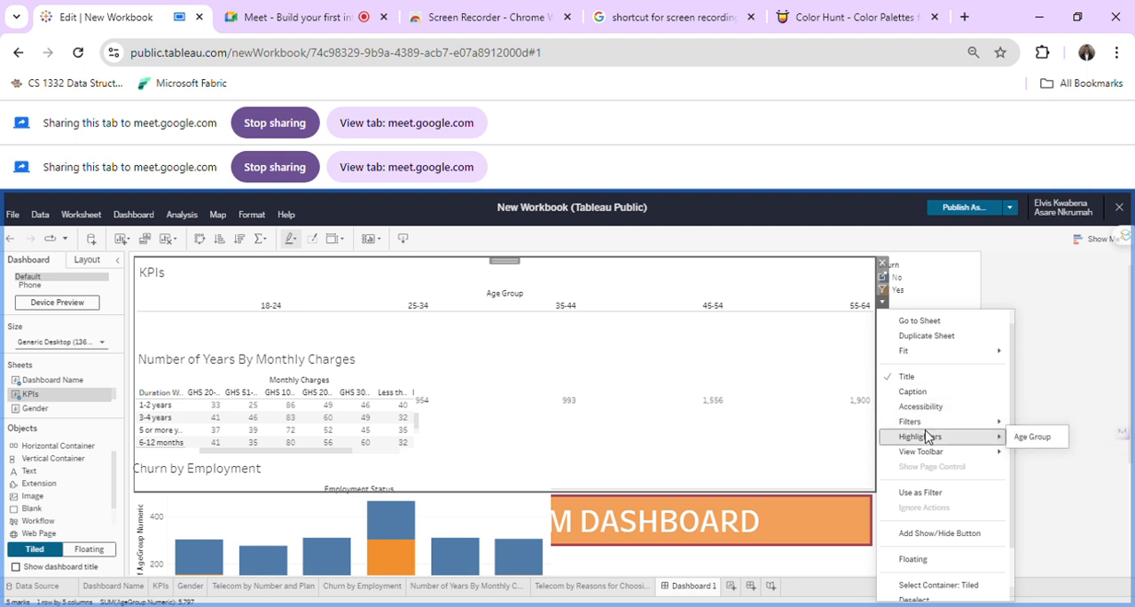
pyautogui.click(942, 559)
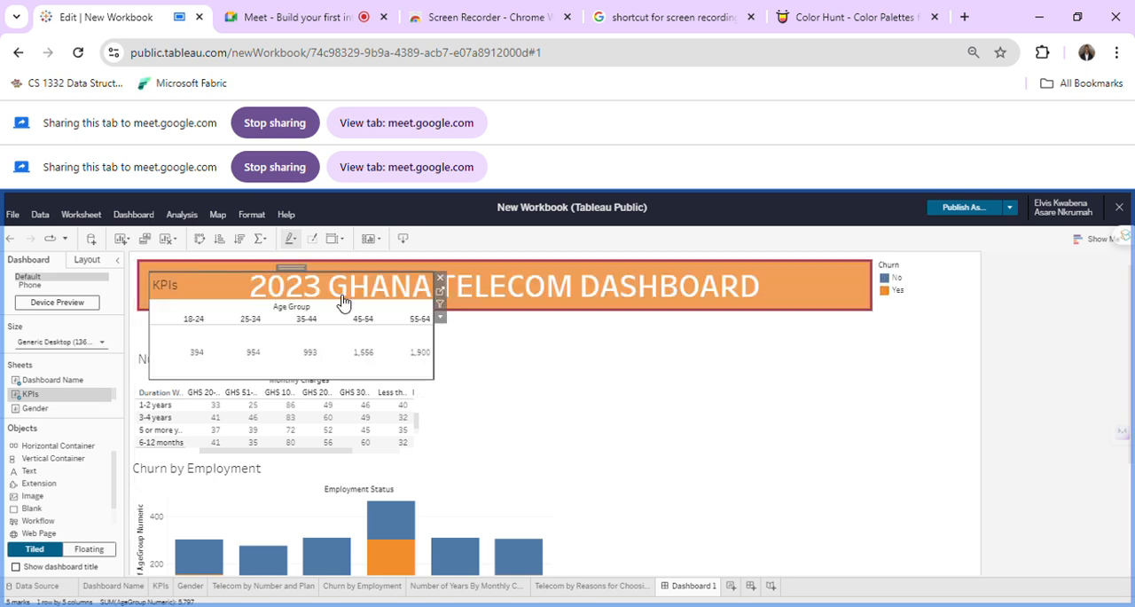
pyautogui.moveTo(420, 299); pyautogui.dragTo(853, 325)
pyautogui.click(673, 474)
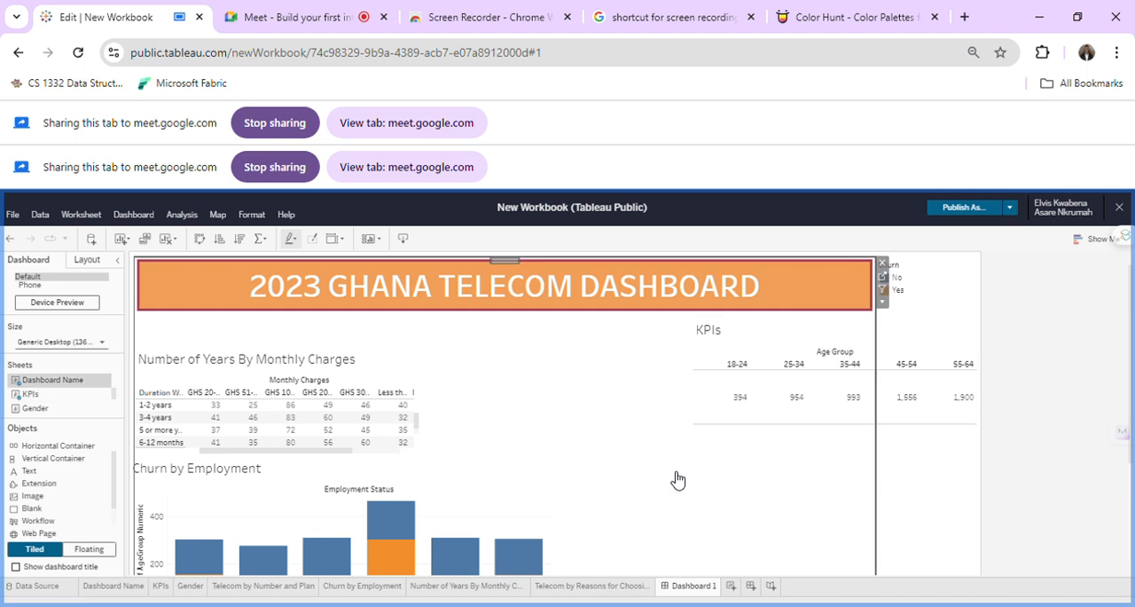
pyautogui.click(836, 333)
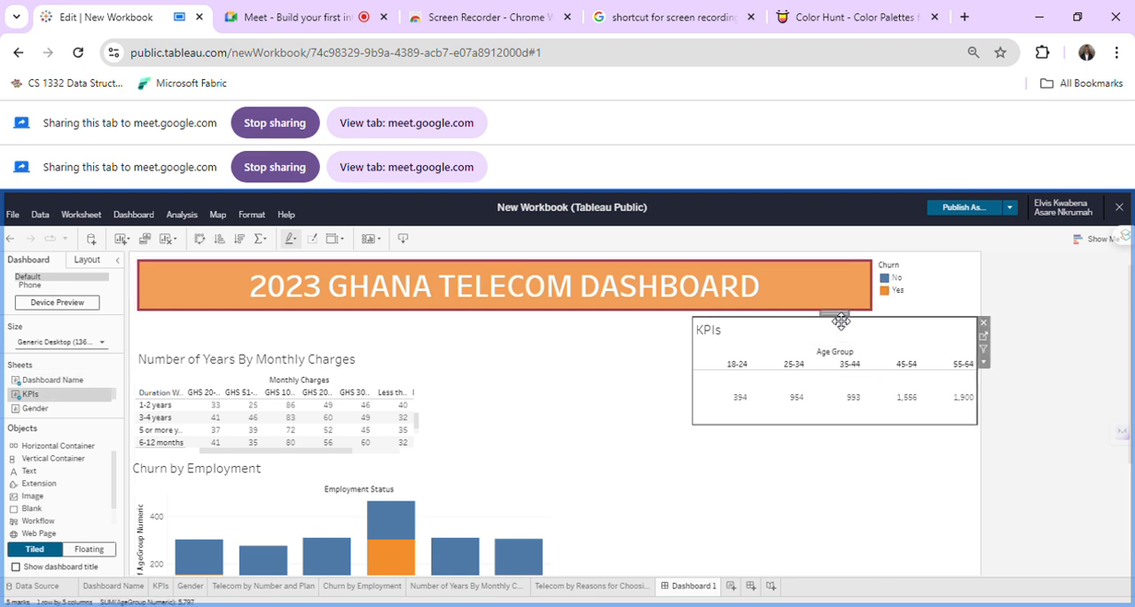
pyautogui.click(689, 356)
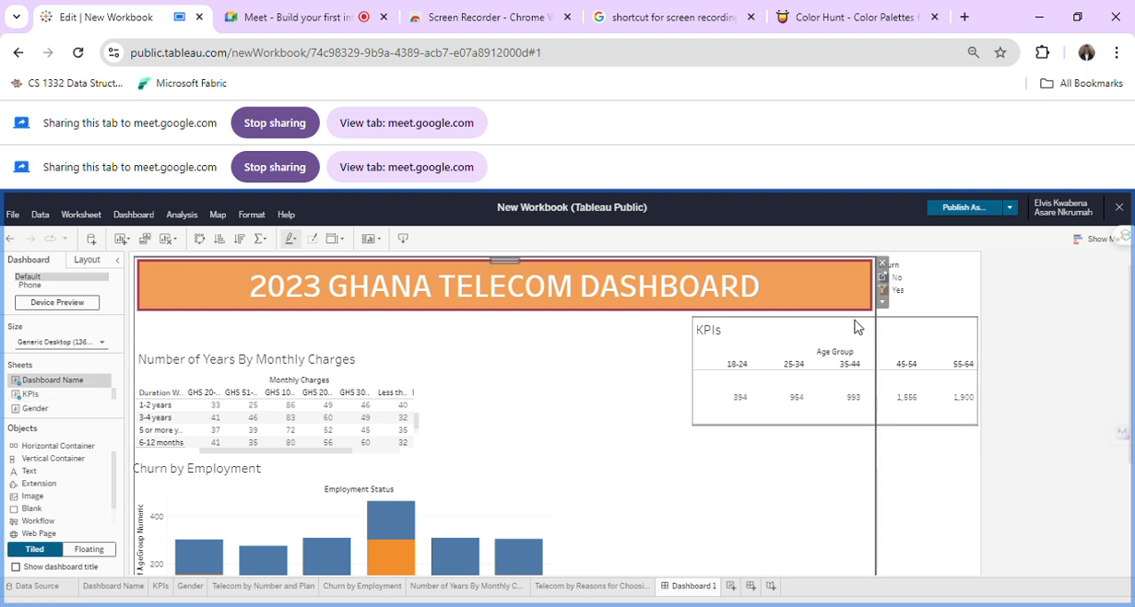
pyautogui.click(813, 331)
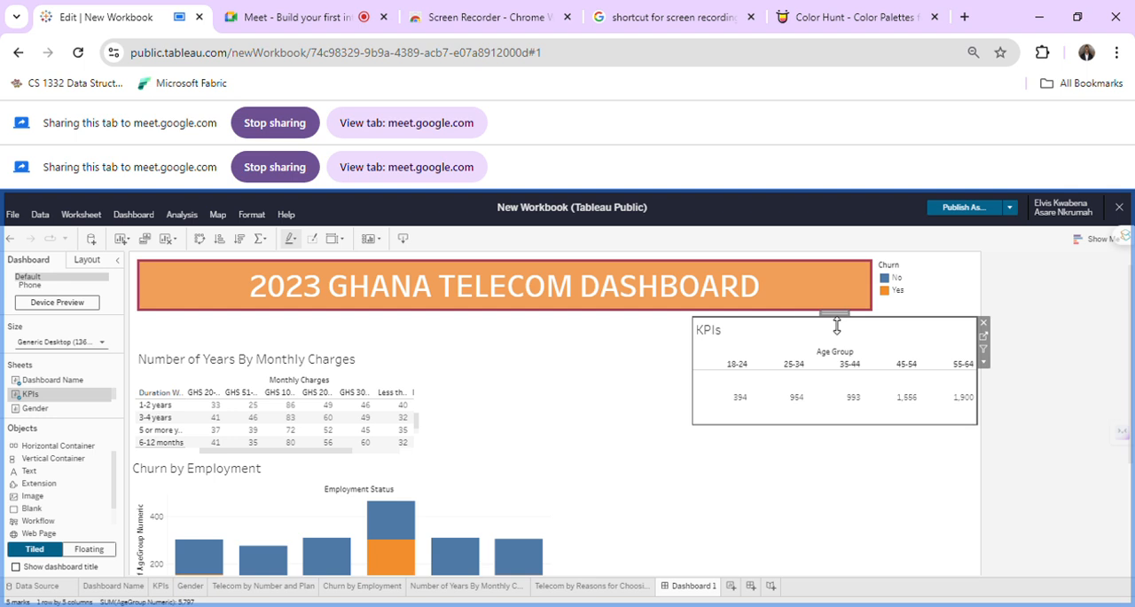
pyautogui.moveTo(843, 319); pyautogui.dragTo(715, 357)
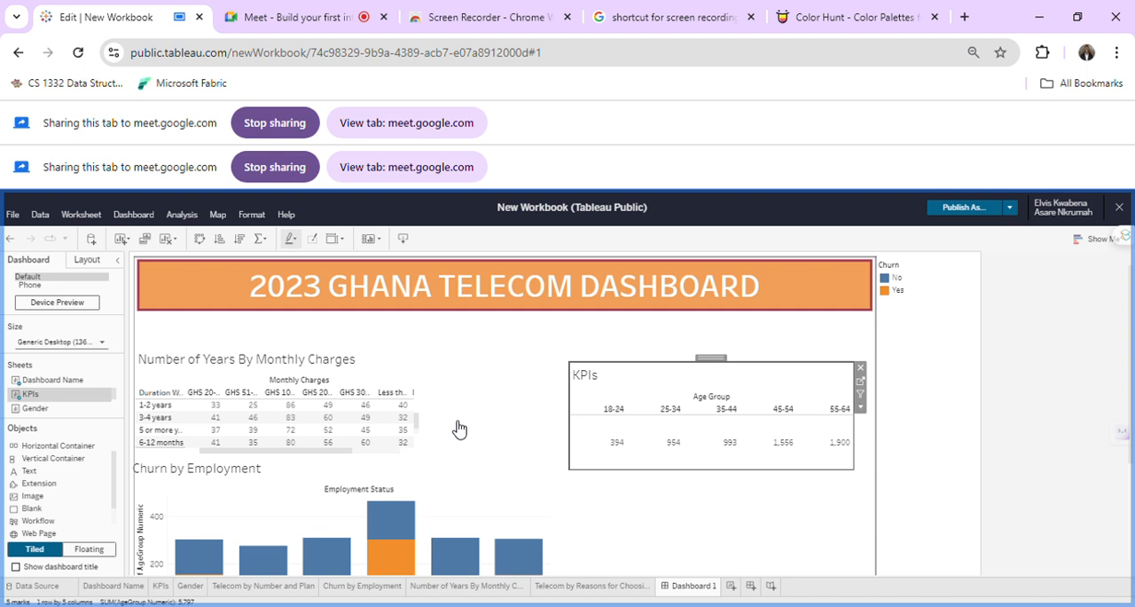
pyautogui.click(524, 490)
pyautogui.scroll(-1, 520, 486)
pyautogui.click(677, 372)
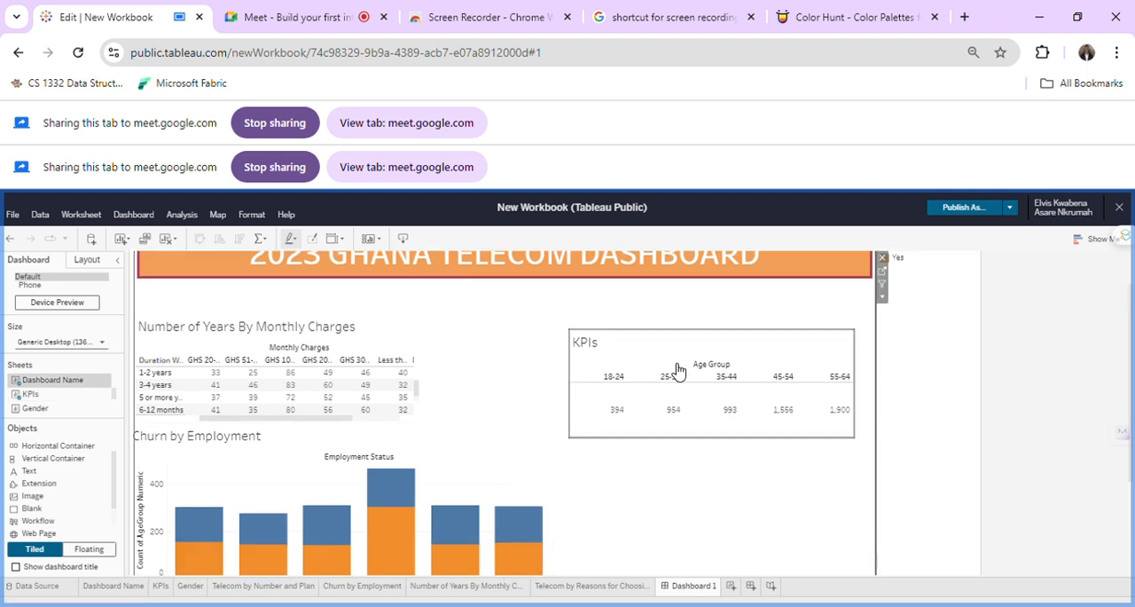
pyautogui.click(406, 372)
pyautogui.click(577, 342)
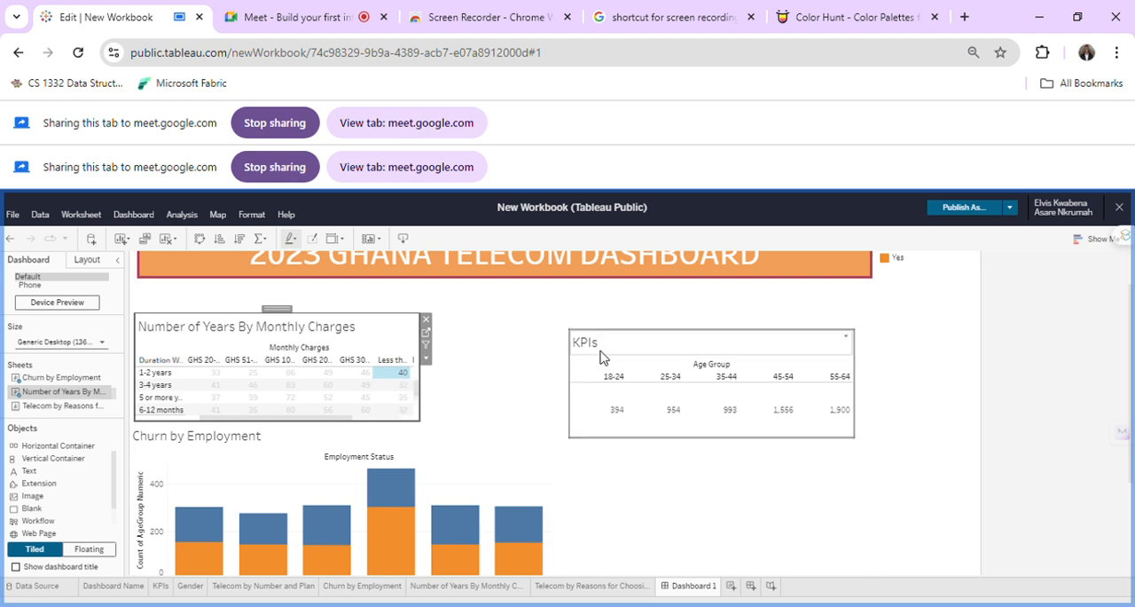
# Move the Number of Years By Monthly Charges table below the KPIs sheet, to the right of the Churn by Employment chart.
pyautogui.click(352, 331)
pyautogui.scroll(-2, 309, 292)
pyautogui.scroll(2, 308, 292)
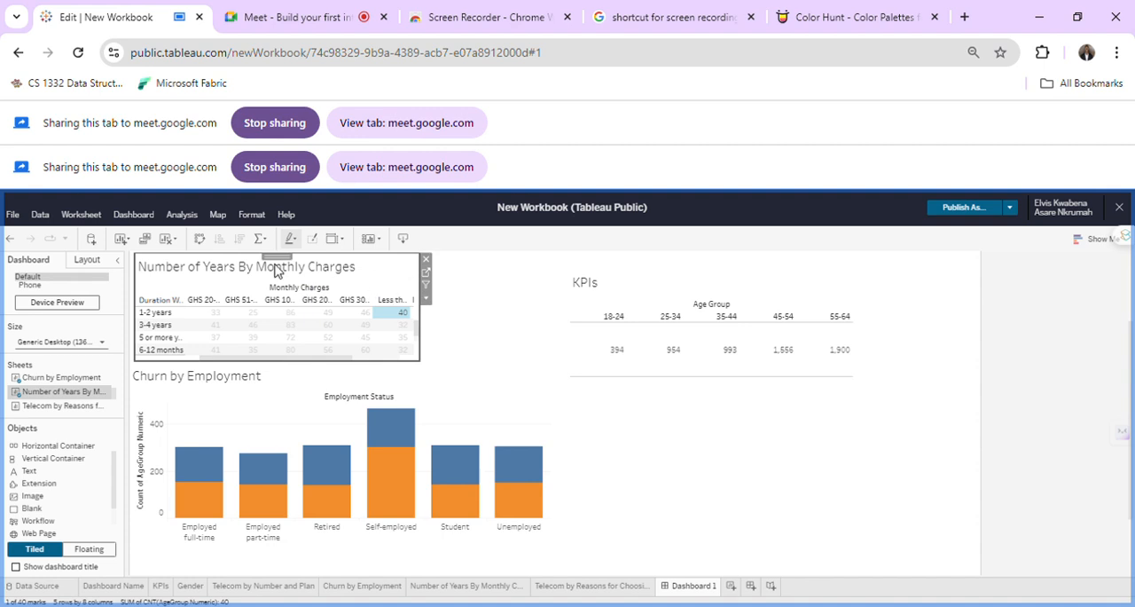
pyautogui.moveTo(287, 269); pyautogui.dragTo(737, 430)
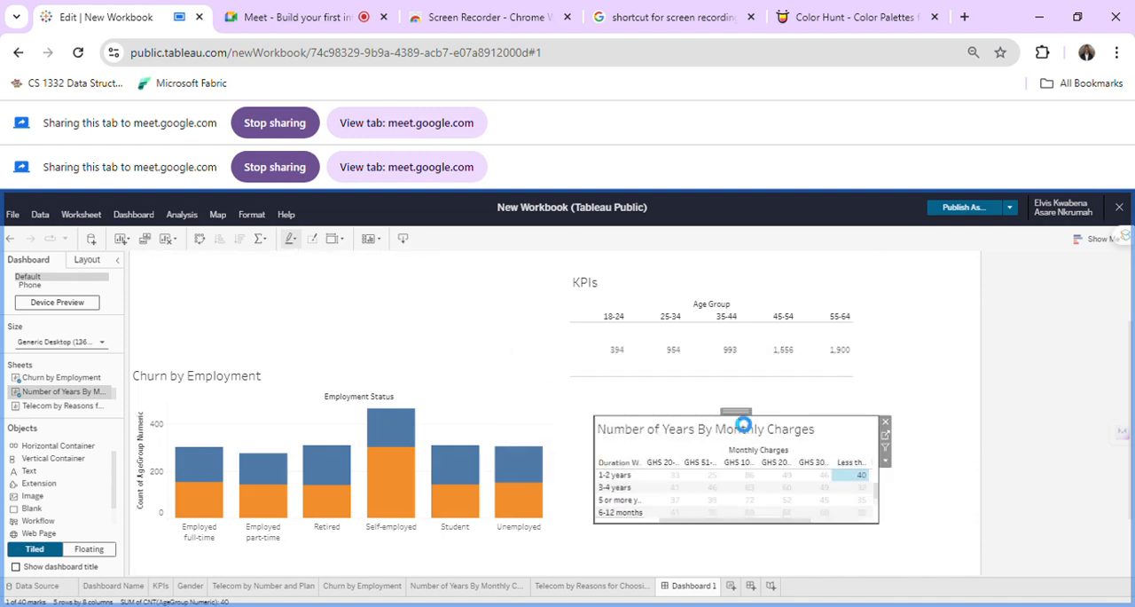
# Widen the KPIs sheet toward the dashboard's left side and adjust its height beneath the title banner.
pyautogui.click(744, 289)
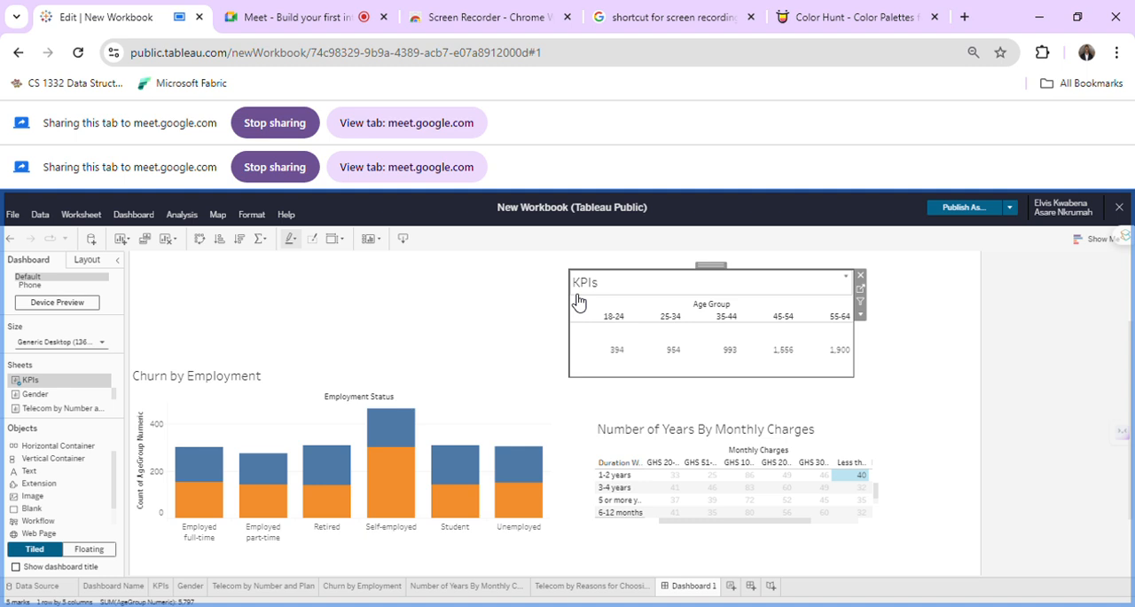
pyautogui.moveTo(365, 304); pyautogui.dragTo(246, 325)
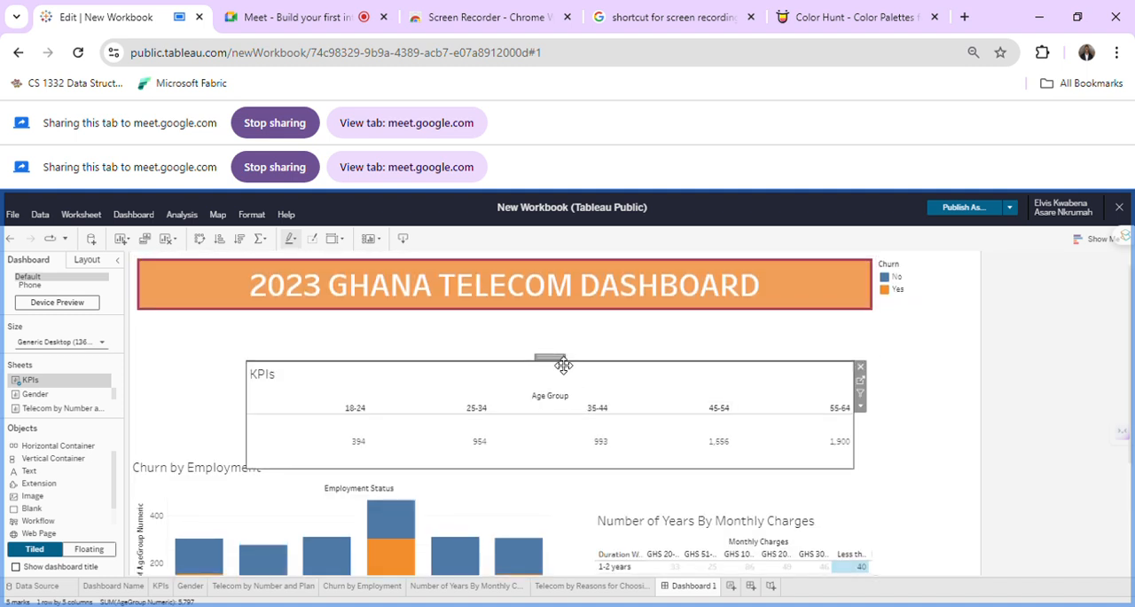
pyautogui.moveTo(550, 371); pyautogui.dragTo(551, 315)
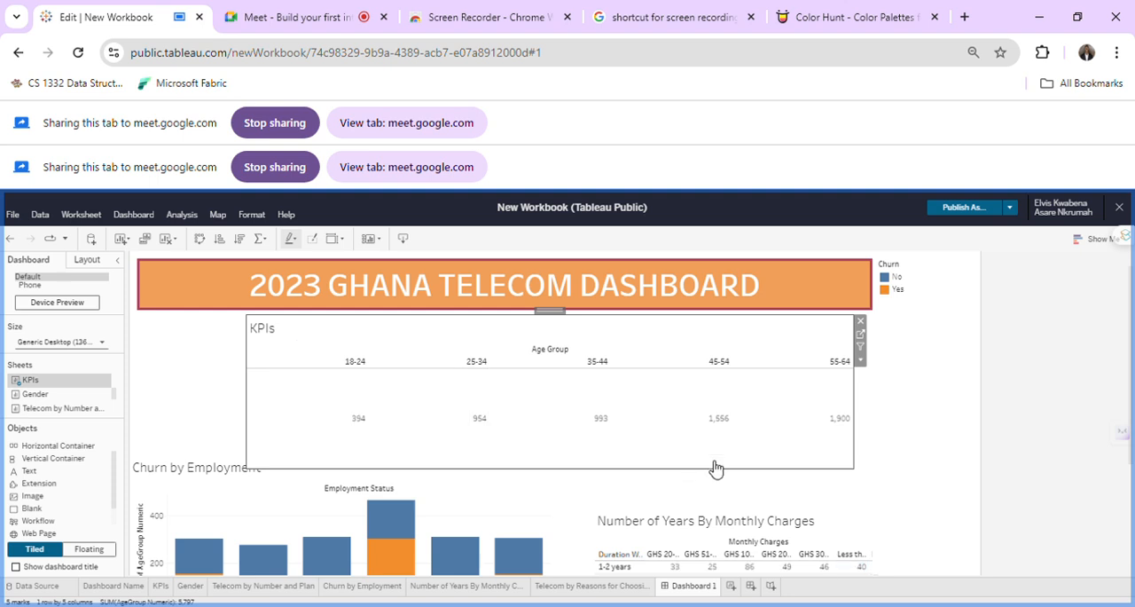
pyautogui.click(269, 378)
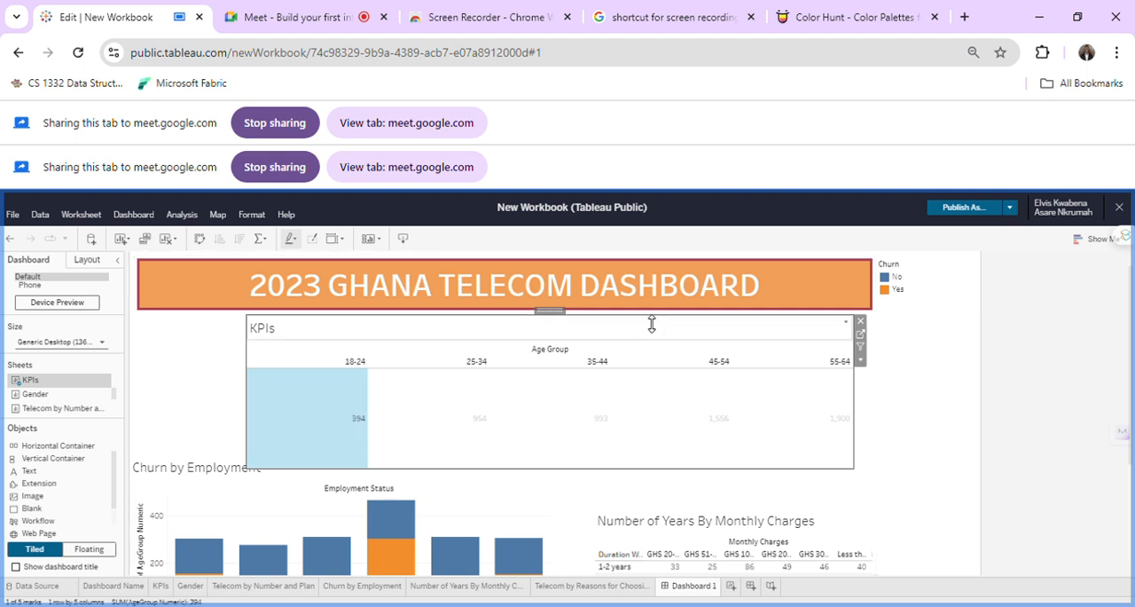
pyautogui.moveTo(645, 359); pyautogui.dragTo(652, 360)
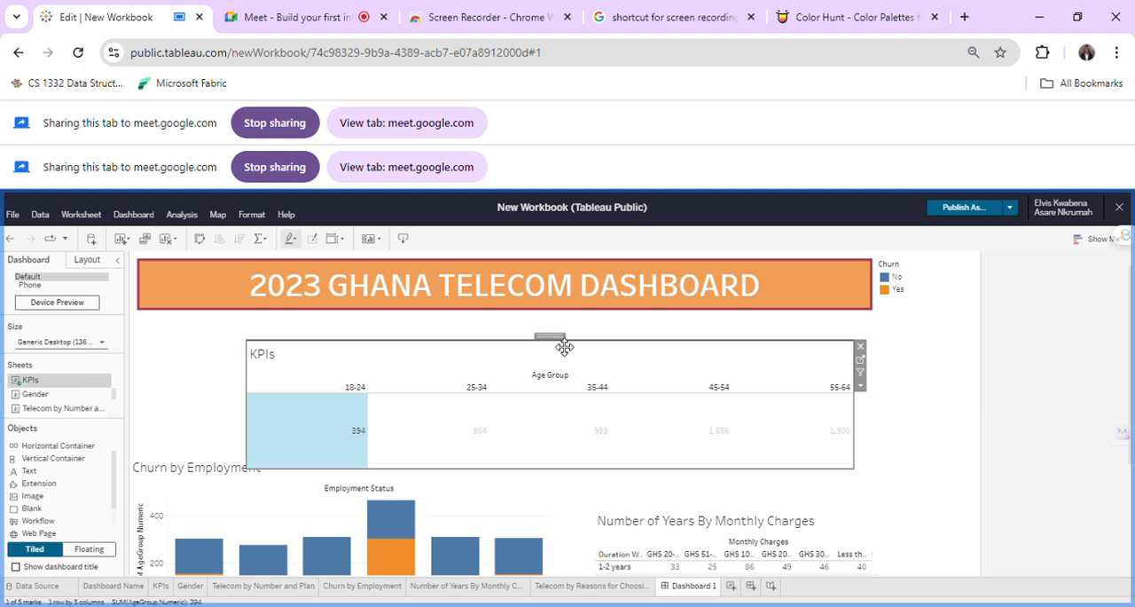
# Align the KPIs sheet directly under the title banner, match it to the banner's full width, and clear its highlighted value.
pyautogui.moveTo(564, 346); pyautogui.dragTo(445, 310)
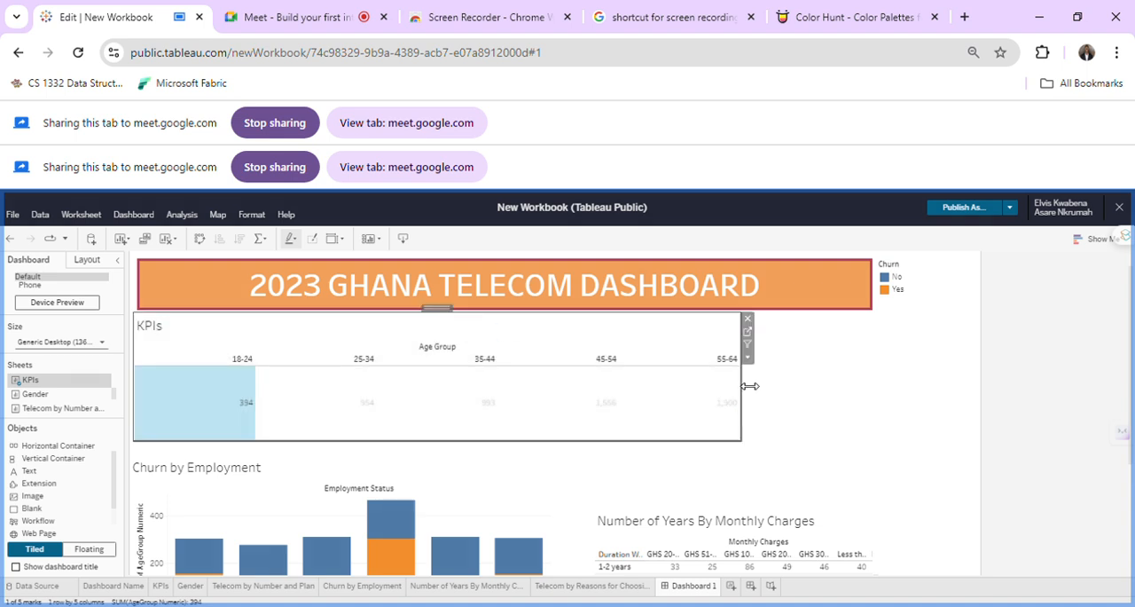
pyautogui.moveTo(862, 382); pyautogui.dragTo(906, 394)
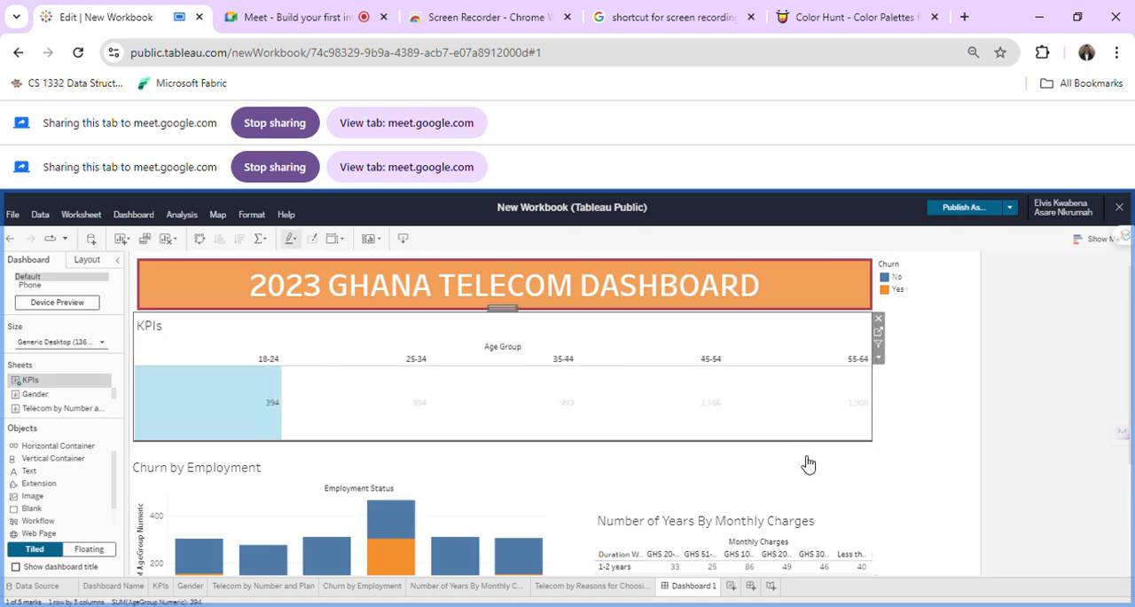
pyautogui.click(917, 461)
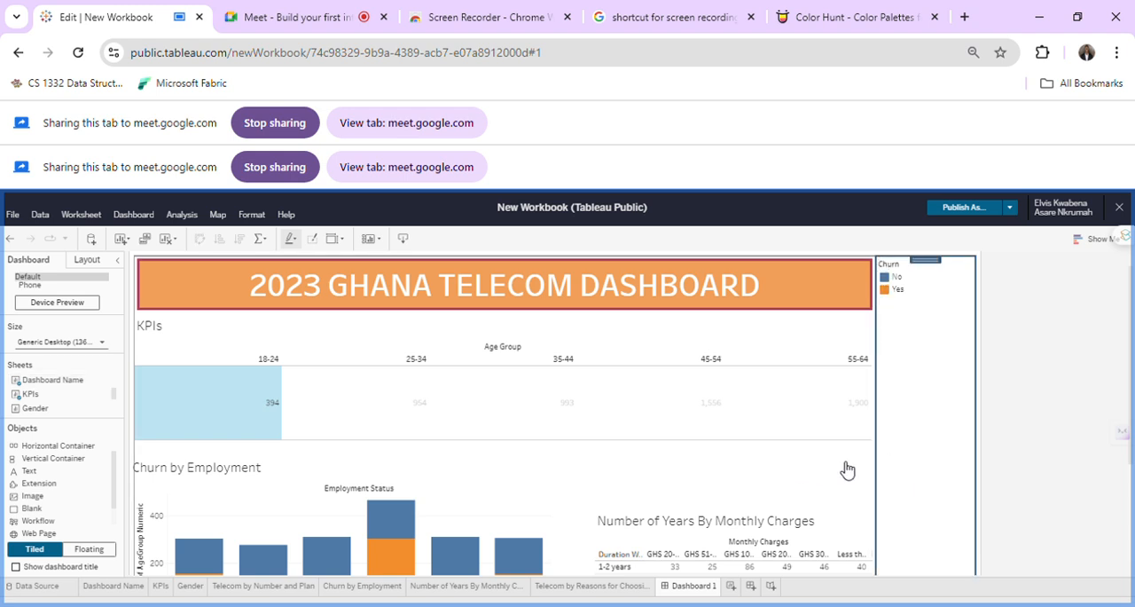
pyautogui.click(1005, 457)
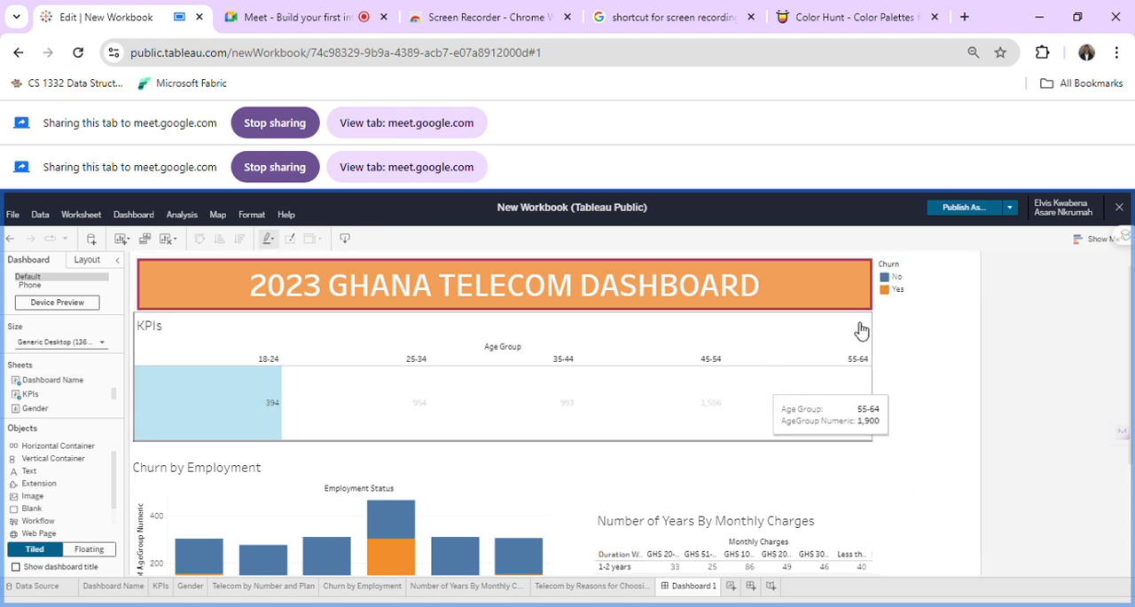
pyautogui.click(846, 477)
pyautogui.click(766, 414)
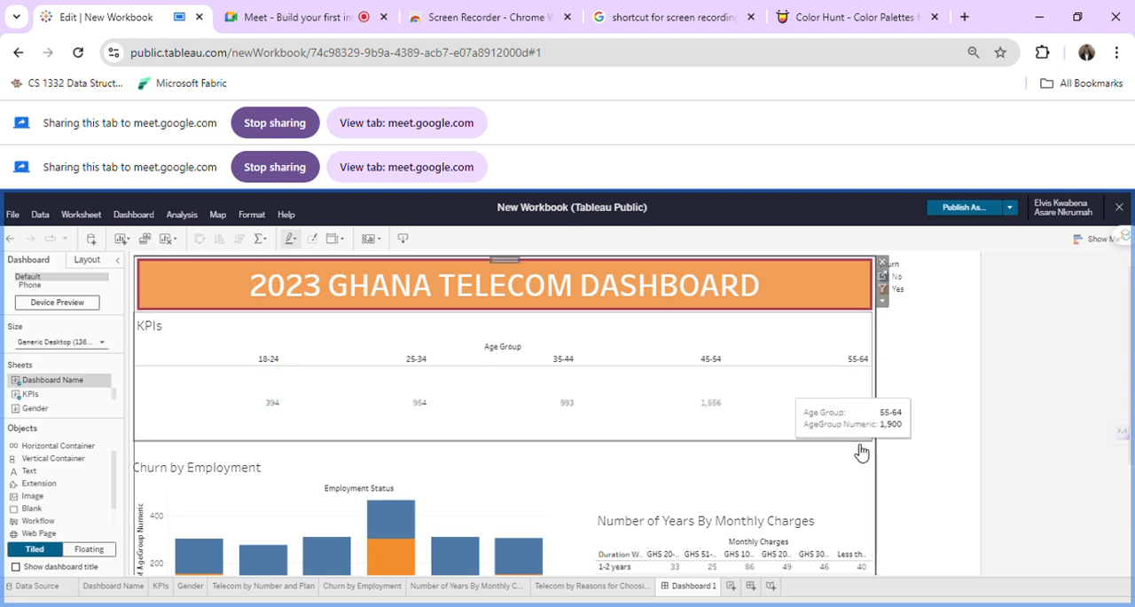
pyautogui.click(993, 521)
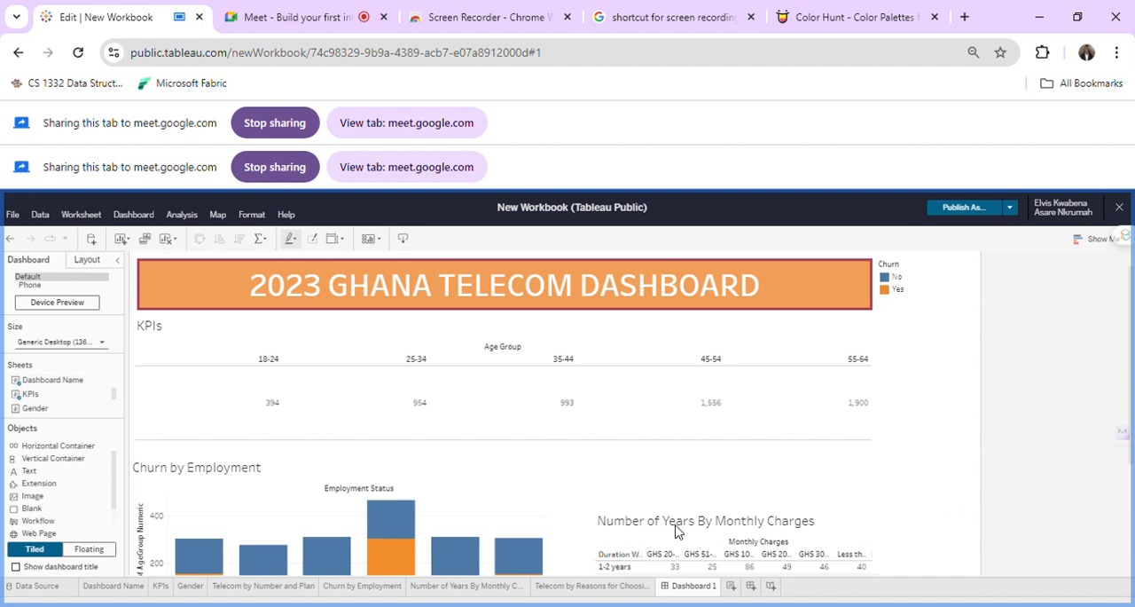
# Increase the height of the Number of Years By Monthly Charges table by extending it upward to the KPIs sheet.
pyautogui.scroll(-3, 667, 530)
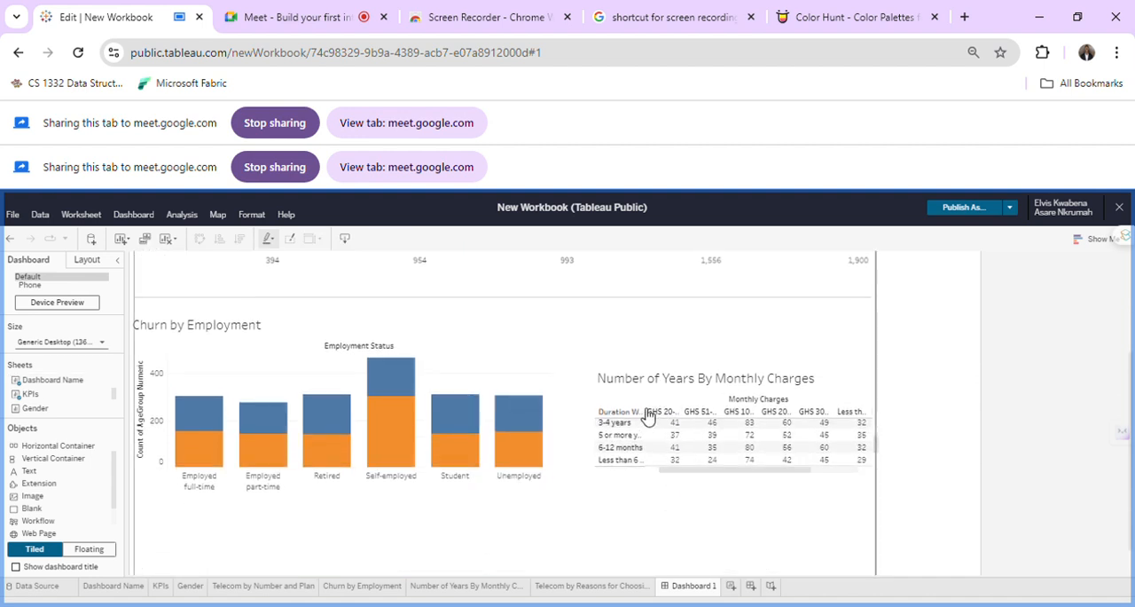
pyautogui.click(538, 385)
pyautogui.click(659, 378)
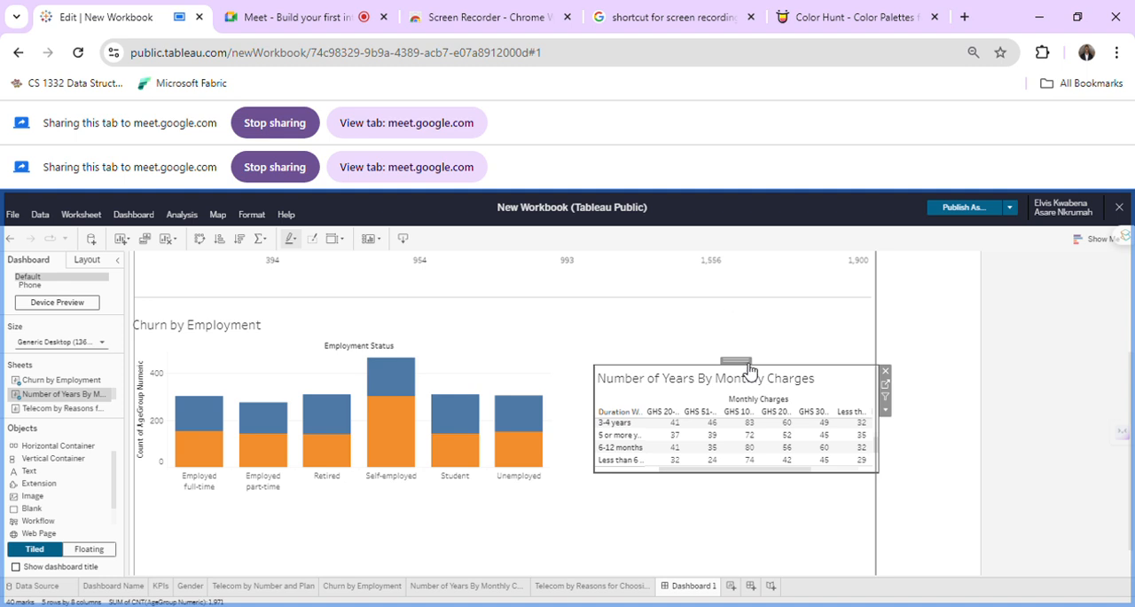
pyautogui.click(778, 365)
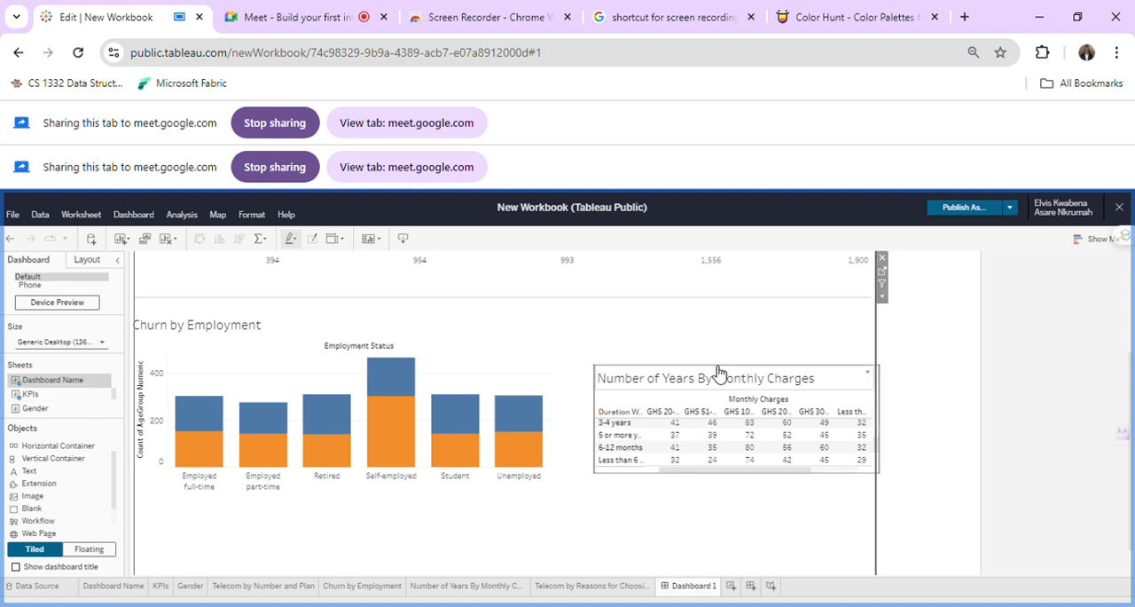
pyautogui.click(738, 369)
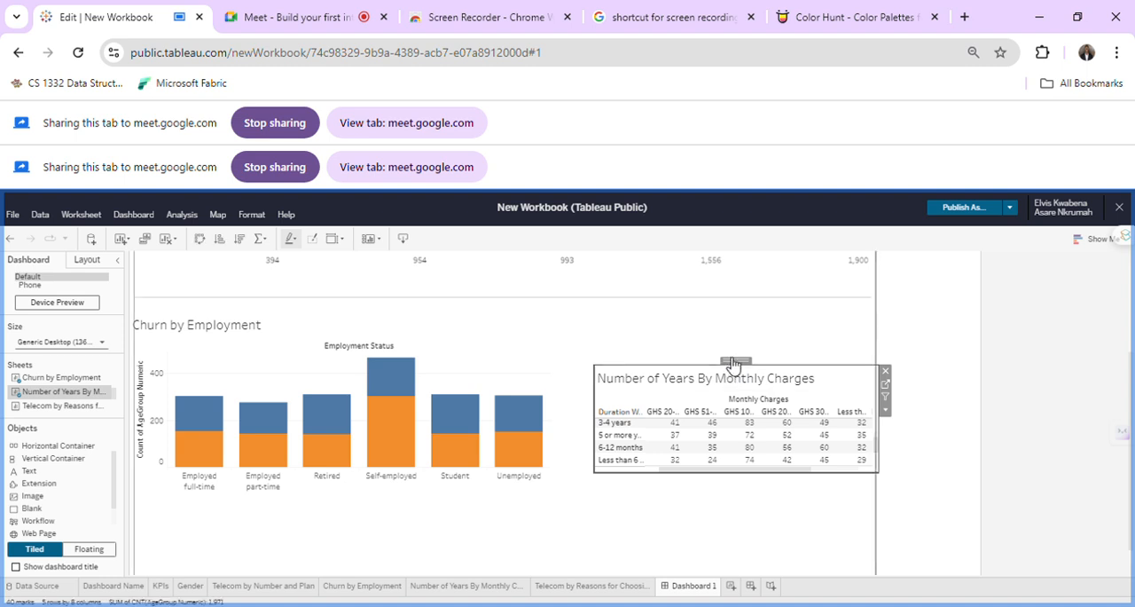
pyautogui.moveTo(720, 351); pyautogui.dragTo(719, 301)
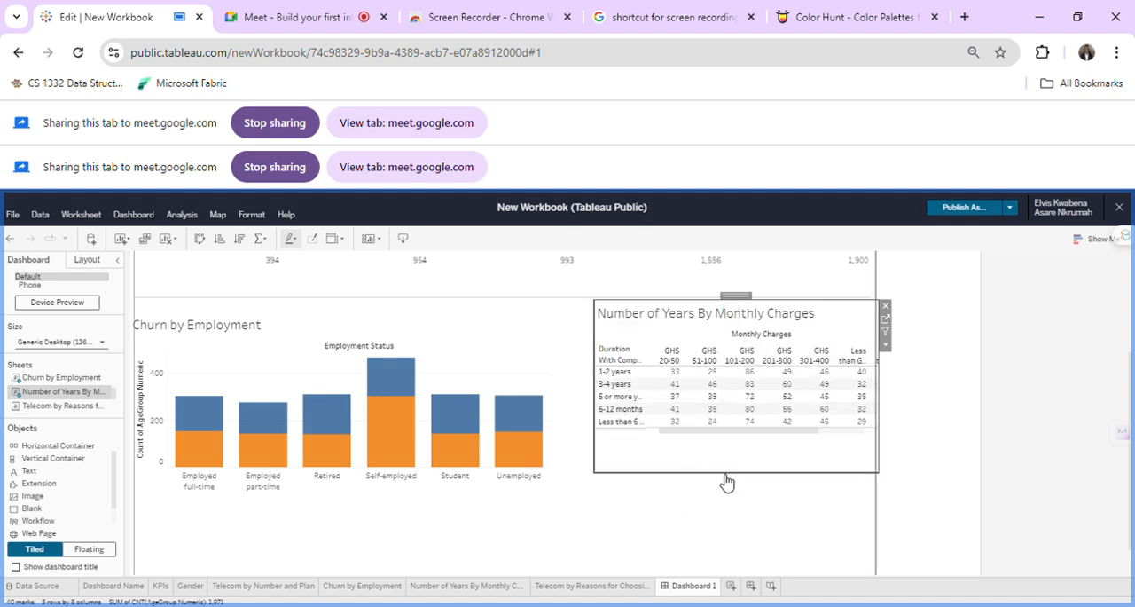
# Shift the Number of Years By Monthly Charges table slightly down and left, and widen it toward the Churn by Employment chart.
pyautogui.click(597, 397)
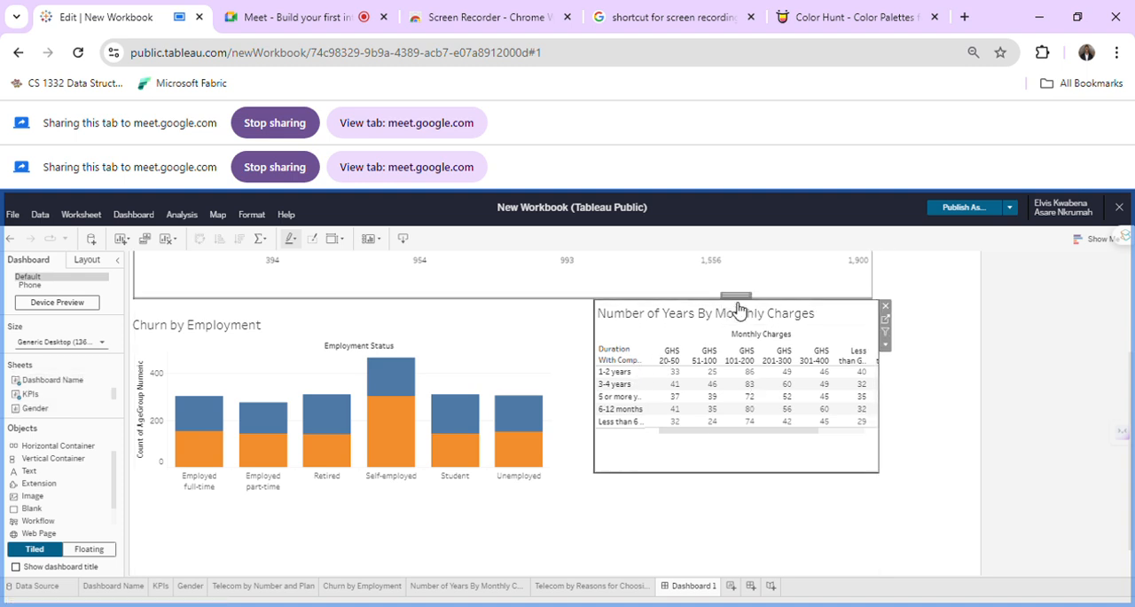
pyautogui.click(737, 296)
pyautogui.moveTo(725, 306); pyautogui.dragTo(712, 314)
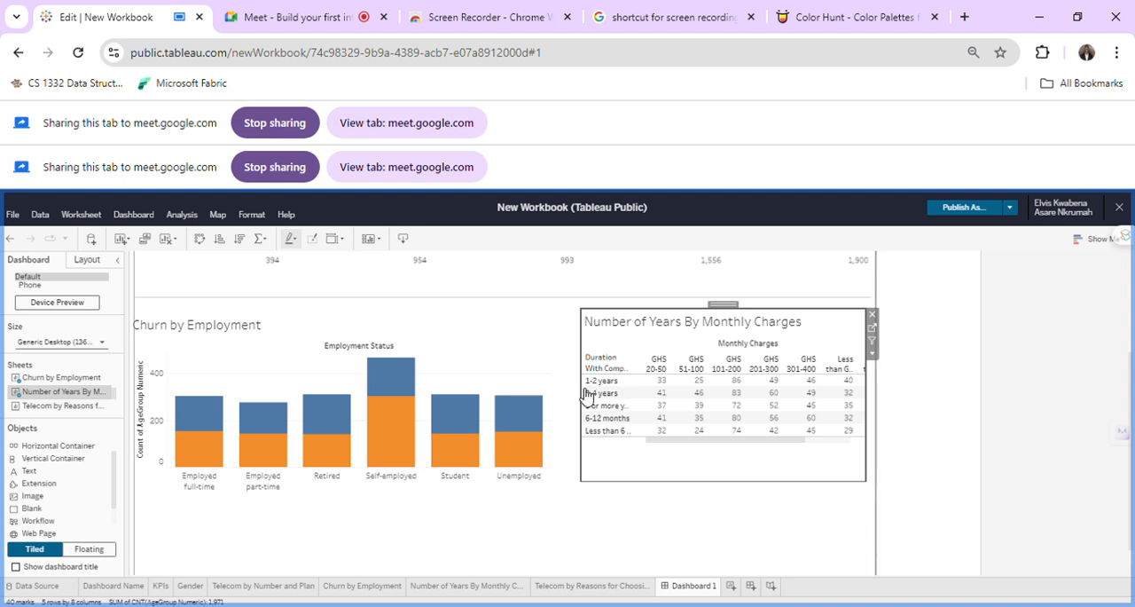
pyautogui.moveTo(587, 391); pyautogui.dragTo(565, 398)
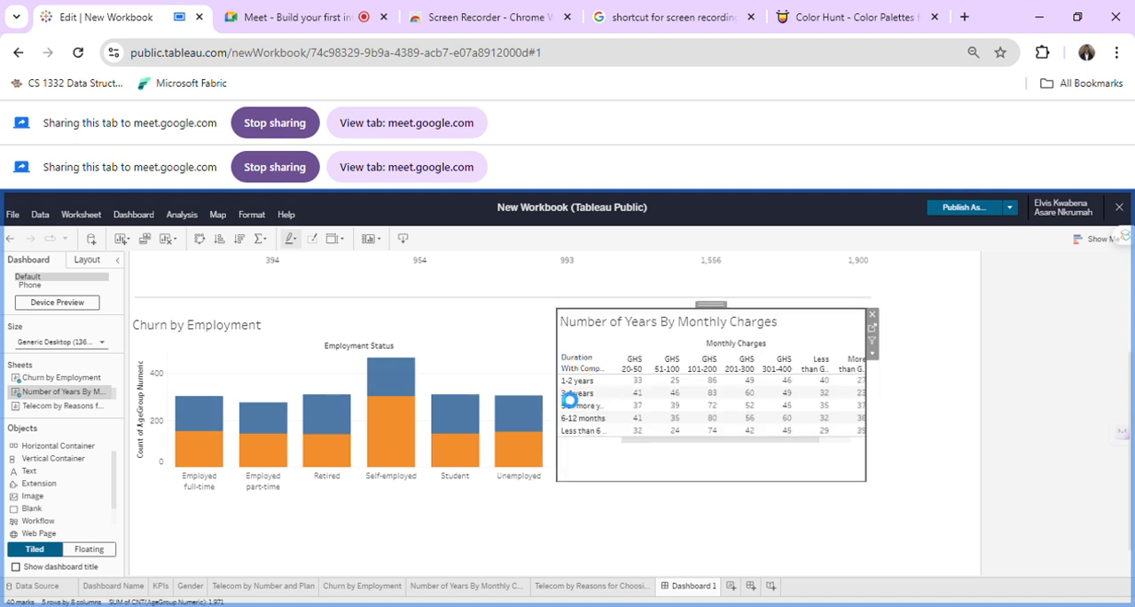
# Set the fit of the Number of Years By Monthly Charges table to Entire View.
pyautogui.click(872, 354)
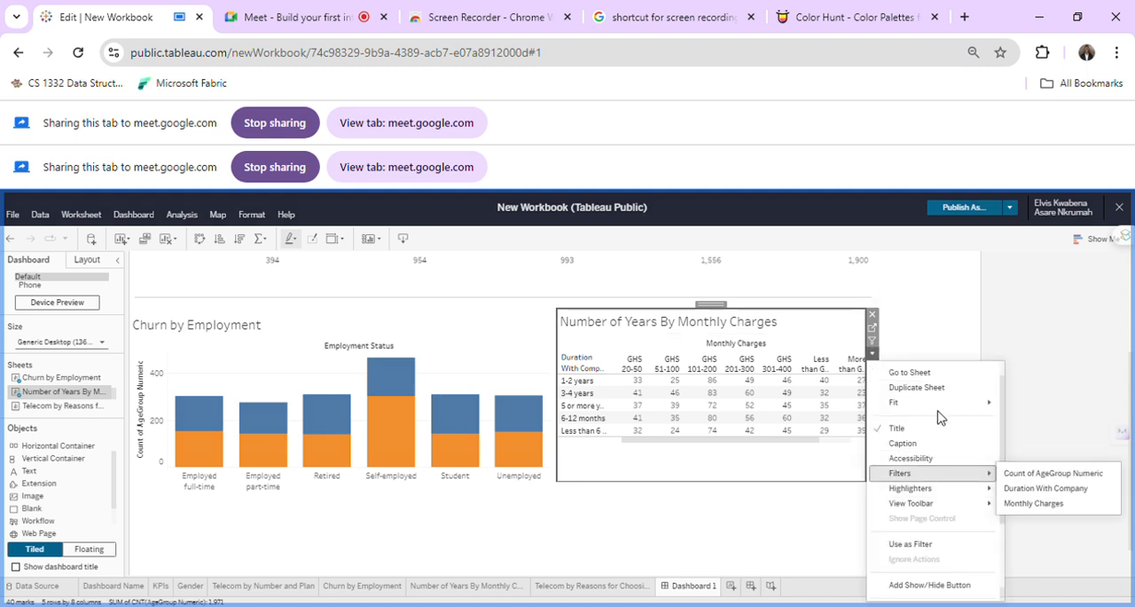
pyautogui.moveTo(940, 415)
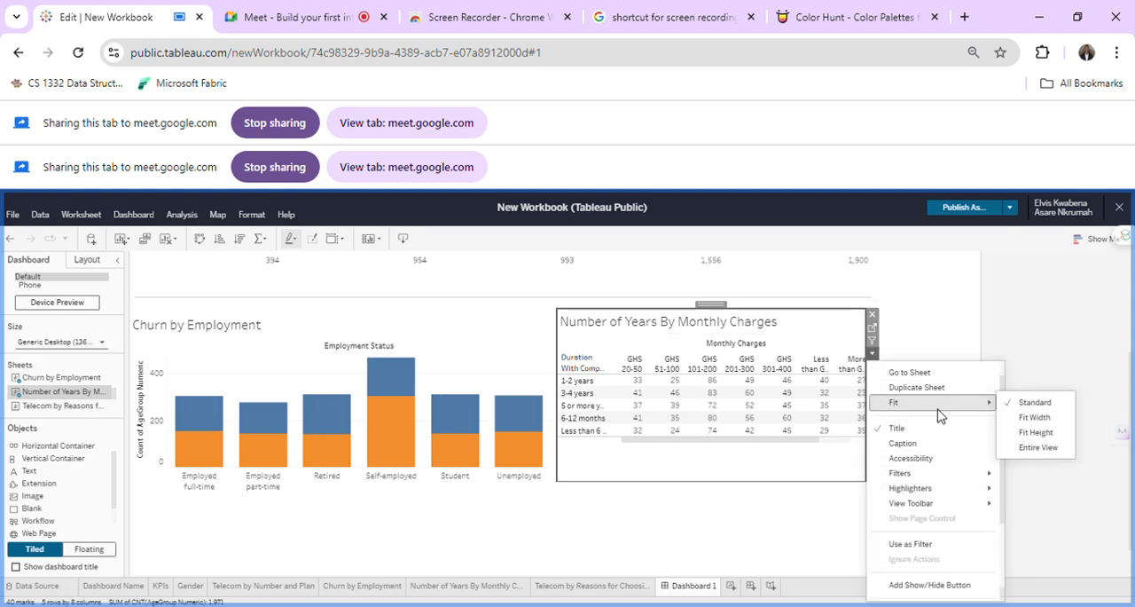
pyautogui.click(1040, 447)
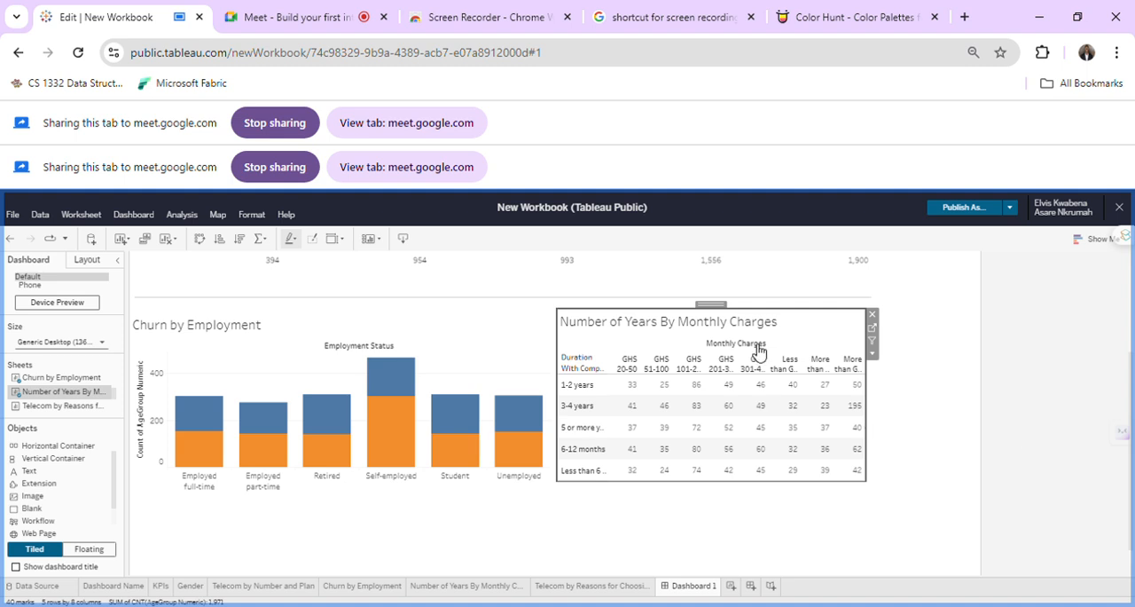
# Narrow the Churn by Employment chart slightly to leave a gap before the neighbouring table, and check the overall layout.
pyautogui.click(494, 343)
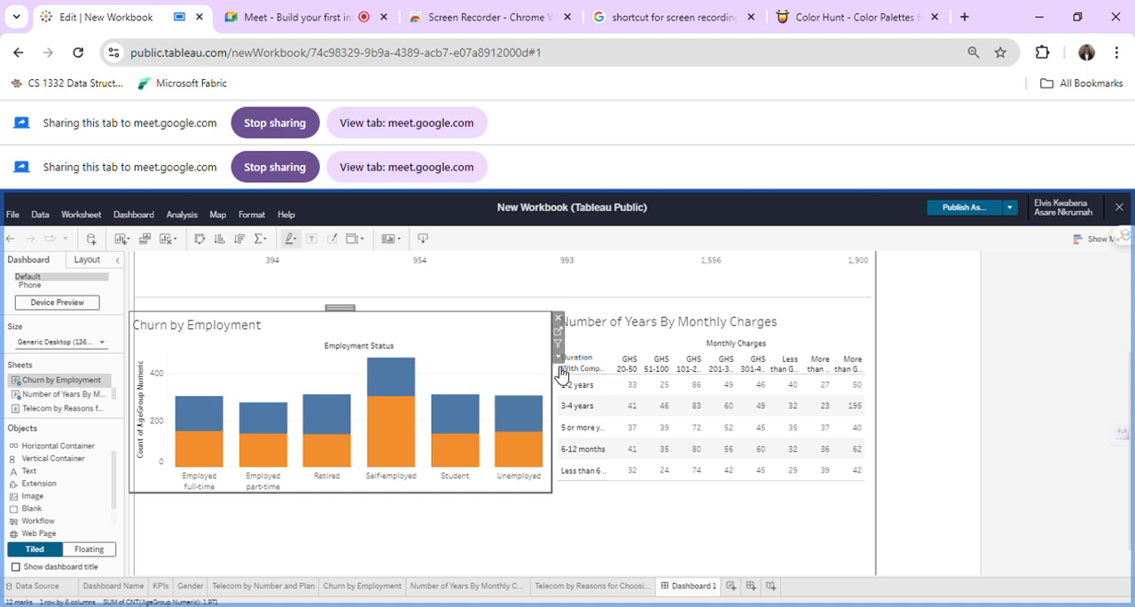
pyautogui.moveTo(545, 373); pyautogui.dragTo(542, 373)
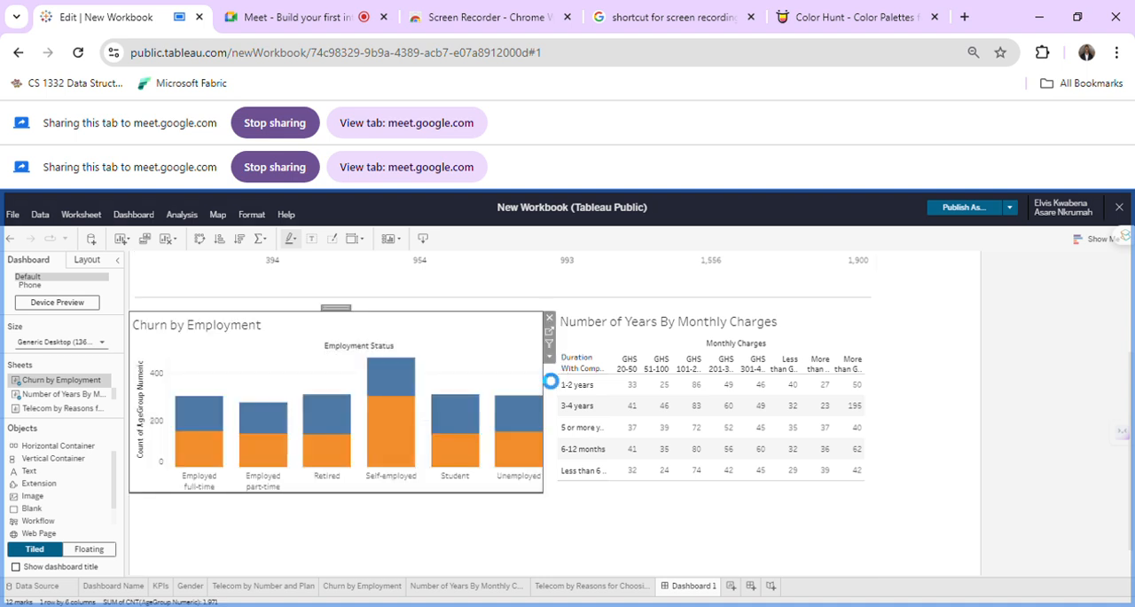
pyautogui.click(598, 511)
pyautogui.scroll(3, 598, 511)
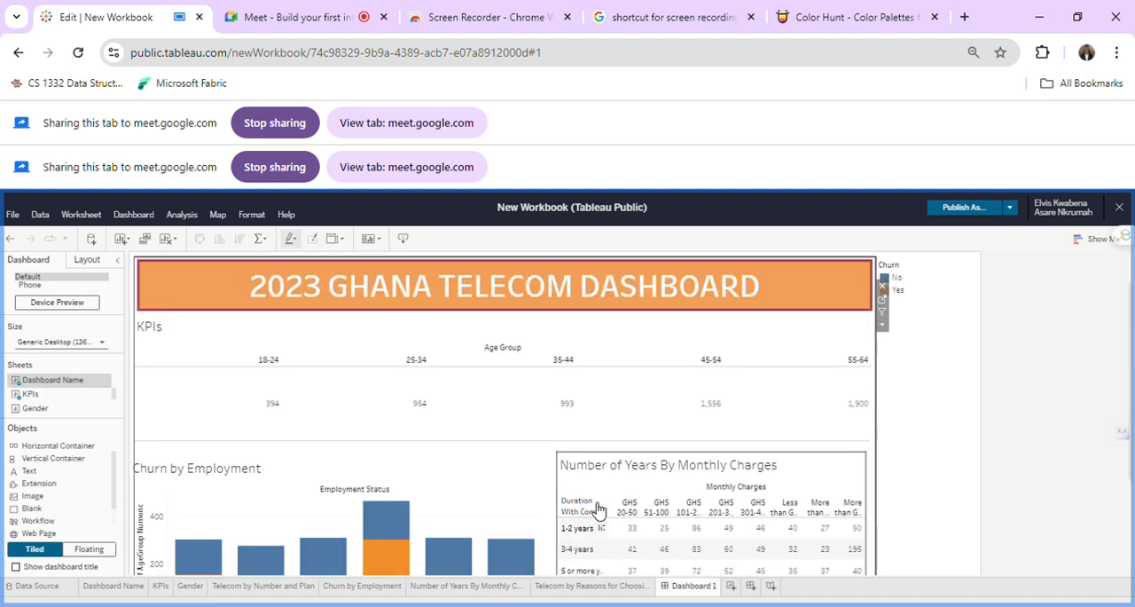
pyautogui.scroll(-3, 598, 511)
pyautogui.scroll(2, 598, 511)
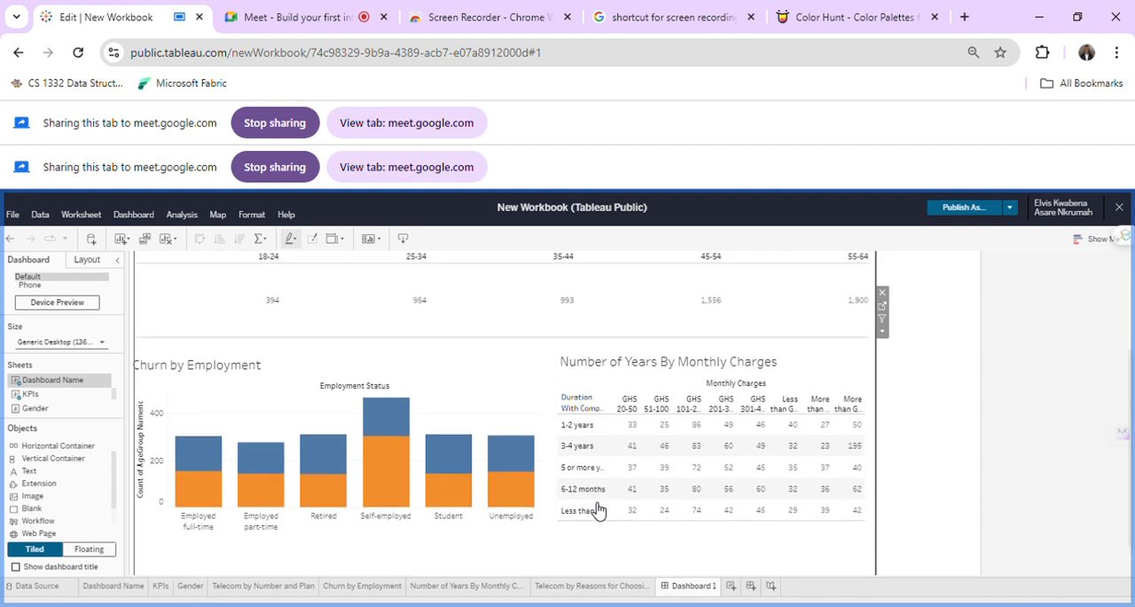
pyautogui.scroll(3, 599, 511)
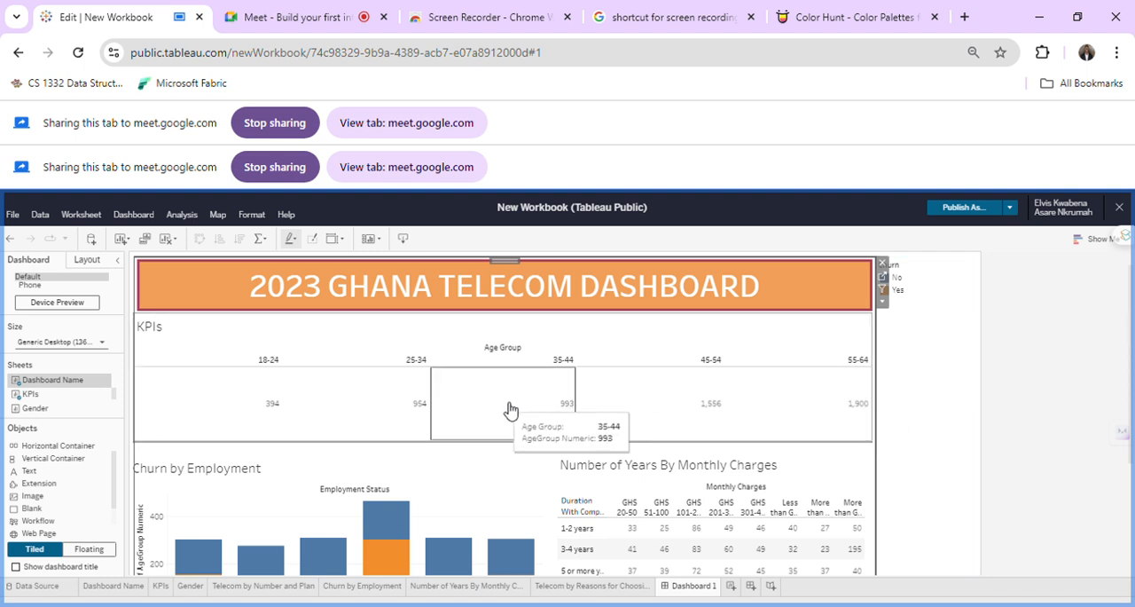
pyautogui.click(831, 367)
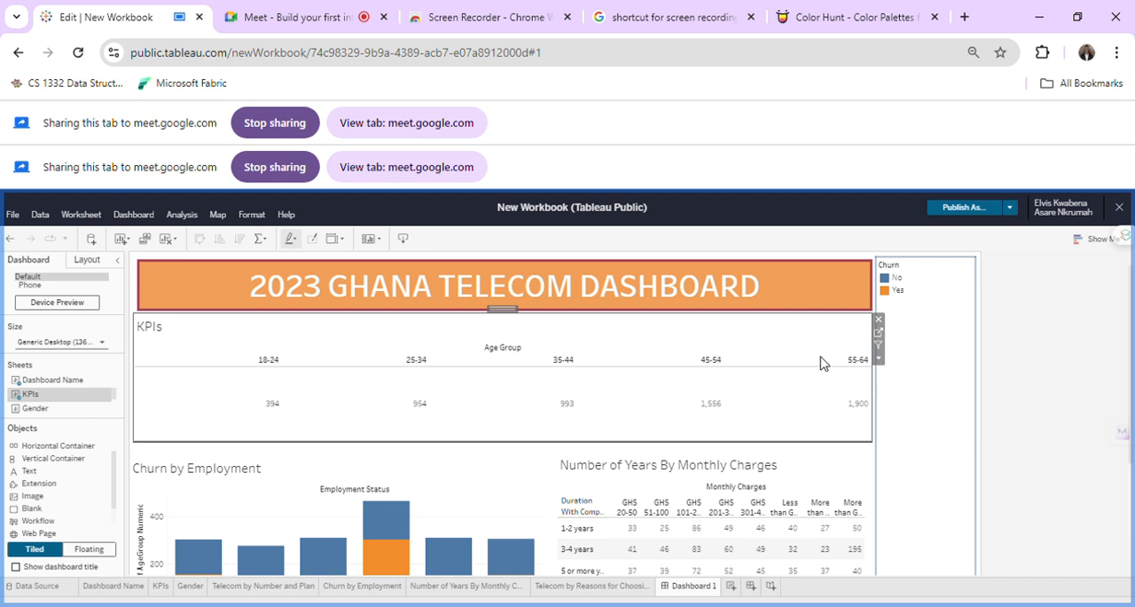
pyautogui.click(867, 371)
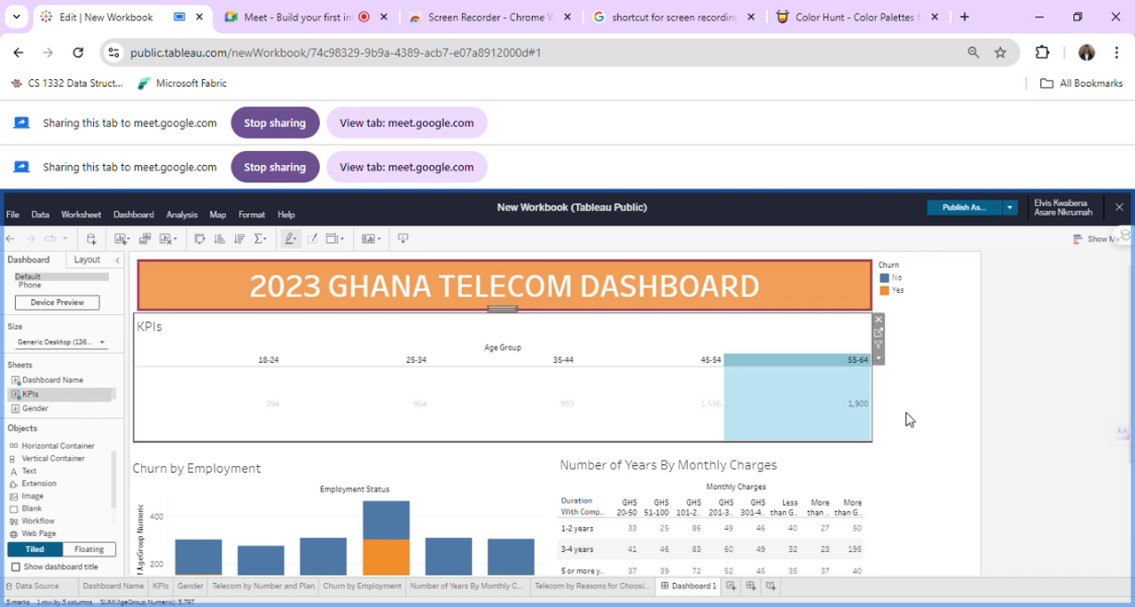
pyautogui.click(876, 379)
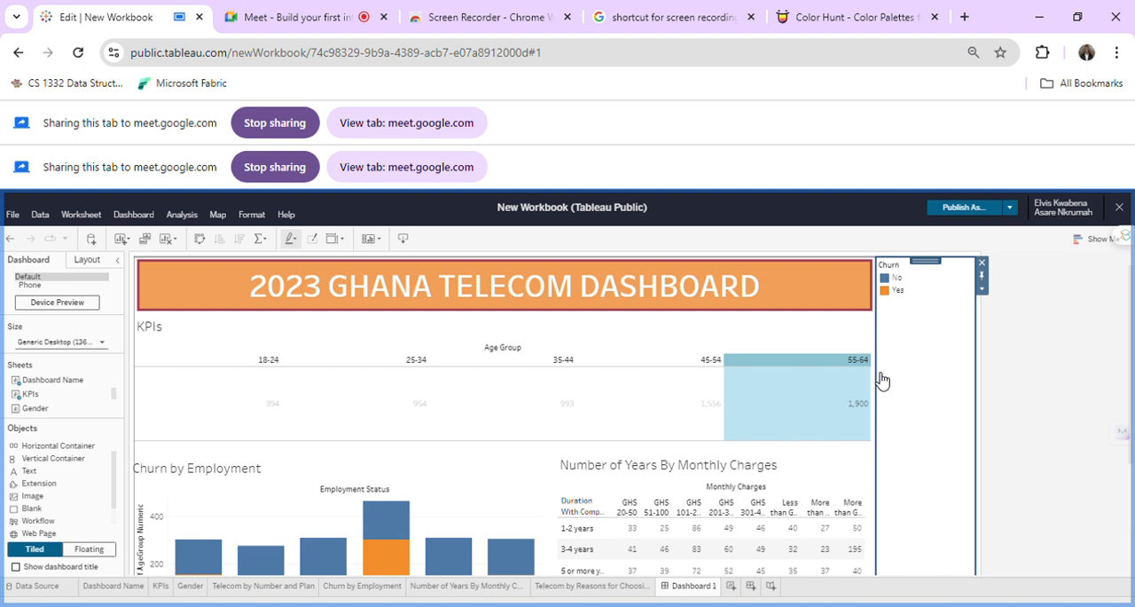
pyautogui.click(631, 349)
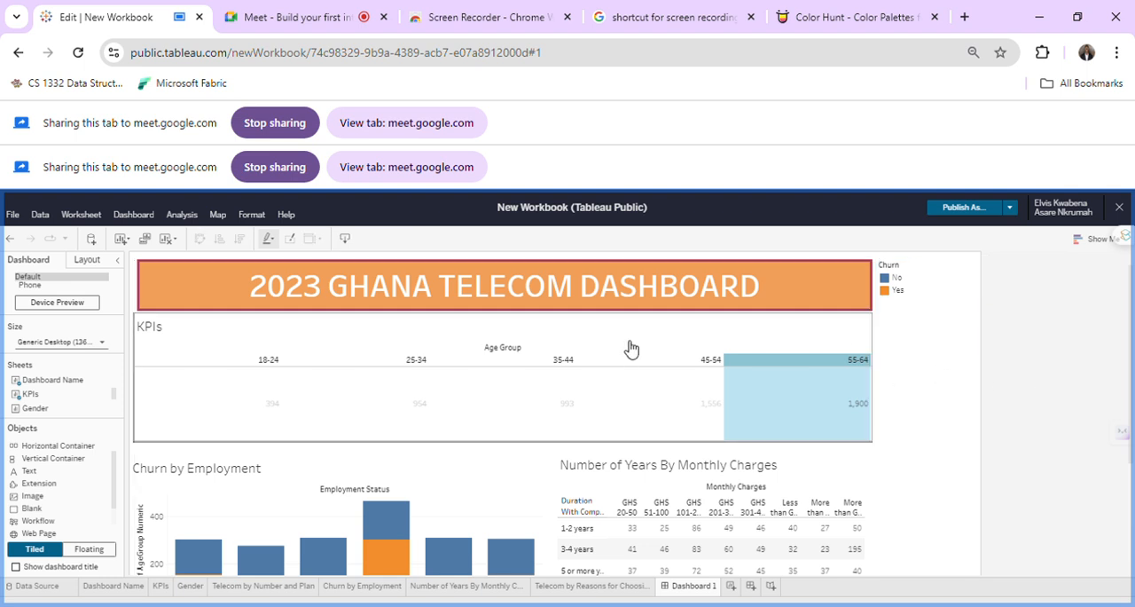
pyautogui.click(890, 390)
pyautogui.moveTo(875, 405)
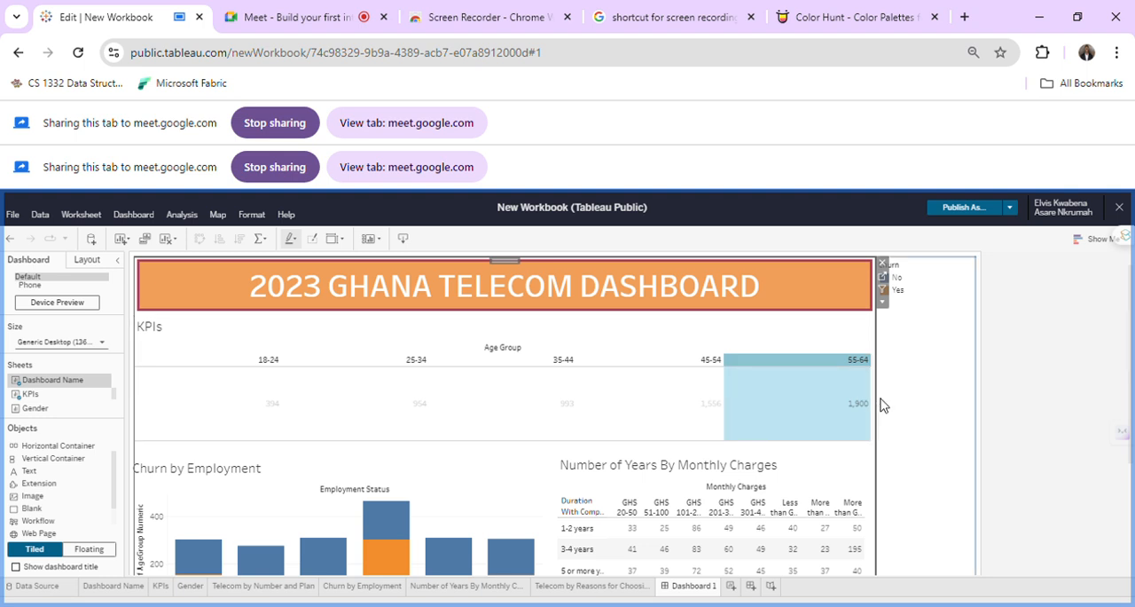
pyautogui.click(602, 409)
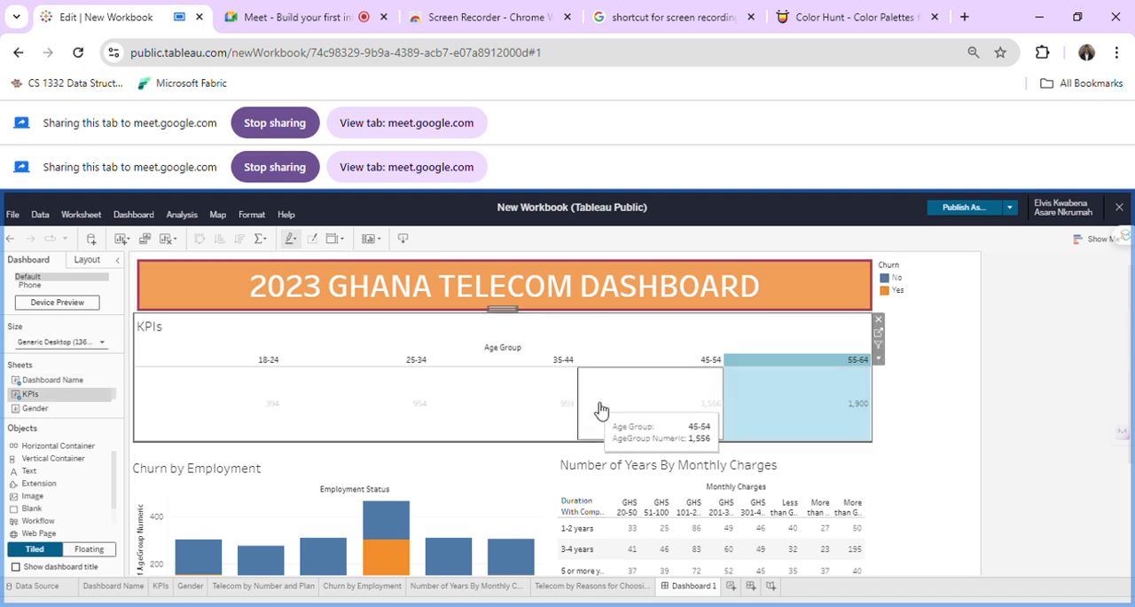
# Remove the full-width KPIs sheet from the dashboard, then add it again as a floating sheet.
pyautogui.click(868, 392)
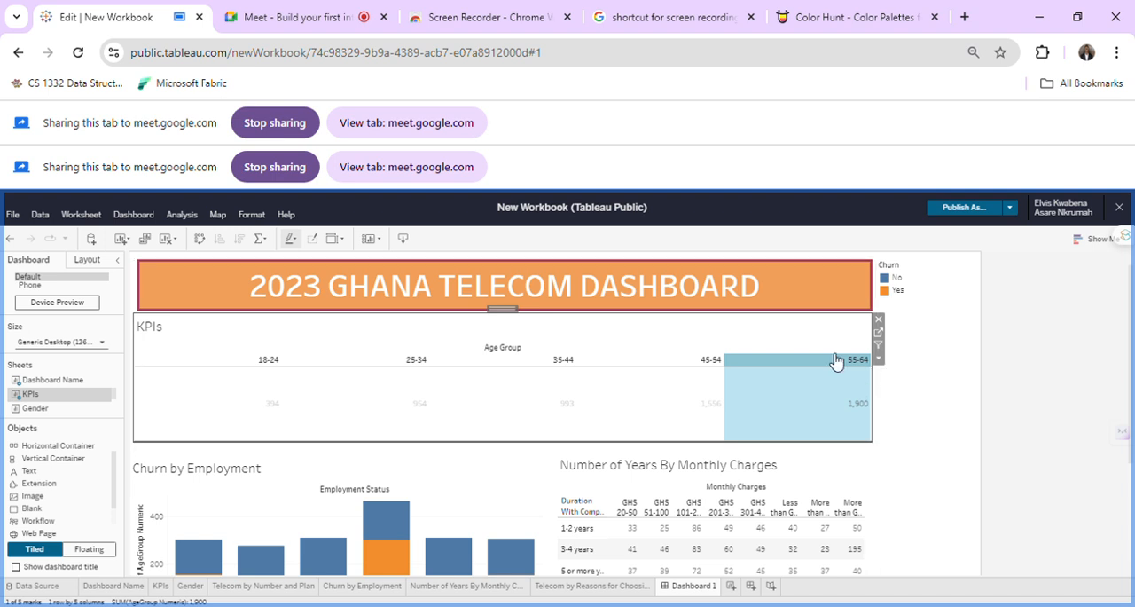
pyautogui.click(878, 321)
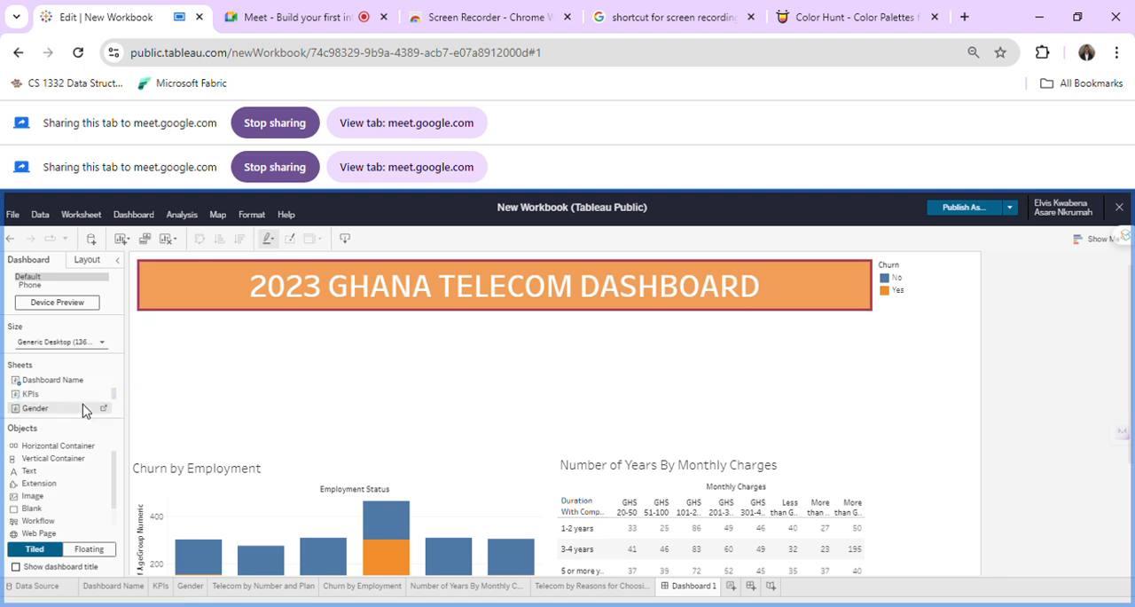
pyautogui.moveTo(72, 400); pyautogui.dragTo(275, 412)
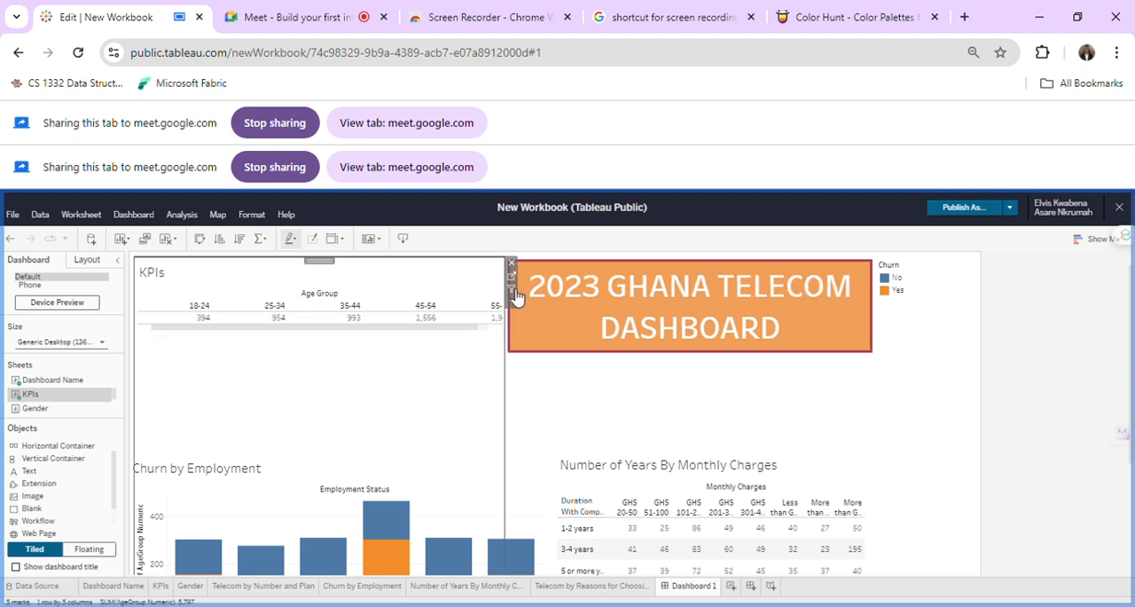
pyautogui.rightClick(343, 273)
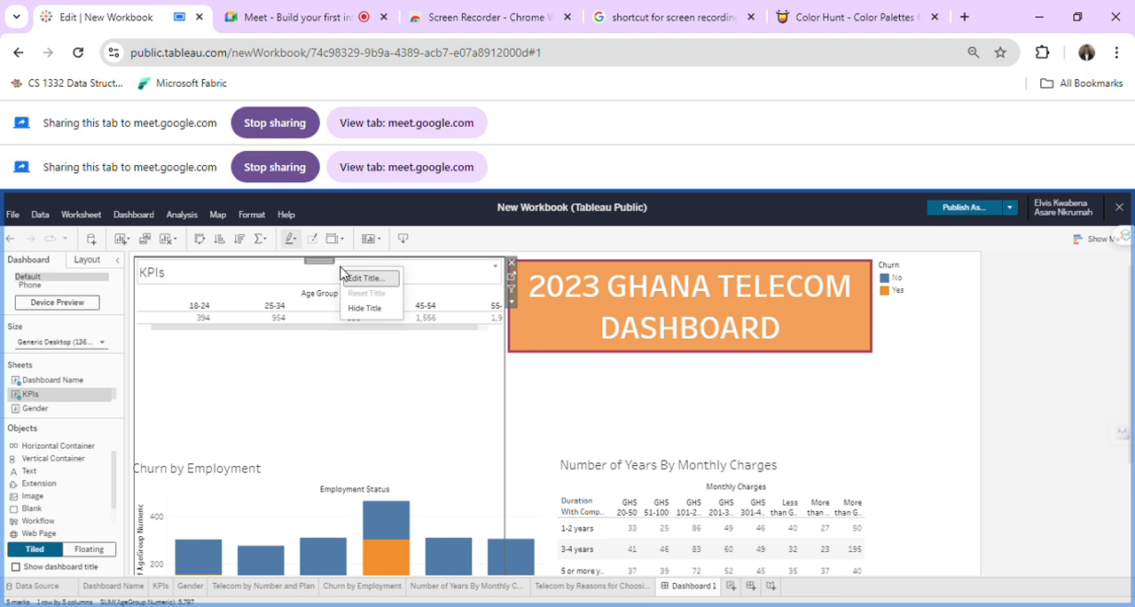
pyautogui.click(509, 303)
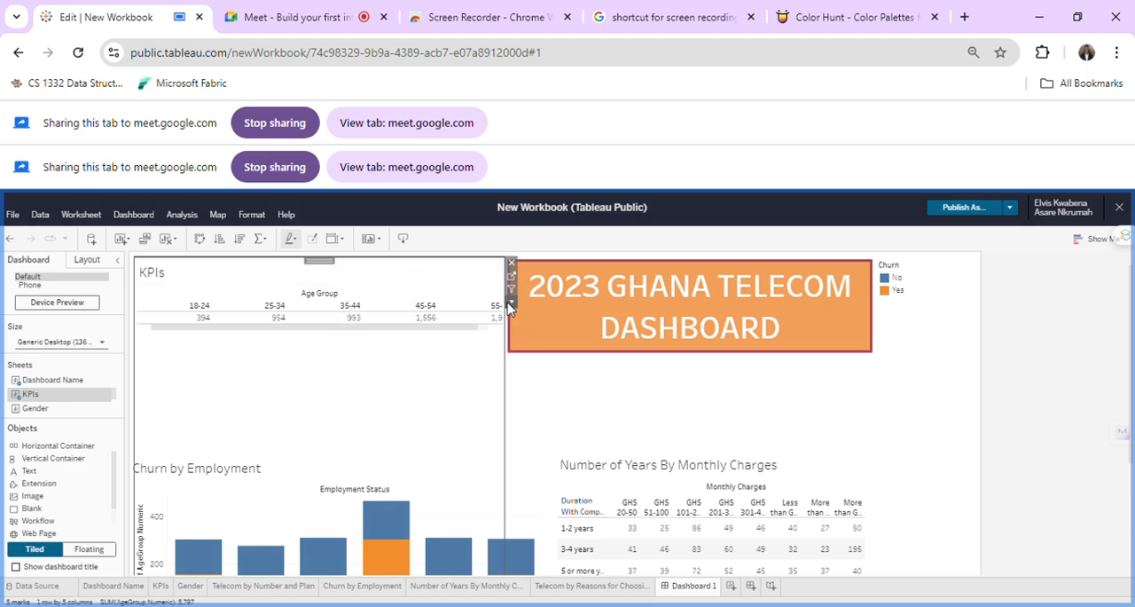
pyautogui.click(509, 304)
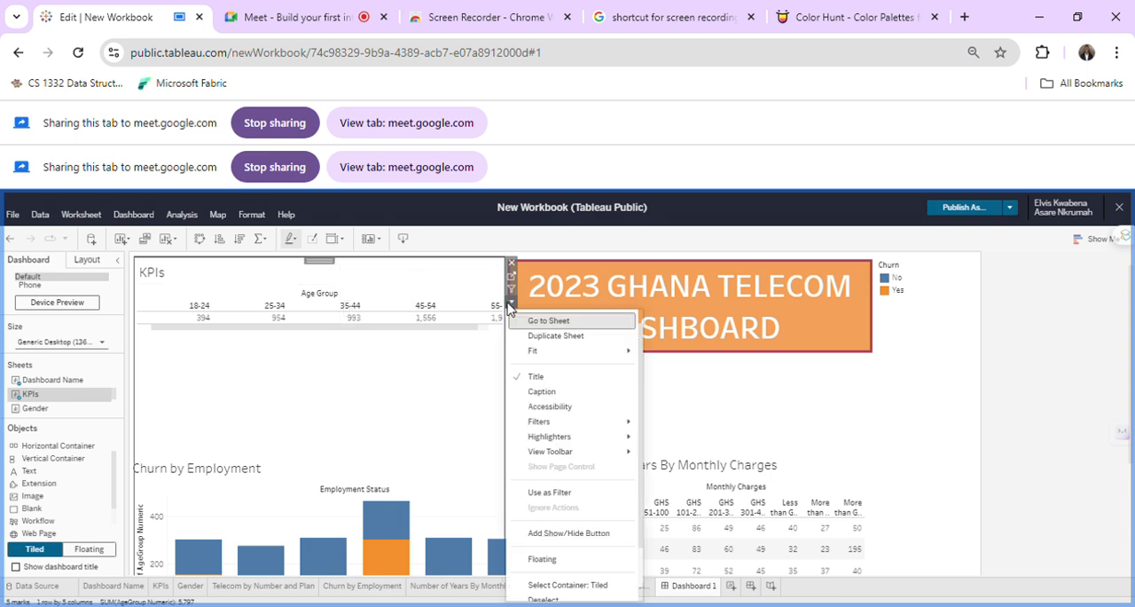
pyautogui.click(543, 559)
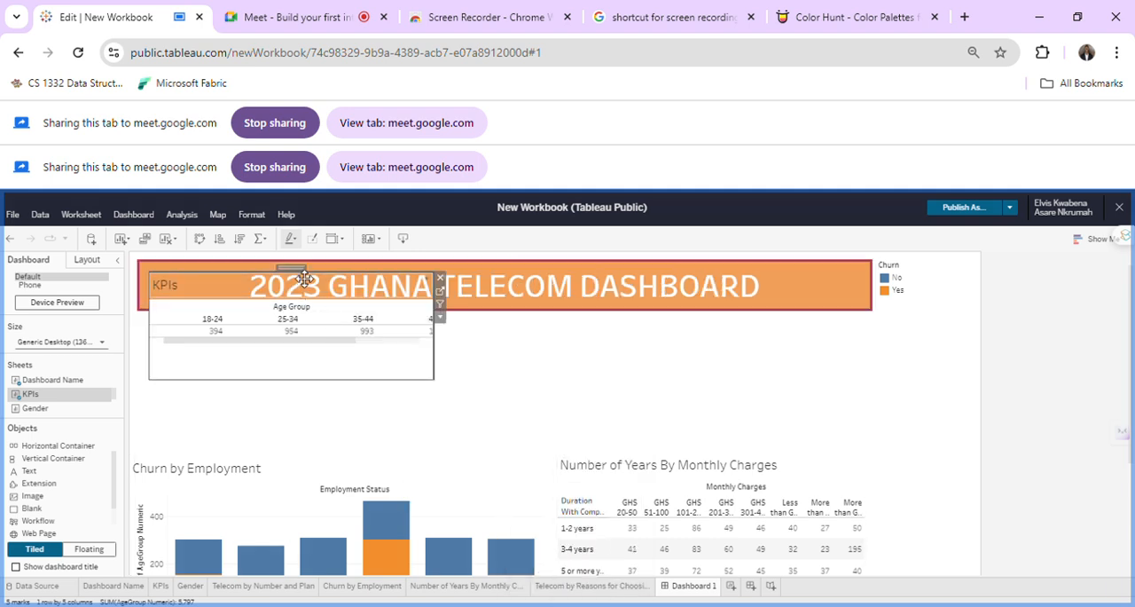
# Move the floating KPIs sheet just below the title banner, above Churn by Employment, and widen it to about half the banner's width.
pyautogui.moveTo(290, 297); pyautogui.dragTo(292, 346)
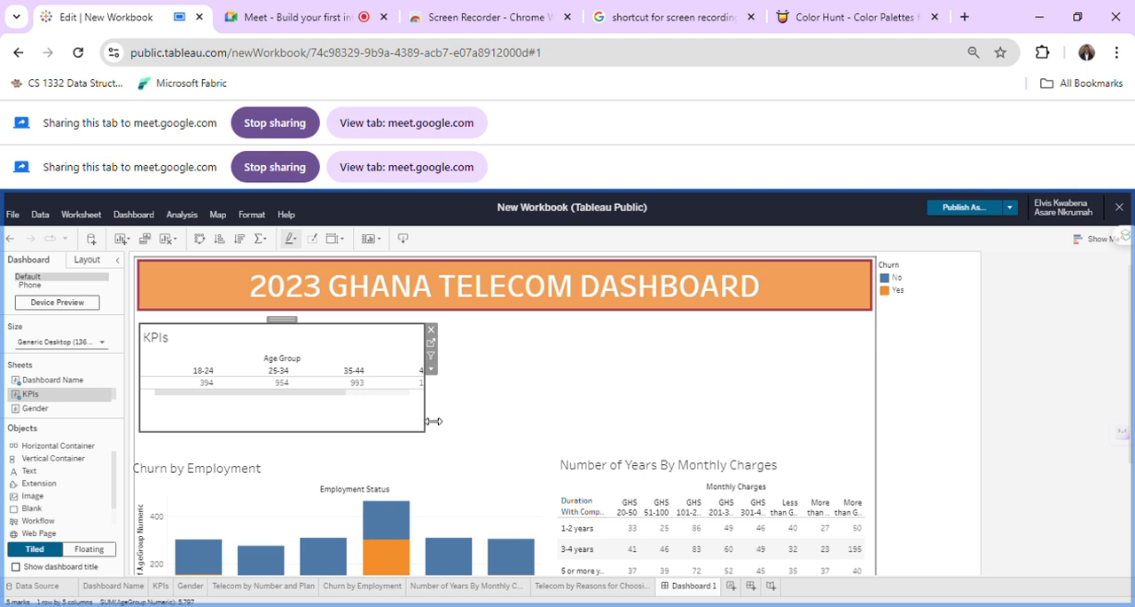
pyautogui.moveTo(429, 381); pyautogui.dragTo(533, 391)
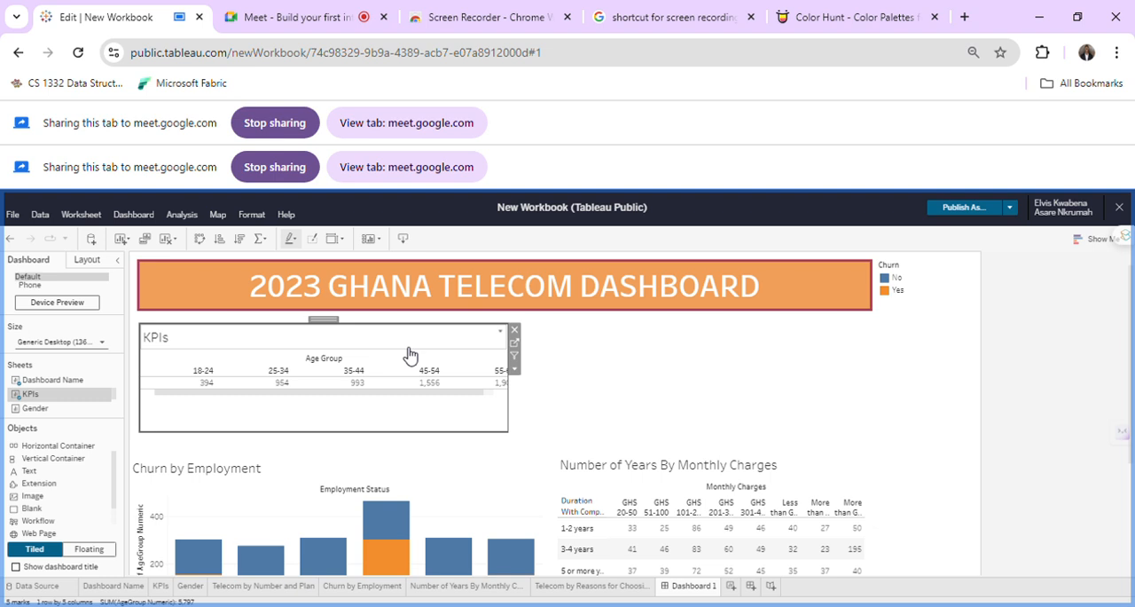
# Set the fit of the floating KPIs sheet to Entire View.
pyautogui.click(515, 369)
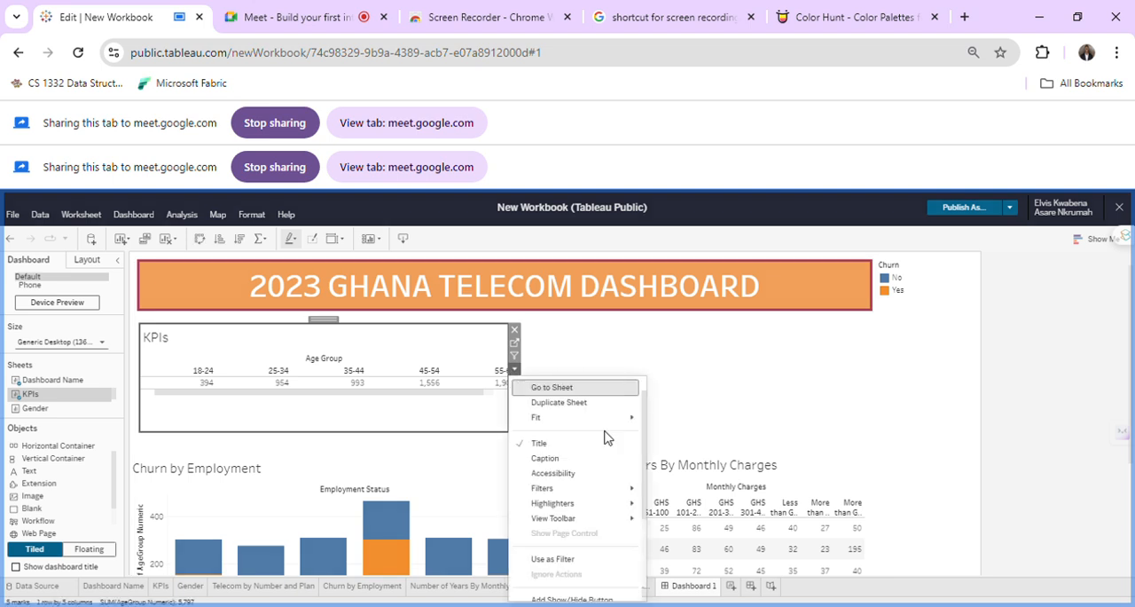
pyautogui.moveTo(609, 422)
pyautogui.click(694, 465)
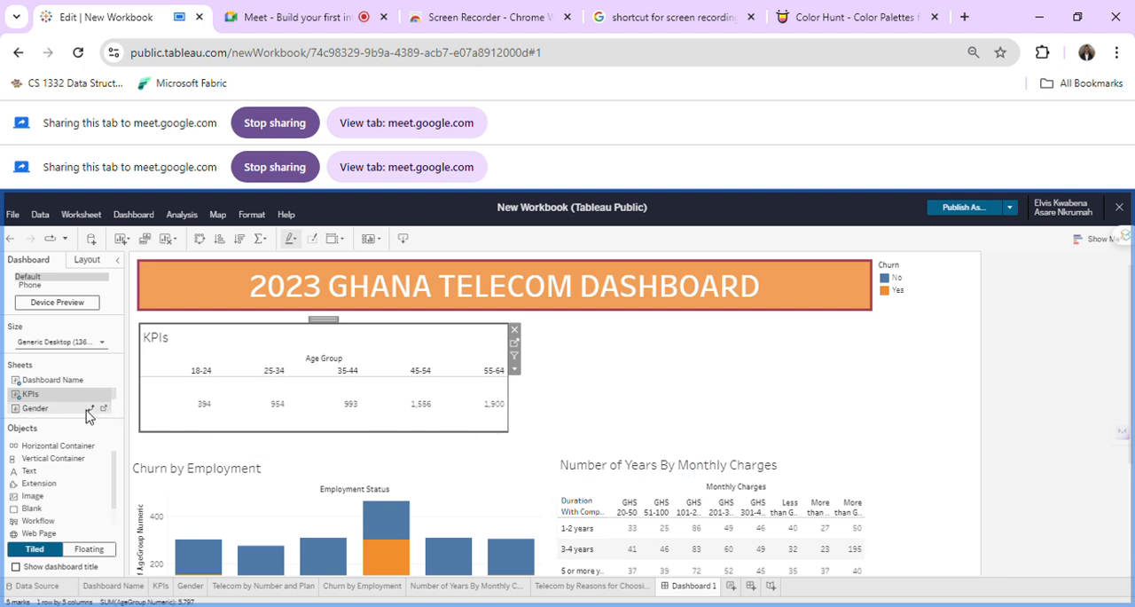
# Add the Telecom by Number and Plan sheet to the dashboard and make it floating.
pyautogui.scroll(-3, 75, 412)
pyautogui.scroll(1, 74, 408)
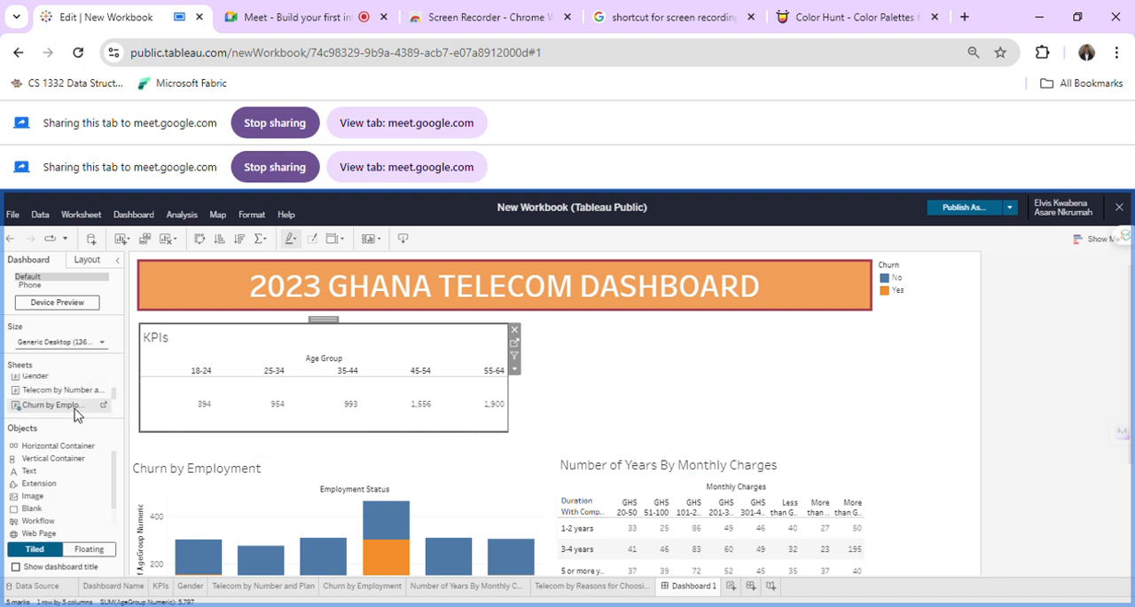
pyautogui.click(71, 396)
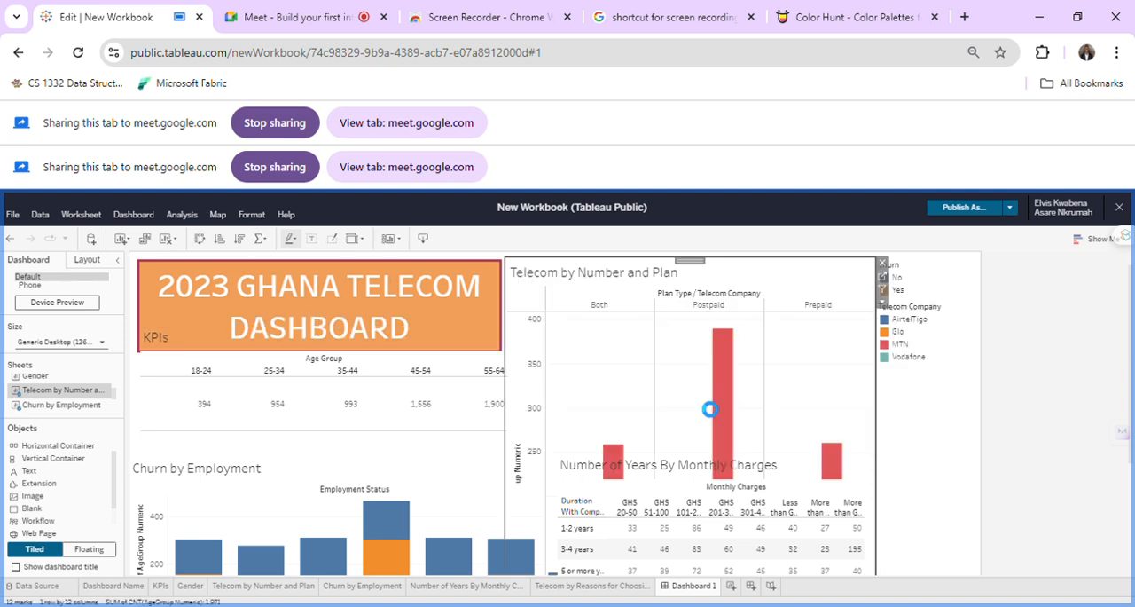
pyautogui.scroll(-2, 710, 409)
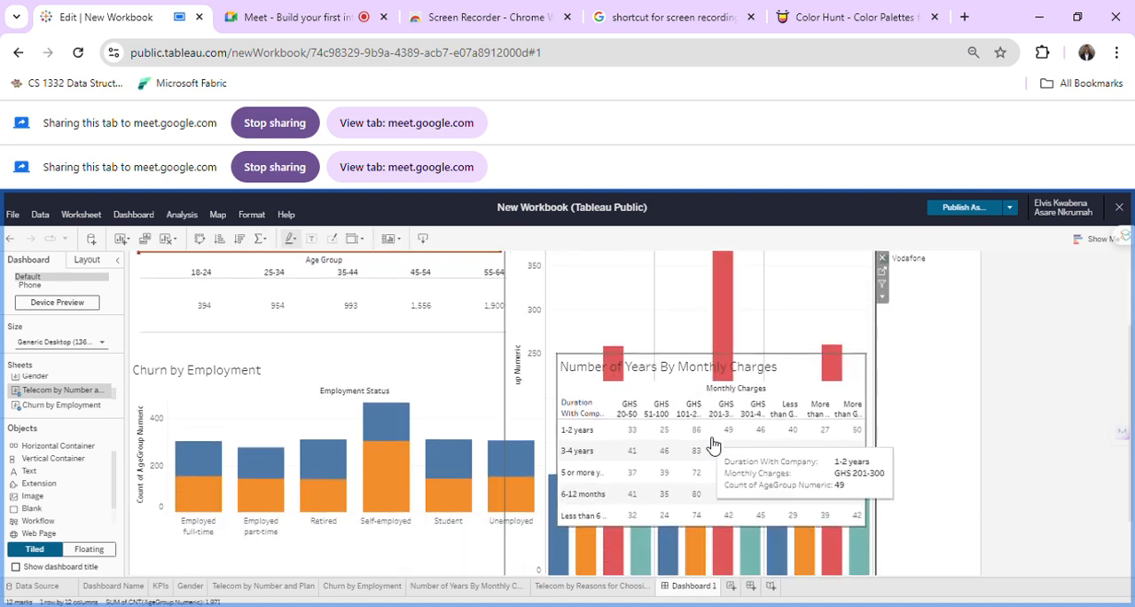
pyautogui.scroll(2, 758, 346)
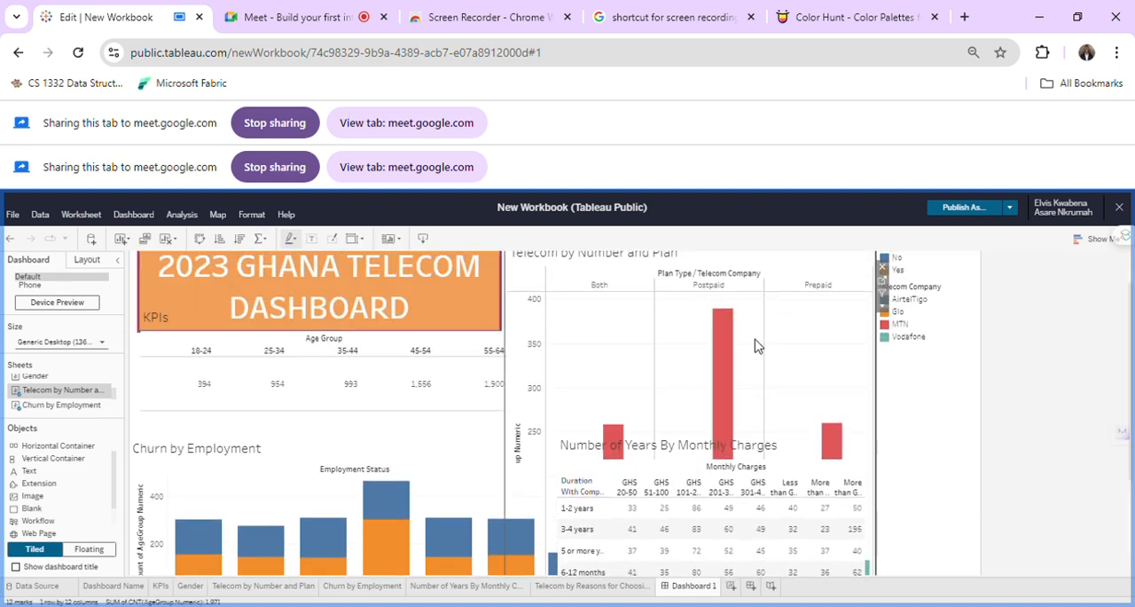
pyautogui.click(882, 299)
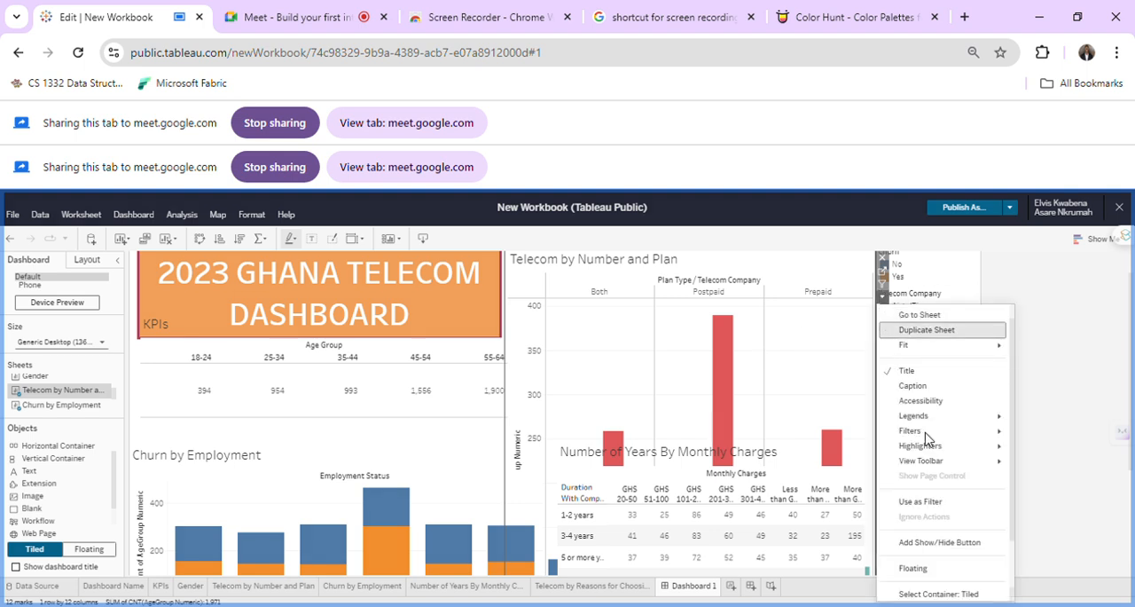
pyautogui.click(914, 568)
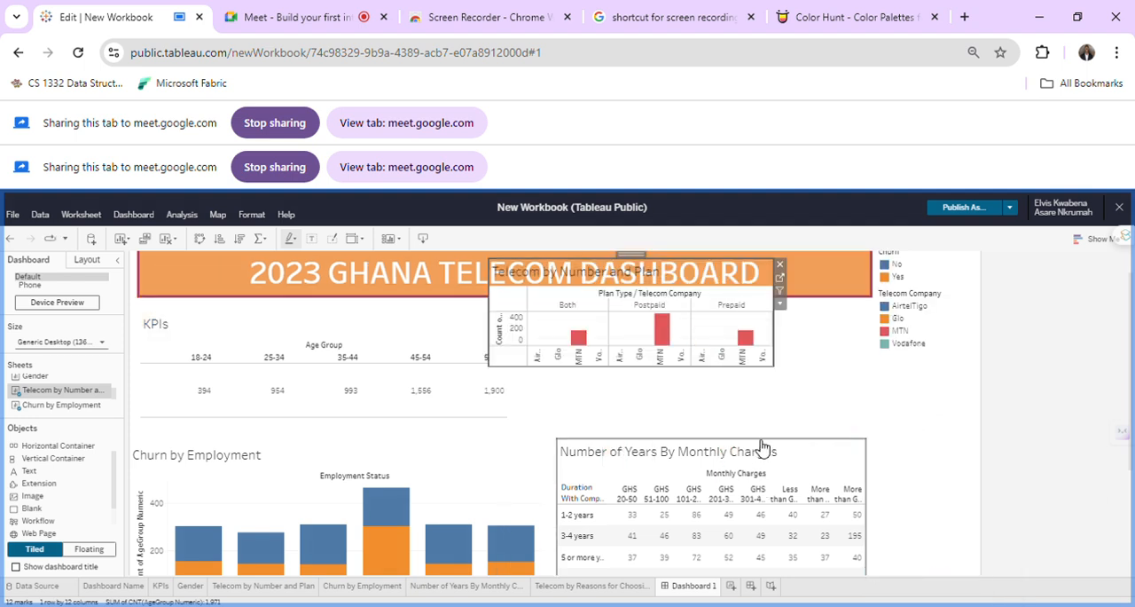
# Place the Telecom by Number and Plan chart above the Number of Years By Monthly Charges table and widen it to roughly the table's width.
pyautogui.moveTo(643, 265); pyautogui.dragTo(704, 310)
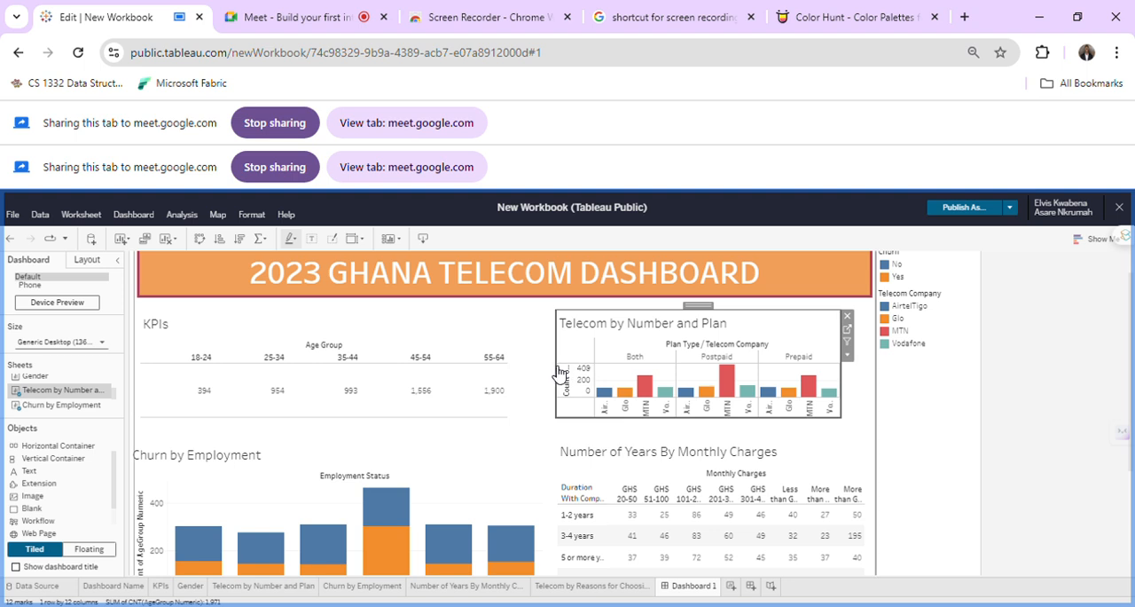
pyautogui.moveTo(558, 367); pyautogui.dragTo(535, 366)
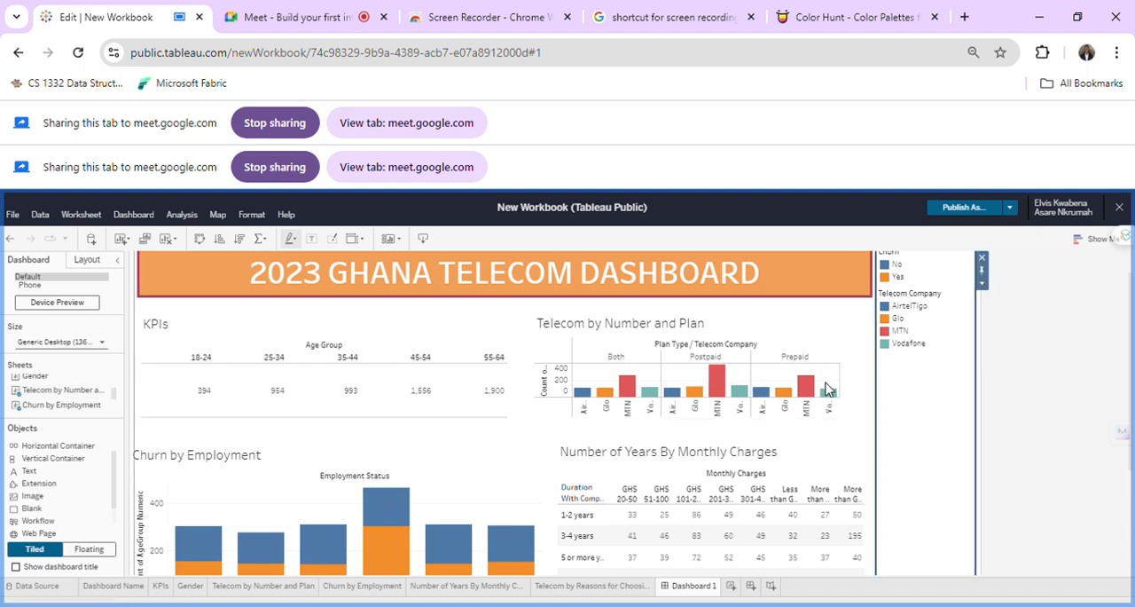
pyautogui.rightClick(881, 373)
pyautogui.click(820, 343)
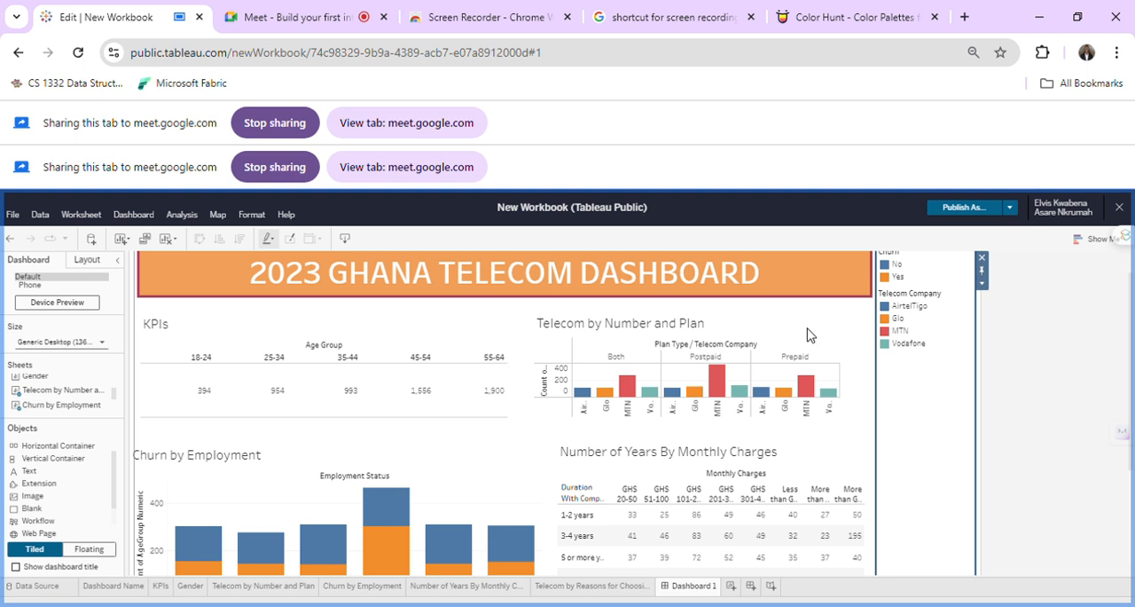
pyautogui.click(829, 348)
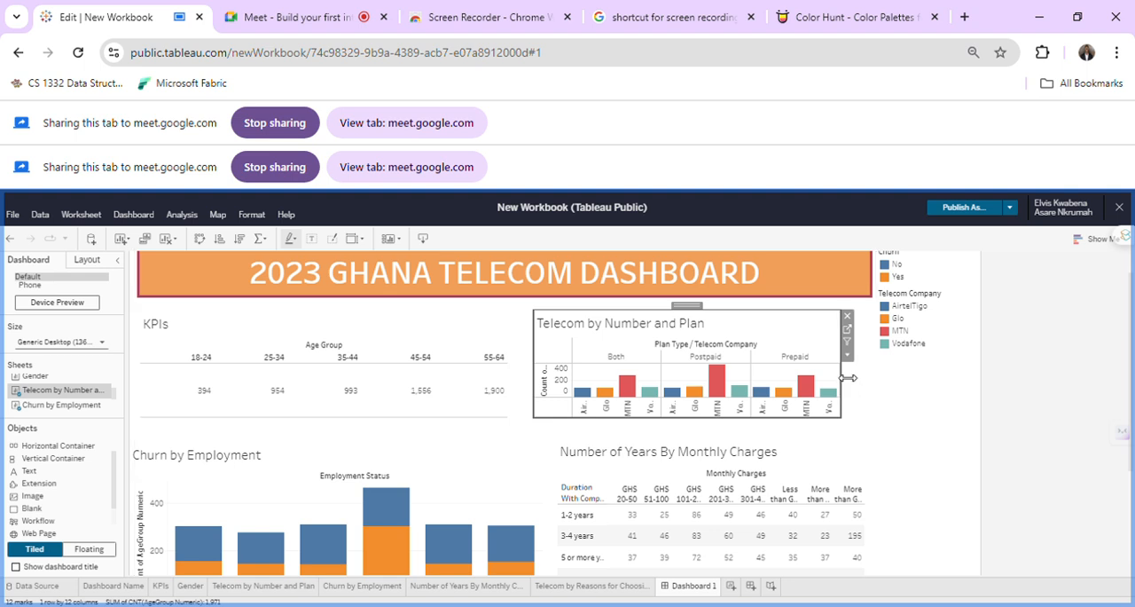
pyautogui.moveTo(852, 378); pyautogui.dragTo(893, 387)
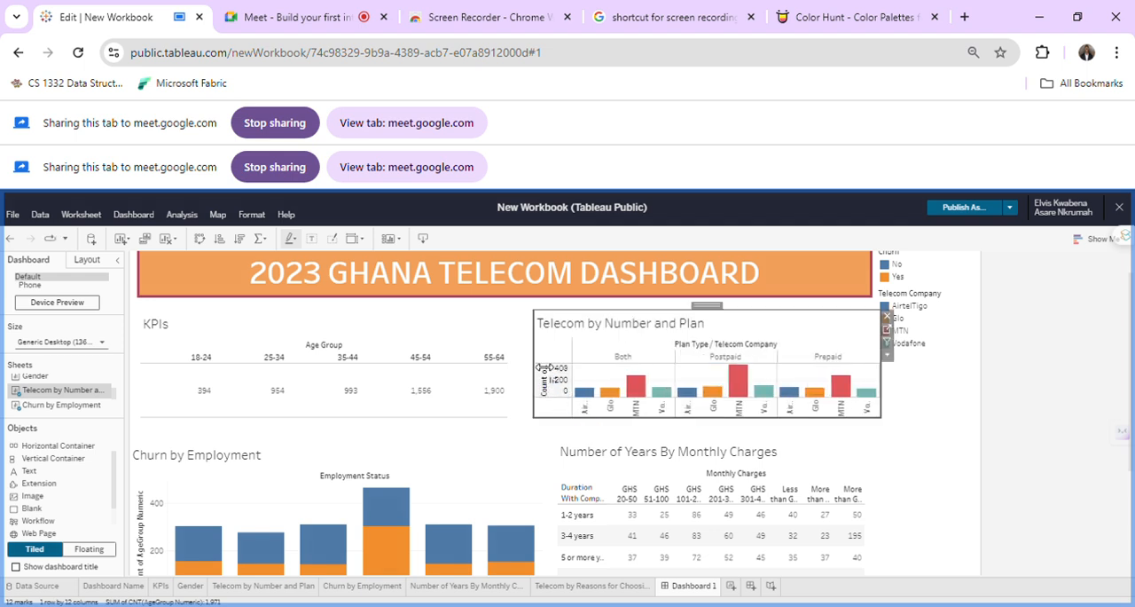
pyautogui.moveTo(544, 367); pyautogui.dragTo(558, 363)
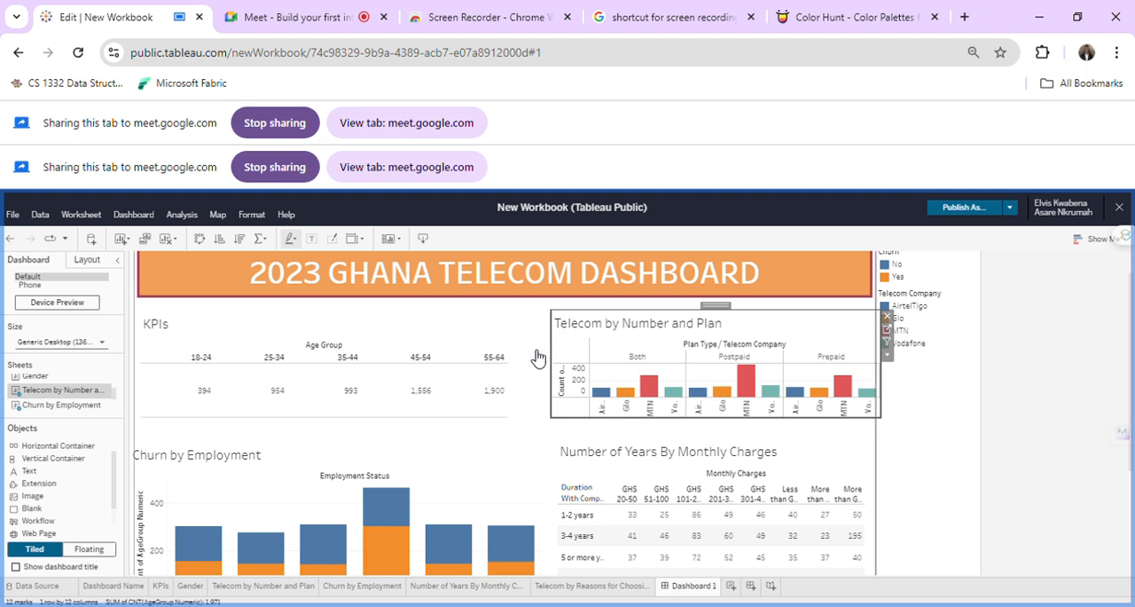
# Switch the placement mode for newly added dashboard objects to Floating.
pyautogui.click(532, 359)
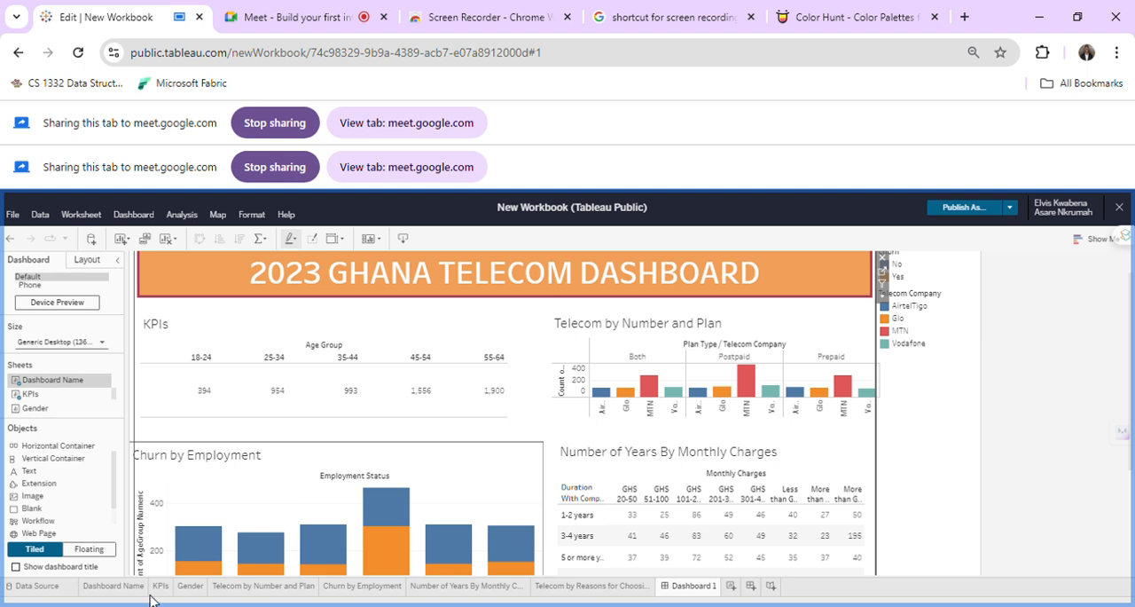
pyautogui.click(96, 552)
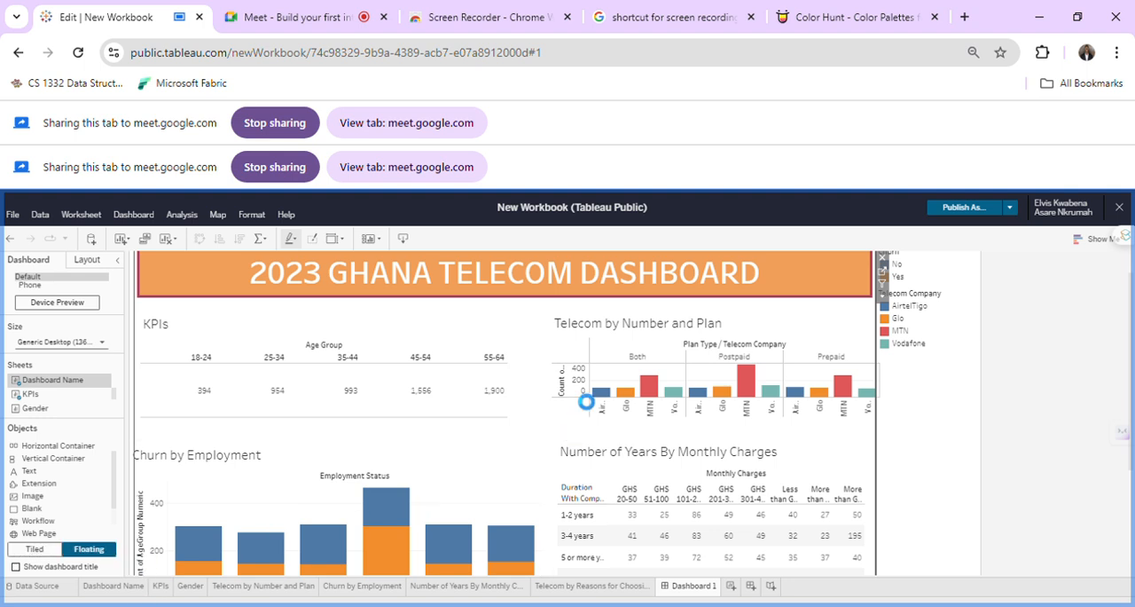
pyautogui.click(564, 359)
pyautogui.click(561, 371)
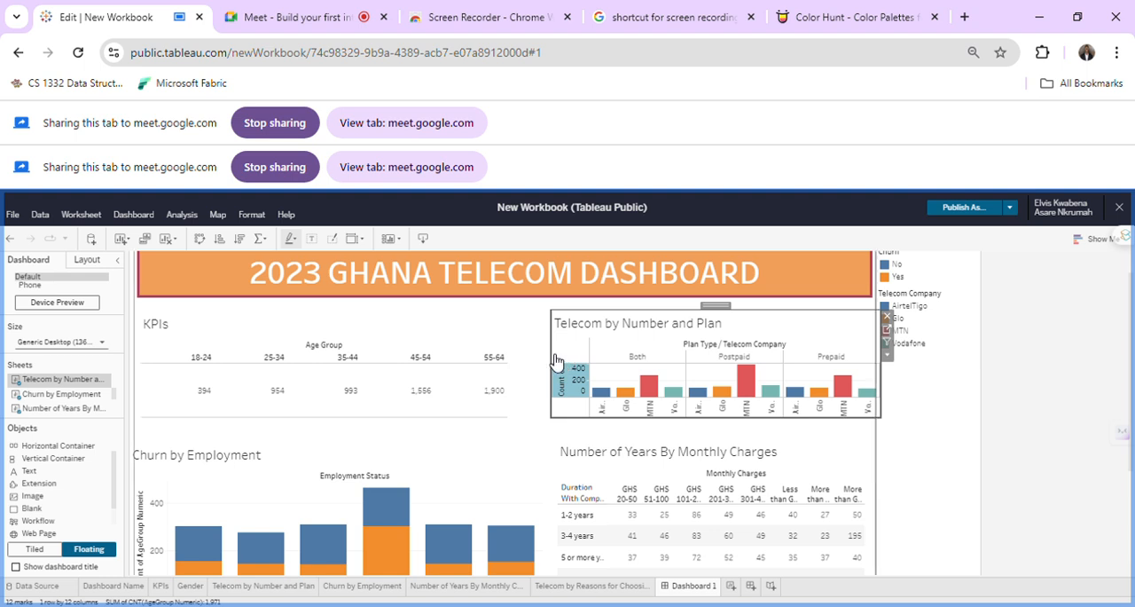
pyautogui.click(555, 356)
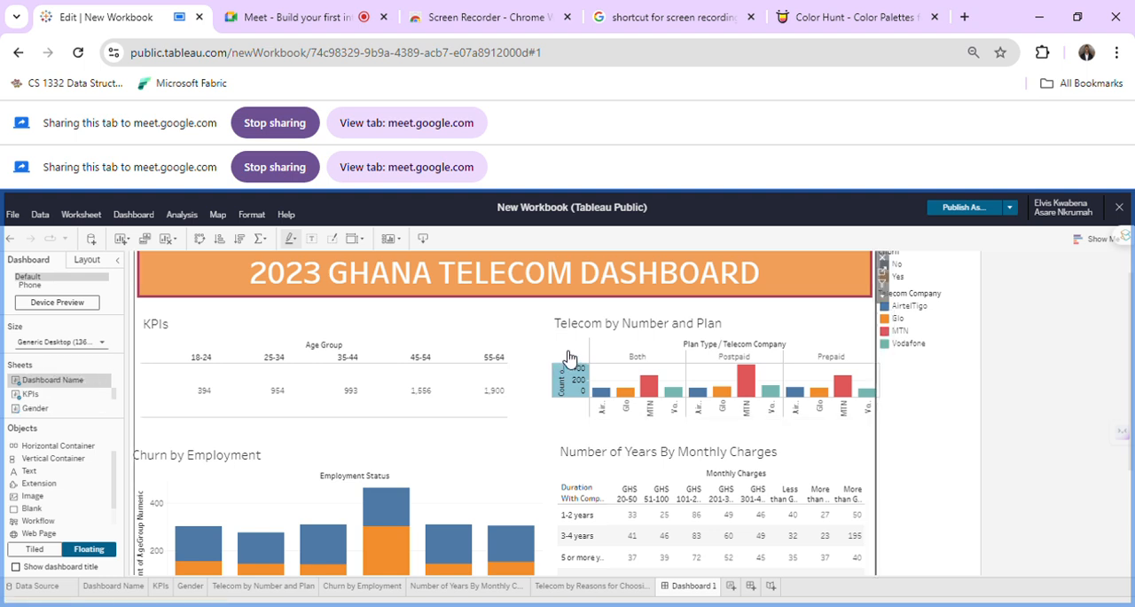
pyautogui.click(567, 357)
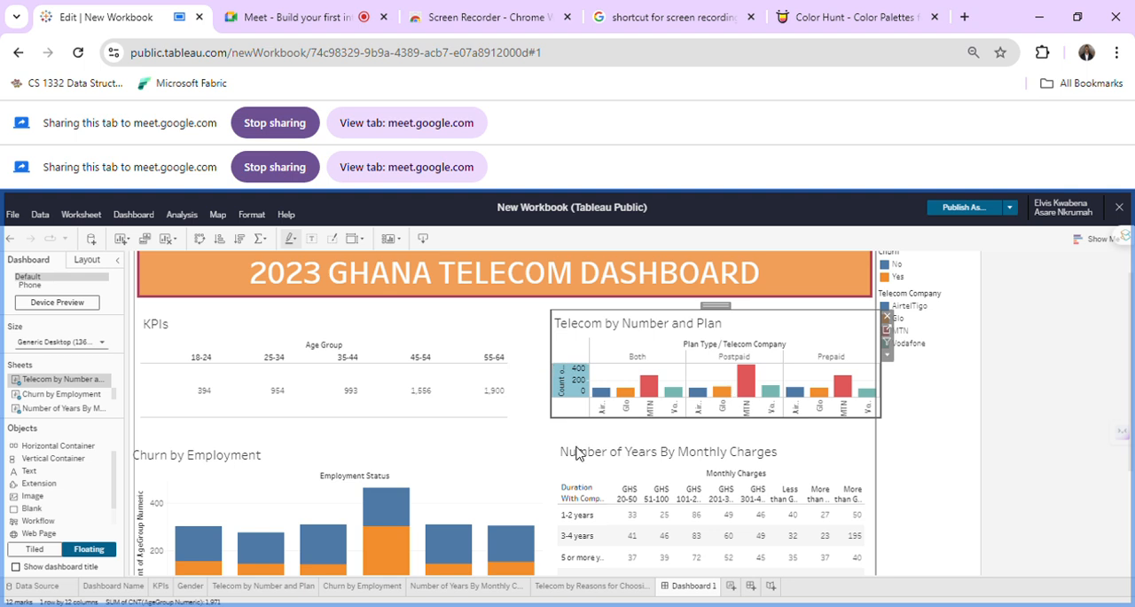
pyautogui.click(565, 367)
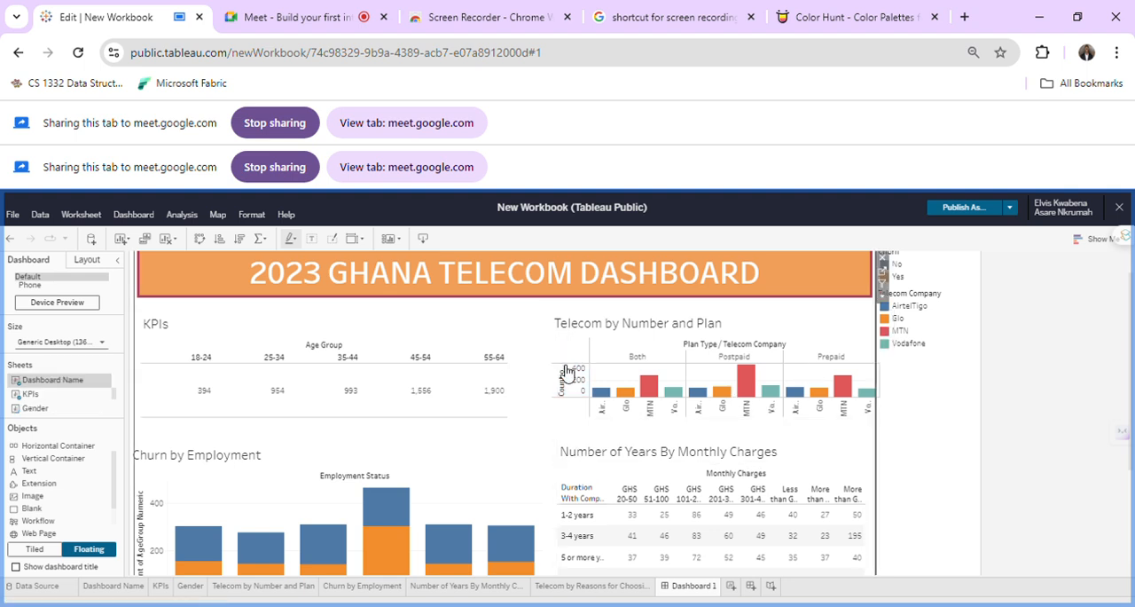
# Widen the Telecom by Number and Plan chart toward the KPIs sheet and extend it downward to the Number of Years table.
pyautogui.click(801, 322)
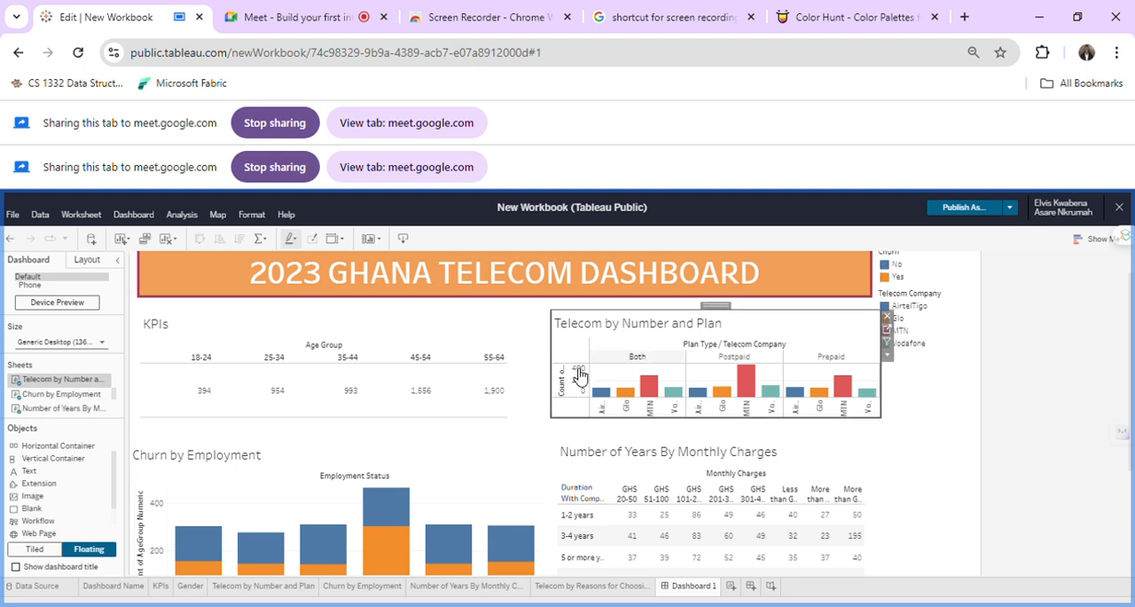
pyautogui.moveTo(547, 369); pyautogui.dragTo(532, 378)
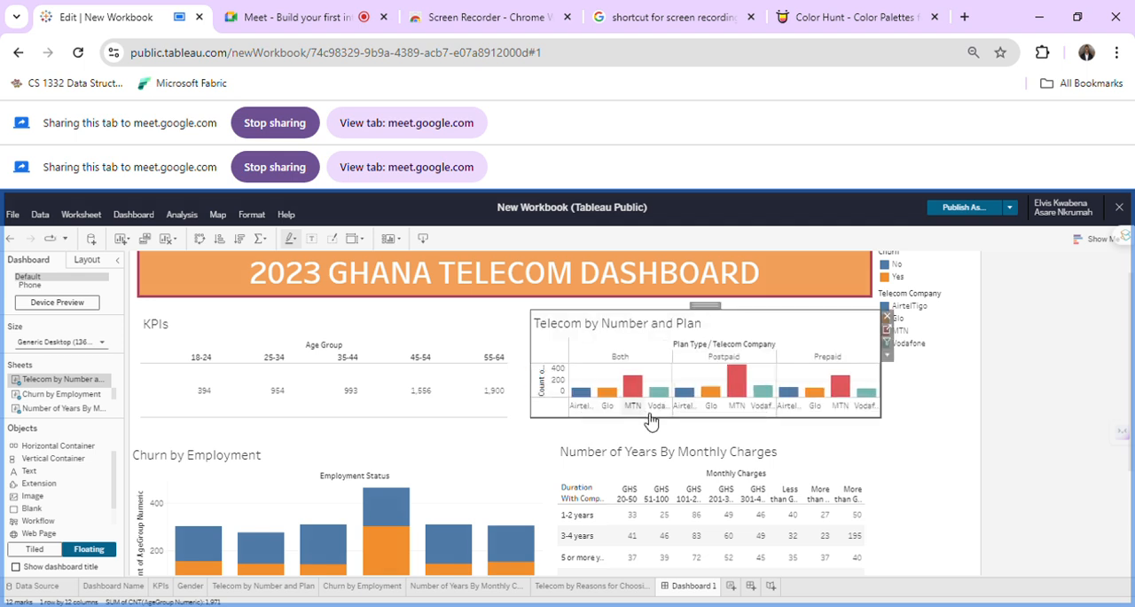
pyautogui.moveTo(649, 427); pyautogui.dragTo(655, 457)
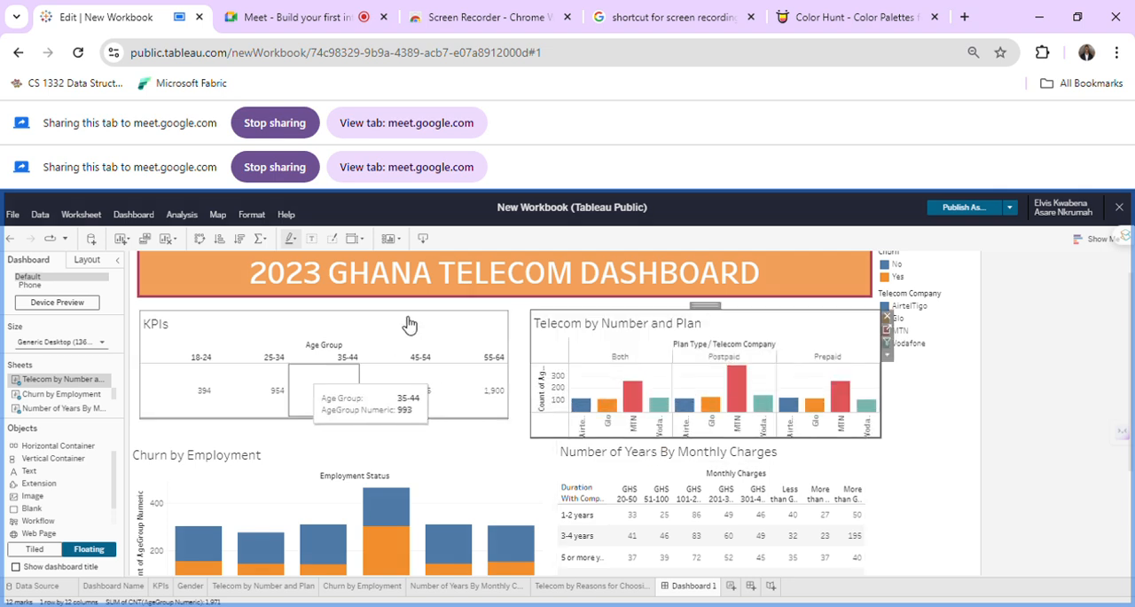
# Extend the KPIs sheet slightly downward and widen the Telecom by Number and Plan chart a little more toward it.
pyautogui.click(432, 332)
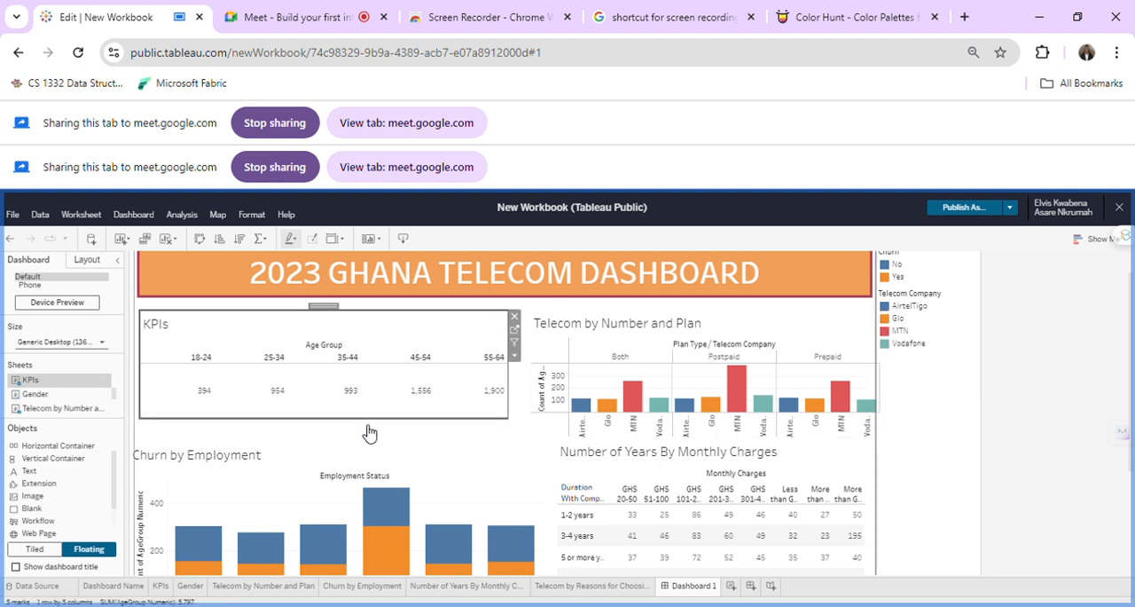
pyautogui.moveTo(366, 425); pyautogui.dragTo(363, 454)
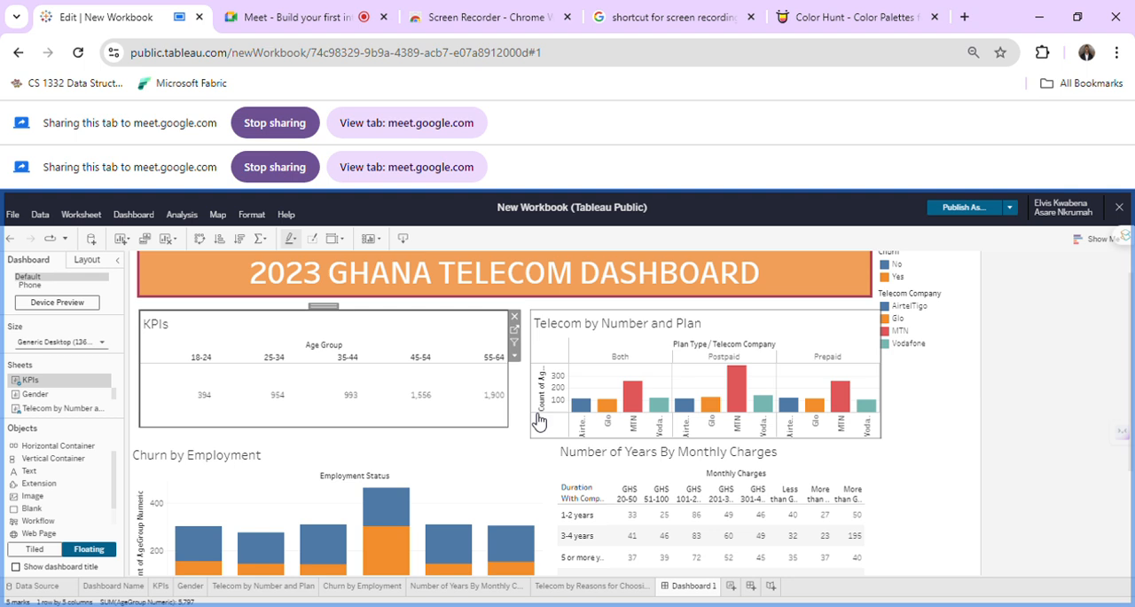
pyautogui.moveTo(541, 416); pyautogui.dragTo(529, 416)
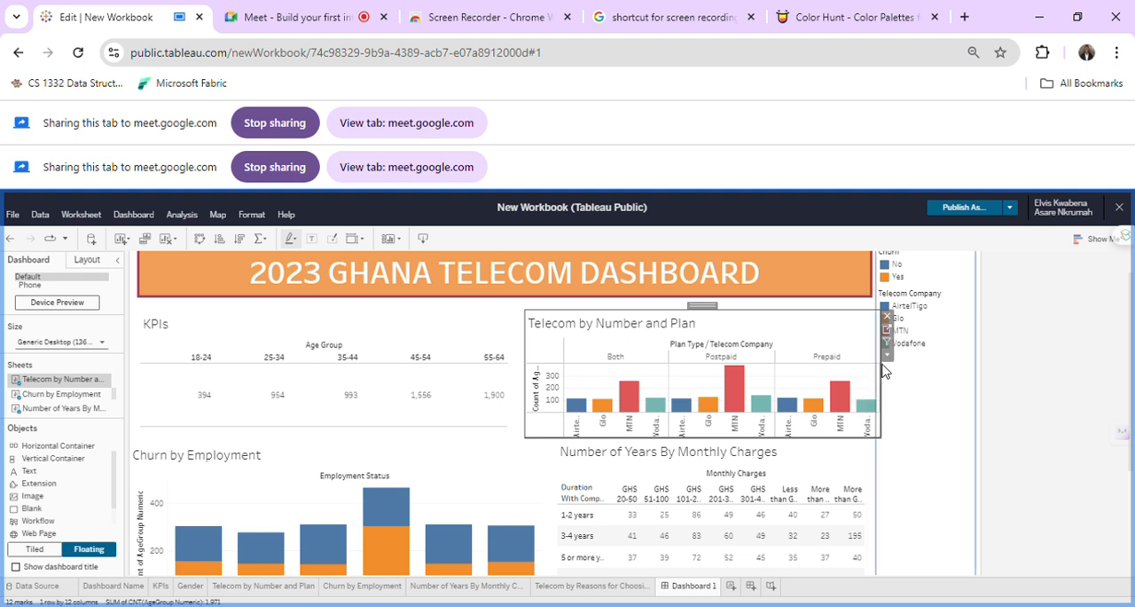
# Narrow the Telecom by Number and Plan chart slightly so its outer edge lines up with the dashboard title.
pyautogui.click(885, 448)
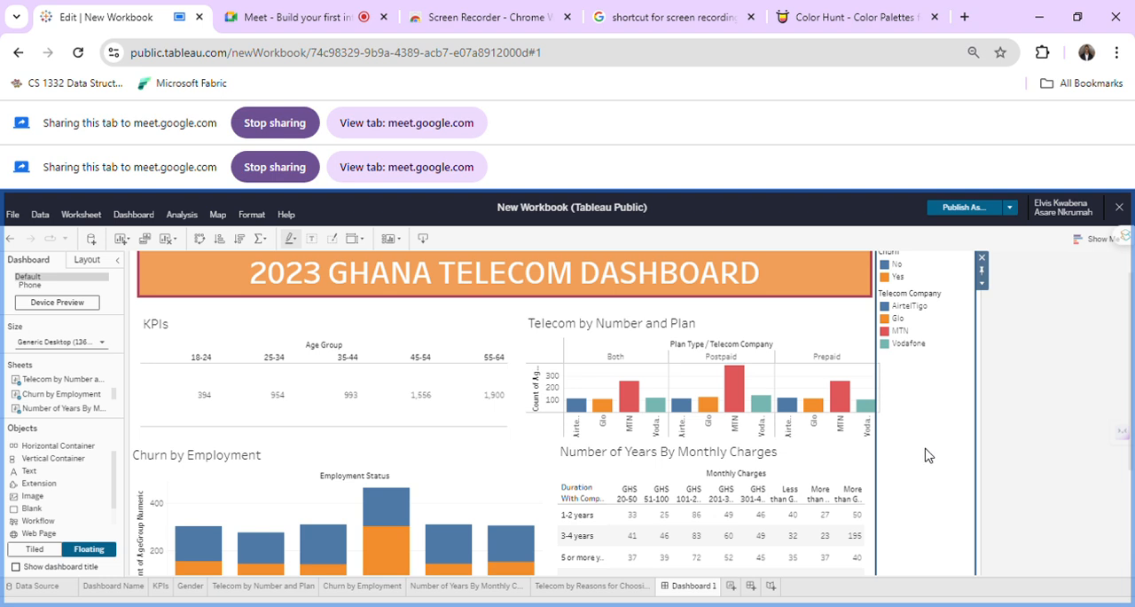
pyautogui.click(822, 329)
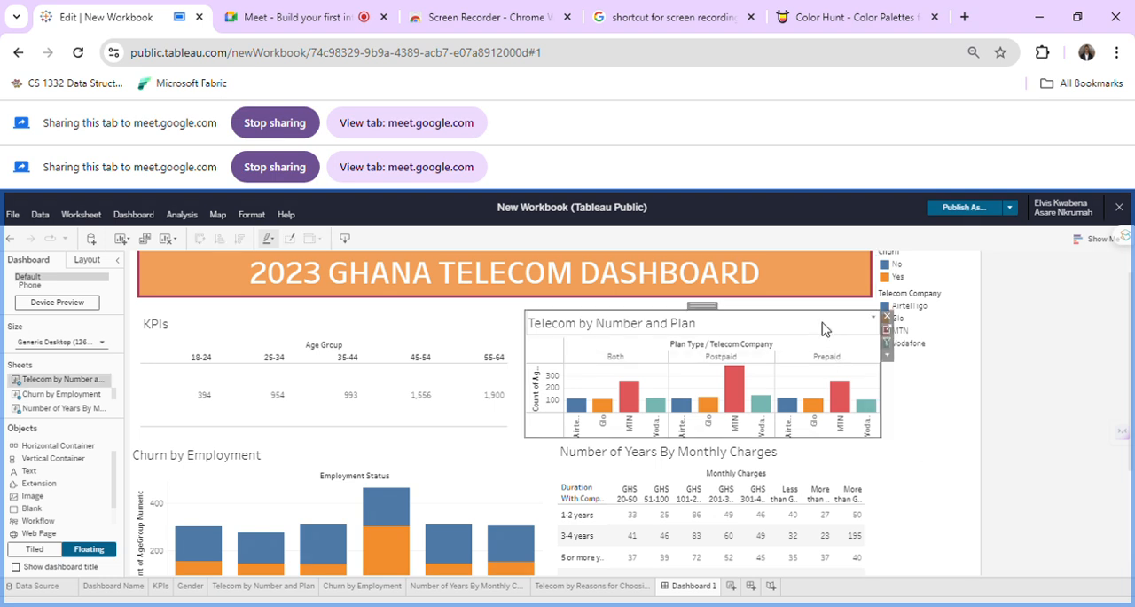
pyautogui.moveTo(880, 392)
pyautogui.mouseDown()
pyautogui.moveTo(862, 391)
pyautogui.moveTo(874, 397)
pyautogui.mouseUp()
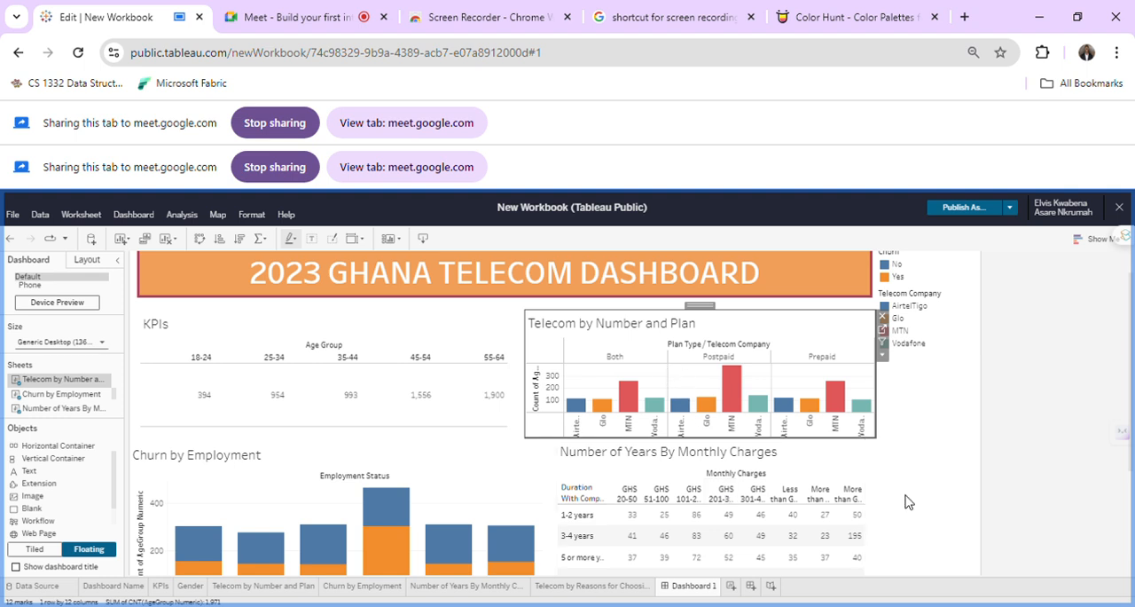
# Narrow the Churn by Employment chart slightly to leave a gap before the Number of Years By Monthly Charges table.
pyautogui.scroll(-3, 906, 502)
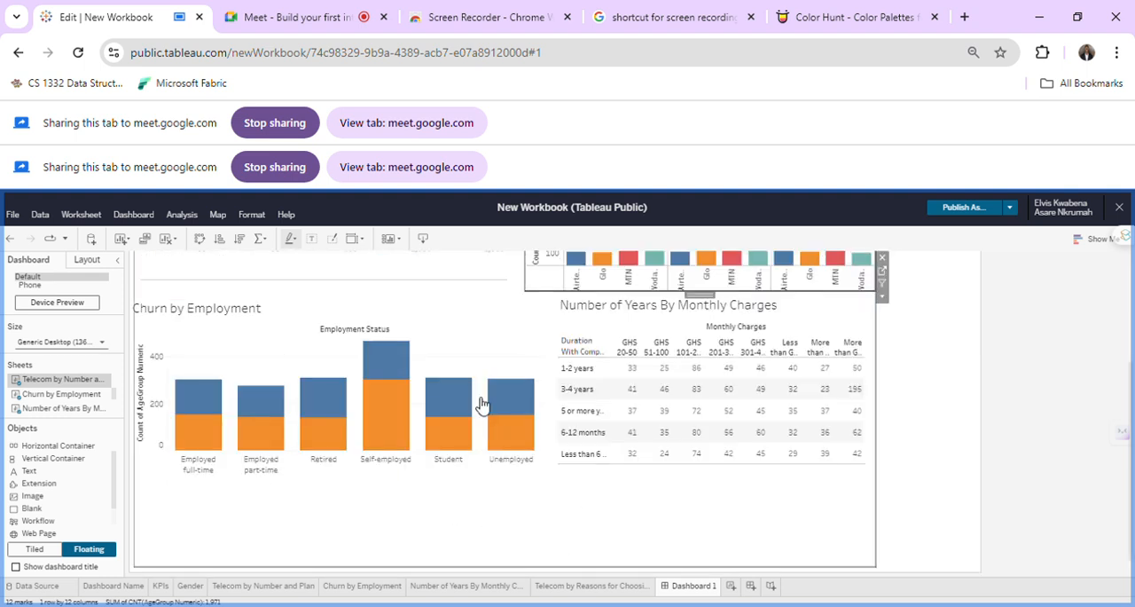
pyautogui.click(476, 343)
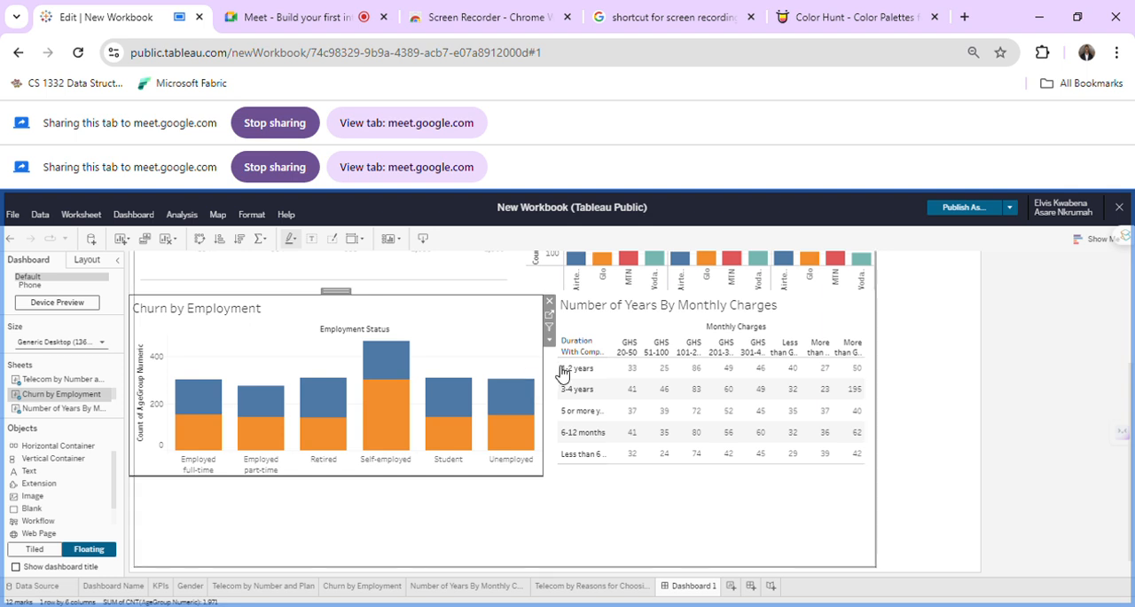
pyautogui.moveTo(551, 371); pyautogui.dragTo(541, 372)
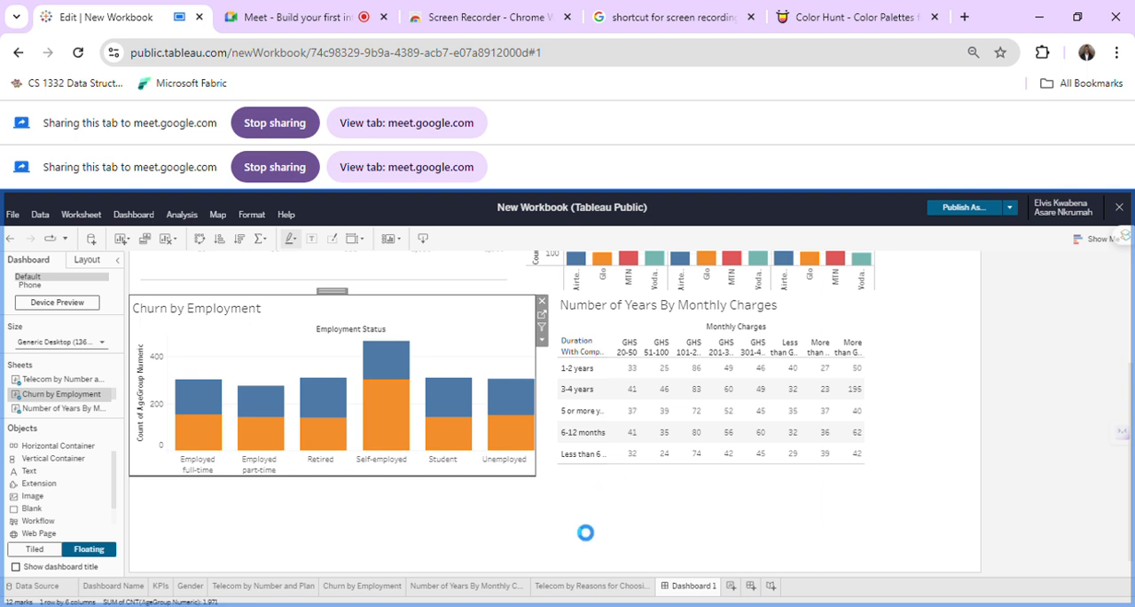
pyautogui.click(579, 529)
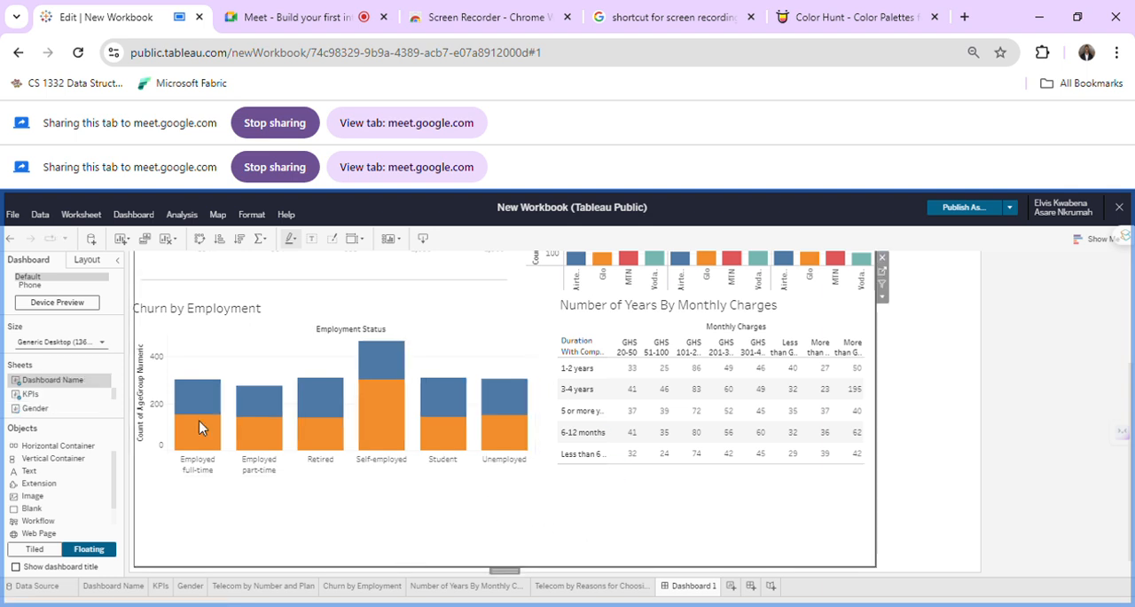
# Compare the sheet list with the dashboard to identify the sheets that are not placed on it yet.
pyautogui.scroll(-4, 78, 401)
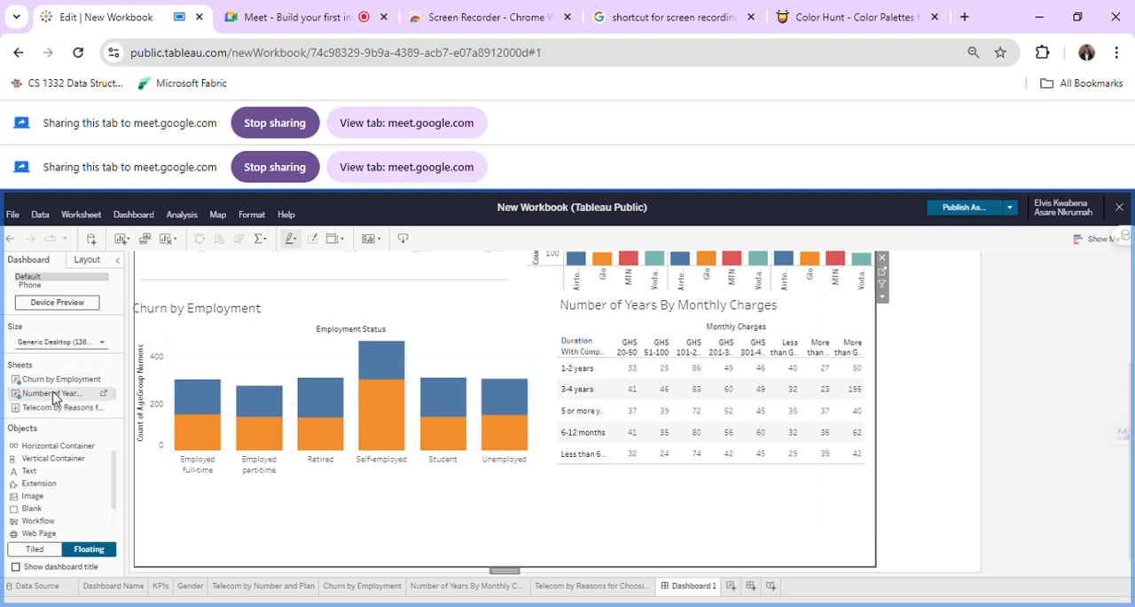
pyautogui.click(53, 396)
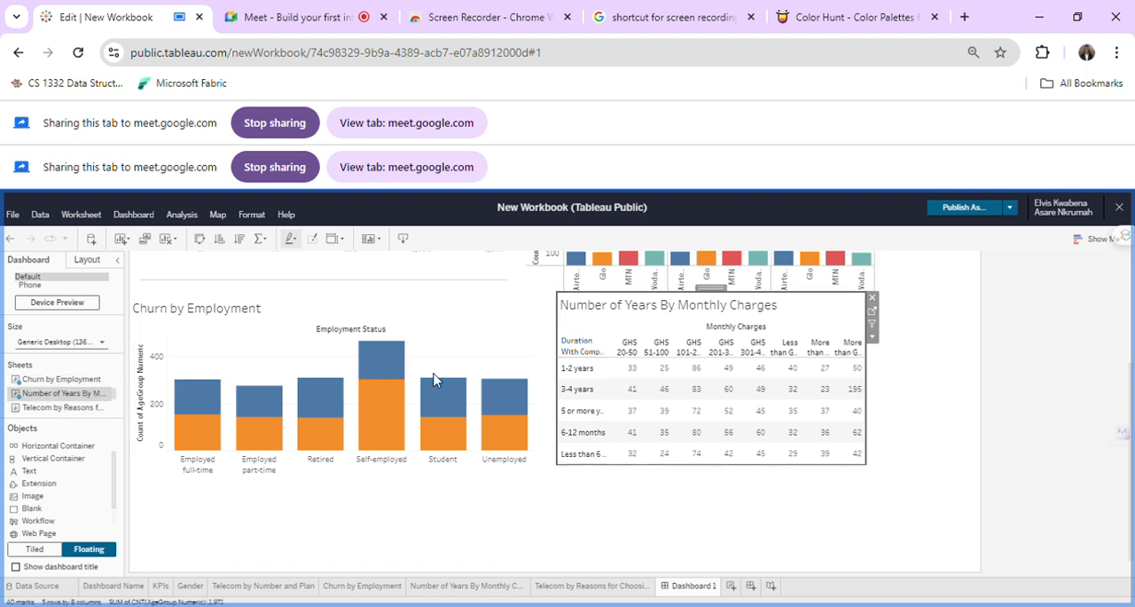
pyautogui.scroll(3, 522, 358)
pyautogui.scroll(-3, 528, 359)
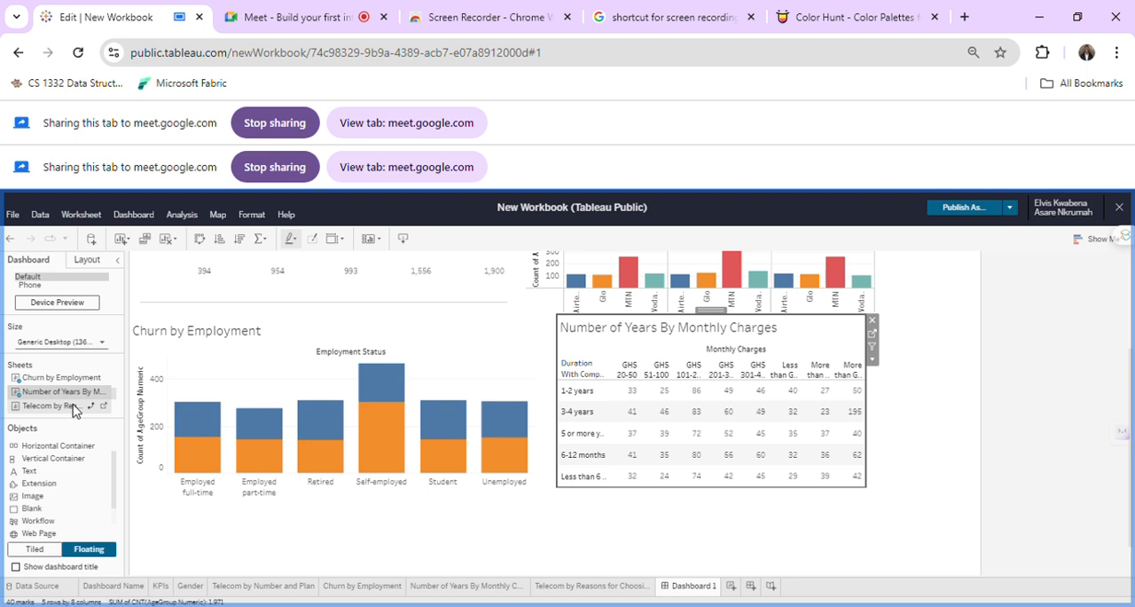
pyautogui.click(74, 407)
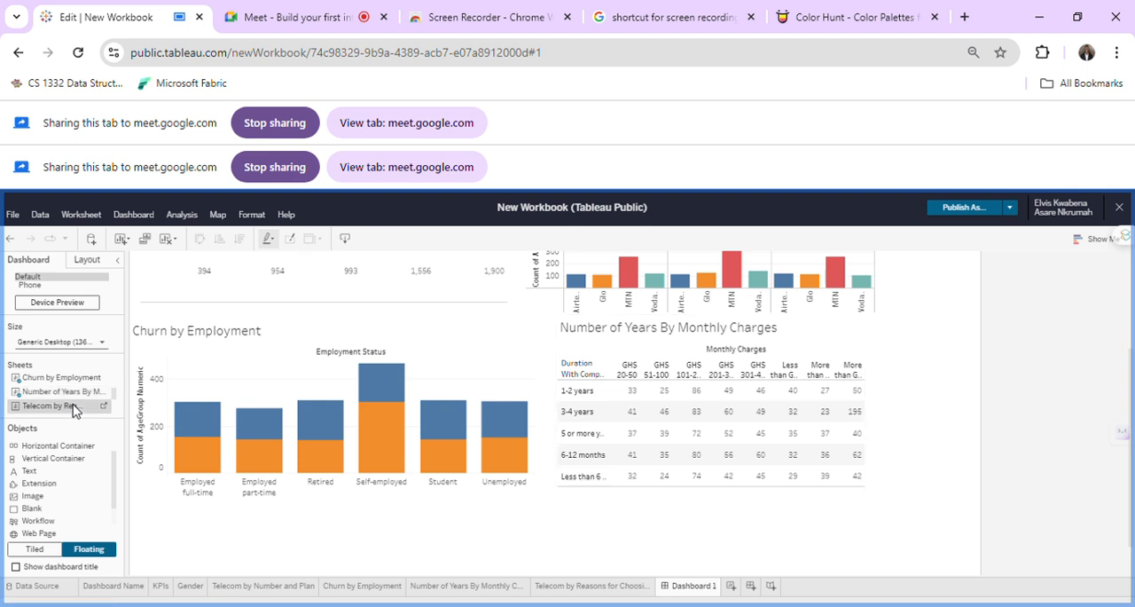
pyautogui.scroll(3, 407, 387)
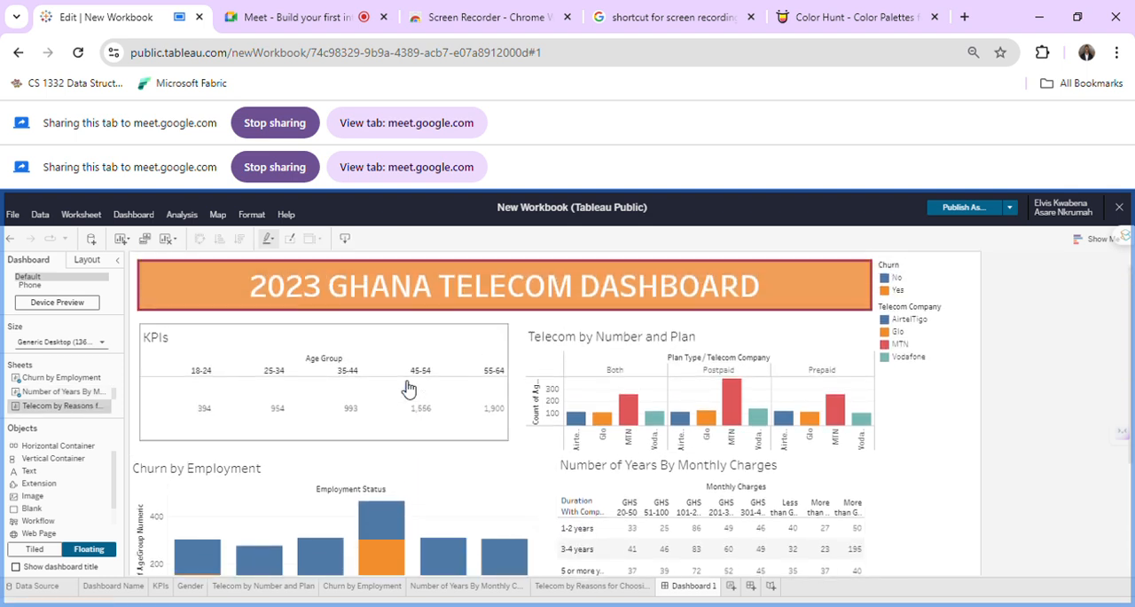
pyautogui.scroll(-3, 648, 421)
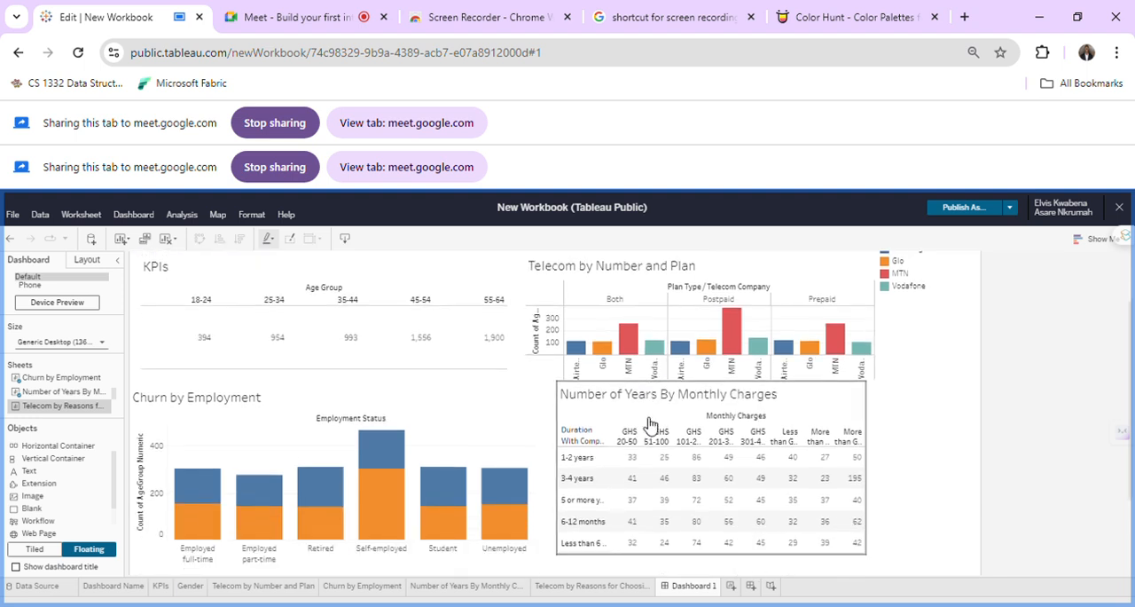
pyautogui.scroll(3, 650, 426)
pyautogui.scroll(2, 75, 395)
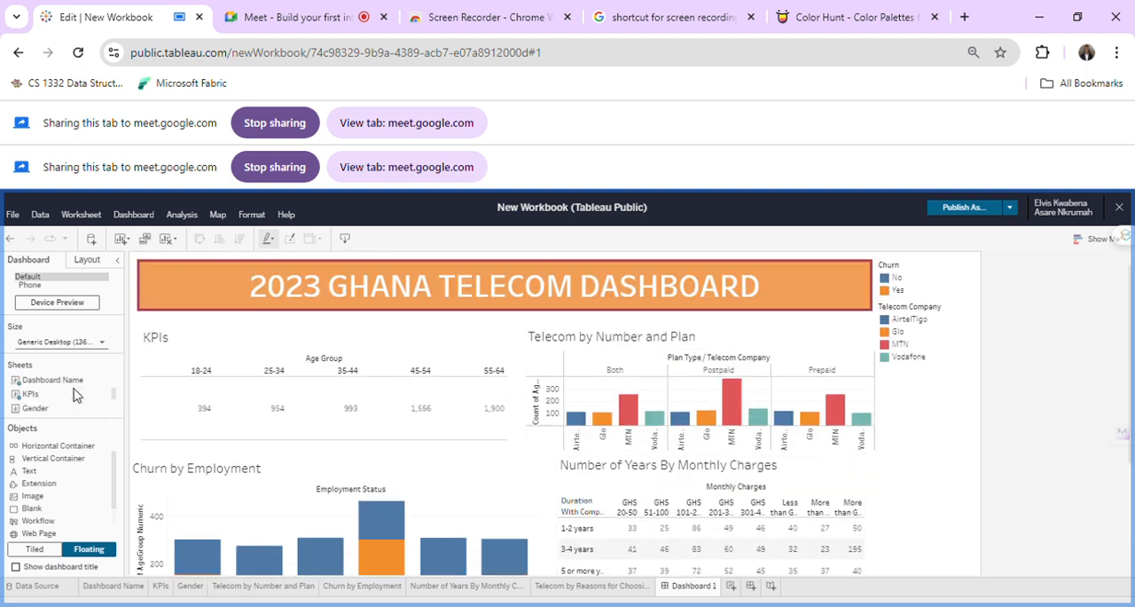
# Add the Gender sheet to the dashboard as a floating object and place it below the Churn by Employment chart.
pyautogui.scroll(-2, 75, 395)
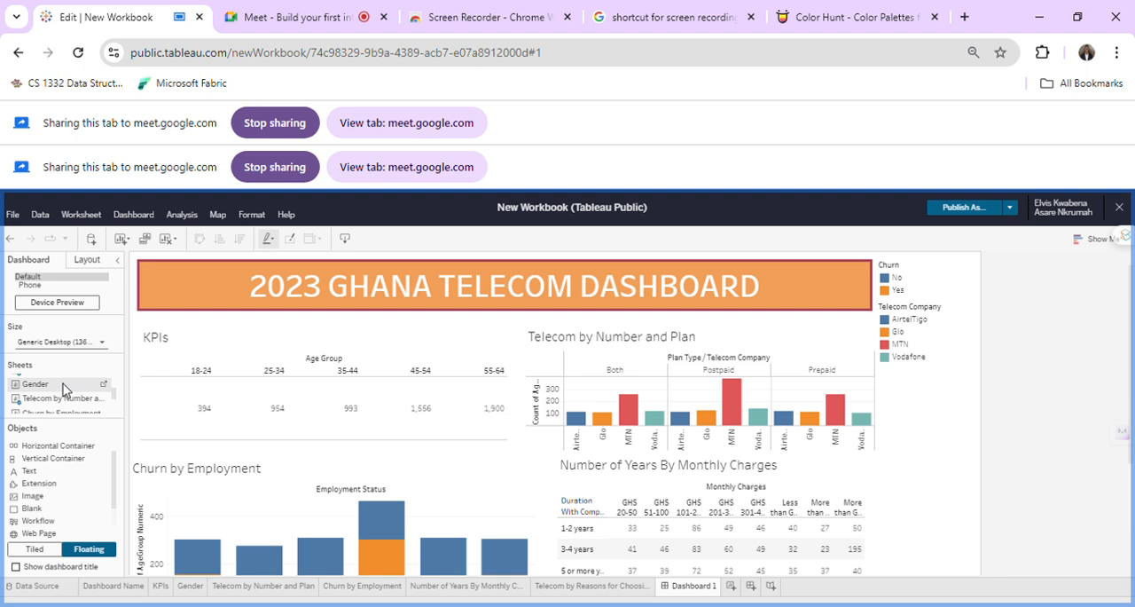
pyautogui.moveTo(65, 388); pyautogui.dragTo(334, 430)
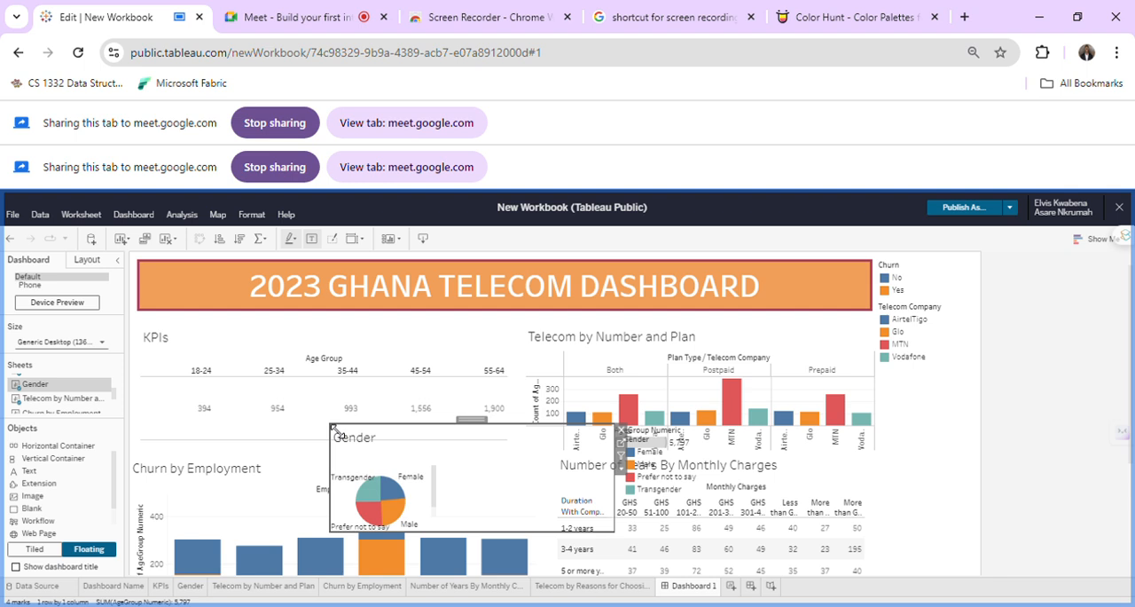
pyautogui.scroll(-4, 477, 479)
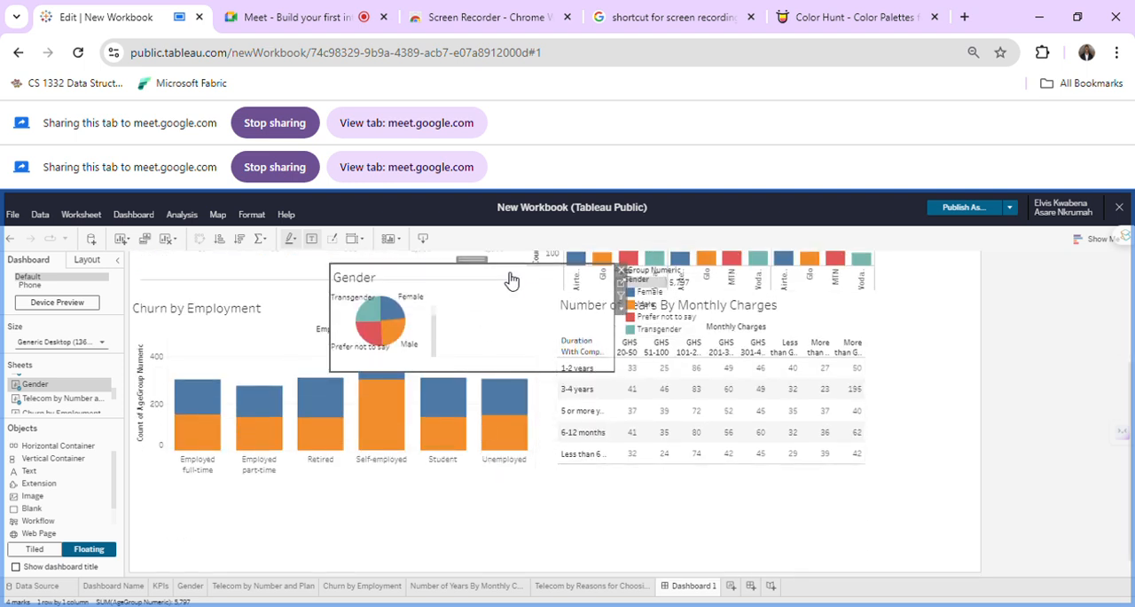
pyautogui.moveTo(482, 268); pyautogui.dragTo(306, 476)
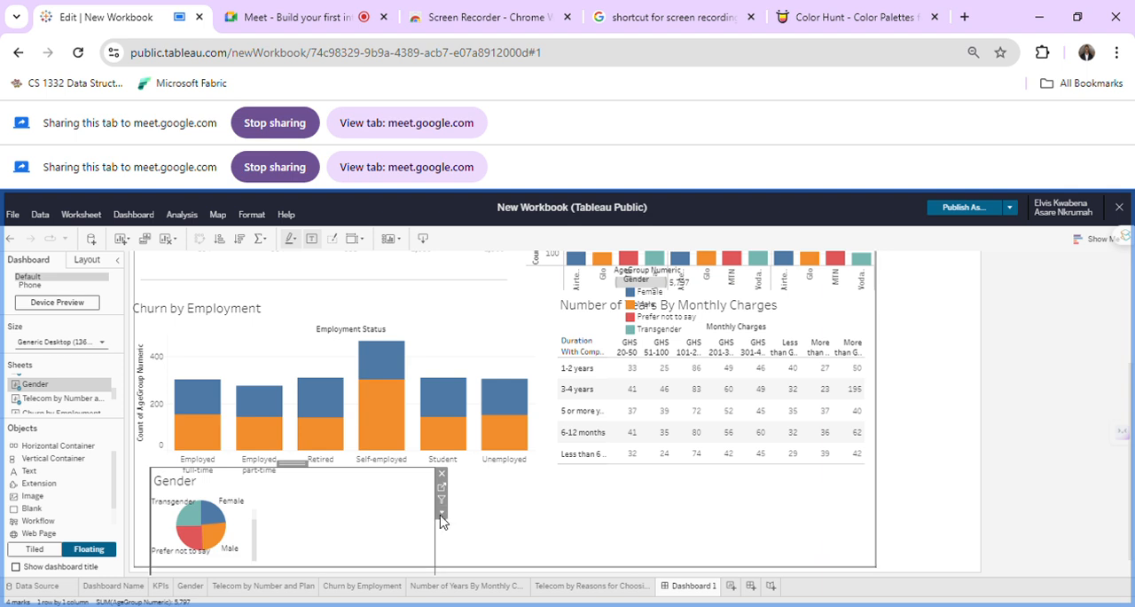
# Set the Gender pie chart's fit to Entire View.
pyautogui.click(441, 513)
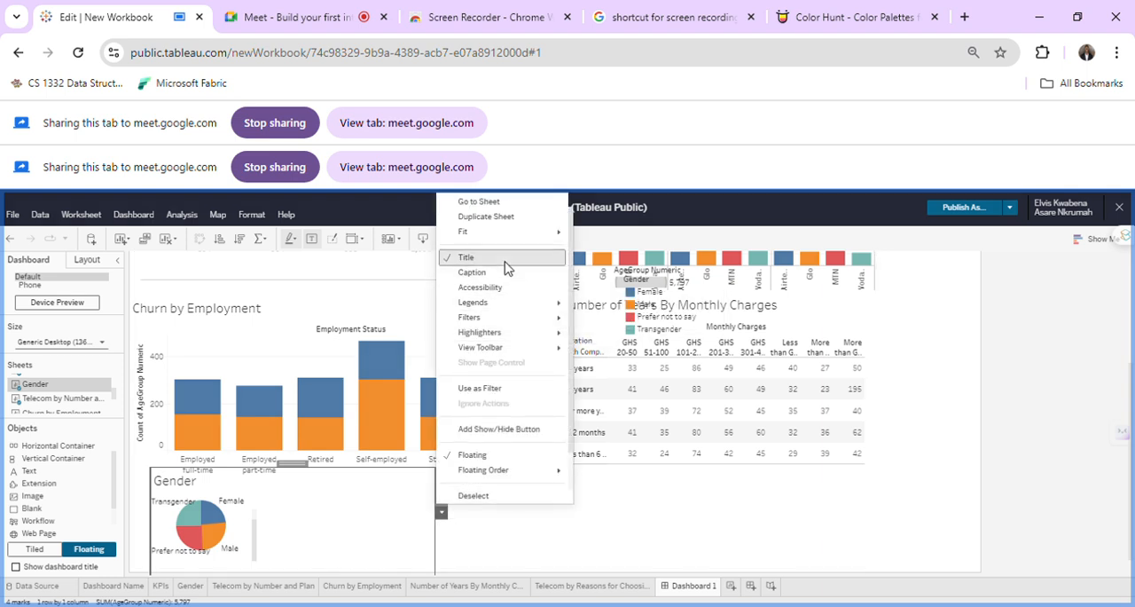
pyautogui.moveTo(495, 239)
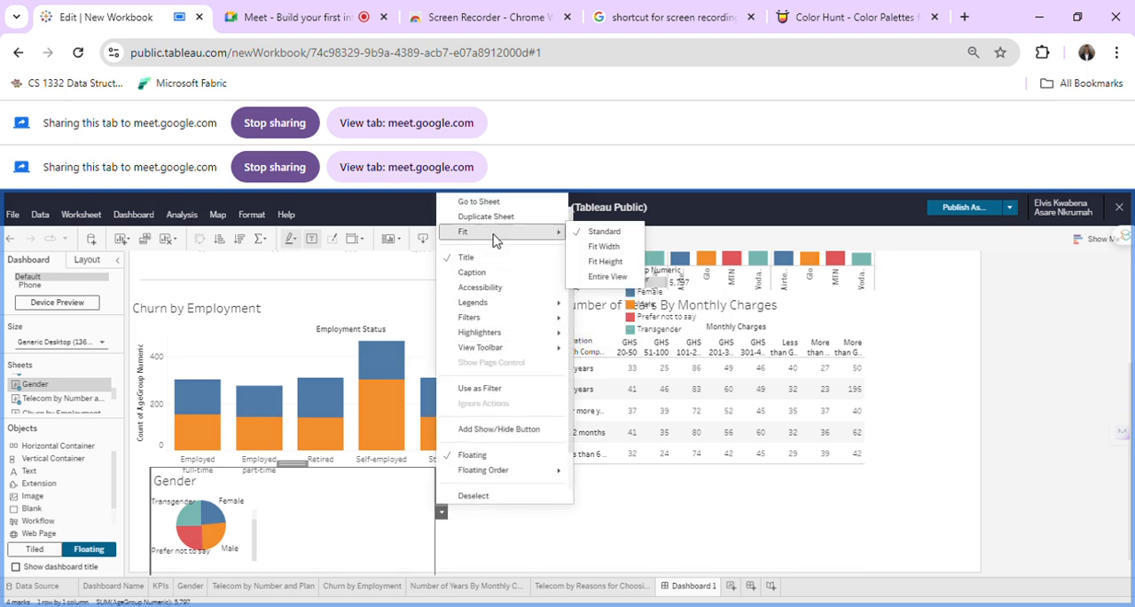
pyautogui.click(625, 266)
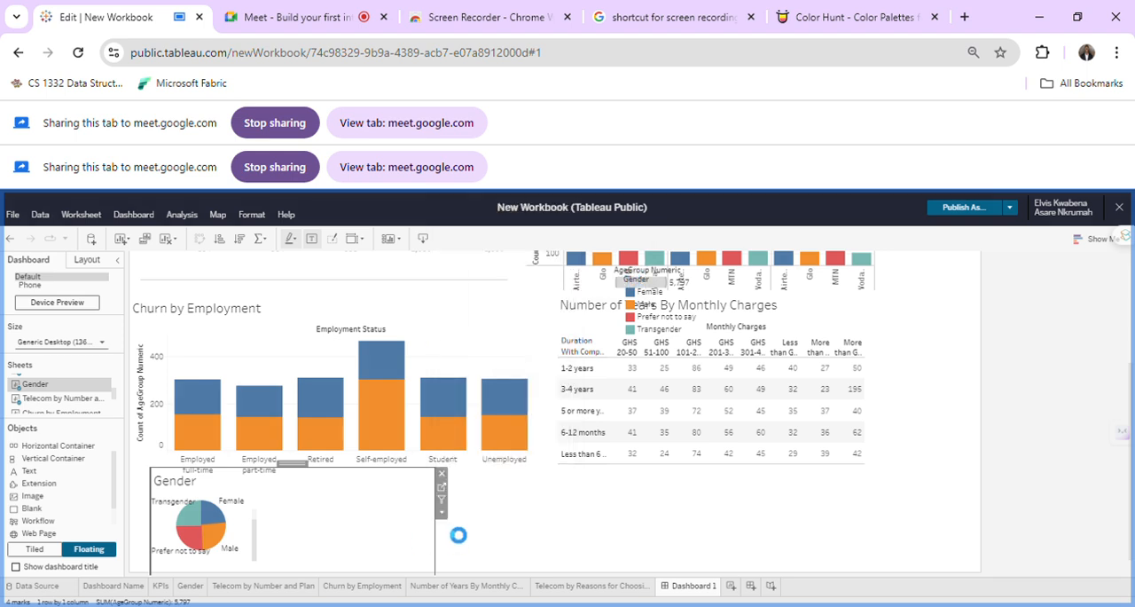
pyautogui.click(442, 513)
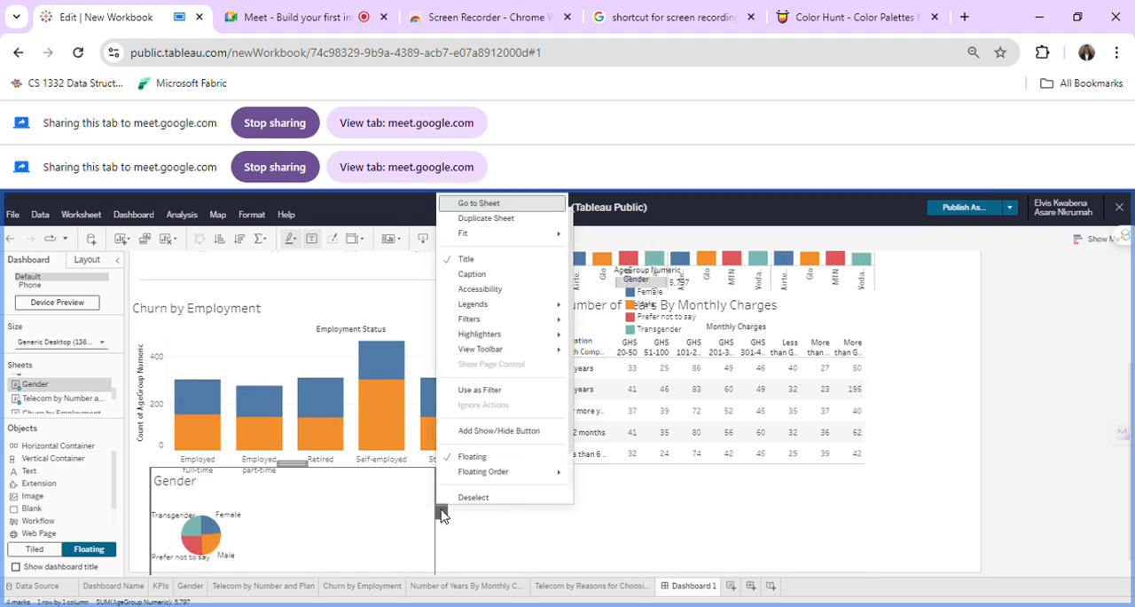
pyautogui.moveTo(526, 240)
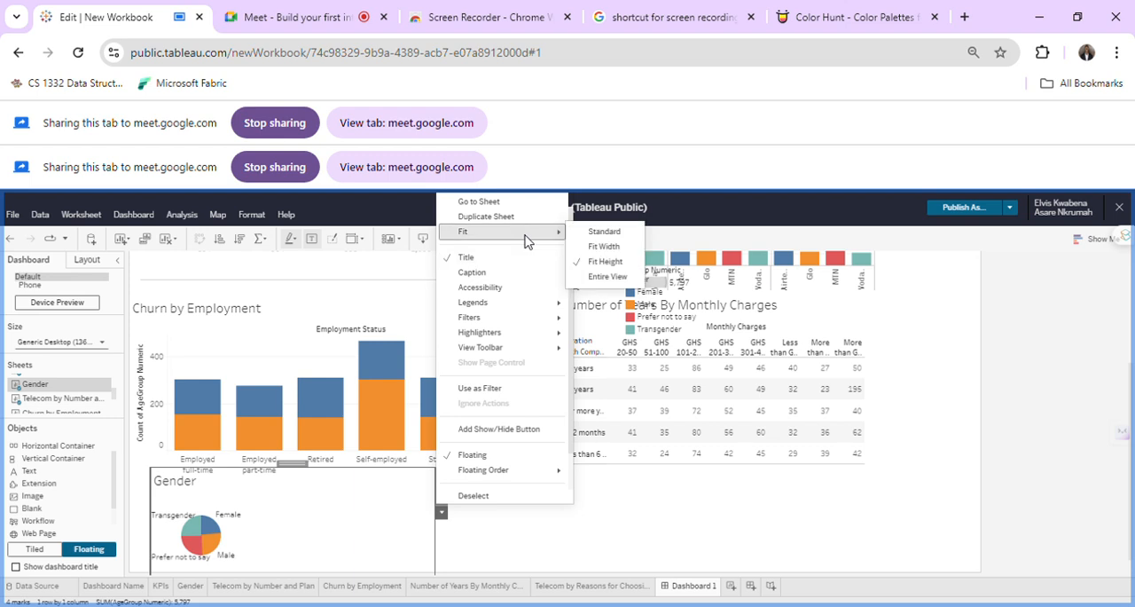
pyautogui.click(601, 278)
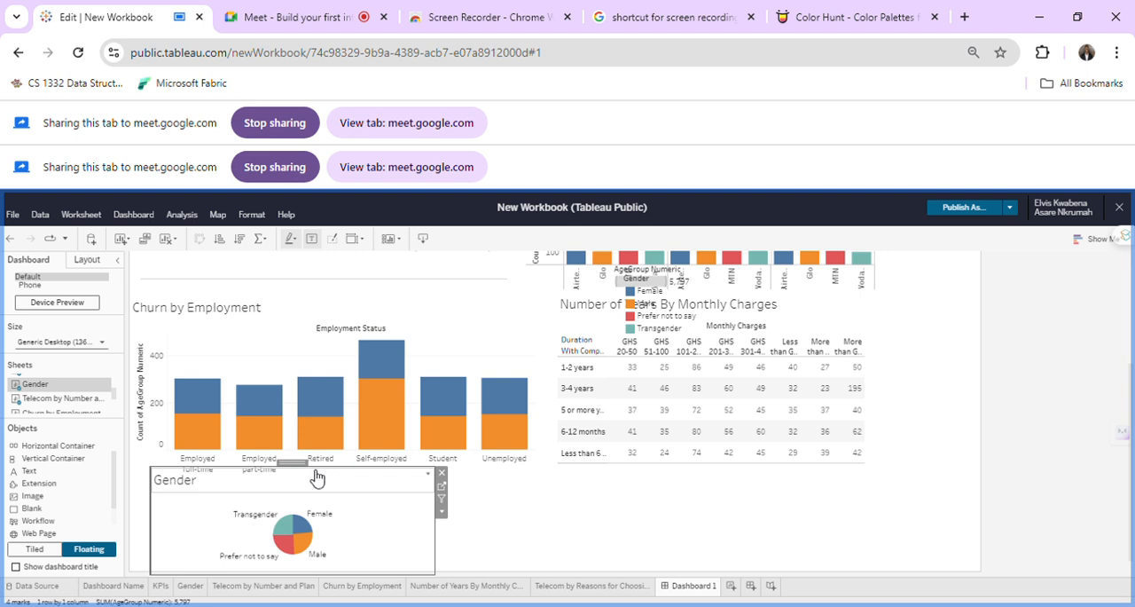
# Align the Gender sheet with the Churn by Employment chart's left edge and narrow it around the pie.
pyautogui.moveTo(306, 475)
pyautogui.mouseDown()
pyautogui.moveTo(368, 425)
pyautogui.moveTo(375, 459)
pyautogui.moveTo(286, 470)
pyautogui.mouseUp()
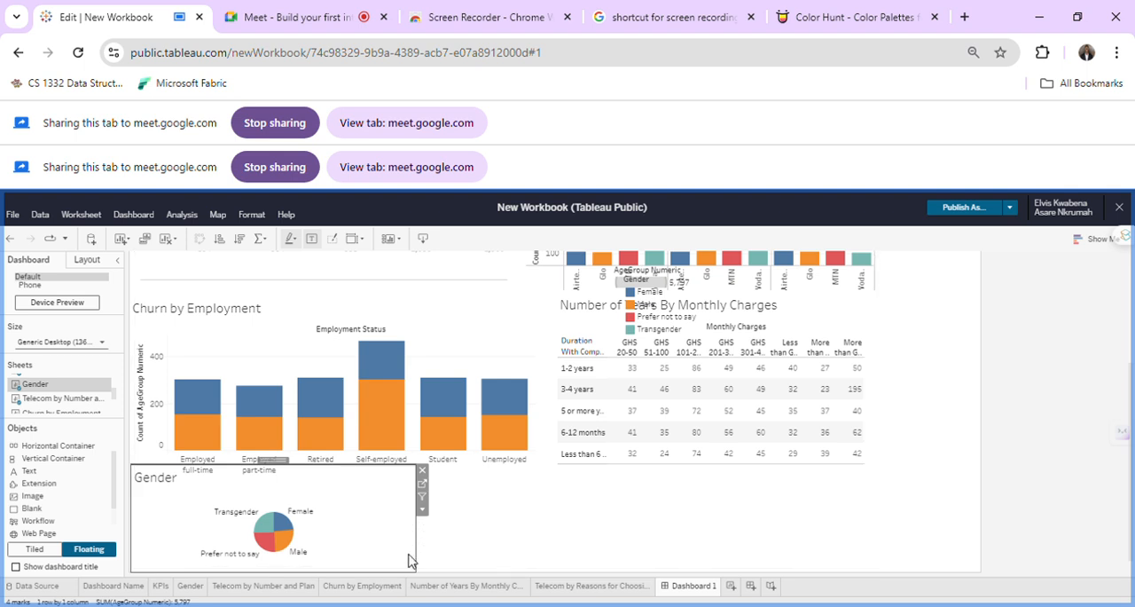
pyautogui.moveTo(346, 548); pyautogui.dragTo(347, 549)
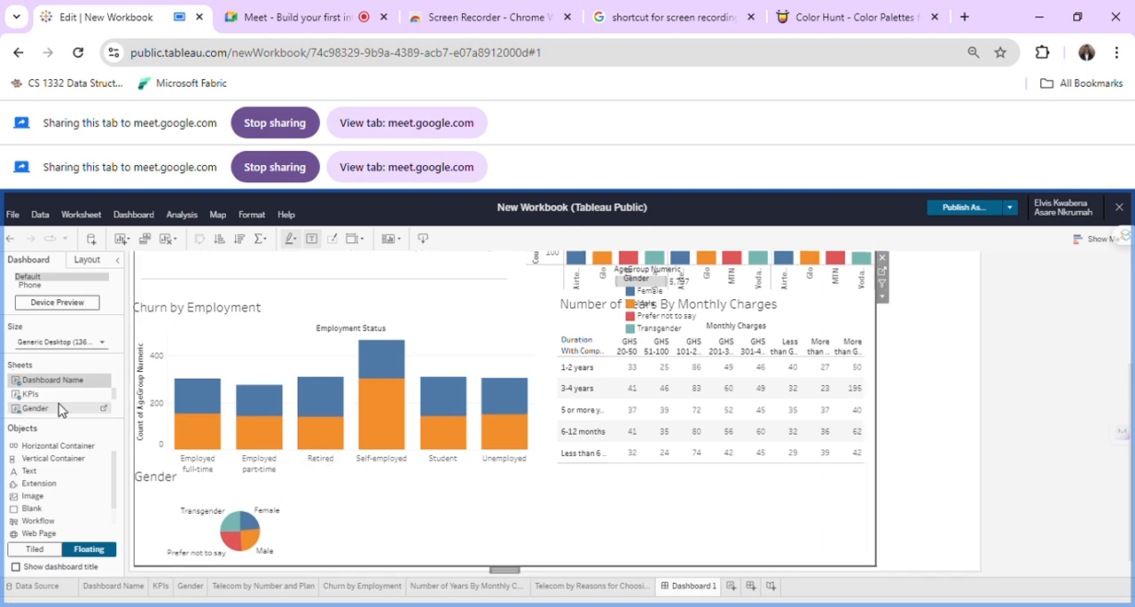
# Add the Telecom by Reasons for Choosing sheet below the existing charts and widen it toward the Gender pie chart.
pyautogui.scroll(-2, 60, 403)
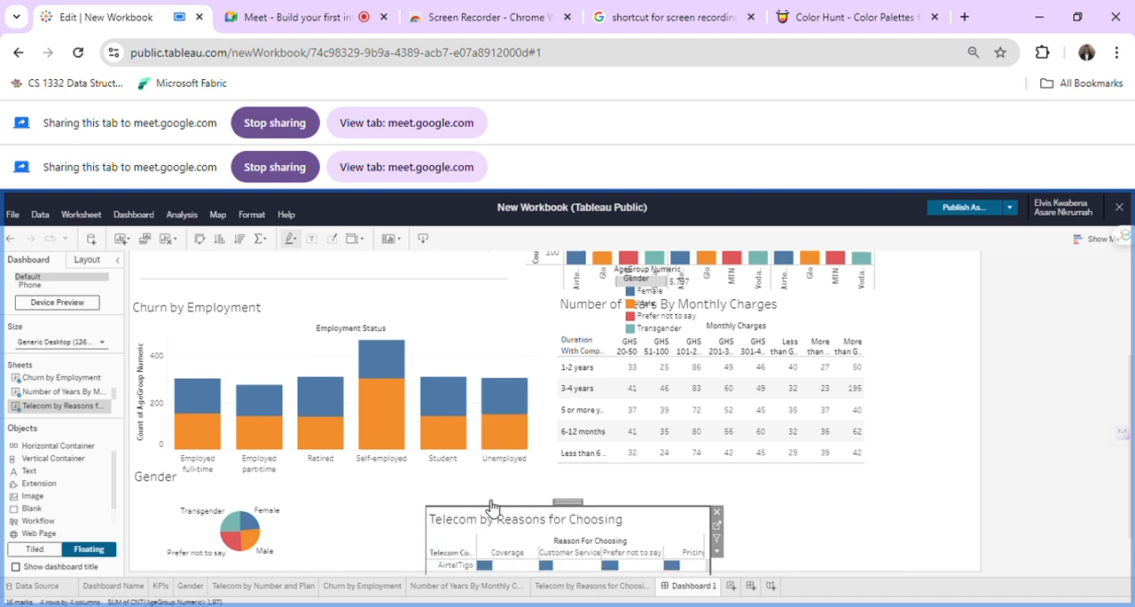
pyautogui.moveTo(574, 503); pyautogui.dragTo(573, 462)
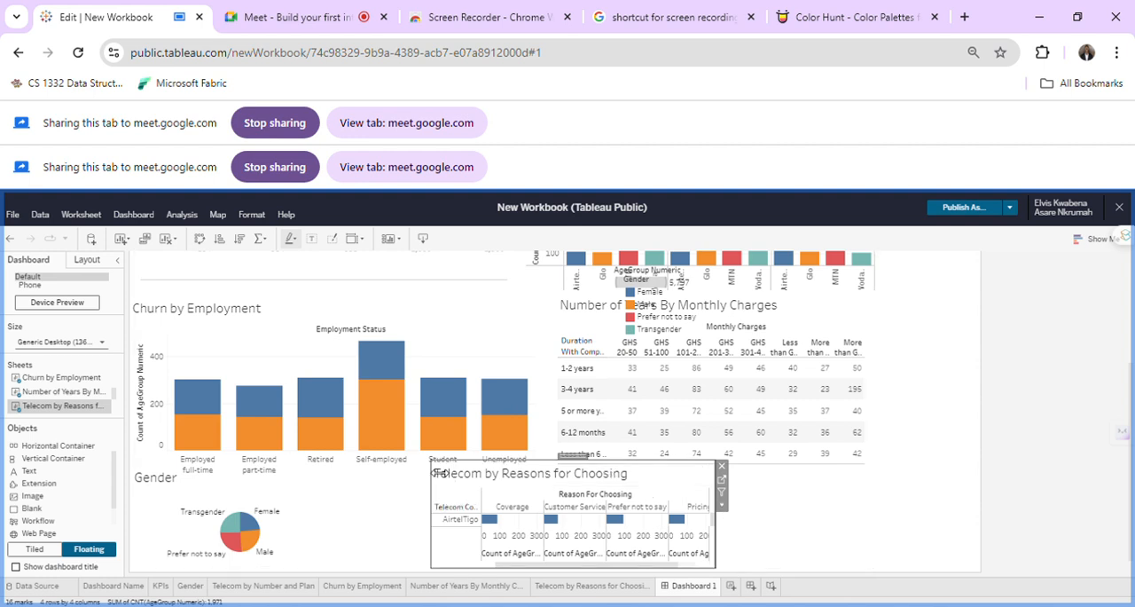
pyautogui.moveTo(303, 500); pyautogui.dragTo(298, 501)
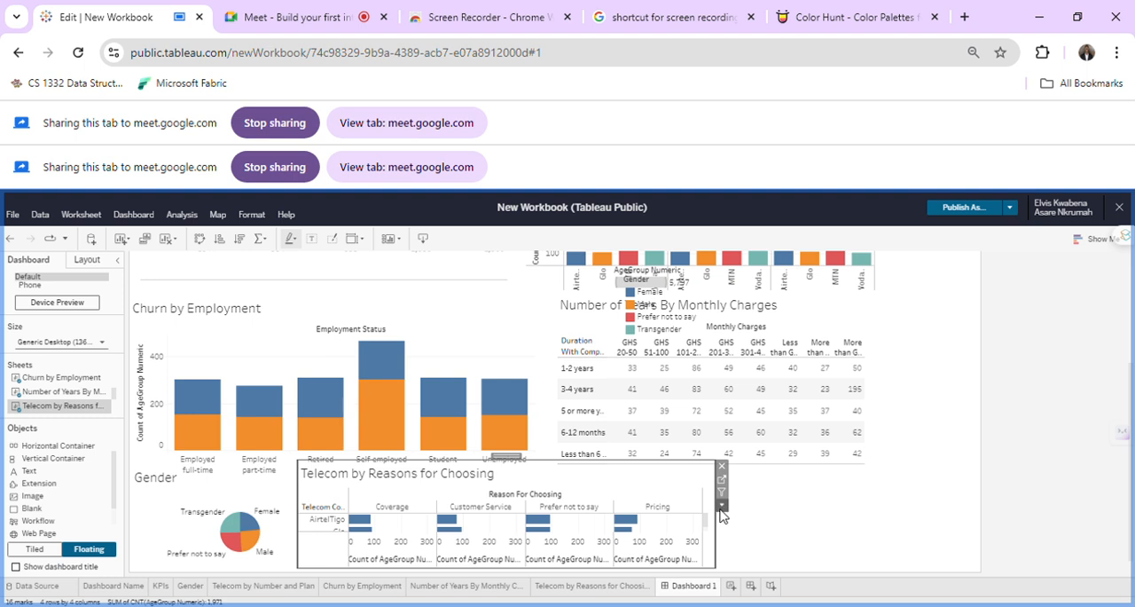
# Set the Telecom by Reasons for Choosing chart's fit to Entire View.
pyautogui.click(720, 508)
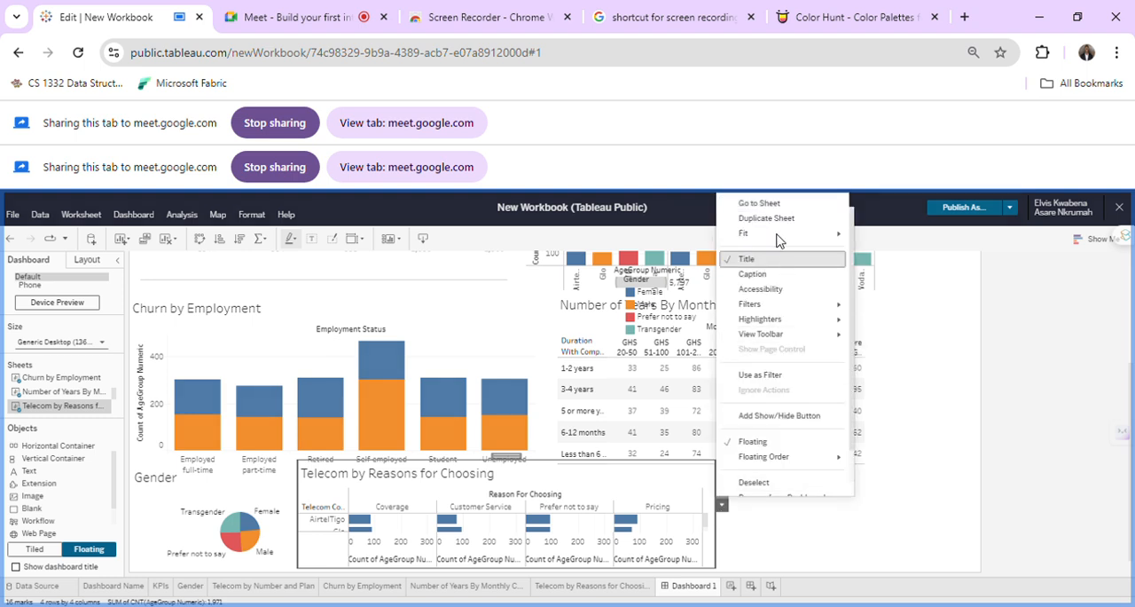
pyautogui.moveTo(778, 238)
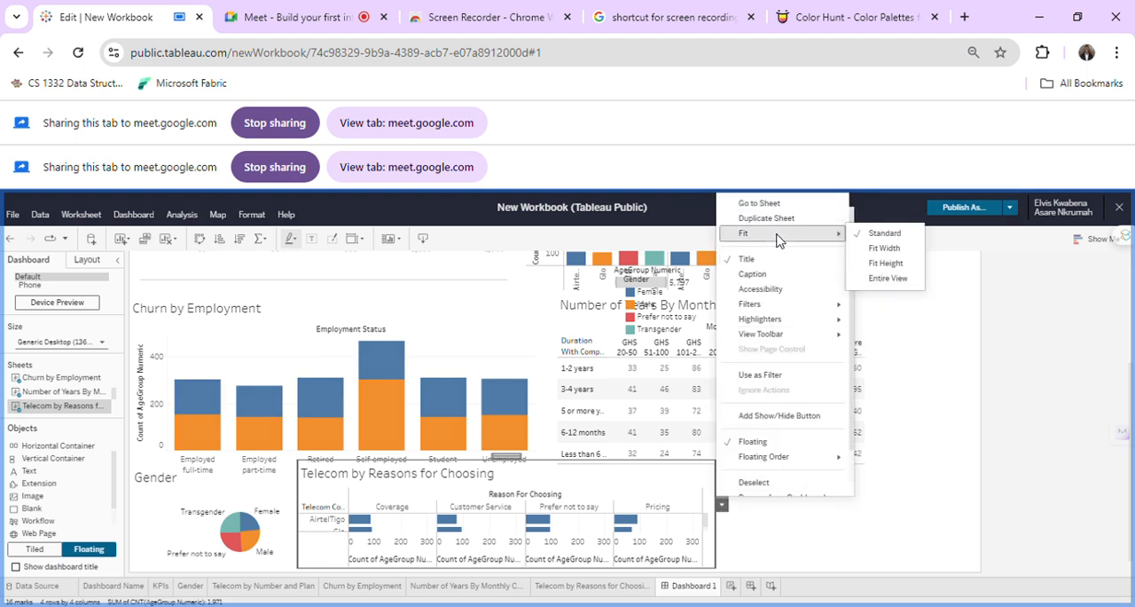
pyautogui.click(897, 279)
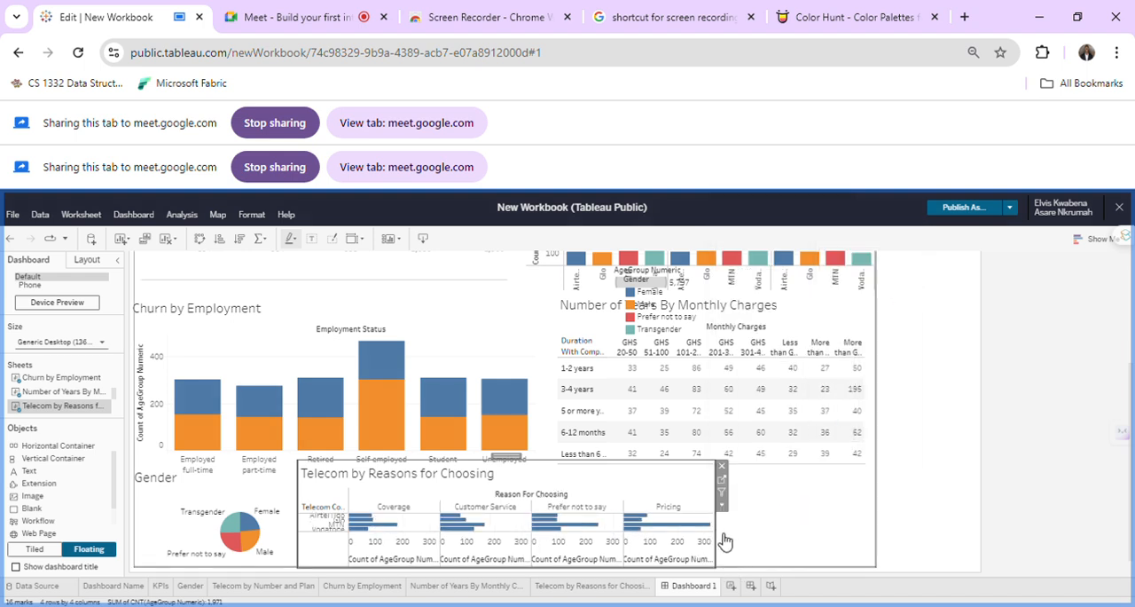
# Widen the Telecom by Reasons for Choosing chart to the dashboard content's right edge and lower its top edge slightly.
pyautogui.moveTo(724, 519); pyautogui.dragTo(907, 525)
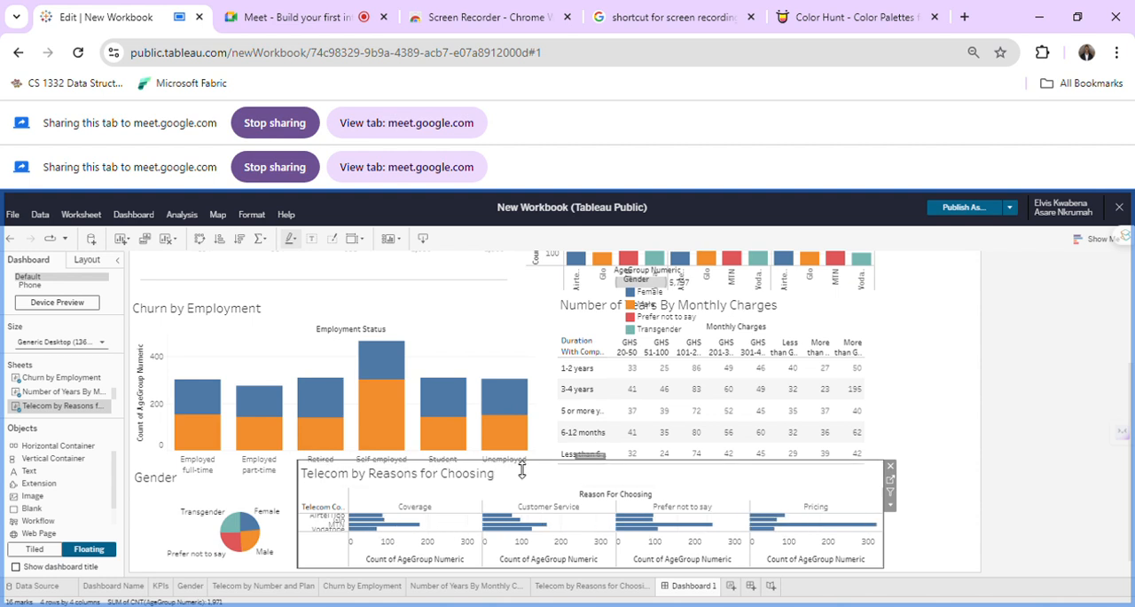
pyautogui.moveTo(523, 493); pyautogui.dragTo(532, 495)
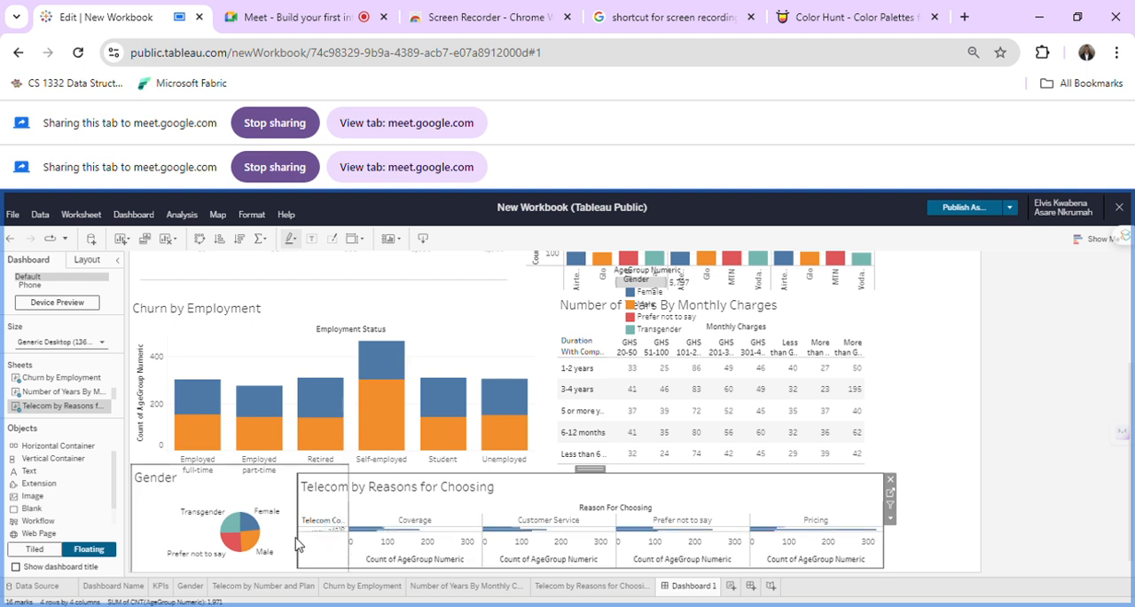
pyautogui.moveTo(654, 434)
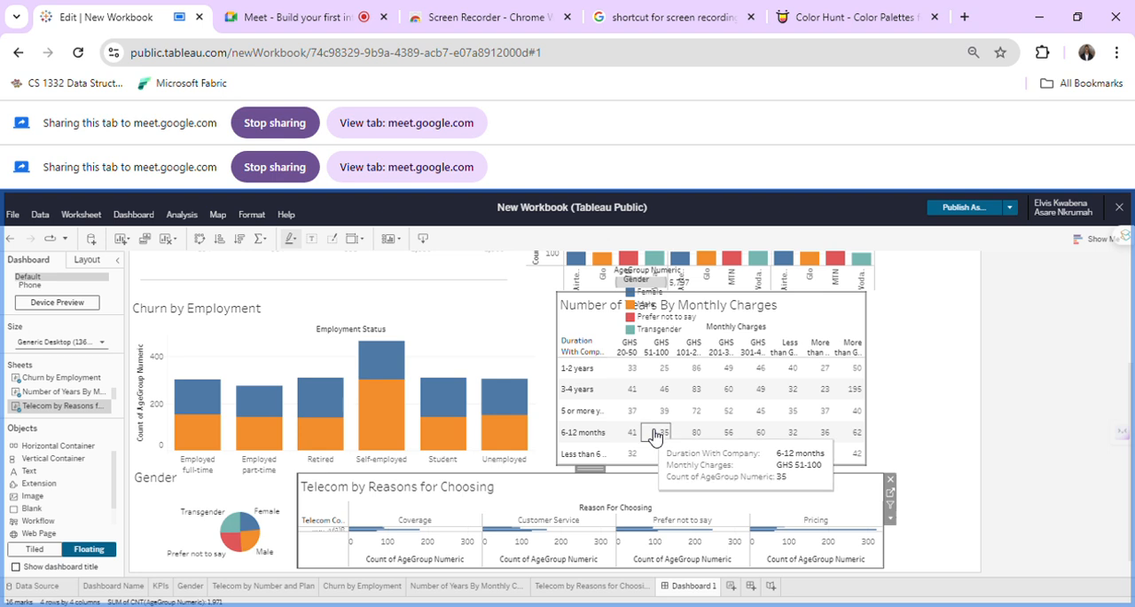
# Move the floating Gender legend beneath the telecom company legend, beside the Telecom by Number and Plan chart.
pyautogui.scroll(2, 568, 372)
pyautogui.scroll(-1, 654, 403)
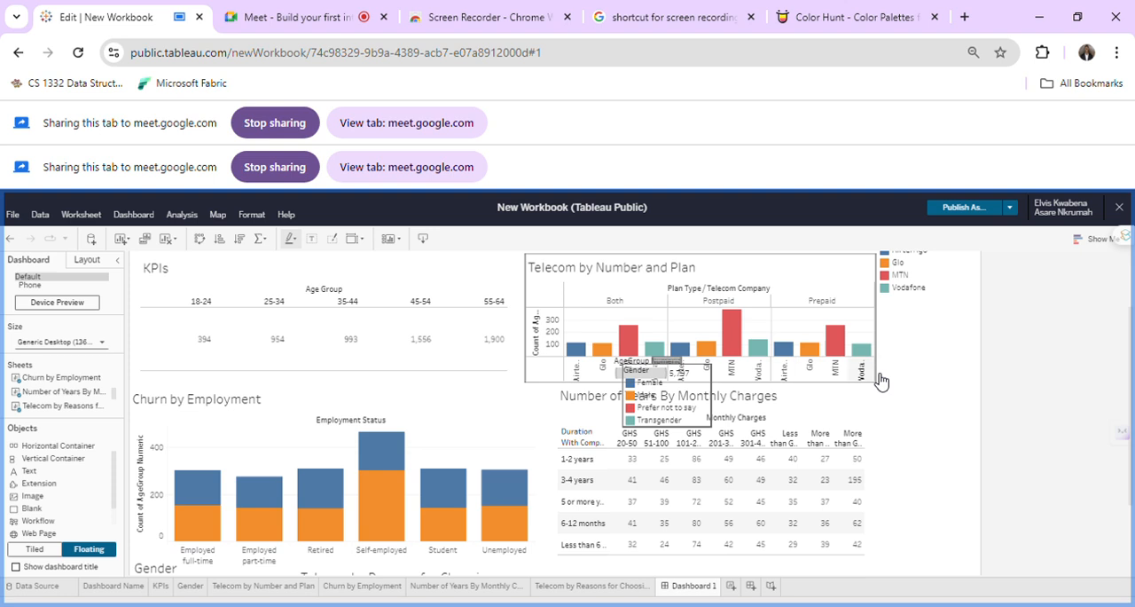
pyautogui.click(674, 368)
pyautogui.moveTo(674, 367); pyautogui.dragTo(927, 297)
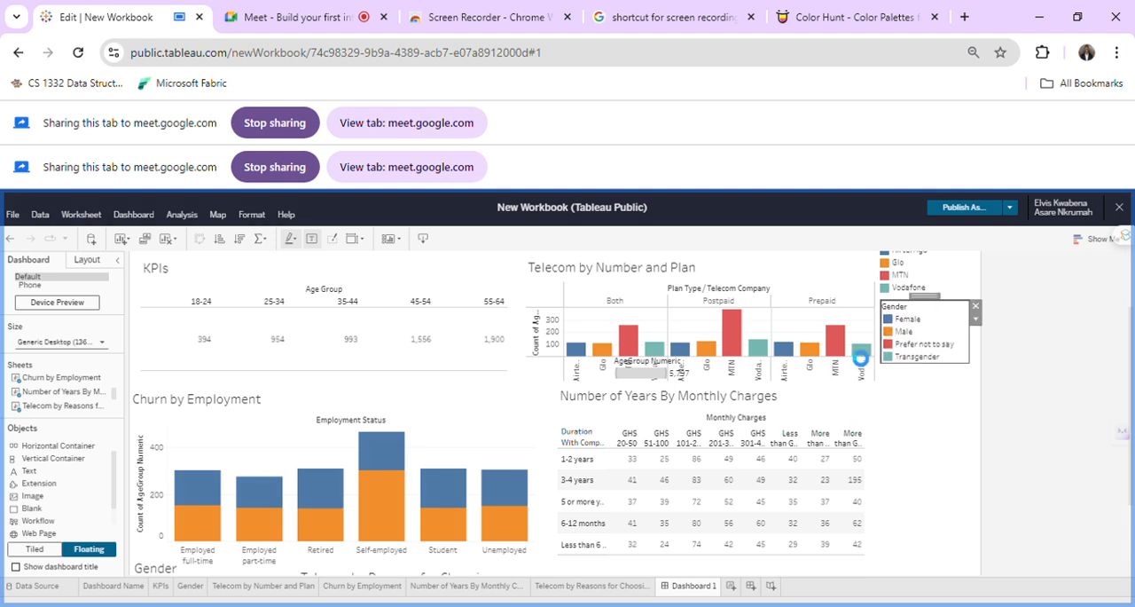
# Remove the floating AgeGroup Numeric size legend from the dashboard.
pyautogui.click(633, 383)
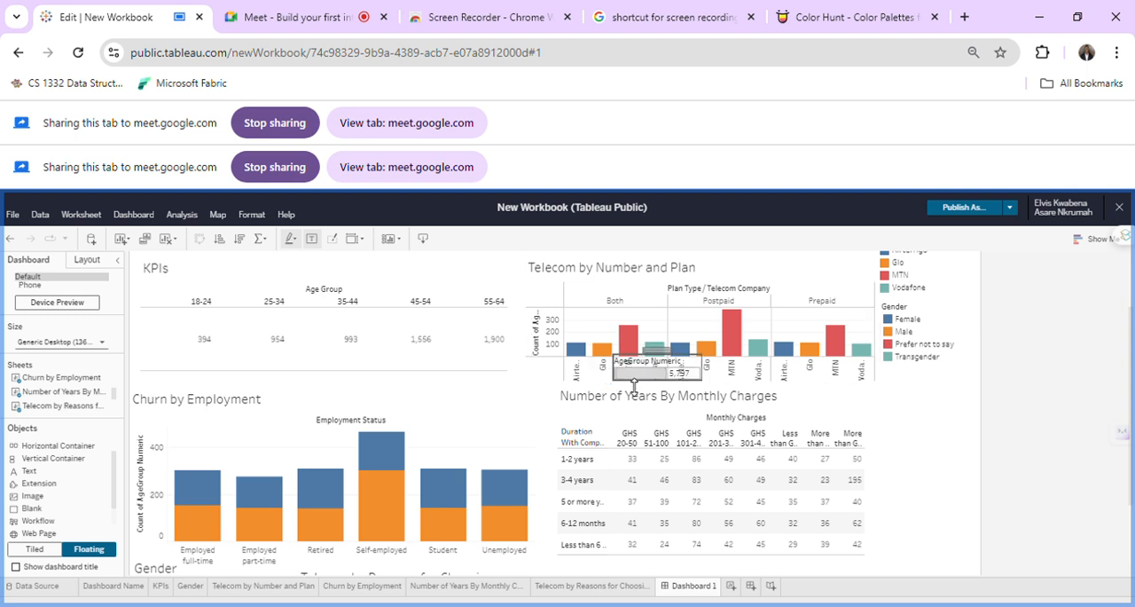
pyautogui.moveTo(632, 366); pyautogui.dragTo(699, 401)
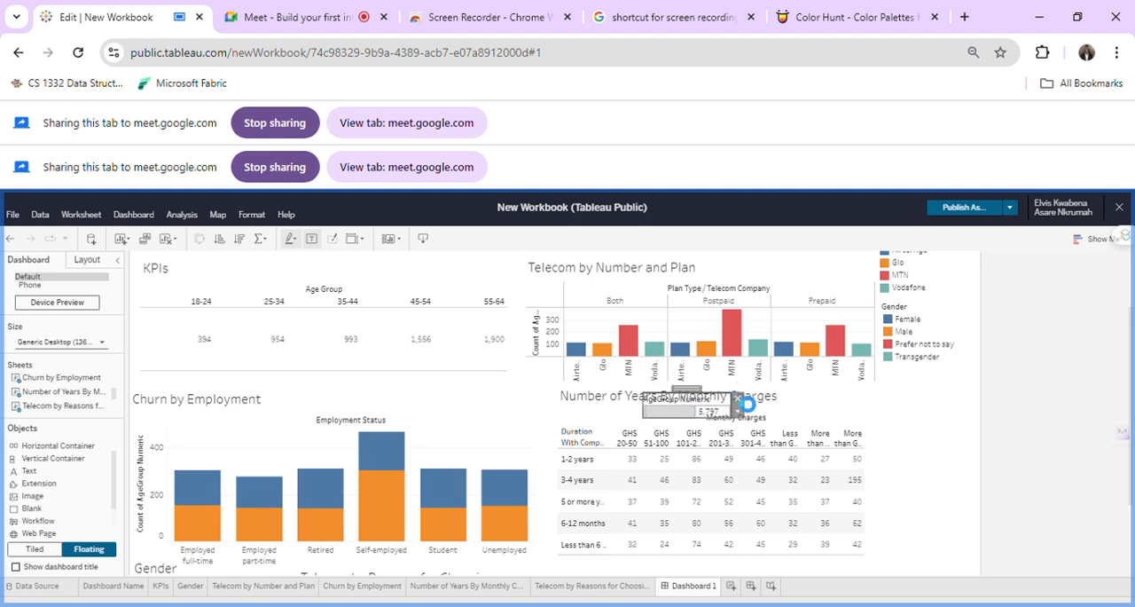
pyautogui.click(738, 398)
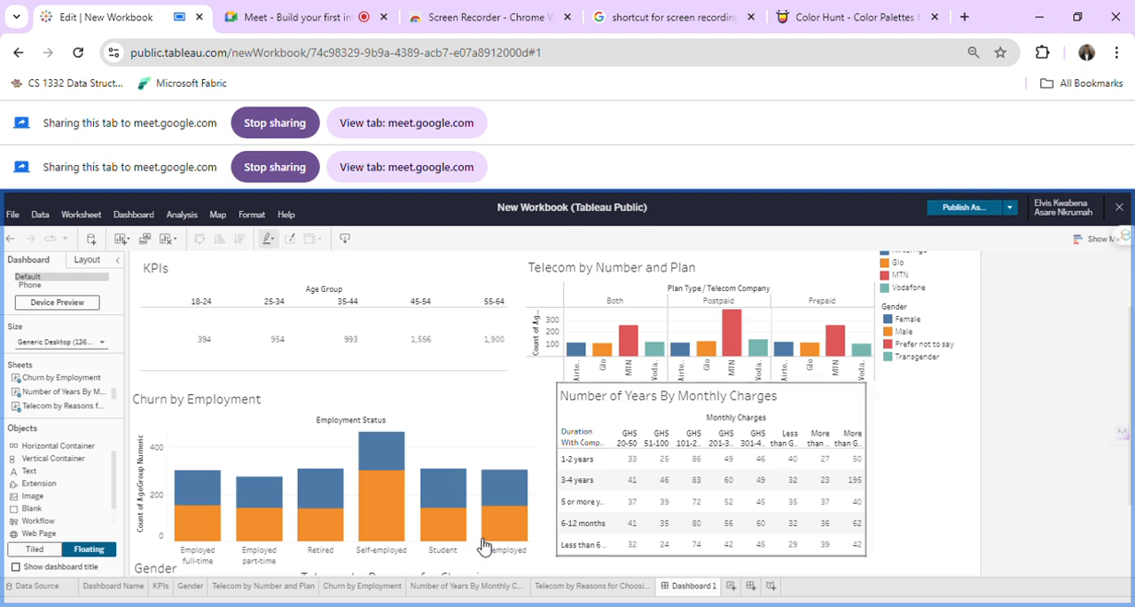
# Remove the Telecom by Reasons for Choosing chart from the dashboard.
pyautogui.scroll(-2, 484, 542)
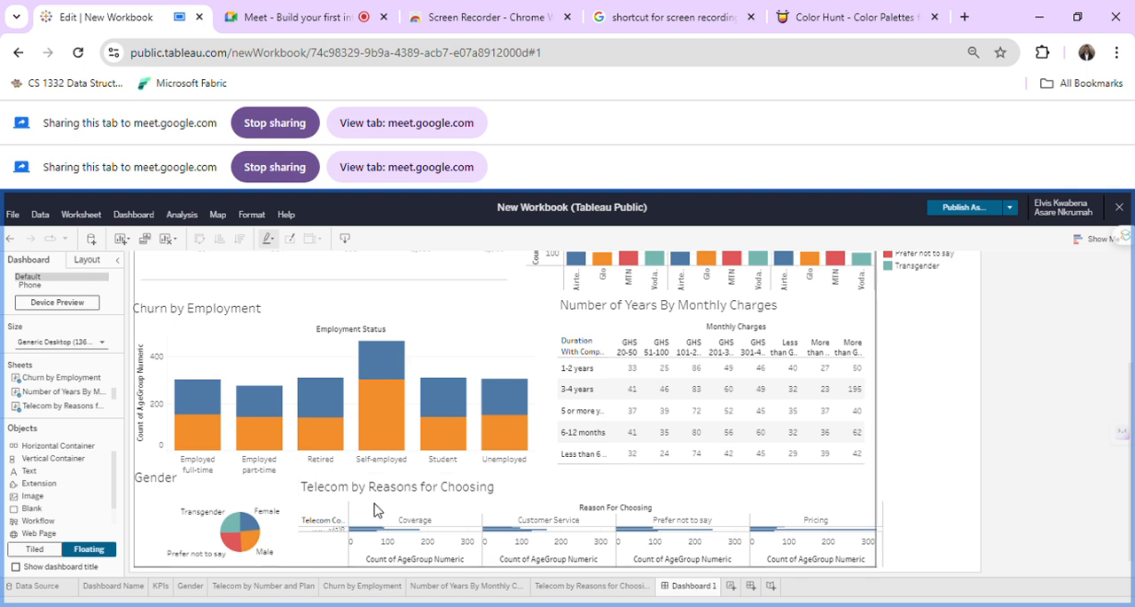
pyautogui.click(417, 493)
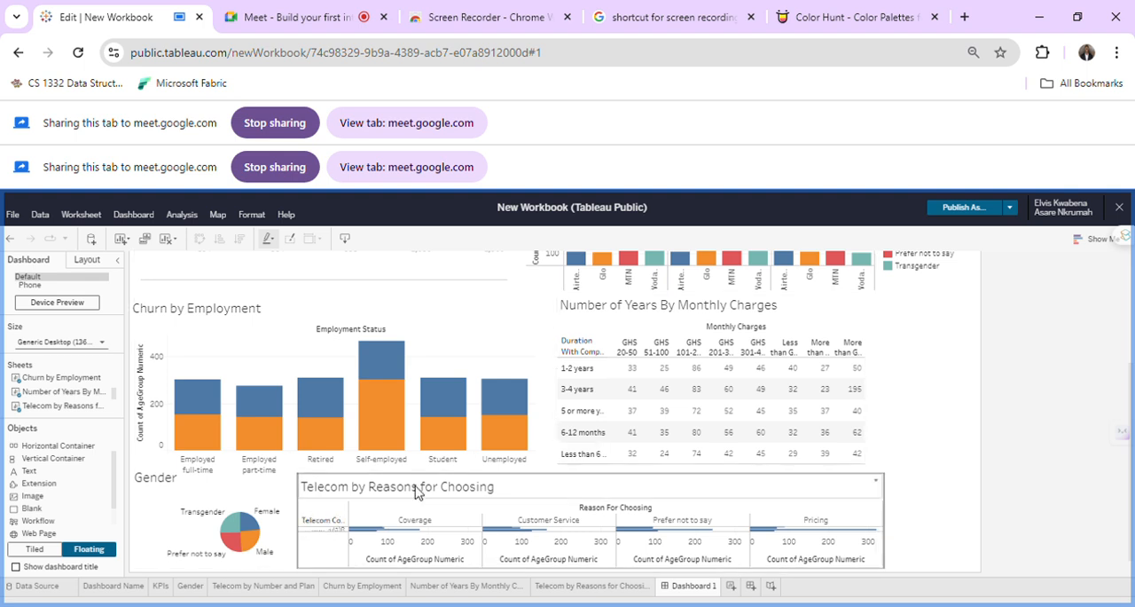
pyautogui.click(583, 494)
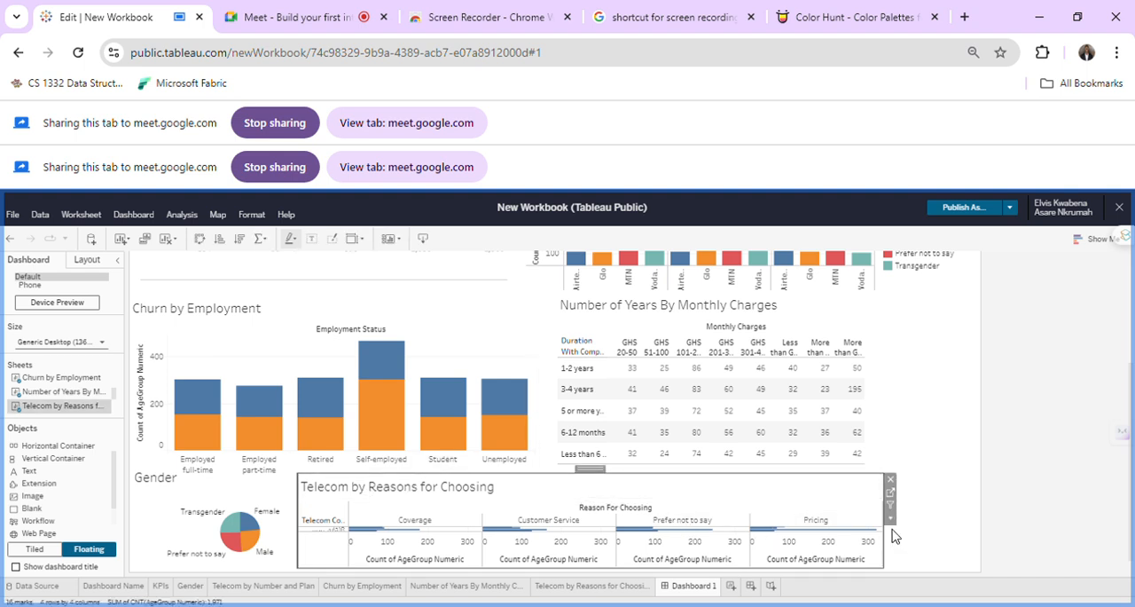
pyautogui.click(891, 481)
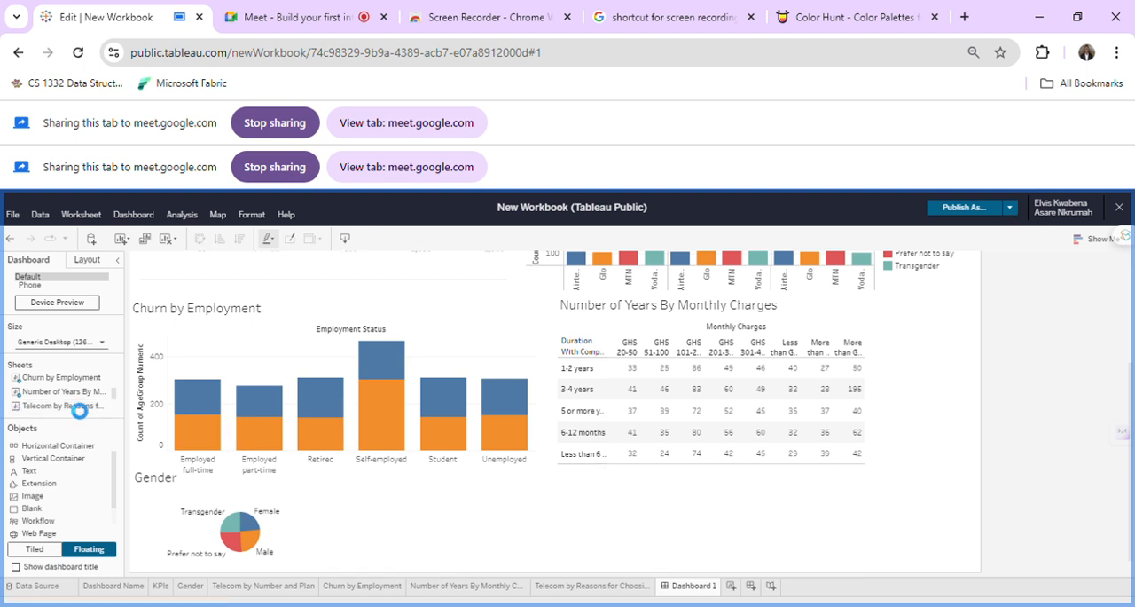
pyautogui.scroll(4, 86, 411)
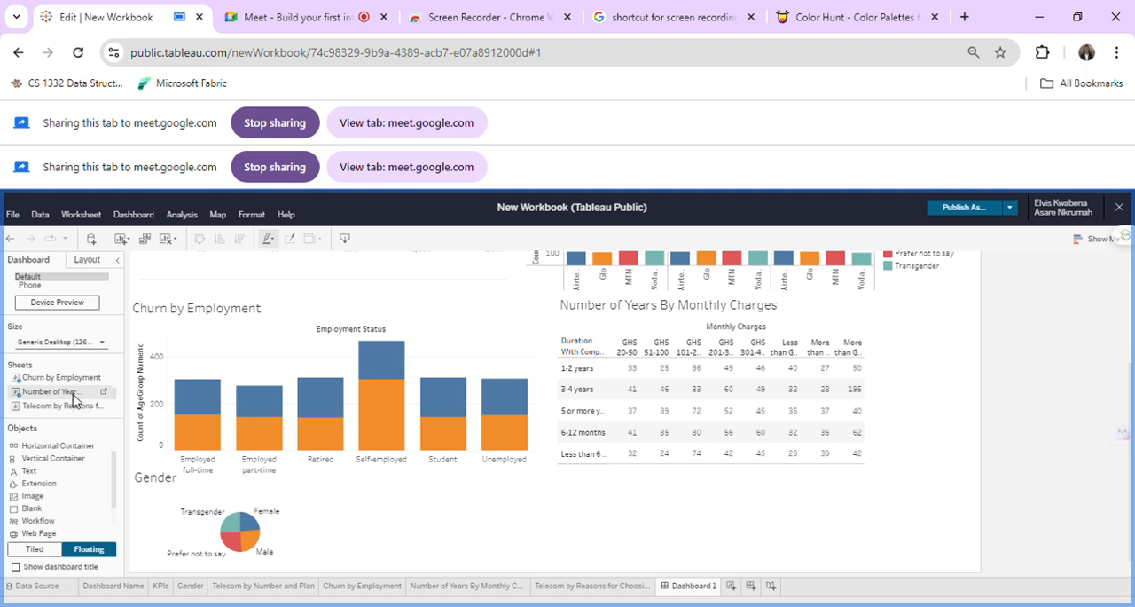
pyautogui.scroll(-4, 74, 400)
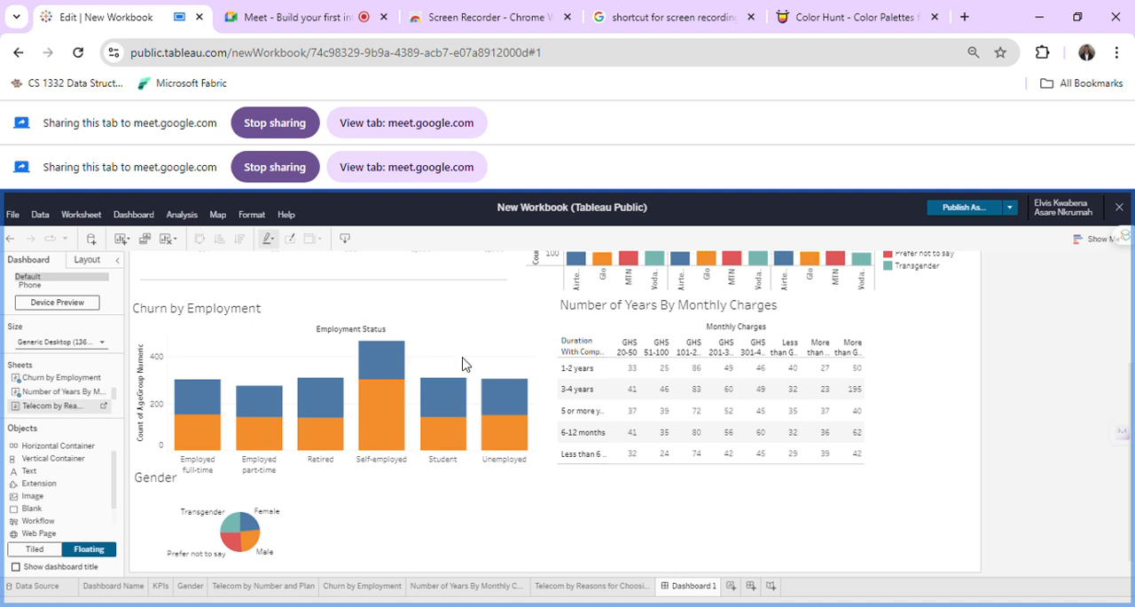
# Move the Number of Years By Monthly Charges table to the dashboard's lower-right corner and shorten it by lowering its top edge.
pyautogui.click(607, 388)
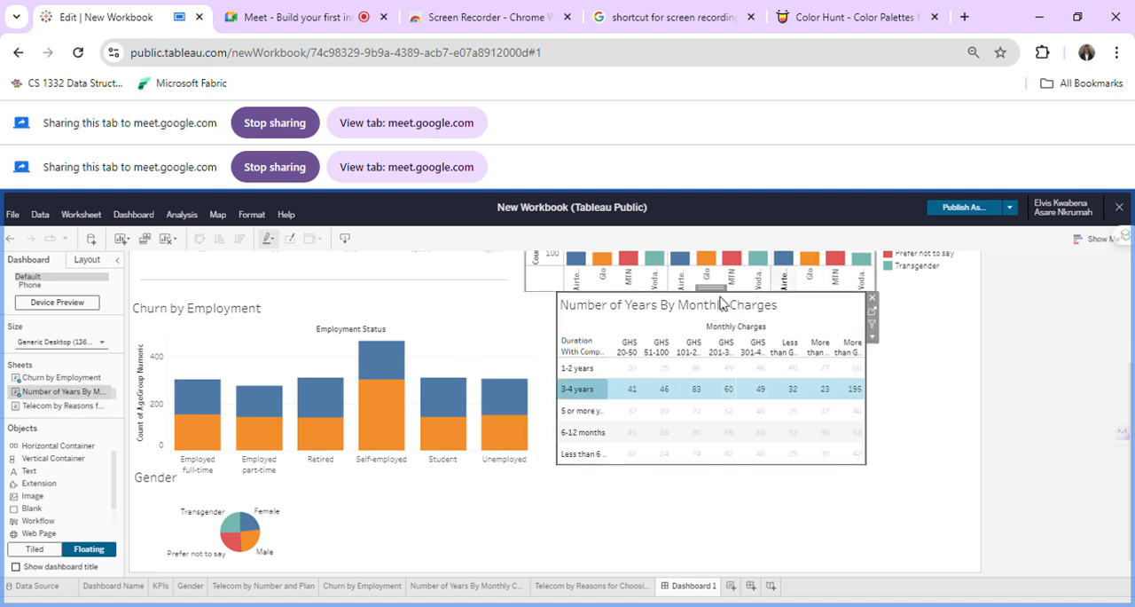
pyautogui.moveTo(715, 296); pyautogui.dragTo(792, 397)
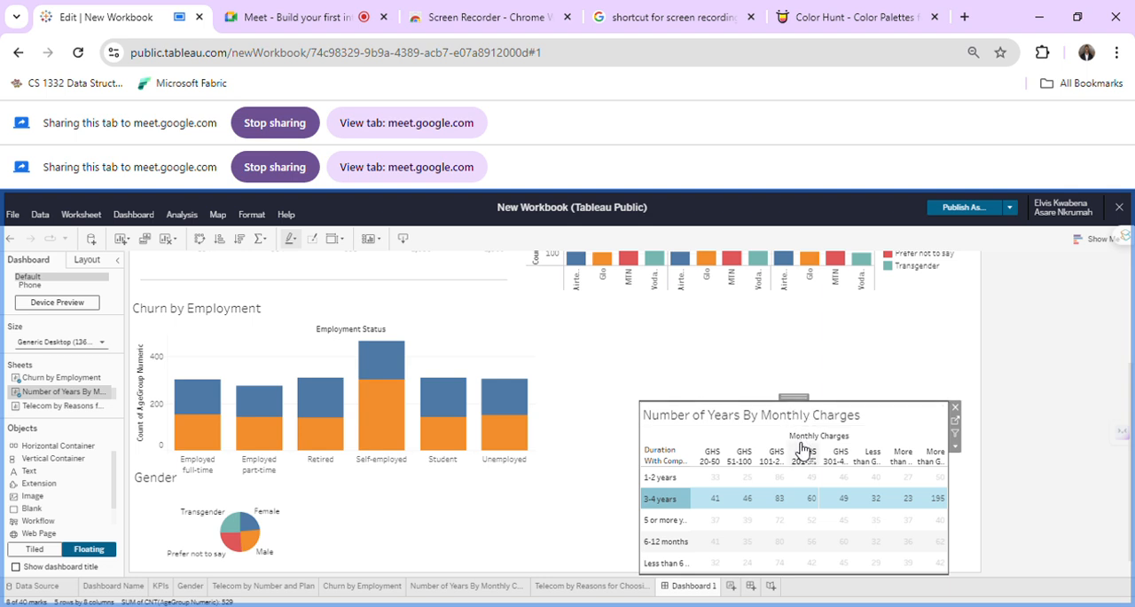
pyautogui.click(861, 409)
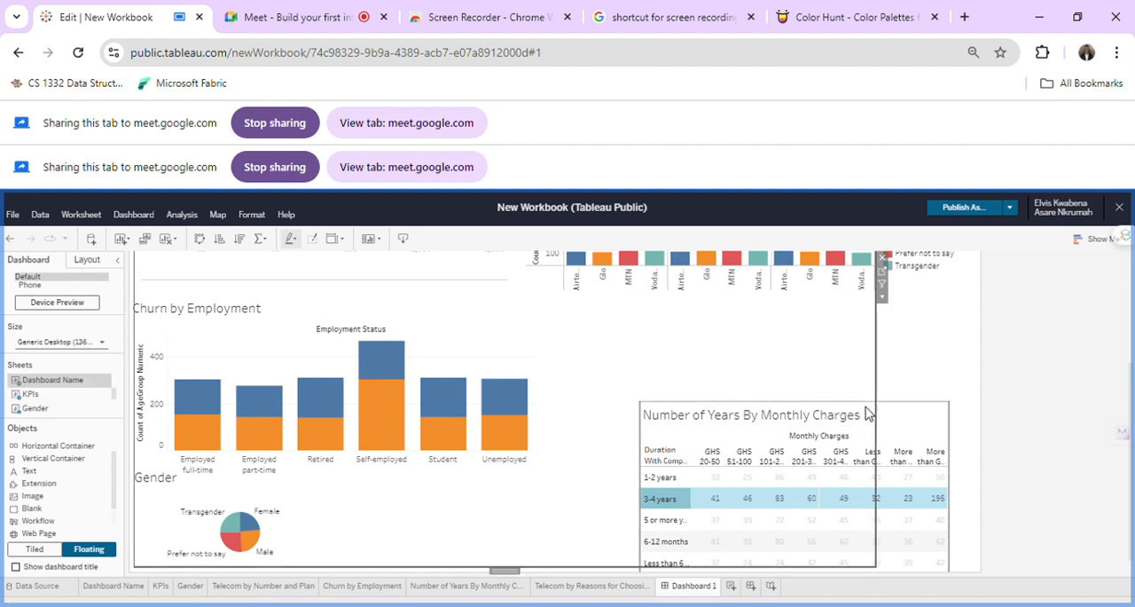
pyautogui.click(868, 408)
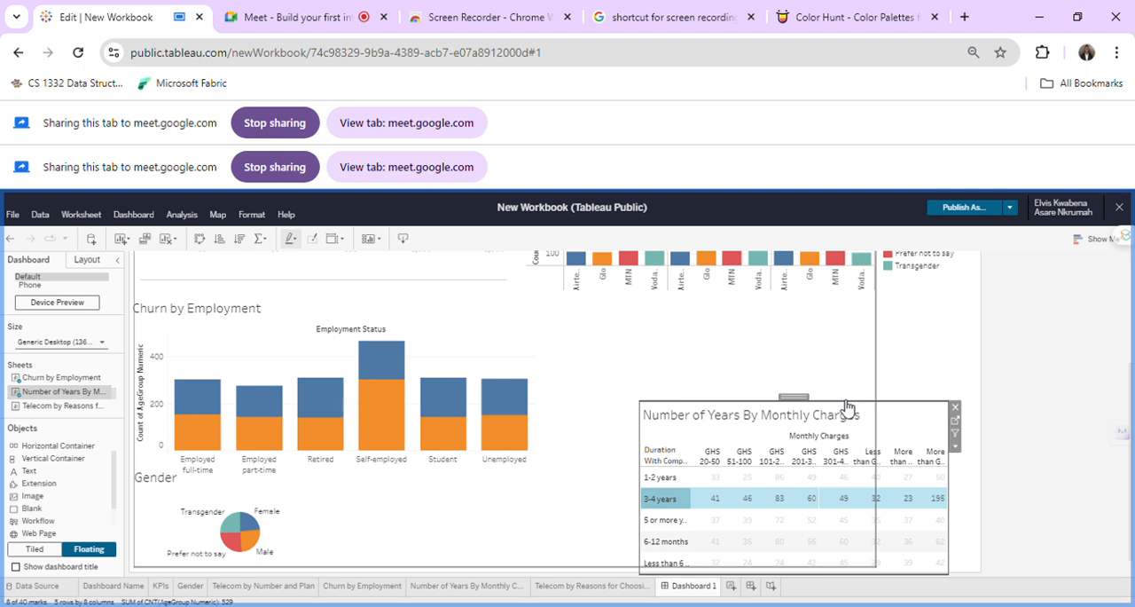
pyautogui.moveTo(843, 448)
pyautogui.mouseDown()
pyautogui.moveTo(846, 483)
pyautogui.moveTo(855, 479)
pyautogui.mouseUp()
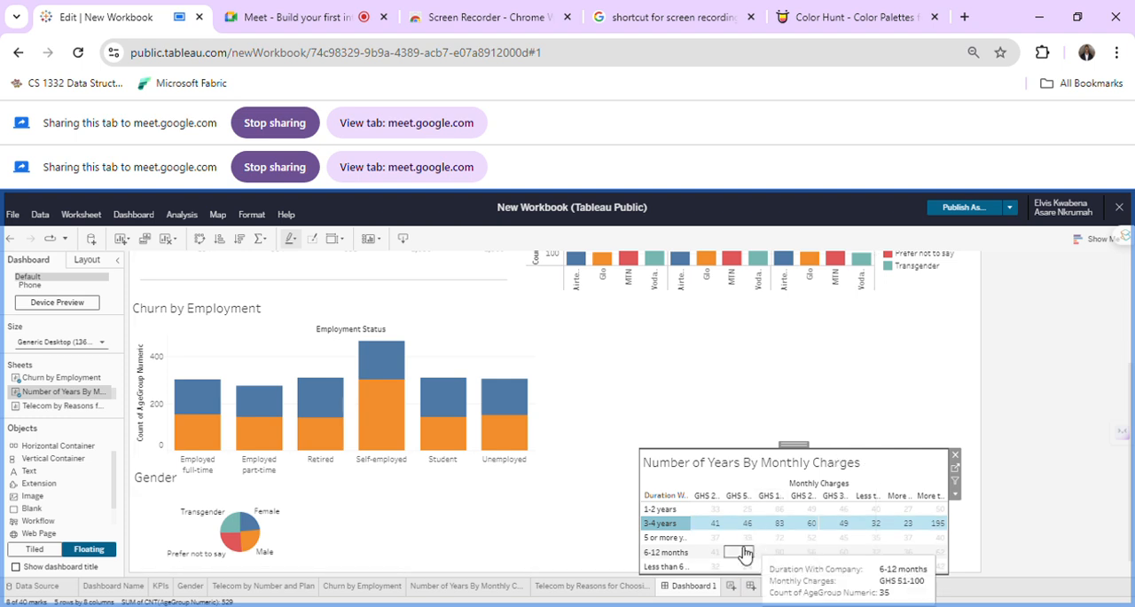
# Narrow the Churn by Employment chart from its left edge and move it down between the Gender pie and the Number of Years table.
pyautogui.click(451, 381)
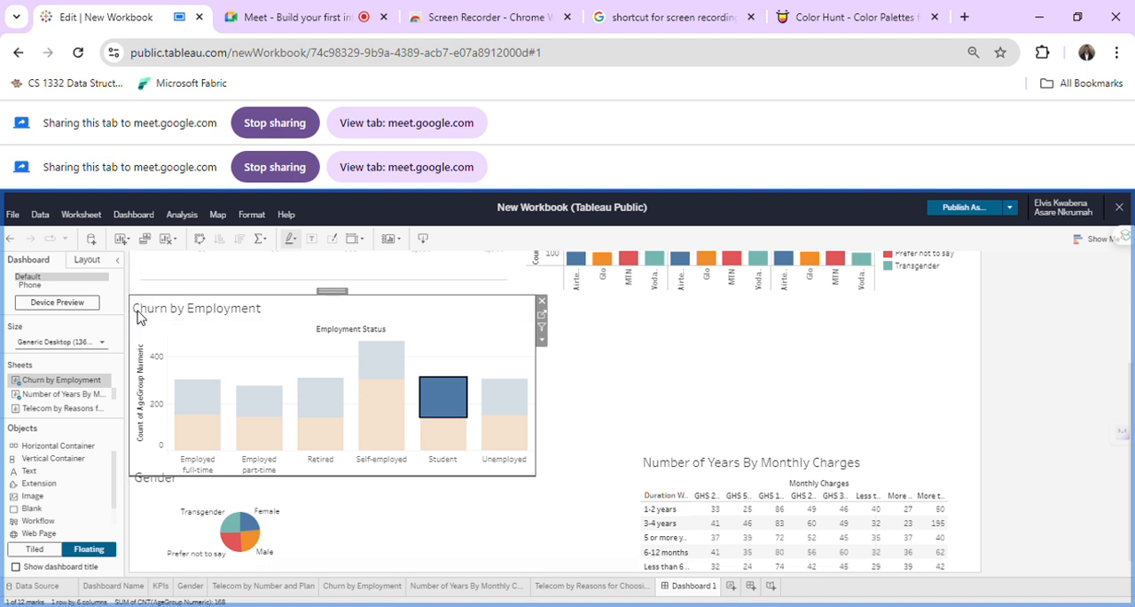
pyautogui.moveTo(137, 324); pyautogui.dragTo(204, 334)
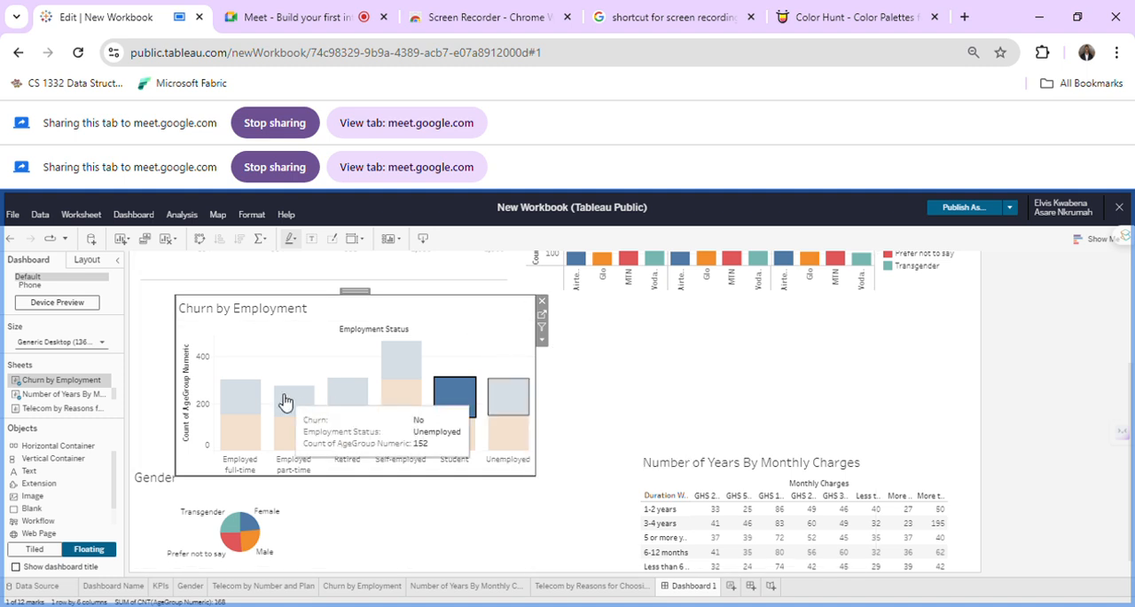
pyautogui.moveTo(184, 382); pyautogui.dragTo(225, 383)
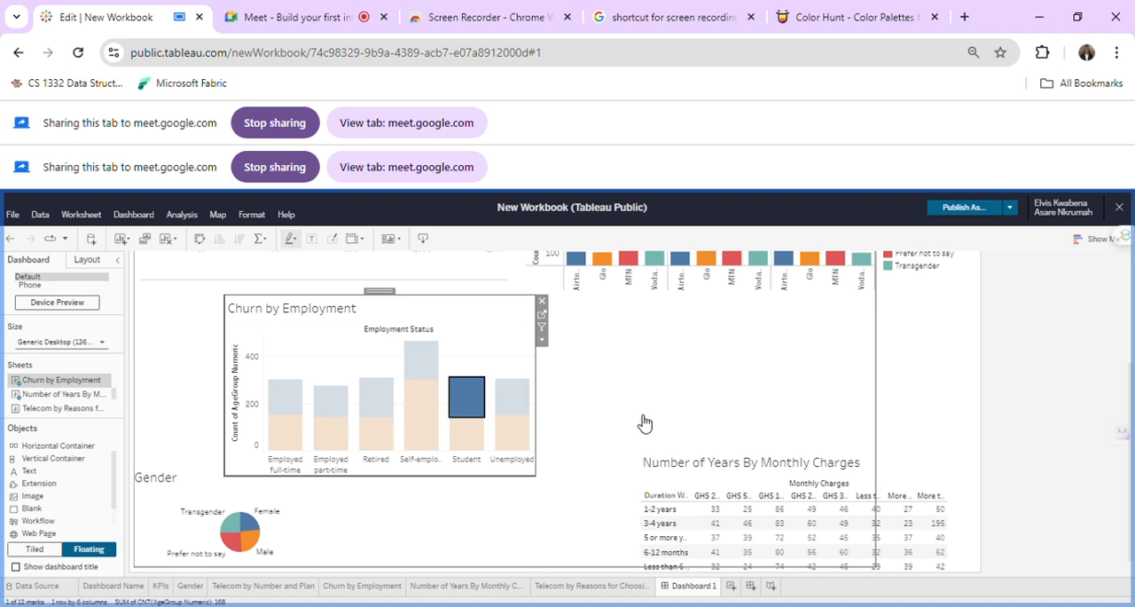
pyautogui.moveTo(510, 445)
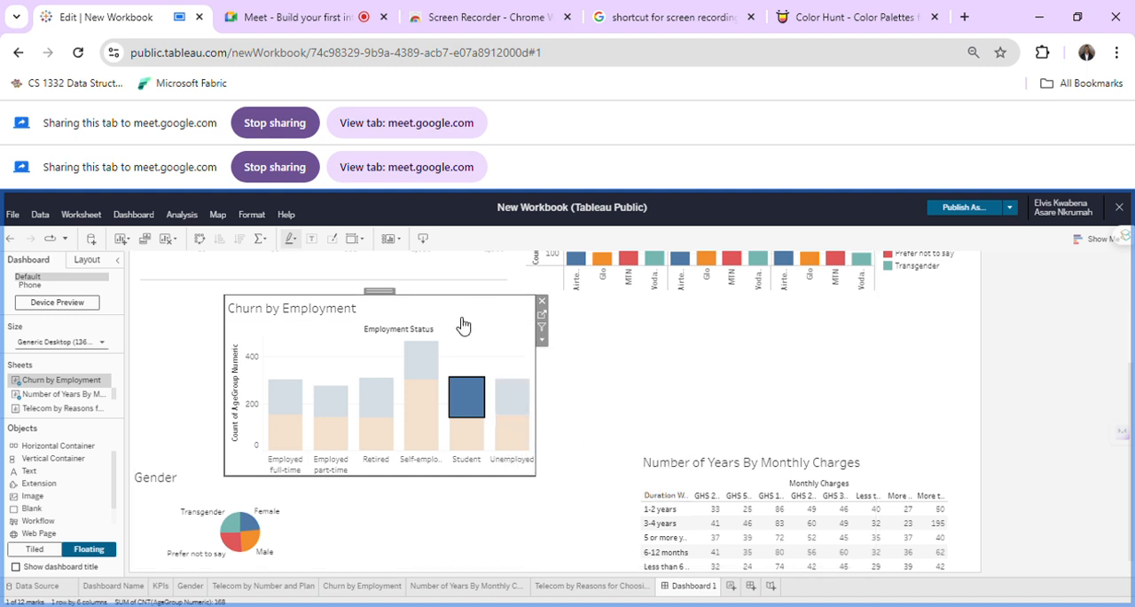
pyautogui.click(490, 342)
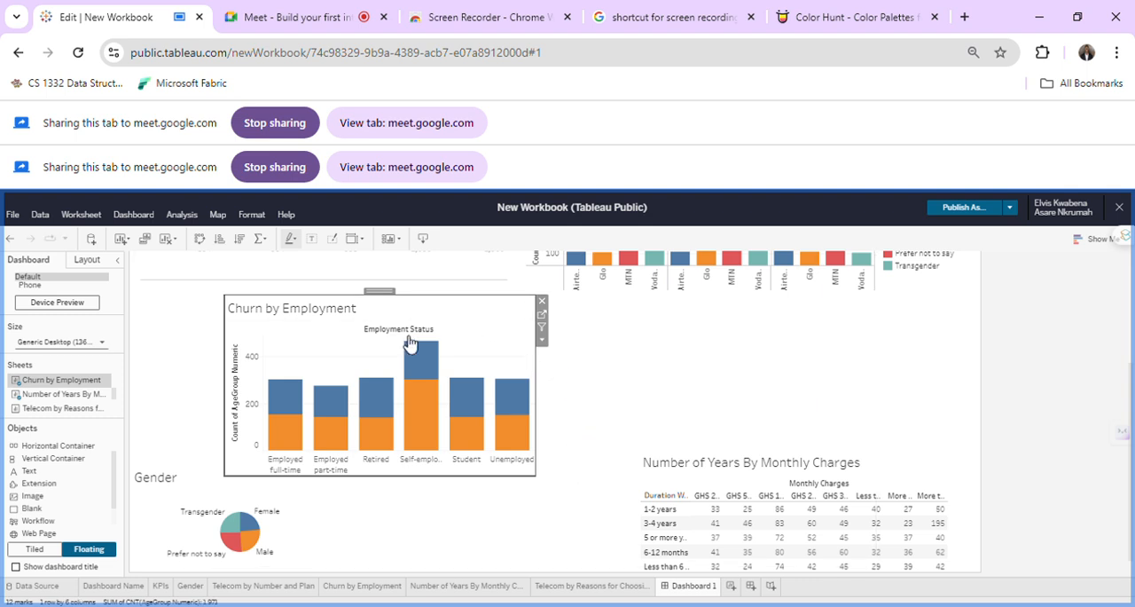
pyautogui.moveTo(389, 299); pyautogui.dragTo(463, 388)
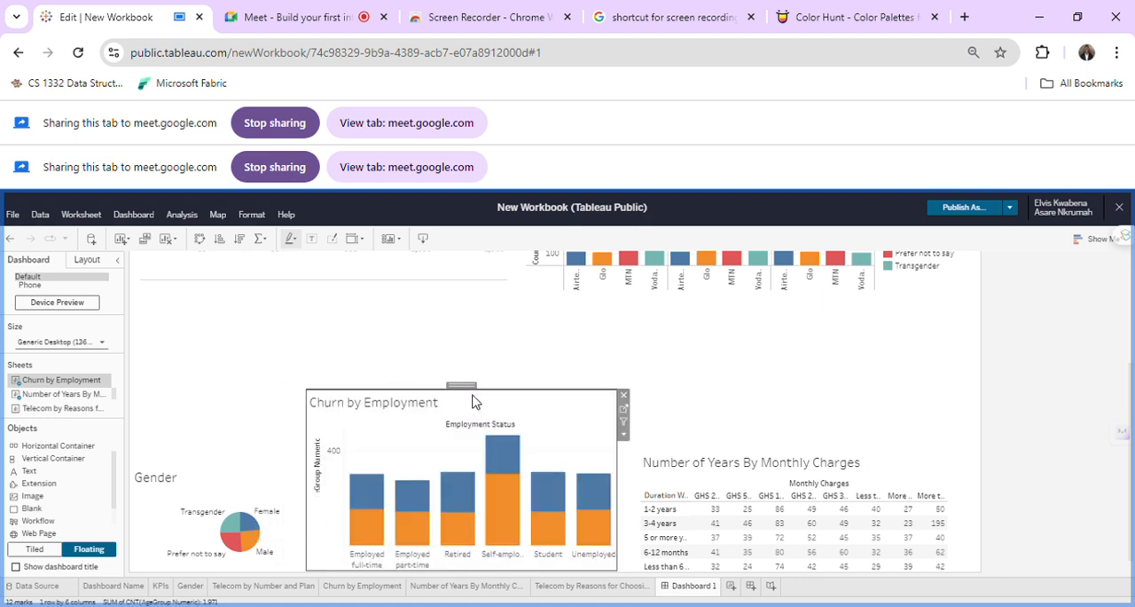
# Raise the Gender chart's top edge slightly and shorten the Churn by Employment chart by lowering its top edge.
pyautogui.click(195, 476)
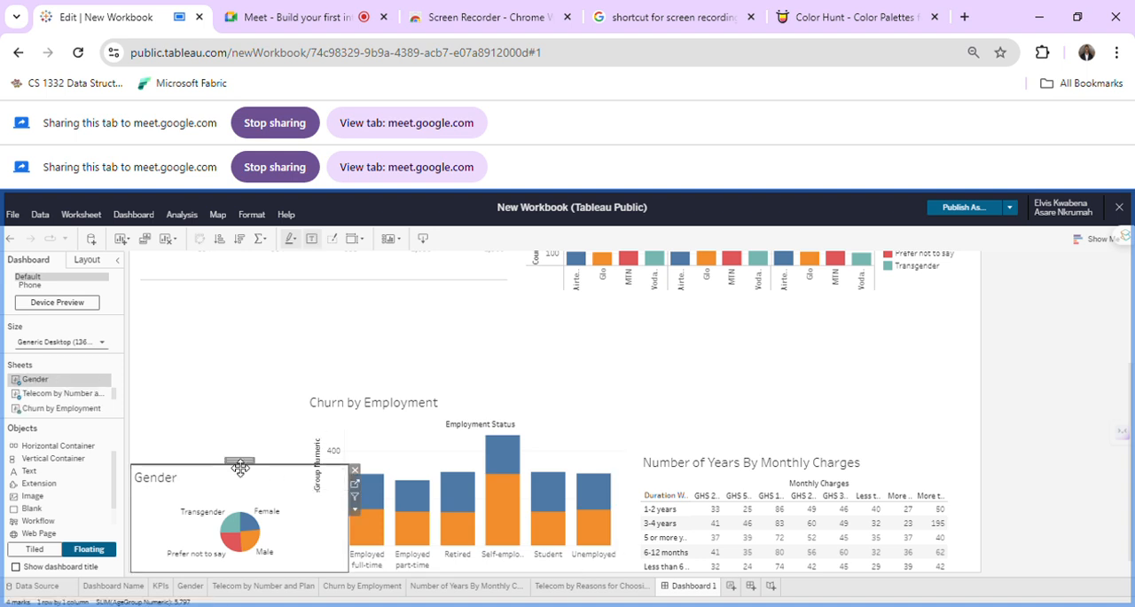
pyautogui.moveTo(235, 475)
pyautogui.mouseDown()
pyautogui.moveTo(240, 440)
pyautogui.moveTo(240, 458)
pyautogui.mouseUp()
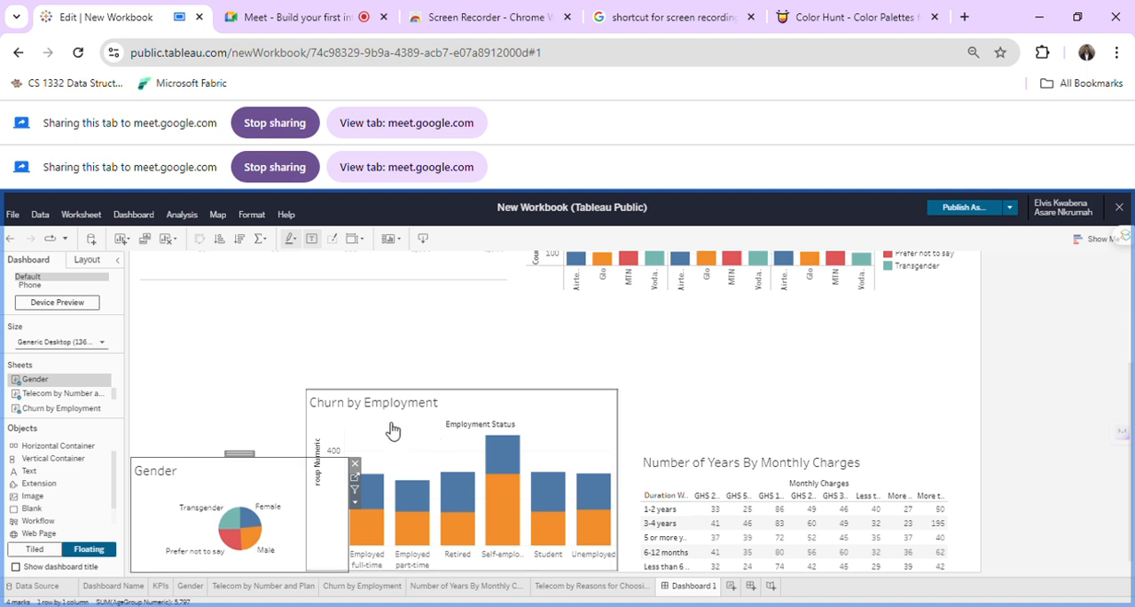
pyautogui.click(453, 395)
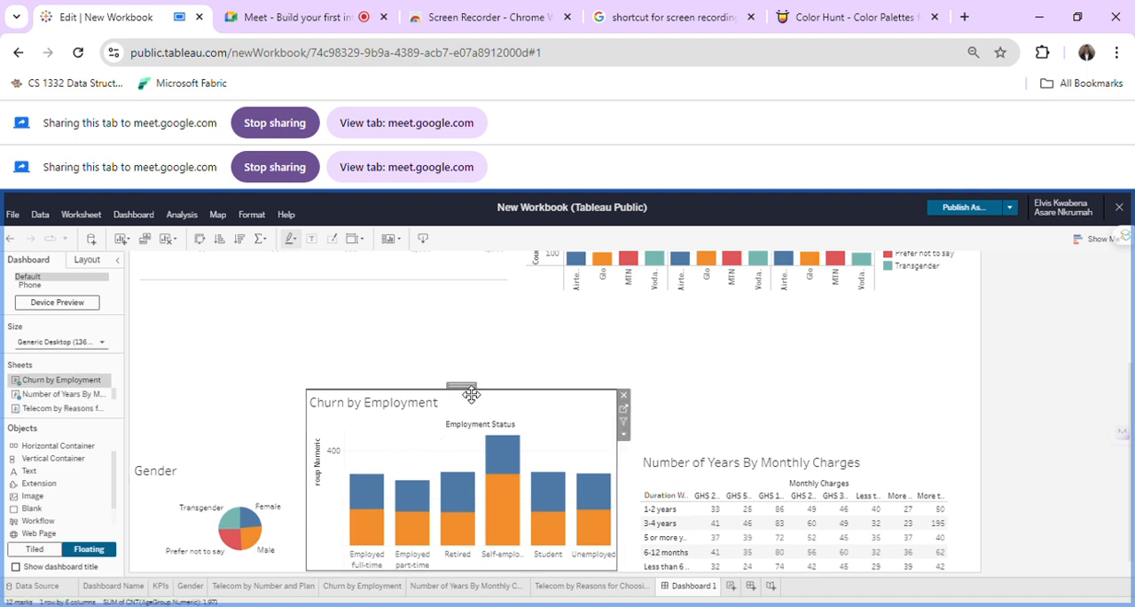
pyautogui.moveTo(497, 441); pyautogui.dragTo(520, 472)
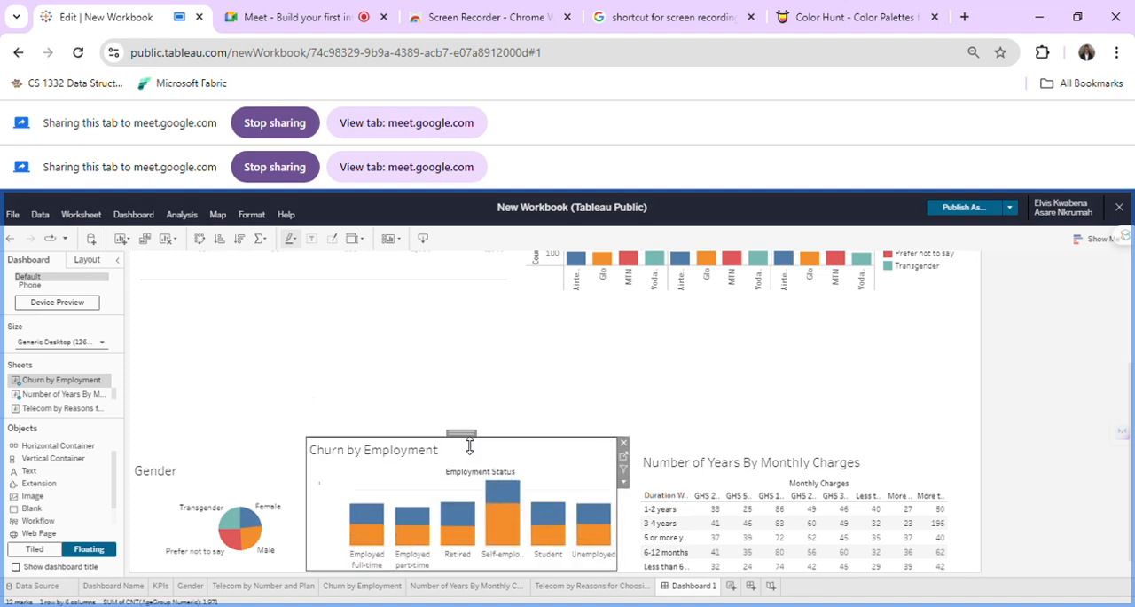
pyautogui.moveTo(472, 463); pyautogui.dragTo(473, 466)
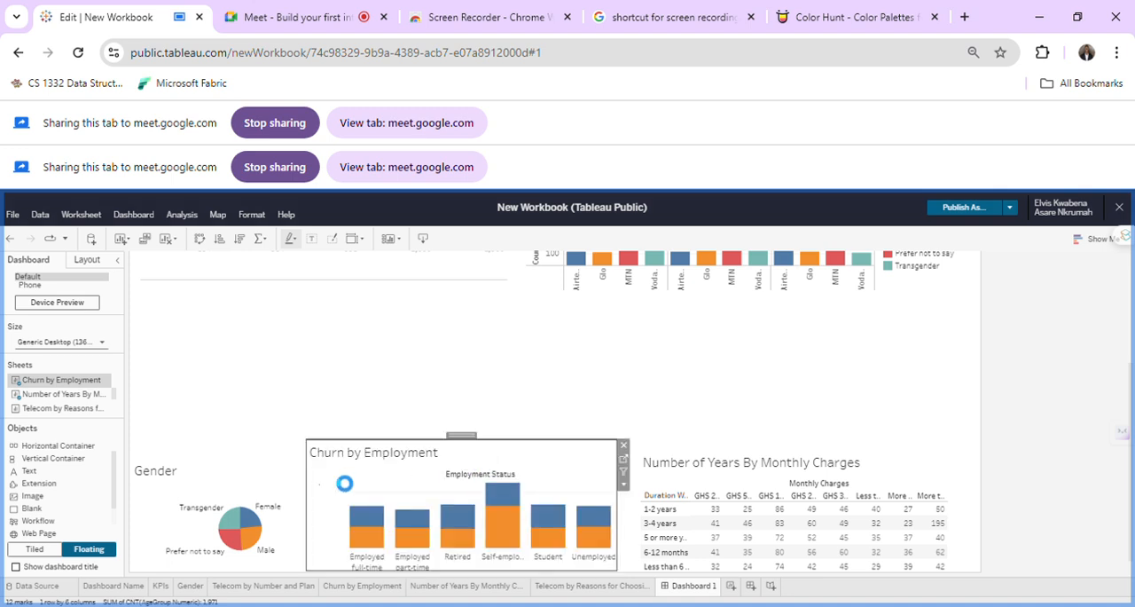
# Raise the Gender chart's top edge until it is level with the Churn by Employment chart.
pyautogui.click(219, 493)
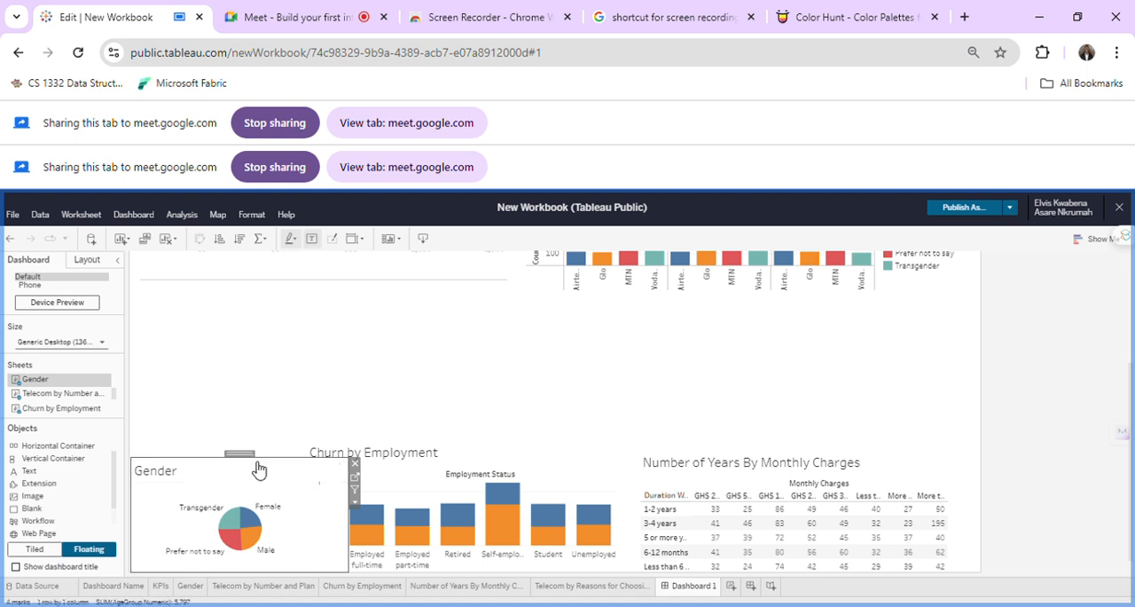
pyautogui.moveTo(259, 458); pyautogui.dragTo(259, 453)
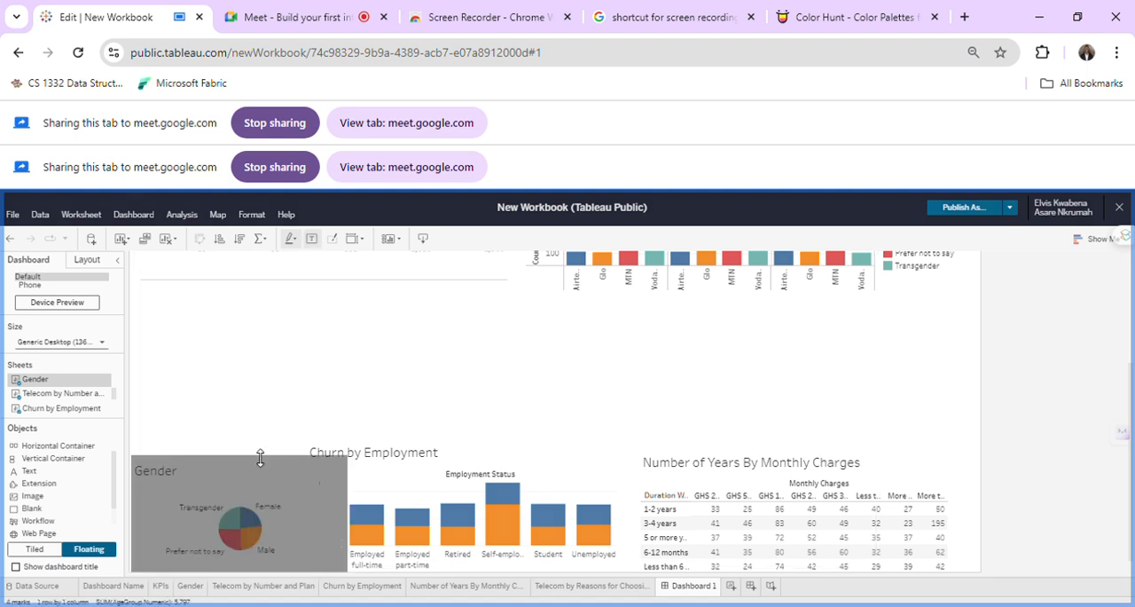
pyautogui.click(461, 396)
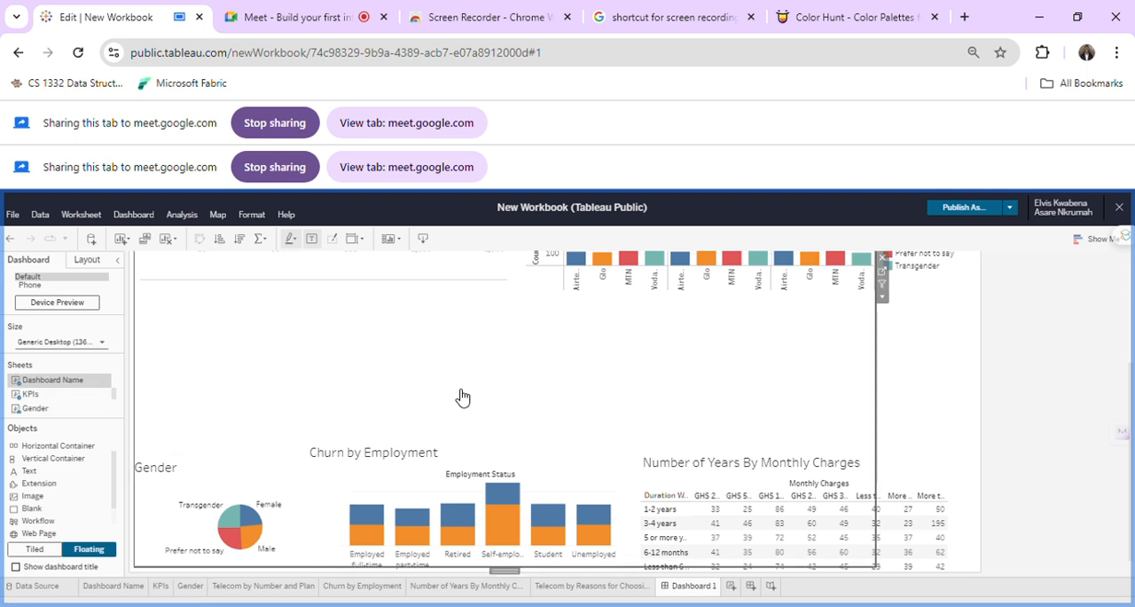
pyautogui.click(238, 463)
pyautogui.moveTo(245, 458); pyautogui.dragTo(245, 441)
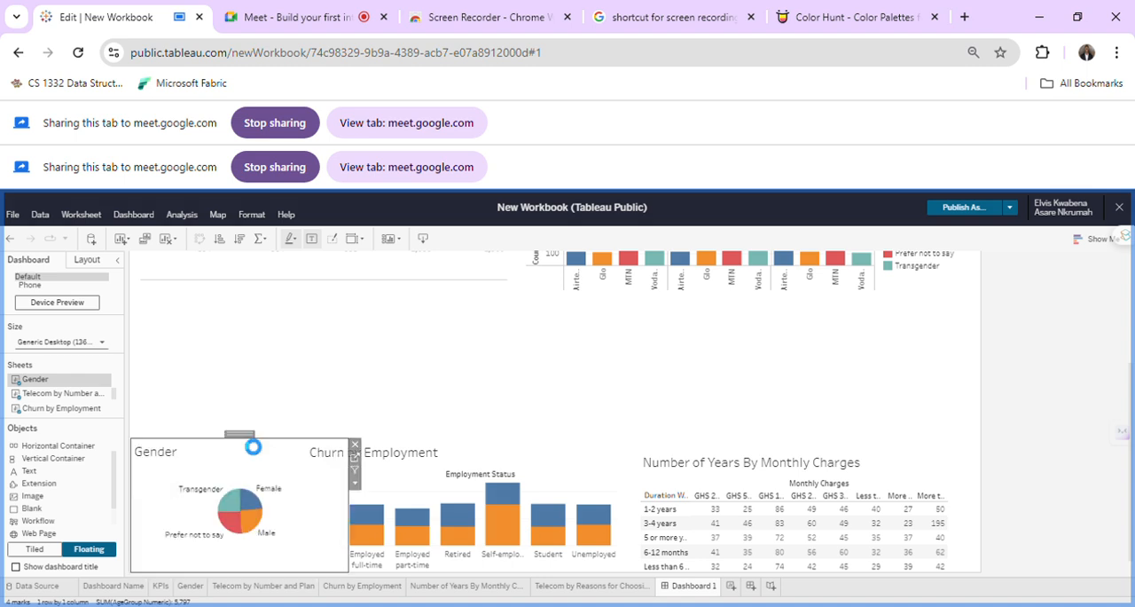
# Narrow the Churn by Employment chart from its left edge to reduce its overlap with the Gender chart.
pyautogui.click(429, 455)
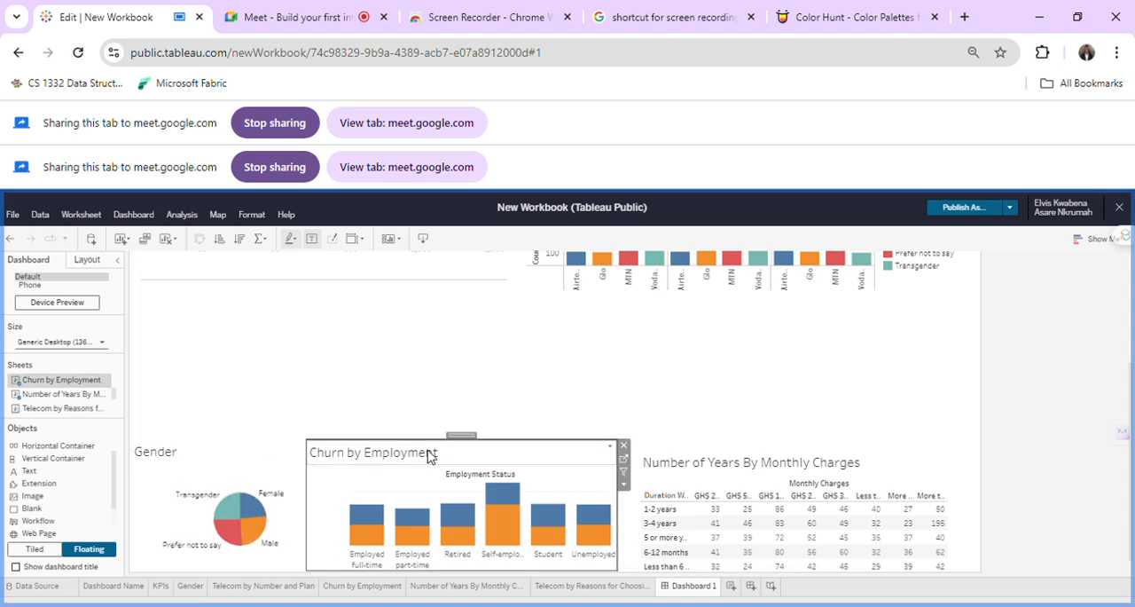
pyautogui.click(303, 527)
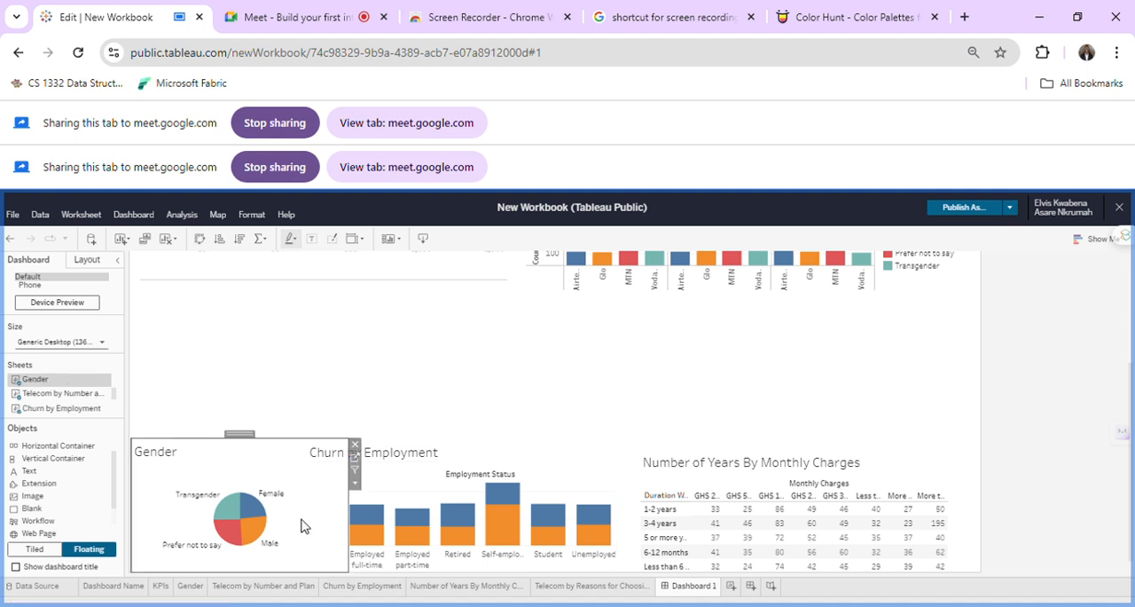
pyautogui.click(327, 506)
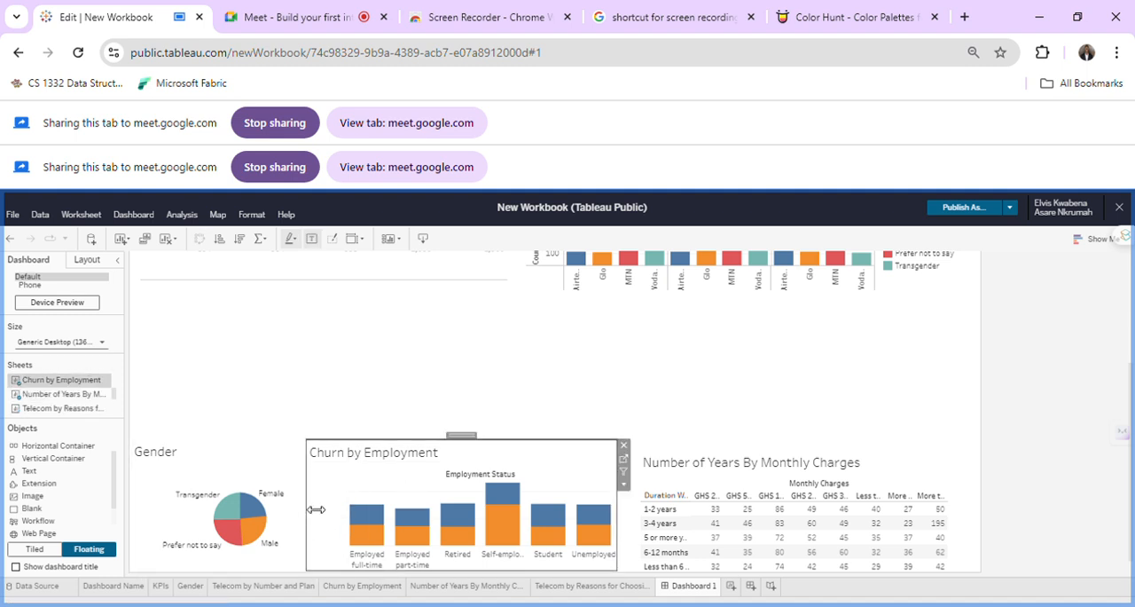
pyautogui.moveTo(316, 509); pyautogui.dragTo(348, 513)
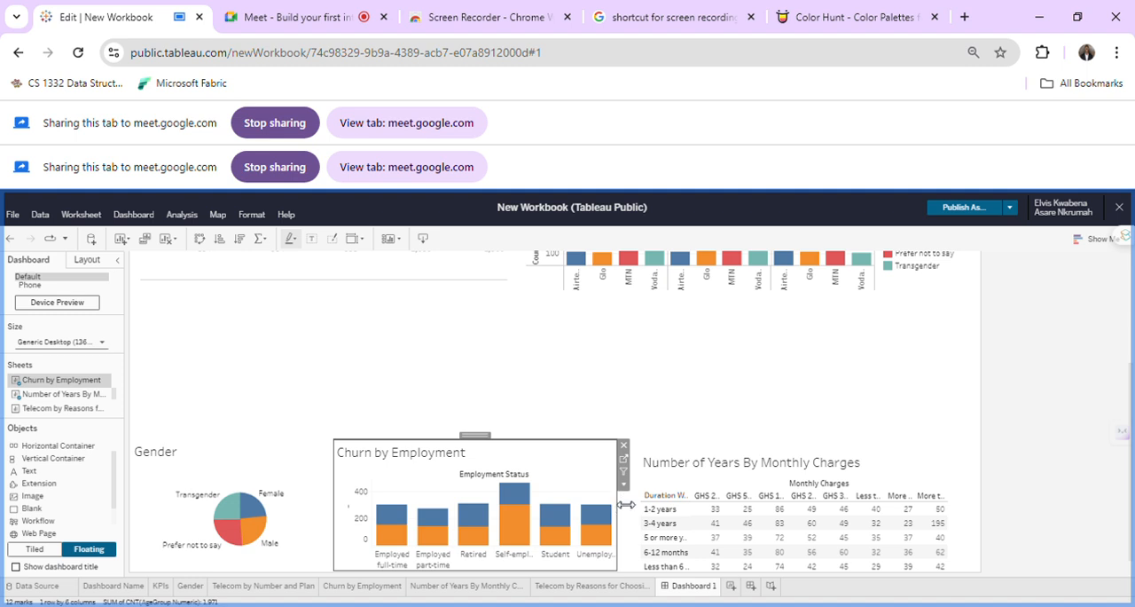
pyautogui.moveTo(619, 509)
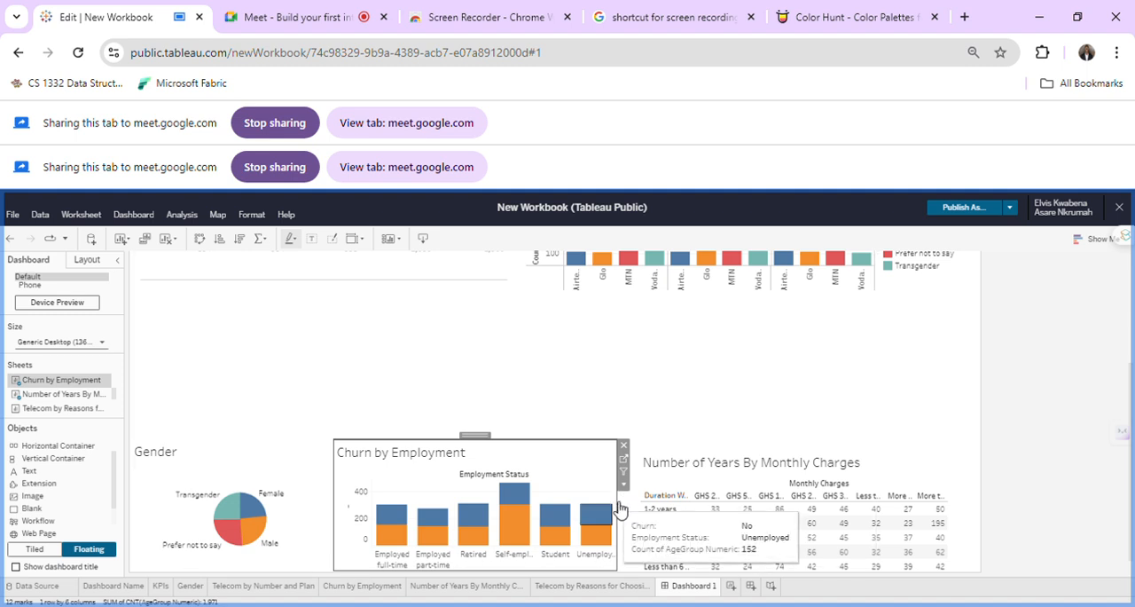
# Raise the Gender chart's top edge a little above the top of the Churn by Employment chart.
pyautogui.click(151, 461)
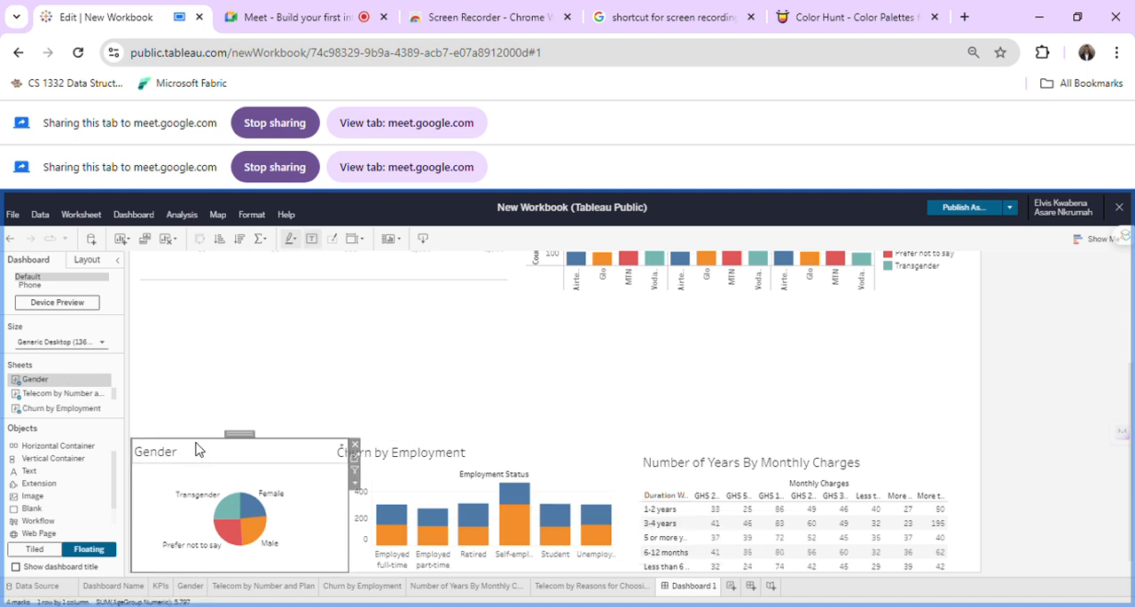
pyautogui.moveTo(199, 446); pyautogui.dragTo(210, 438)
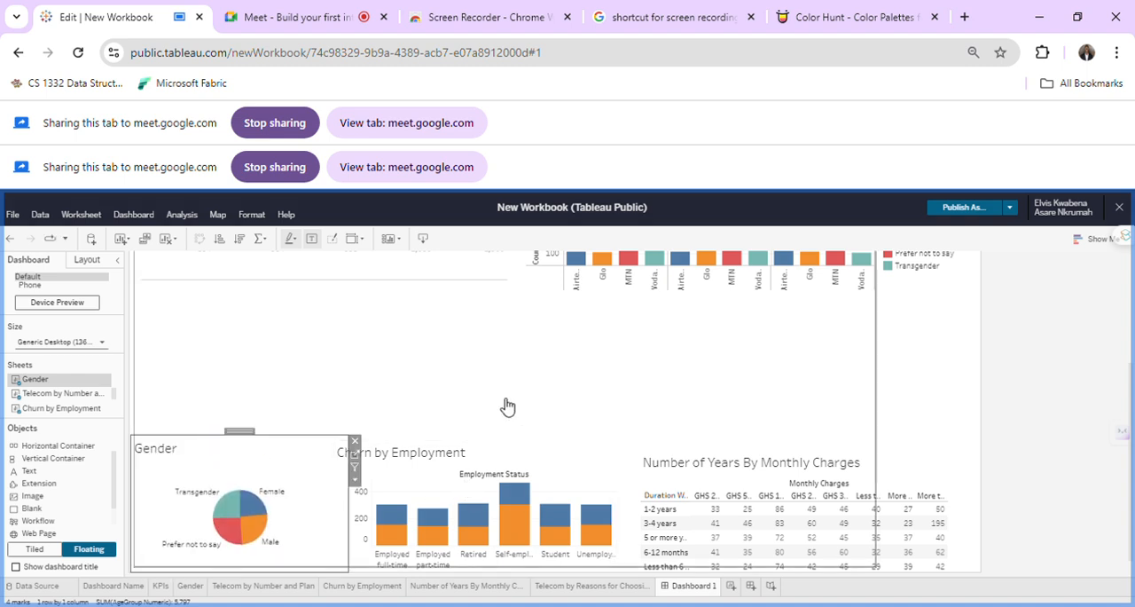
# Add the Telecom by Reasons for Choosing sheet above the bottom row and widen it to span the dashboard from edge to edge.
pyautogui.scroll(1, 45, 400)
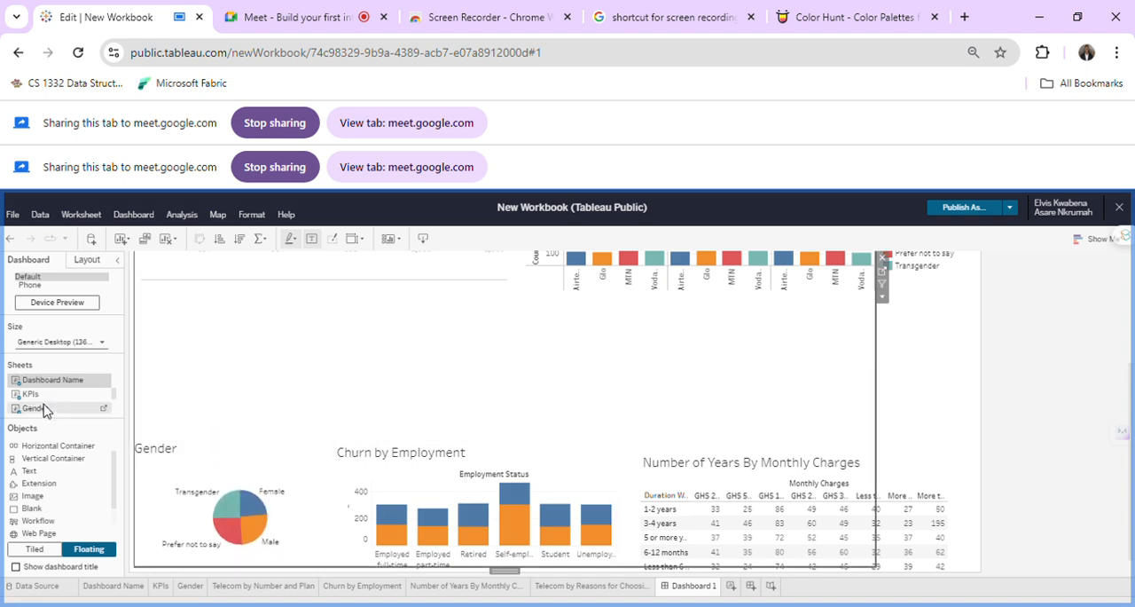
pyautogui.scroll(-3, 46, 409)
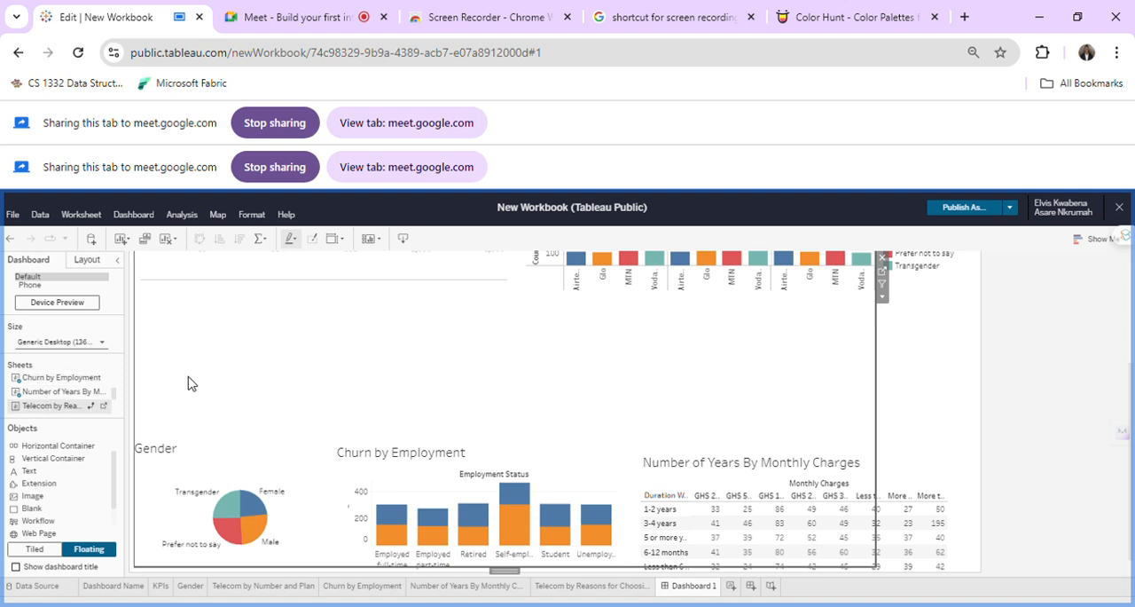
pyautogui.click(246, 366)
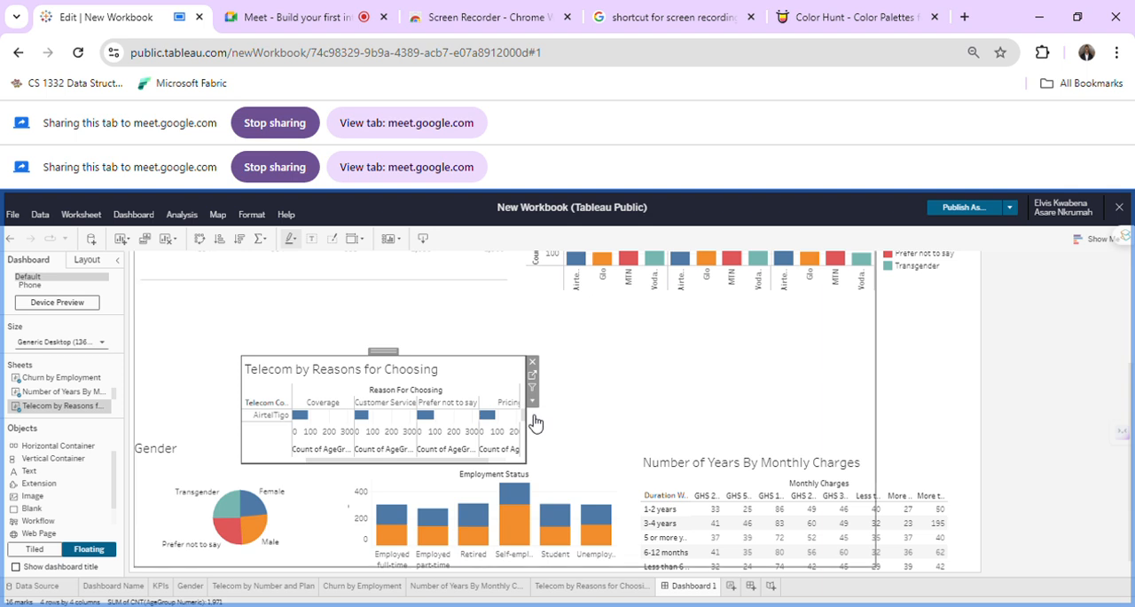
pyautogui.click(530, 401)
pyautogui.moveTo(534, 460); pyautogui.dragTo(1065, 421)
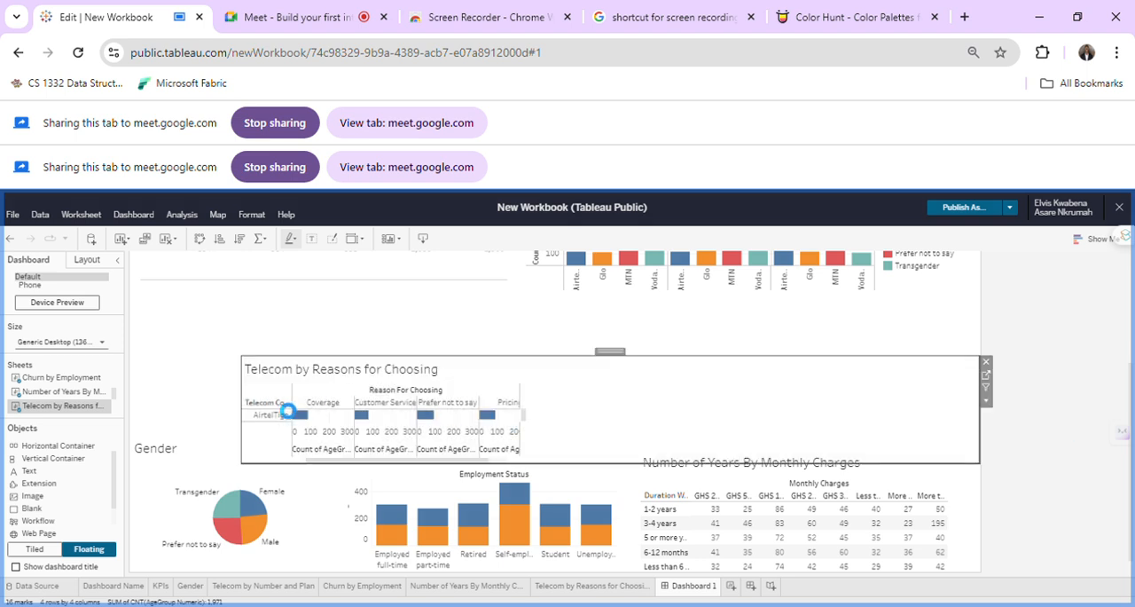
pyautogui.moveTo(253, 404); pyautogui.dragTo(110, 400)
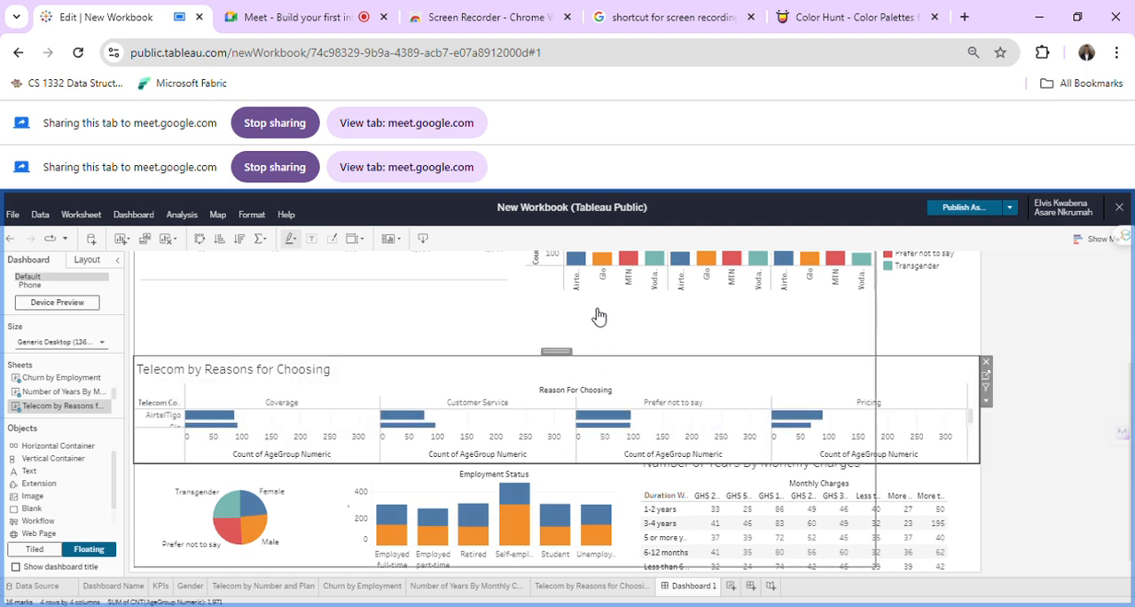
# Make the Telecom by Reasons for Choosing chart taller by raising its top edge to just below the Telecom by Number and Plan chart.
pyautogui.click(604, 344)
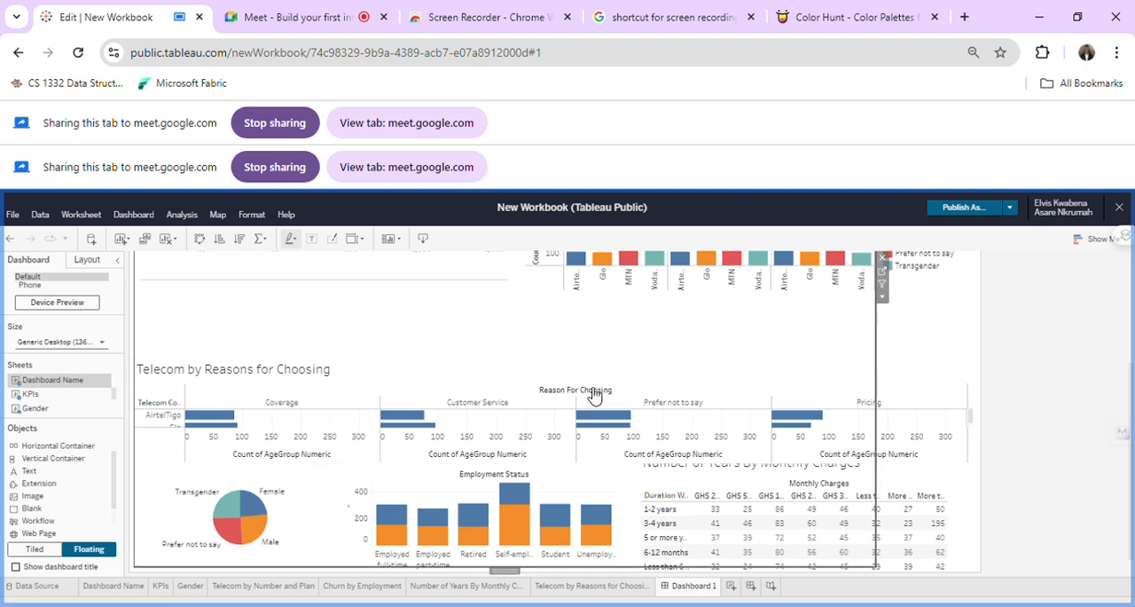
pyautogui.click(597, 392)
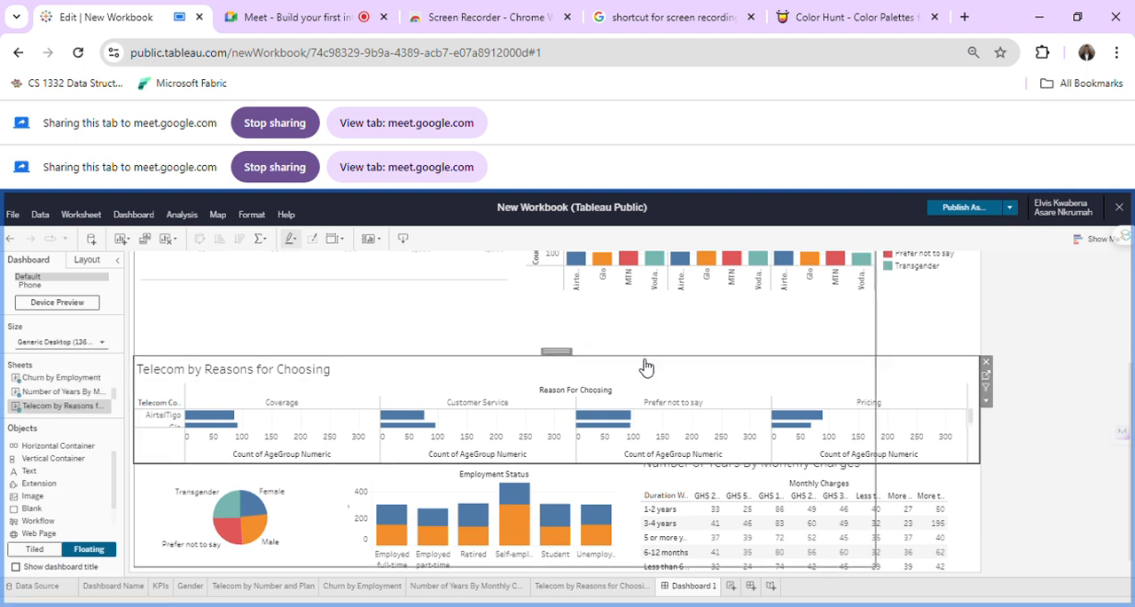
pyautogui.click(584, 365)
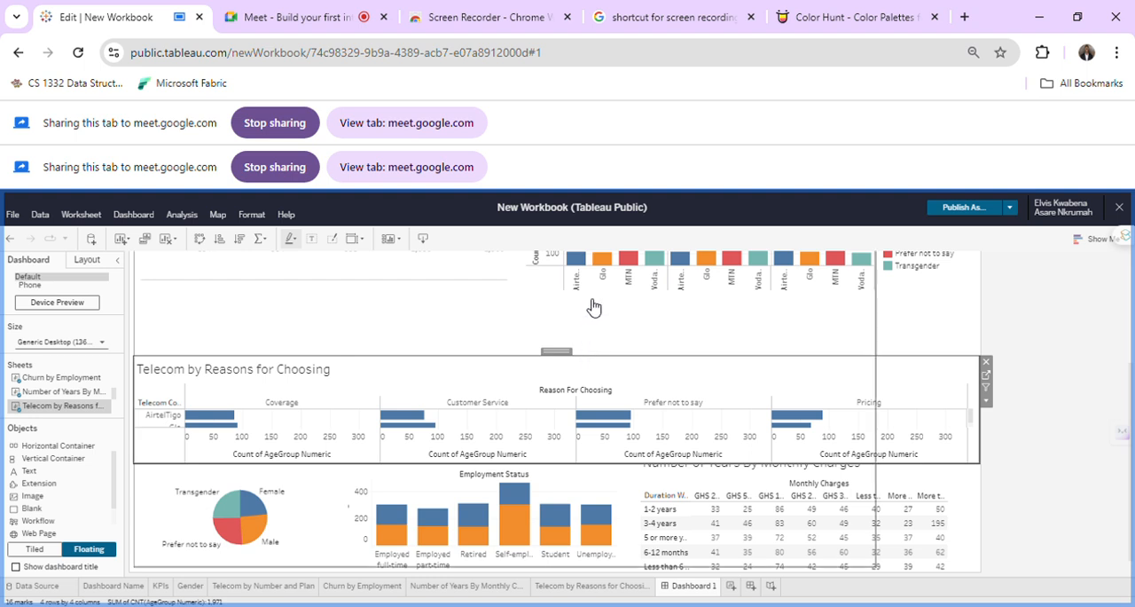
pyautogui.click(596, 354)
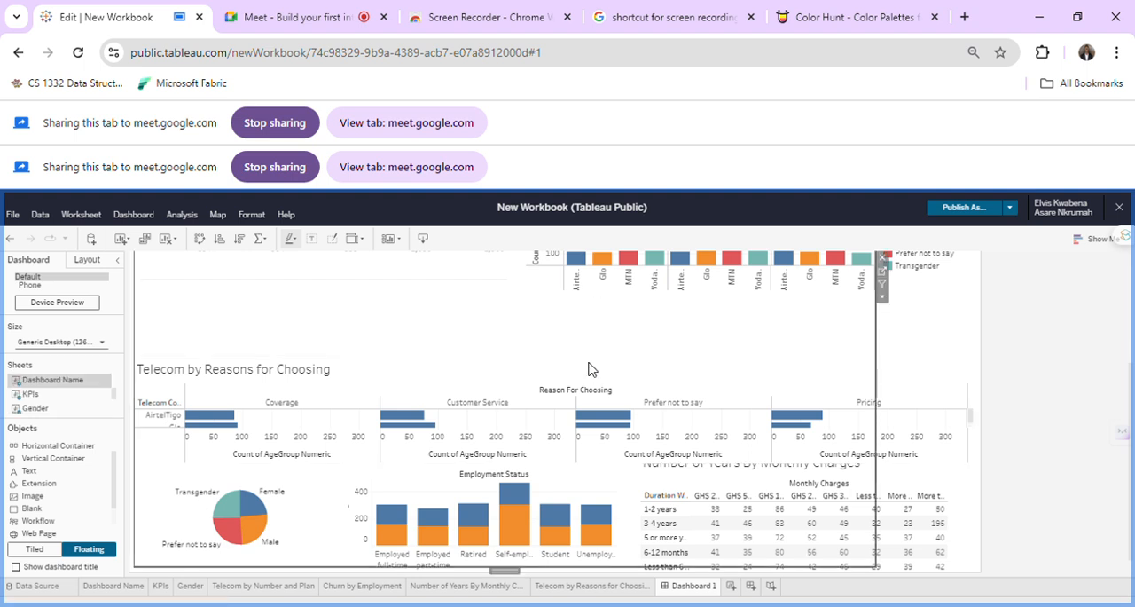
pyautogui.click(592, 391)
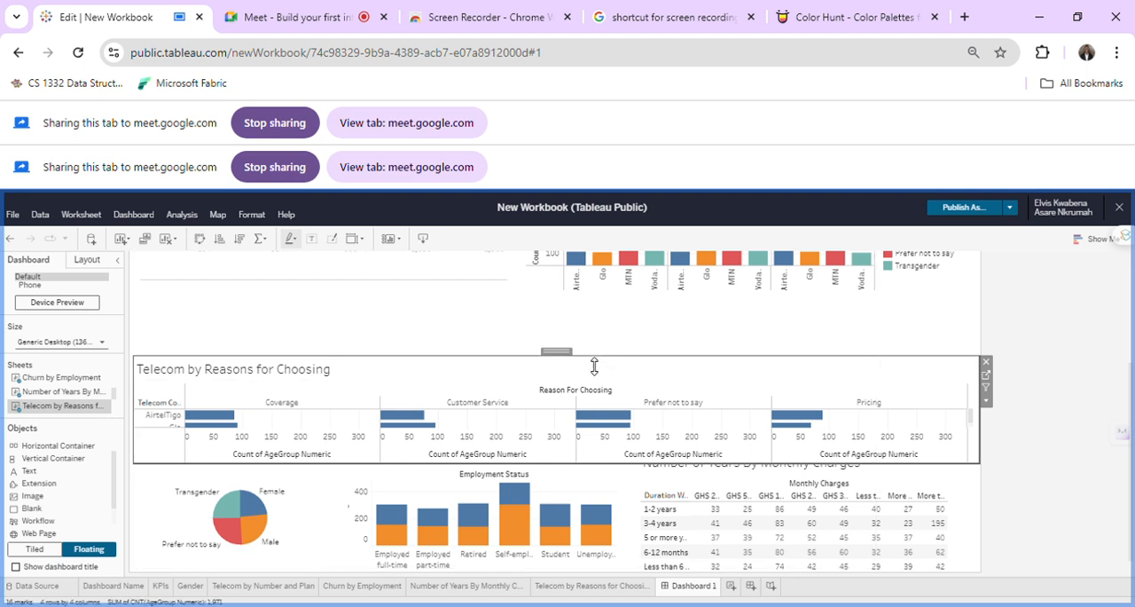
pyautogui.moveTo(597, 357); pyautogui.dragTo(612, 283)
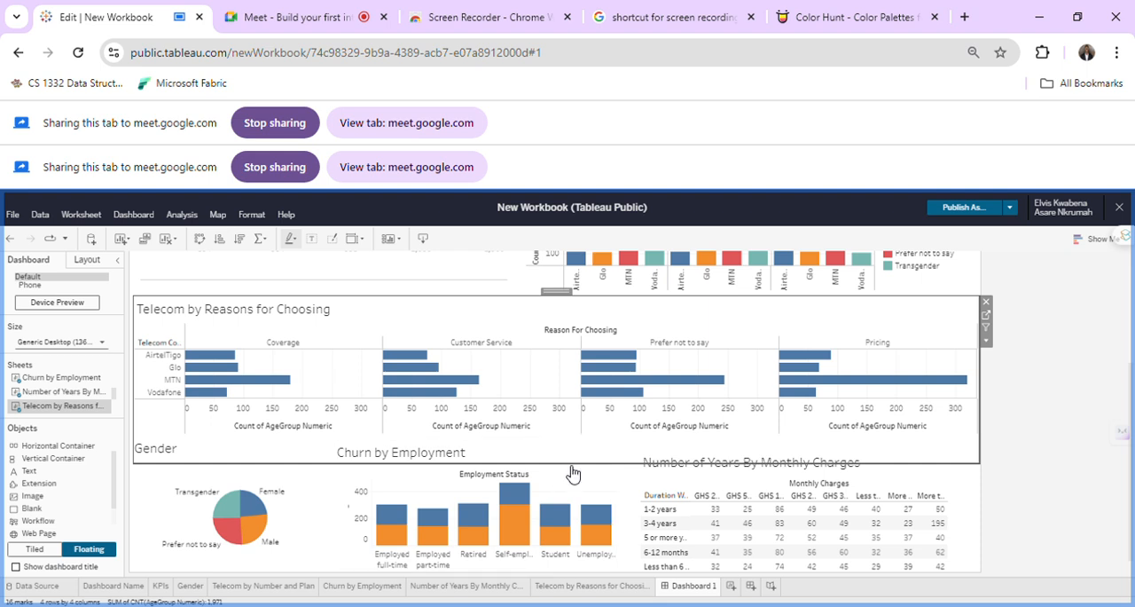
pyautogui.click(1018, 476)
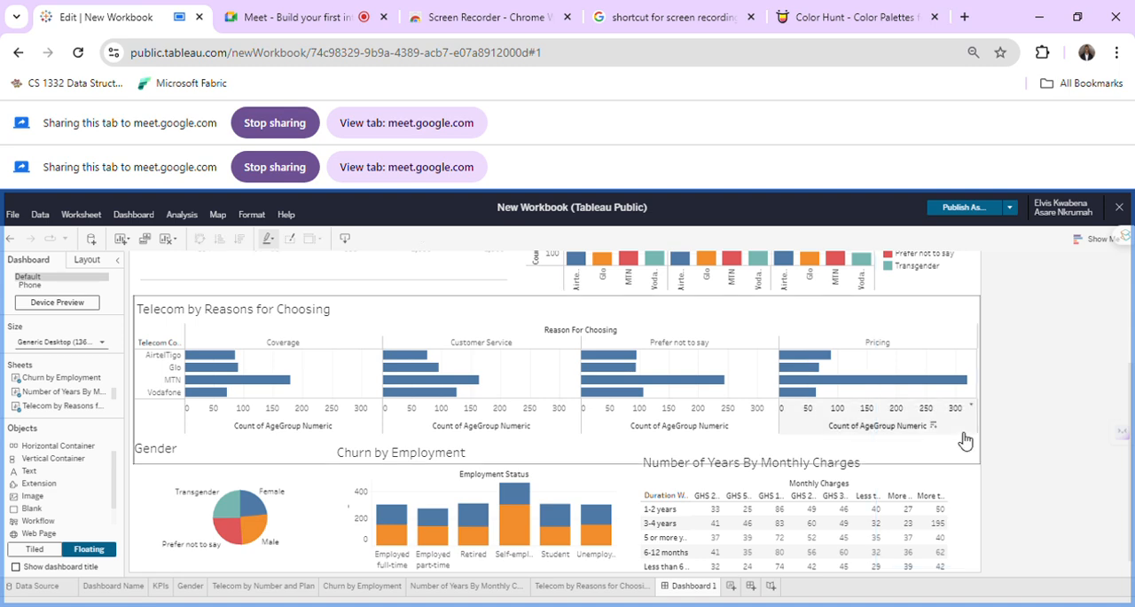
# Review the complete dashboard layout from the title banner down to the bottom row of charts.
pyautogui.scroll(3, 963, 435)
pyautogui.scroll(-2, 961, 436)
pyautogui.scroll(2, 958, 435)
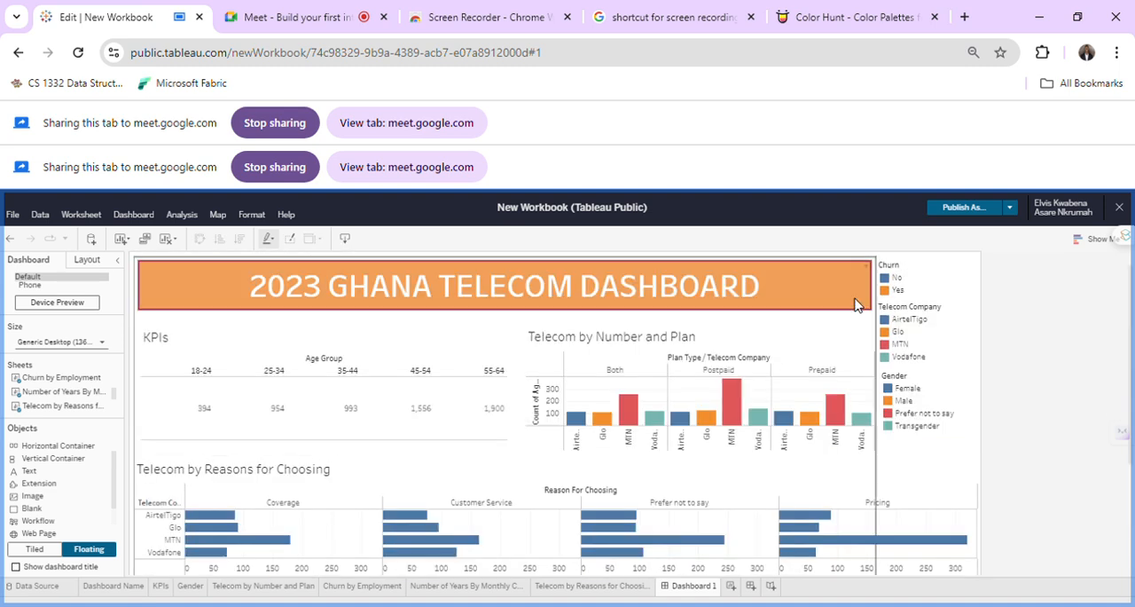
pyautogui.scroll(-3, 869, 354)
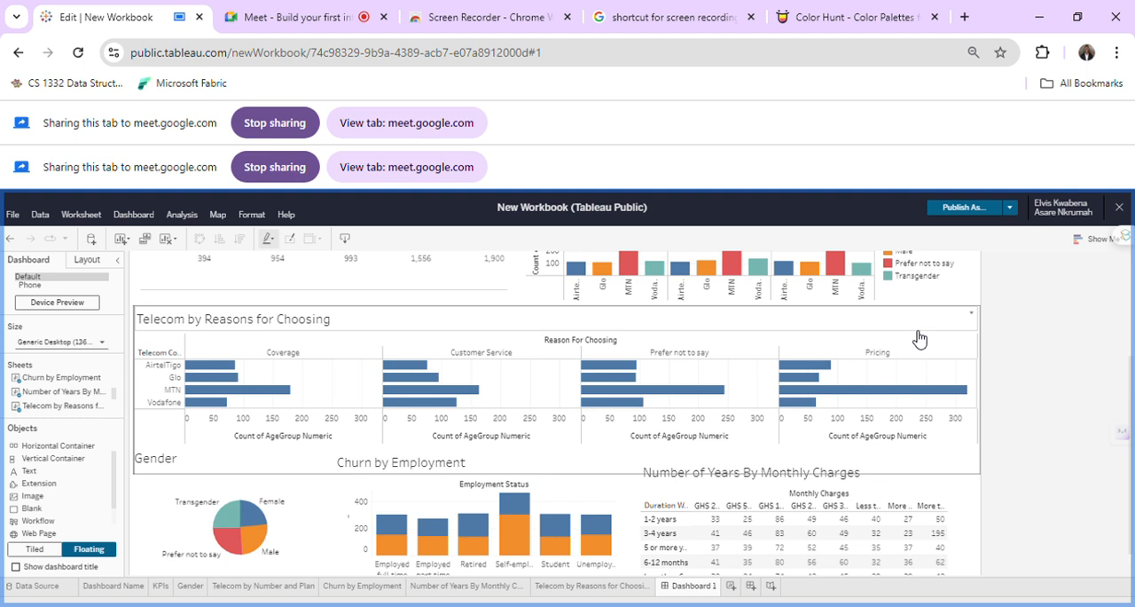
pyautogui.click(974, 390)
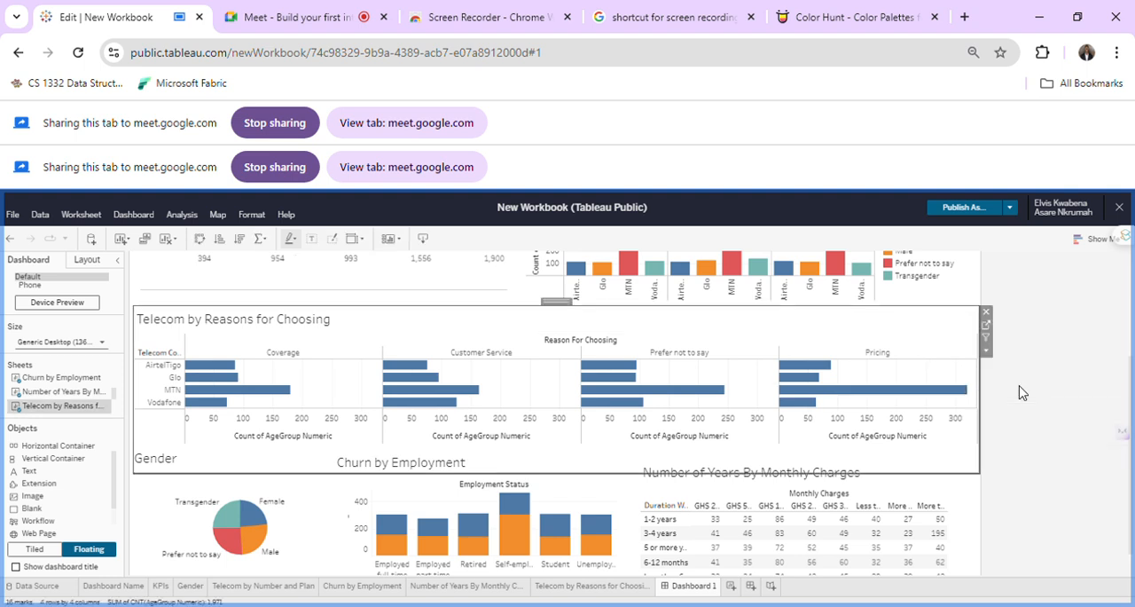
pyautogui.click(1020, 392)
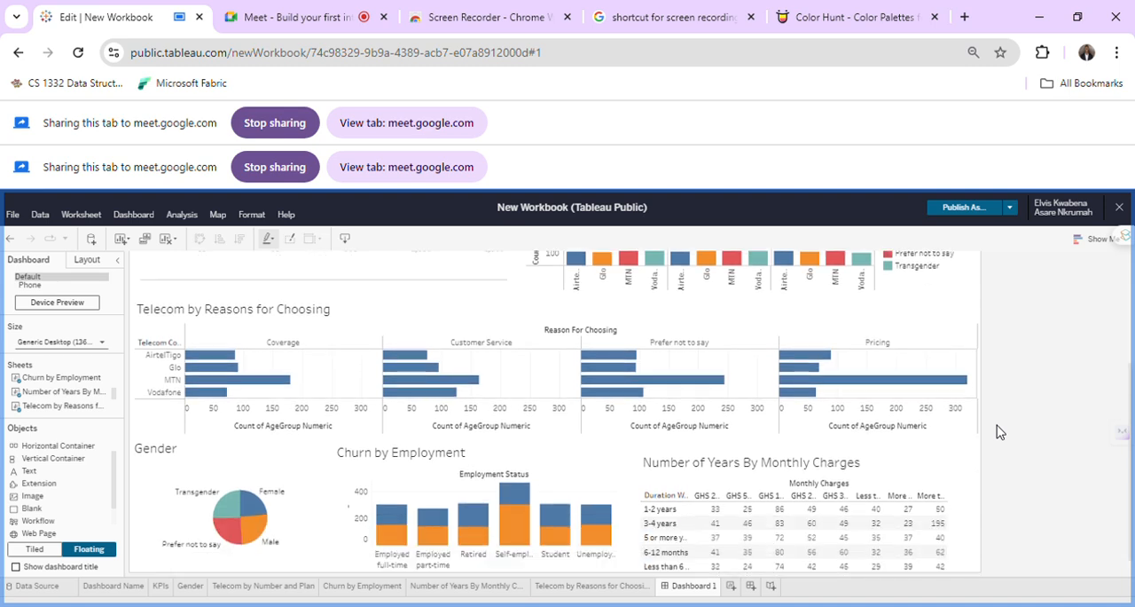
pyautogui.scroll(3, 1001, 431)
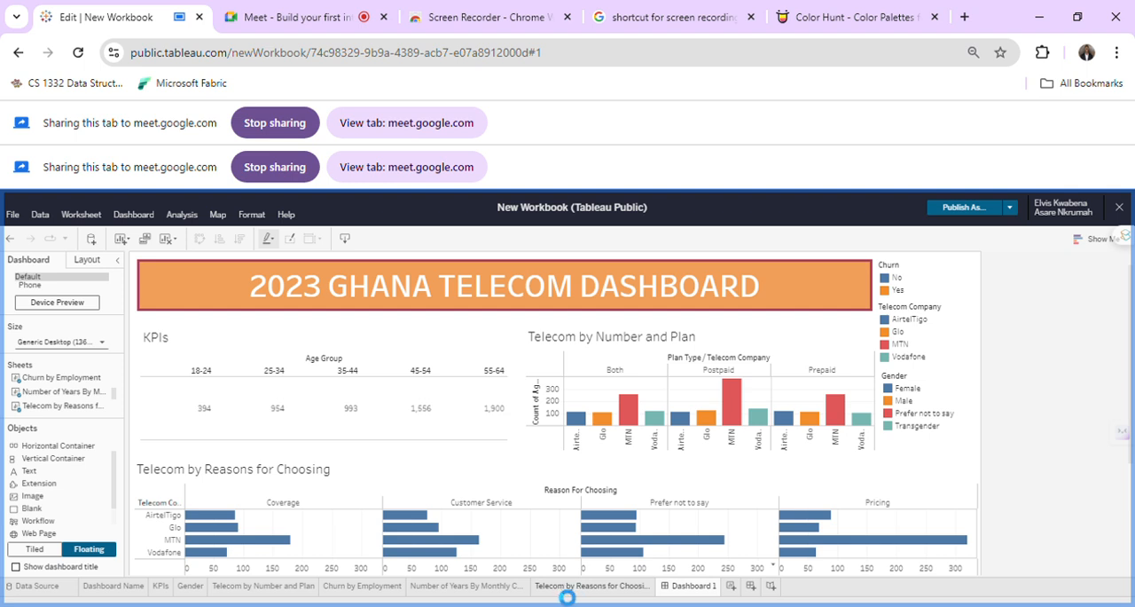
pyautogui.click(543, 588)
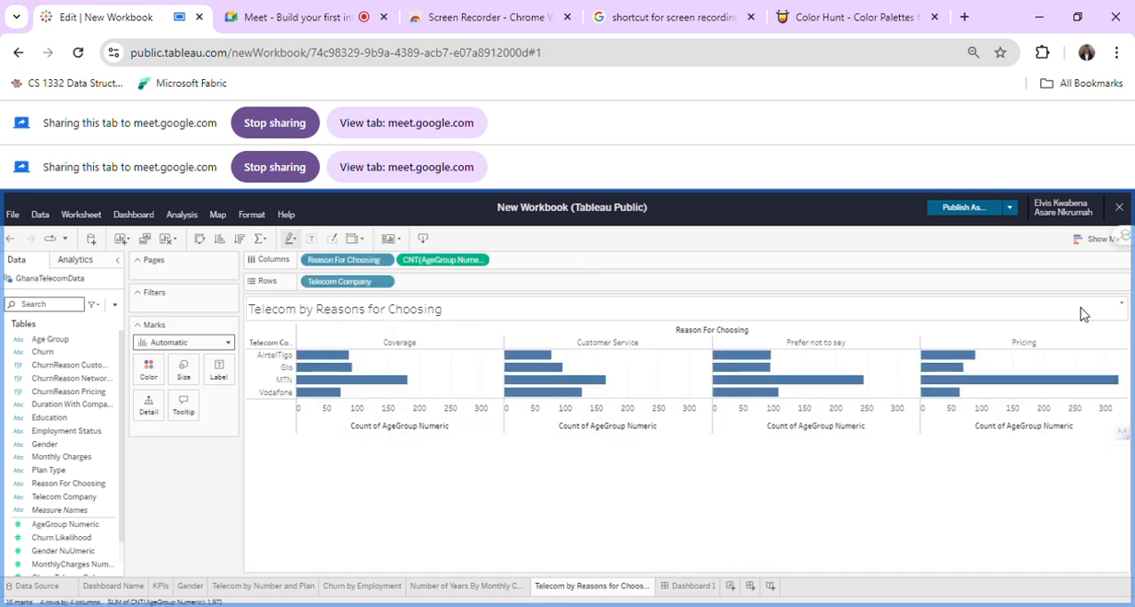
pyautogui.doubleClick(422, 310)
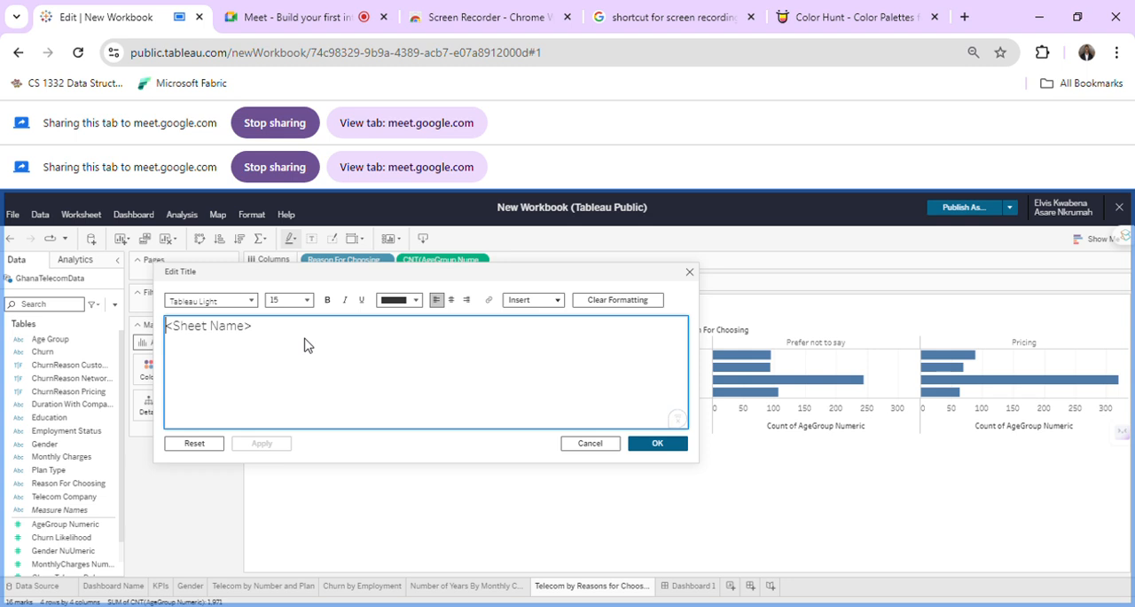
pyautogui.click(593, 452)
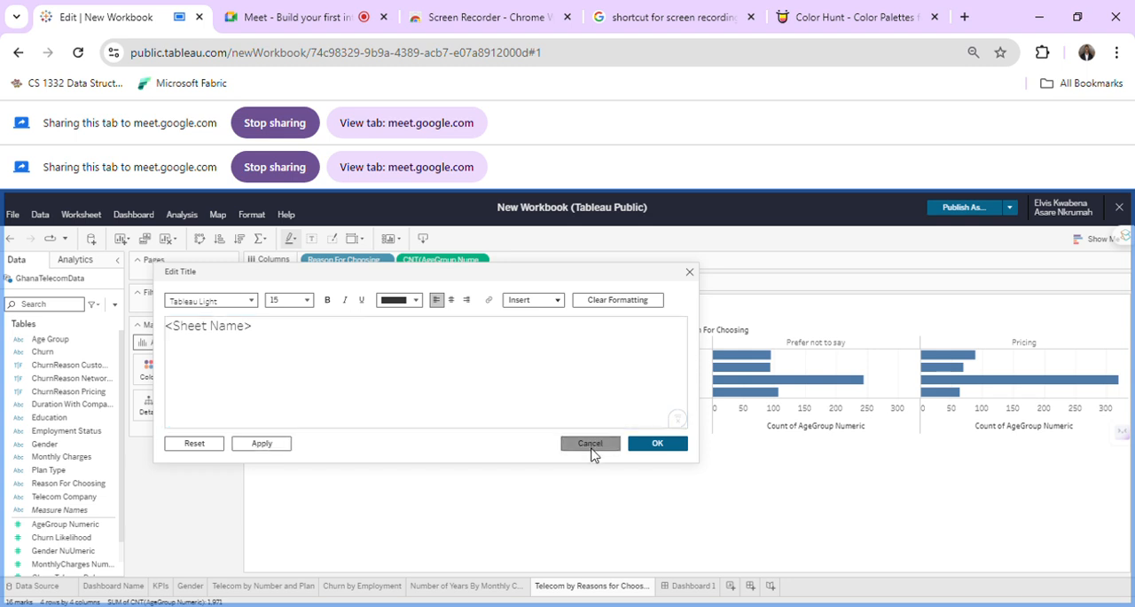
pyautogui.click(682, 592)
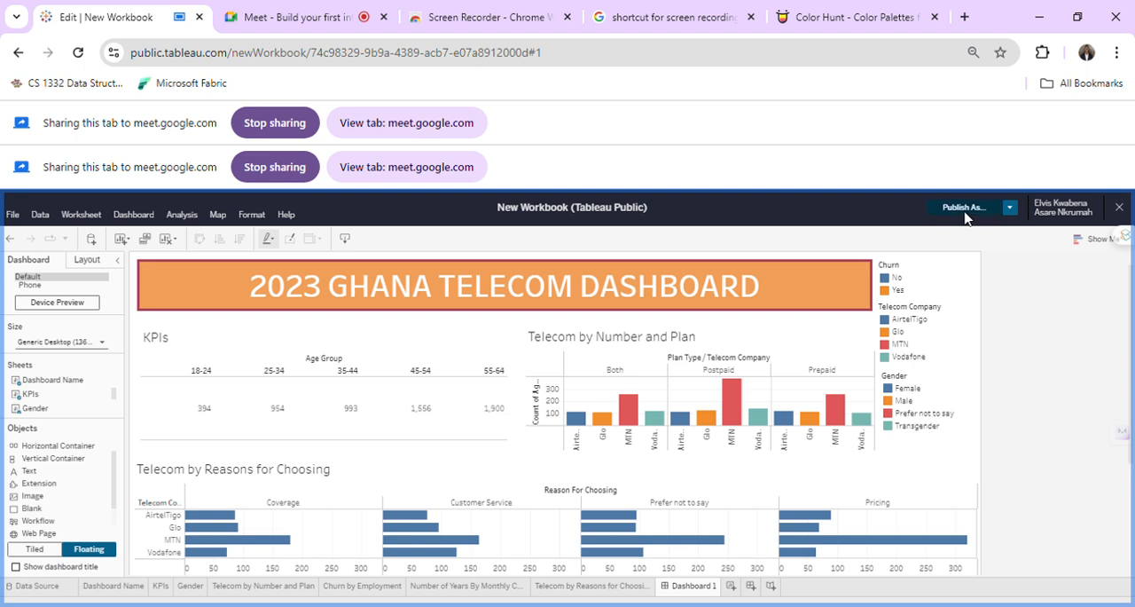
# Publish the workbook under the name "2023 Ghana Telecom Dashboard".
pyautogui.click(965, 208)
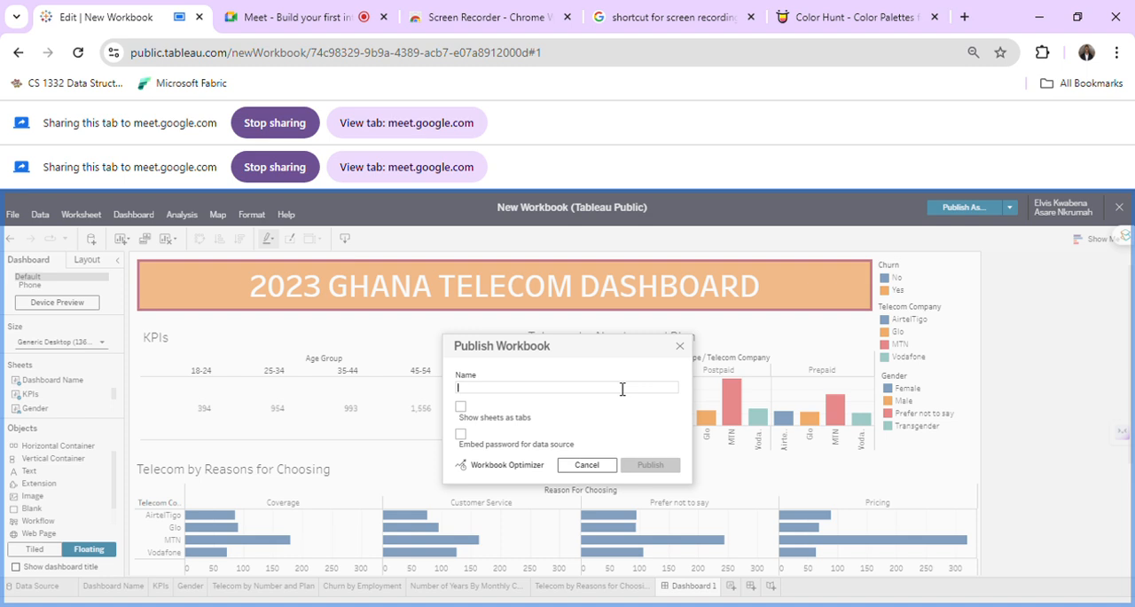
pyautogui.write('2023 Ghana Telecom Dashboard')
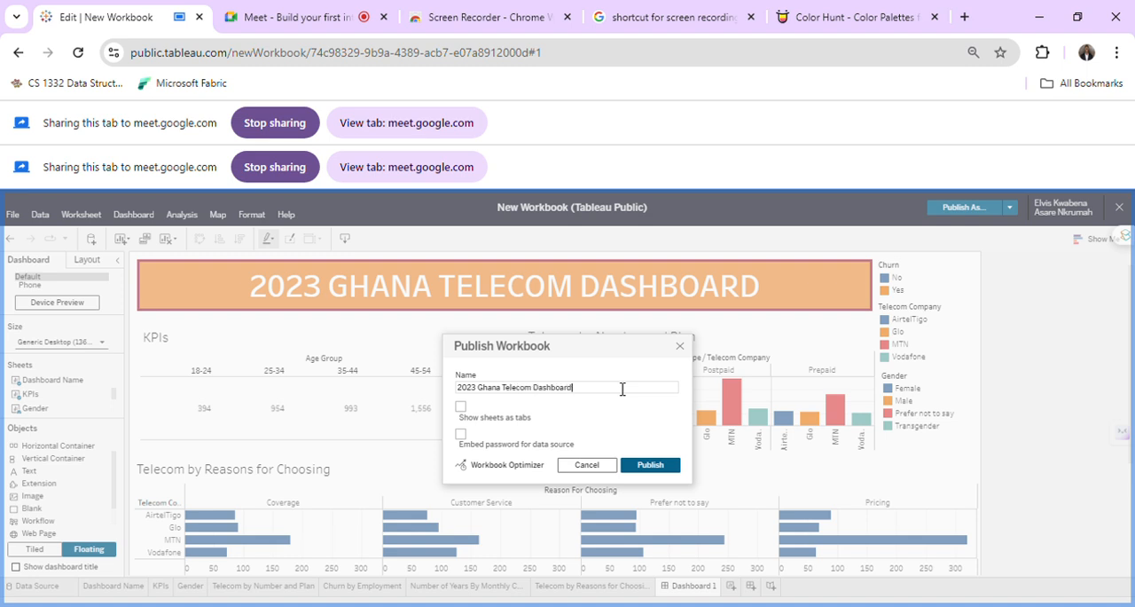
pyautogui.click(650, 465)
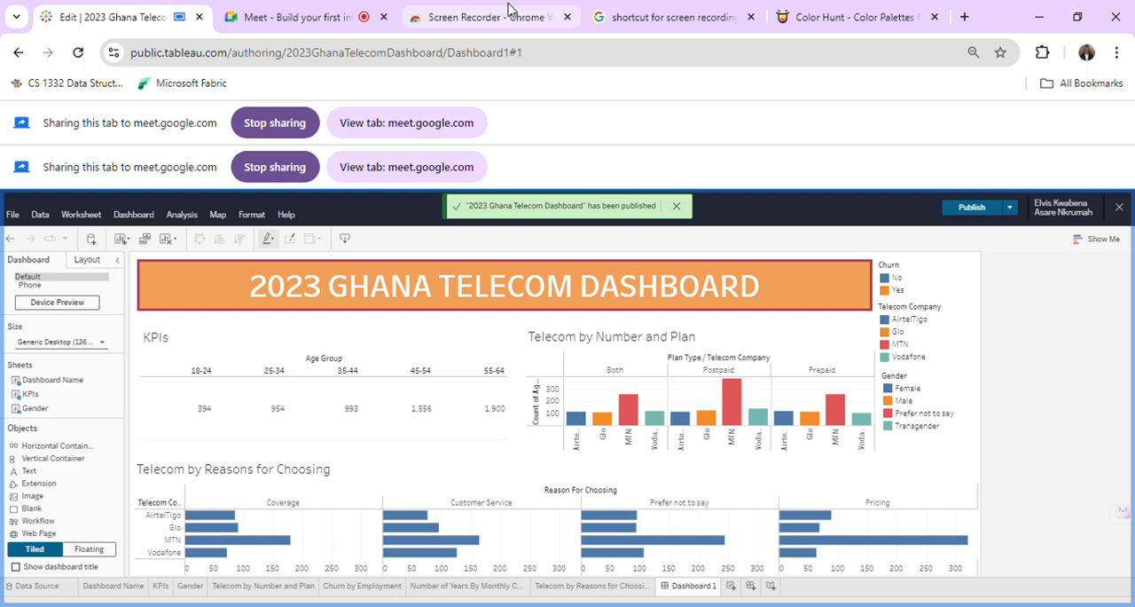
# Switch to the browser page with the screen recording shortcut search and try looking up "bui" as the address.
pyautogui.click(353, 11)
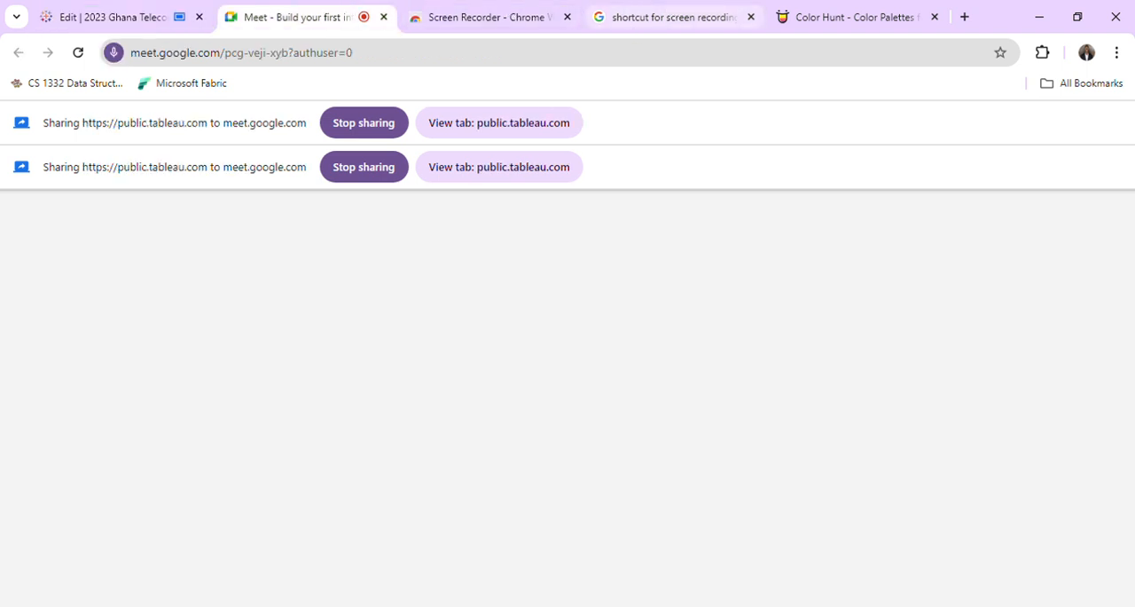
pyautogui.click(692, 9)
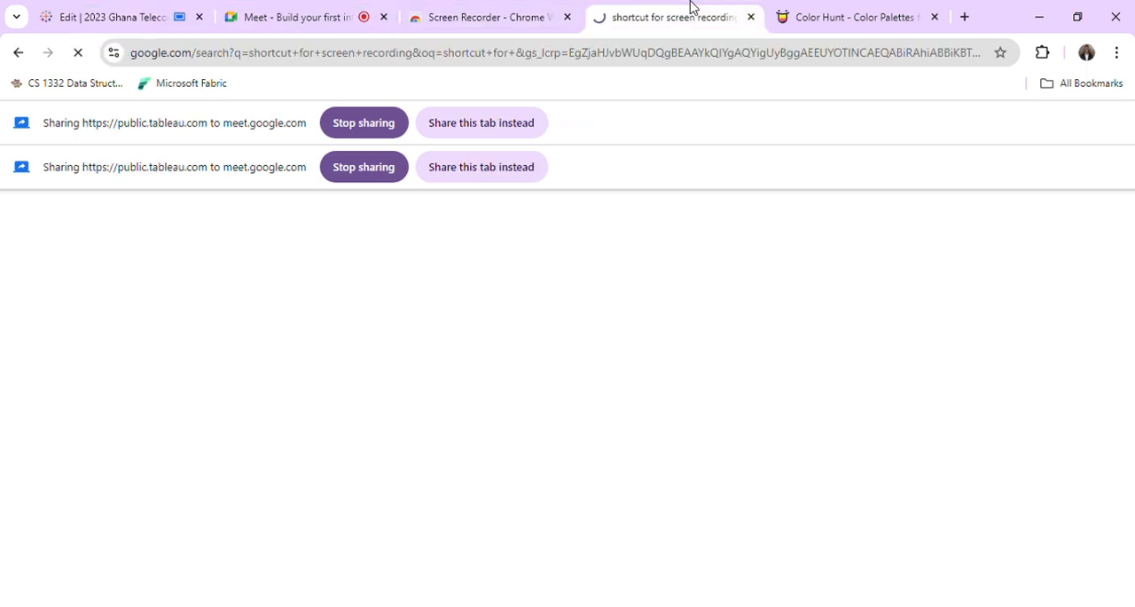
pyautogui.click(666, 61)
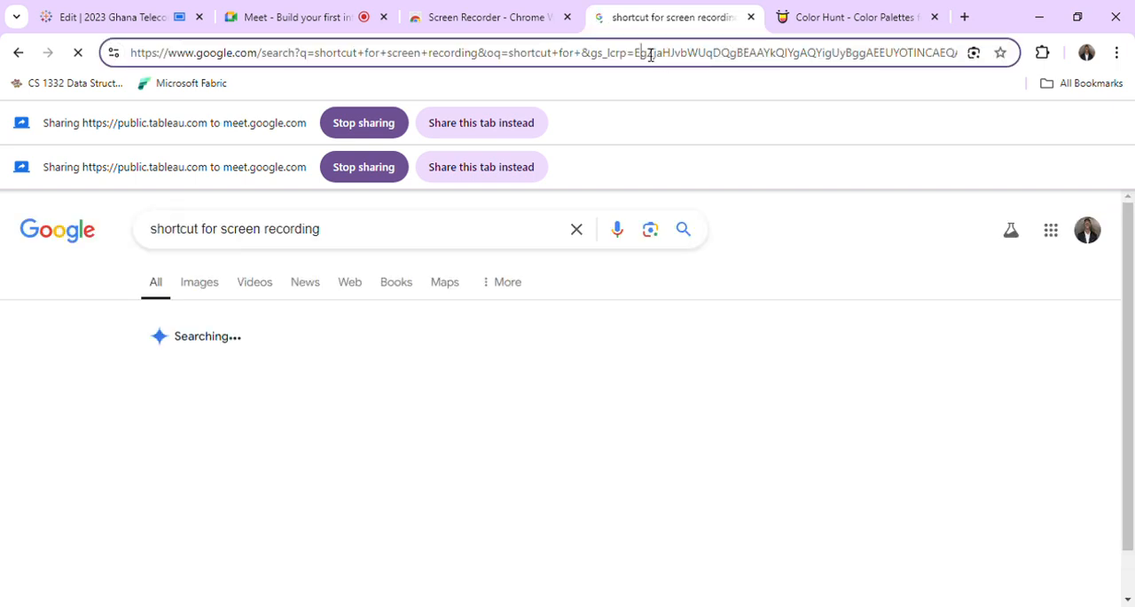
pyautogui.hotkey('ctrl', 'a')
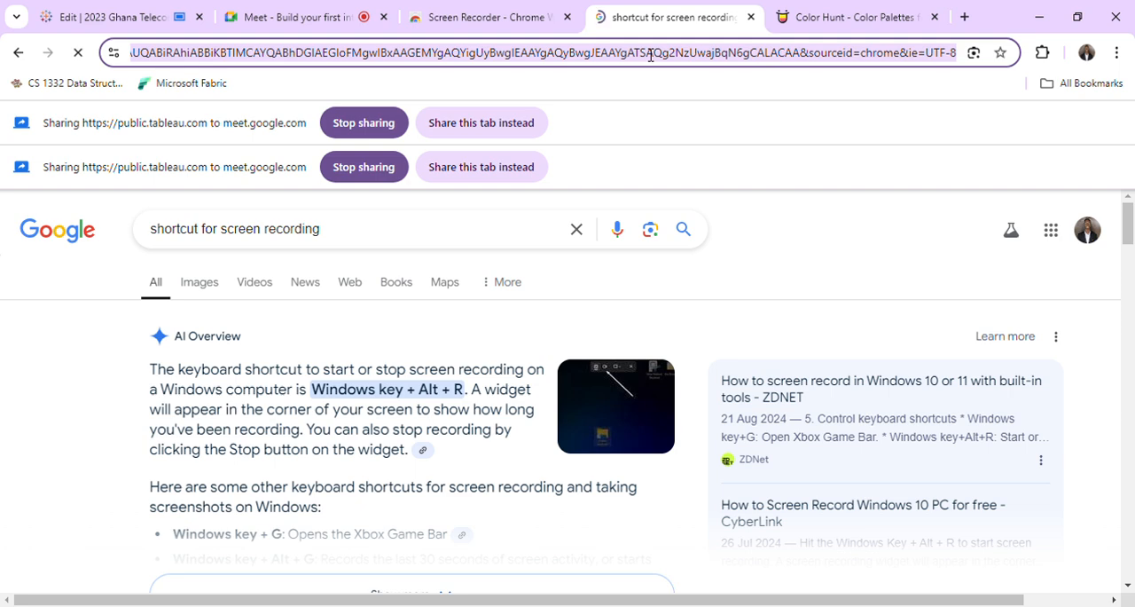
pyautogui.write('bui')
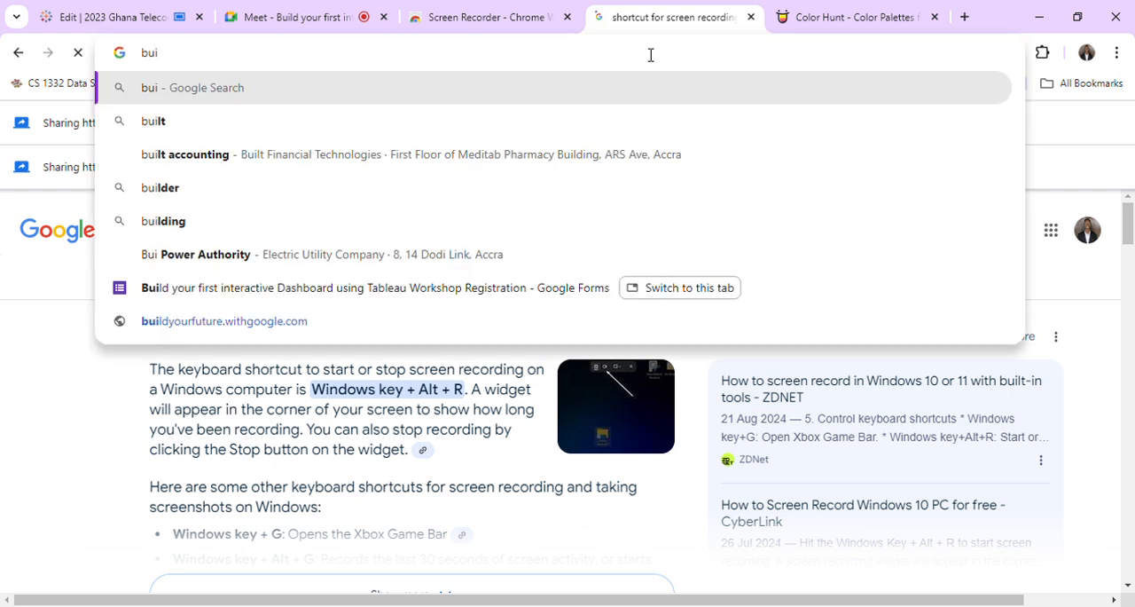
pyautogui.press('BackSpace')
pyautogui.press('BackSpace')
pyautogui.press('BackSpace')
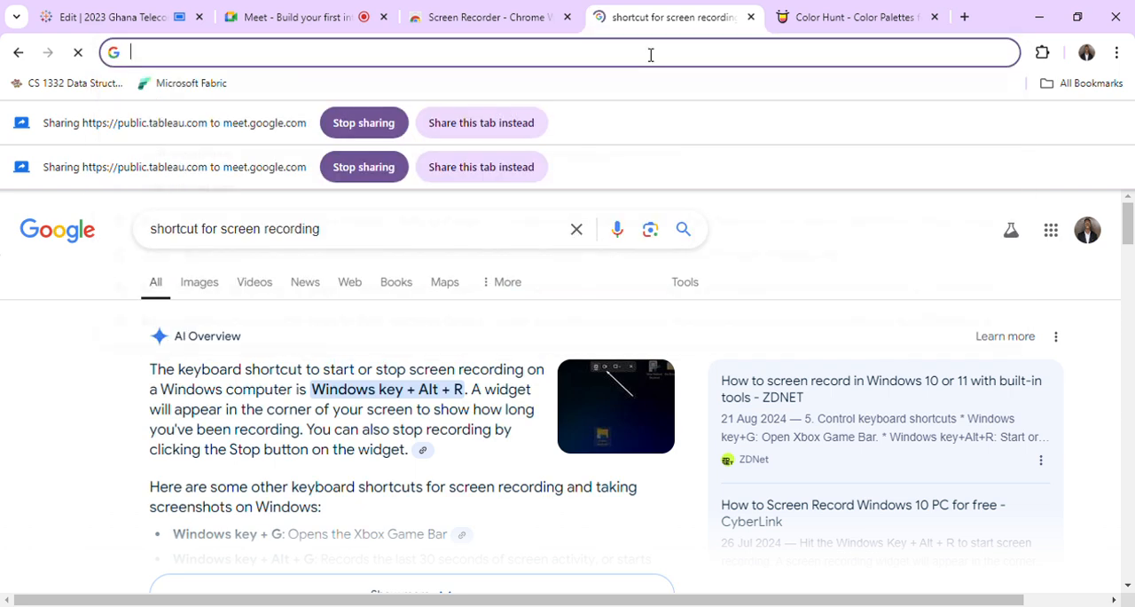
pyautogui.write('sheets')
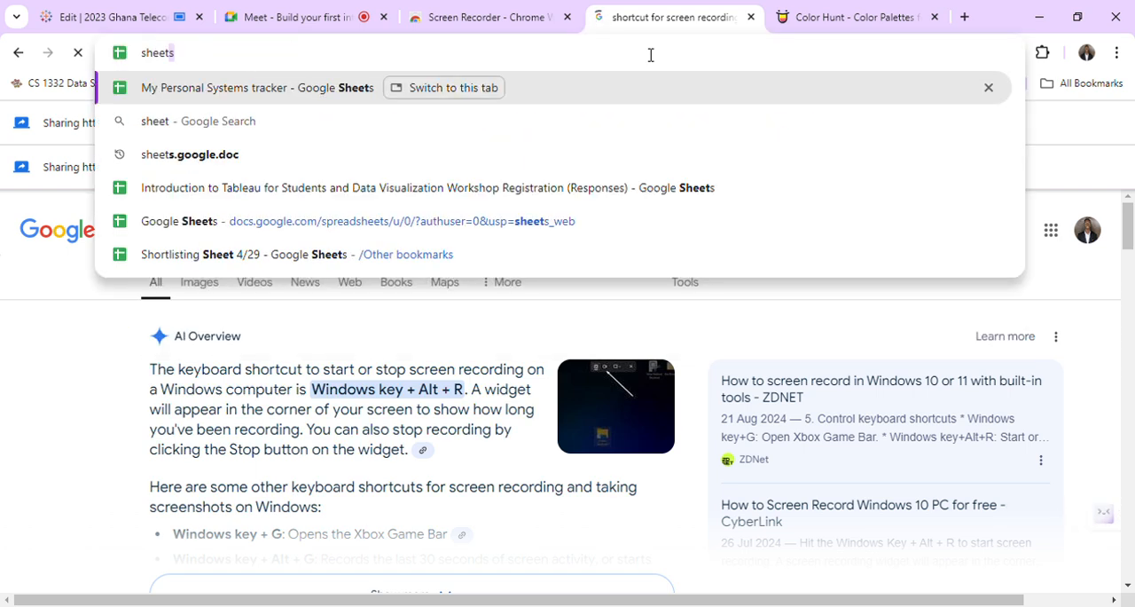
pyautogui.press('BackSpace')
pyautogui.press('BackSpace')
pyautogui.press('BackSpace')
pyautogui.press('BackSpace')
pyautogui.press('BackSpace')
pyautogui.press('BackSpace')
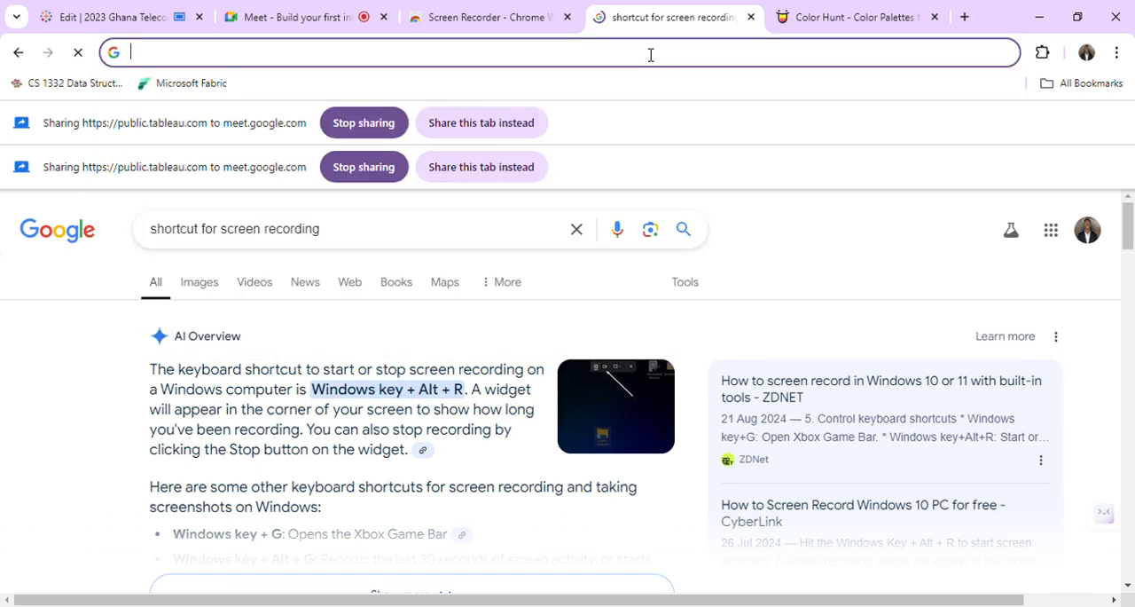
pyautogui.press('Escape')
# Look up "slides" in the address field and open the suggested "Build your first interactive Dashboard using Tableau Workshop .pptx" presentation.
pyautogui.write('slides')
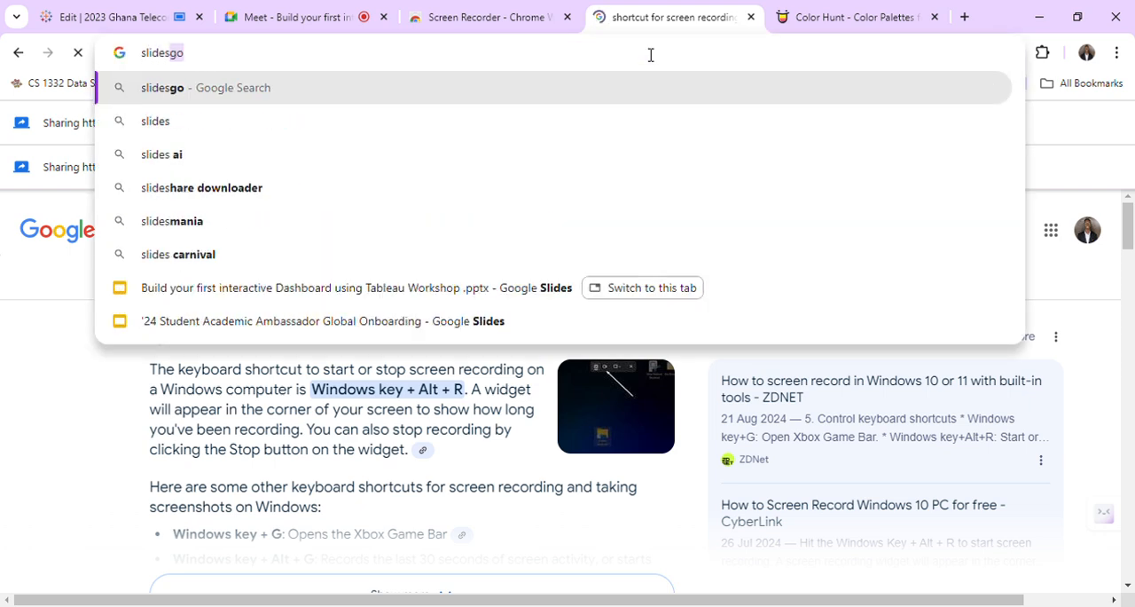
pyautogui.write('go')
pyautogui.press('BackSpace')
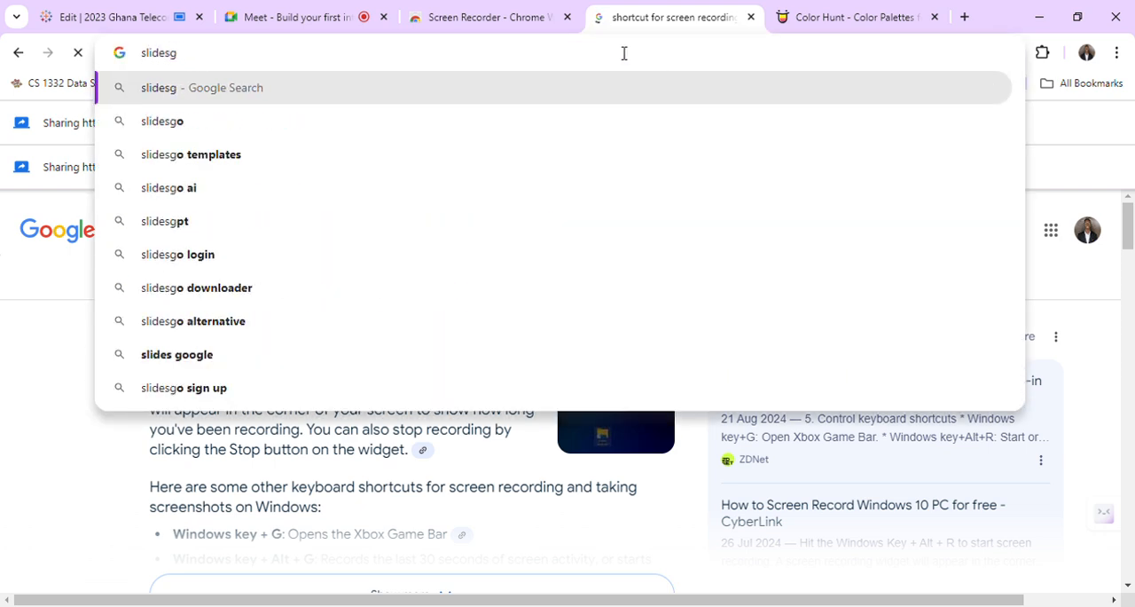
pyautogui.press('BackSpace')
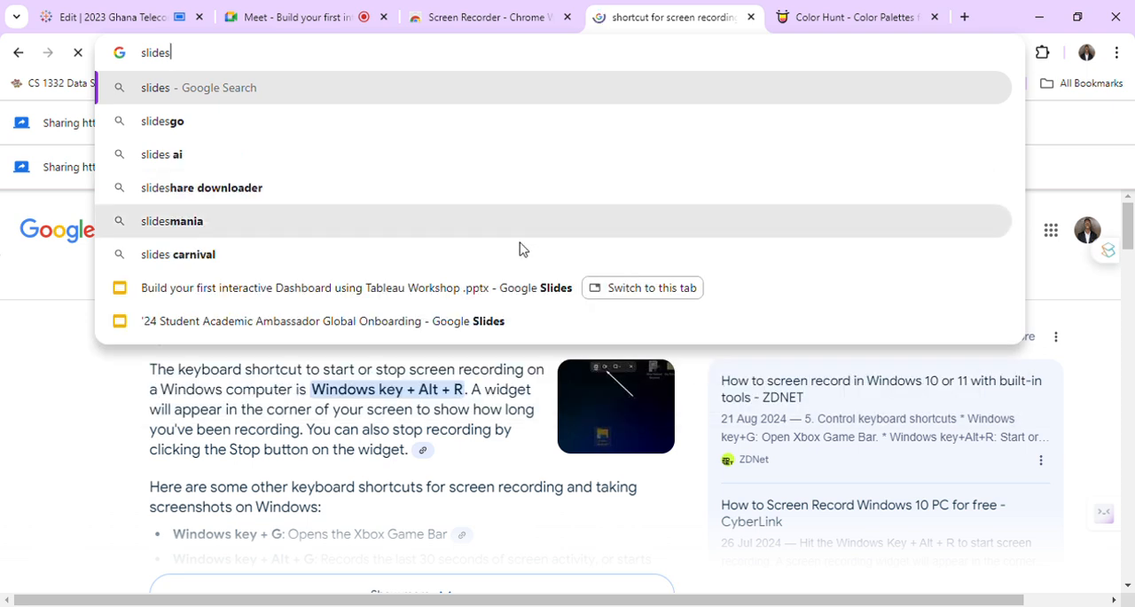
pyautogui.click(520, 292)
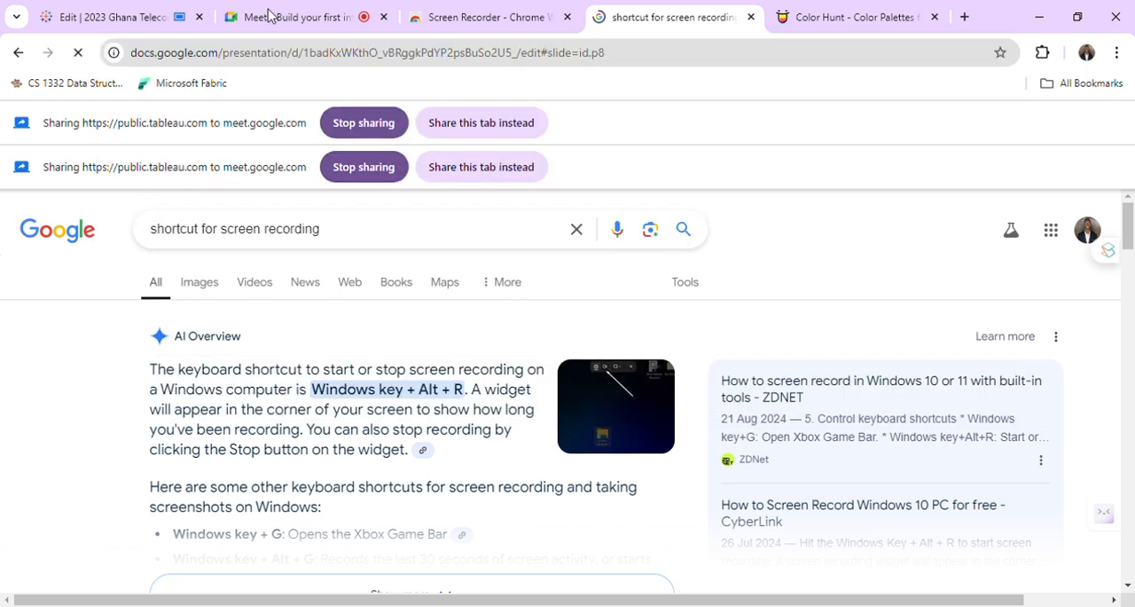
# Check the Google Meet page and return to the workshop presentation to share it in the meeting in place of the Tableau page.
pyautogui.click(269, 15)
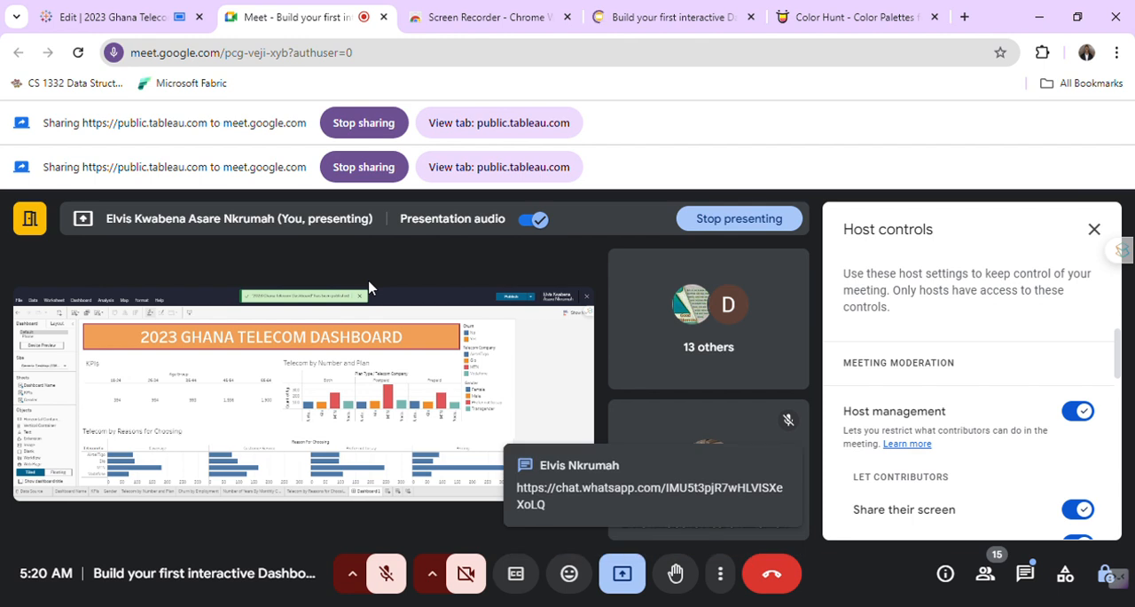
pyautogui.click(672, 16)
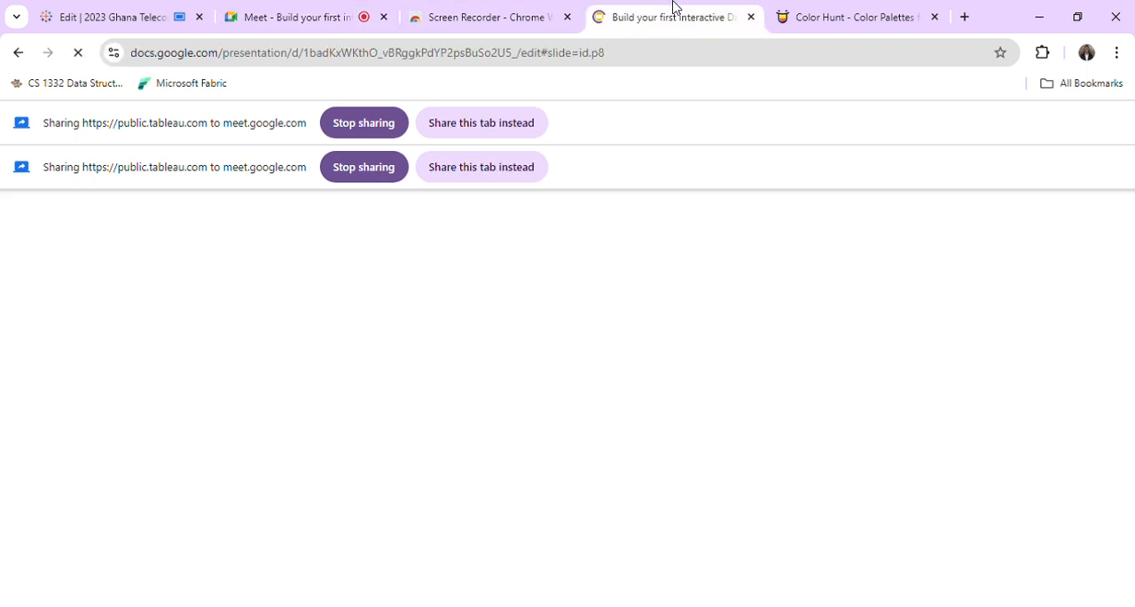
pyautogui.click(459, 172)
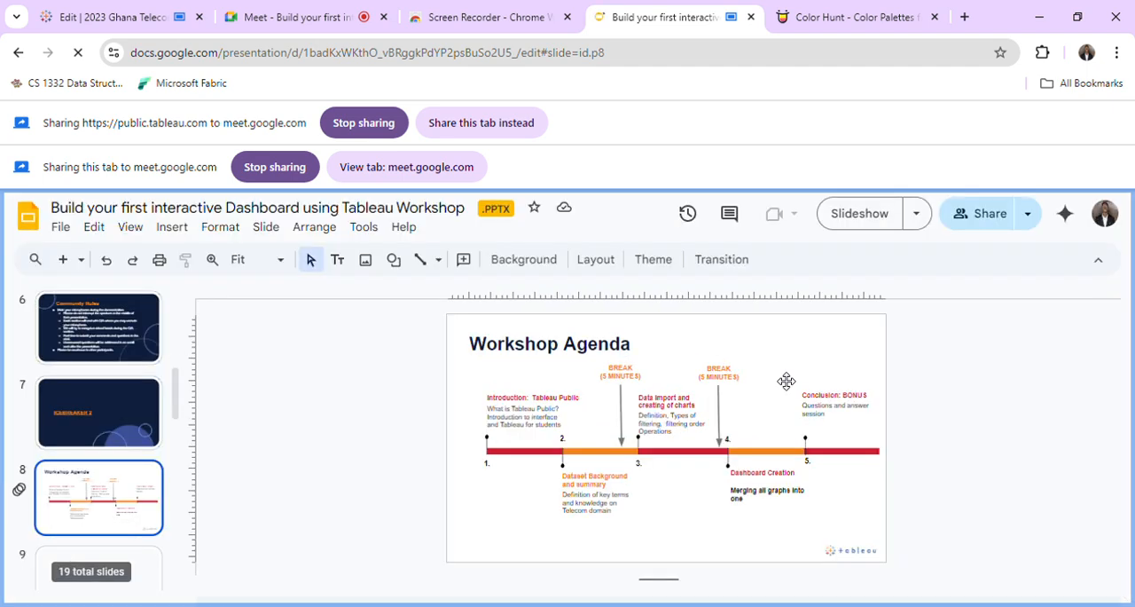
# Go from the Workshop Agenda slide to the Introduction slide and browse the slides that follow it.
pyautogui.scroll(-1, 64, 509)
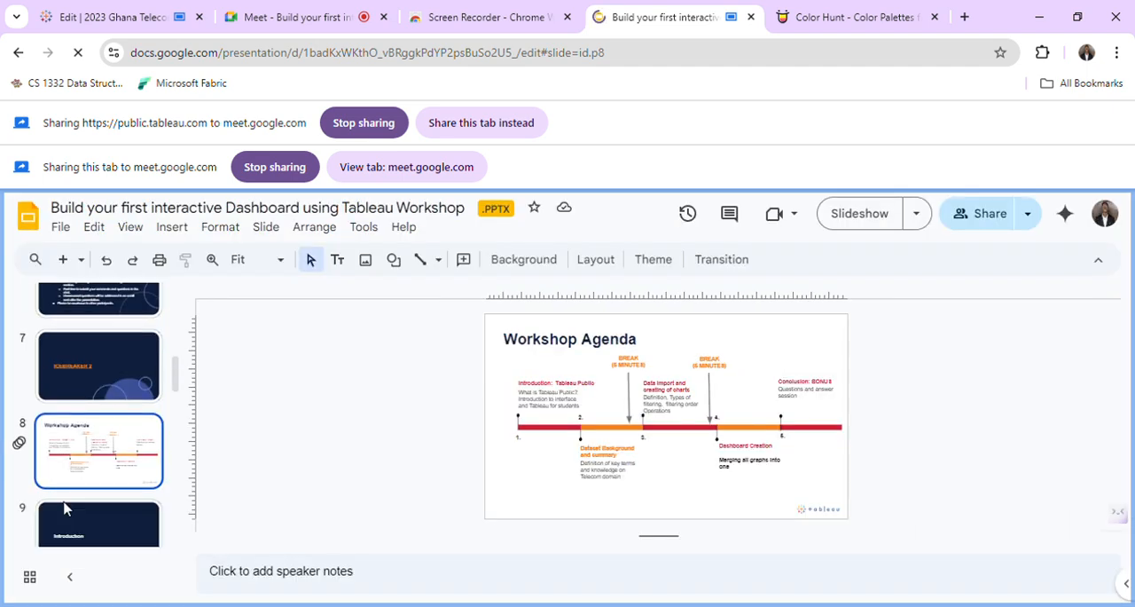
pyautogui.scroll(-2, 64, 508)
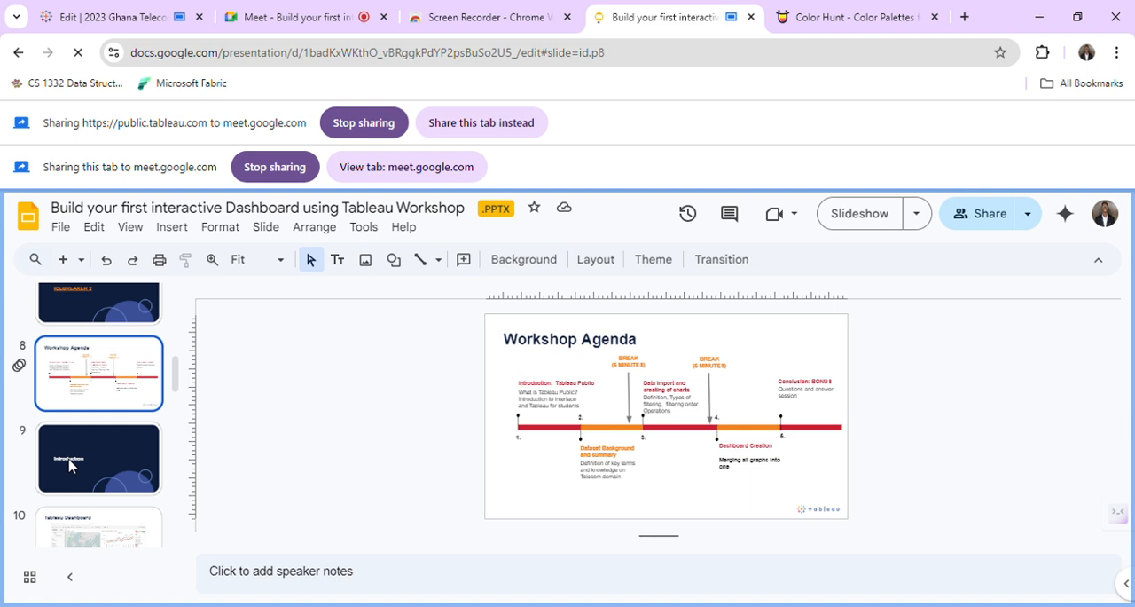
pyautogui.click(69, 466)
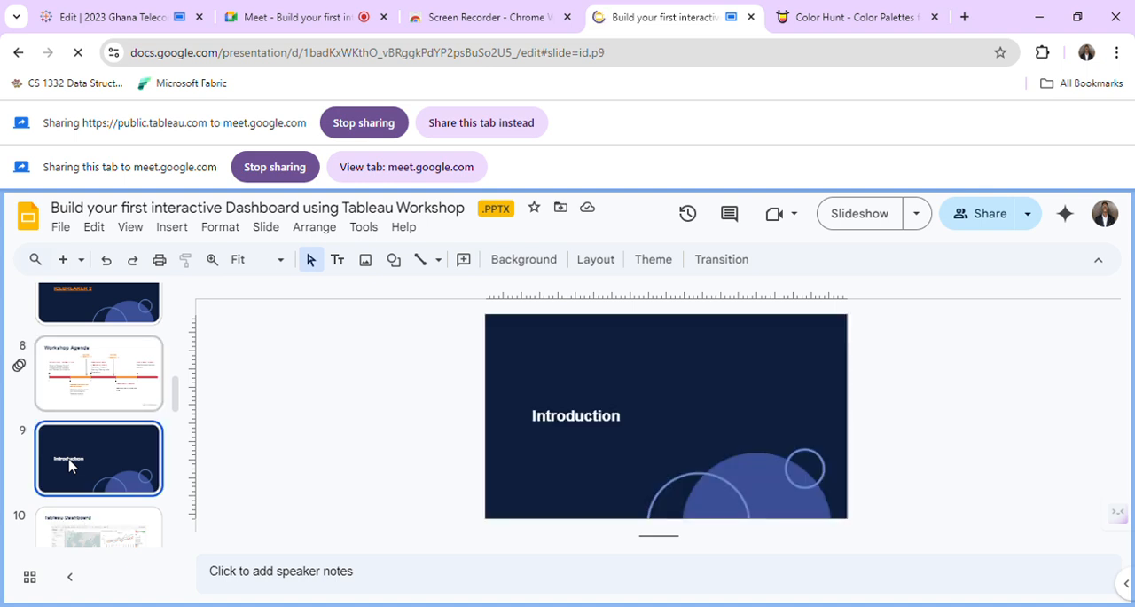
pyautogui.scroll(-2, 95, 533)
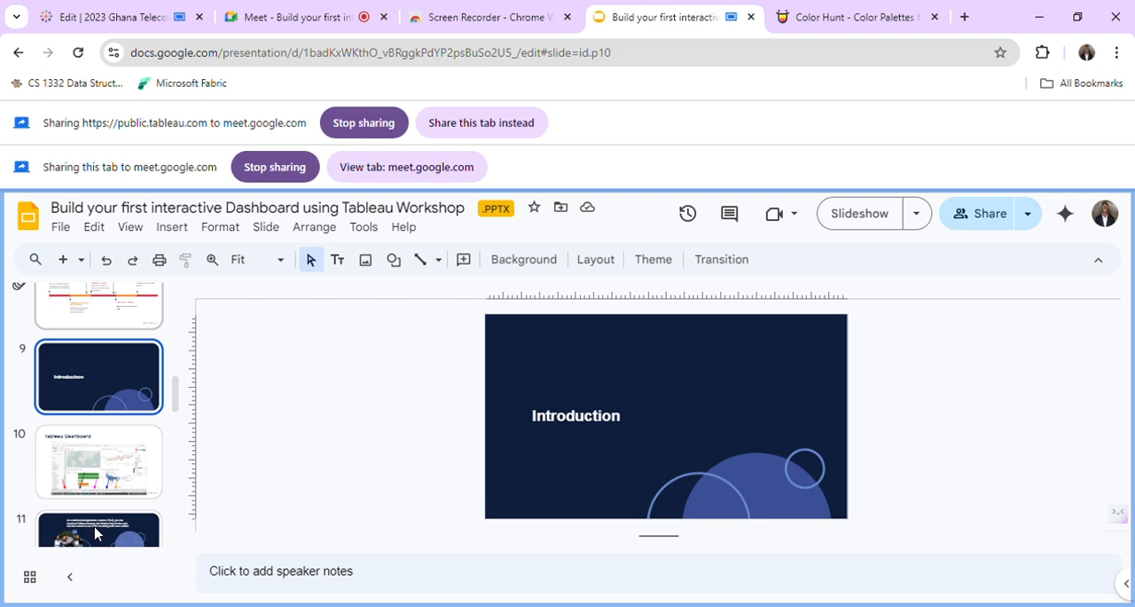